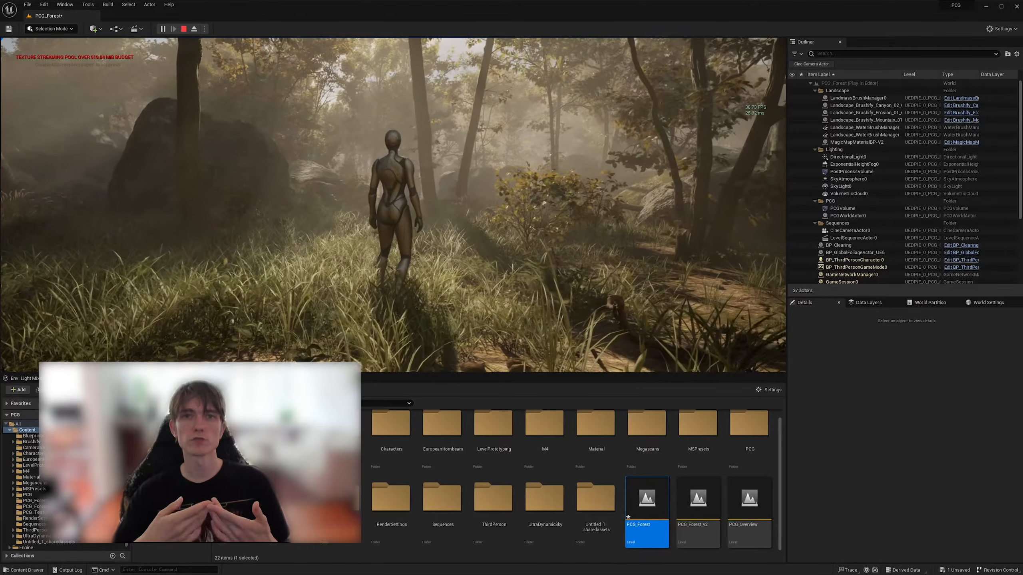
pyautogui.press('w')
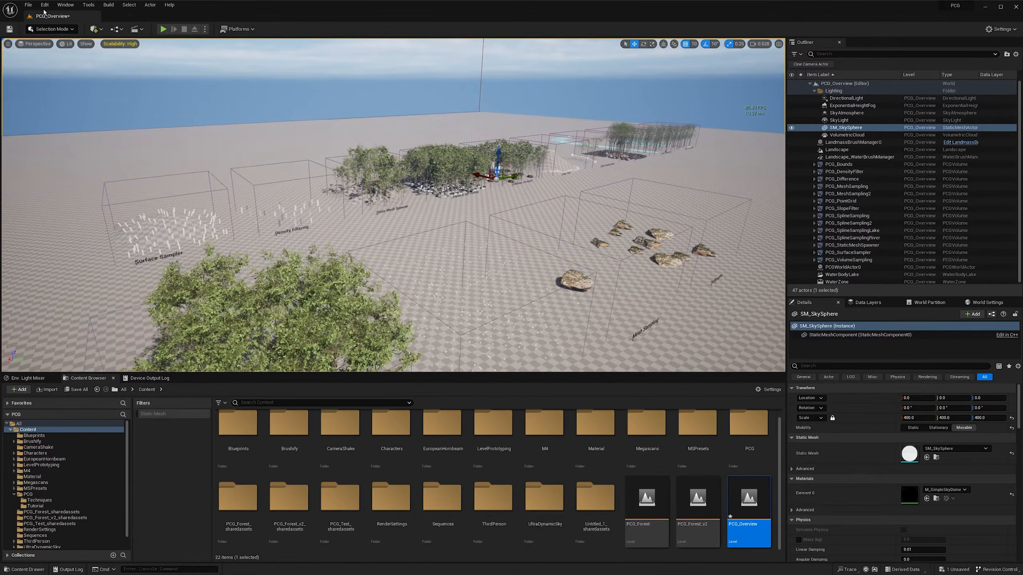
# - Open the plugin manager and search for "procedural" to check the Procedural Content Generation Framework plugins
pyautogui.click(44, 5)
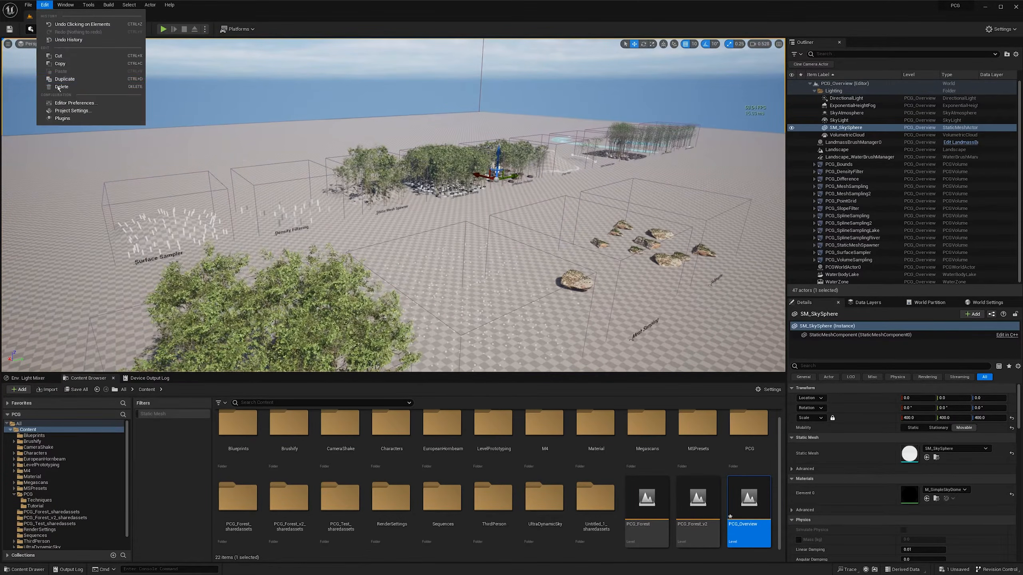
pyautogui.click(56, 117)
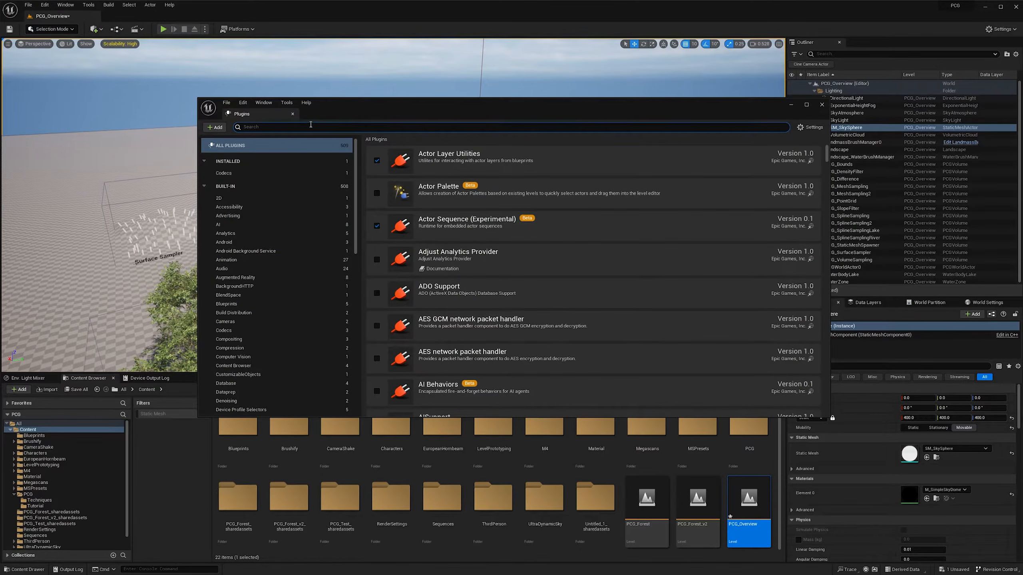
pyautogui.write('procedura')
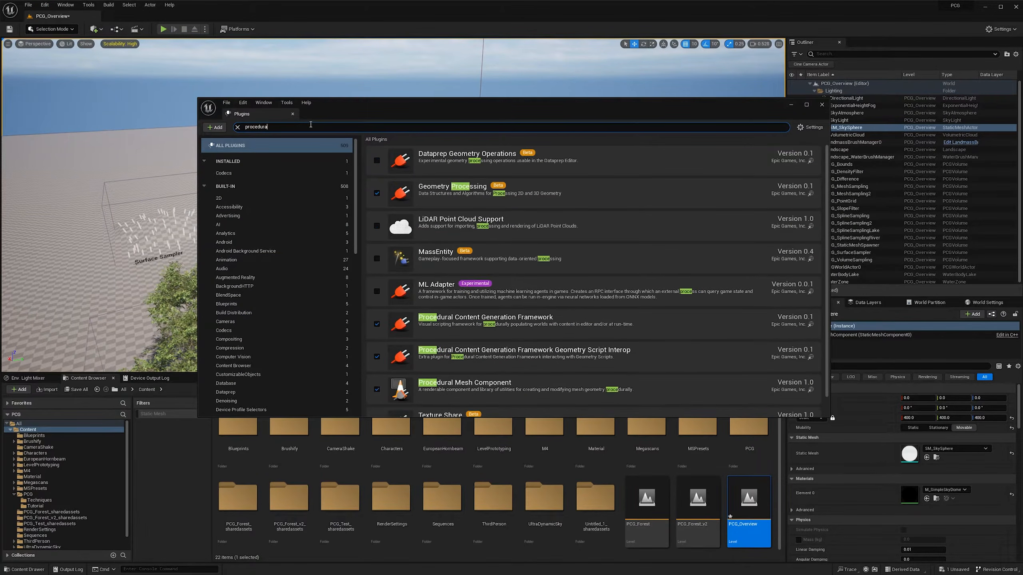
pyautogui.write('l')
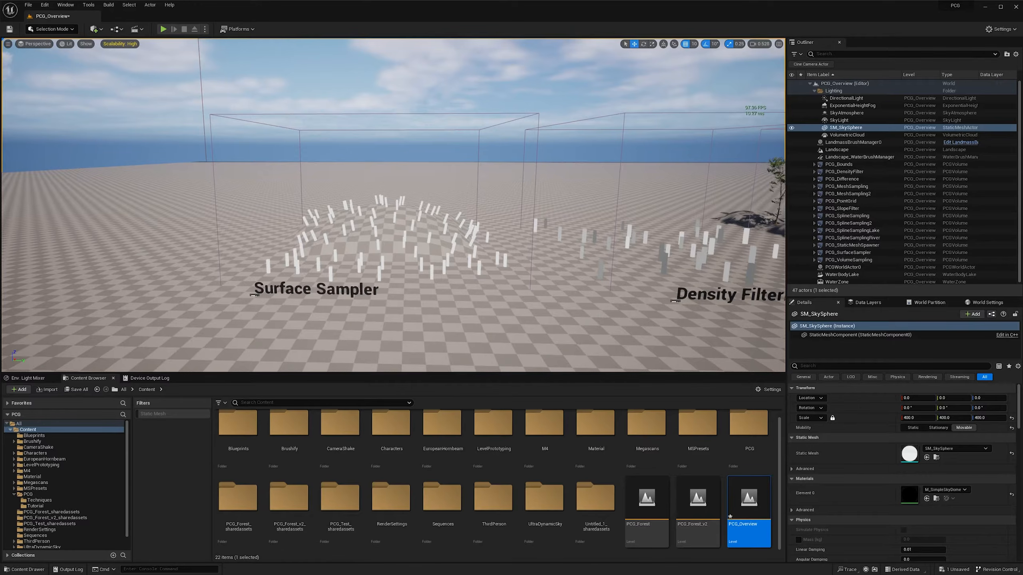
# - Delete the existing PCG_SurfaceSampler volume from the level, keeping its landscape brush and text label
pyautogui.click(431, 119)
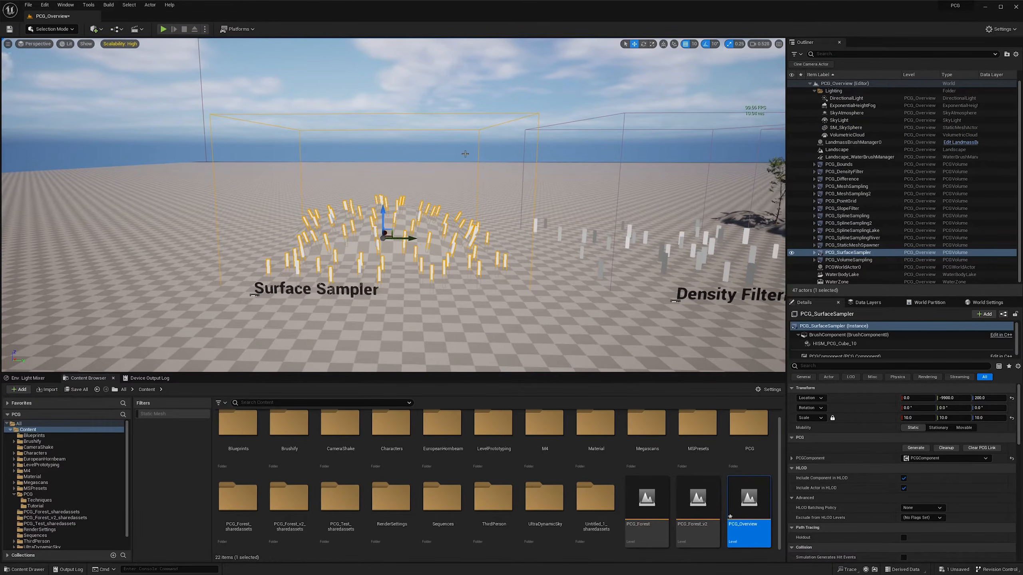
pyautogui.click(814, 252)
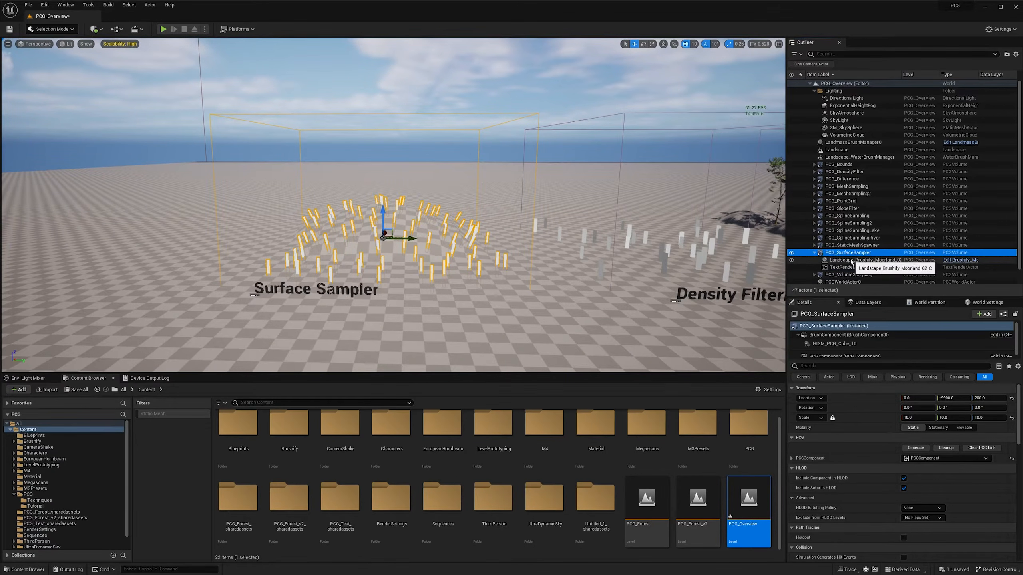
pyautogui.click(851, 260)
pyautogui.click(853, 252)
pyautogui.press('Delete')
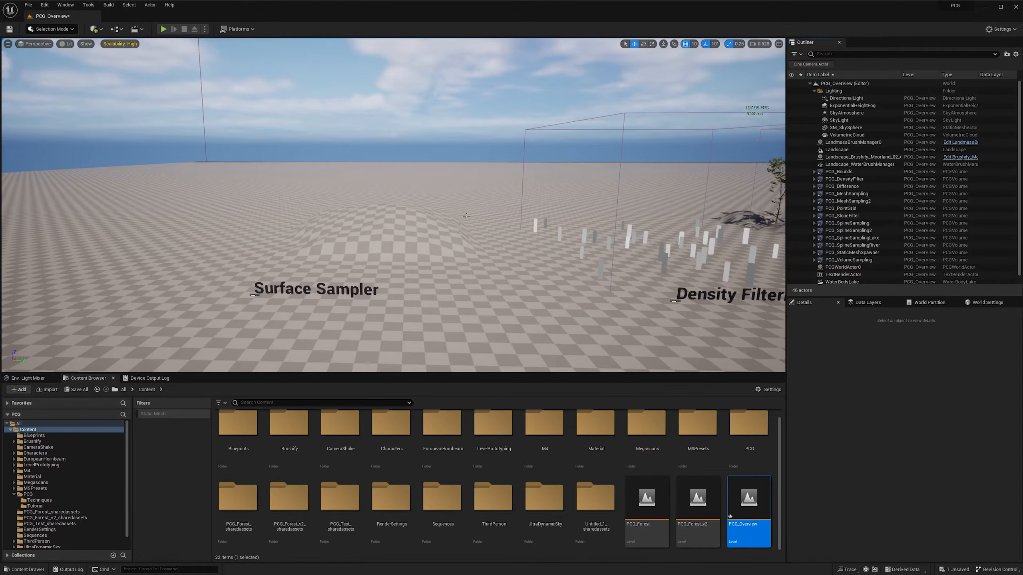
# - Add a PCG Volume to the level and move it near the Surface Sampler mound, to about X 170, Y -9710, Z 300
pyautogui.click(94, 30)
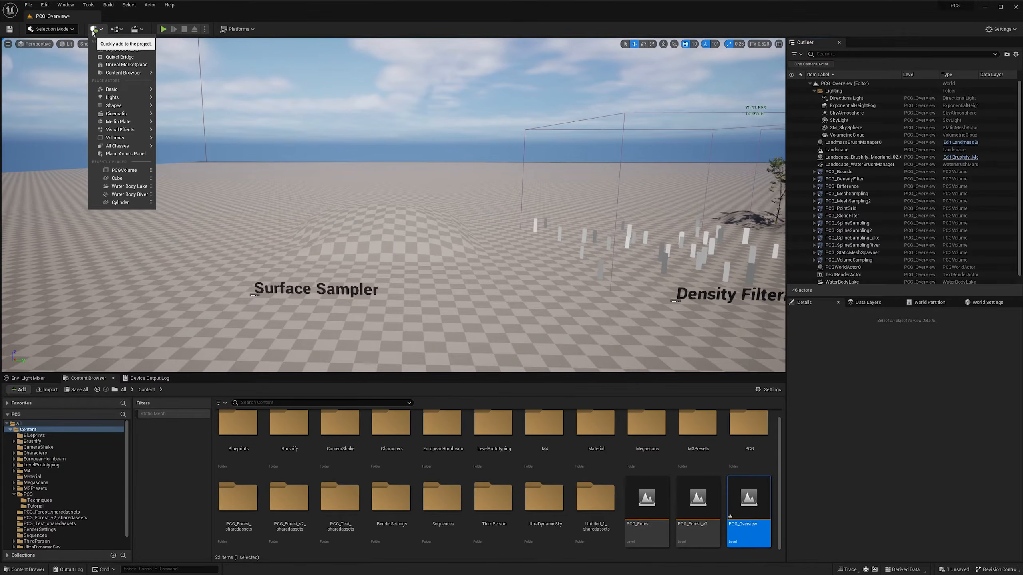
pyautogui.write('volume')
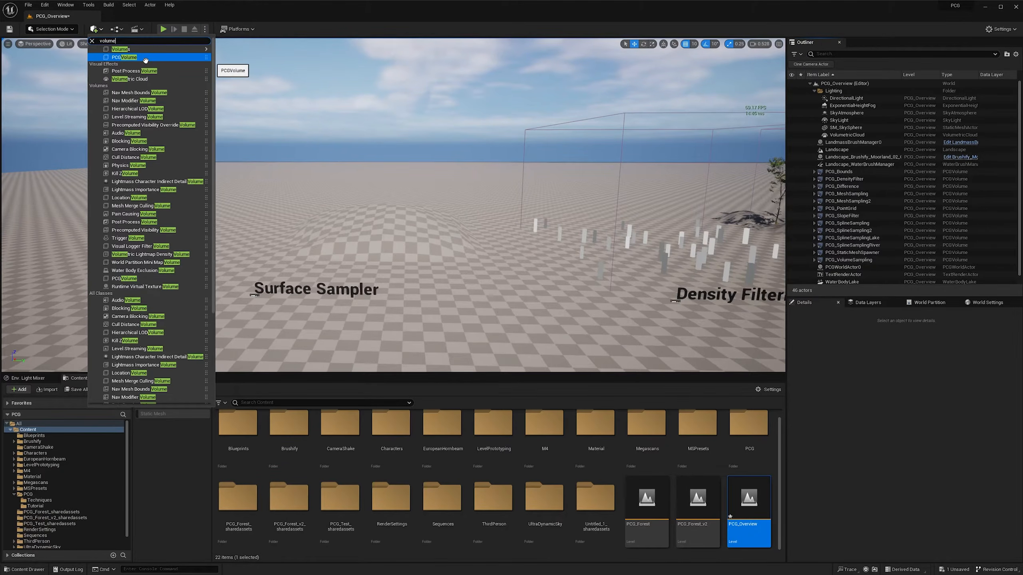
pyautogui.click(205, 57)
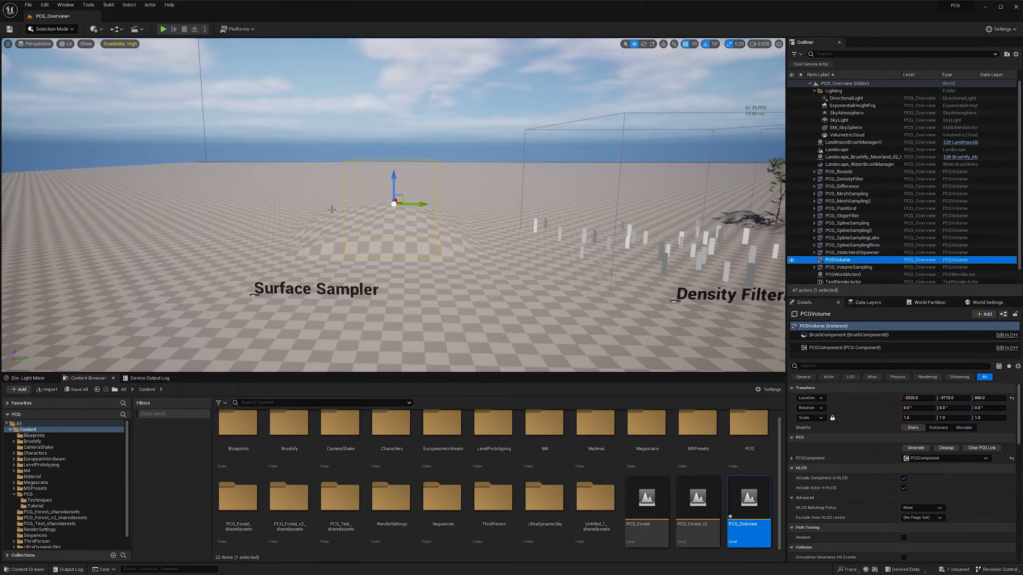
pyautogui.moveTo(386, 188)
pyautogui.mouseDown(button='right')
pyautogui.moveTo(379, 192)
pyautogui.moveTo(387, 188)
pyautogui.mouseUp(button='right')
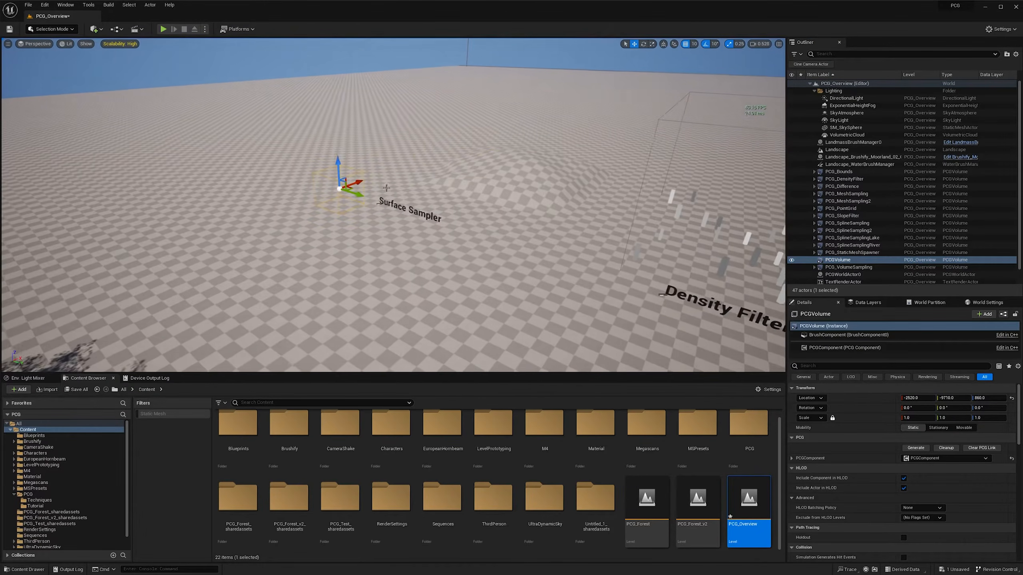
pyautogui.moveTo(339, 174); pyautogui.dragTo(514, 152)
pyautogui.moveTo(514, 151); pyautogui.dragTo(544, 152, button='right')
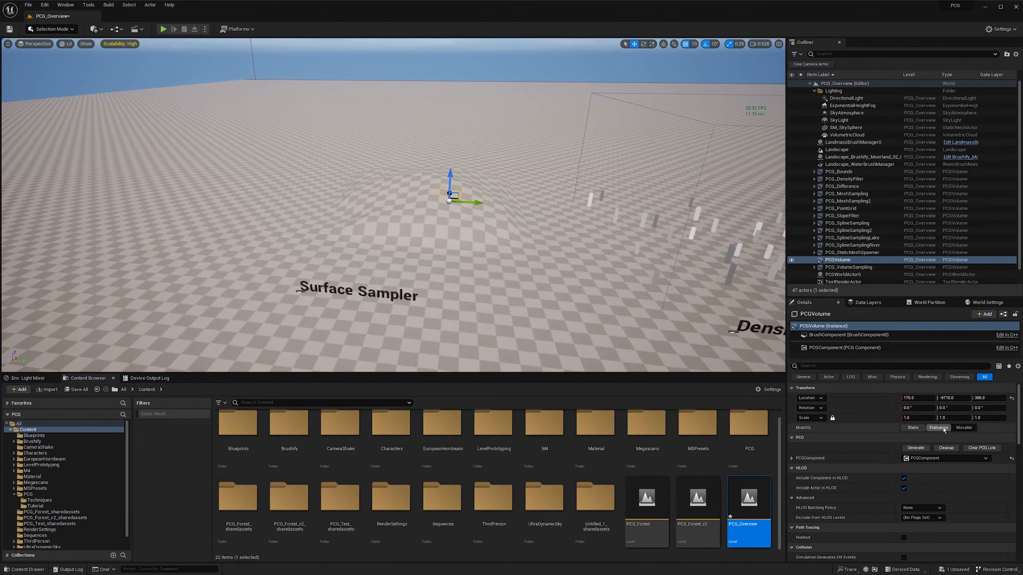
# - Scale the PCG volume uniformly to 10 and center it over the mound at about X 530, Y -9940, Z 300
pyautogui.click(923, 417)
pyautogui.write('10')
pyautogui.press('Return')
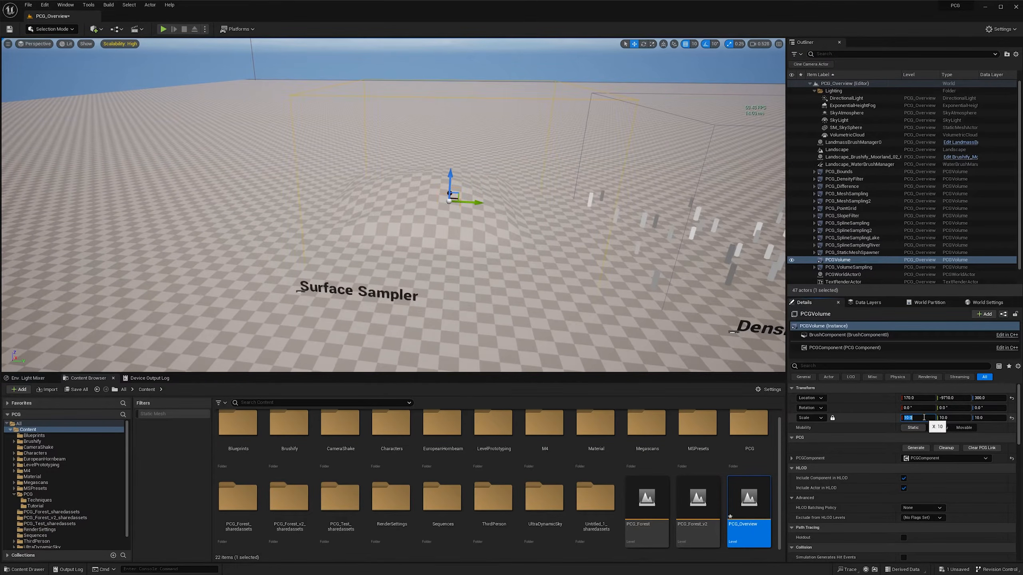
pyautogui.moveTo(485, 272)
pyautogui.mouseDown(button='right')
pyautogui.moveTo(490, 247)
pyautogui.moveTo(483, 273)
pyautogui.mouseUp(button='right')
pyautogui.moveTo(388, 275); pyautogui.dragTo(363, 276)
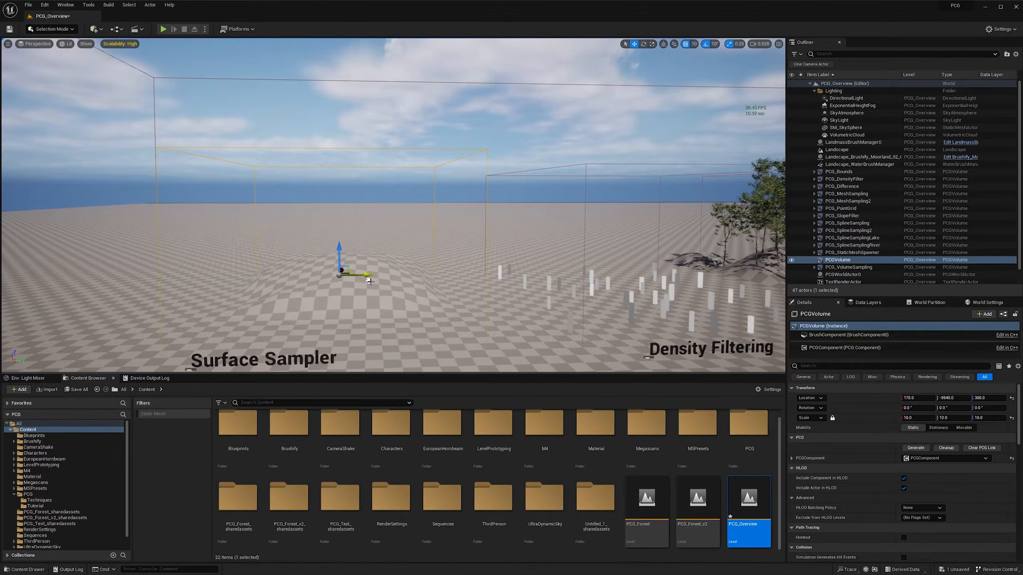
pyautogui.moveTo(362, 276); pyautogui.dragTo(308, 288, button='right')
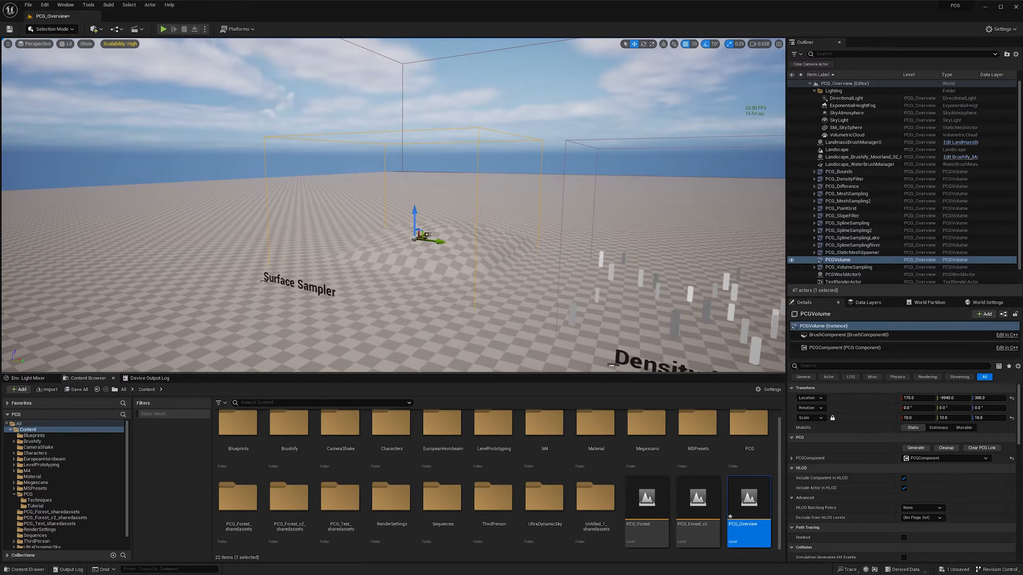
pyautogui.moveTo(430, 233); pyautogui.dragTo(443, 230)
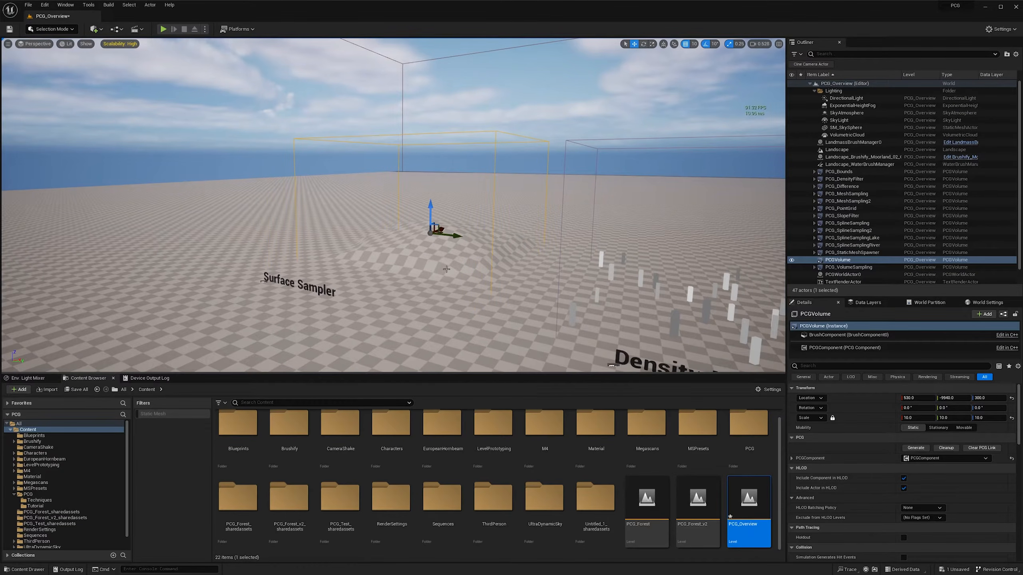
pyautogui.moveTo(447, 270); pyautogui.dragTo(460, 272, button='right')
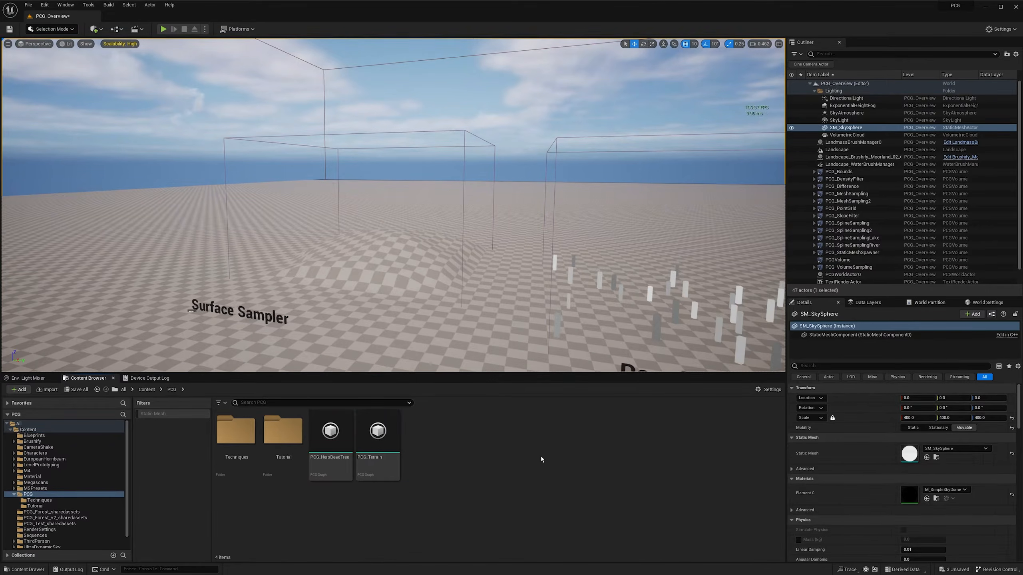
# - Create a PCG Graph asset with its default name in the PCG/Tutorial content folder
pyautogui.doubleClick(283, 430)
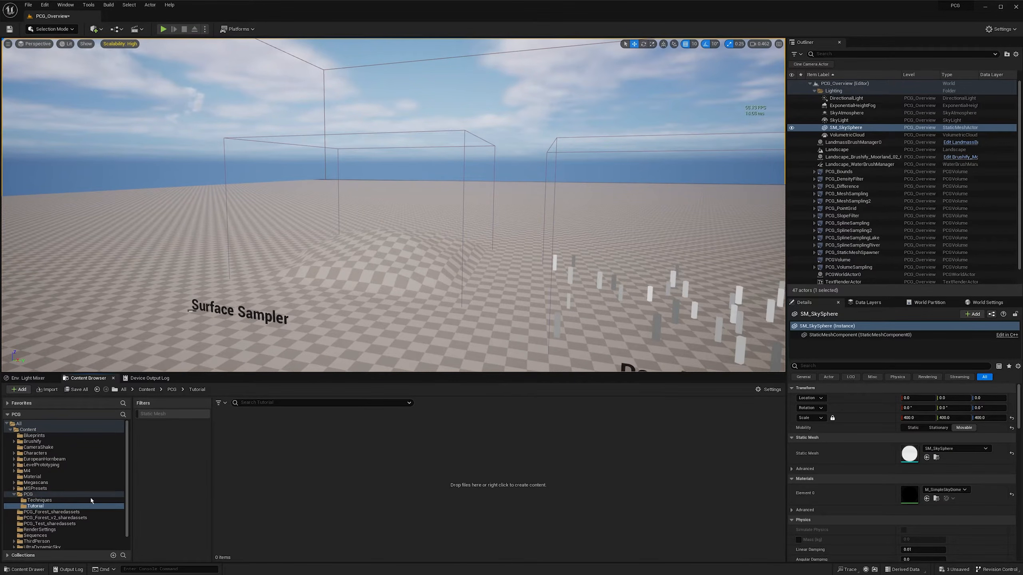
pyautogui.rightClick(255, 439)
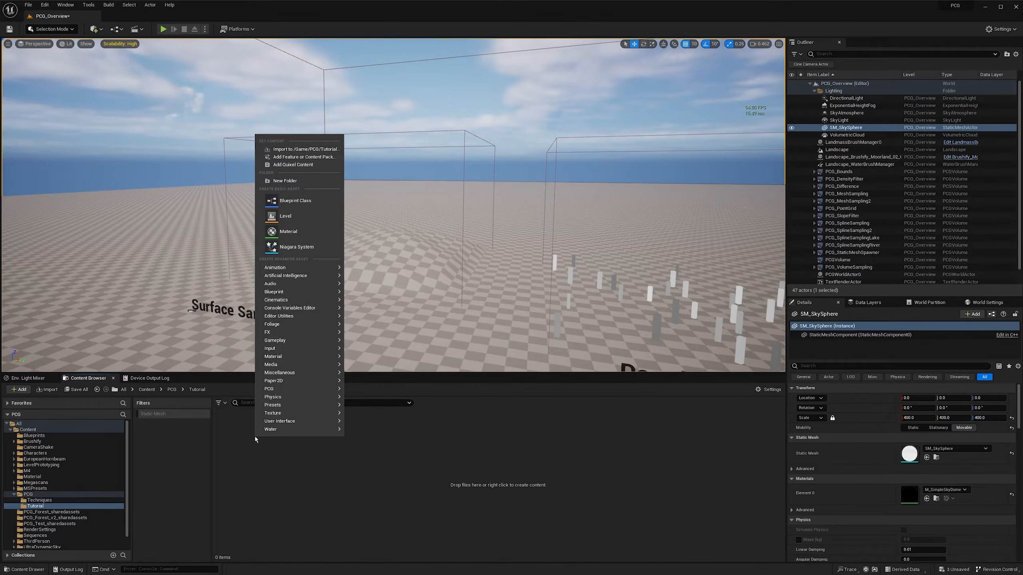
pyautogui.write('p')
pyautogui.press('BackSpace')
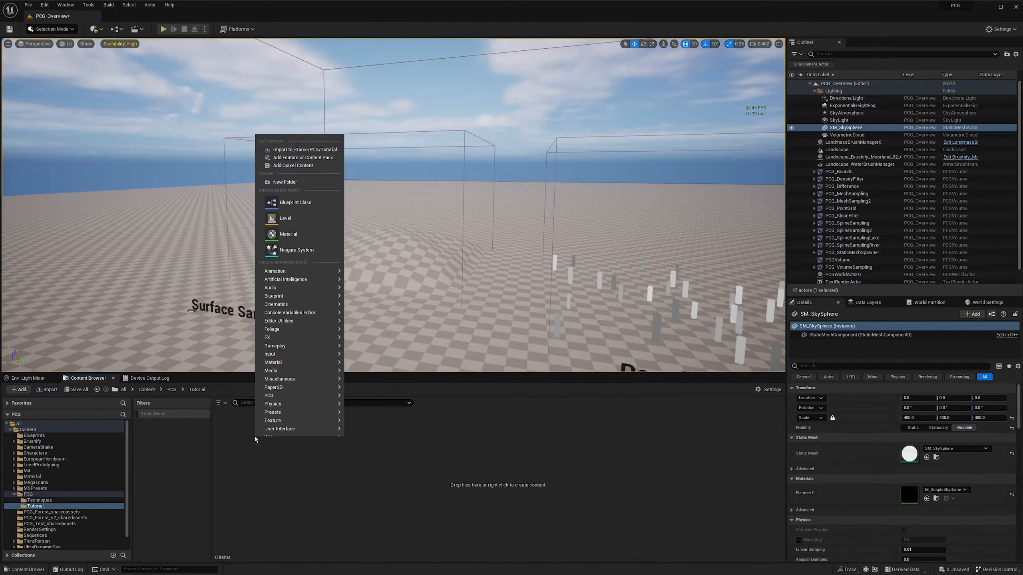
pyautogui.write('pcg')
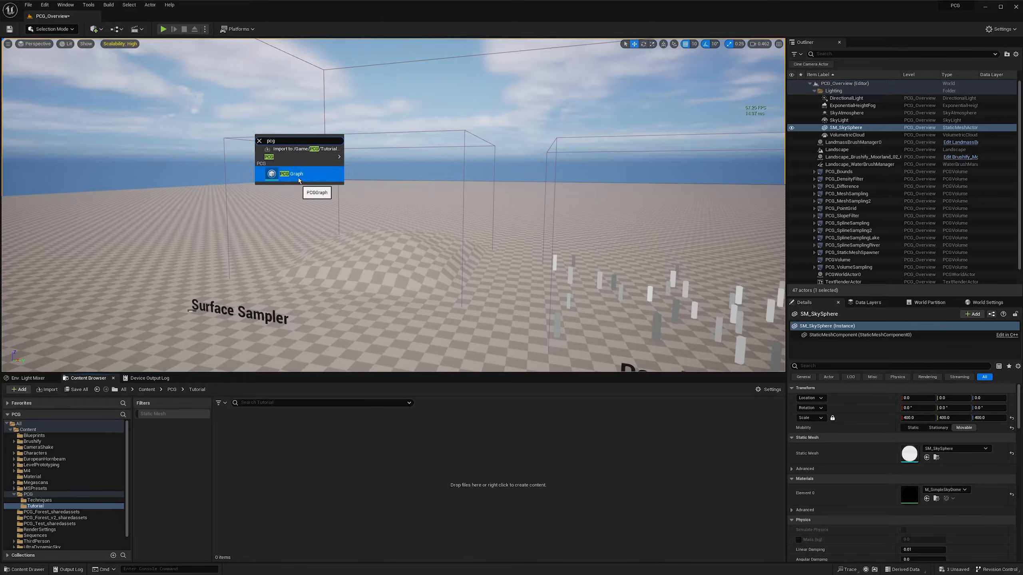
pyautogui.click(300, 180)
pyautogui.press('Return')
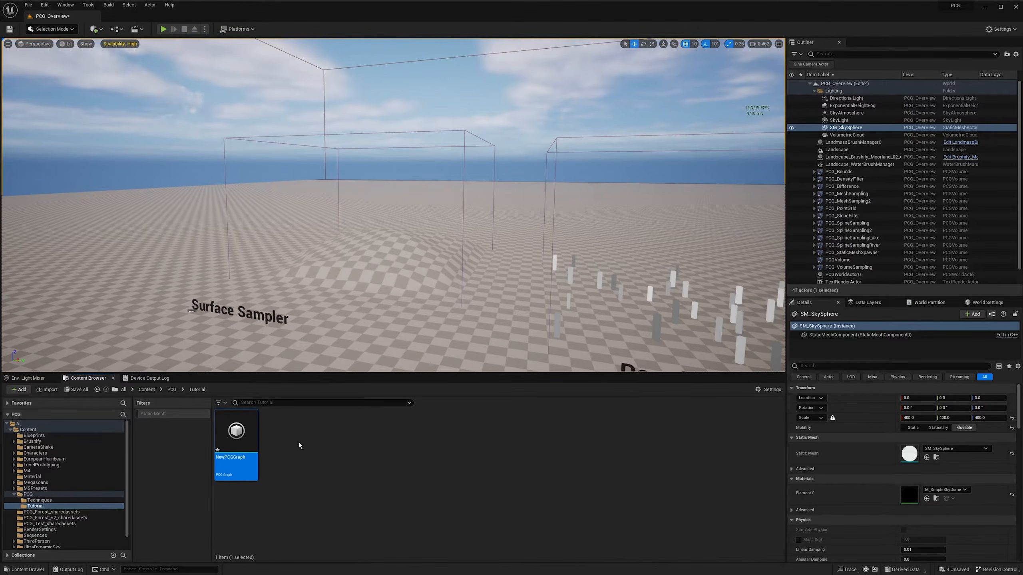
# - Assign the new PCG graph to the PCG volume's PCG component and set its Input Type to Landscape
pyautogui.click(821, 260)
pyautogui.click(850, 260)
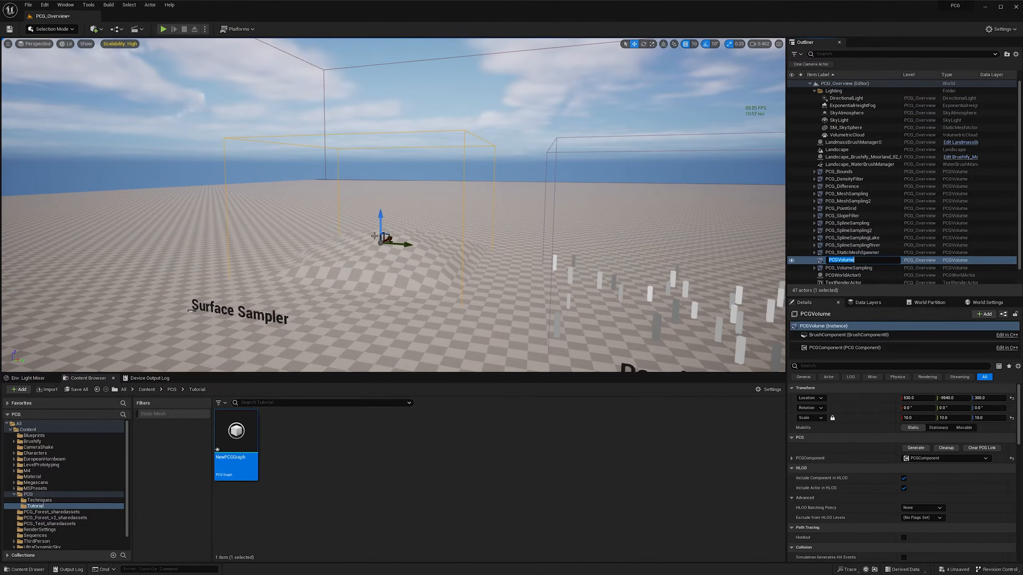
pyautogui.press('Return')
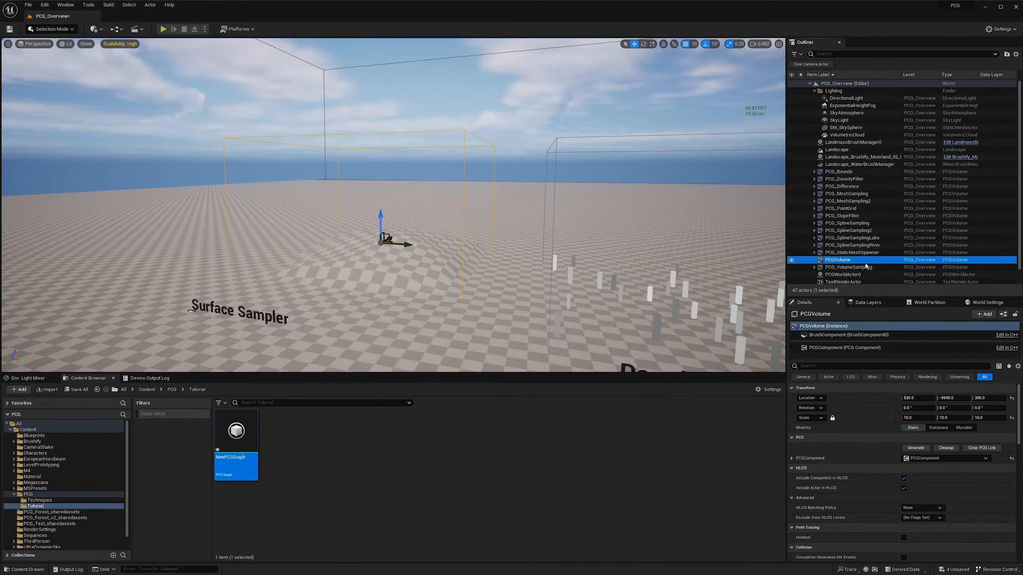
pyautogui.click(830, 350)
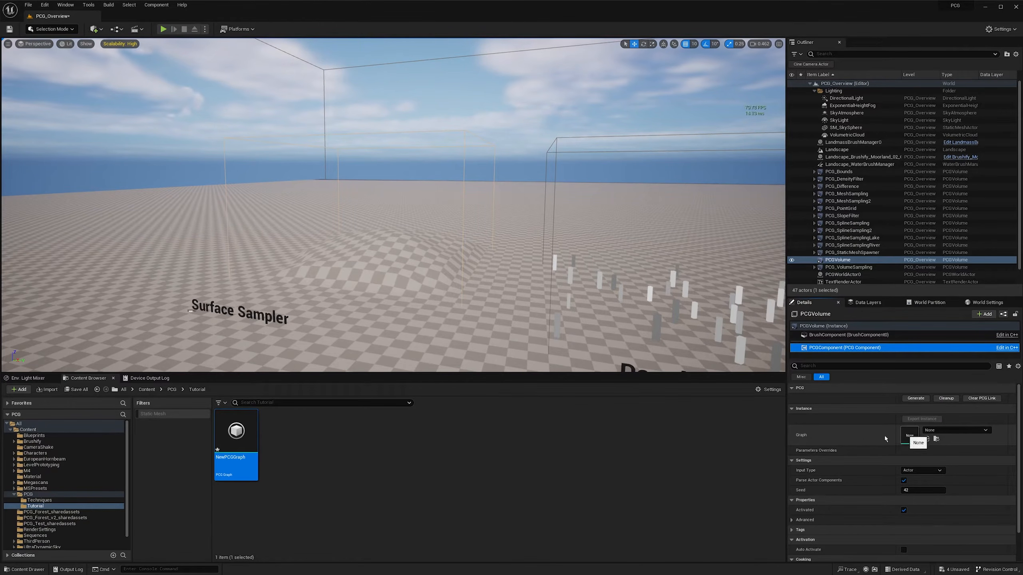
pyautogui.moveTo(236, 439); pyautogui.dragTo(902, 423)
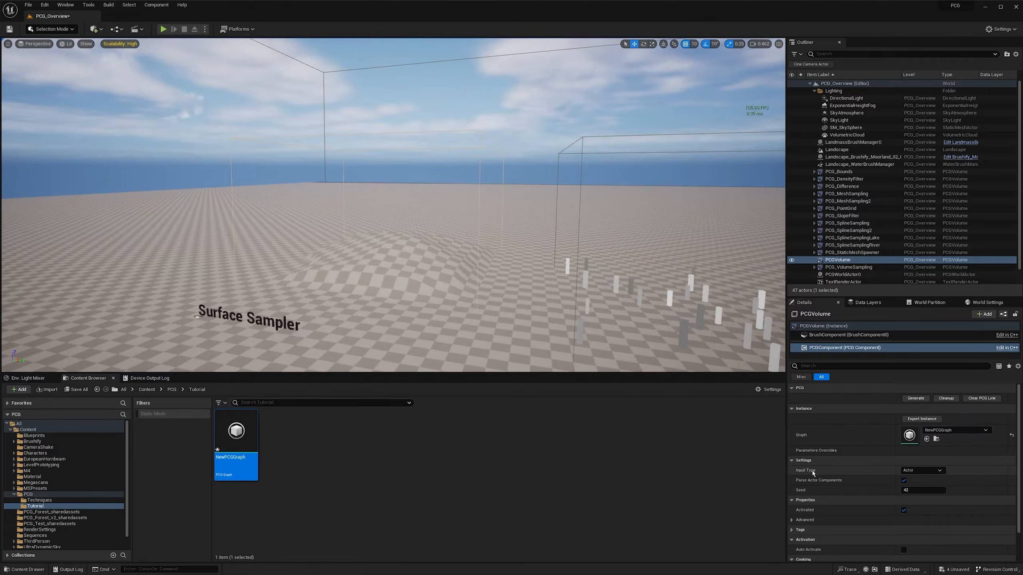
pyautogui.click(926, 472)
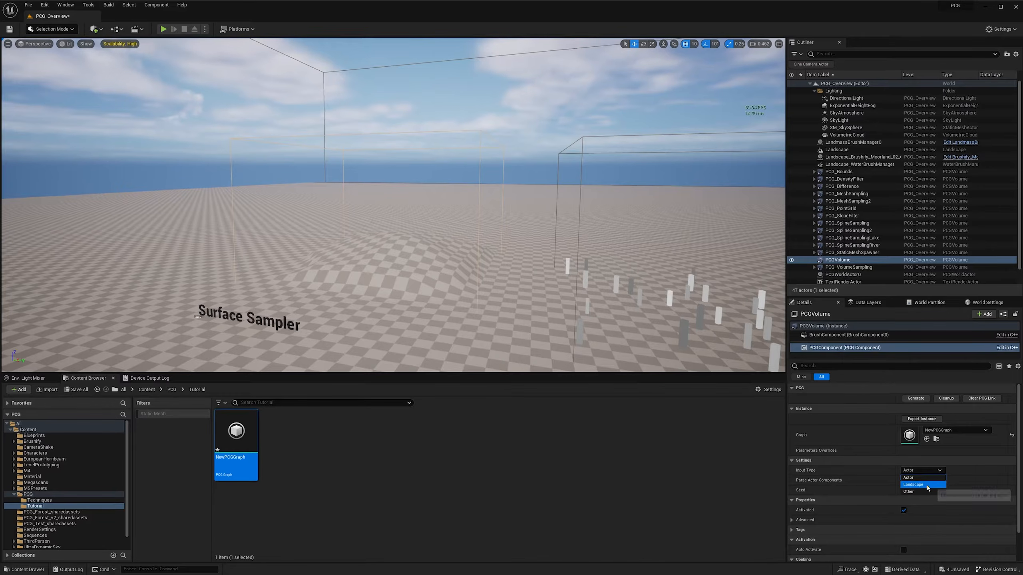
pyautogui.click(925, 485)
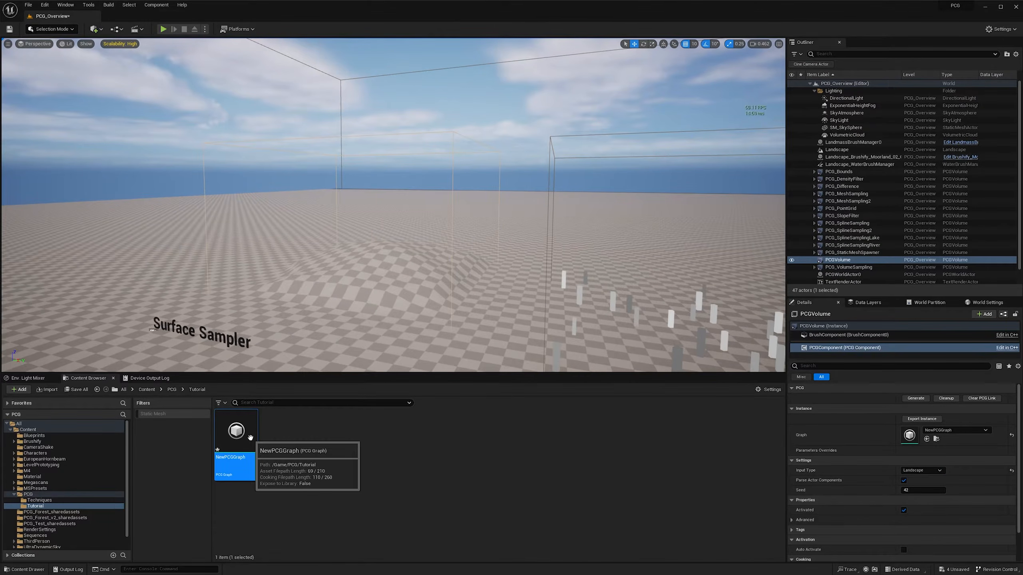
# - Open the new PCG graph for editing, shrink its window and place it so the level viewport stays visible
pyautogui.doubleClick(250, 438)
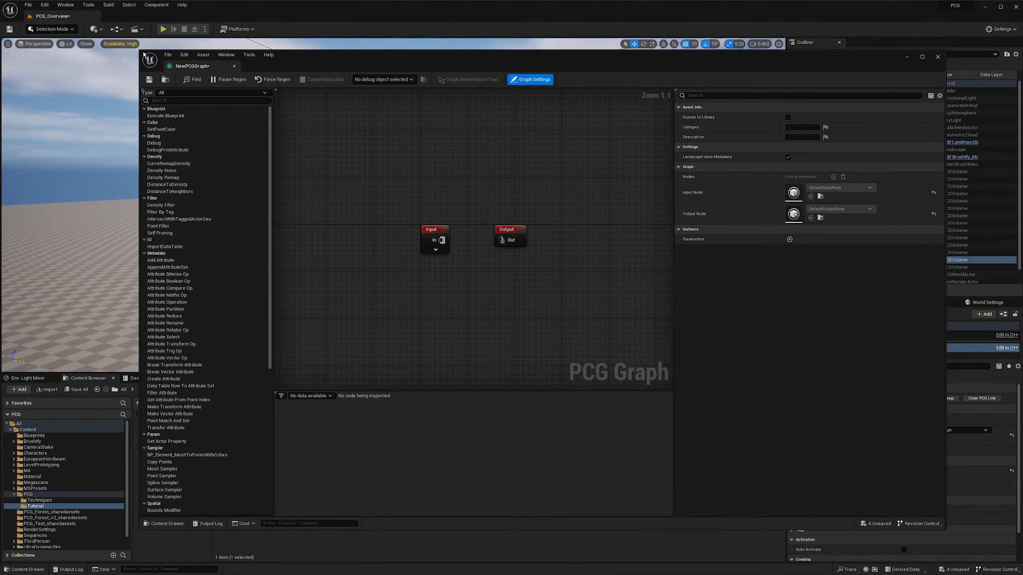
pyautogui.moveTo(139, 49); pyautogui.dragTo(273, 127)
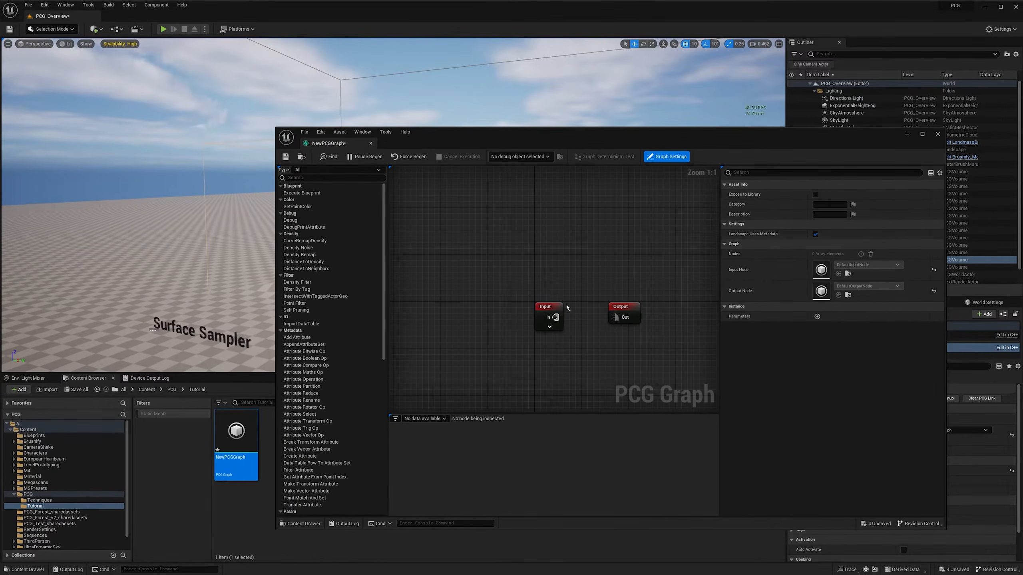
pyautogui.moveTo(551, 284); pyautogui.dragTo(459, 227, button='right')
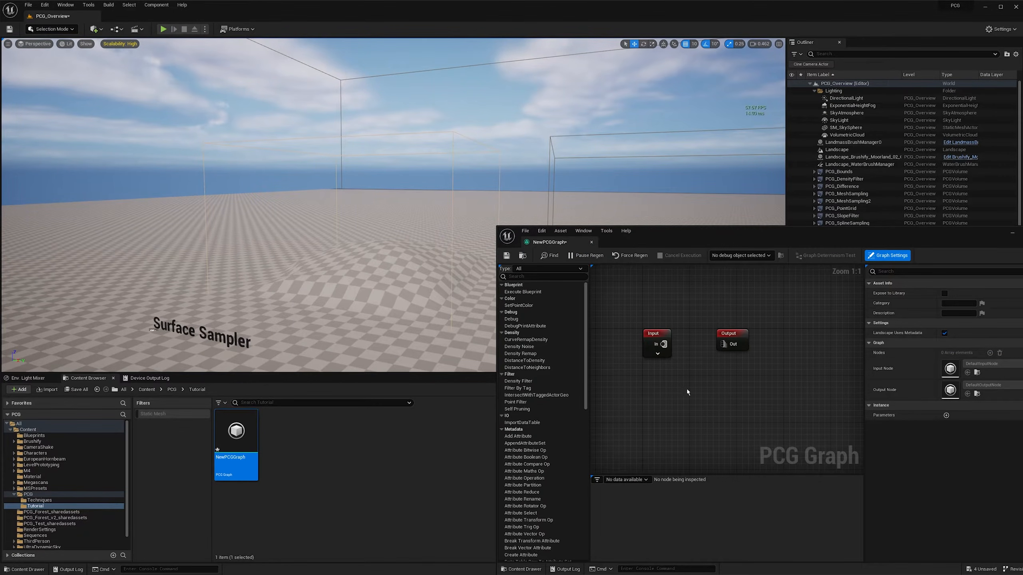
# - Shift the Output node aside and add a Surface Sampler node connected to the Input node's In pin
pyautogui.moveTo(729, 341); pyautogui.dragTo(750, 341)
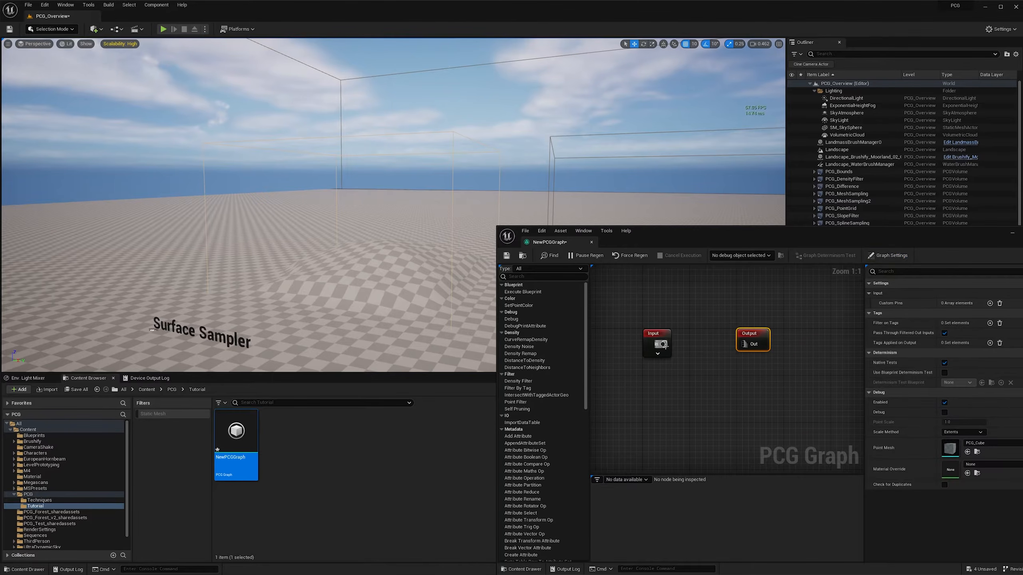
pyautogui.moveTo(663, 344); pyautogui.dragTo(683, 347)
pyautogui.write('surface')
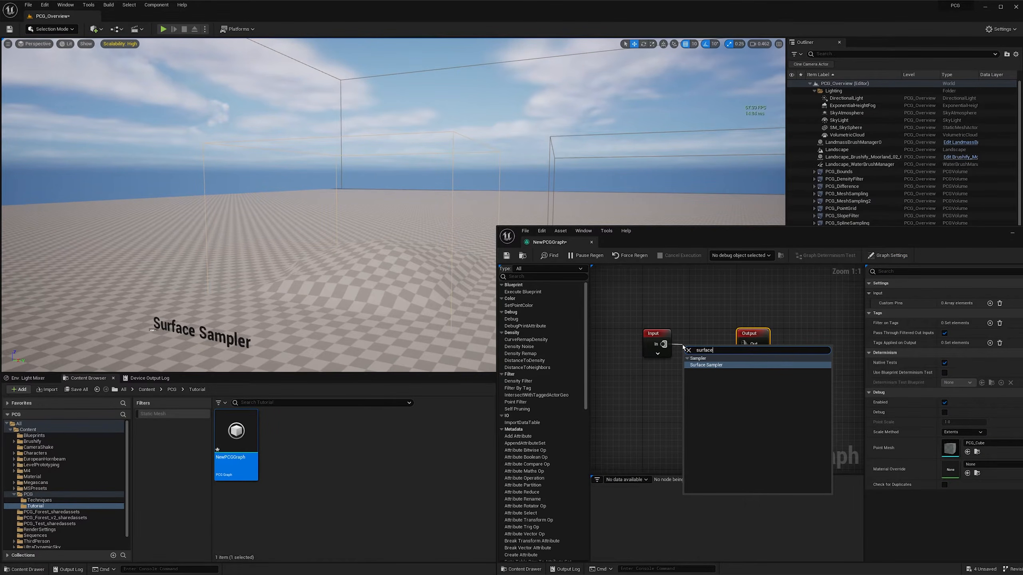
pyautogui.click(703, 365)
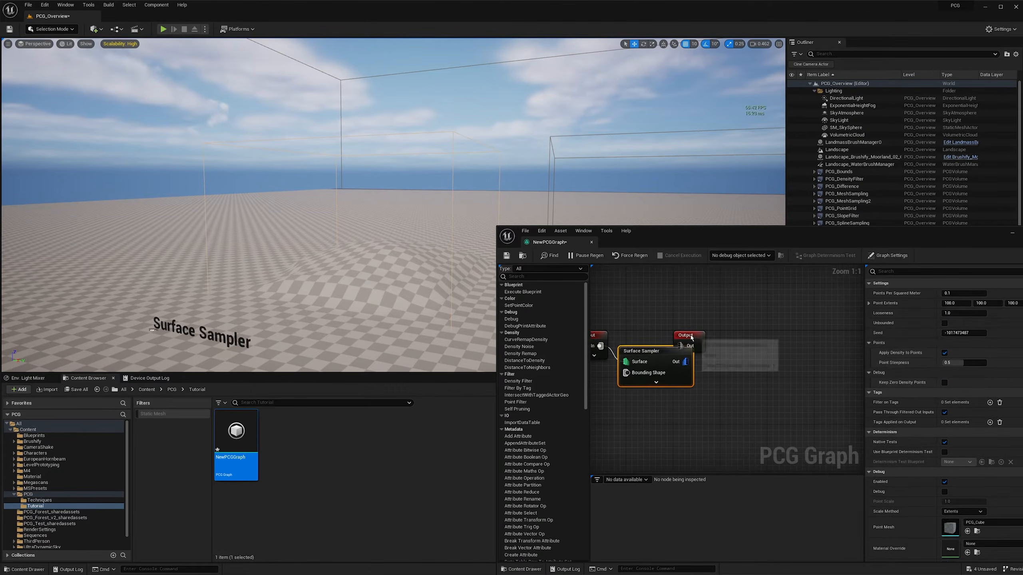
# - Line up the Surface Sampler node between the Input and Output nodes and turn on its debug display
pyautogui.moveTo(661, 355); pyautogui.dragTo(665, 337)
pyautogui.moveTo(634, 317); pyautogui.dragTo(686, 315, button='right')
pyautogui.moveTo(751, 236); pyautogui.dragTo(761, 236)
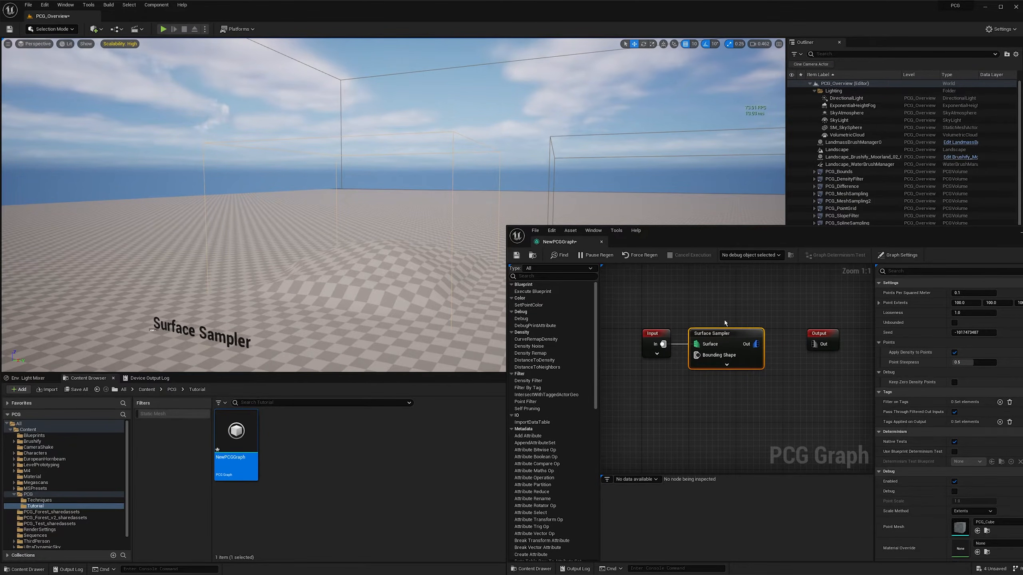
pyautogui.press('d')
# - Get the graph window out of the way and generate the PCG volume's PCG component
pyautogui.moveTo(367, 264); pyautogui.dragTo(435, 266, button='right')
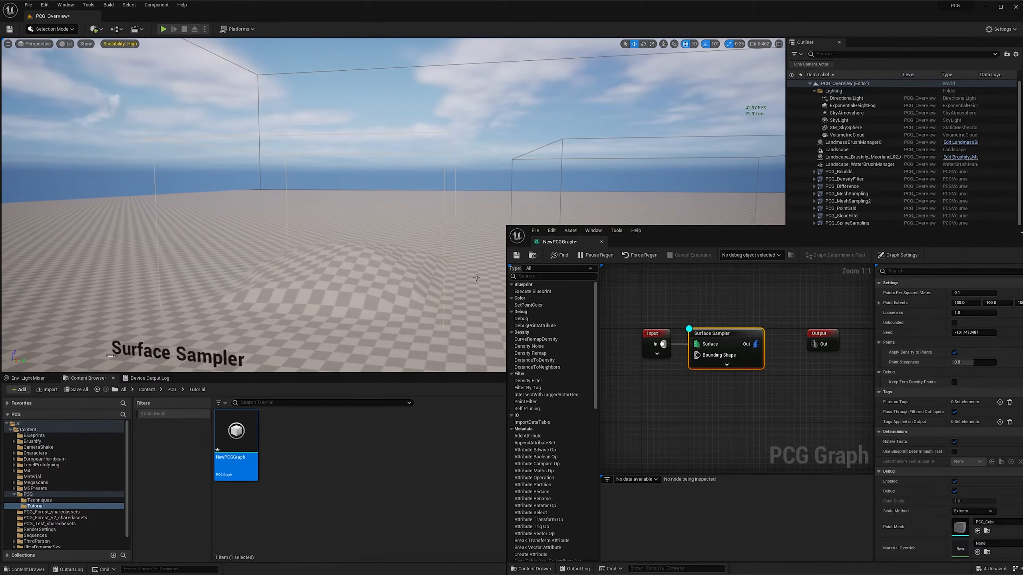
pyautogui.moveTo(966, 247); pyautogui.dragTo(819, 246)
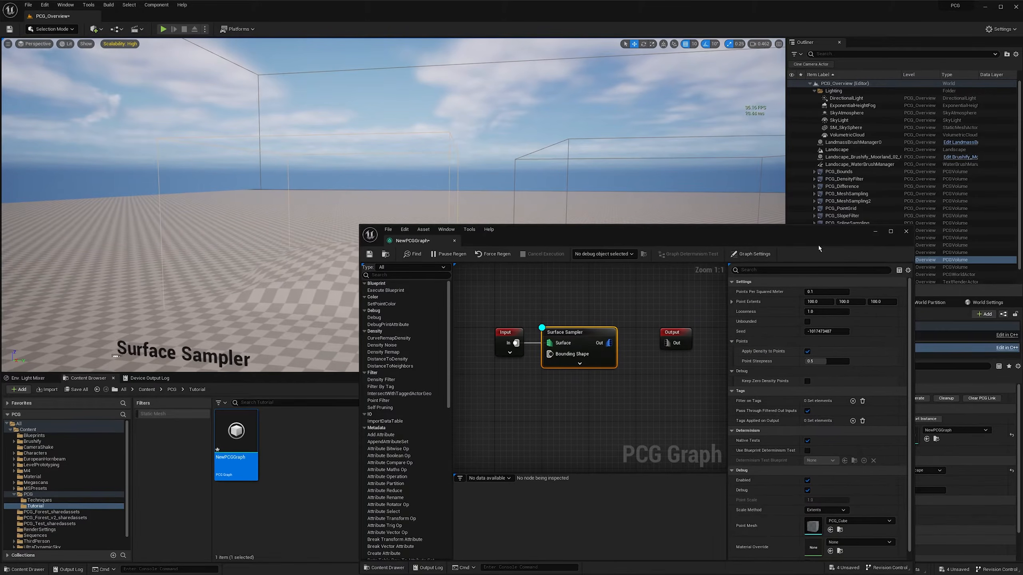
pyautogui.click(874, 232)
pyautogui.click(918, 399)
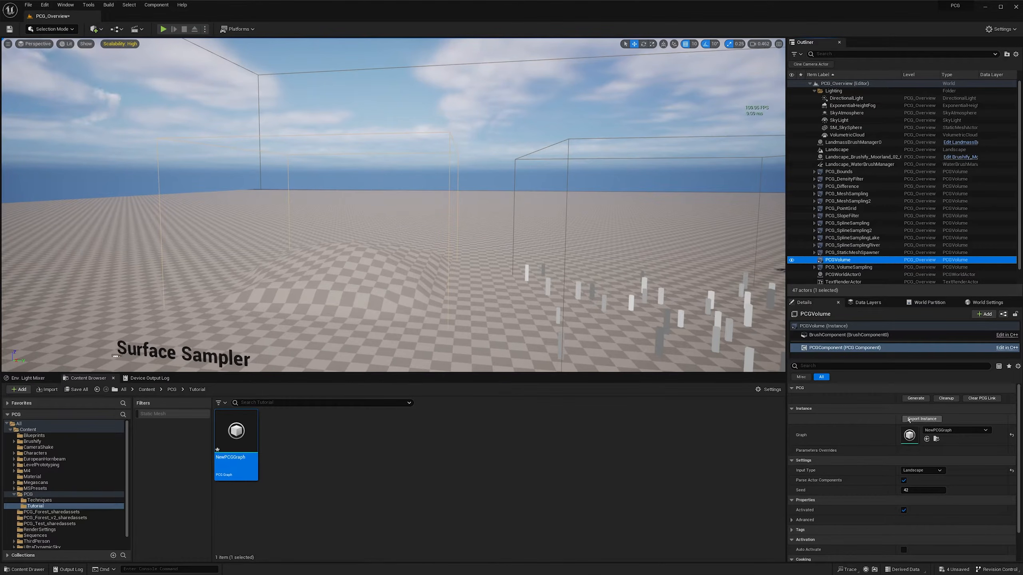
pyautogui.click(855, 349)
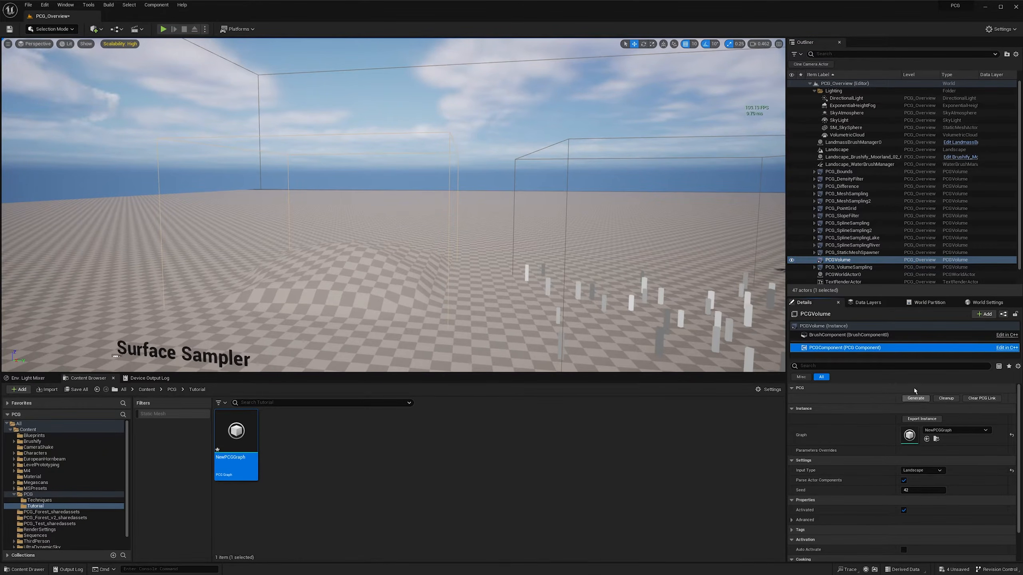
pyautogui.click(838, 327)
pyautogui.click(843, 349)
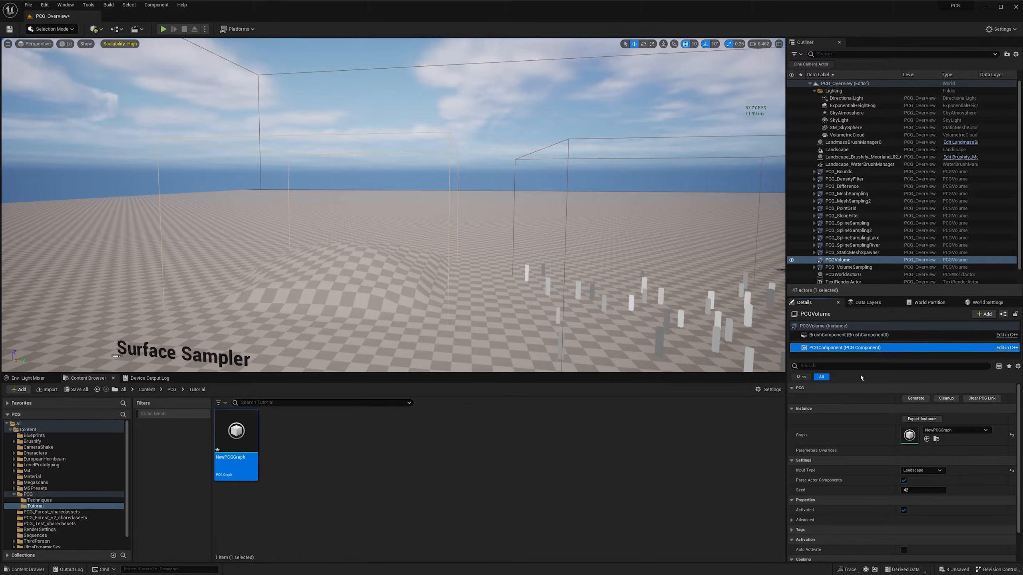
pyautogui.click(916, 399)
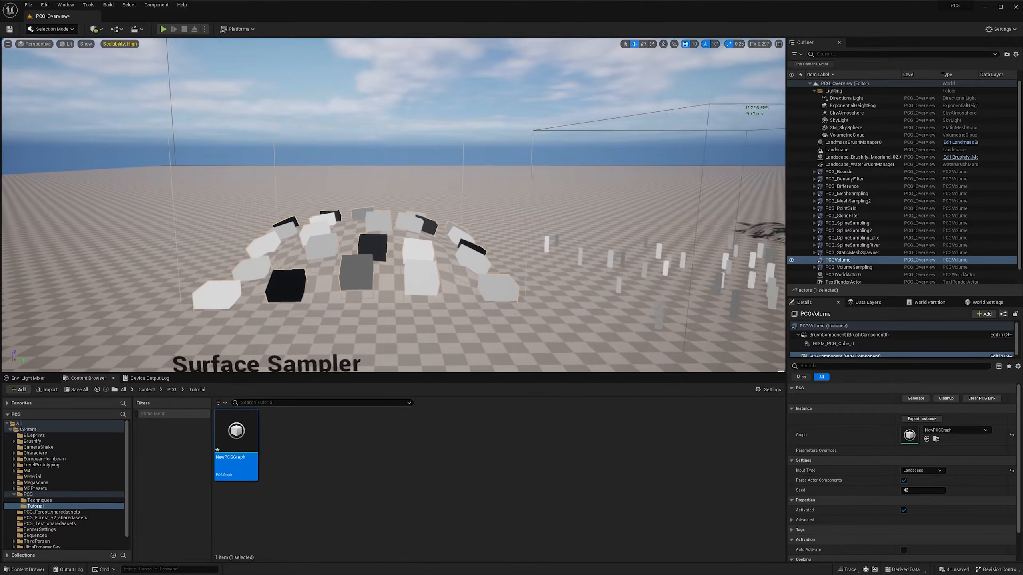
# - Examine the generated debug cubes on the landscape hill from closer and from above
pyautogui.press('w')
pyautogui.moveTo(394, 204); pyautogui.dragTo(418, 250, button='right')
pyautogui.press('a')
pyautogui.press('d')
pyautogui.press('w')
pyautogui.scroll(-1, 410, 246)
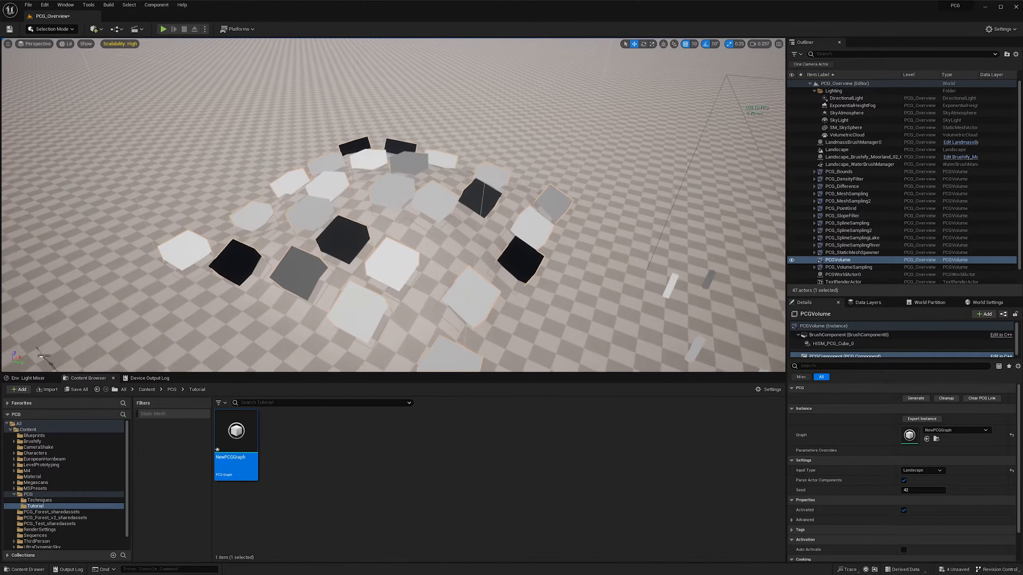
pyautogui.press('s')
pyautogui.moveTo(576, 224); pyautogui.dragTo(567, 221, button='right')
# - Bring back the graph window, reposition and resize it, and set the Surface Sampler's Points Per Squared Meter to 1.0
pyautogui.hotkey('alt', 'Tab')
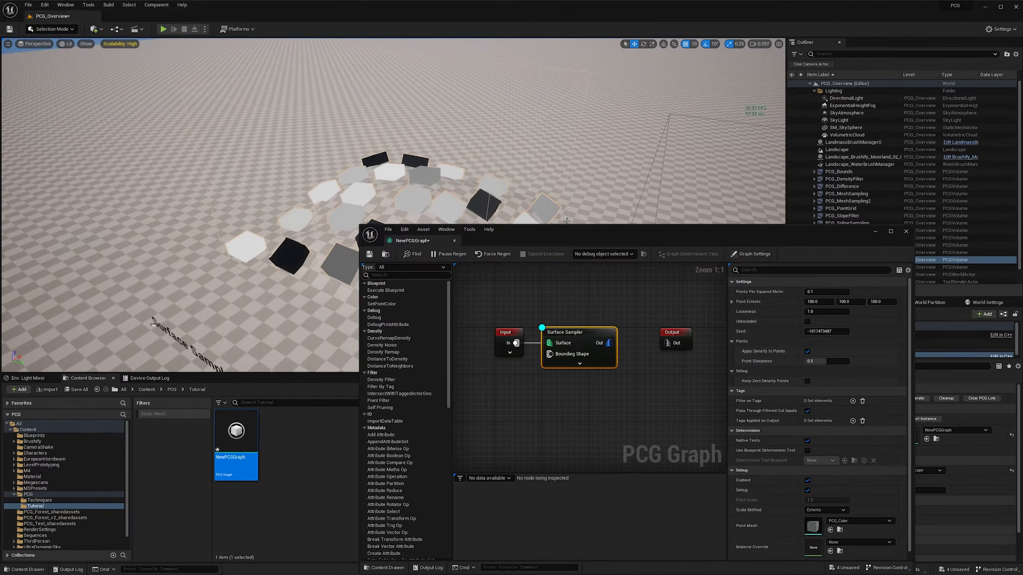
pyautogui.moveTo(571, 234); pyautogui.dragTo(612, 176)
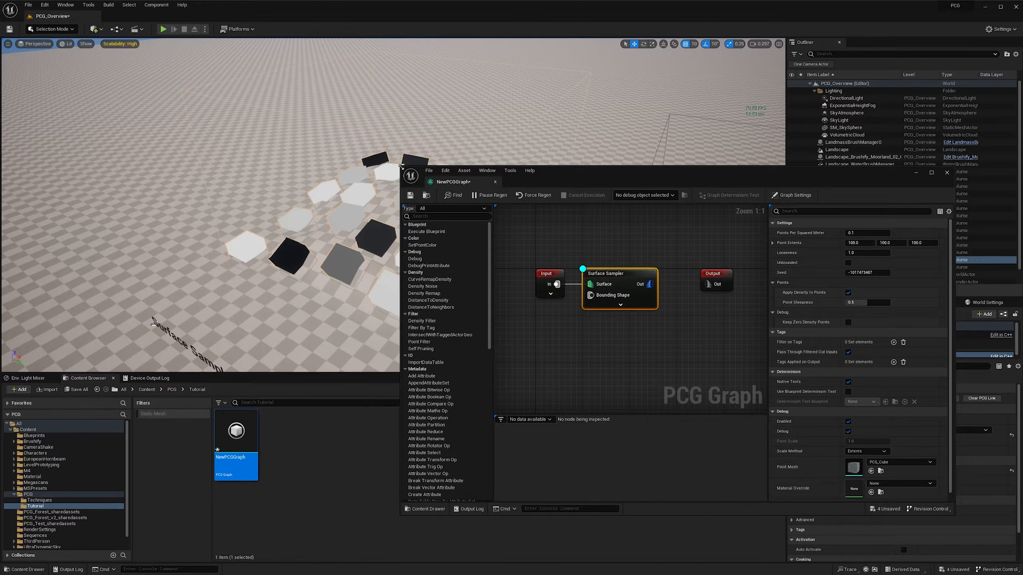
pyautogui.moveTo(401, 166); pyautogui.dragTo(381, 154)
pyautogui.moveTo(565, 160); pyautogui.dragTo(623, 198)
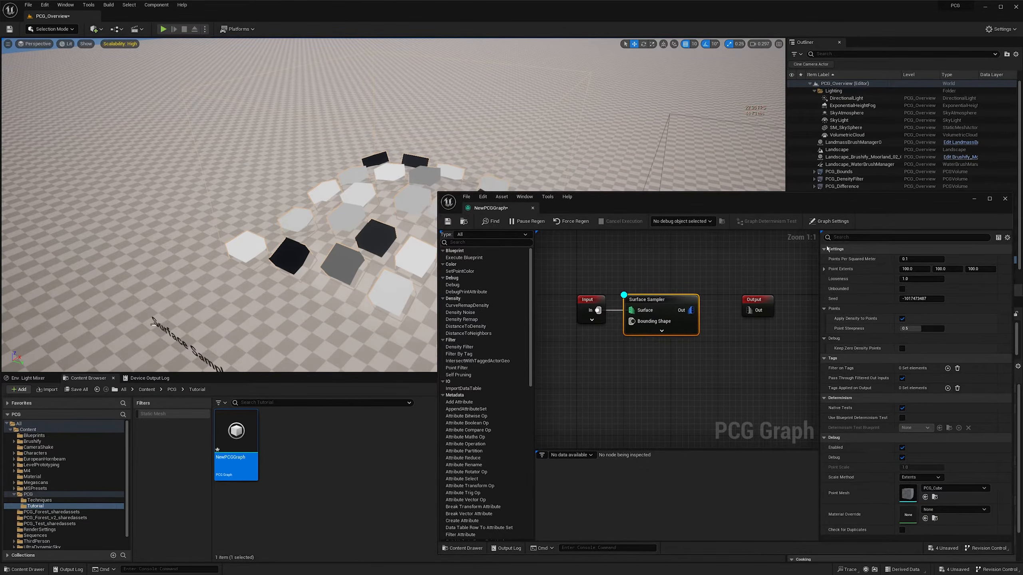
pyautogui.click(923, 259)
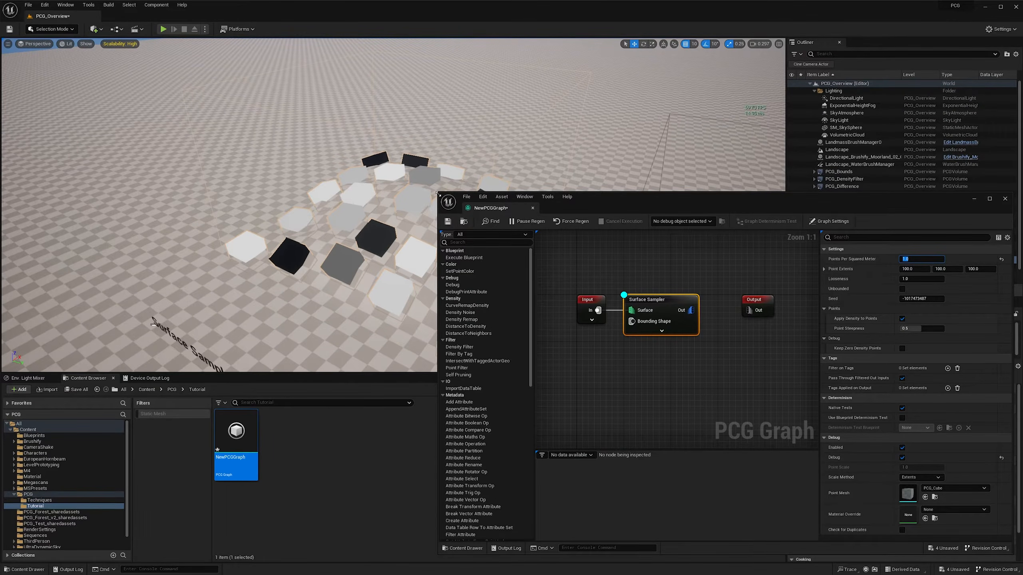
pyautogui.moveTo(438, 194); pyautogui.dragTo(488, 215)
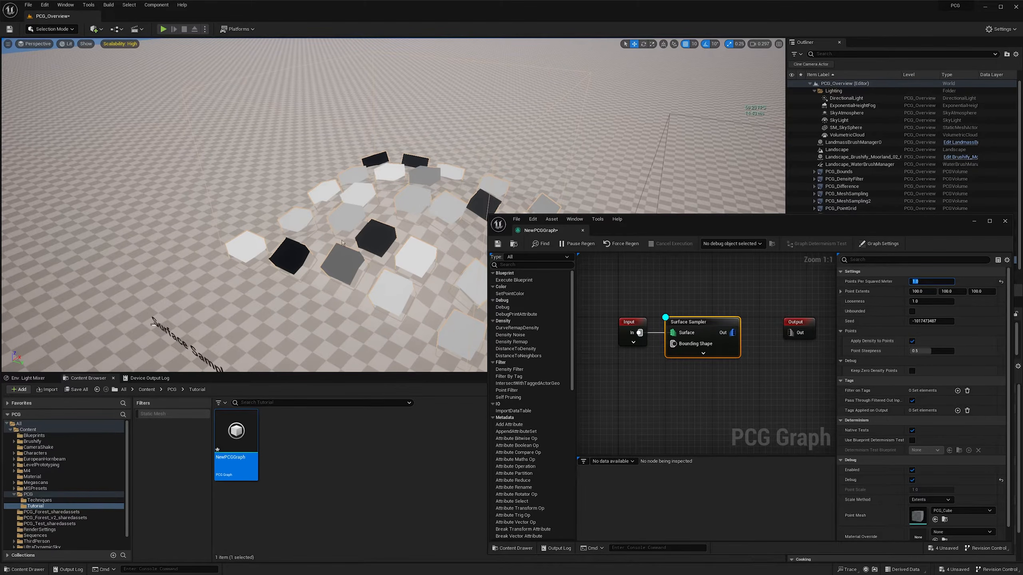
# - Set the Surface Sampler's Point Extents to 10, 10 and 10, and check the smaller cubes on the hill
pyautogui.moveTo(342, 243); pyautogui.dragTo(402, 211, button='right')
pyautogui.press('w')
pyautogui.scroll(-1, 342, 243)
pyautogui.press('a')
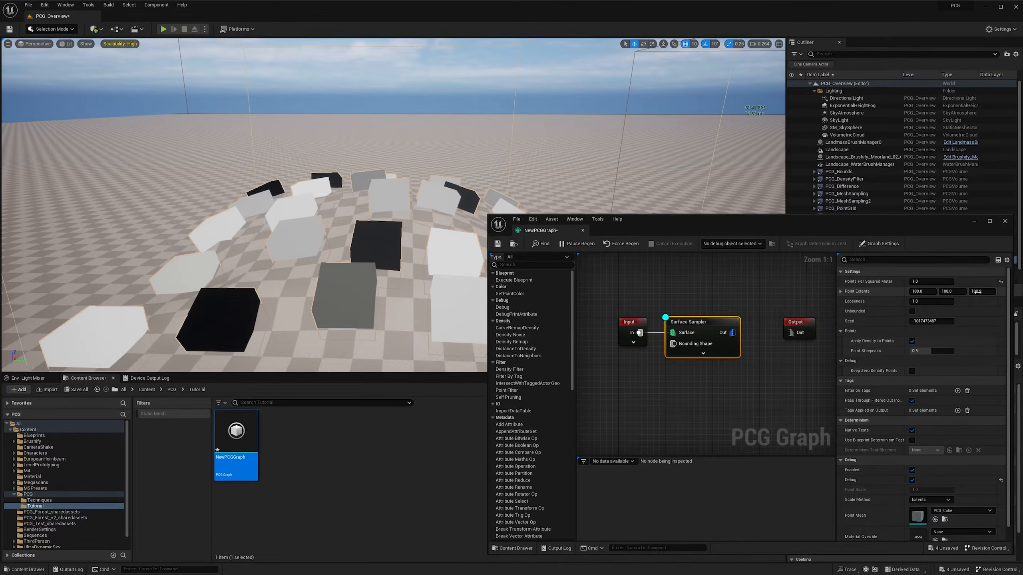
pyautogui.moveTo(402, 193); pyautogui.dragTo(418, 189, button='right')
pyautogui.press('a')
pyautogui.press('a')
pyautogui.press('s')
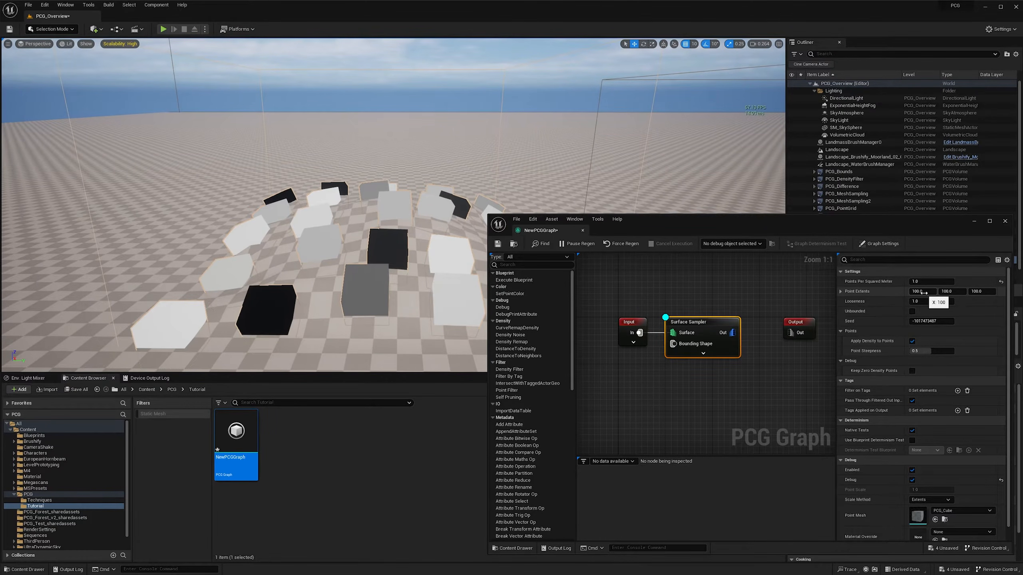
pyautogui.moveTo(320, 241); pyautogui.dragTo(326, 243, button='right')
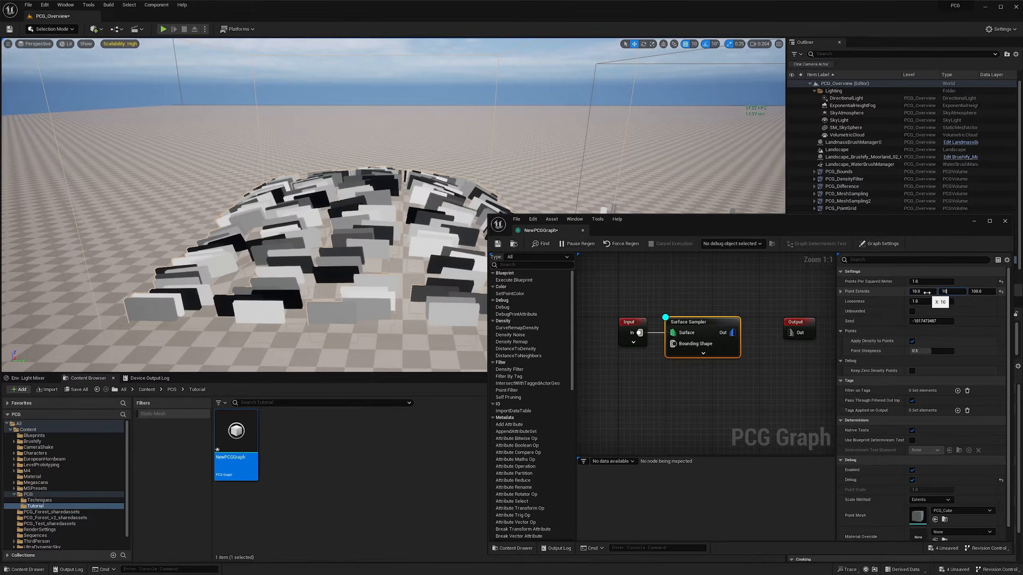
pyautogui.moveTo(322, 202); pyautogui.dragTo(320, 227, button='right')
pyautogui.scroll(-1, 290, 201)
pyautogui.press('w')
pyautogui.press('s')
pyautogui.press('a')
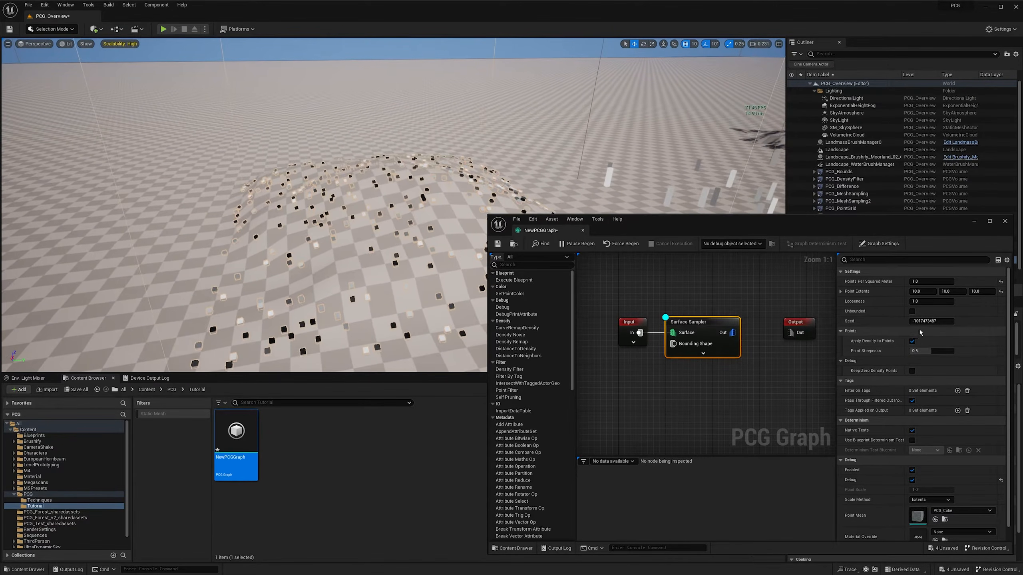
# - Vary the Surface Sampler's Seed twice, ending at -664131495, and inspect the redistributed points
pyautogui.moveTo(922, 322); pyautogui.dragTo(929, 321)
pyautogui.moveTo(322, 226); pyautogui.dragTo(267, 229, button='right')
pyautogui.press('d')
pyautogui.scroll(5, 305, 236)
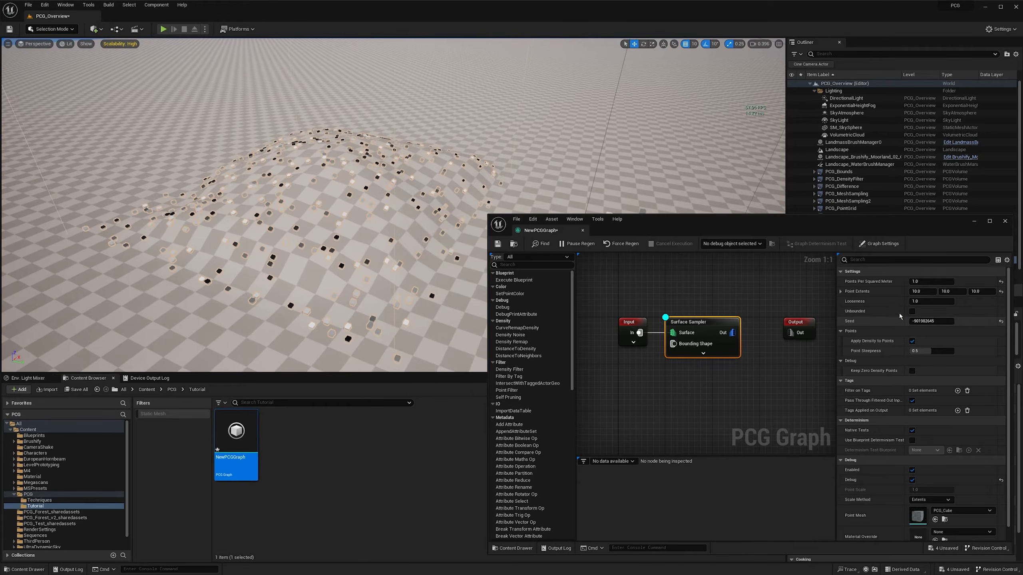
pyautogui.moveTo(921, 321); pyautogui.dragTo(930, 321)
pyautogui.press('a')
pyautogui.moveTo(359, 204); pyautogui.dragTo(294, 191, button='right')
pyautogui.scroll(-2, 374, 191)
pyautogui.press('d')
pyautogui.press('q')
pyautogui.scroll(-1, 286, 198)
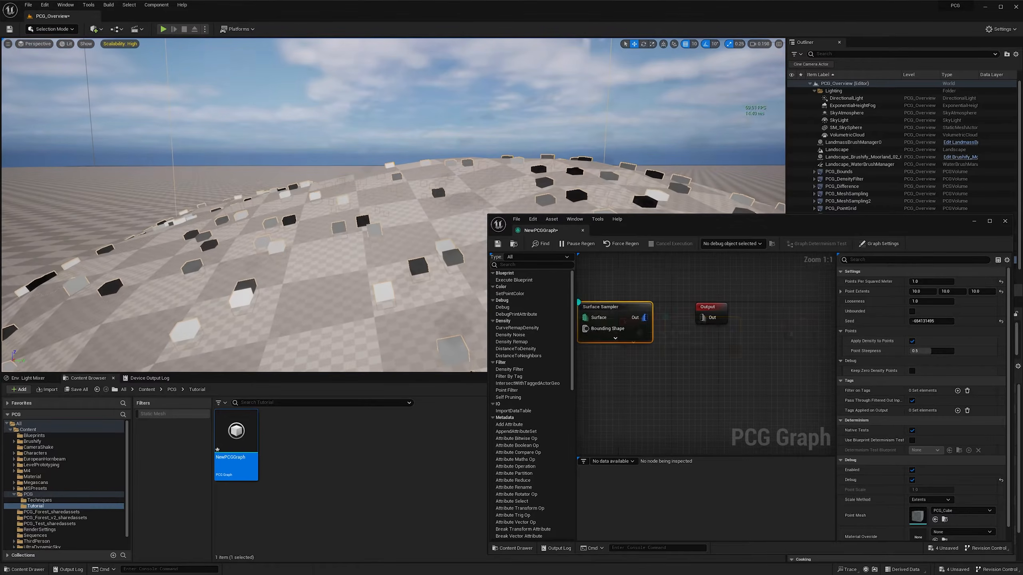
# - Shift the Output node aside and add a Transform Points node connected to the Surface Sampler's Out pin
pyautogui.moveTo(725, 343); pyautogui.dragTo(696, 342, button='right')
pyautogui.moveTo(681, 307); pyautogui.dragTo(752, 307)
pyautogui.moveTo(652, 310); pyautogui.dragTo(679, 311, button='right')
pyautogui.moveTo(646, 318); pyautogui.dragTo(681, 323)
pyautogui.write('transform')
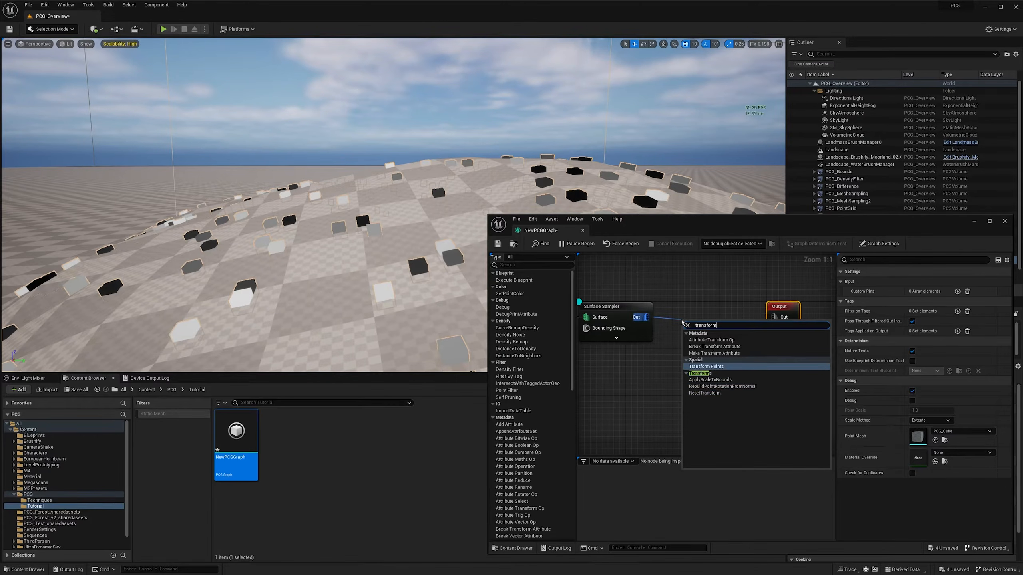
pyautogui.click(706, 366)
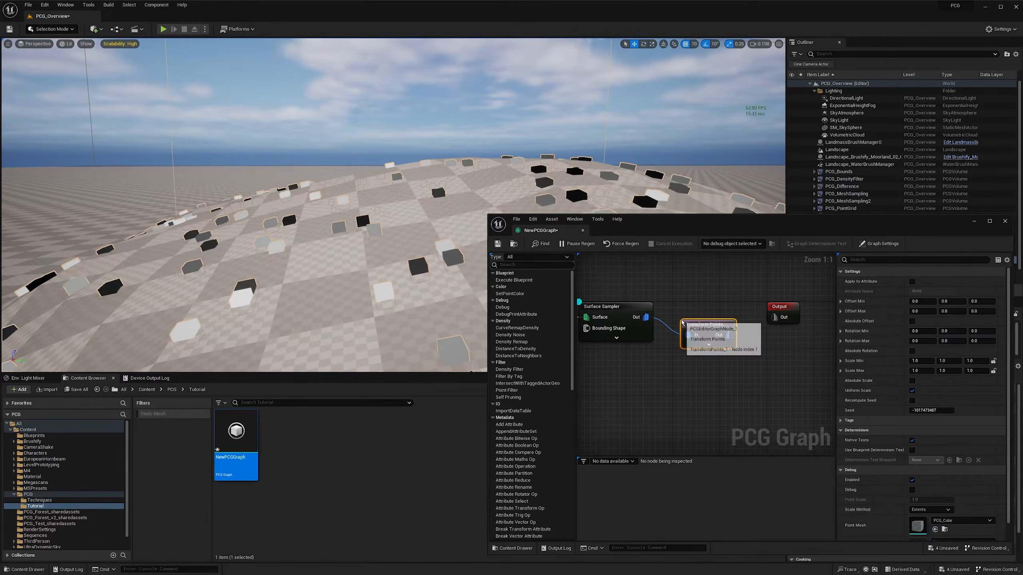
pyautogui.moveTo(708, 316); pyautogui.dragTo(696, 310)
pyautogui.moveTo(623, 291); pyautogui.dragTo(647, 290, button='right')
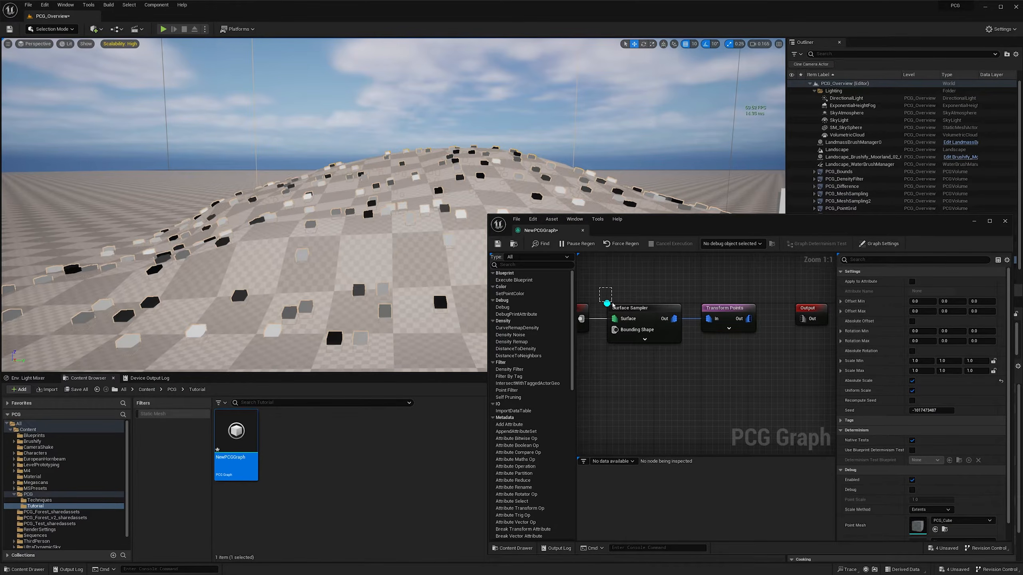
# - Turn on the debug display and Absolute Scale for the Transform Points node
pyautogui.moveTo(612, 303); pyautogui.dragTo(650, 342)
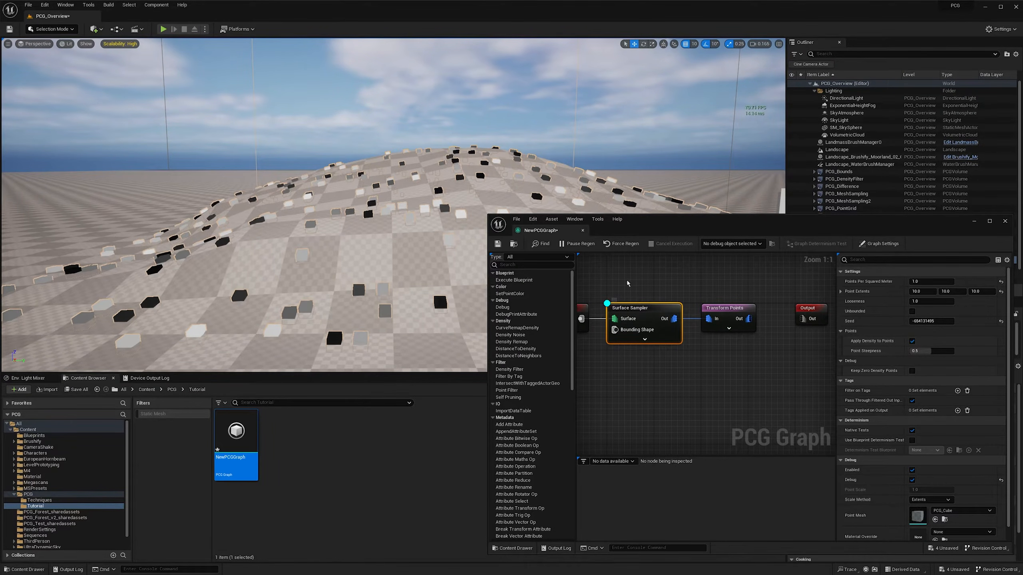
pyautogui.moveTo(636, 284); pyautogui.dragTo(616, 282, button='right')
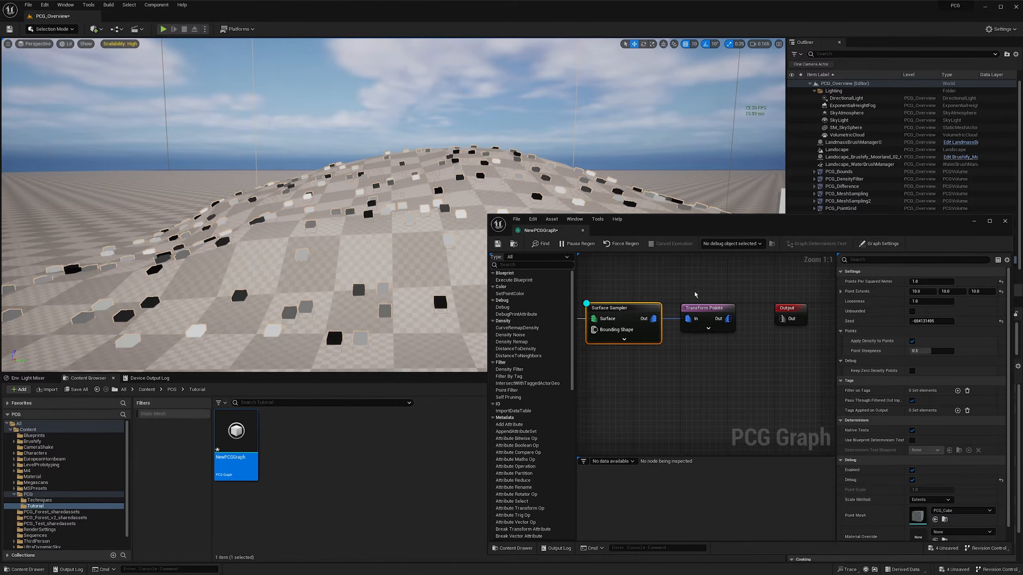
pyautogui.moveTo(690, 285); pyautogui.dragTo(740, 335)
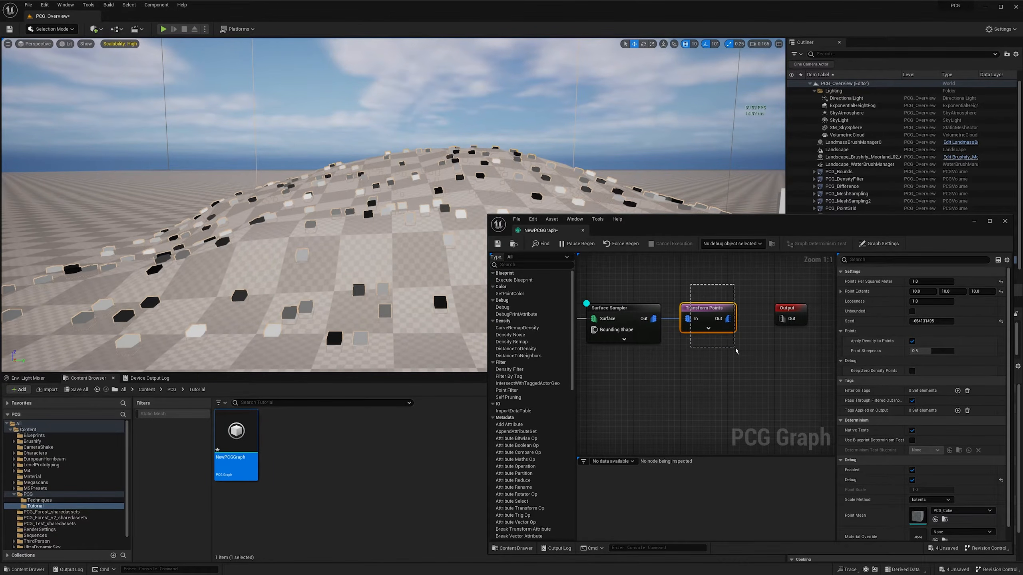
pyautogui.moveTo(738, 351); pyautogui.dragTo(738, 351)
pyautogui.rightClick(705, 311)
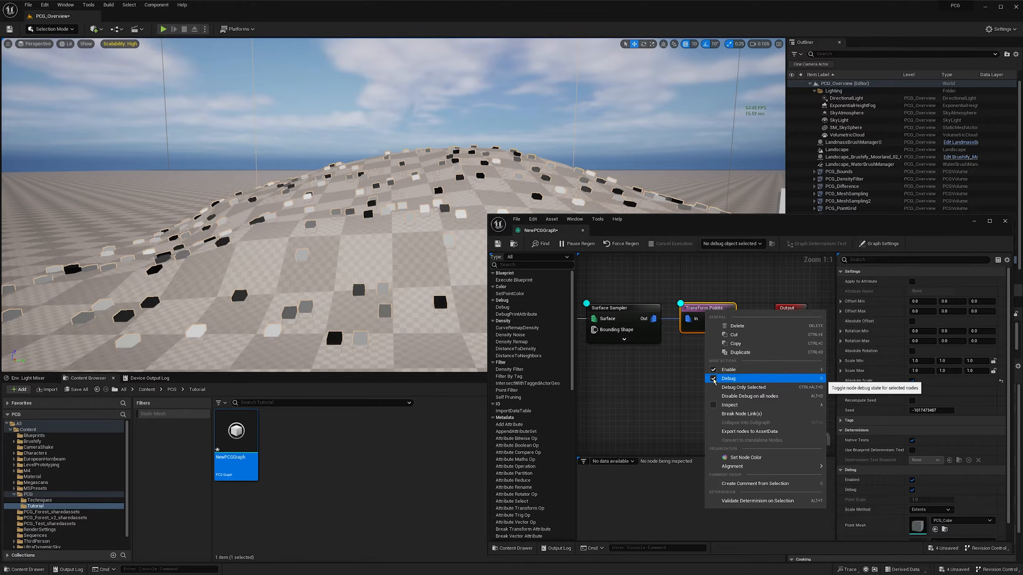
pyautogui.click(686, 362)
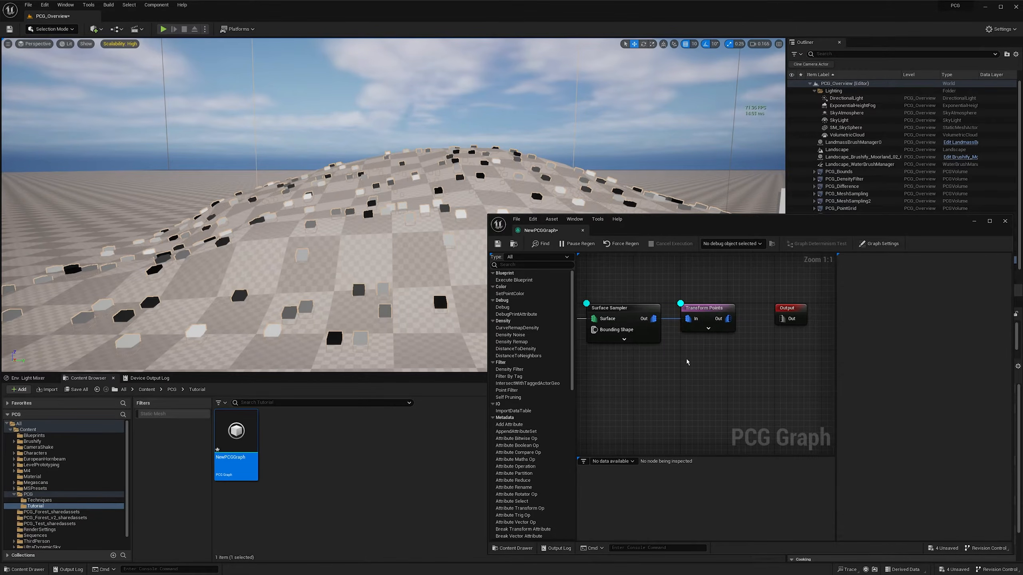
pyautogui.click(710, 324)
pyautogui.press('d')
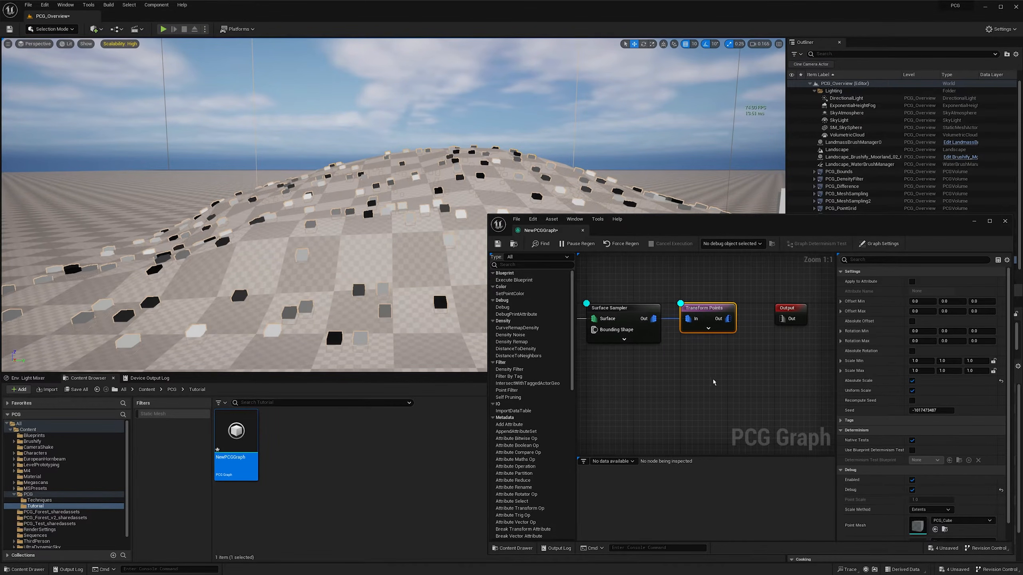
pyautogui.moveTo(713, 380); pyautogui.dragTo(721, 380, button='right')
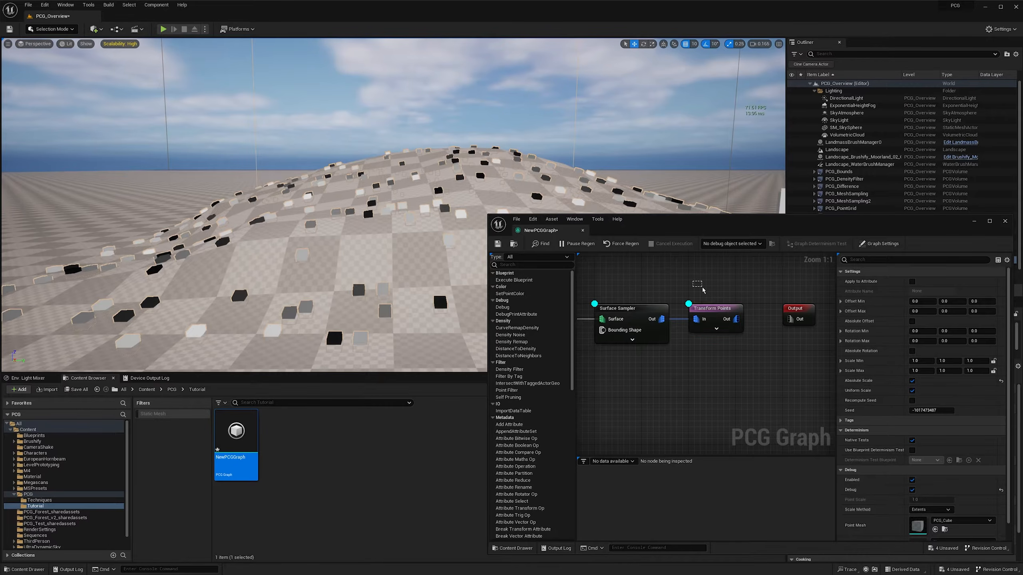
# - Switch the exclusive debug display between the Surface Sampler and Transform Points nodes, leaving it on Transform Points only
pyautogui.moveTo(703, 288); pyautogui.dragTo(742, 341)
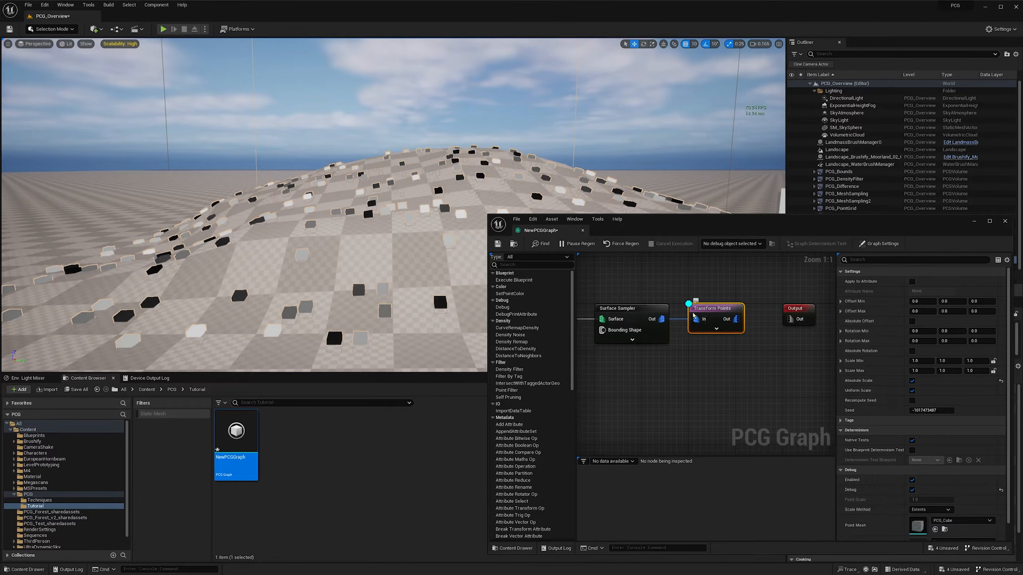
pyautogui.moveTo(599, 284); pyautogui.dragTo(654, 349)
pyautogui.moveTo(698, 287); pyautogui.dragTo(594, 357)
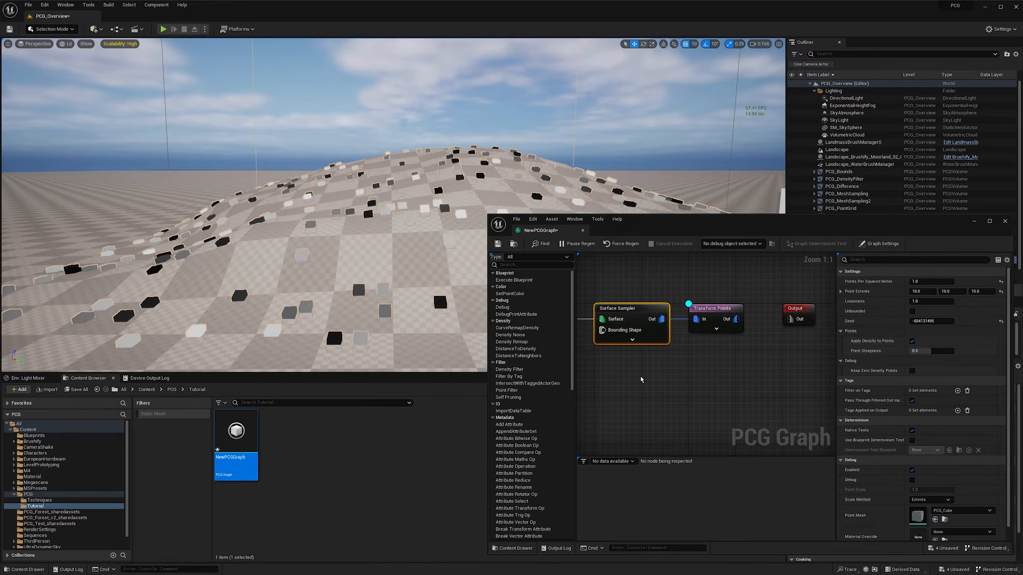
pyautogui.moveTo(586, 289); pyautogui.dragTo(611, 320)
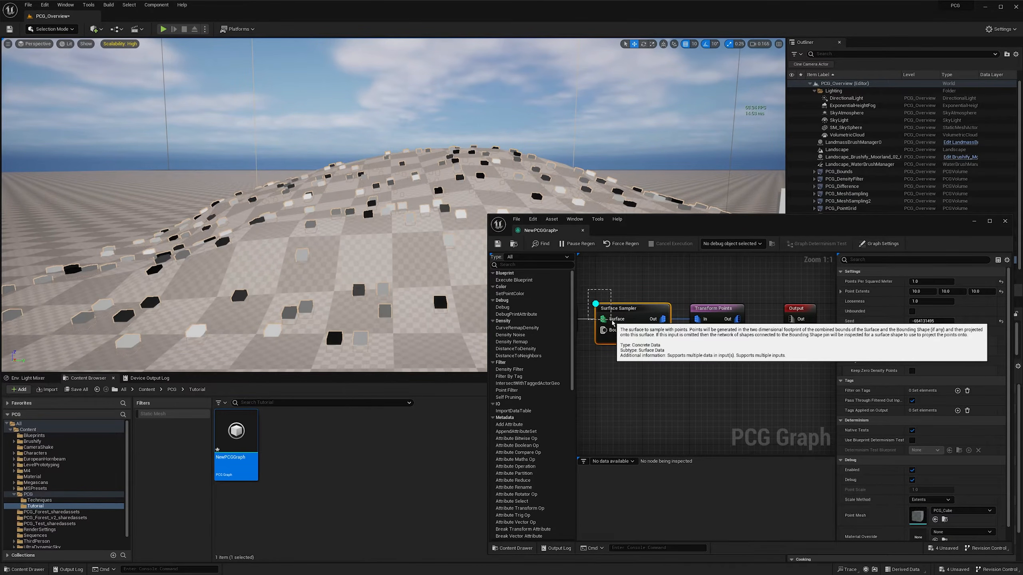
pyautogui.moveTo(612, 321); pyautogui.dragTo(612, 321)
pyautogui.moveTo(698, 284); pyautogui.dragTo(757, 354)
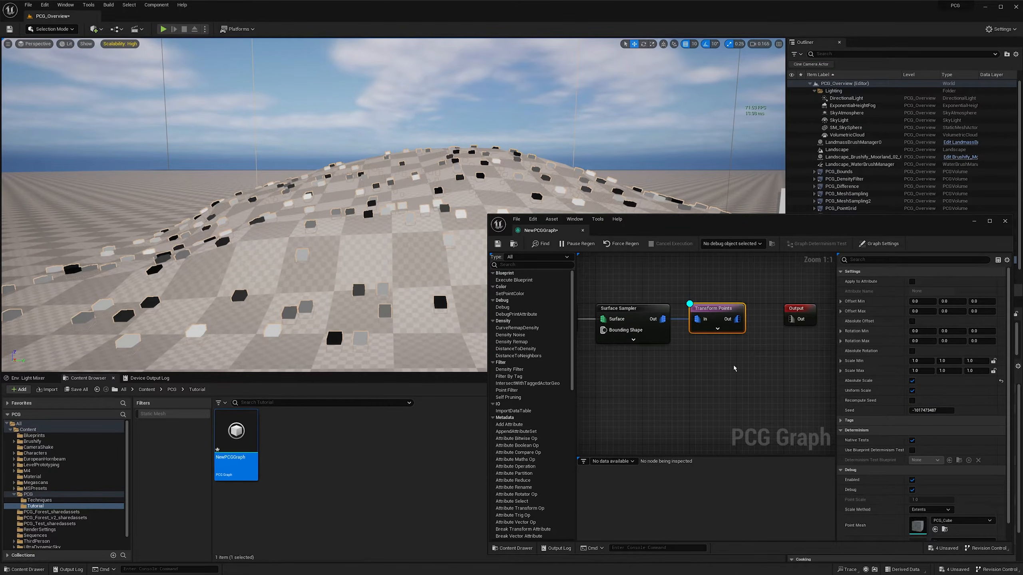
pyautogui.moveTo(722, 367); pyautogui.dragTo(701, 366, button='right')
pyautogui.moveTo(717, 376); pyautogui.dragTo(674, 303)
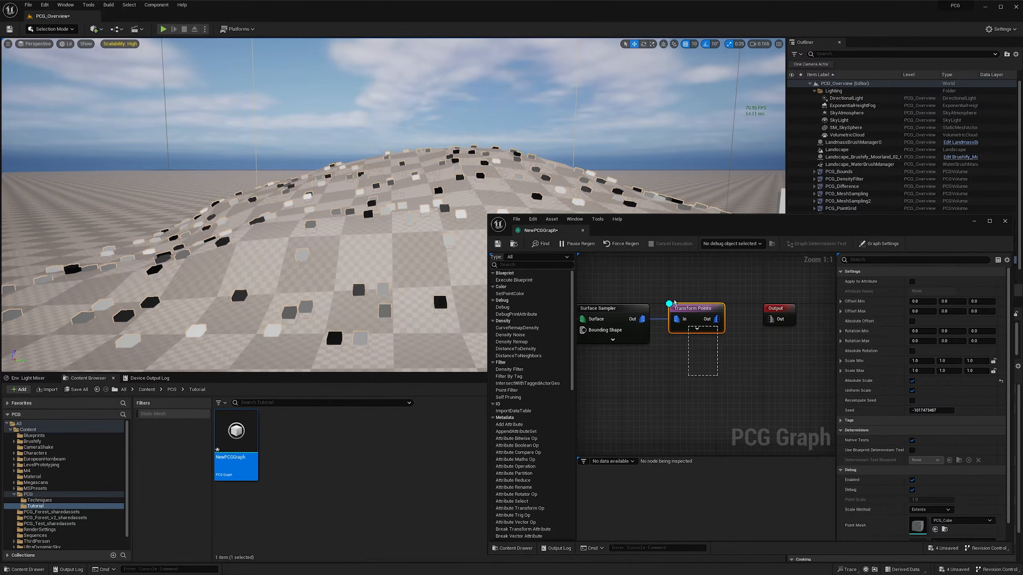
# - Set the Transform Points node's Rotation Max Z value to 360
pyautogui.moveTo(375, 223); pyautogui.dragTo(390, 241, button='right')
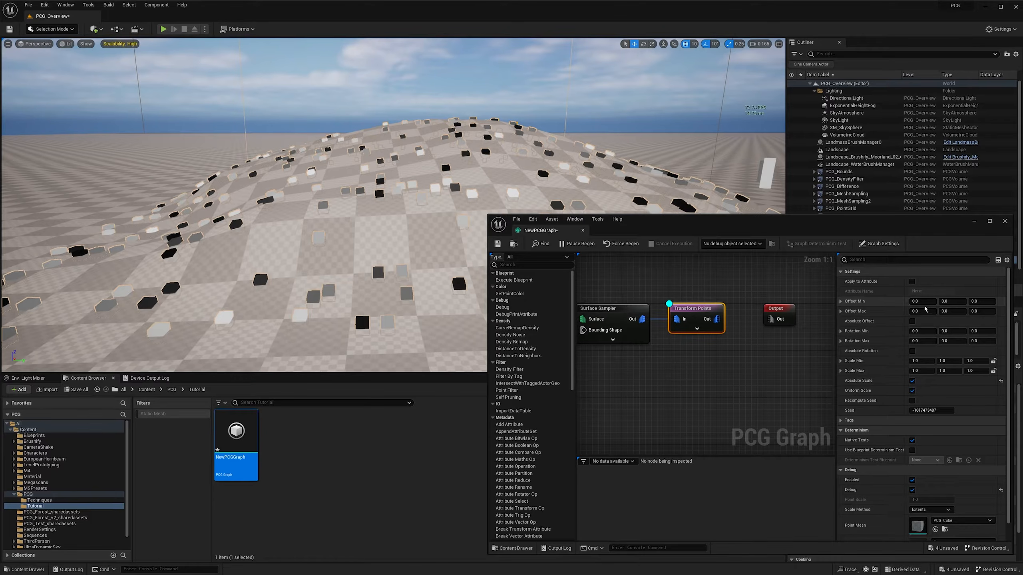
pyautogui.click(982, 331)
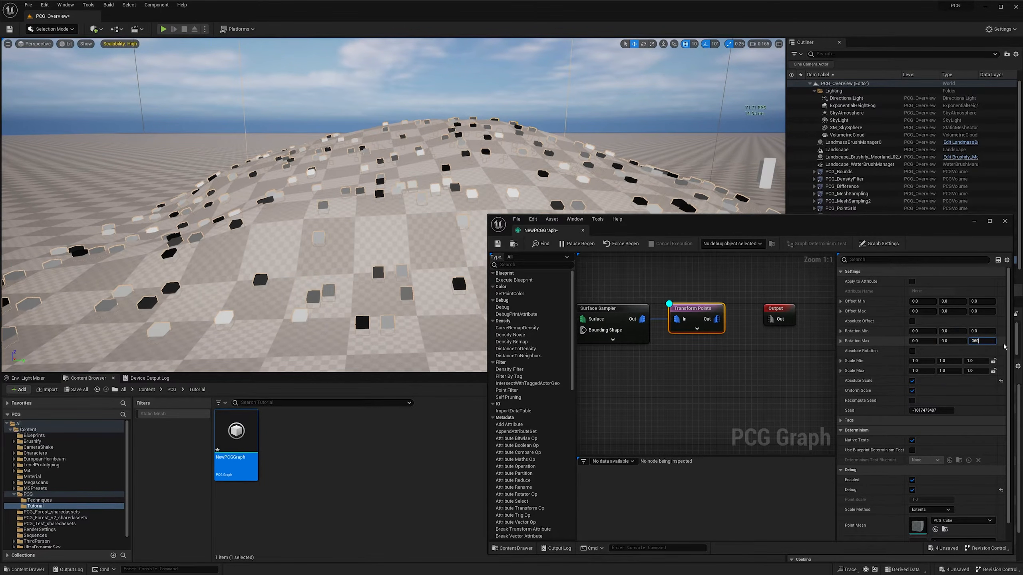
pyautogui.write('360')
pyautogui.press('Return')
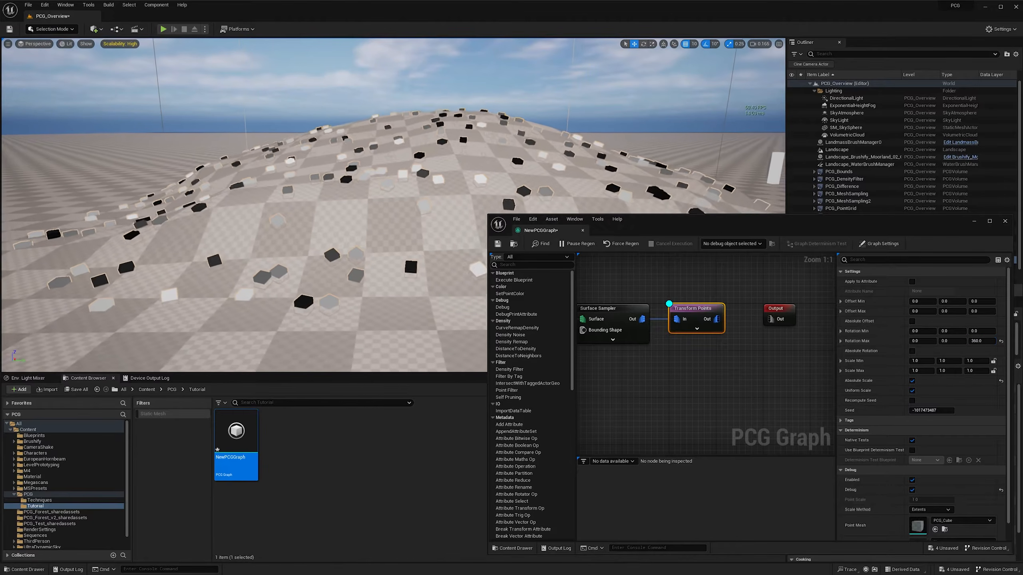
# - Inspect the random rotation of the points on the mound from several angles
pyautogui.moveTo(435, 193); pyautogui.dragTo(422, 187, button='right')
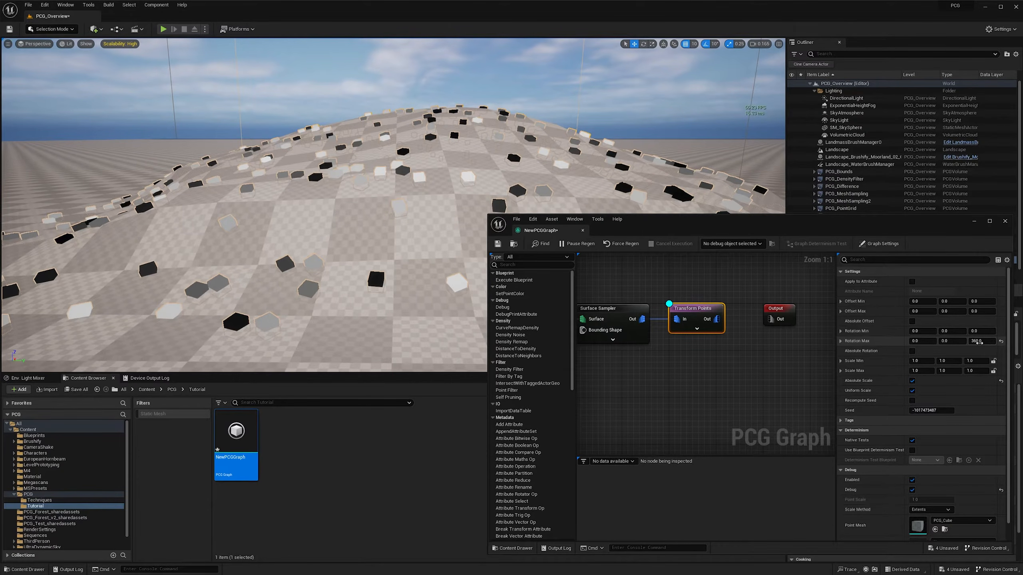
pyautogui.press('w')
pyautogui.moveTo(454, 266)
pyautogui.mouseDown(button='right')
pyautogui.moveTo(483, 268)
pyautogui.moveTo(447, 278)
pyautogui.mouseUp(button='right')
pyautogui.press('e')
pyautogui.press('d')
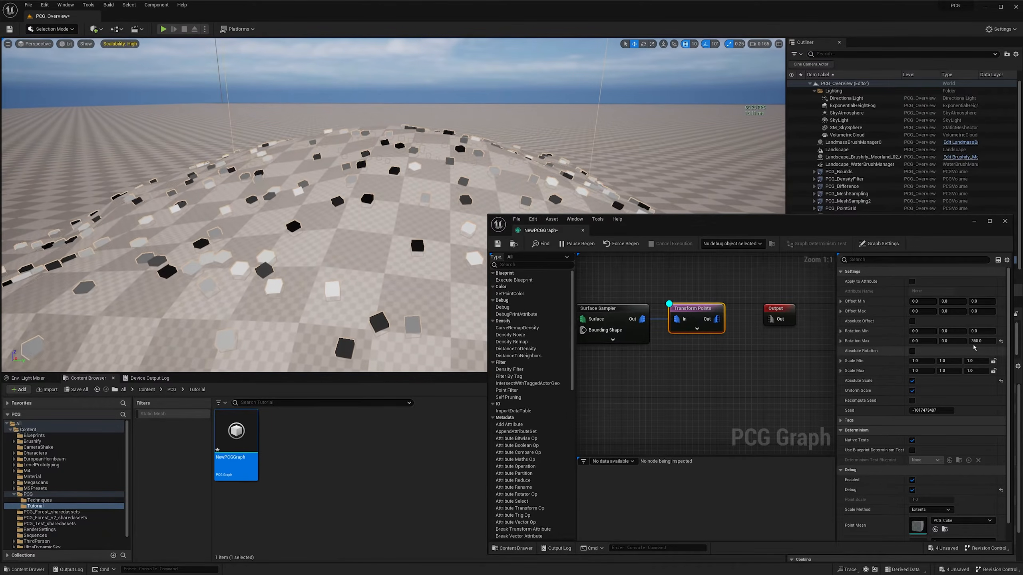
pyautogui.press('w')
pyautogui.moveTo(383, 315); pyautogui.dragTo(402, 300, button='right')
pyautogui.press('d')
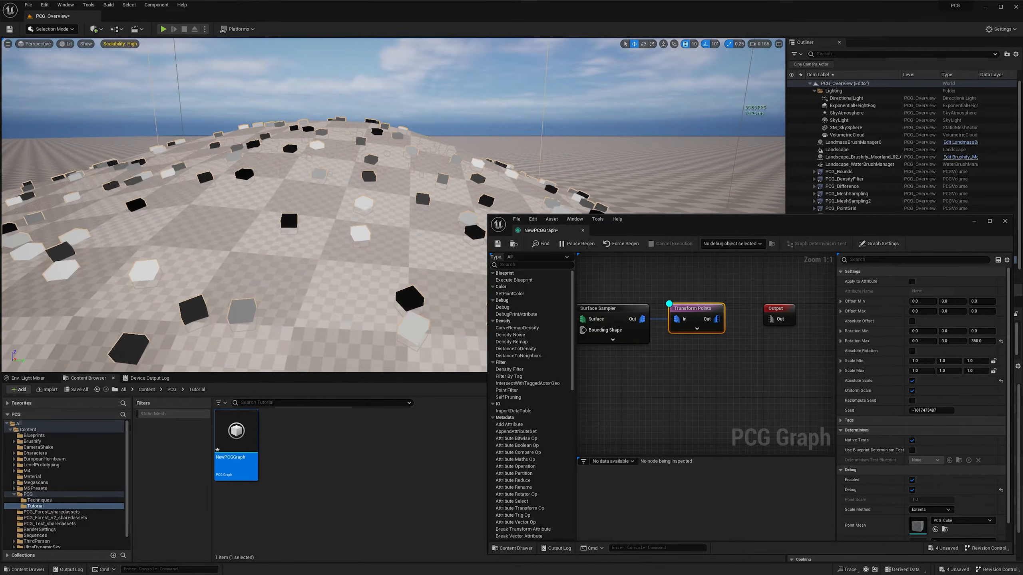
pyautogui.press('d')
pyautogui.moveTo(403, 282)
pyautogui.mouseDown(button='right')
pyautogui.moveTo(427, 304)
pyautogui.moveTo(405, 286)
pyautogui.mouseUp(button='right')
pyautogui.scroll(4, 412, 300)
pyautogui.press('s')
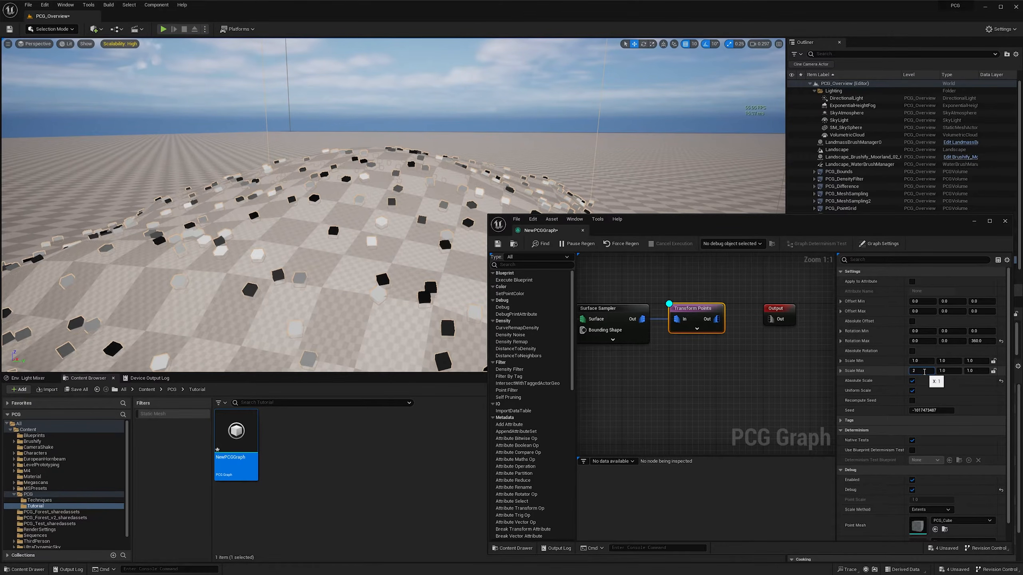
# - Set the Transform Points node's Scale Max X to 2 and inspect the size variation of the points
pyautogui.press('Return')
pyautogui.moveTo(403, 205); pyautogui.dragTo(371, 222, button='right')
pyautogui.press('w')
pyautogui.scroll(1, 397, 201)
pyautogui.press('a')
pyautogui.scroll(-1, 423, 201)
# - Survey the Surface Sampler, Density Filtering and Static Mesh Spawner example areas in the level
pyautogui.press('a')
pyautogui.press('a')
pyautogui.press('d')
pyautogui.press('w')
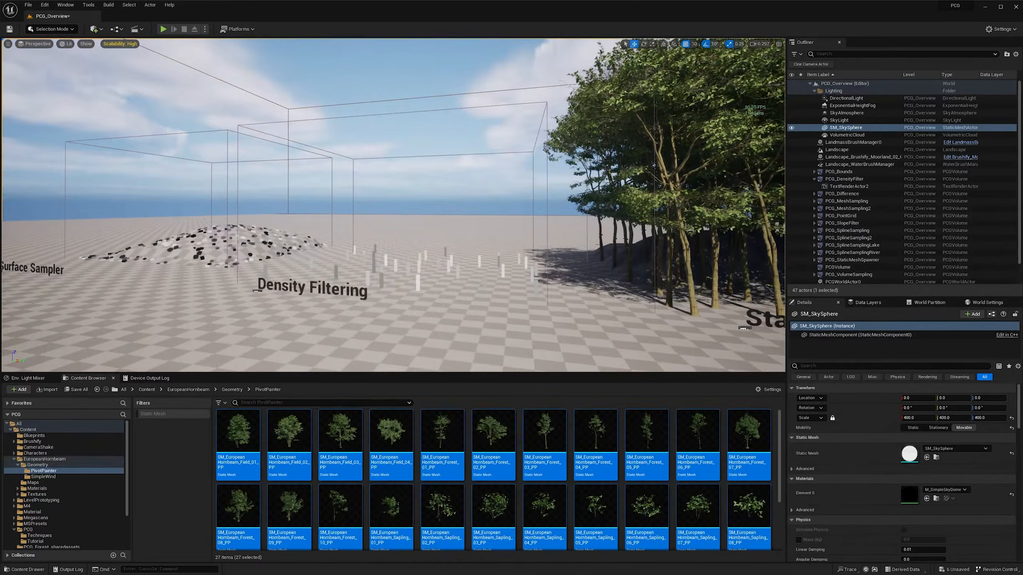
pyautogui.press('d')
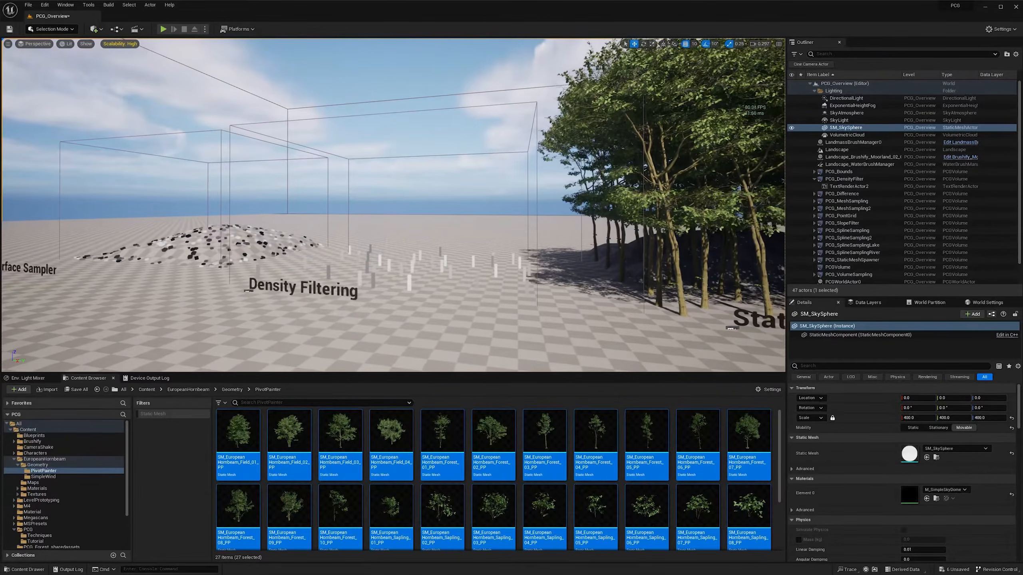
pyautogui.press('a')
pyautogui.press('w')
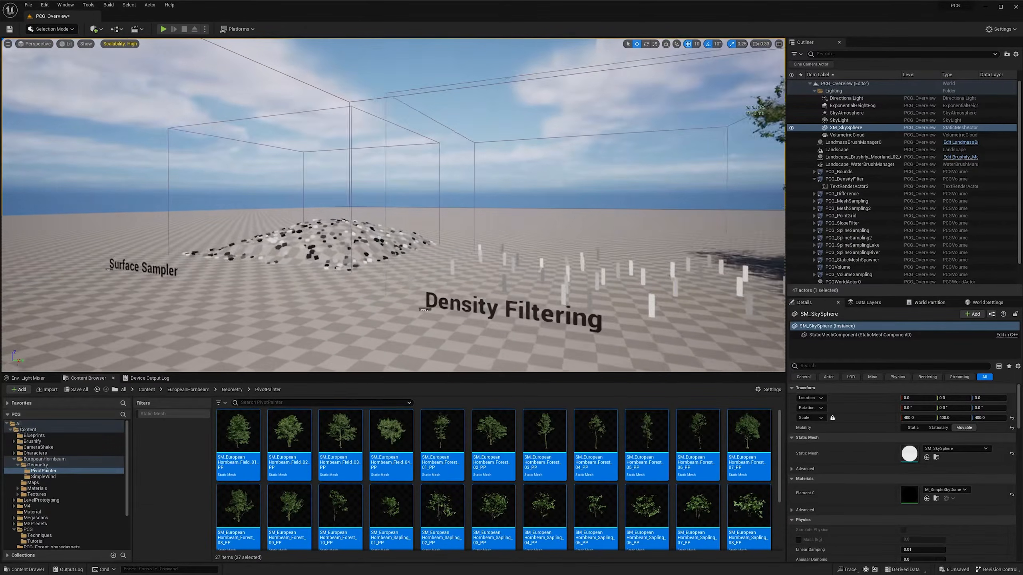
pyautogui.press('d')
pyautogui.press('s')
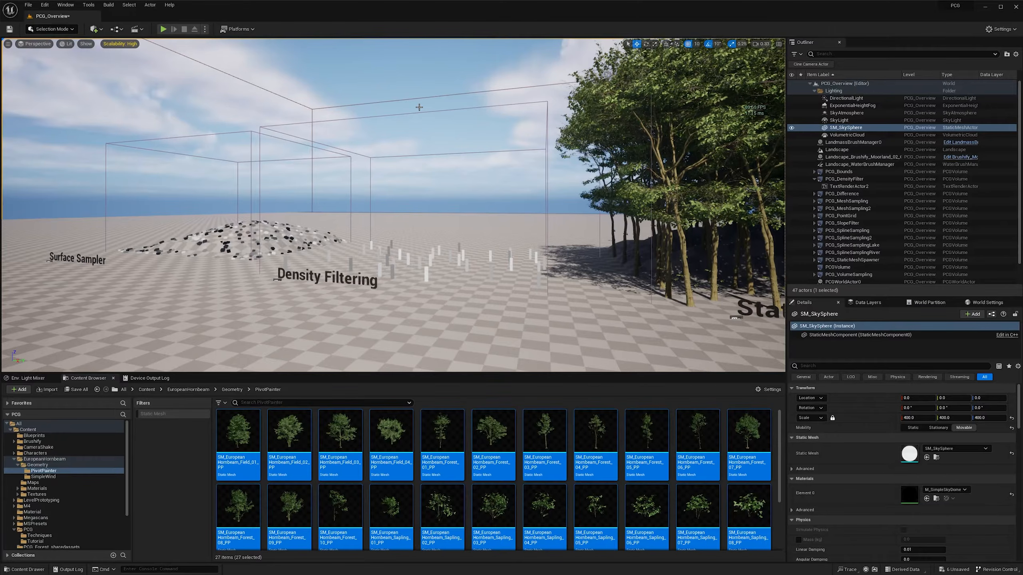
pyautogui.moveTo(393, 205); pyautogui.dragTo(412, 205, button='right')
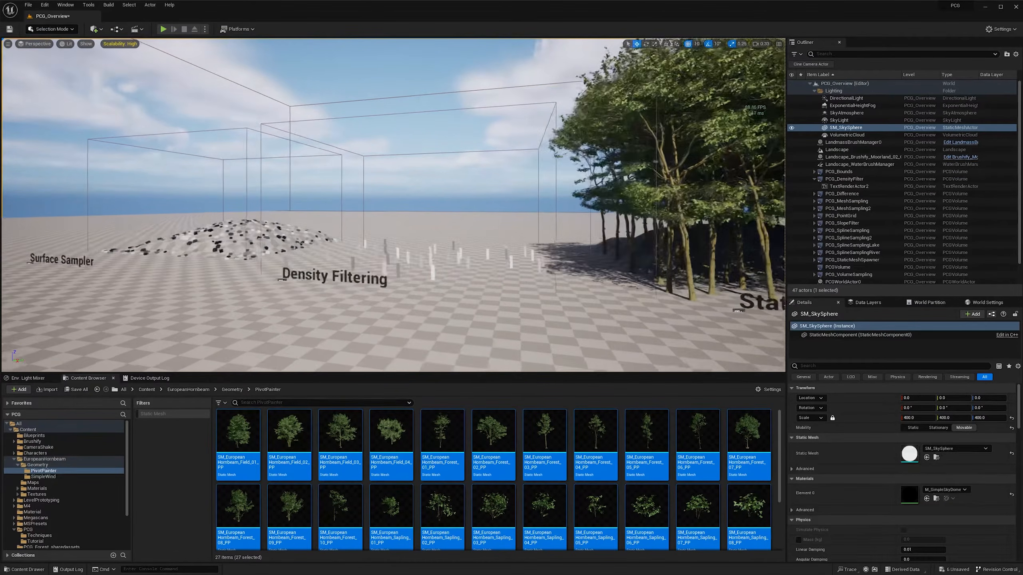
# - Select the PCG_DensityFilter volume and open the graph assigned to its PCG component
pyautogui.doubleClick(839, 179)
pyautogui.click(814, 179)
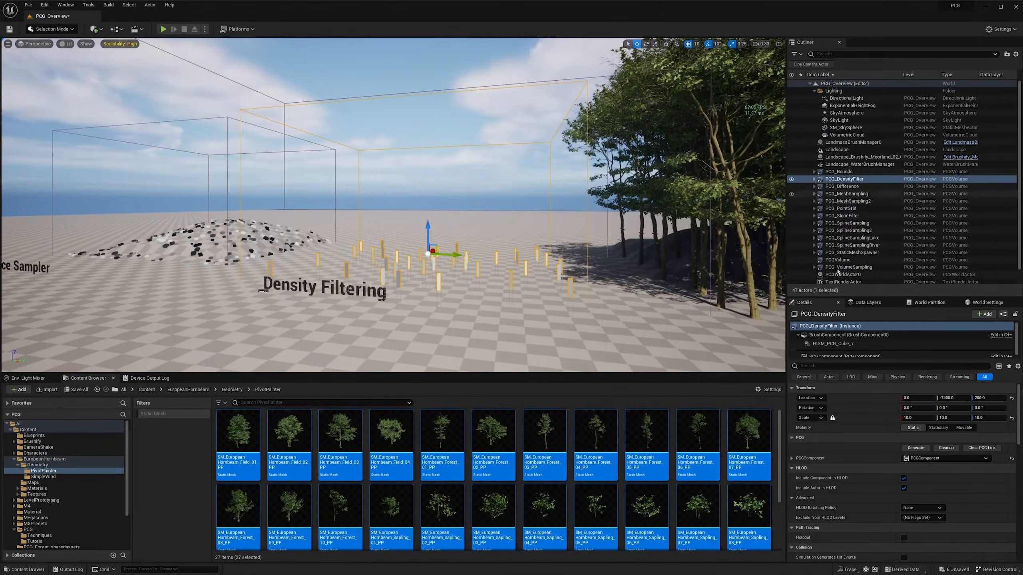
pyautogui.click(841, 354)
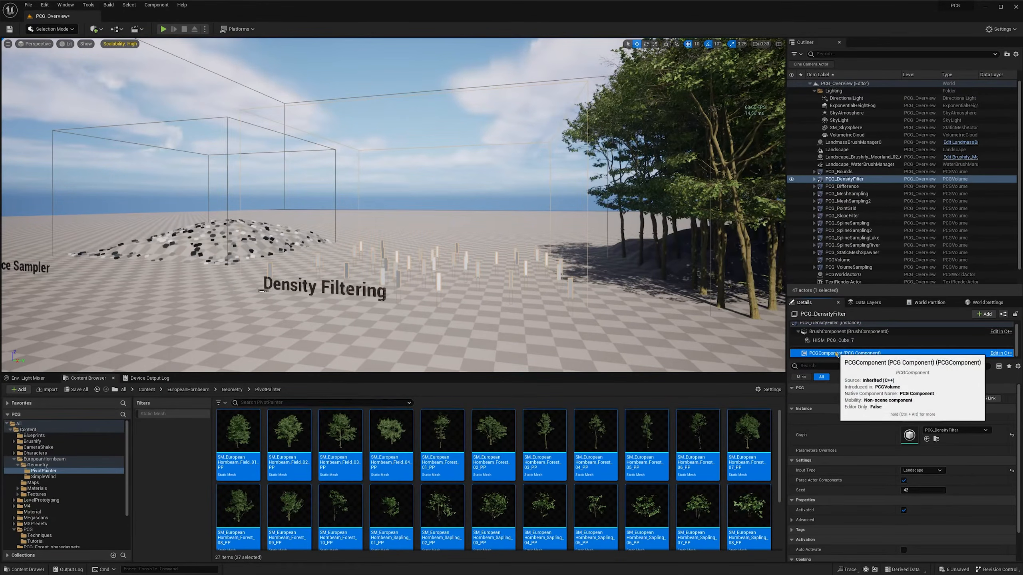
pyautogui.doubleClick(910, 435)
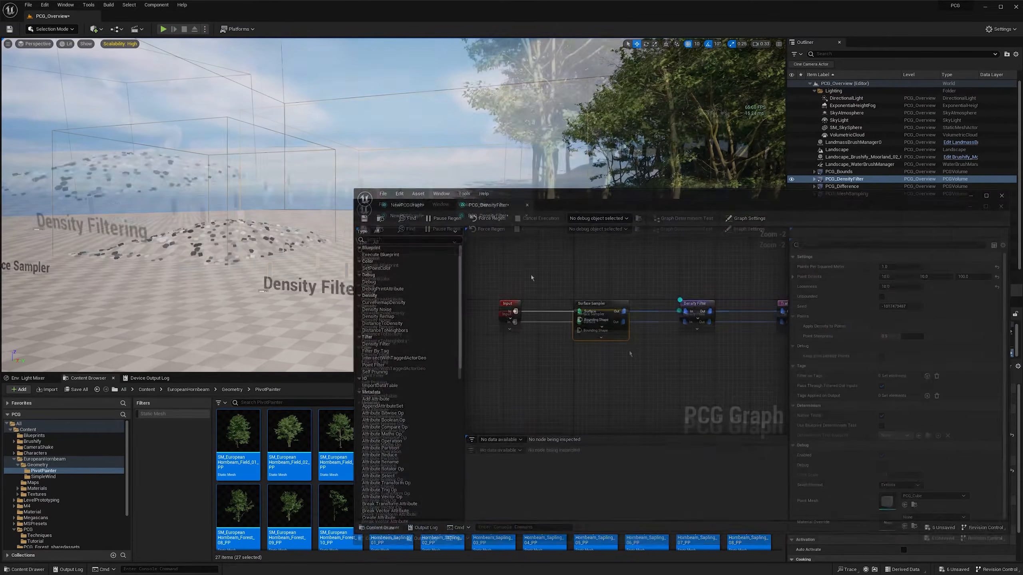
# - Examine the unfiltered Surface Sampler points and their varying densities in the Density Filtering area
pyautogui.press('a')
pyautogui.scroll(1, 349, 198)
pyautogui.moveTo(347, 198); pyautogui.dragTo(351, 198, button='right')
pyautogui.moveTo(409, 258); pyautogui.dragTo(417, 236)
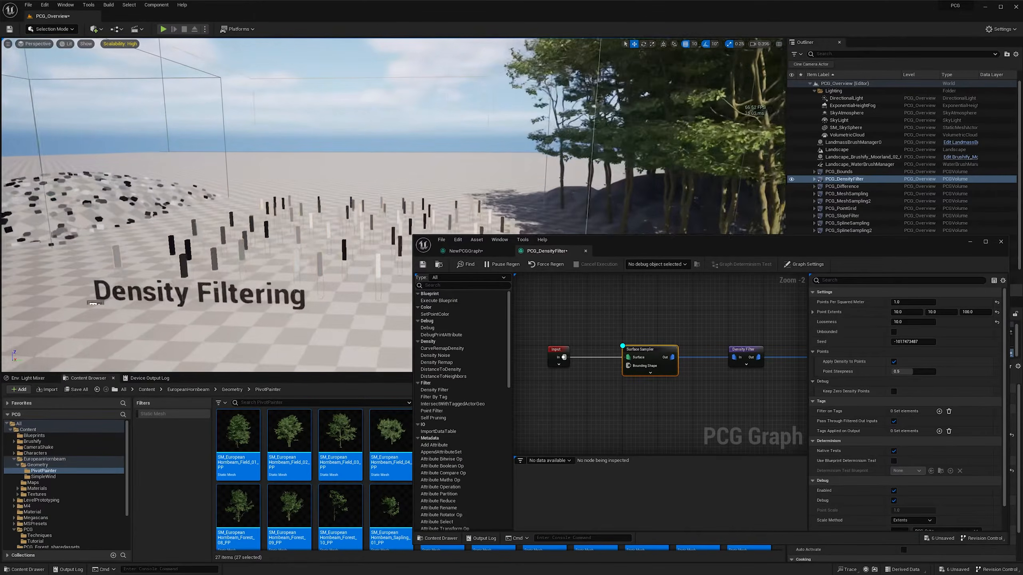
pyautogui.click(327, 64)
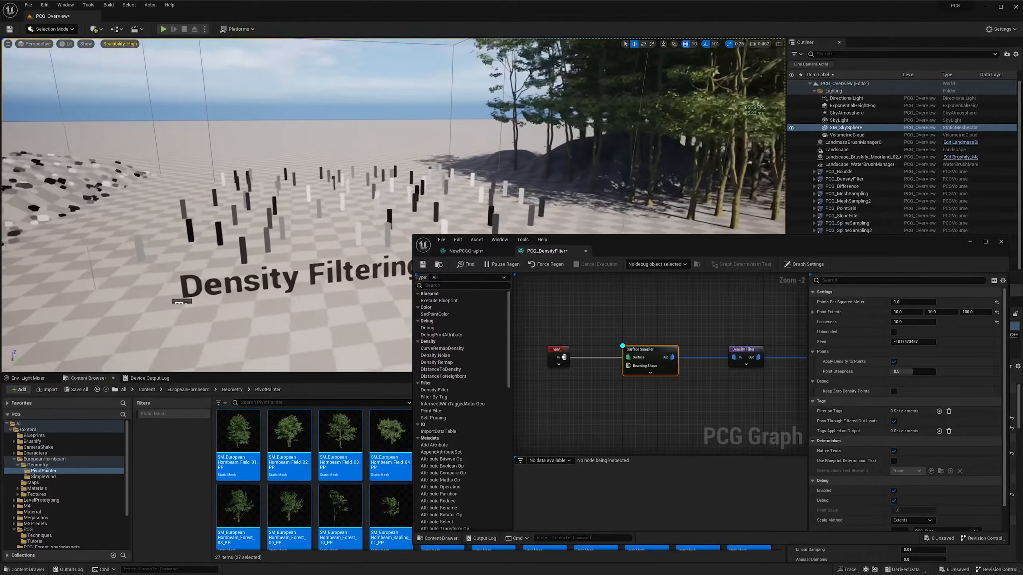
pyautogui.moveTo(327, 121); pyautogui.dragTo(358, 127, button='right')
pyautogui.press('w')
pyautogui.scroll(-1, 370, 133)
pyautogui.press('s')
pyautogui.scroll(1, 385, 132)
# - Display only the Density Filter node's debug points and examine its density bounds and filtered result
pyautogui.moveTo(635, 382); pyautogui.dragTo(577, 376, button='right')
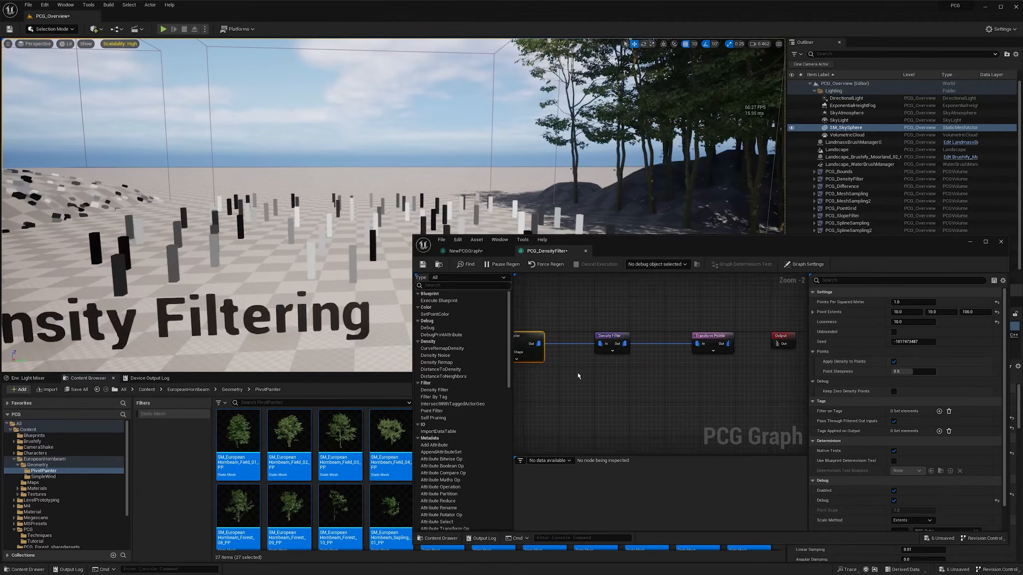
pyautogui.click(599, 334)
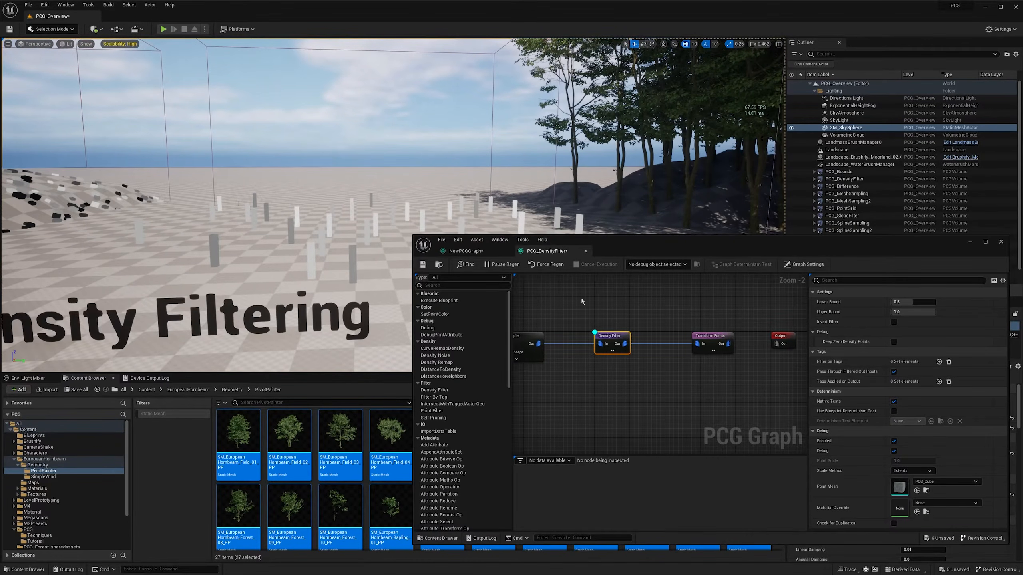
pyautogui.press('s')
pyautogui.moveTo(363, 161); pyautogui.dragTo(334, 161, button='right')
# - Go to the Static Mesh Spawner example and add a Surface Sampler node connected to its graph's Input node
pyautogui.press('d')
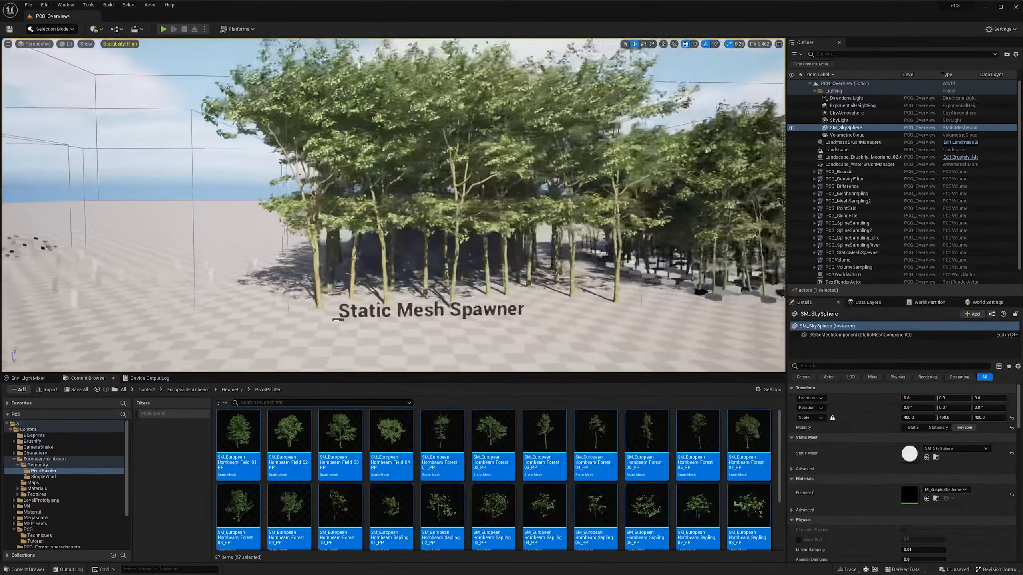
pyautogui.scroll(2, 393, 205)
pyautogui.moveTo(394, 205)
pyautogui.mouseDown(button='right')
pyautogui.moveTo(419, 200)
pyautogui.moveTo(394, 189)
pyautogui.mouseUp(button='right')
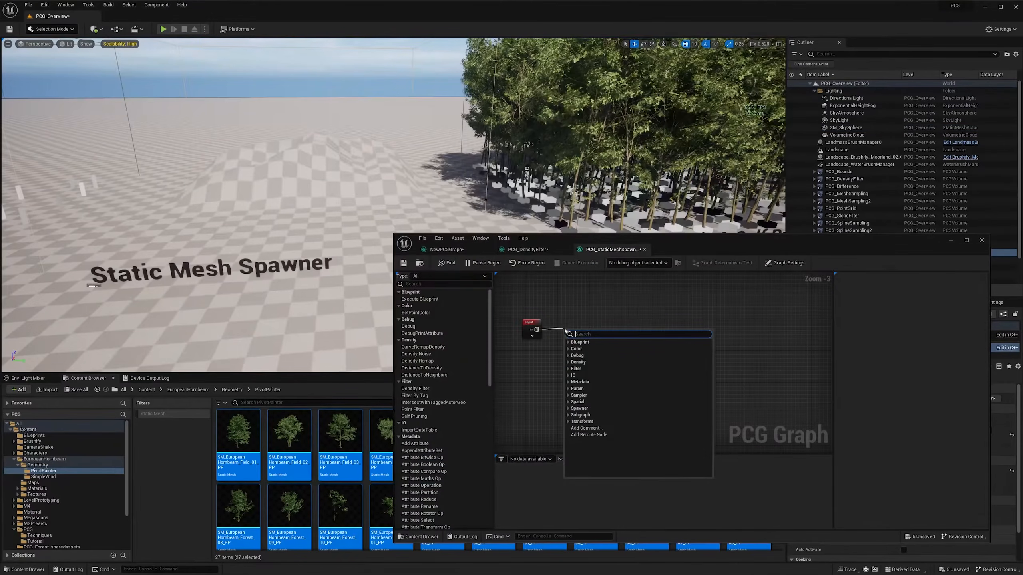
pyautogui.write('surfa')
pyautogui.press('Return')
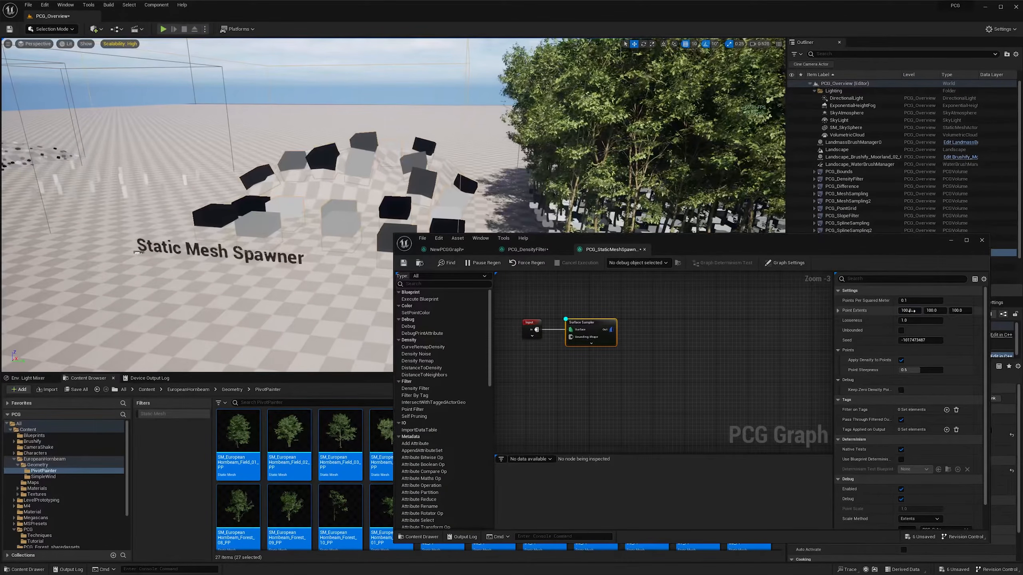
# - Set the Surface Sampler's Point Extents to 50, 50, 50
pyautogui.write('50')
pyautogui.press('Tab')
pyautogui.write('50')
pyautogui.press('Tab')
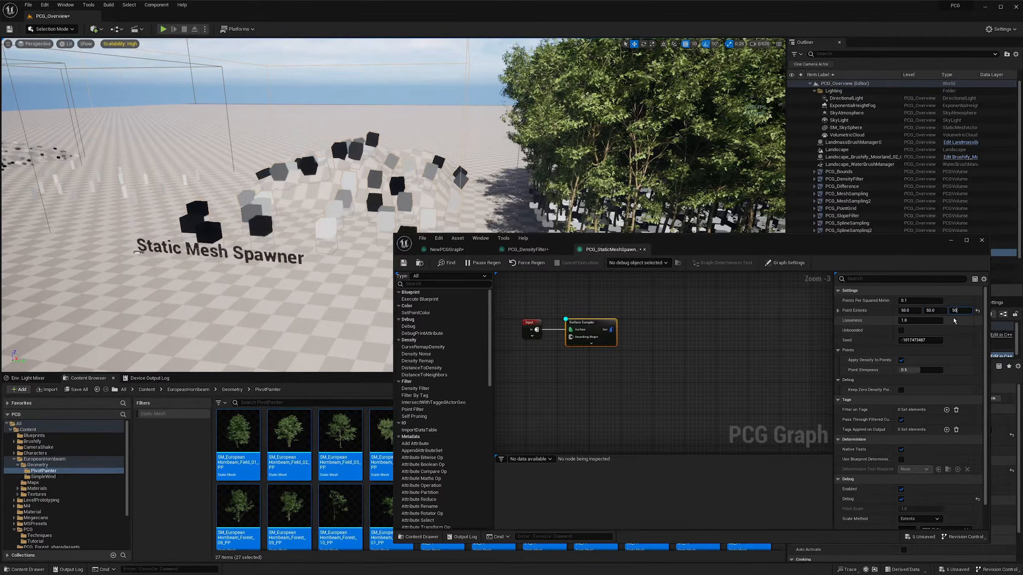
pyautogui.write('50')
pyautogui.press('Return')
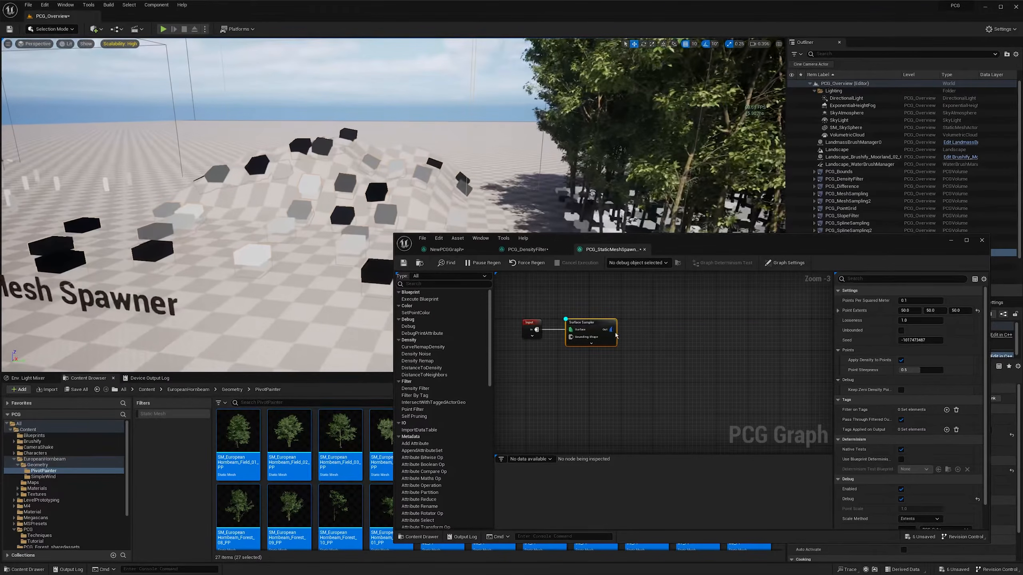
pyautogui.moveTo(640, 333); pyautogui.dragTo(642, 333)
pyautogui.write('density')
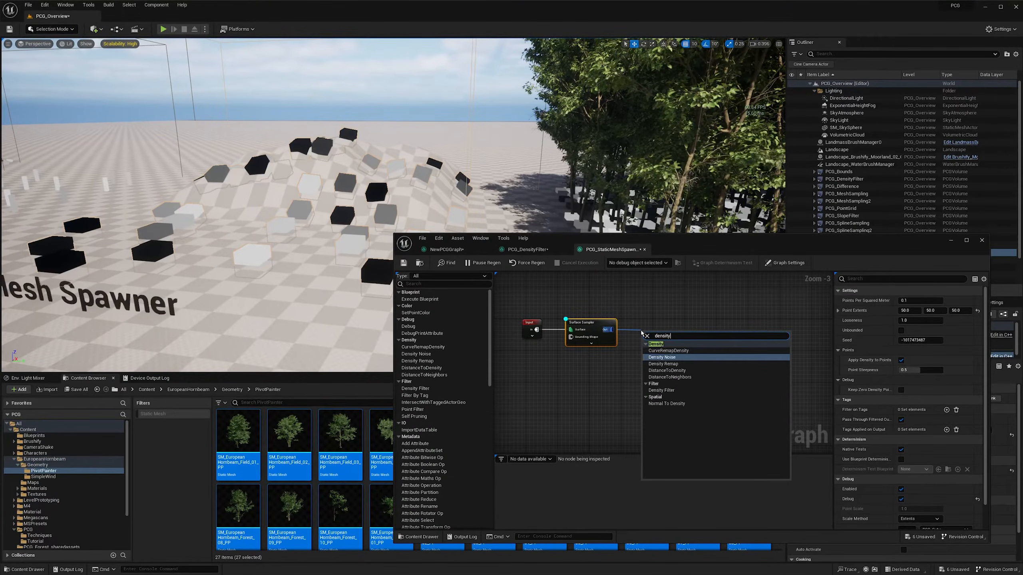
pyautogui.press('Return')
pyautogui.press('Delete')
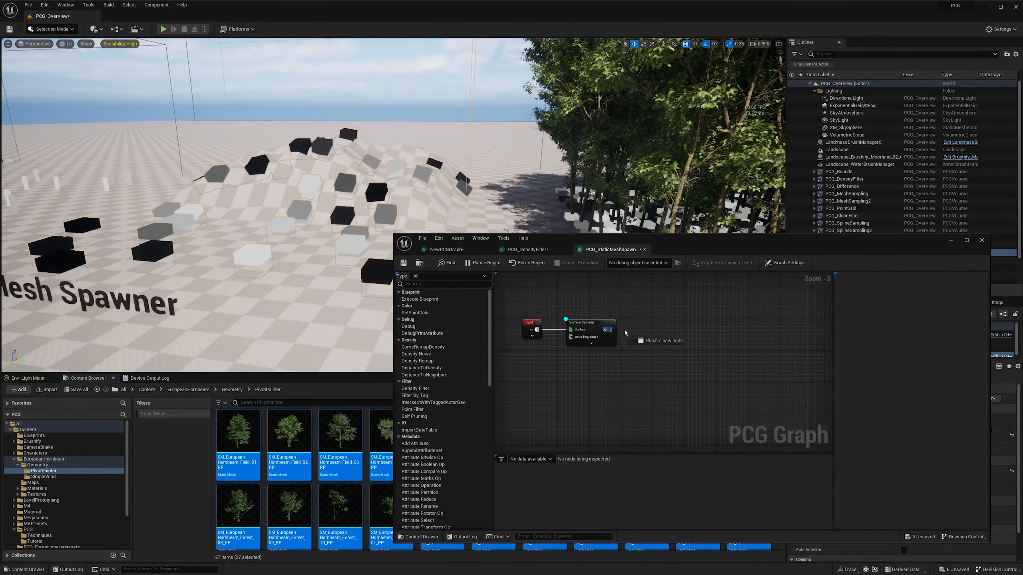
# - Add a Density Filter node connected to the Surface Sampler's Out pin
pyautogui.moveTo(611, 330); pyautogui.dragTo(635, 333)
pyautogui.write('densit')
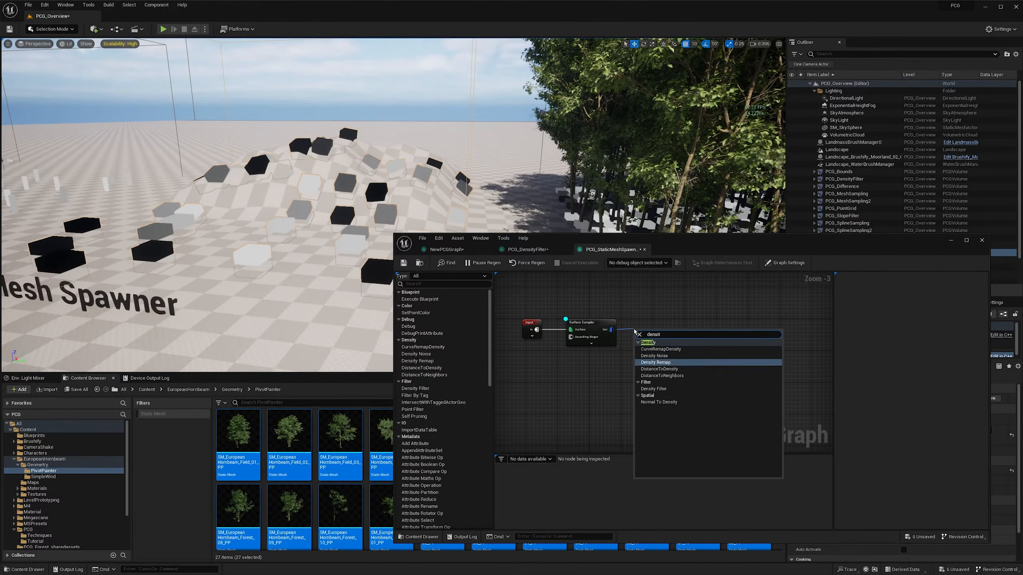
pyautogui.press('Down')
pyautogui.press('Down')
pyautogui.press('Down')
pyautogui.press('Return')
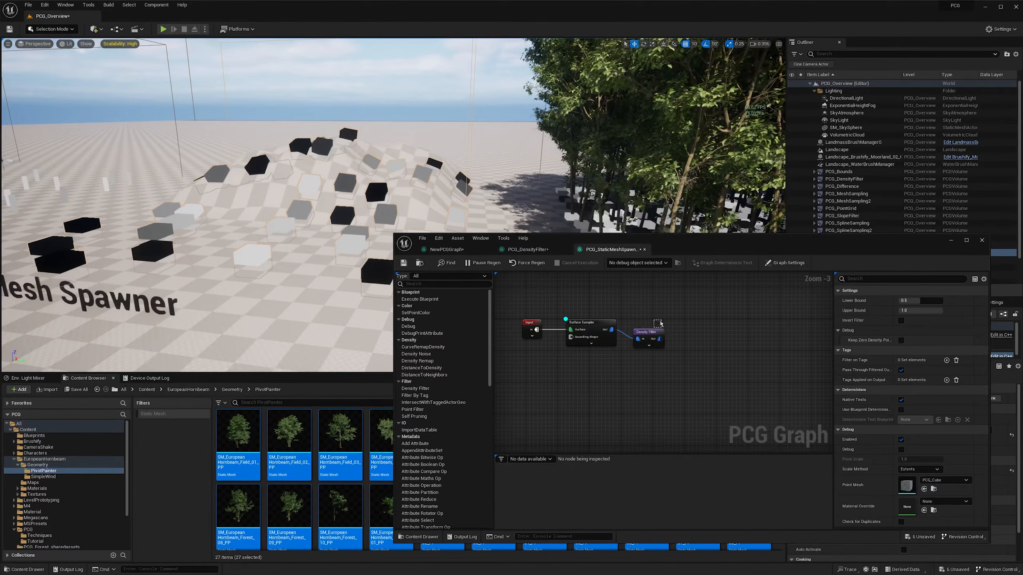
# - Align the Density Filter node with the Surface Sampler and show only its debug points in the level
pyautogui.moveTo(659, 322); pyautogui.dragTo(661, 320)
pyautogui.moveTo(648, 334); pyautogui.dragTo(658, 324)
pyautogui.hotkey('alt', 'd')
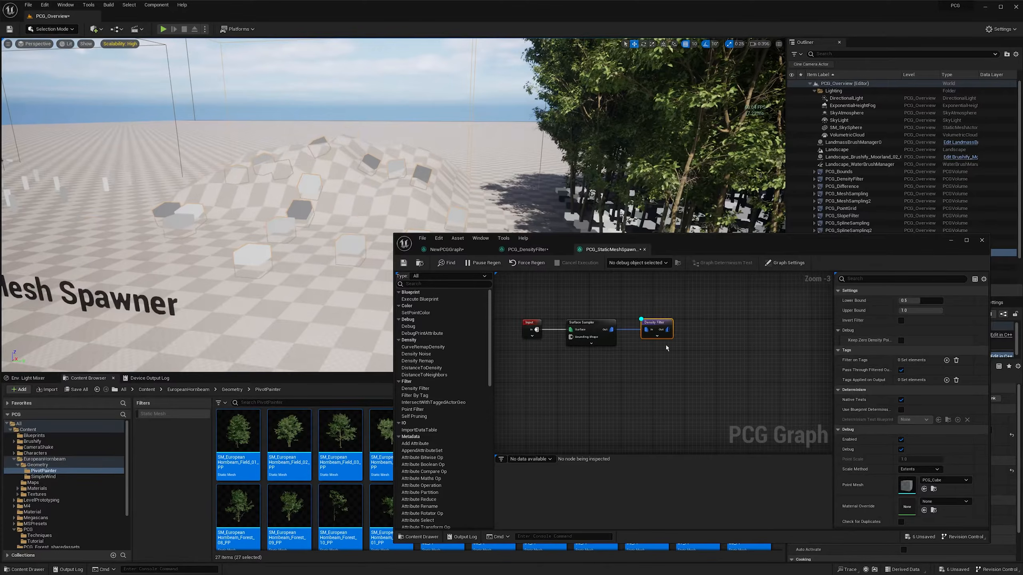
pyautogui.moveTo(353, 212); pyautogui.dragTo(348, 204, button='right')
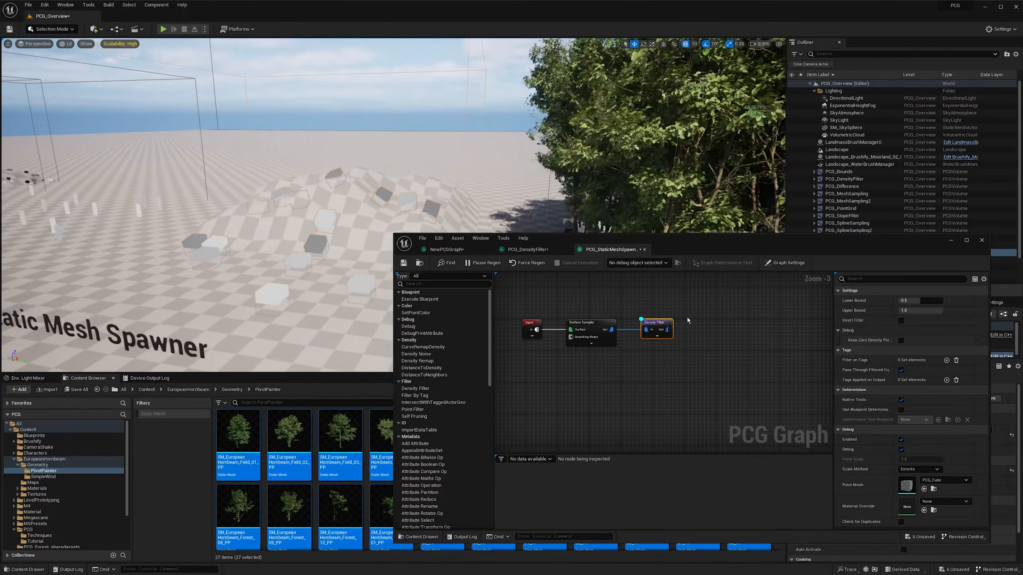
# - Add a Static Mesh Spawner node connected to the Density Filter's Out pin and align it in the row
pyautogui.moveTo(688, 321); pyautogui.dragTo(625, 311, button='right')
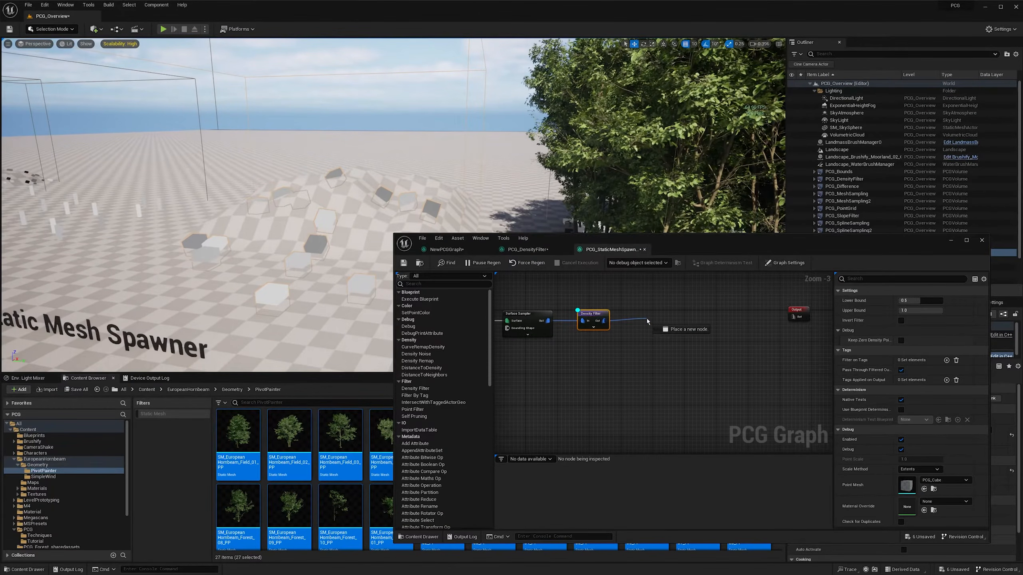
pyautogui.moveTo(647, 321); pyautogui.dragTo(647, 321)
pyautogui.write('static')
pyautogui.press('Return')
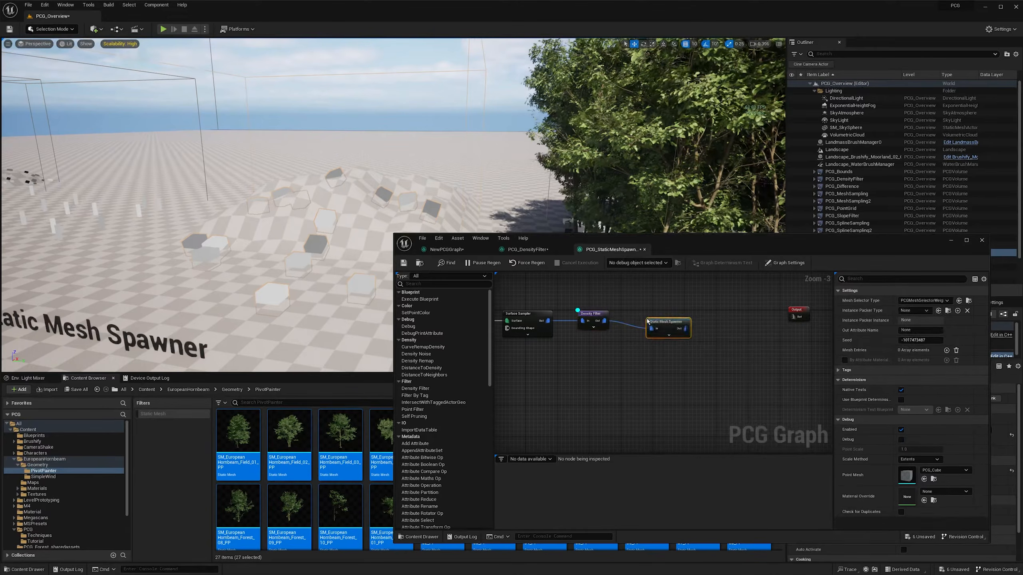
pyautogui.moveTo(665, 316); pyautogui.dragTo(674, 317)
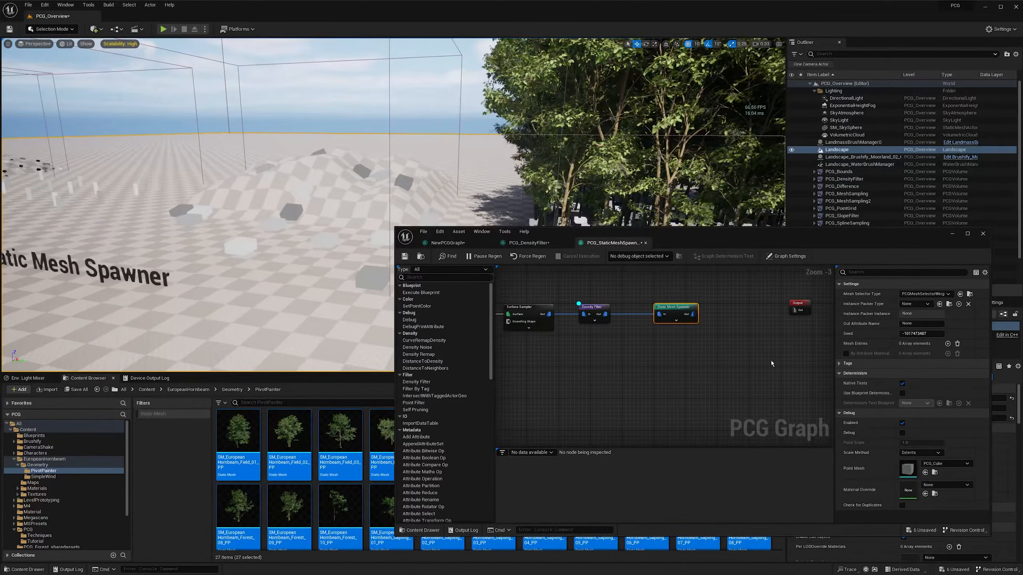
# - Add a mesh entry to the Static Mesh Spawner and assign SM_EuropeanHornbeam_Forest_01_PP as its static mesh
pyautogui.click(947, 343)
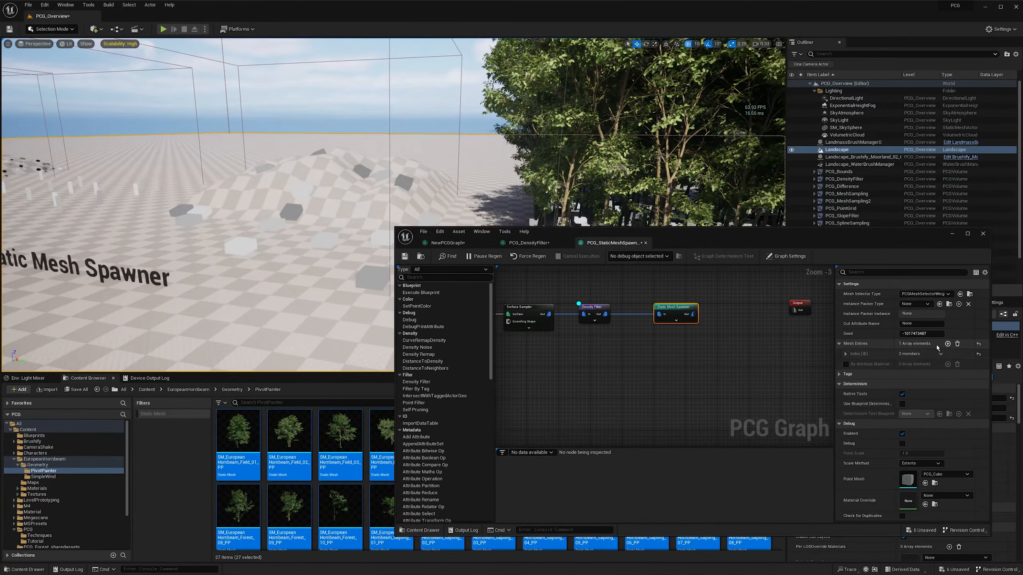
pyautogui.click(846, 355)
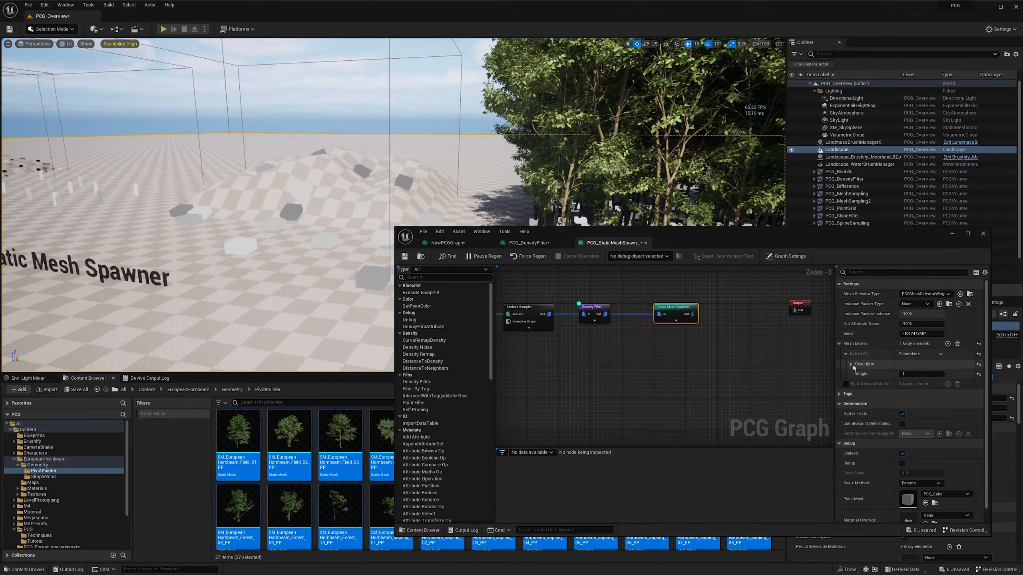
pyautogui.click(851, 364)
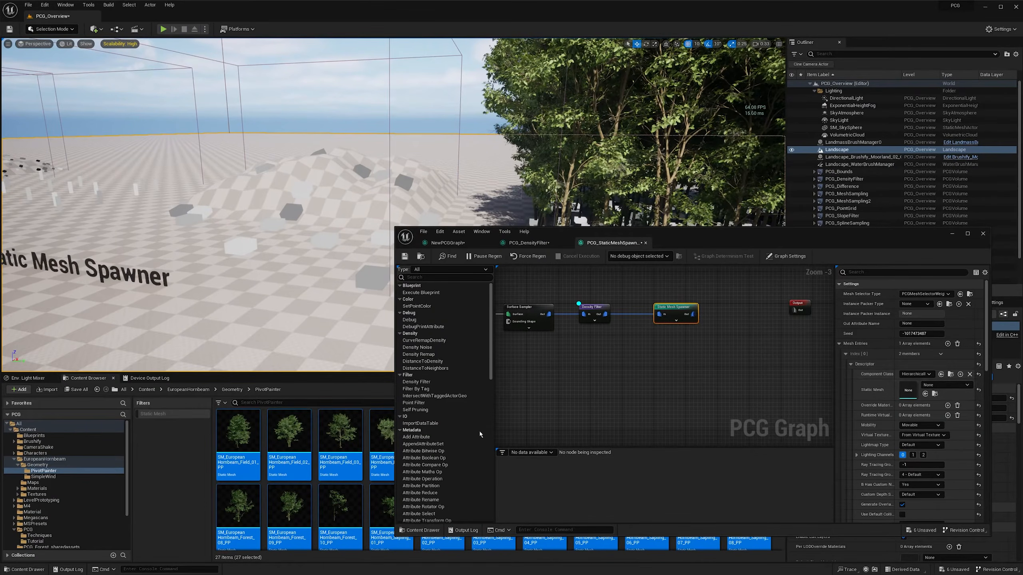
pyautogui.click(289, 435)
pyautogui.moveTo(573, 234); pyautogui.dragTo(583, 89)
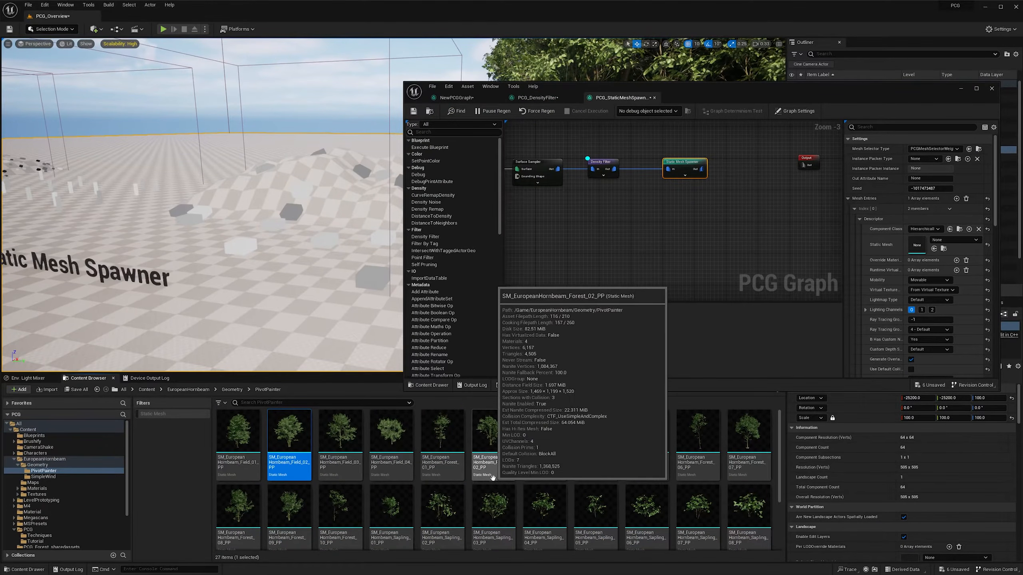
pyautogui.moveTo(446, 451); pyautogui.dragTo(919, 241)
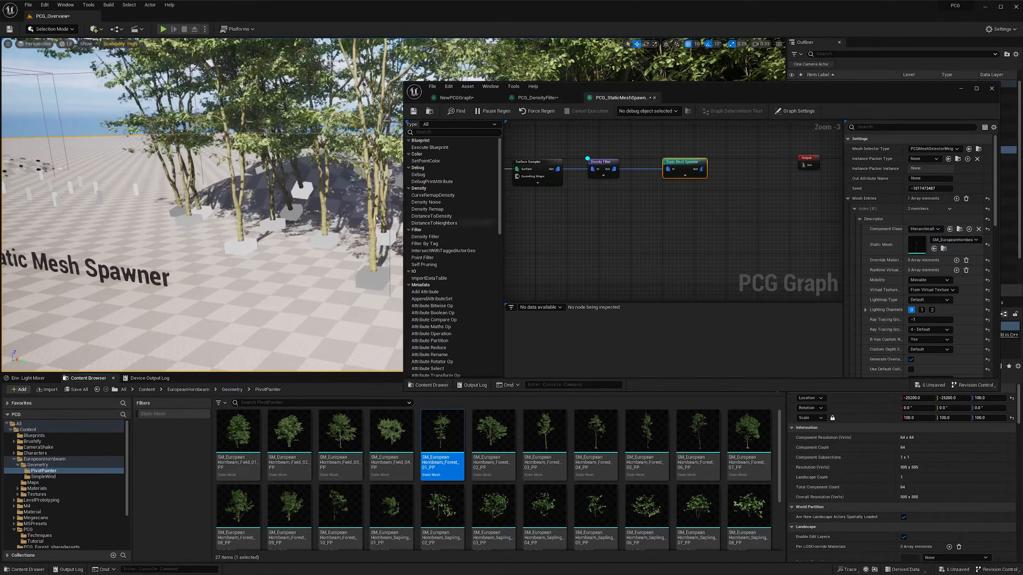
# - Turn off the Density Filter's debug points and inspect how the spawned trees stand on the mound
pyautogui.click(961, 88)
pyautogui.moveTo(523, 178); pyautogui.dragTo(576, 159, button='right')
pyautogui.scroll(-1, 496, 187)
pyautogui.press('w')
pyautogui.press('a')
pyautogui.press('w')
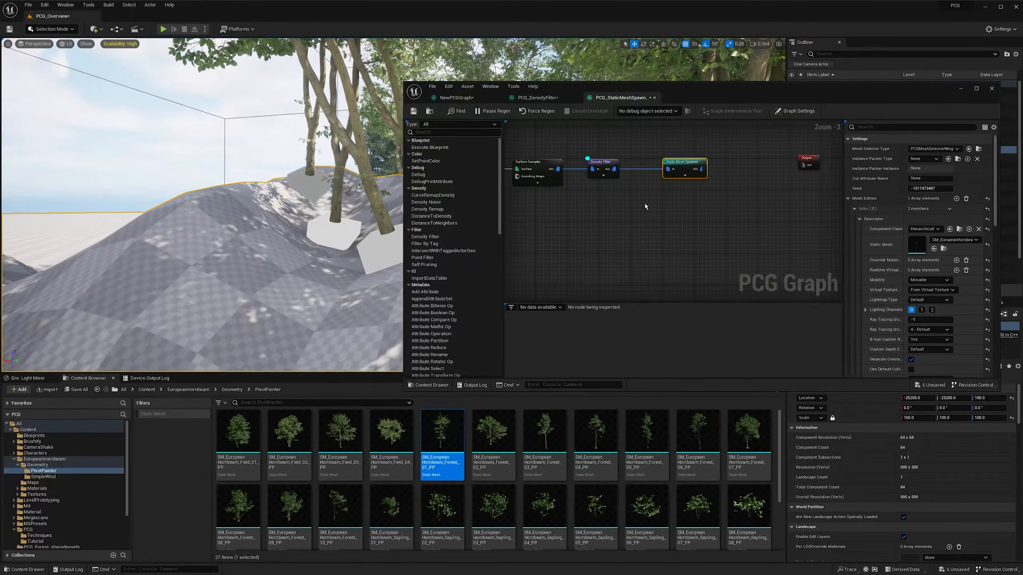
pyautogui.click(602, 161)
pyautogui.click(960, 89)
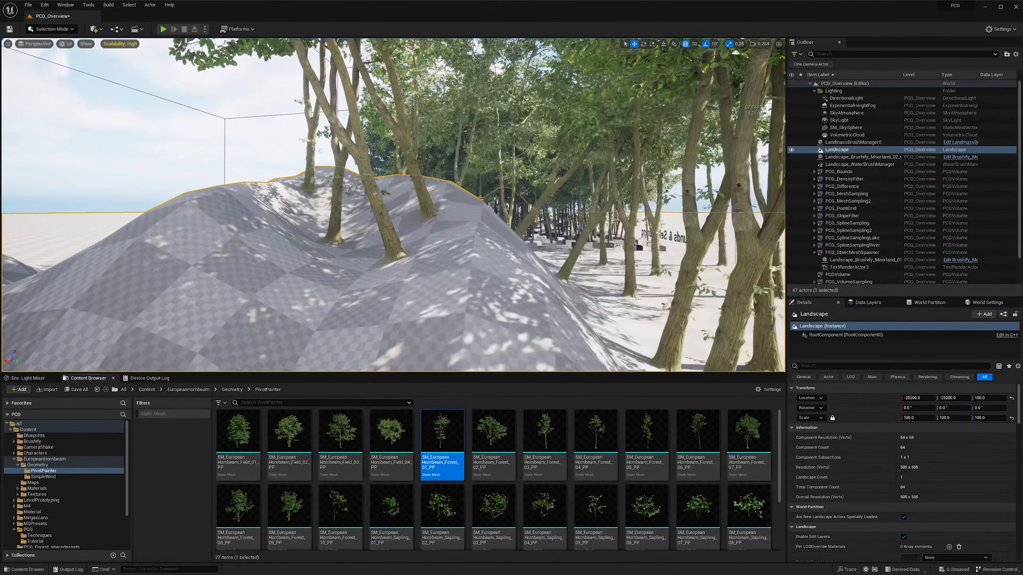
pyautogui.moveTo(523, 182); pyautogui.dragTo(463, 158, button='right')
pyautogui.scroll(-1, 523, 181)
pyautogui.scroll(1, 483, 177)
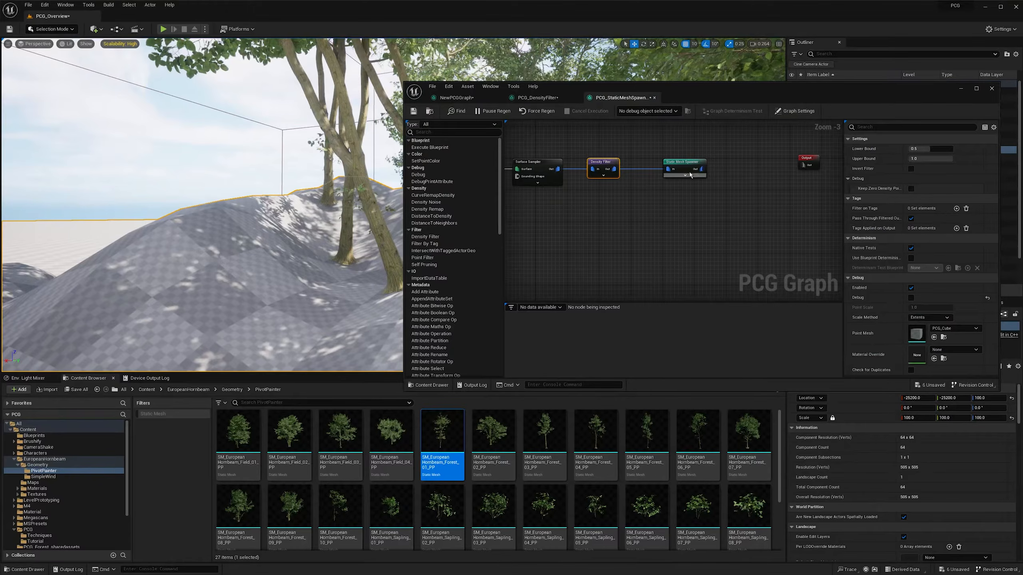
# - Insert a Transform Points node between the Density Filter and the Static Mesh Spawner
pyautogui.moveTo(695, 163); pyautogui.dragTo(731, 163)
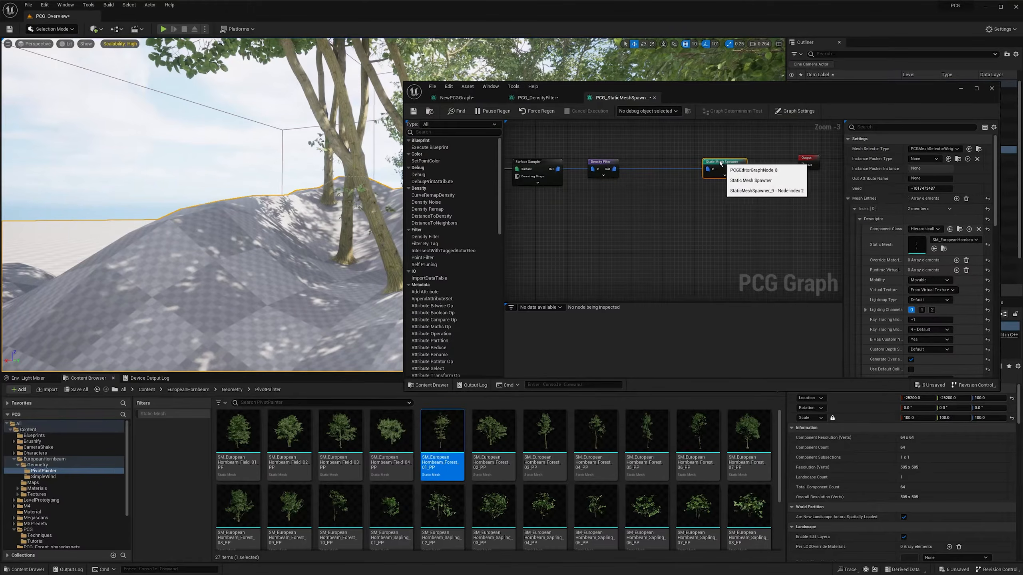
pyautogui.moveTo(635, 184); pyautogui.dragTo(644, 191)
pyautogui.write('tra')
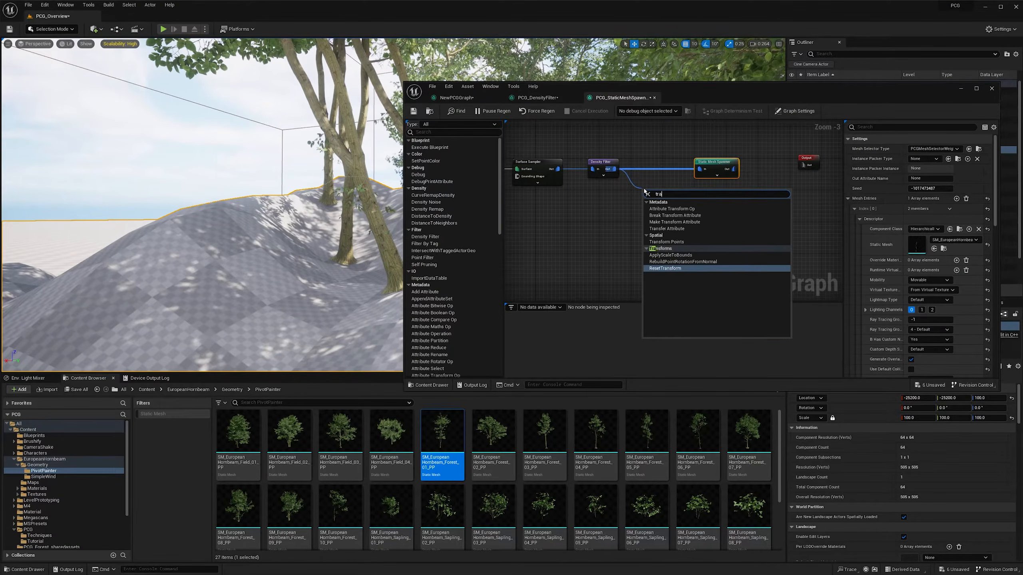
pyautogui.press('Up')
pyautogui.press('Up')
pyautogui.press('Up')
pyautogui.press('Up')
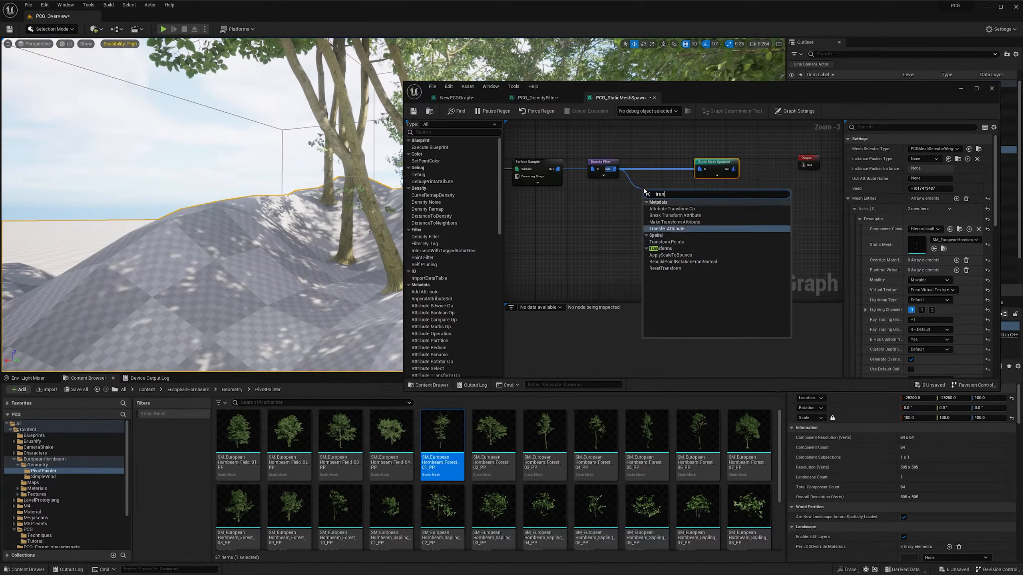
pyautogui.press('Down')
pyautogui.press('Return')
pyautogui.keyDown('ctrl'); pyautogui.moveTo(702, 170); pyautogui.dragTo(668, 169); pyautogui.keyUp('ctrl')
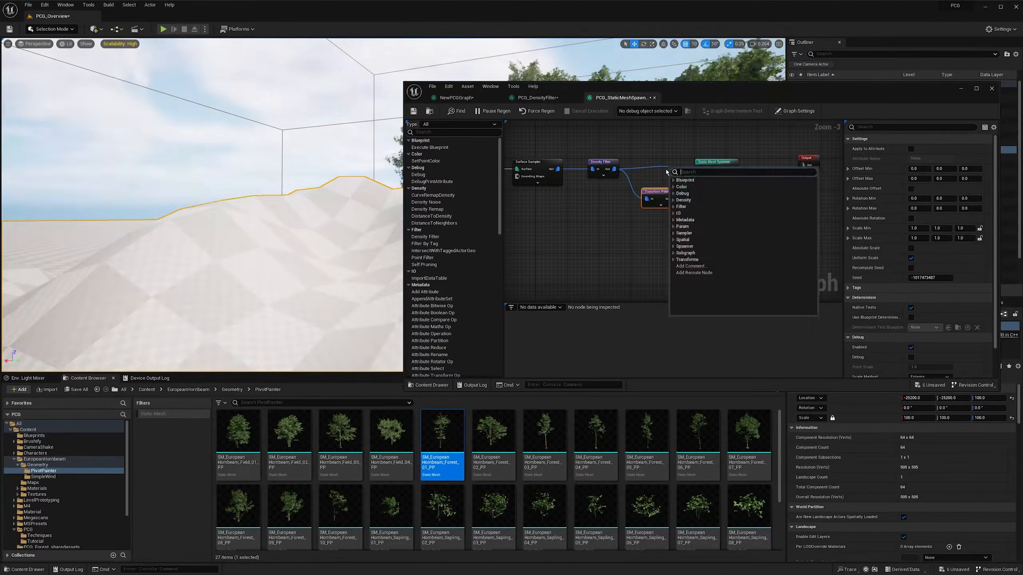
pyautogui.click(662, 173)
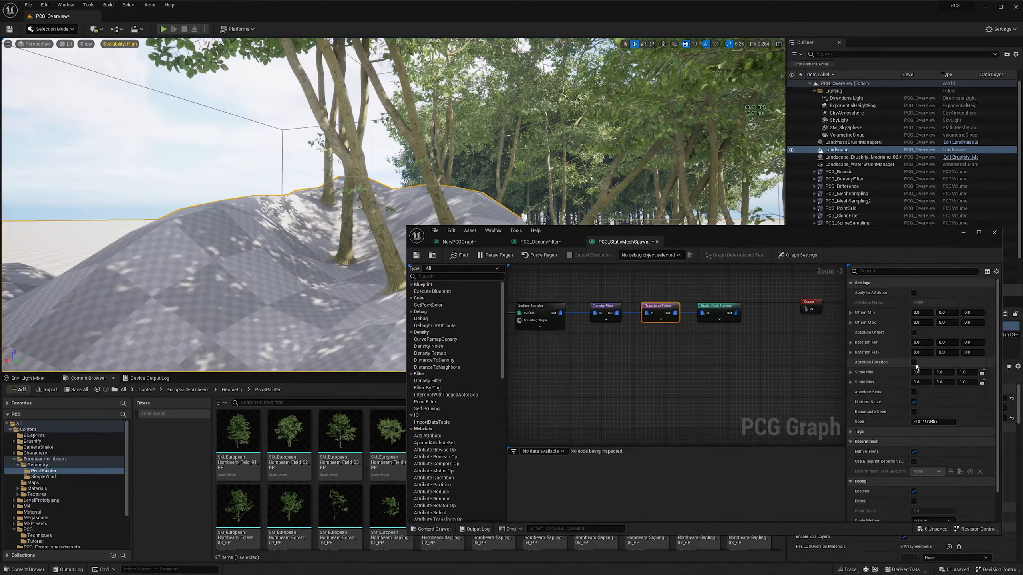
# - Enable Absolute Rotation on Transform Points, with Rotation Min at -5, -5, 0 and Rotation Max at 5, 5, 0
pyautogui.click(914, 362)
pyautogui.moveTo(226, 216)
pyautogui.mouseDown(button='right')
pyautogui.moveTo(267, 216)
pyautogui.moveTo(265, 230)
pyautogui.moveTo(206, 221)
pyautogui.moveTo(237, 219)
pyautogui.mouseUp(button='right')
pyautogui.scroll(-2, 266, 230)
pyautogui.scroll(1, 237, 229)
pyautogui.scroll(1, 232, 219)
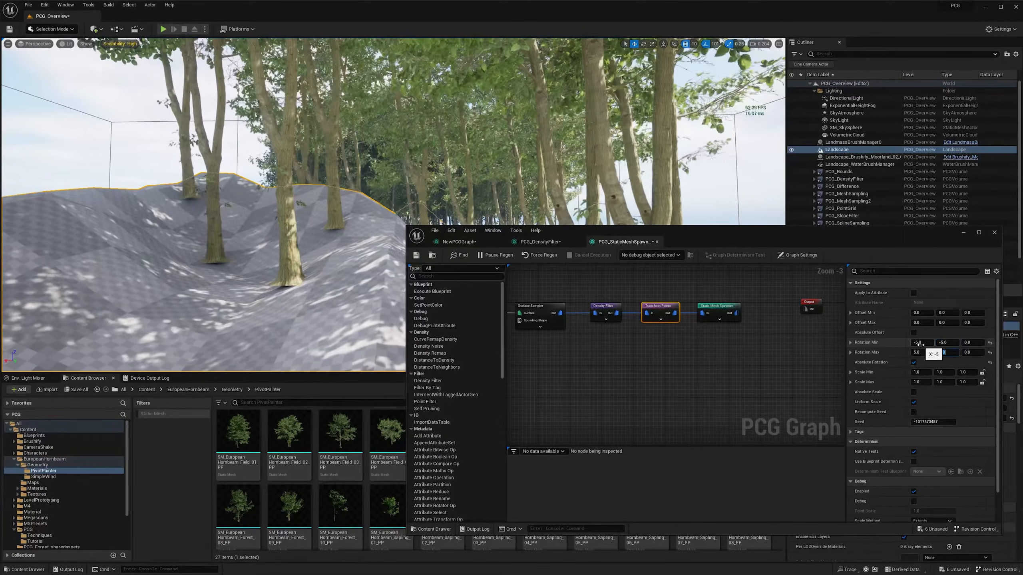
pyautogui.moveTo(368, 124); pyautogui.dragTo(349, 102, button='right')
pyautogui.scroll(-1, 368, 124)
pyautogui.press('d')
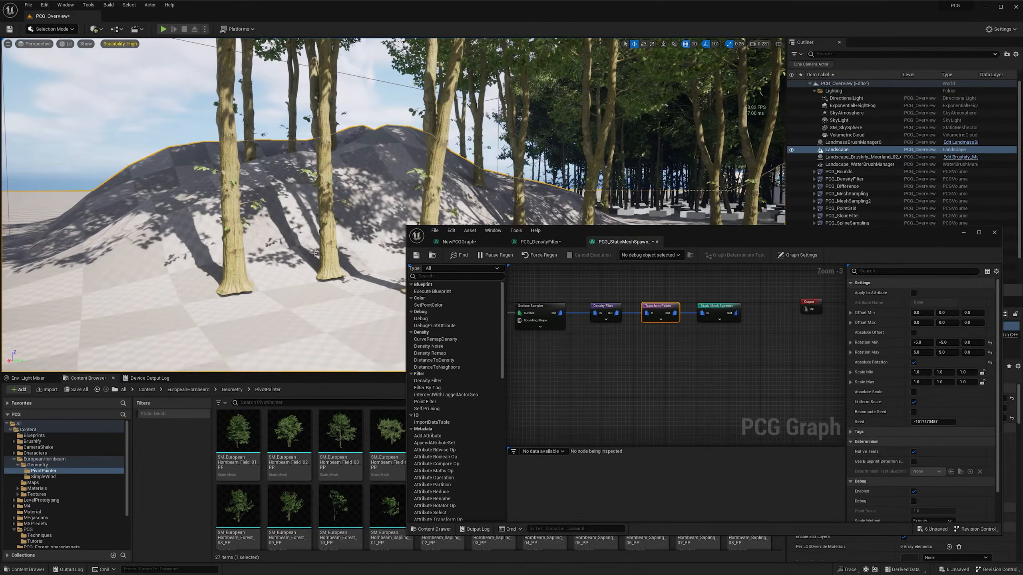
# - Set the Z value of both Offset Min and Offset Max on Transform Points to -10 to sink the trees
pyautogui.moveTo(314, 253); pyautogui.dragTo(337, 263, button='right')
pyautogui.press('w')
pyautogui.scroll(-1, 314, 253)
pyautogui.press('d')
pyautogui.press('a')
pyautogui.press('s')
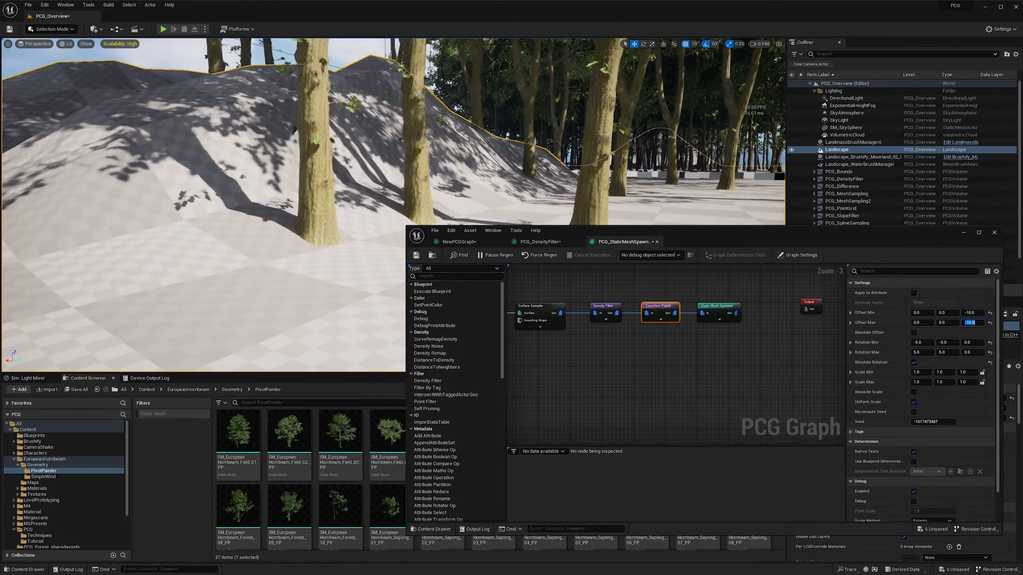
# - Add a second mesh entry to the Static Mesh Spawner and assign SM_EuropeanHornbeam_Forest_03_PP to it
pyautogui.moveTo(322, 242); pyautogui.dragTo(343, 257, button='right')
pyautogui.moveTo(322, 242); pyautogui.dragTo(240, 242, button='right')
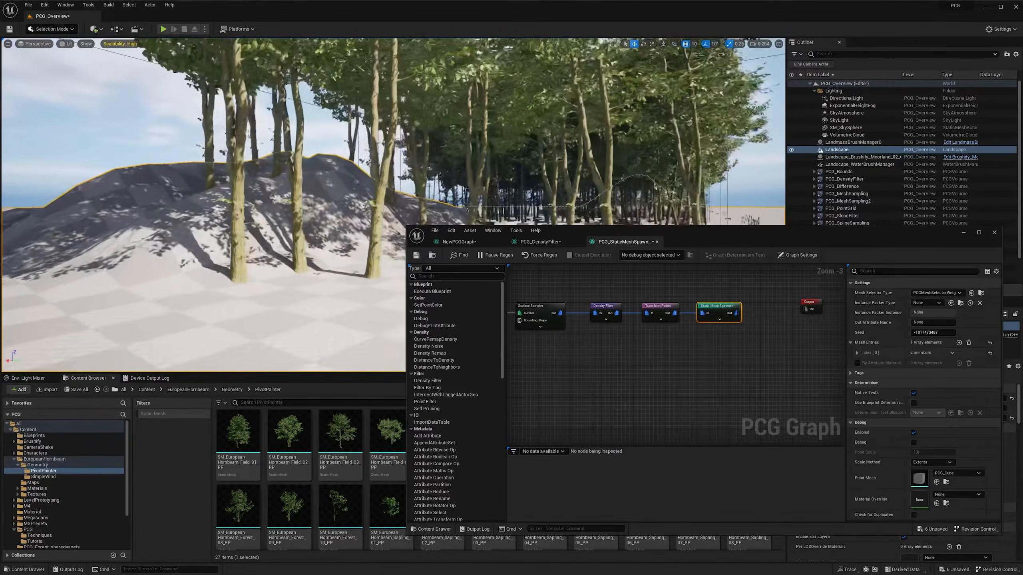
pyautogui.press('d')
pyautogui.press('d')
pyautogui.press('d')
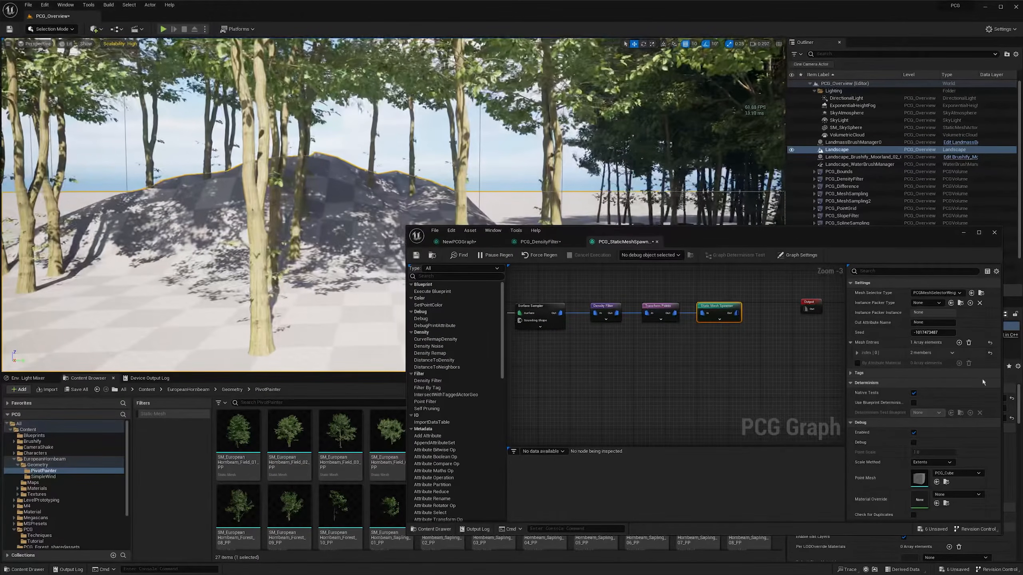
pyautogui.click(958, 342)
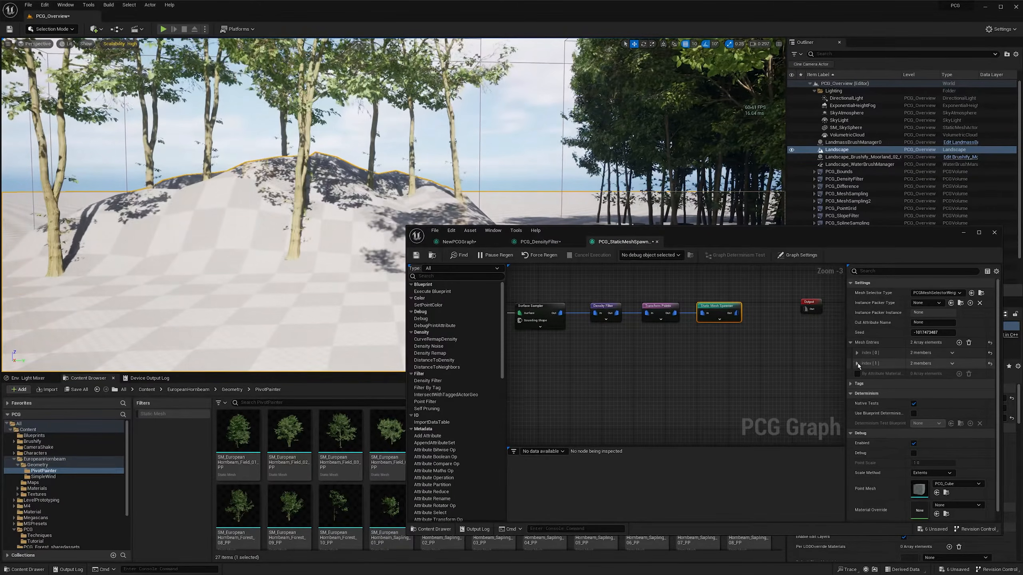
pyautogui.click(857, 364)
pyautogui.click(863, 374)
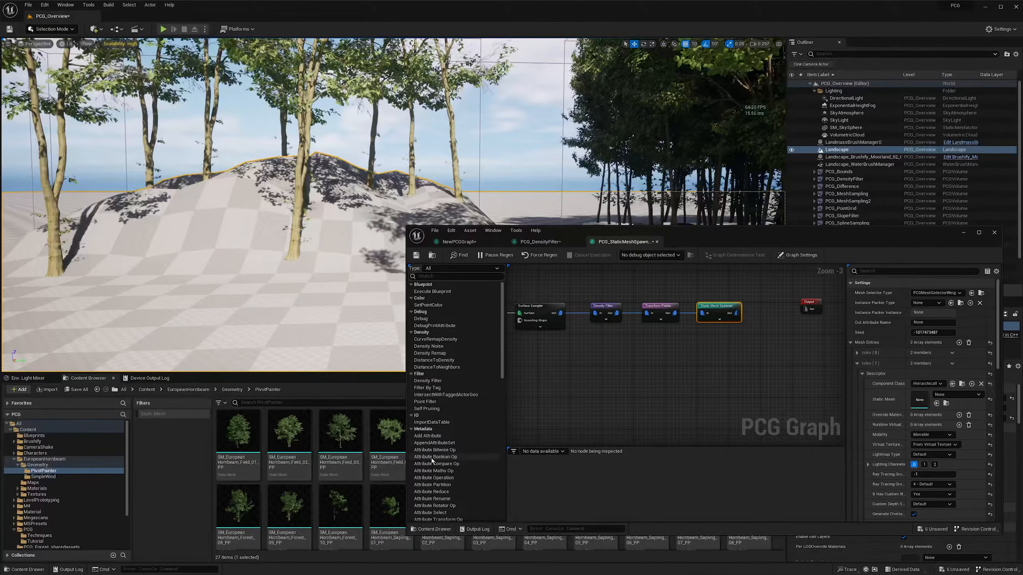
pyautogui.moveTo(672, 233); pyautogui.dragTo(634, 79)
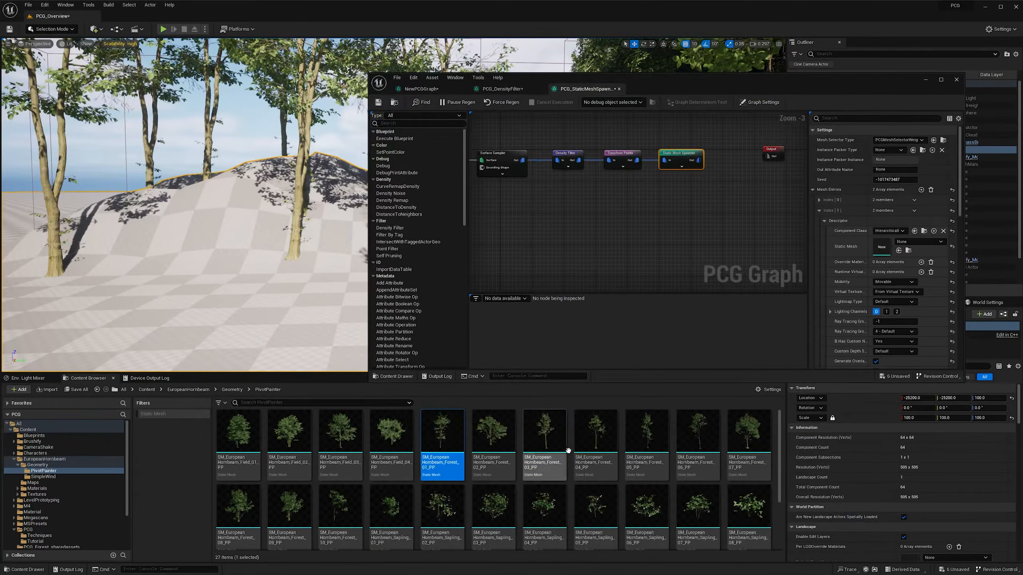
pyautogui.moveTo(549, 438); pyautogui.dragTo(883, 245)
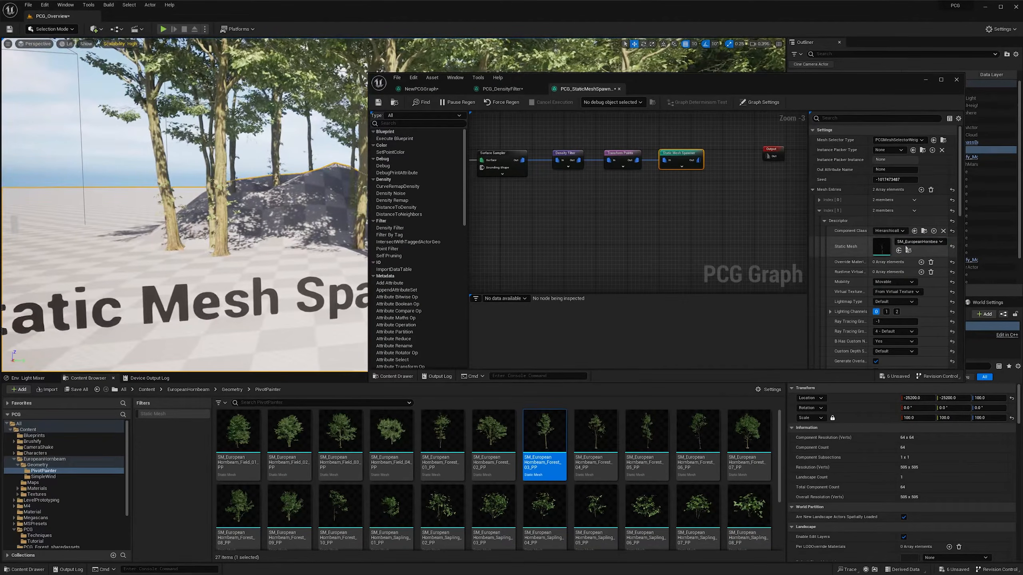
# - Add a third mesh entry to the Static Mesh Spawner and assign SM_EuropeanHornbeam_Sapling_05_PP to it
pyautogui.click(819, 210)
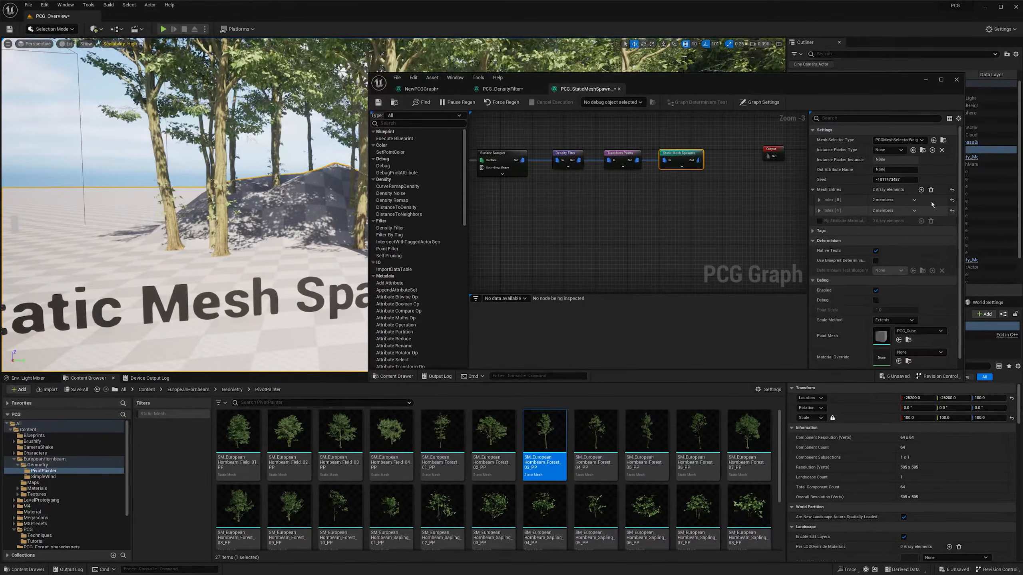
pyautogui.click(921, 189)
pyautogui.click(819, 221)
pyautogui.click(824, 231)
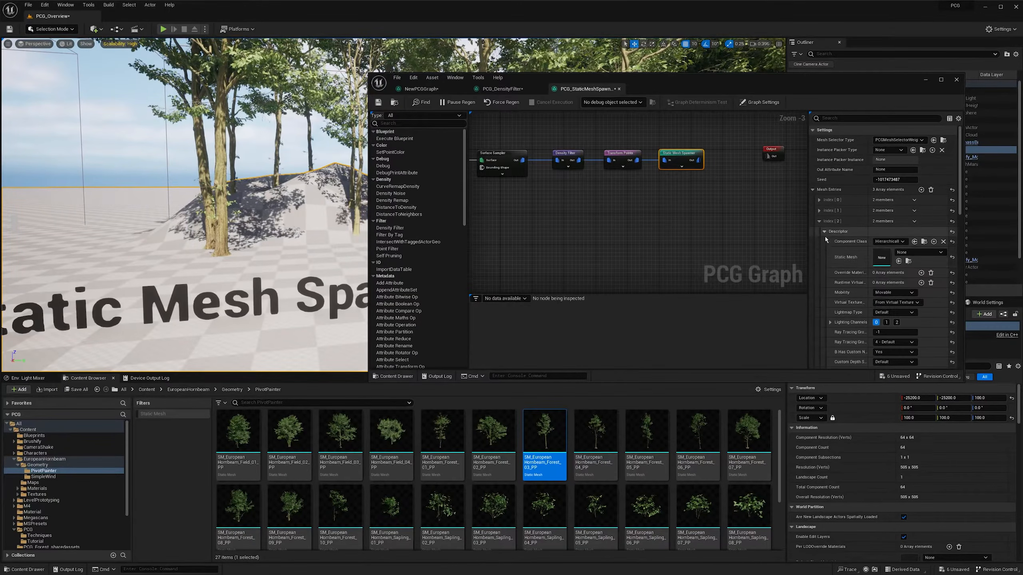
pyautogui.moveTo(595, 515); pyautogui.dragTo(882, 257)
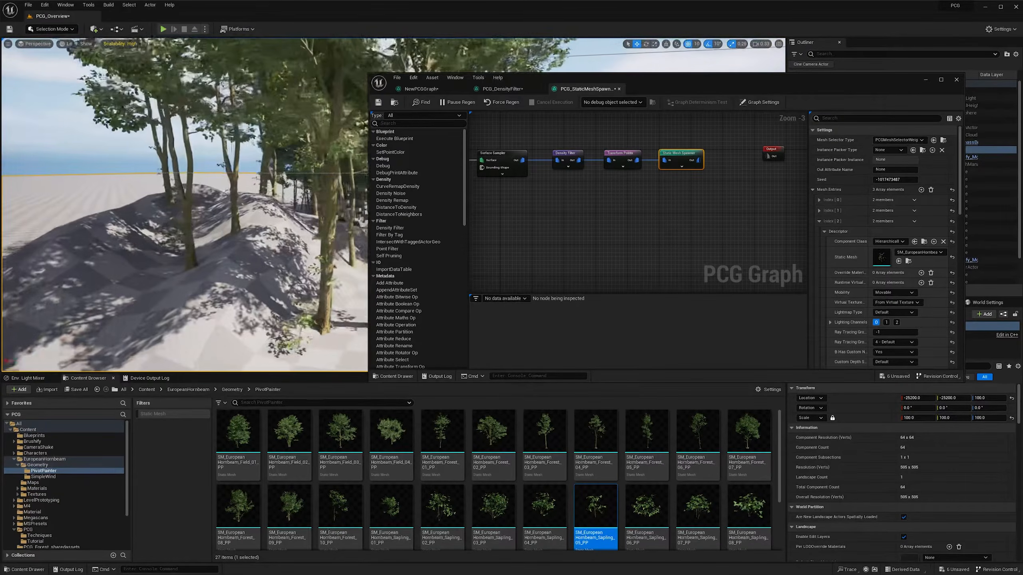
# - Raise the Surface Sampler's Points Per Squared Meter to make the forest denser
pyautogui.moveTo(531, 239); pyautogui.dragTo(591, 229, button='right')
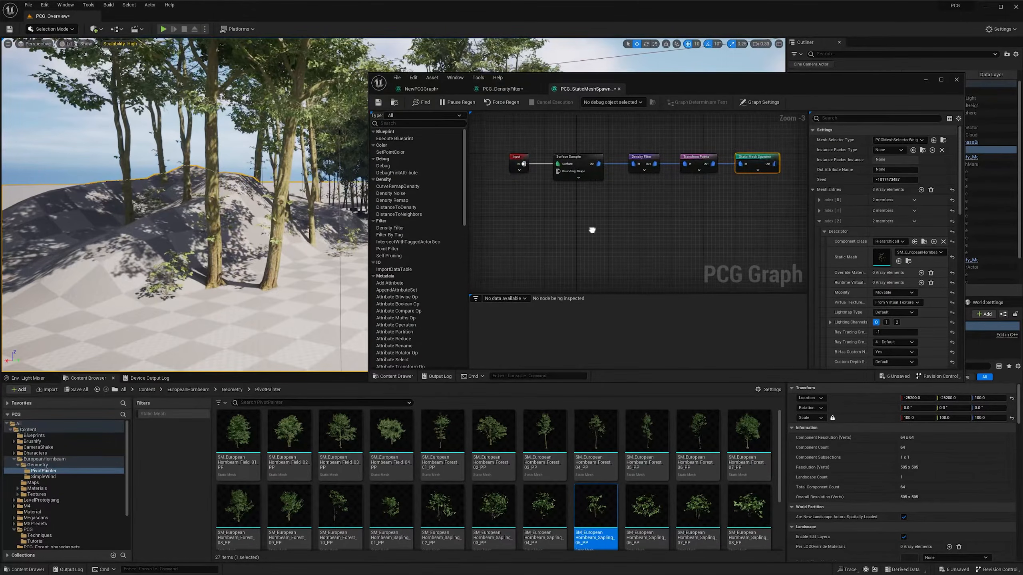
pyautogui.click(586, 174)
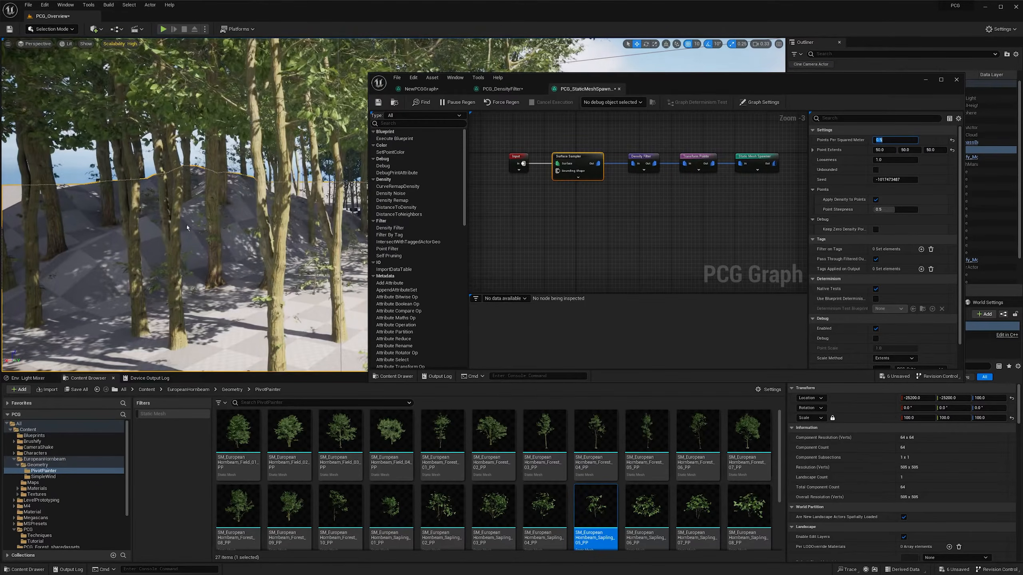
pyautogui.moveTo(258, 201)
pyautogui.mouseDown(button='right')
pyautogui.moveTo(169, 189)
pyautogui.moveTo(282, 193)
pyautogui.moveTo(258, 193)
pyautogui.mouseUp(button='right')
pyautogui.scroll(3, 242, 190)
pyautogui.moveTo(503, 87); pyautogui.dragTo(536, 253)
pyautogui.moveTo(438, 212); pyautogui.dragTo(457, 235, button='right')
# - Set the Z value of Rotation Max on Transform Points to 360 to vary the trees' orientation
pyautogui.click(731, 325)
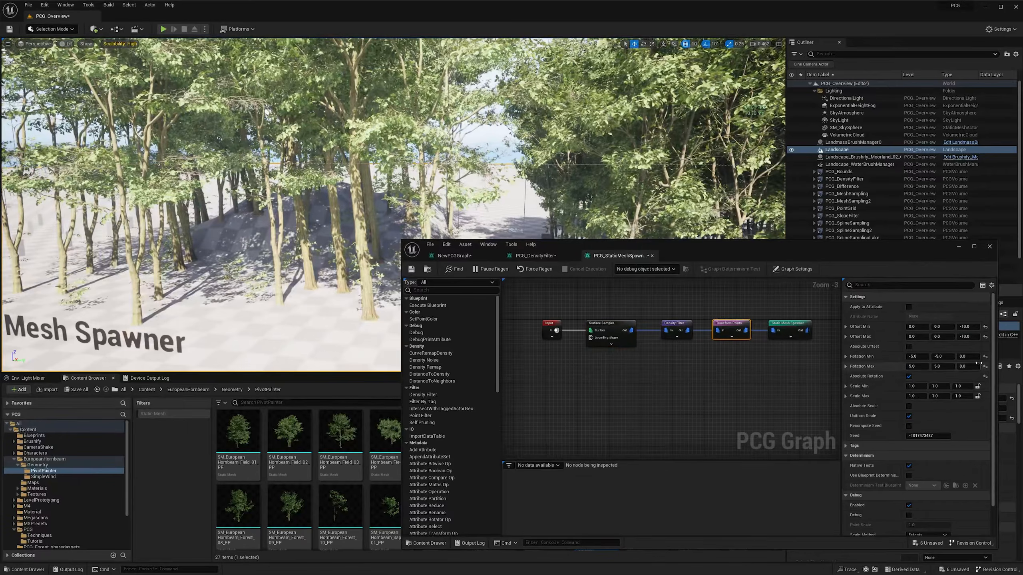
pyautogui.click(965, 356)
pyautogui.write('3')
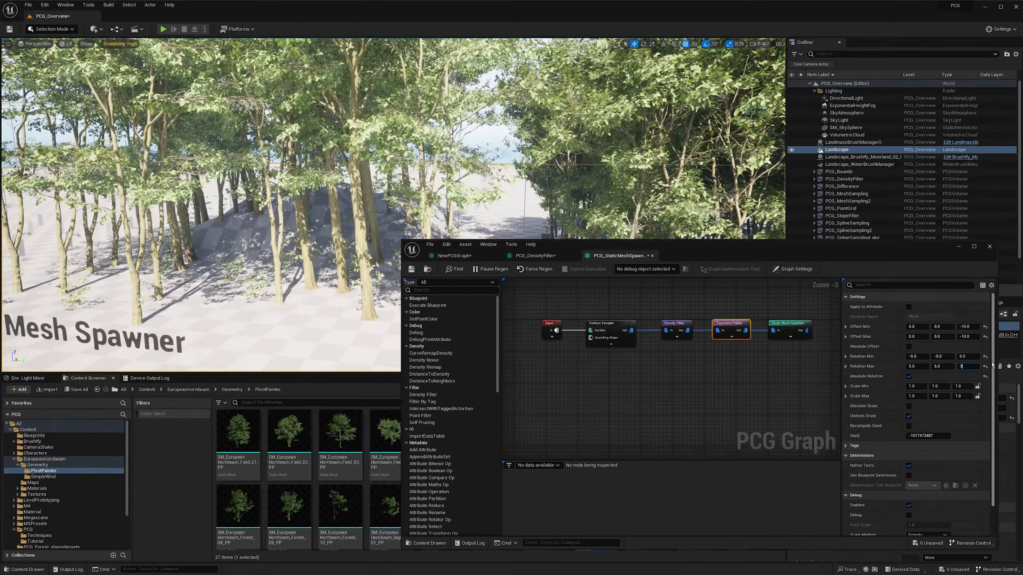
pyautogui.write('60')
pyautogui.press('Return')
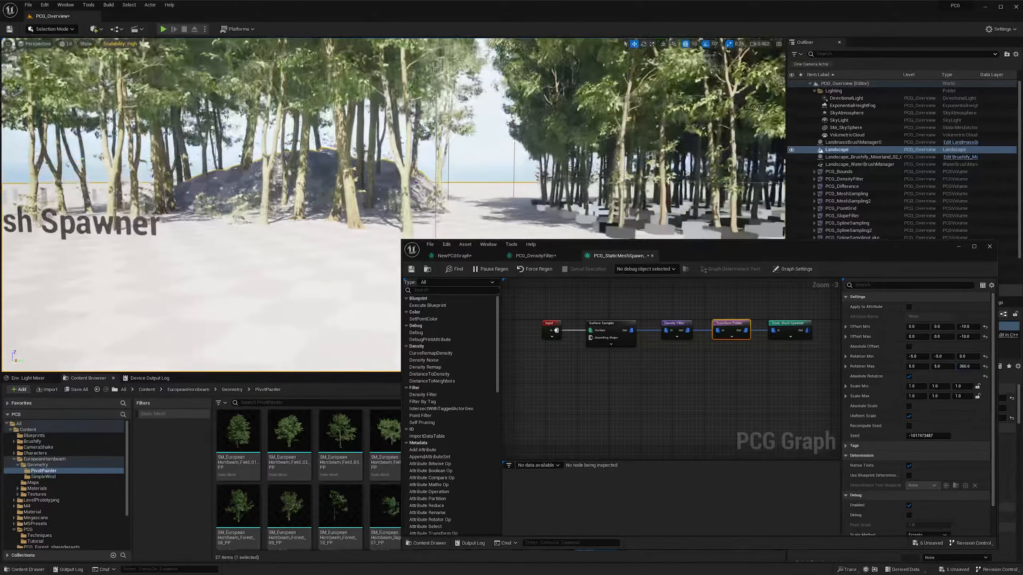
pyautogui.moveTo(403, 194)
pyautogui.mouseDown(button='right')
pyautogui.moveTo(362, 198)
pyautogui.moveTo(393, 190)
pyautogui.moveTo(387, 195)
pyautogui.mouseUp(button='right')
pyautogui.scroll(-2, 363, 197)
pyautogui.press('s')
pyautogui.scroll(-1, 368, 189)
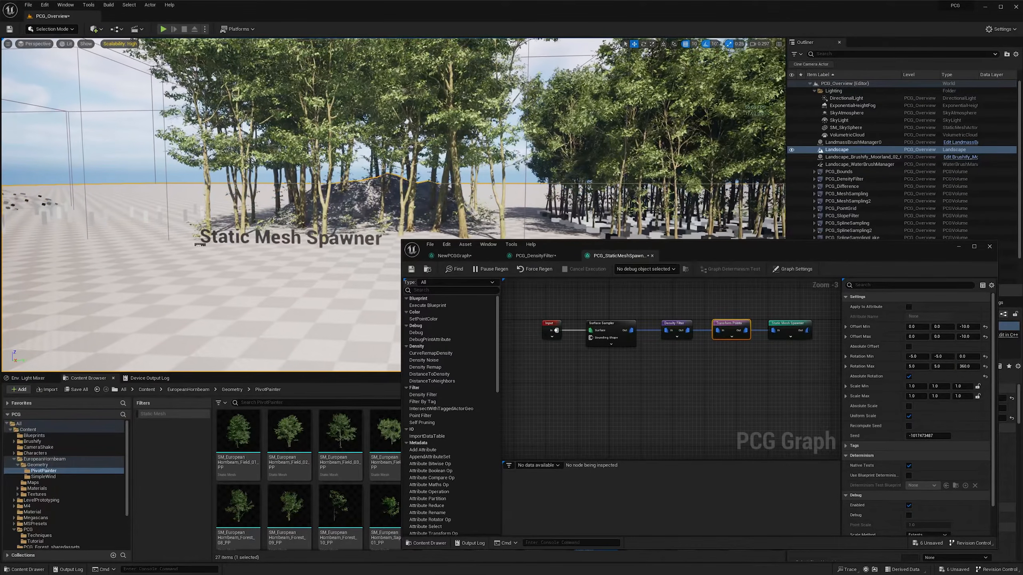
pyautogui.moveTo(626, 379); pyautogui.dragTo(584, 379, button='right')
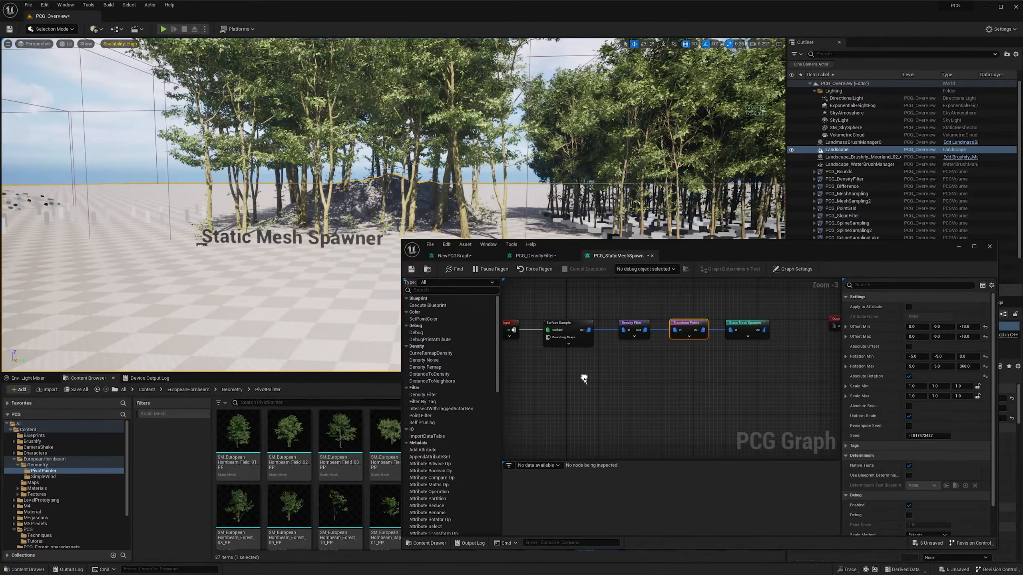
pyautogui.moveTo(773, 374); pyautogui.dragTo(739, 374, button='right')
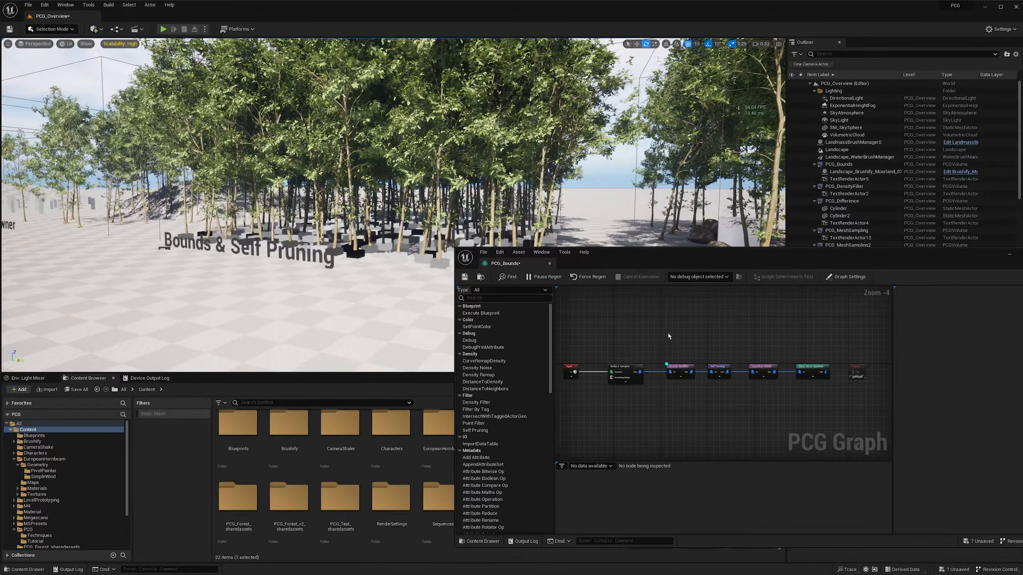
# - Disable the four nodes between the Surface Sampler and the Output in the PCG_Bounds graph
pyautogui.moveTo(666, 333); pyautogui.dragTo(832, 407)
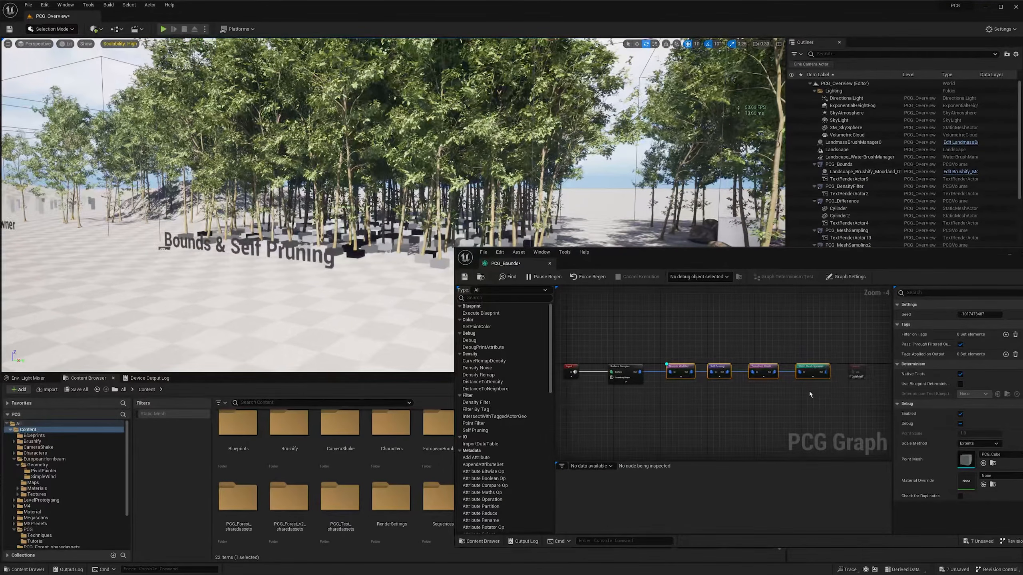
pyautogui.press('e')
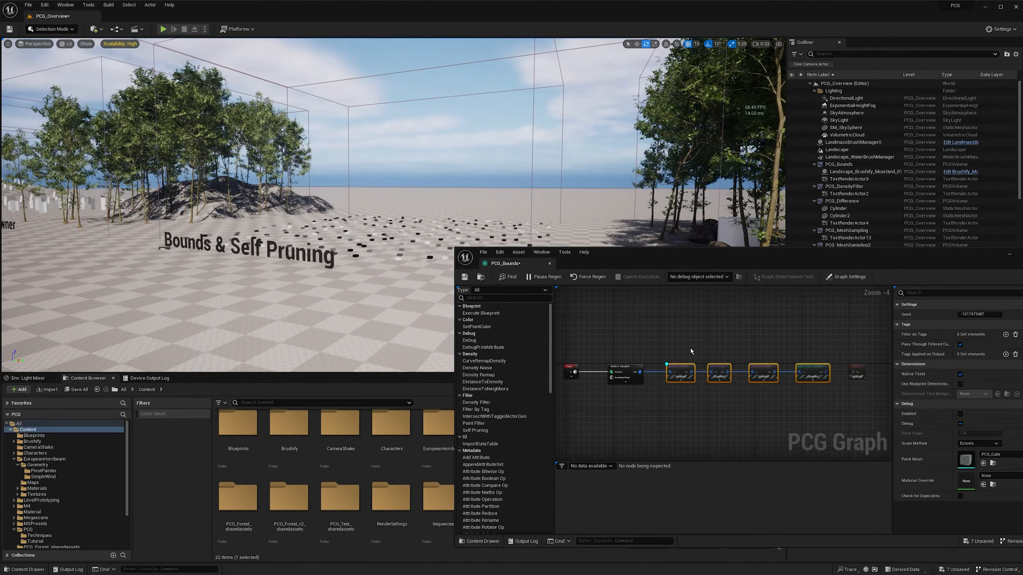
pyautogui.press('w')
pyautogui.scroll(1, 393, 205)
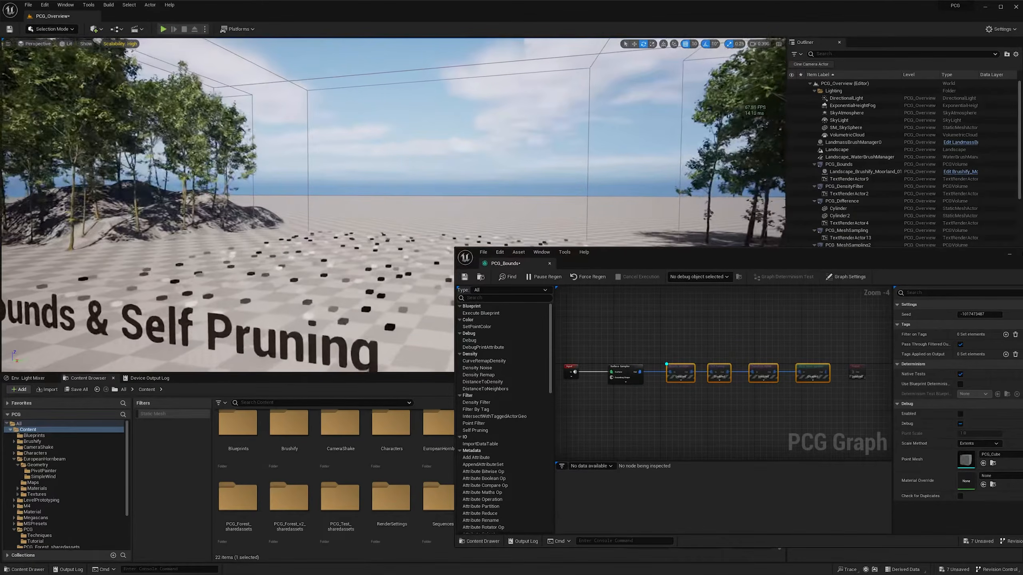
# - Examine the Surface Sampler's settings and its debug points in the Bounds & Self Pruning area
pyautogui.press('e')
pyautogui.moveTo(393, 204); pyautogui.dragTo(393, 242, button='right')
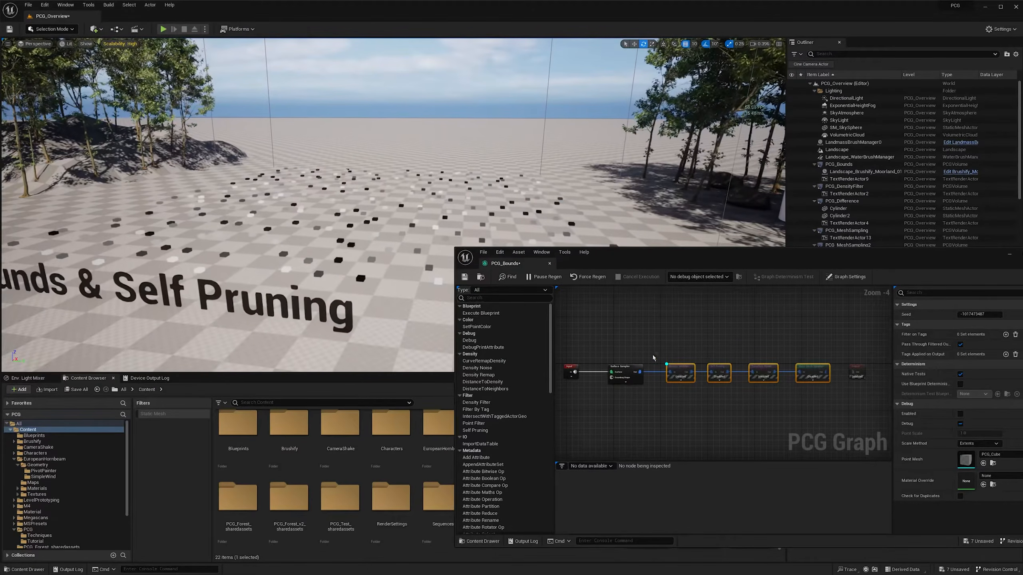
pyautogui.click(669, 349)
pyautogui.moveTo(318, 266)
pyautogui.mouseDown(button='right')
pyautogui.moveTo(340, 258)
pyautogui.moveTo(330, 257)
pyautogui.mouseUp(button='right')
pyautogui.press('a')
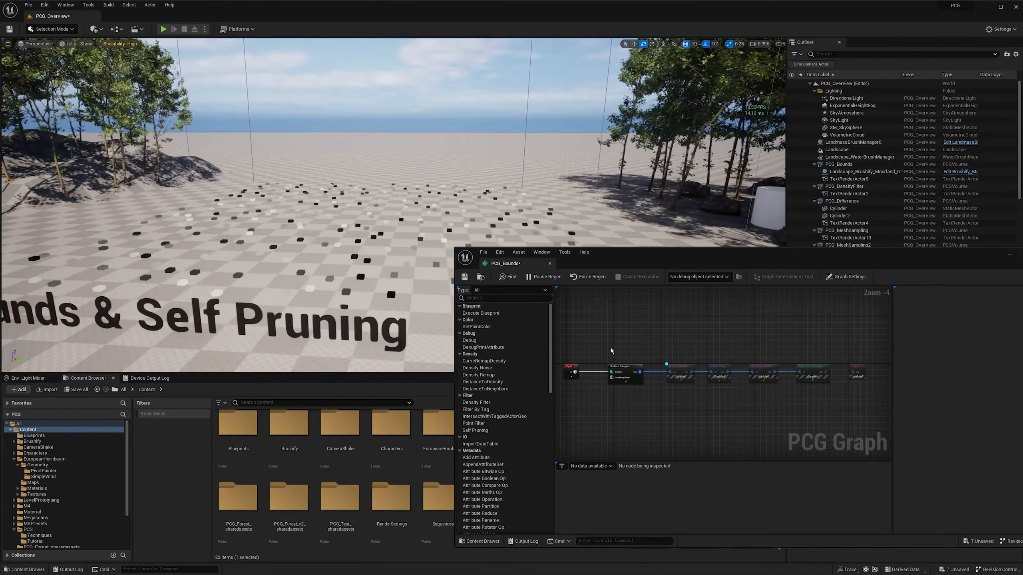
pyautogui.click(632, 373)
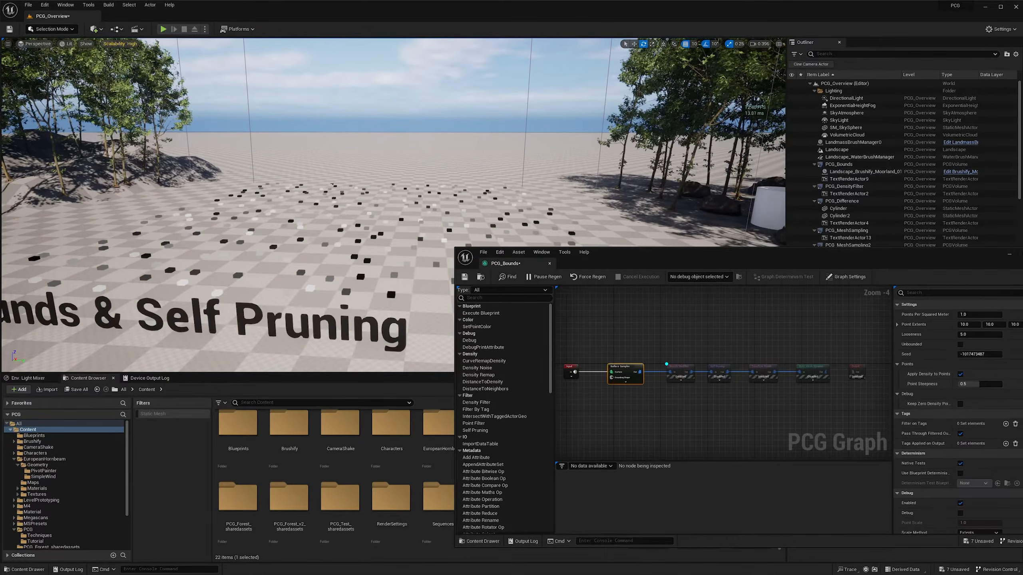
pyautogui.press('d')
pyautogui.moveTo(350, 310); pyautogui.dragTo(304, 297, button='right')
pyautogui.press('s')
pyautogui.press('w')
pyautogui.scroll(-3, 375, 313)
pyautogui.press('s')
pyautogui.press('s')
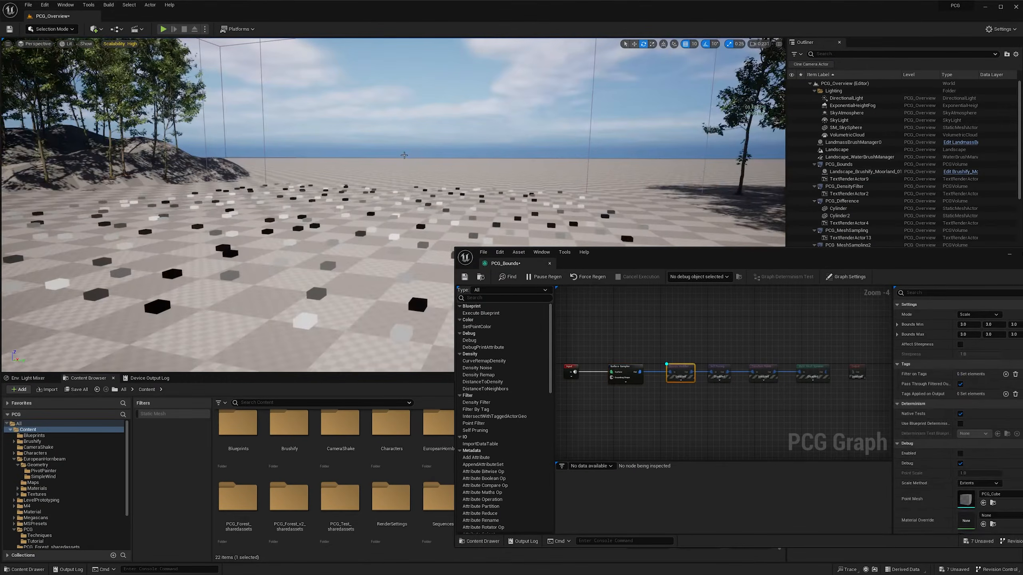
pyautogui.moveTo(305, 297); pyautogui.dragTo(294, 297, button='right')
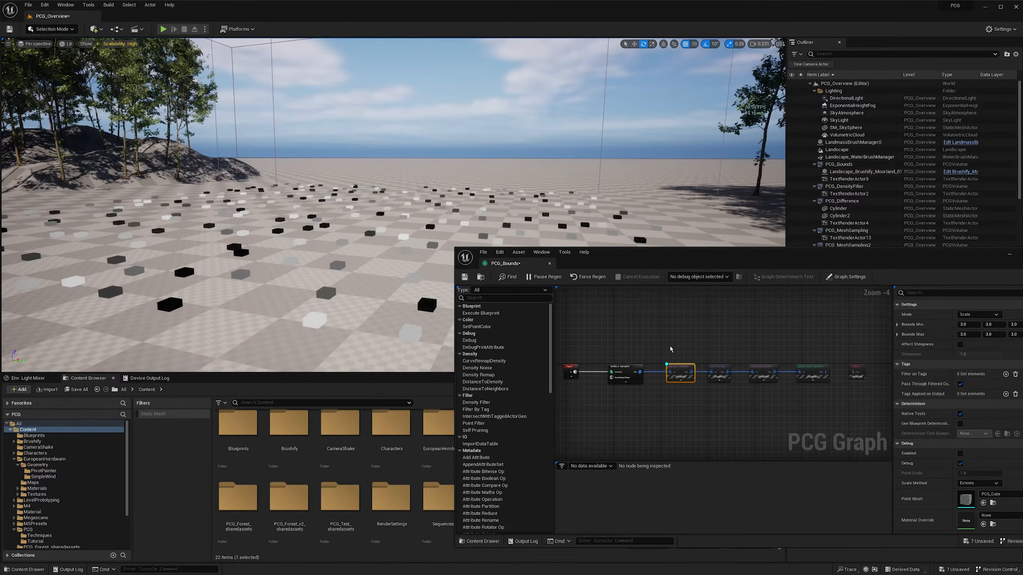
# - Enable the Bounds Modifier and Static Mesh Spawner nodes in the PCG_Bounds graph
pyautogui.press('e')
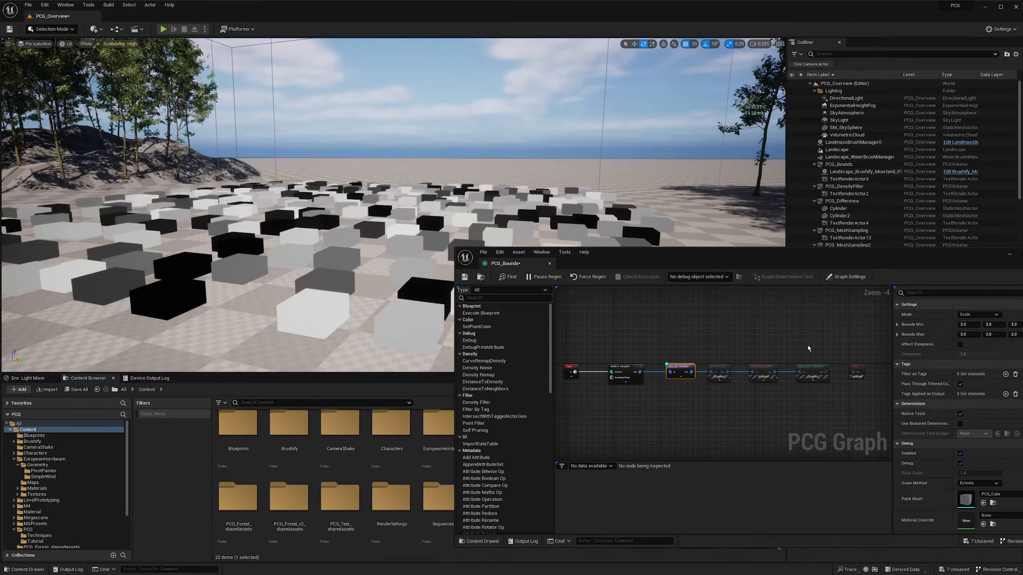
pyautogui.click(813, 371)
pyautogui.press('e')
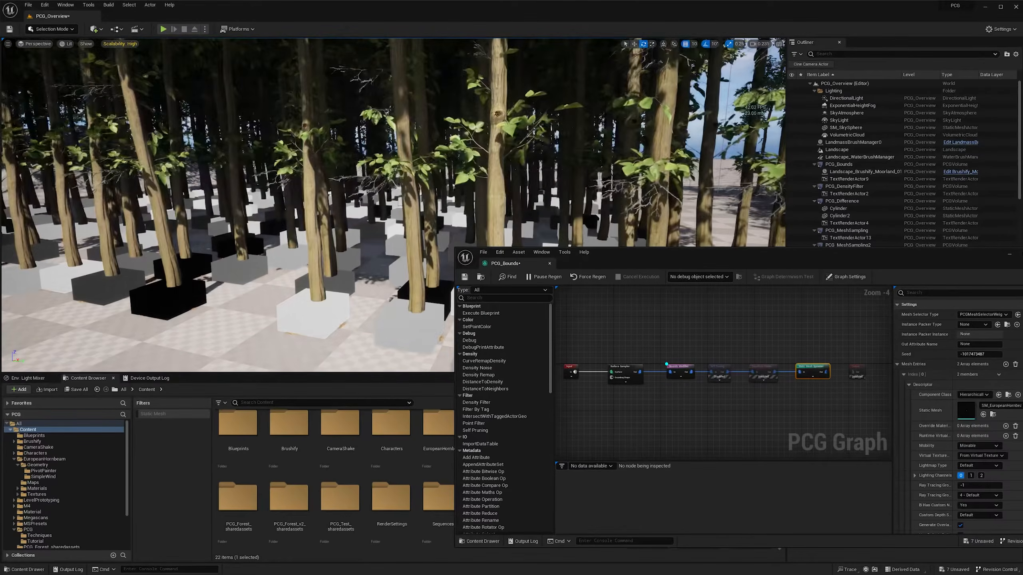
# - Examine the Bounds Modifier's Bounds Min and Max settings and how the point boxes overlap around the spawned trees
pyautogui.scroll(2, 403, 182)
pyautogui.press('s')
pyautogui.moveTo(403, 181); pyautogui.dragTo(378, 191, button='right')
pyautogui.click(680, 371)
pyautogui.press('w')
pyautogui.scroll(-1, 372, 185)
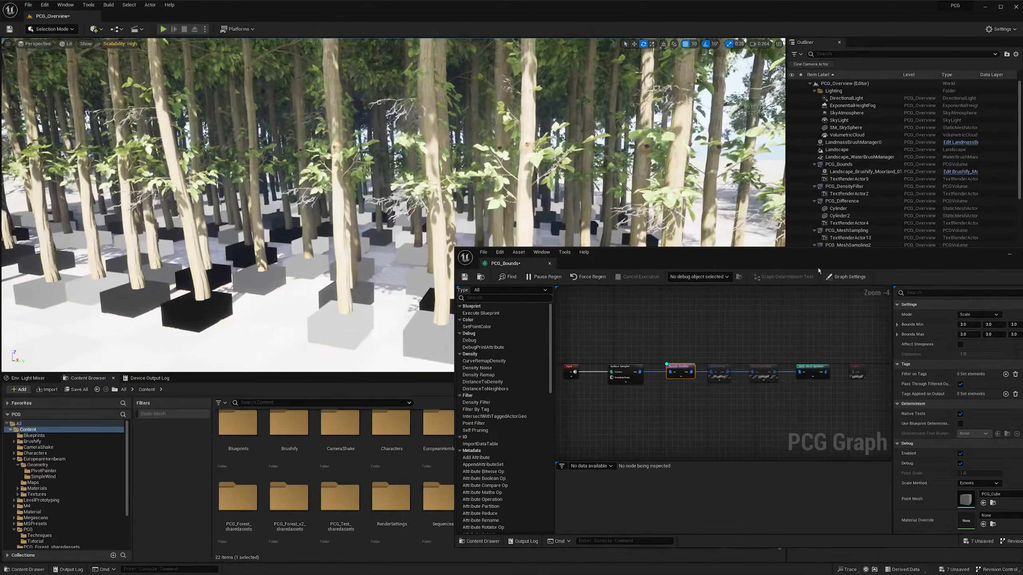
pyautogui.click(964, 325)
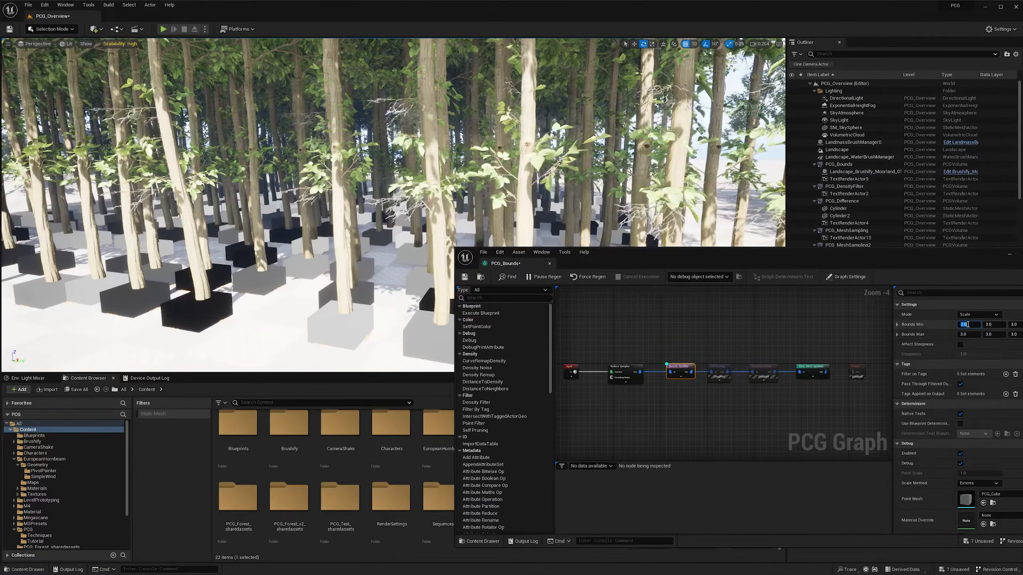
pyautogui.press('d')
pyautogui.moveTo(374, 189); pyautogui.dragTo(390, 200, button='right')
pyautogui.press('s')
pyautogui.press('d')
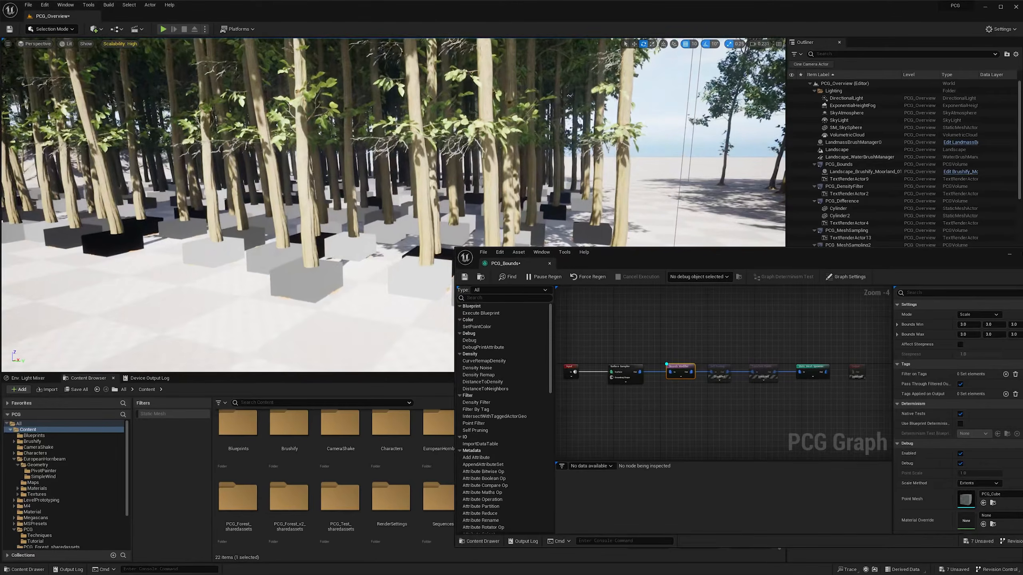
pyautogui.press('w')
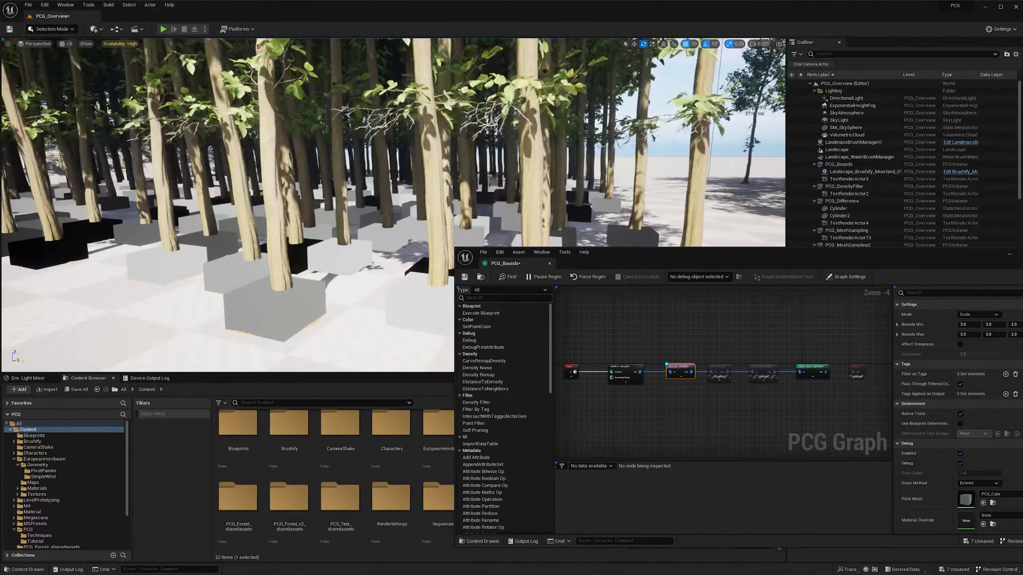
pyautogui.press('a')
pyautogui.scroll(-2, 390, 201)
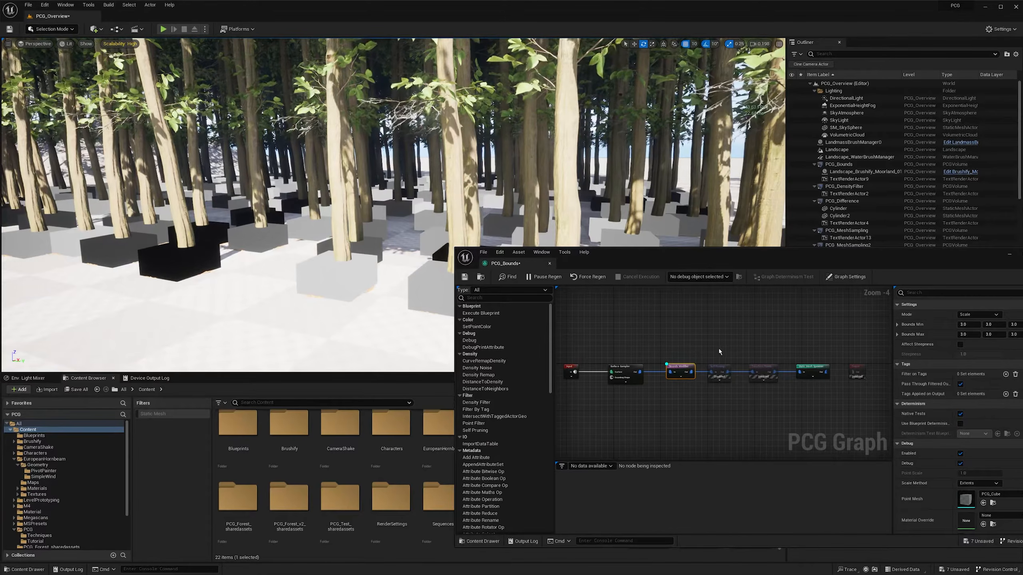
# - Enable the Self Pruning node after the Bounds Modifier
pyautogui.click(720, 368)
pyautogui.press('e')
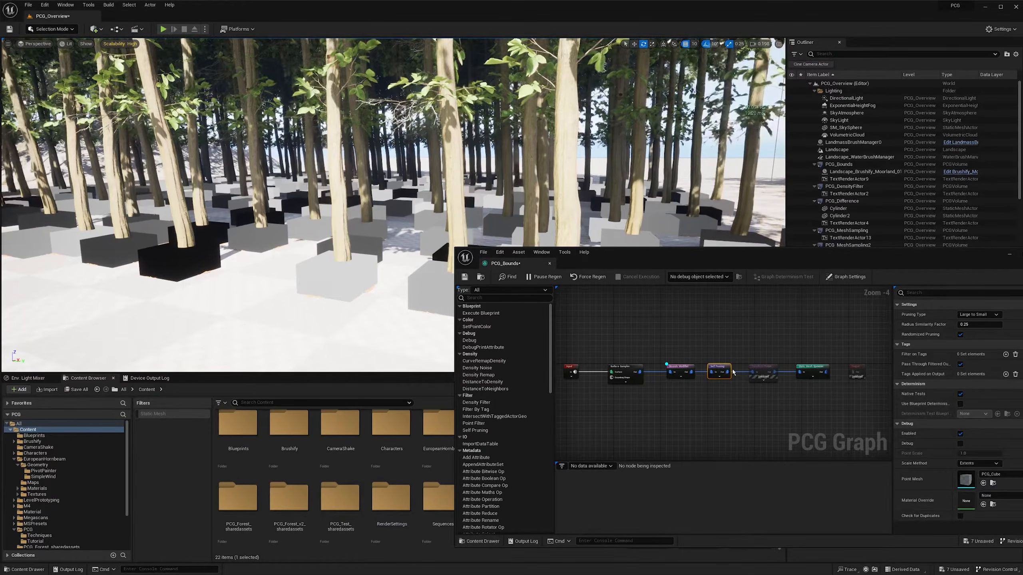
pyautogui.press('w')
pyautogui.moveTo(362, 169); pyautogui.dragTo(347, 170, button='right')
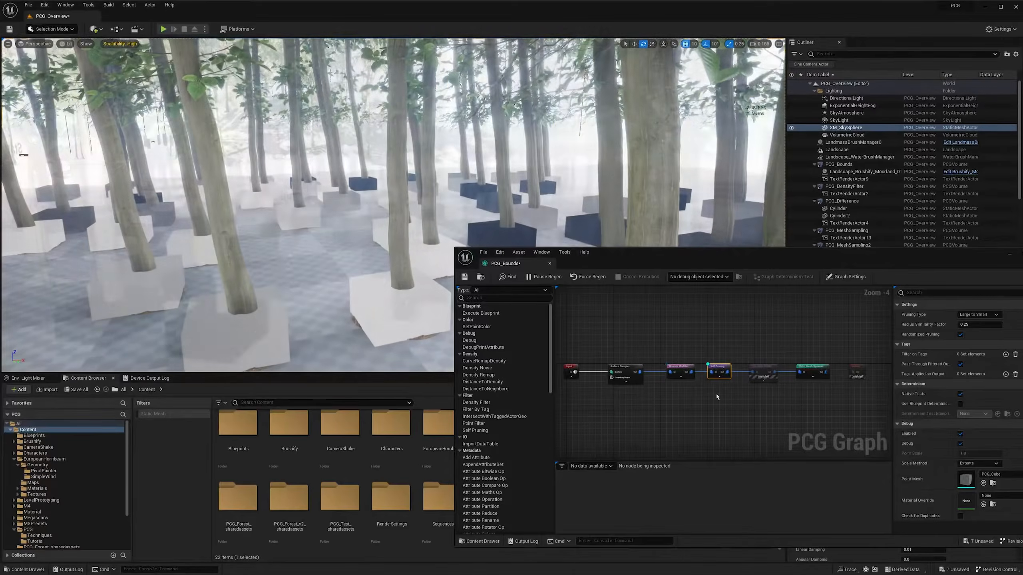
# - Toggle the Self Pruning node off and on to compare the spacing of the spawned trees
pyautogui.press('e')
pyautogui.press('e')
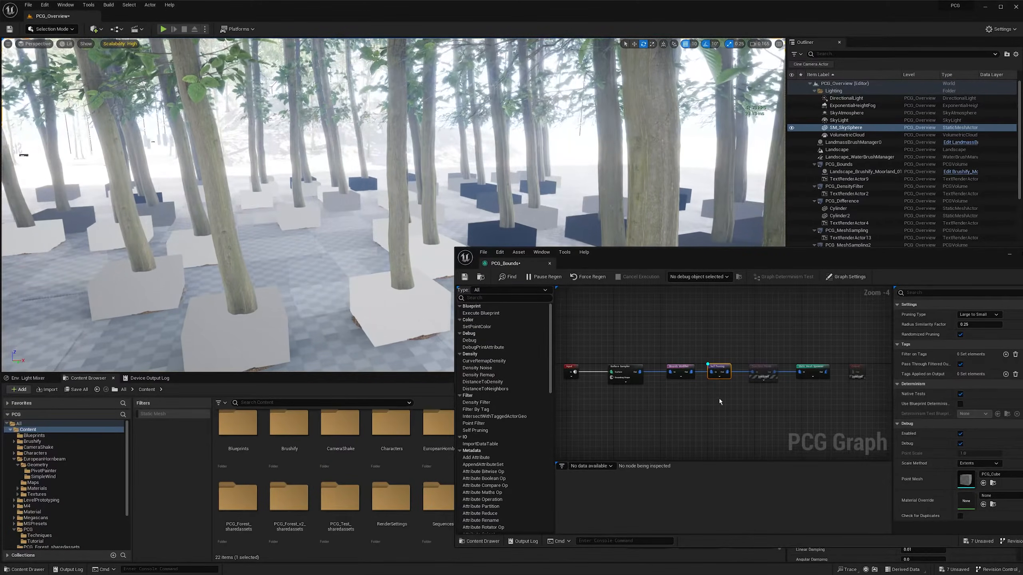
pyautogui.press('e')
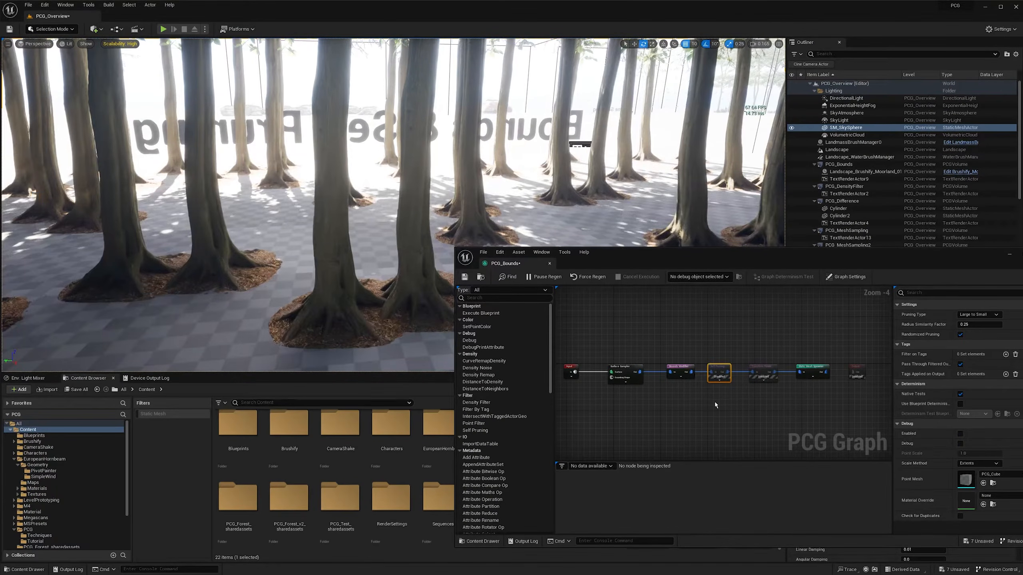
pyautogui.press('e')
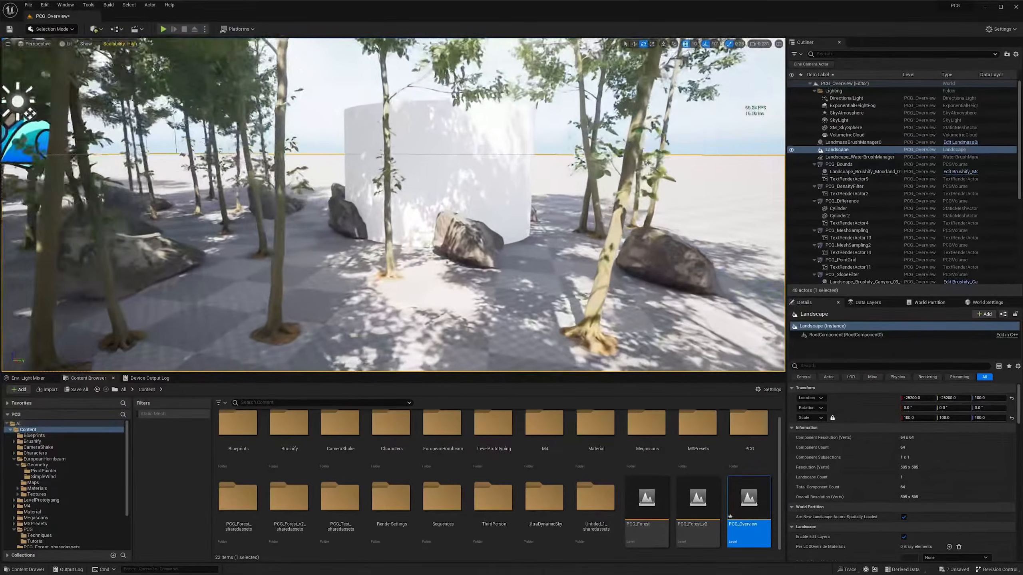
# - Select the Cylinder under PCG_Difference and move it through the forest to test the tree exclusion
pyautogui.moveTo(447, 161); pyautogui.dragTo(399, 174, button='right')
pyautogui.click(455, 161)
pyautogui.press('s')
pyautogui.moveTo(481, 218); pyautogui.dragTo(473, 218, button='right')
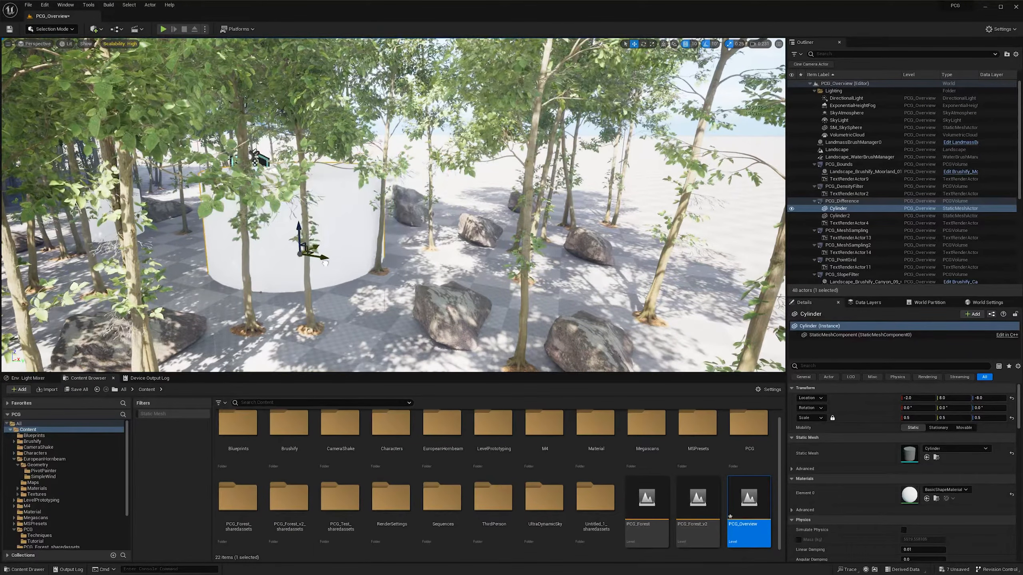
pyautogui.press('s')
pyautogui.moveTo(393, 205); pyautogui.dragTo(367, 220, button='right')
pyautogui.press('w')
pyautogui.press('e')
pyautogui.press('q')
pyautogui.moveTo(432, 228)
pyautogui.mouseDown(button='right')
pyautogui.moveTo(432, 218)
pyautogui.moveTo(420, 221)
pyautogui.mouseUp(button='right')
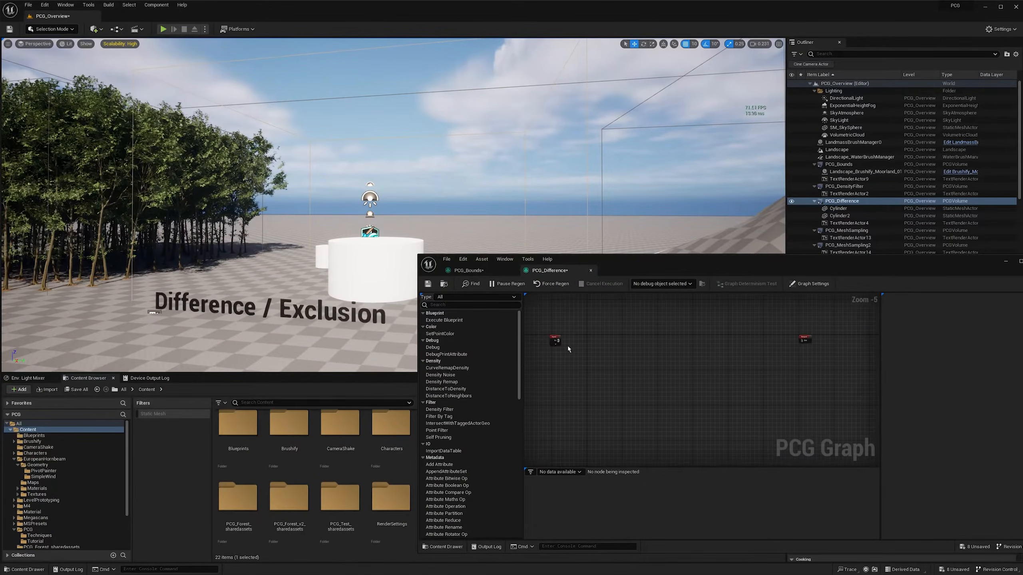
# - Add a Surface Sampler connected to the Input node in the PCG_Difference graph
pyautogui.scroll(1, 567, 346)
pyautogui.moveTo(572, 351); pyautogui.dragTo(550, 354, button='right')
pyautogui.moveTo(536, 347); pyautogui.dragTo(564, 350)
pyautogui.write('surface')
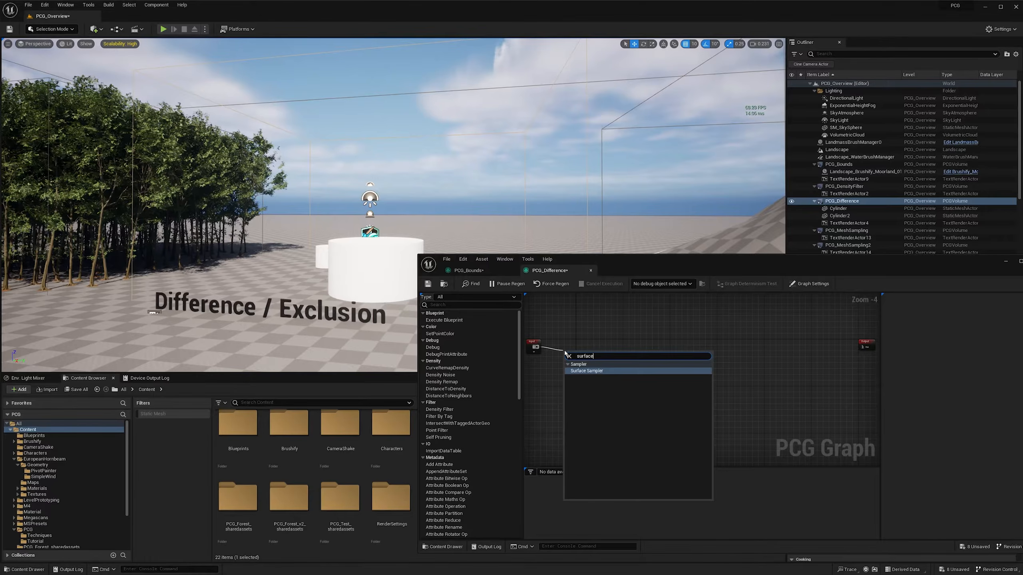
pyautogui.press('Return')
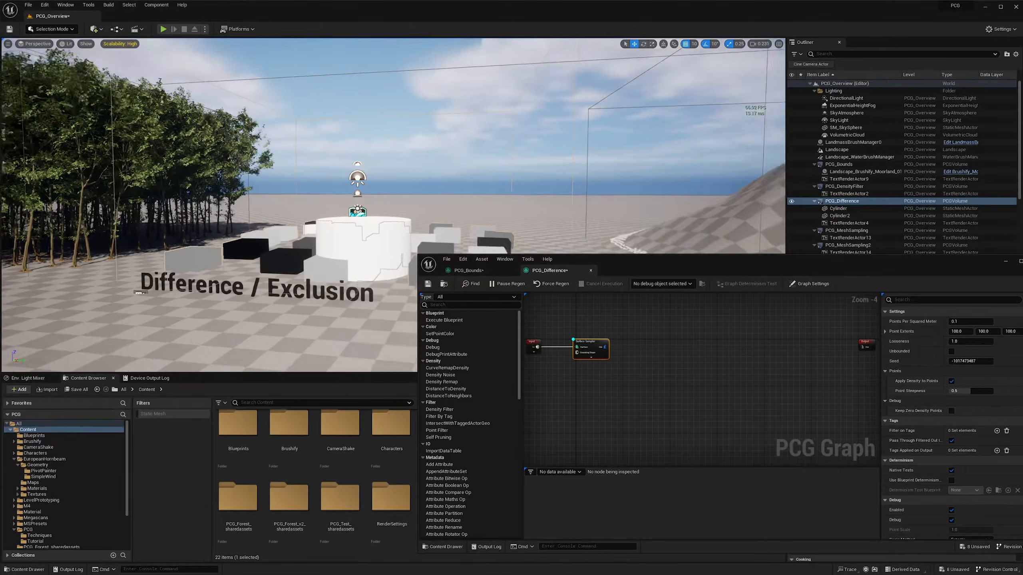
# - Set the Surface Sampler's Point Extents to 50 on all three axes
pyautogui.click(961, 331)
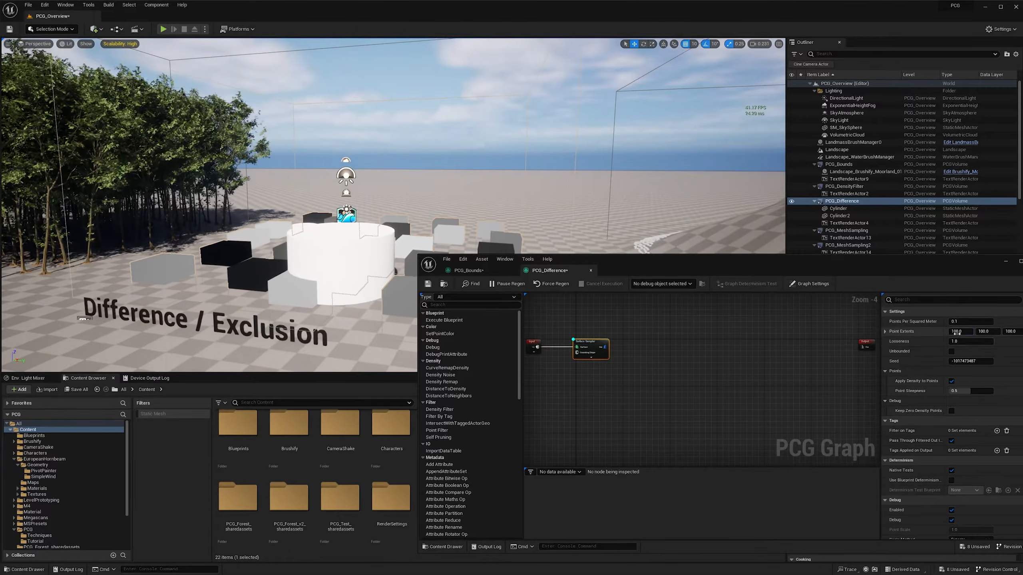
pyautogui.write('50')
pyautogui.press('Tab')
pyautogui.write('50')
# - Set the Surface Sampler's Point Extents to 25 on all three axes
pyautogui.press('Tab')
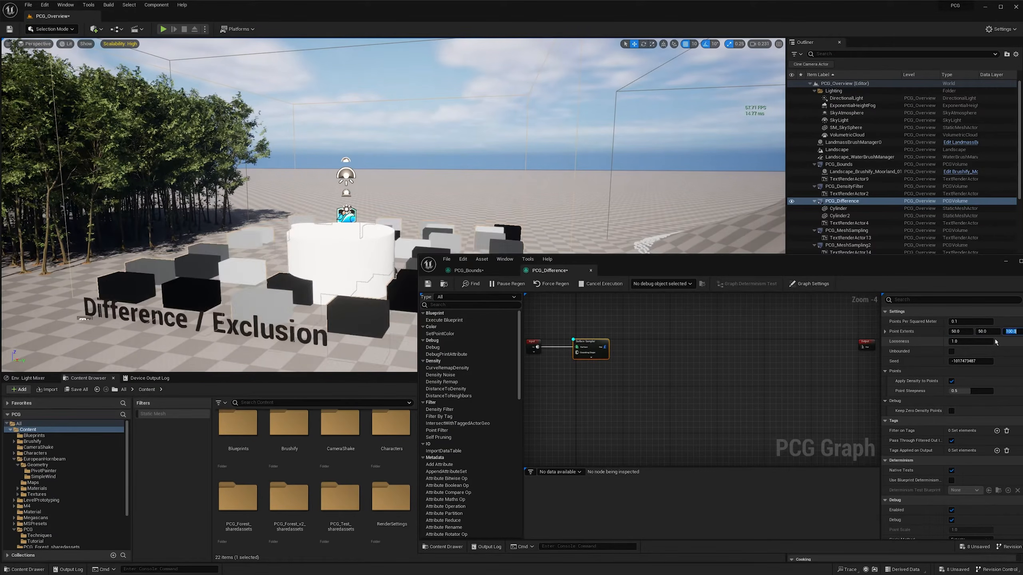
pyautogui.write('50')
pyautogui.press('Return')
pyautogui.write('25')
pyautogui.press('Tab')
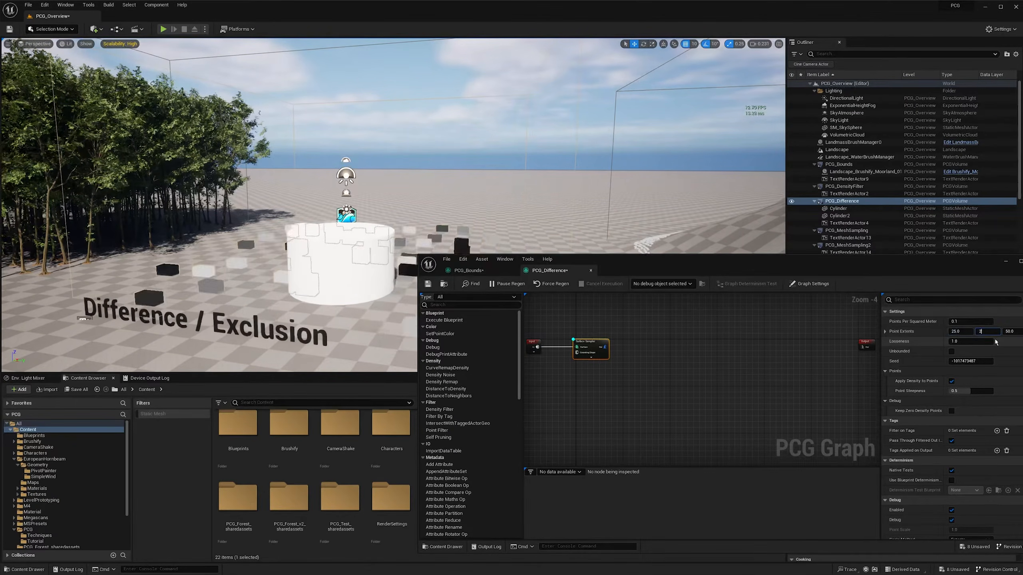
pyautogui.write('2')
pyautogui.press('Tab')
pyautogui.write('5')
pyautogui.hotkey('shift', 'Tab')
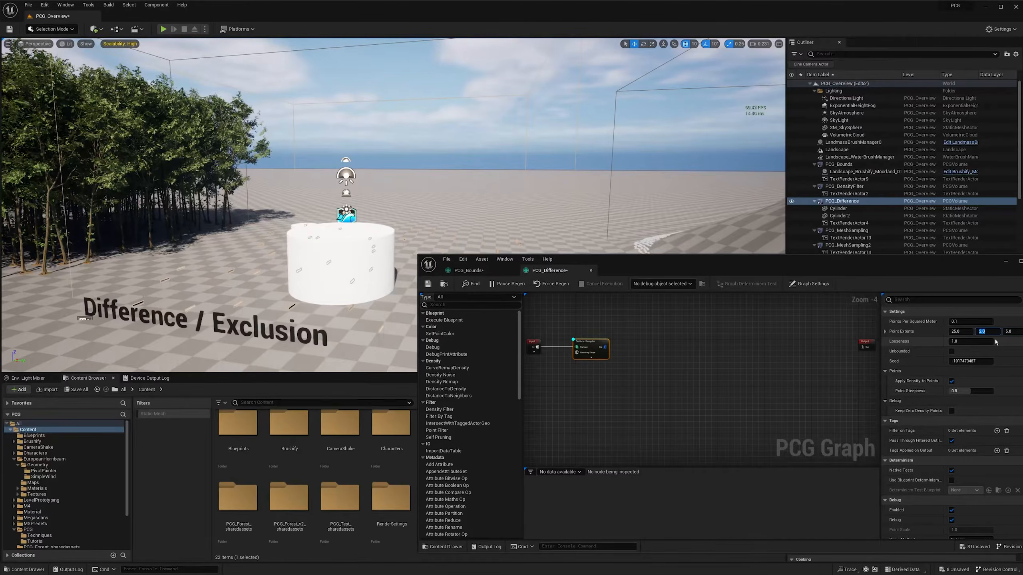
pyautogui.write('25')
pyautogui.press('Tab')
pyautogui.write('25')
pyautogui.press('Return')
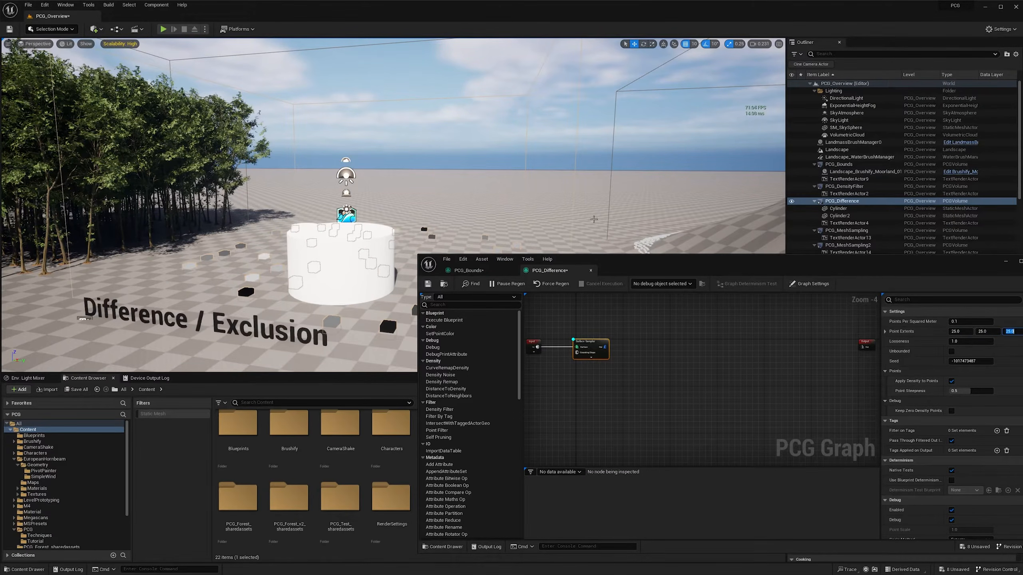
# - Set the Surface Sampler's Points Per Squared Meter to 0.5
pyautogui.press('d')
pyautogui.moveTo(590, 217); pyautogui.dragTo(581, 219, button='right')
pyautogui.press('s')
pyautogui.click(977, 322)
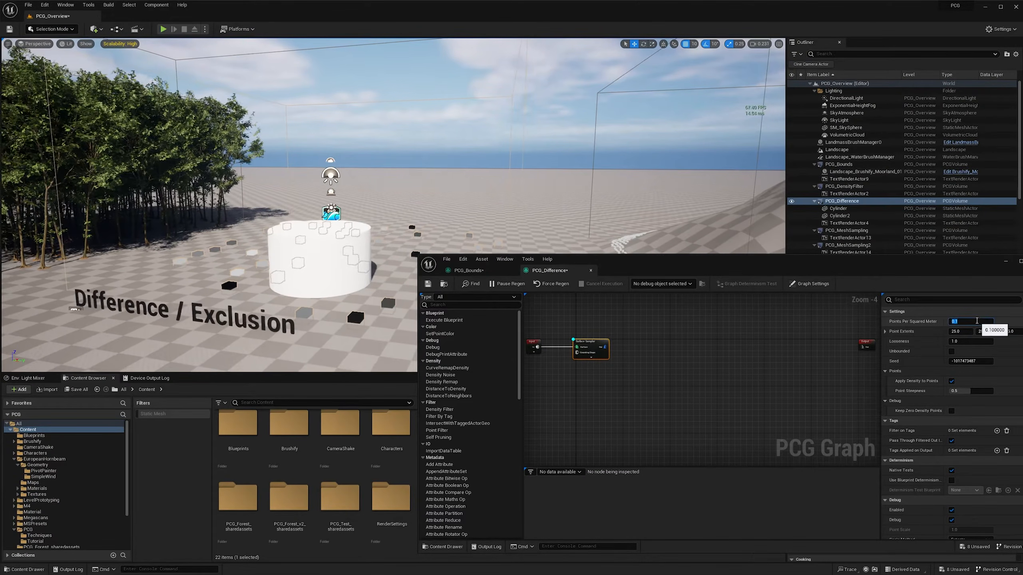
pyautogui.press('Return')
pyautogui.press('e')
pyautogui.moveTo(535, 226); pyautogui.dragTo(533, 271, button='right')
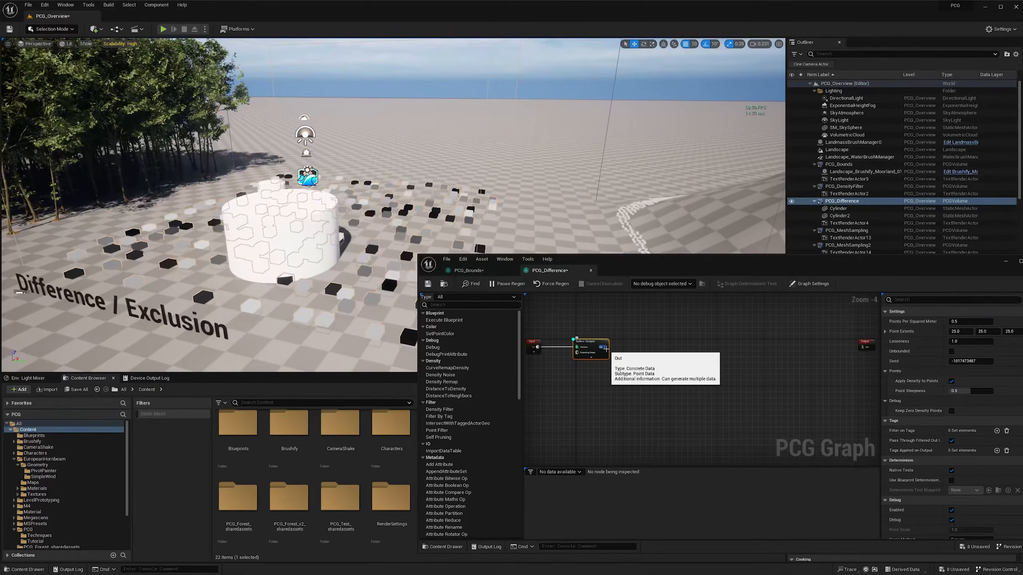
# - Add a Static Mesh Spawner after the Surface Sampler, give it one mesh entry and expand that entry's descriptor
pyautogui.moveTo(605, 347); pyautogui.dragTo(675, 348)
pyautogui.write('static')
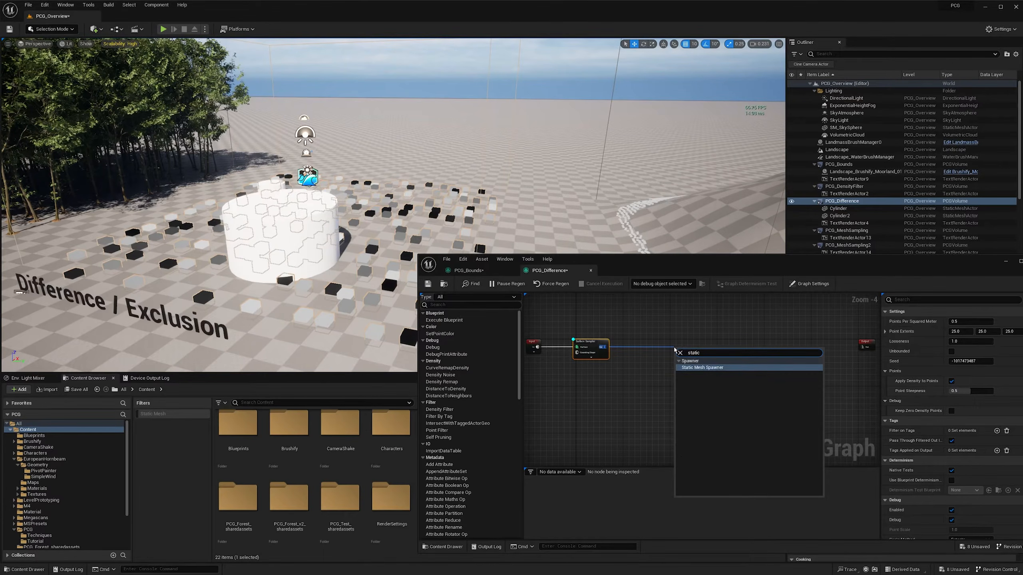
pyautogui.press('Return')
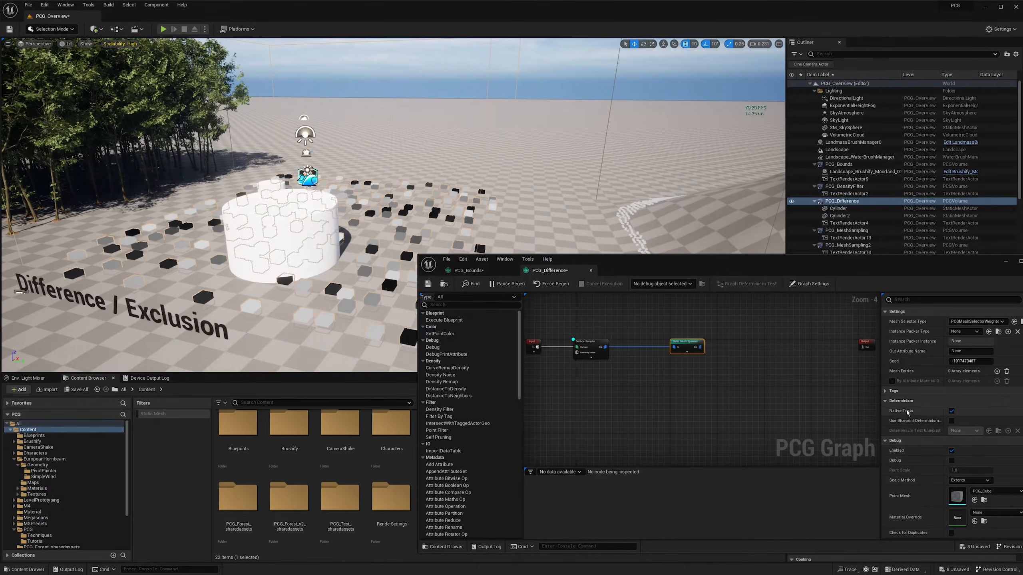
pyautogui.click(996, 371)
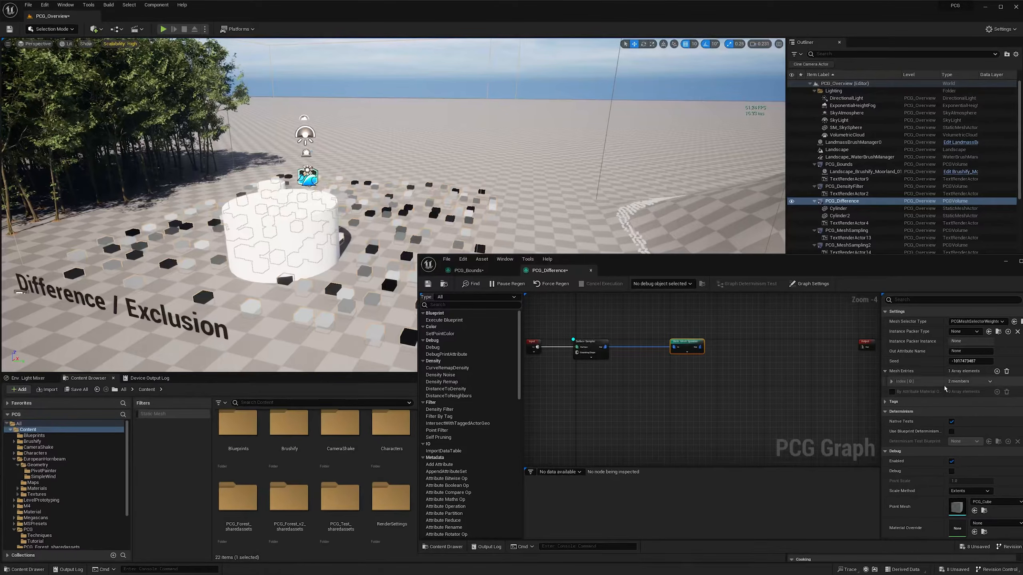
pyautogui.click(897, 393)
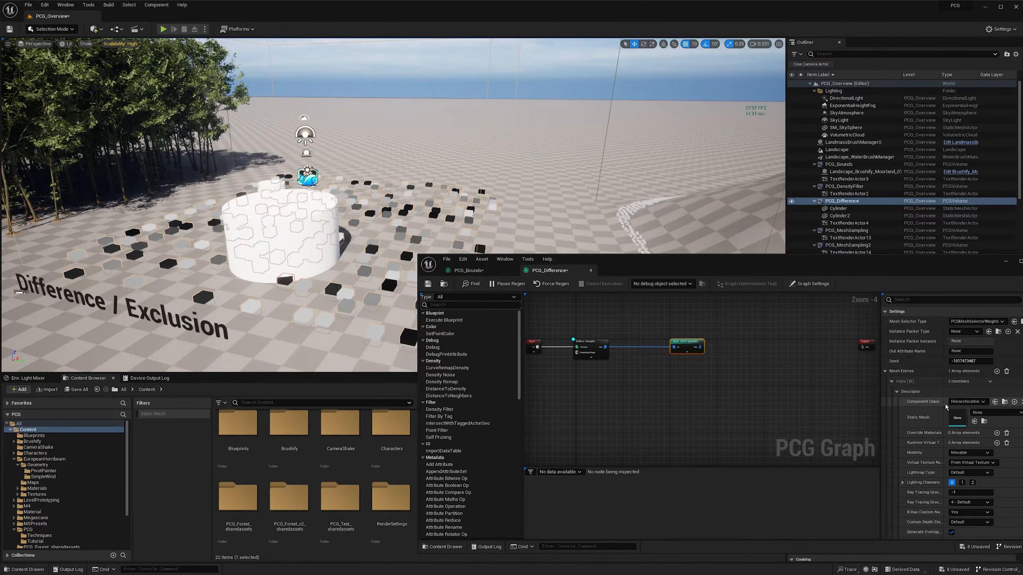
# - Assign SM_EuropeanHornbeam_Forest_01_PP from the PivotPainter folder as the mesh entry's Static Mesh
pyautogui.click(40, 465)
pyautogui.click(225, 436)
pyautogui.doubleClick(225, 436)
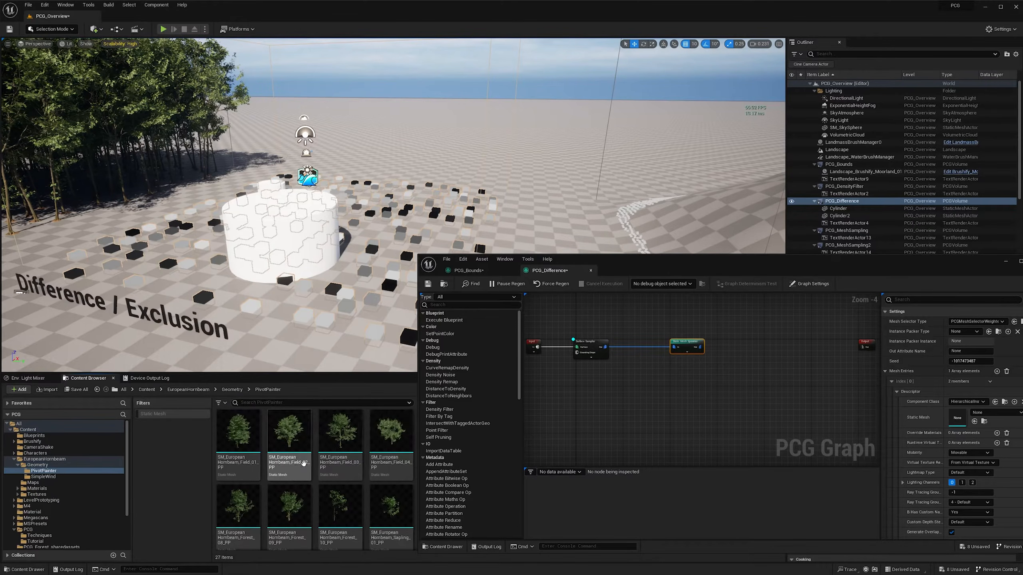
pyautogui.moveTo(620, 259); pyautogui.dragTo(609, 115)
pyautogui.moveTo(431, 430); pyautogui.dragTo(941, 274)
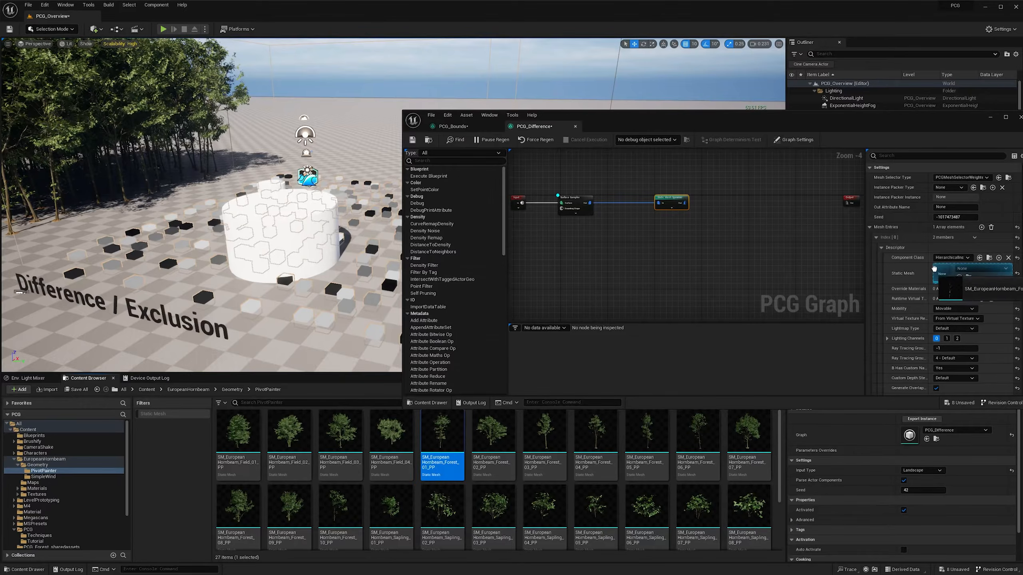
# - Insert a Self Pruning node between the Surface Sampler and the tree Static Mesh Spawner
pyautogui.moveTo(658, 120); pyautogui.dragTo(655, 251)
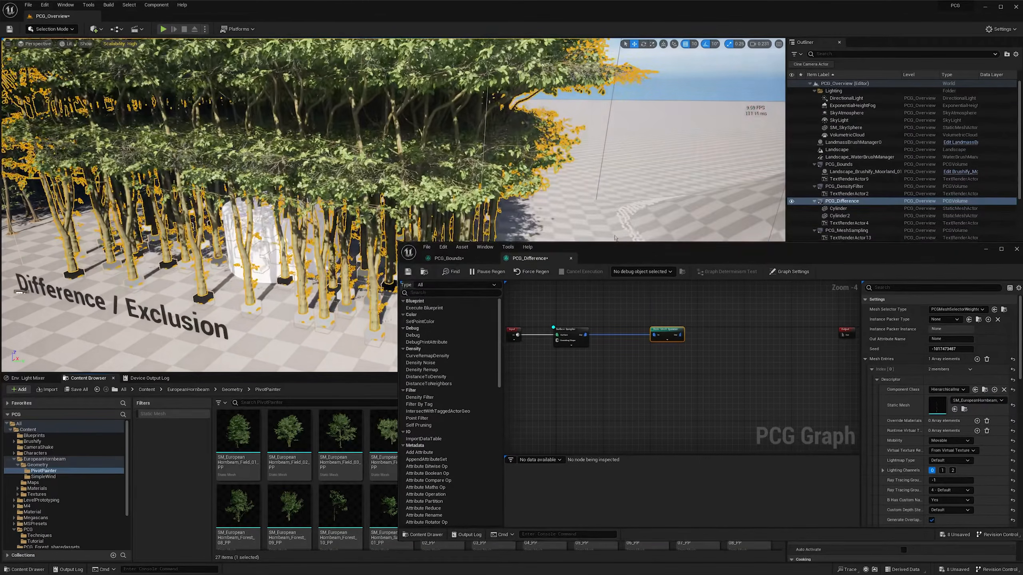
pyautogui.moveTo(483, 169); pyautogui.dragTo(495, 165, button='right')
pyautogui.moveTo(610, 336); pyautogui.dragTo(650, 338)
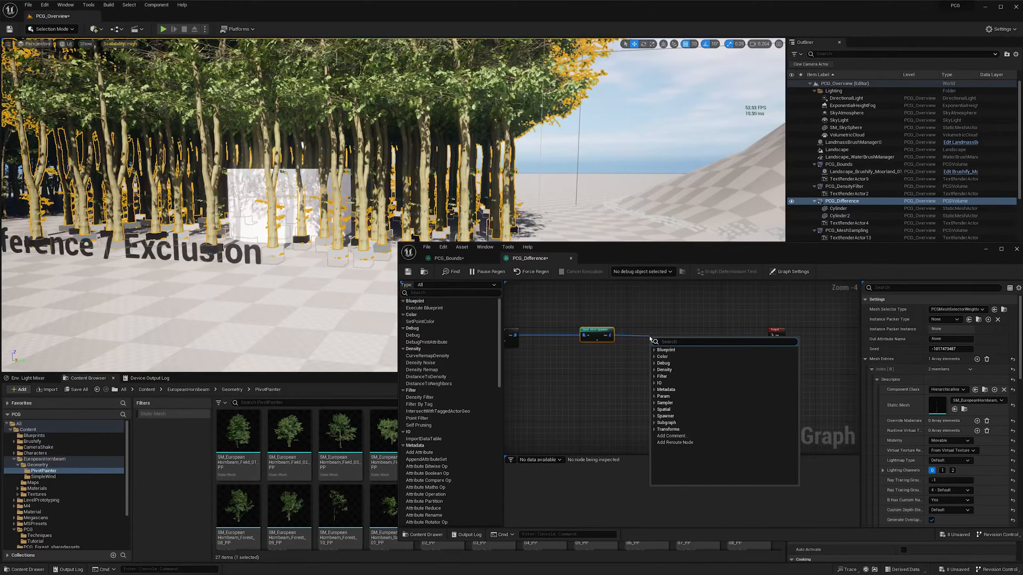
pyautogui.write('self')
pyautogui.press('Return')
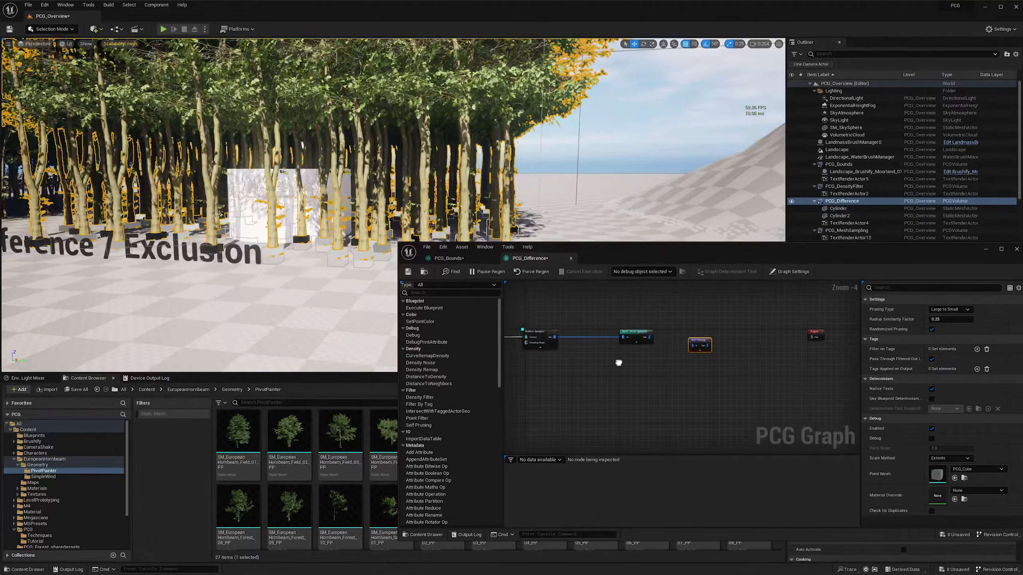
pyautogui.moveTo(680, 332)
pyautogui.mouseDown()
pyautogui.moveTo(733, 327)
pyautogui.moveTo(676, 351)
pyautogui.moveTo(721, 352)
pyautogui.moveTo(717, 333)
pyautogui.moveTo(680, 330)
pyautogui.mouseUp()
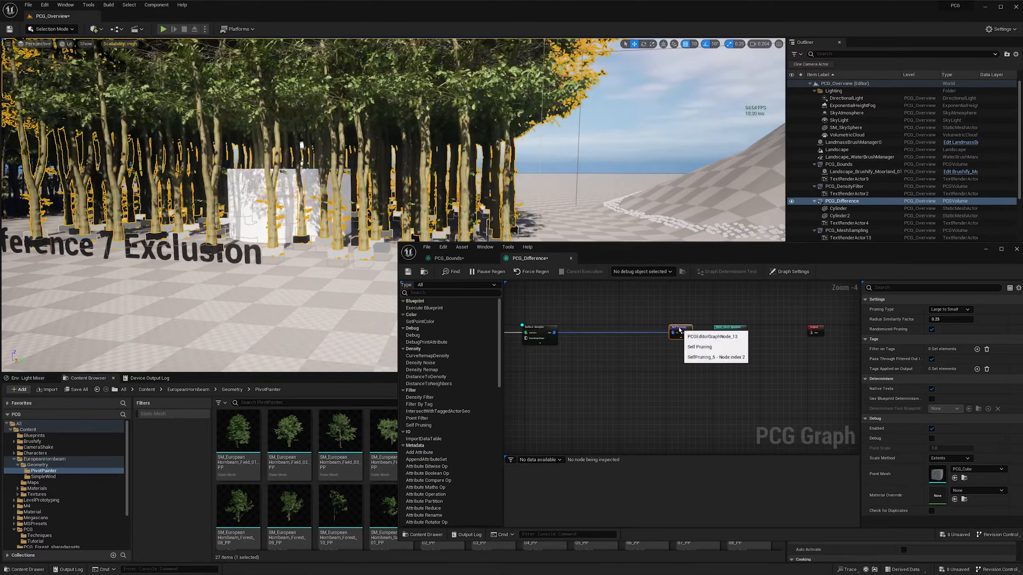
pyautogui.moveTo(630, 347); pyautogui.dragTo(688, 348, button='right')
pyautogui.click(625, 345)
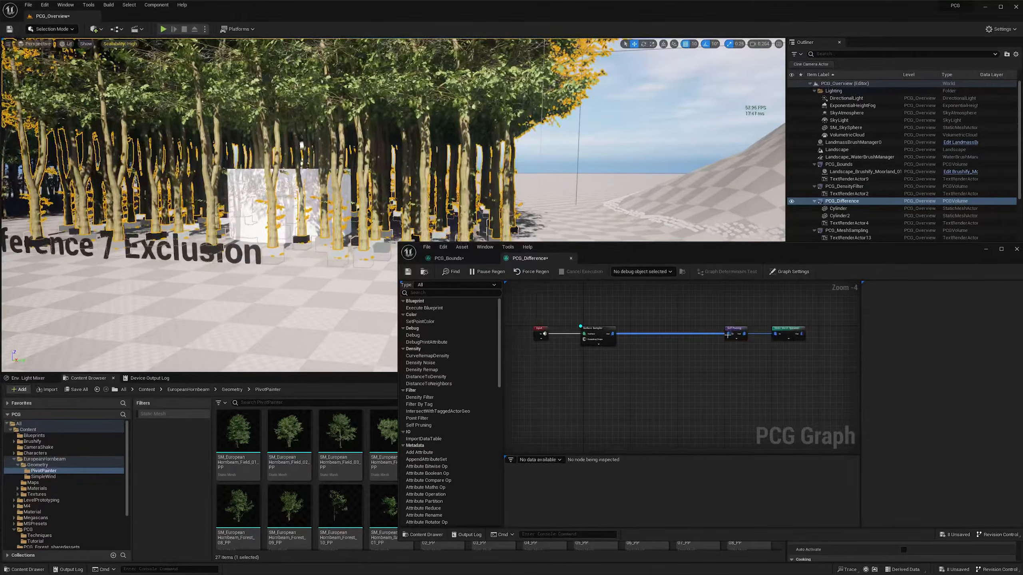
# - Inspect the spacing of the pruned trees and their debug cubes from inside the forest
pyautogui.press('w')
pyautogui.moveTo(372, 218); pyautogui.dragTo(413, 219, button='right')
pyautogui.scroll(1, 373, 217)
pyautogui.press('d')
pyautogui.scroll(-1, 372, 217)
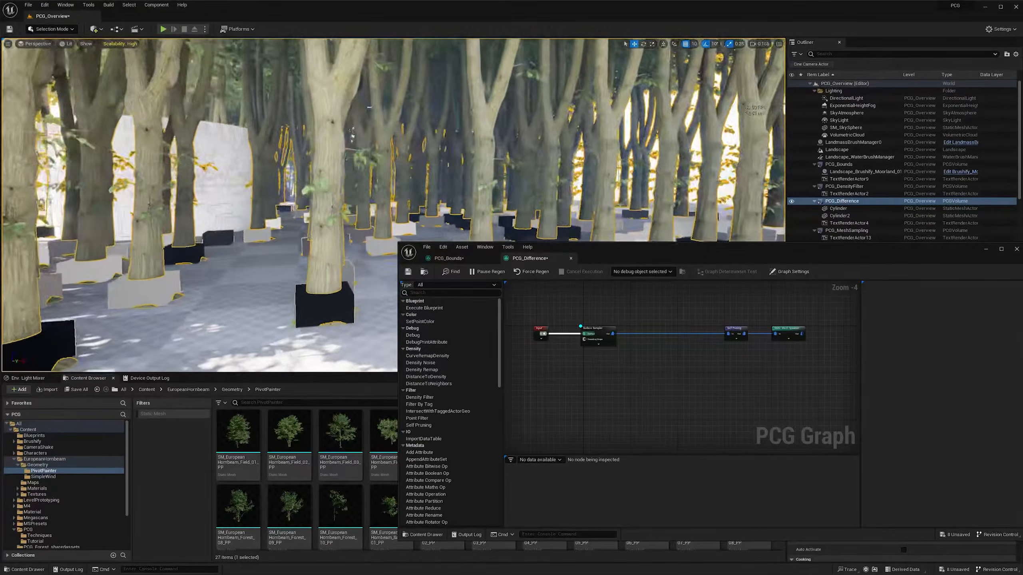
pyautogui.moveTo(372, 217)
pyautogui.mouseDown(button='right')
pyautogui.moveTo(403, 226)
pyautogui.moveTo(358, 206)
pyautogui.mouseUp(button='right')
pyautogui.scroll(-1, 358, 206)
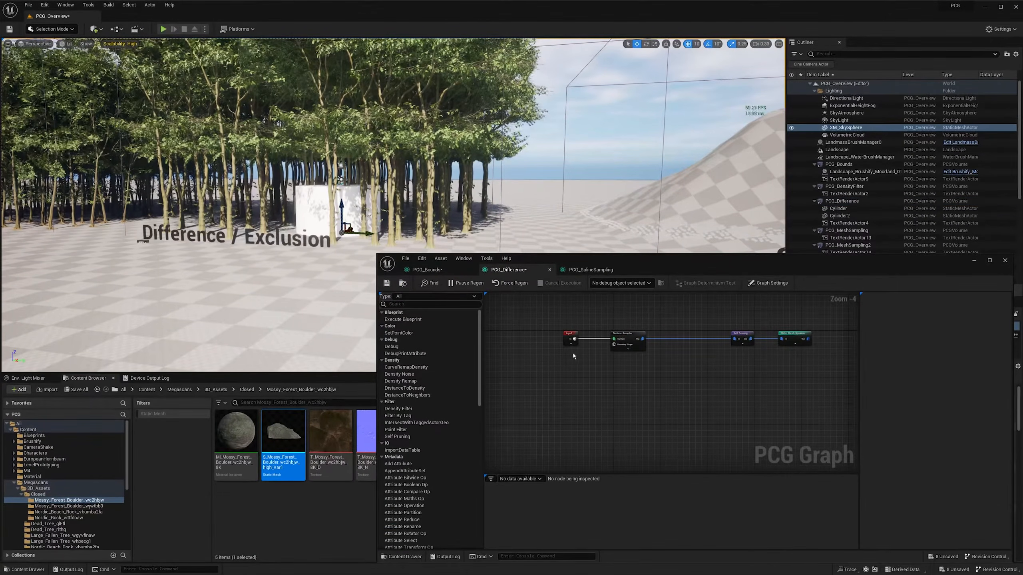
# - Add a second Surface Sampler fed by the Input node with debug display on, and disable the tree Static Mesh Spawner
pyautogui.moveTo(574, 338); pyautogui.dragTo(626, 379)
pyautogui.write('surf')
pyautogui.press('Return')
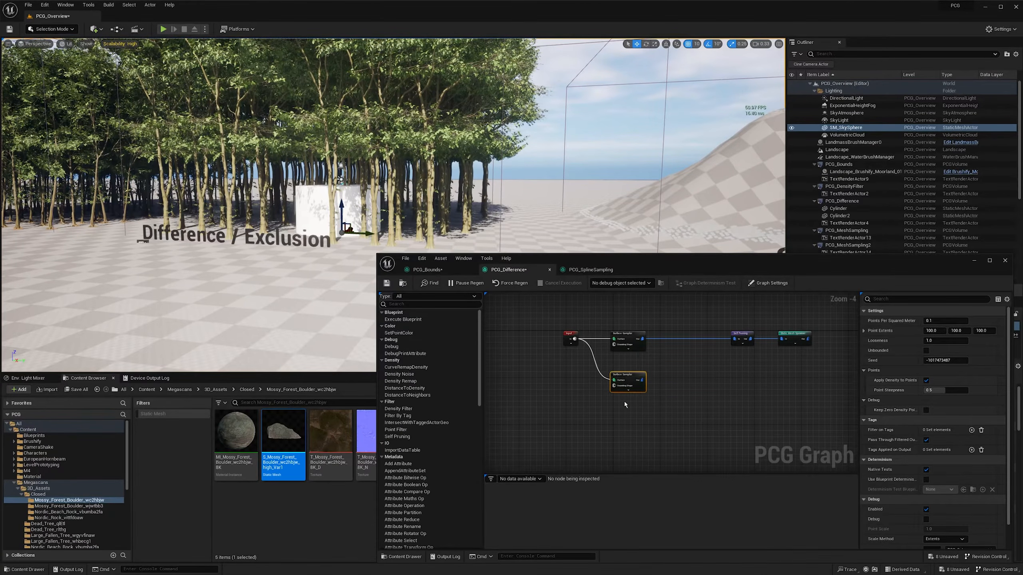
pyautogui.press('d')
pyautogui.click(794, 340)
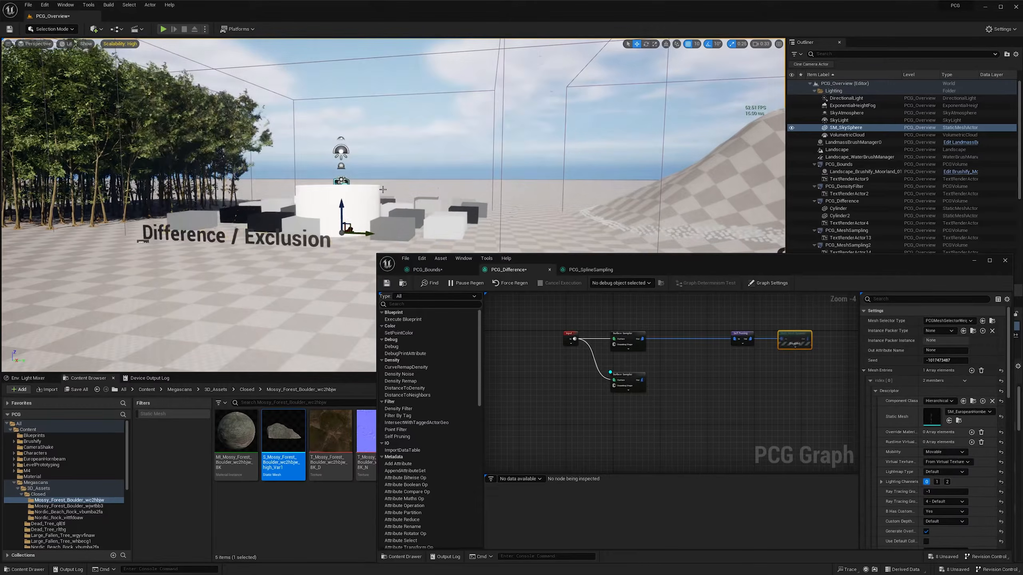
# - Add a Static Mesh Spawner fed by the second Surface Sampler and place it beneath the tree spawner
pyautogui.moveTo(622, 377); pyautogui.dragTo(677, 378)
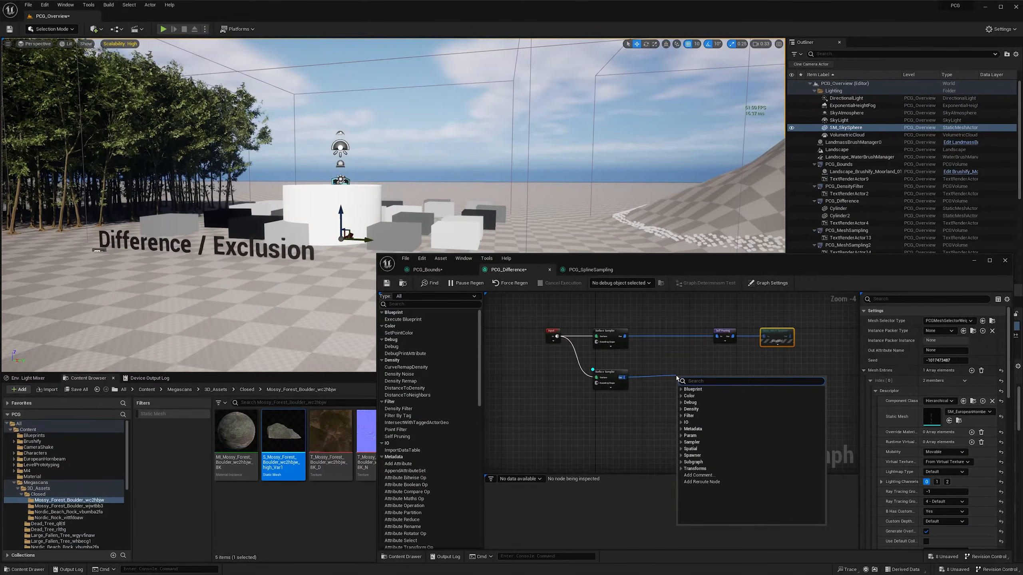
pyautogui.write('mesh')
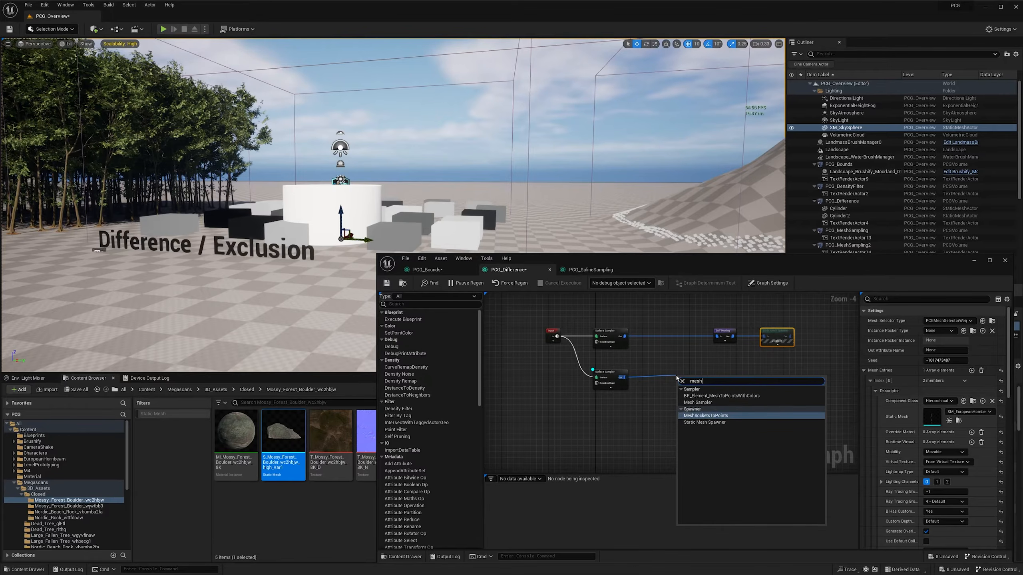
pyautogui.click(704, 422)
pyautogui.moveTo(694, 379); pyautogui.dragTo(776, 381)
pyautogui.moveTo(776, 381); pyautogui.dragTo(749, 380, button='right')
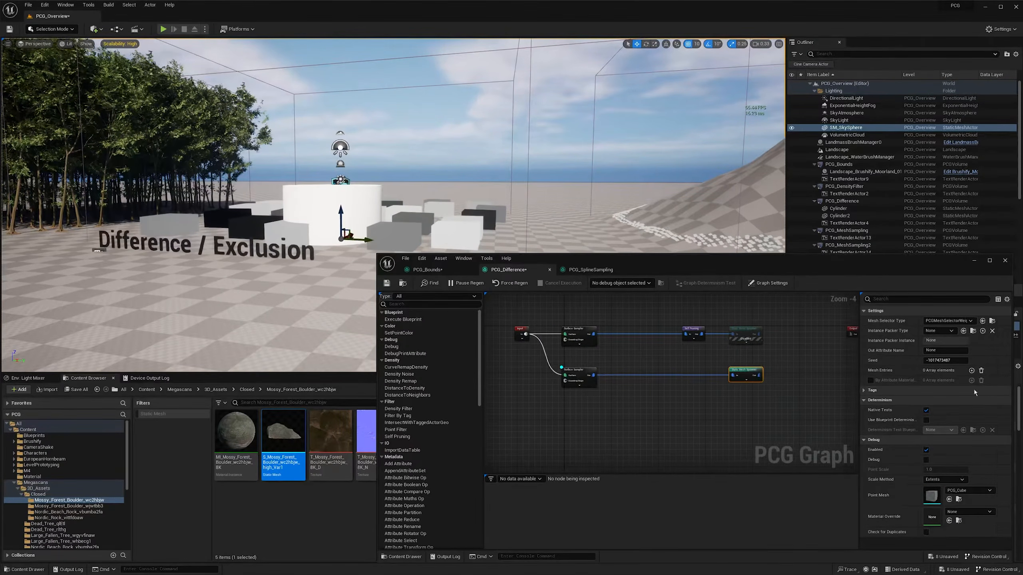
# - Add a mesh entry to the new spawner and assign the Mossy Forest Boulder high_Var1 mesh as its Static Mesh
pyautogui.click(971, 370)
pyautogui.click(871, 381)
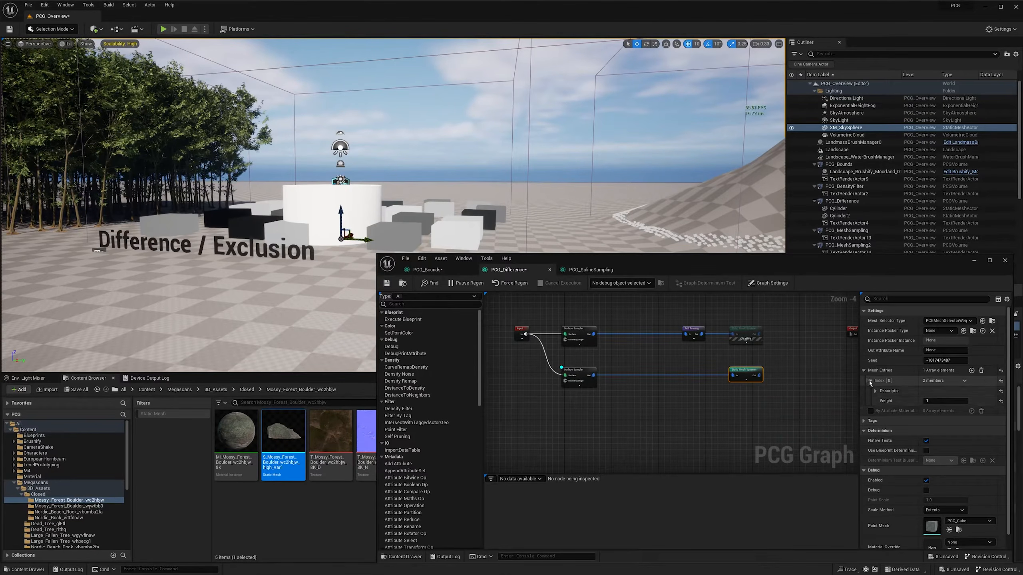
pyautogui.click(875, 390)
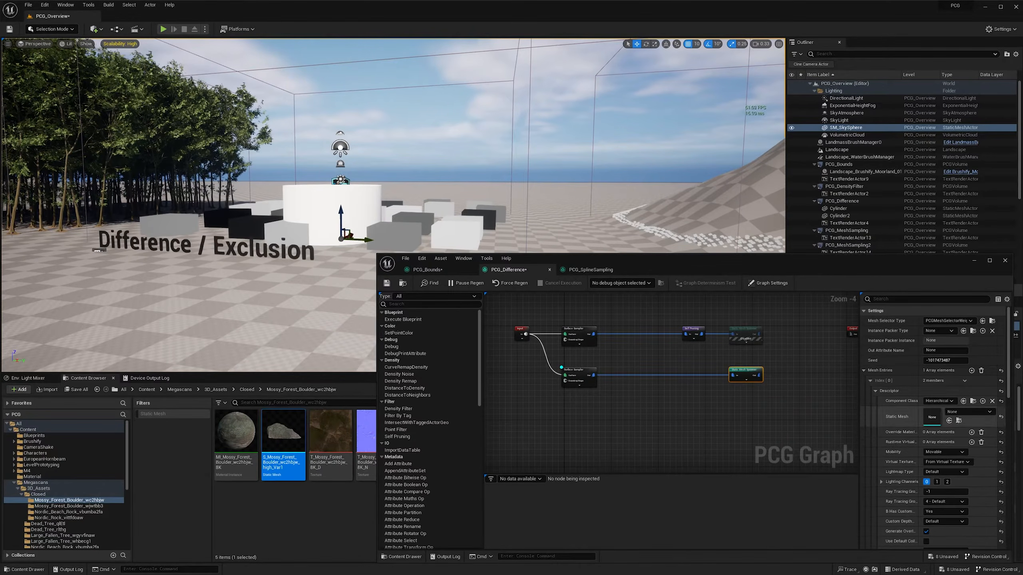
pyautogui.moveTo(283, 433); pyautogui.dragTo(934, 416)
pyautogui.moveTo(322, 161); pyautogui.dragTo(346, 180, button='right')
pyautogui.scroll(-1, 342, 179)
pyautogui.press('w')
pyautogui.moveTo(330, 269); pyautogui.dragTo(330, 271, button='right')
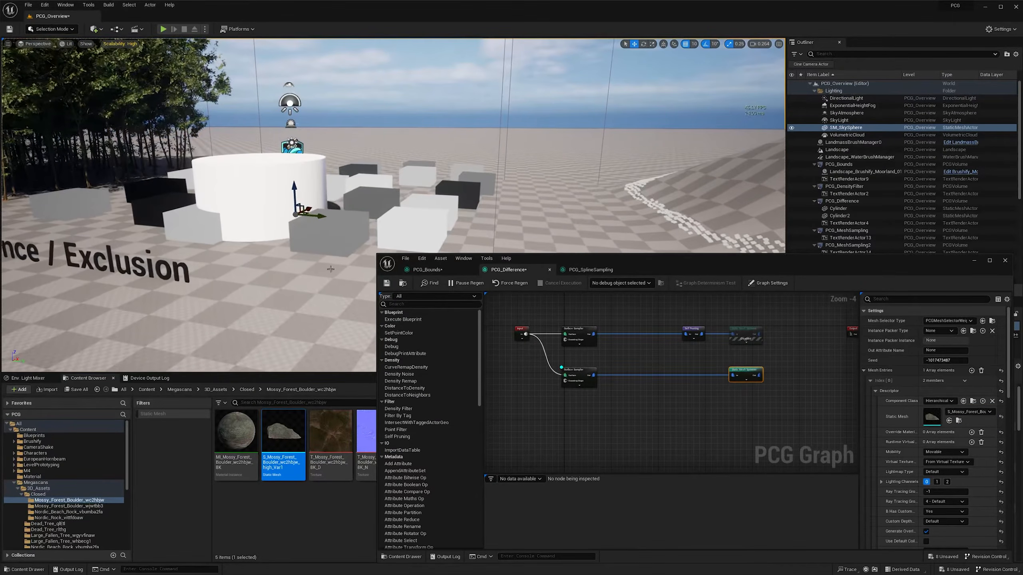
# - Compare the spawned boulders with and without the second Surface Sampler's debug cubes
pyautogui.moveTo(648, 396); pyautogui.dragTo(633, 393, button='right')
pyautogui.click(734, 408)
pyautogui.click(564, 380)
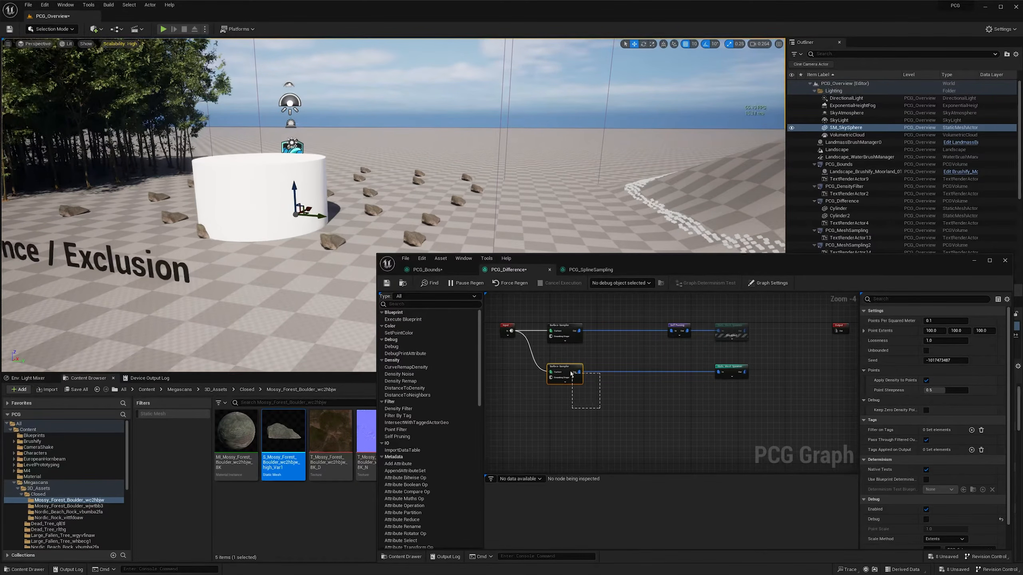
pyautogui.moveTo(571, 373); pyautogui.dragTo(570, 372)
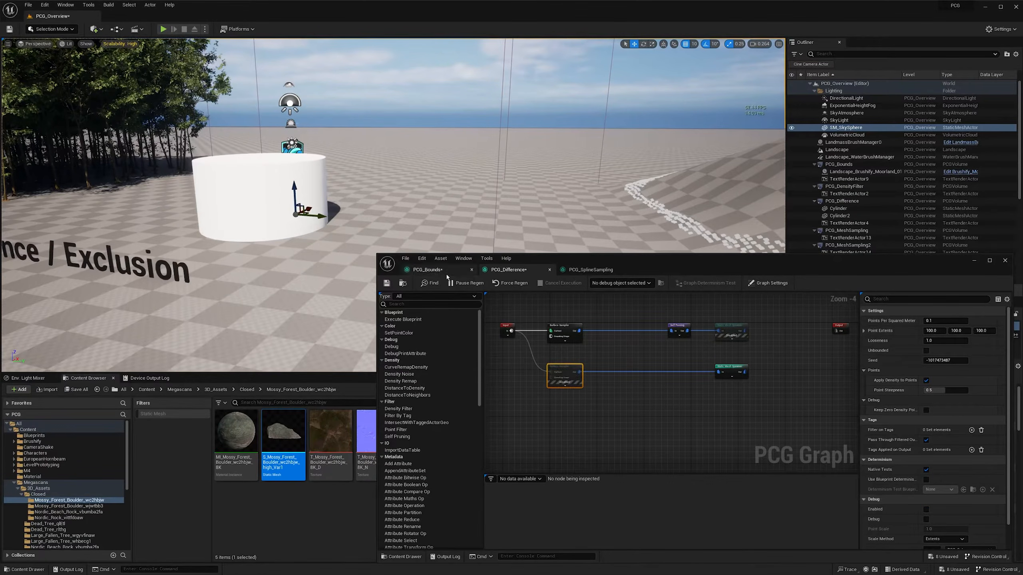
pyautogui.press('d')
pyautogui.press('w')
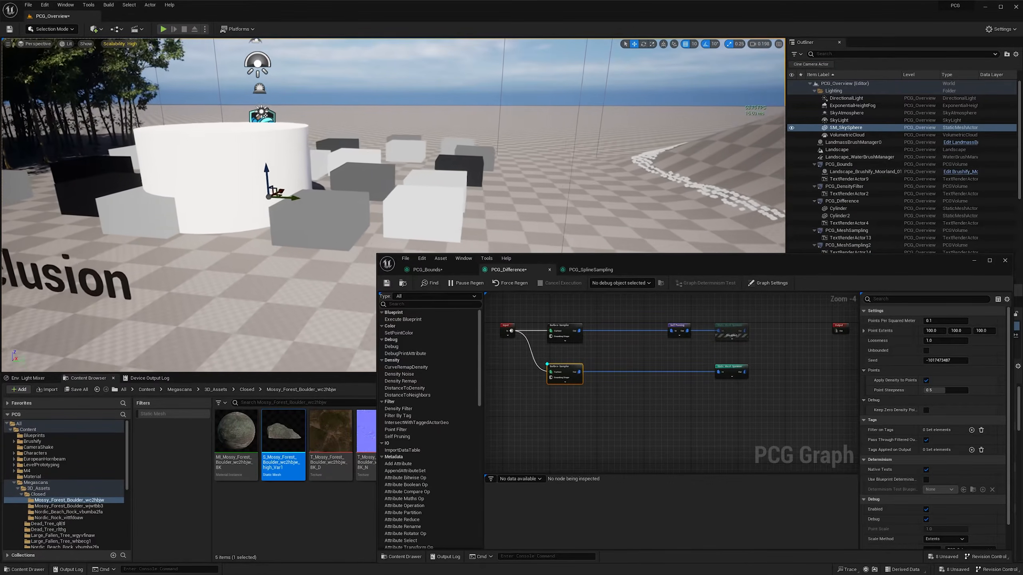
pyautogui.moveTo(362, 169); pyautogui.dragTo(403, 171, button='right')
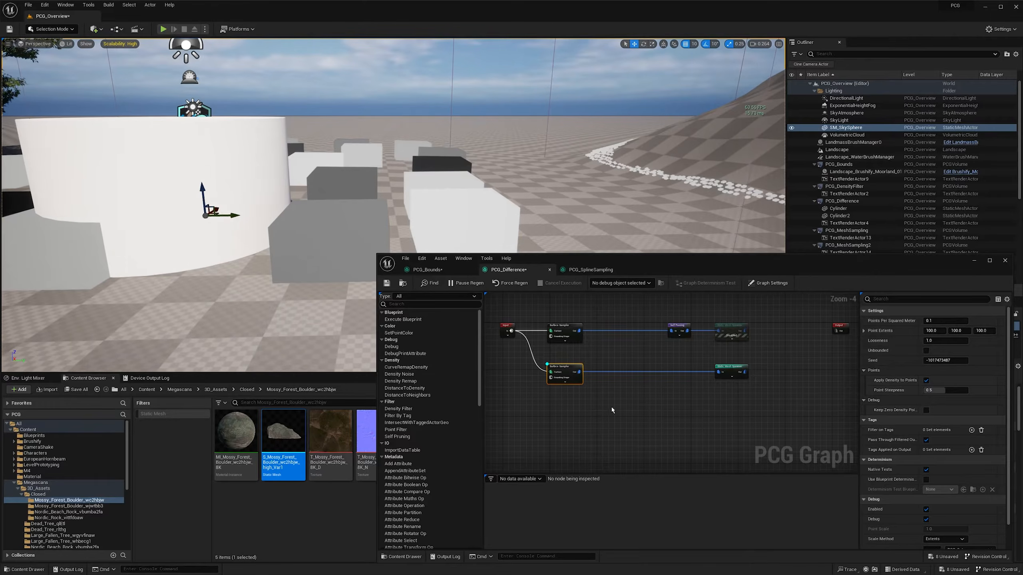
# - Insert a Bounds Modifier between the second Surface Sampler and the boulder spawner, and debug it instead of the sampler
pyautogui.moveTo(612, 410); pyautogui.dragTo(580, 408, button='right')
pyautogui.rightClick(576, 391)
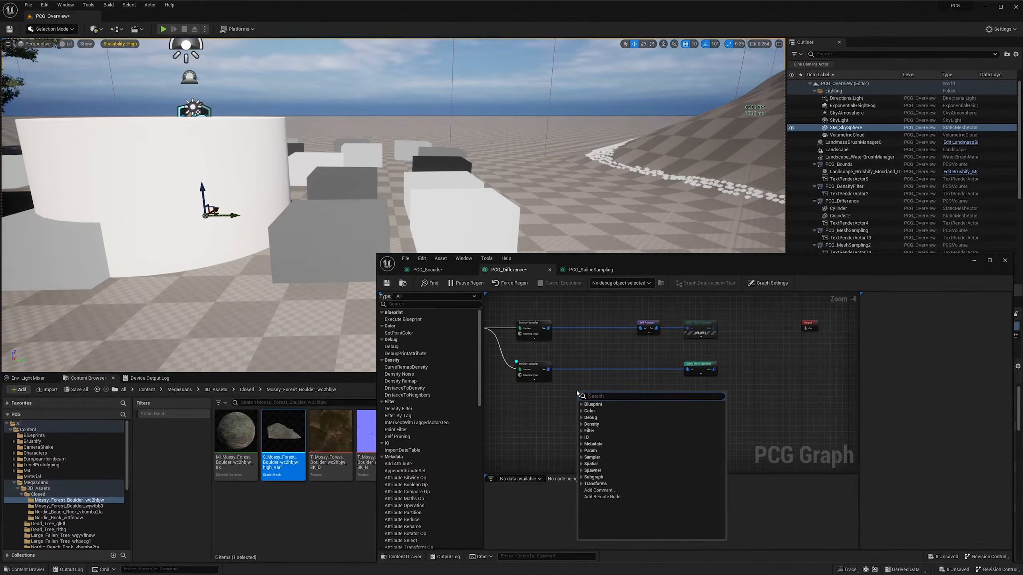
pyautogui.write('bounds')
pyautogui.press('Return')
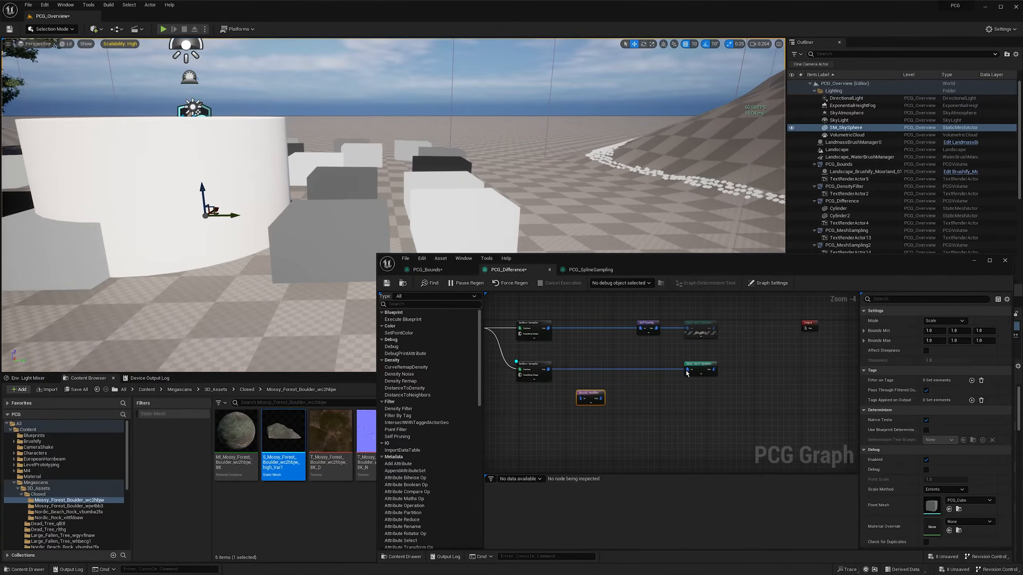
pyautogui.moveTo(686, 373)
pyautogui.mouseDown()
pyautogui.moveTo(580, 400)
pyautogui.moveTo(587, 370)
pyautogui.moveTo(691, 374)
pyautogui.mouseUp()
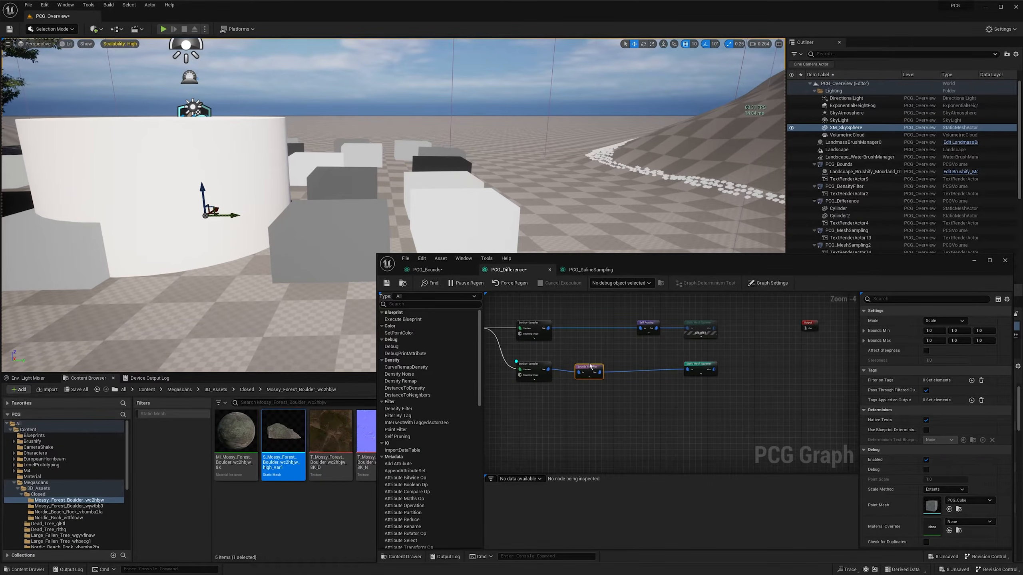
pyautogui.moveTo(593, 373); pyautogui.dragTo(596, 370)
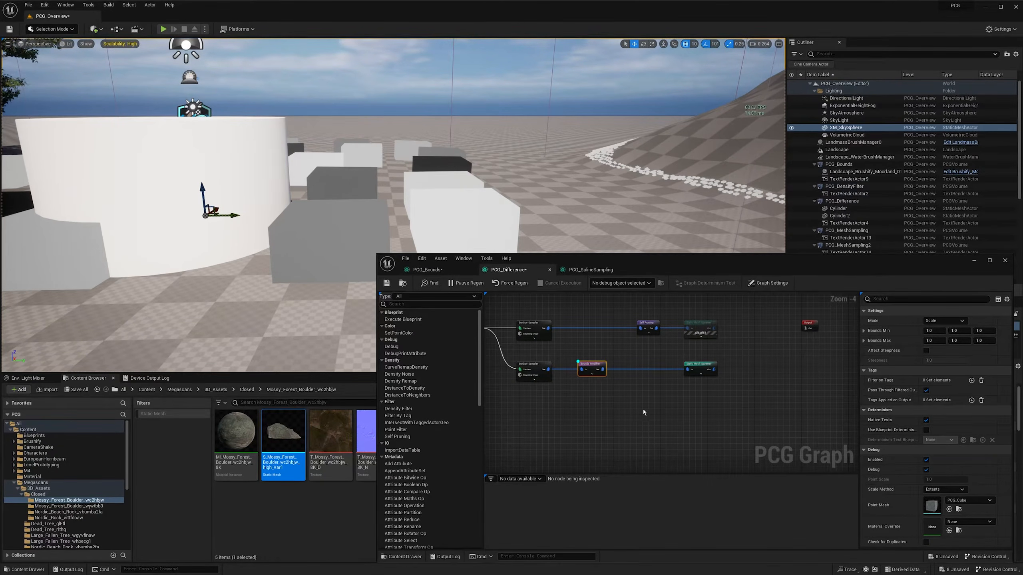
# - Set the X value of the Bounds Modifier's Bounds Min and Bounds Max to 0.6
pyautogui.moveTo(356, 250); pyautogui.dragTo(425, 276, button='right')
pyautogui.scroll(-1, 357, 250)
pyautogui.scroll(-1, 415, 276)
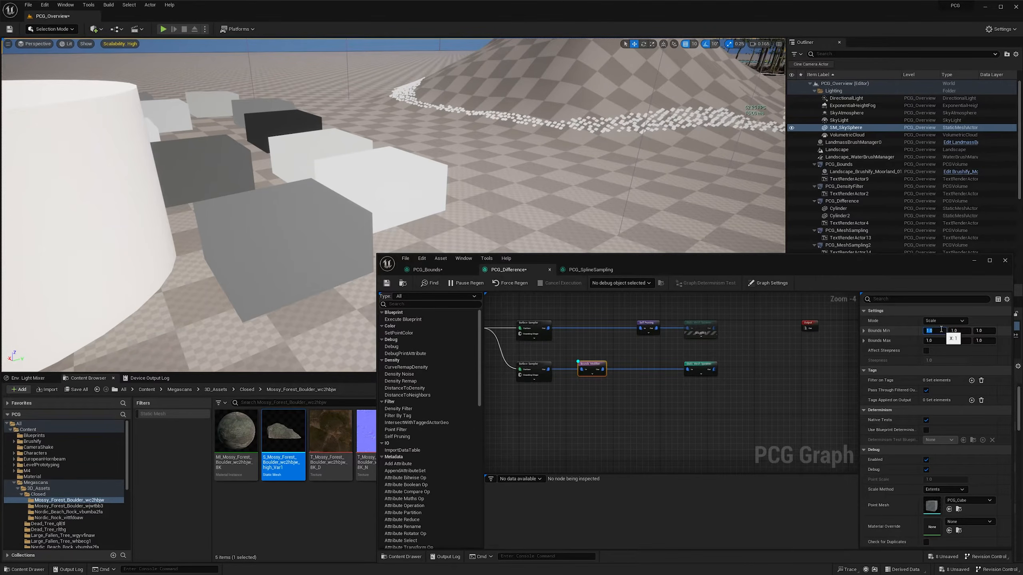
pyautogui.write('0.6')
pyautogui.press('Tab')
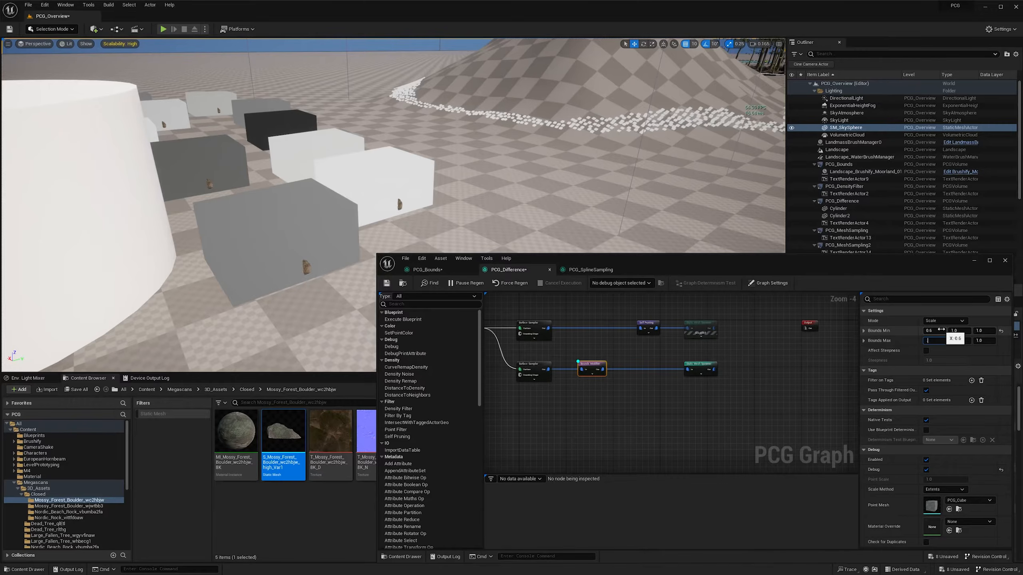
pyautogui.write('0.6')
pyautogui.press('Return')
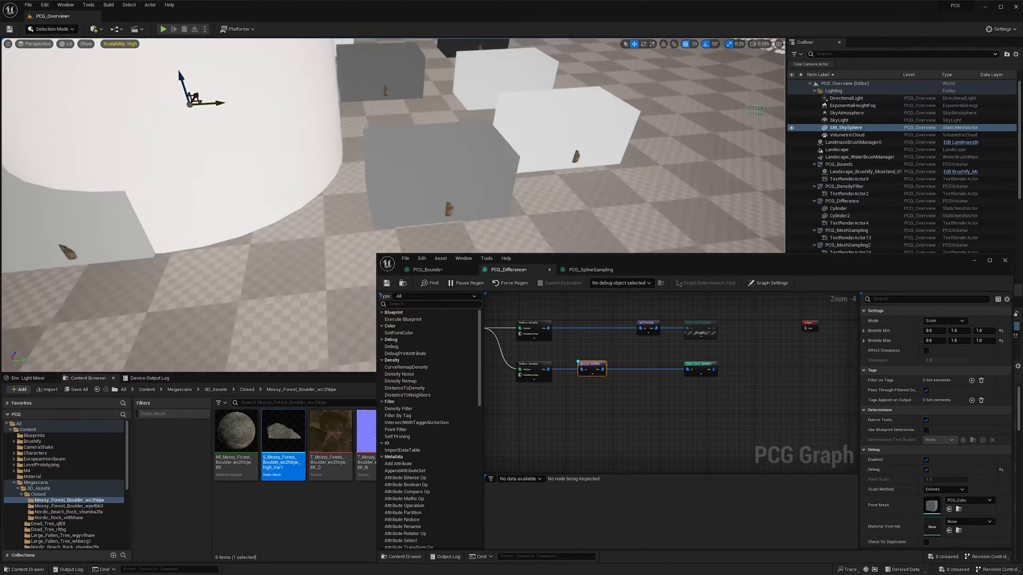
# - Set the Y value of the Bounds Modifier's Bounds Min and Bounds Max to 0.3
pyautogui.press('d')
pyautogui.scroll(2, 401, 209)
pyautogui.moveTo(401, 210); pyautogui.dragTo(354, 209, button='right')
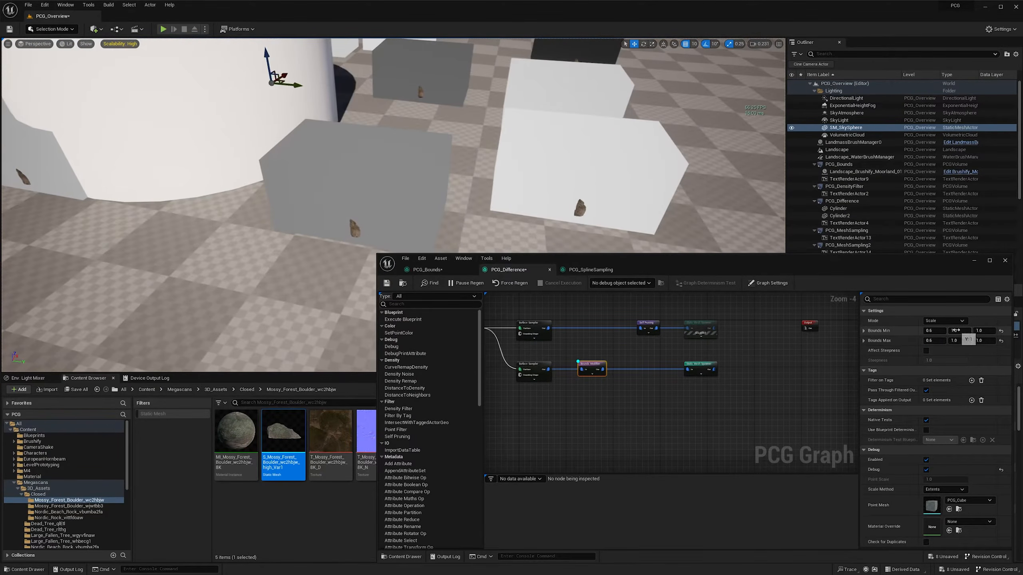
pyautogui.press('Tab')
pyautogui.press('Tab')
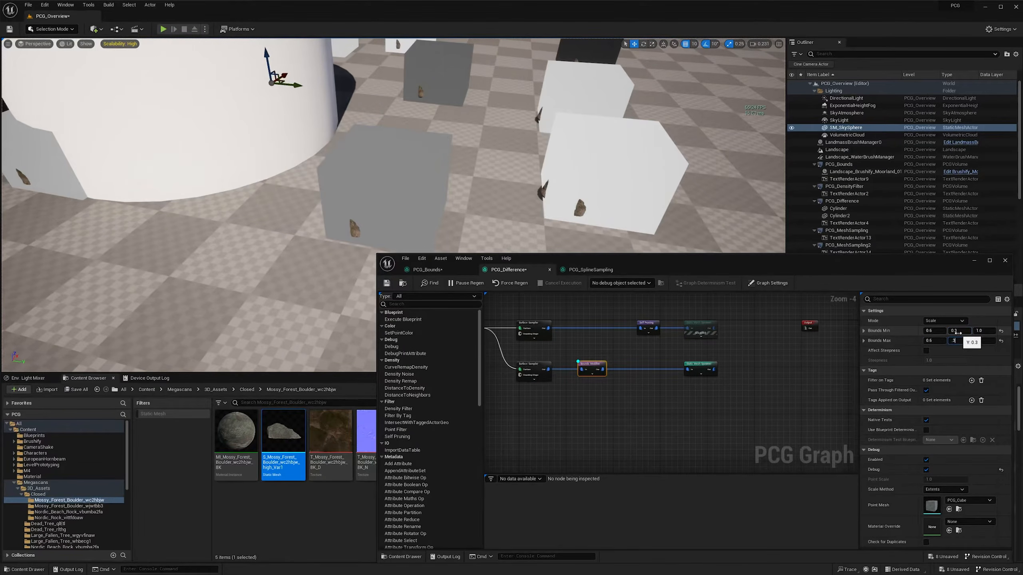
pyautogui.press('Return')
# - Set the Bounds Modifier's Bounds Min and Bounds Max to 0.65 on X and 0.35 on Y so the boxes enclose the boulders
pyautogui.press('d')
pyautogui.scroll(-2, 530, 107)
pyautogui.moveTo(530, 106); pyautogui.dragTo(430, 46, button='right')
pyautogui.press('d')
pyautogui.scroll(-1, 529, 107)
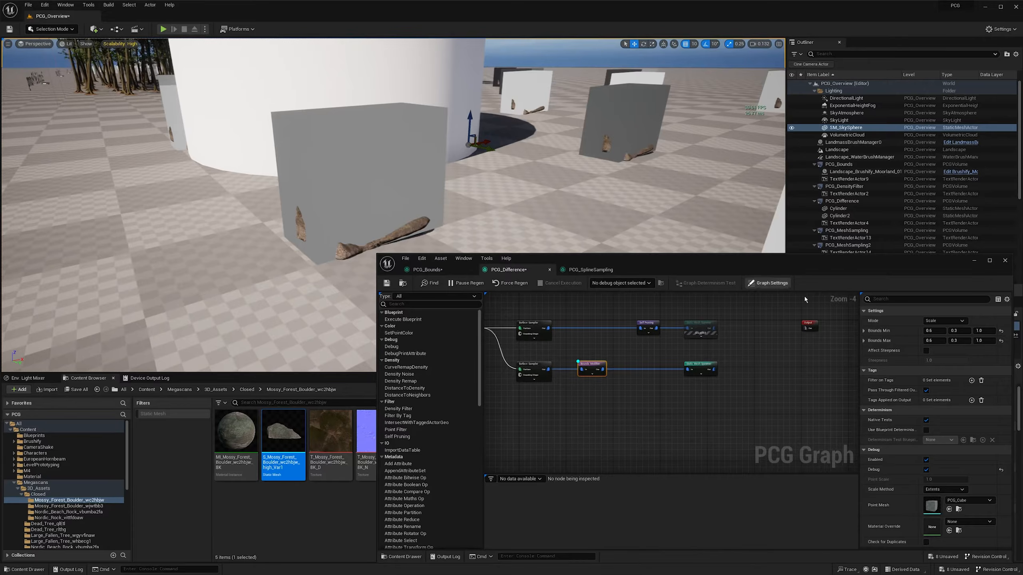
pyautogui.click(944, 331)
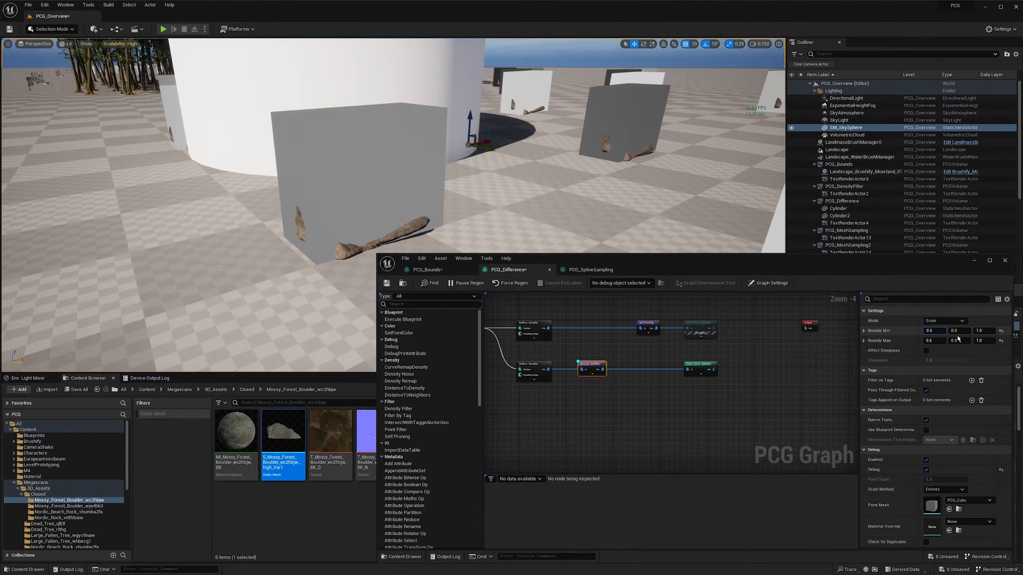
pyautogui.write('0.65')
pyautogui.press('Tab')
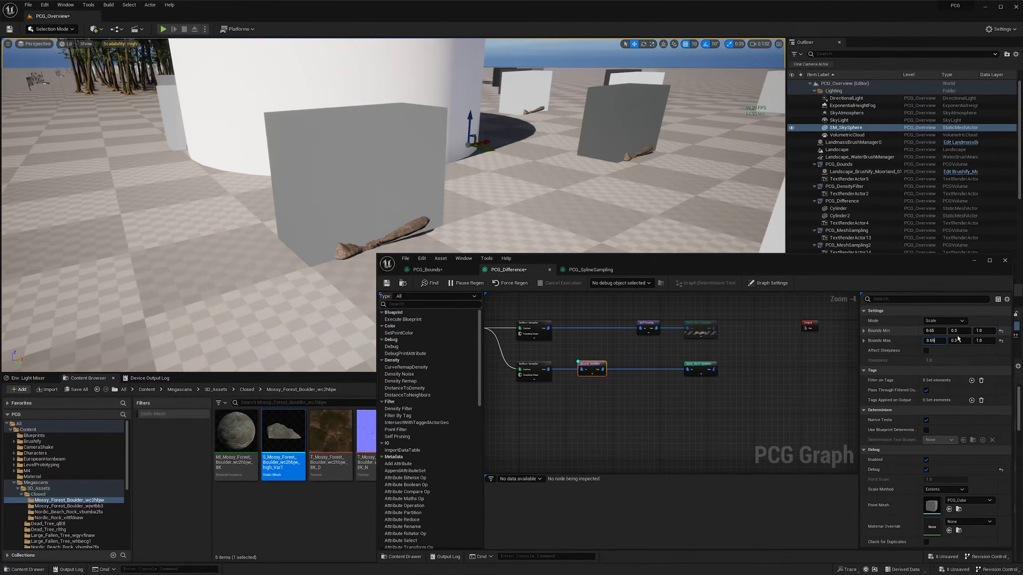
pyautogui.press('Tab')
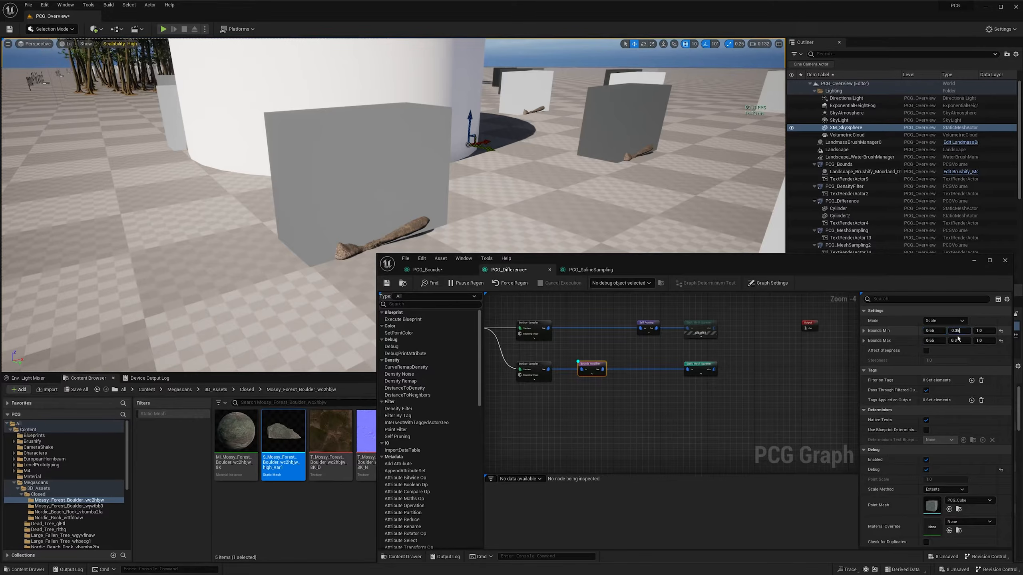
pyautogui.press('Tab')
pyautogui.write('0.35')
pyautogui.press('Return')
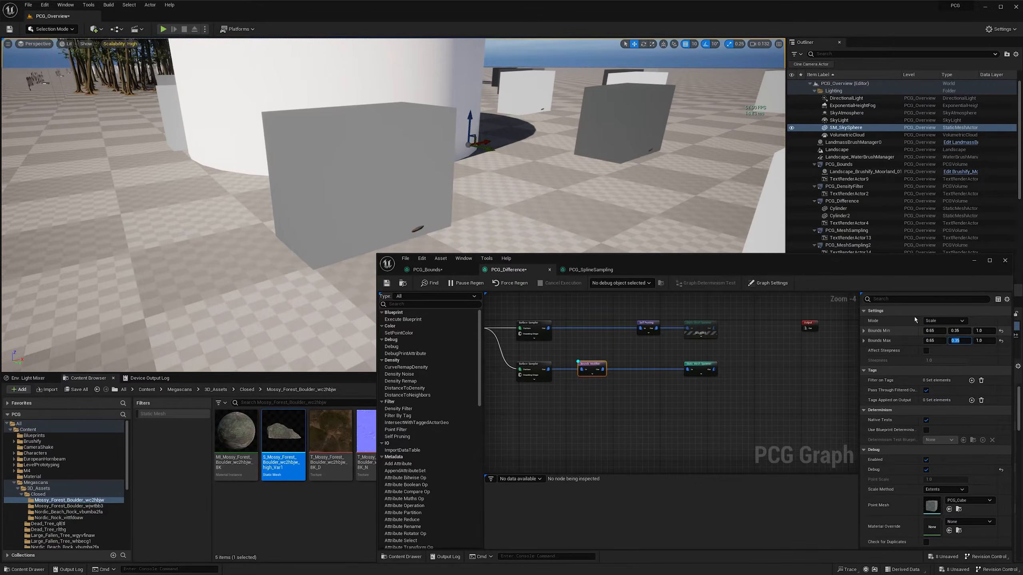
# - Examine from several angles how the adjusted debug boxes fit around the boulders near the cylinder
pyautogui.moveTo(564, 169); pyautogui.dragTo(668, 146, button='right')
pyautogui.press('s')
pyautogui.press('s')
pyautogui.scroll(1, 644, 139)
pyautogui.press('a')
pyautogui.press('w')
pyautogui.moveTo(504, 197); pyautogui.dragTo(487, 194, button='right')
pyautogui.press('d')
pyautogui.press('s')
pyautogui.moveTo(665, 383); pyautogui.dragTo(657, 382, button='right')
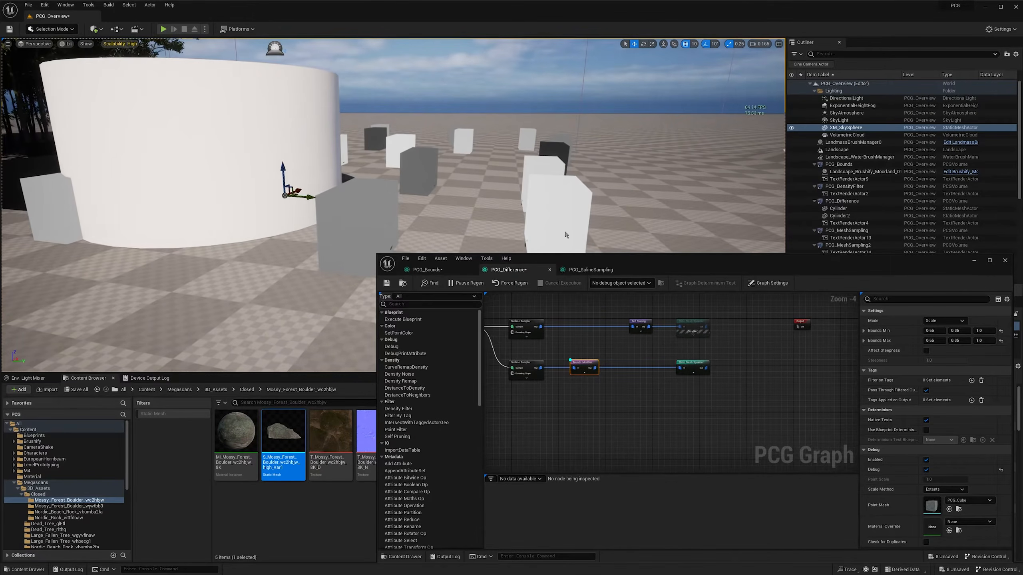
pyautogui.press('s')
pyautogui.moveTo(565, 232); pyautogui.dragTo(580, 235, button='right')
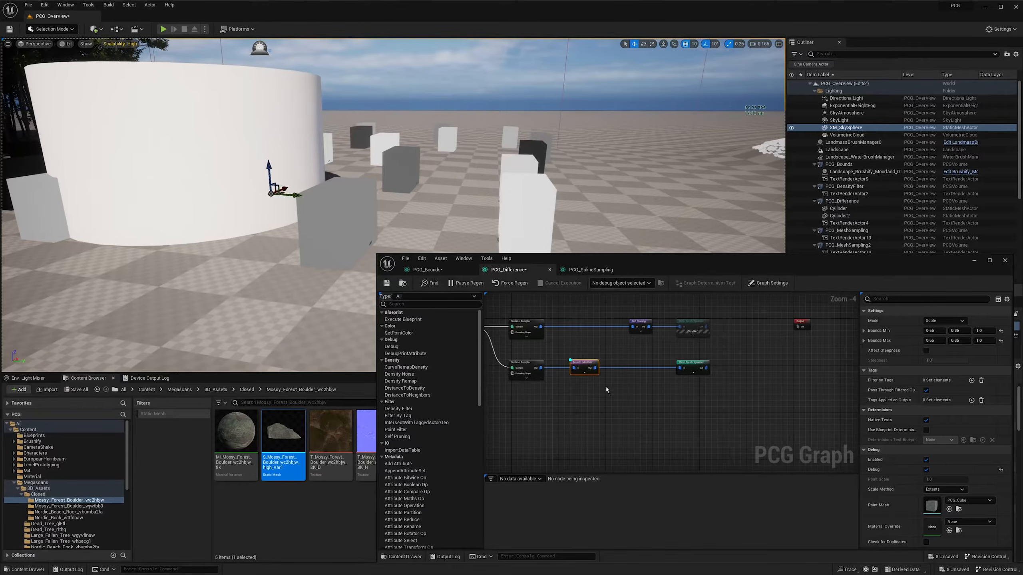
# - Turn off the debug display of the Bounds Modifier node and view the boulders around the cylinder
pyautogui.moveTo(382, 209)
pyautogui.mouseDown(button='right')
pyautogui.moveTo(397, 208)
pyautogui.moveTo(387, 207)
pyautogui.mouseUp(button='right')
pyautogui.press('s')
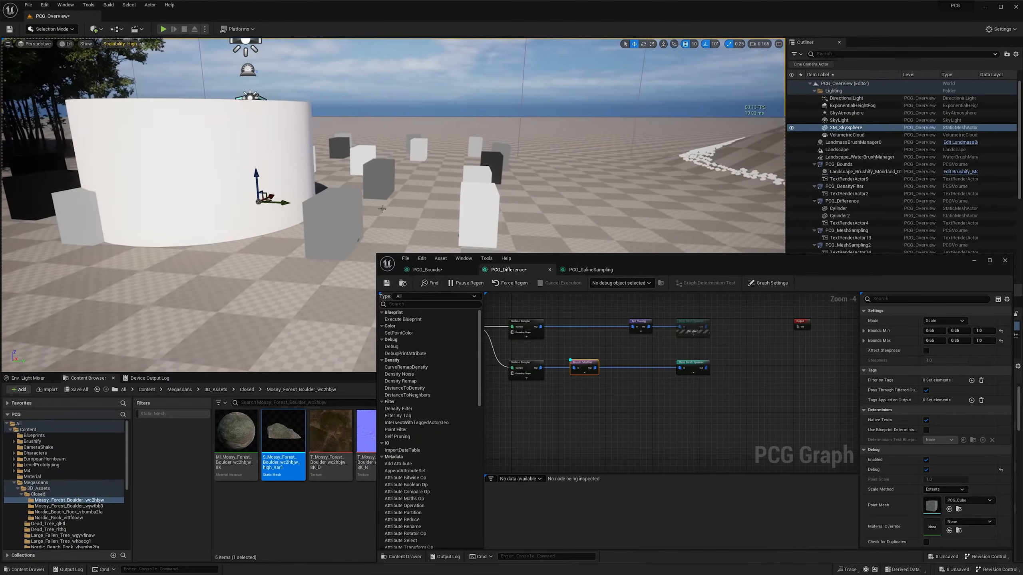
pyautogui.moveTo(582, 368); pyautogui.dragTo(581, 367)
pyautogui.press('d')
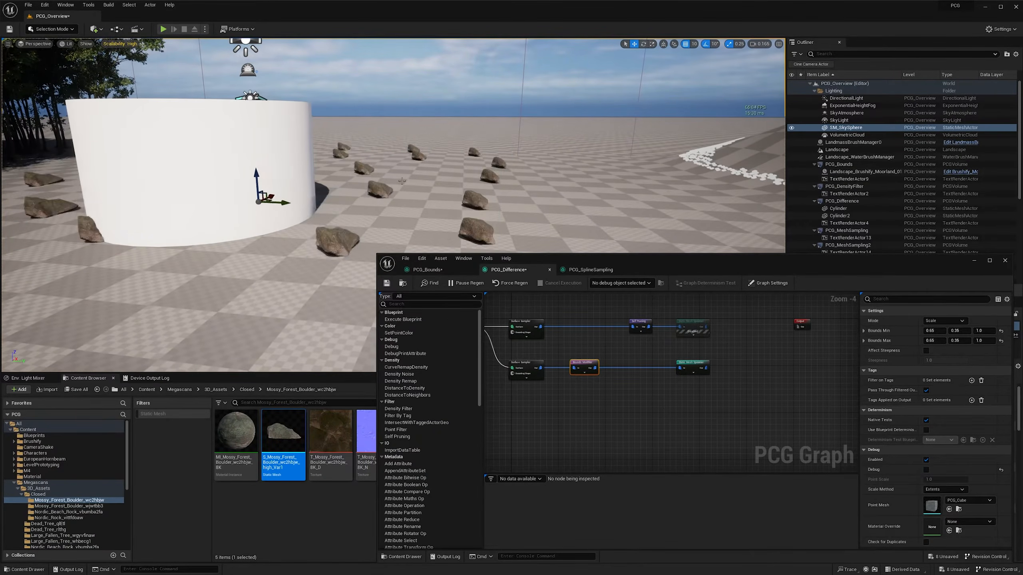
pyautogui.moveTo(455, 197); pyautogui.dragTo(443, 208, button='right')
pyautogui.press('w')
pyautogui.scroll(1, 447, 203)
pyautogui.press('e')
pyautogui.scroll(1, 443, 207)
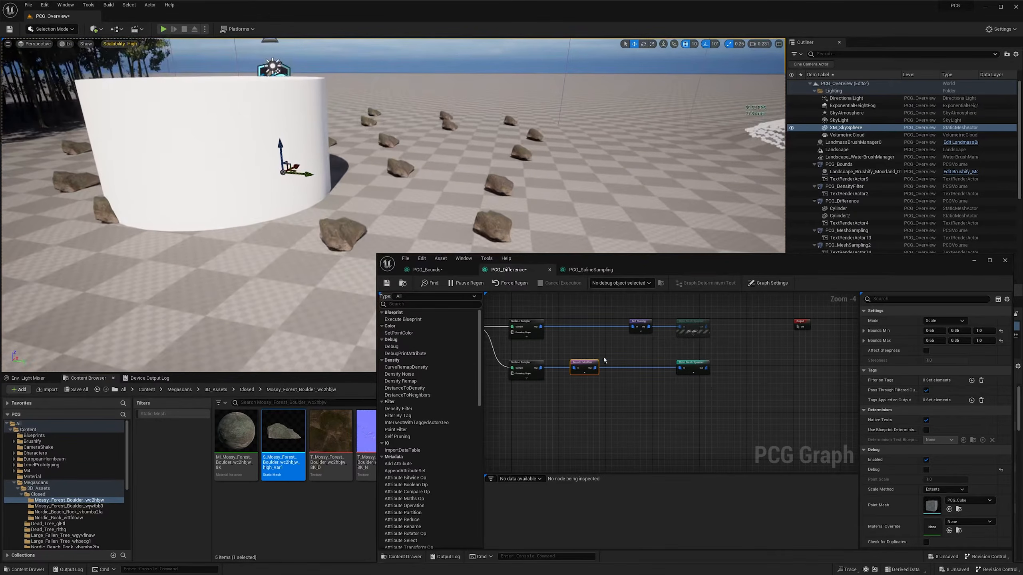
# - Add a Transform Points node to the boulder branch, between the Bounds Modifier and the Static Mesh Spawner
pyautogui.click(627, 385)
pyautogui.rightClick(630, 385)
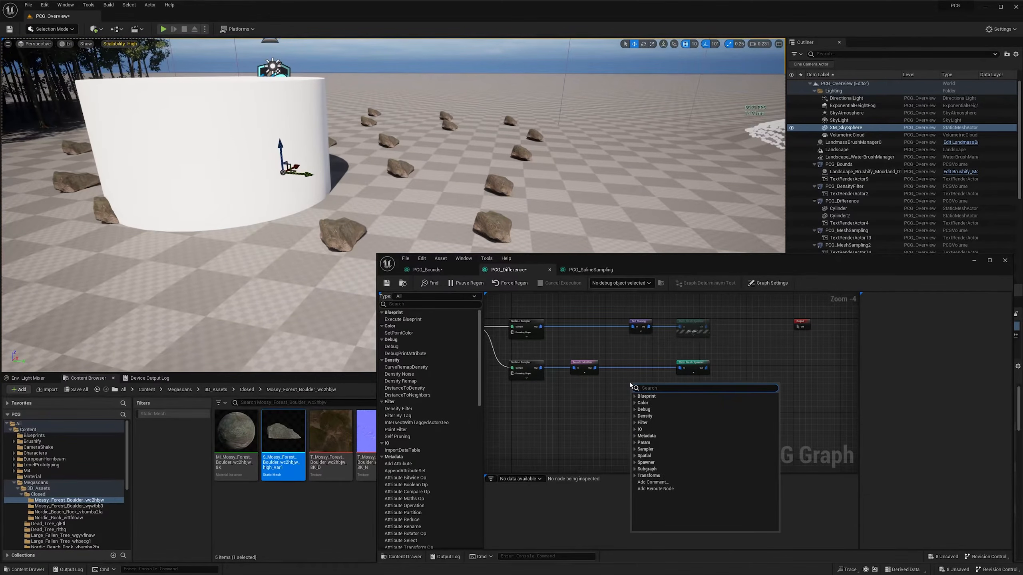
pyautogui.write('transfor')
pyautogui.press('Up')
pyautogui.press('Up')
pyautogui.press('Up')
pyautogui.press('Up')
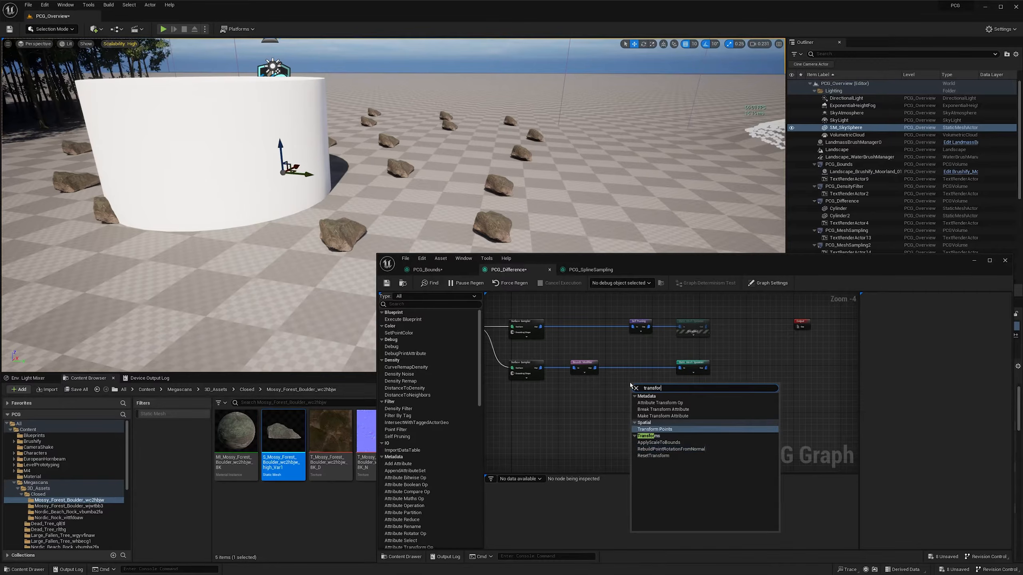
pyautogui.press('Return')
pyautogui.keyDown('ctrl'); pyautogui.moveTo(683, 367); pyautogui.dragTo(636, 367); pyautogui.keyUp('ctrl')
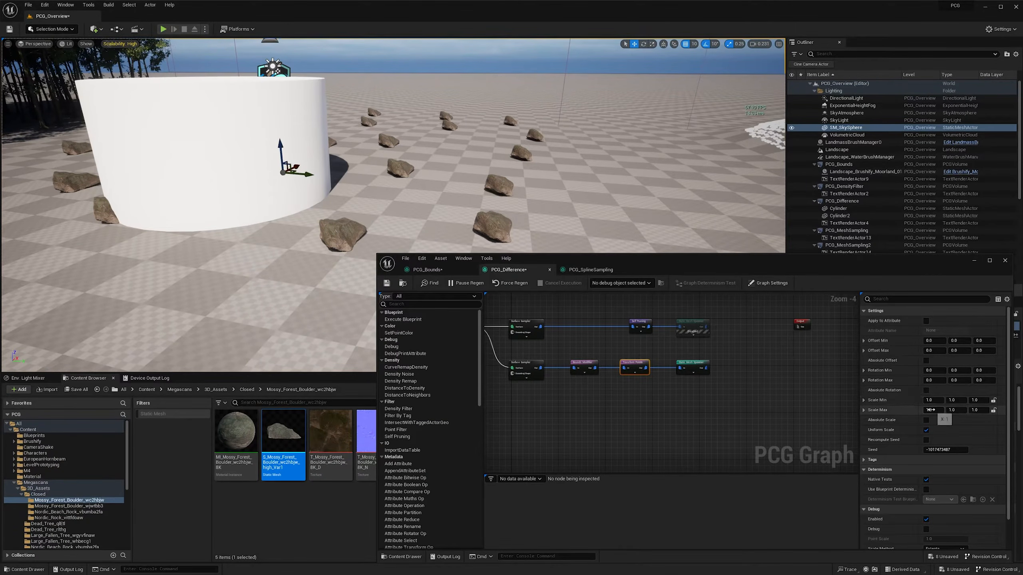
# - Set the Transform Points node's Scale Max to 3 so the boulders vary in size
pyautogui.write('3')
pyautogui.press('Return')
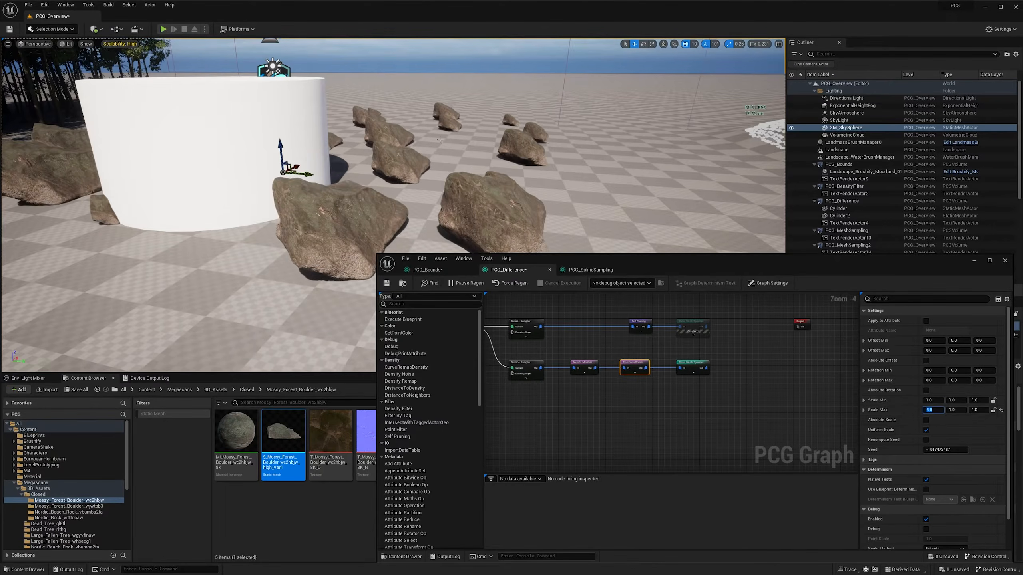
pyautogui.moveTo(576, 250); pyautogui.dragTo(561, 250, button='right')
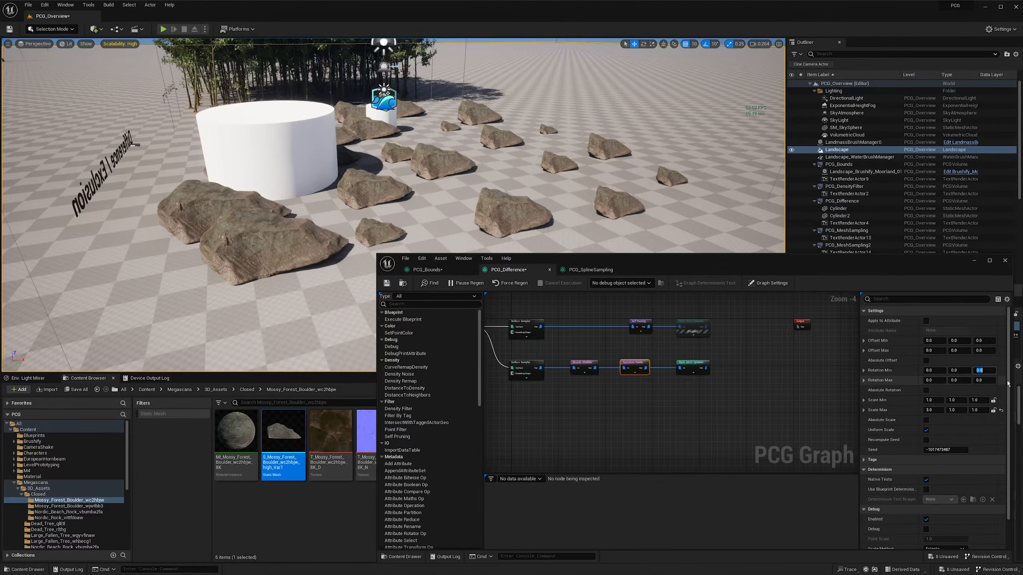
# - Set the Z value of the Transform Points node's Rotation Max to 360
pyautogui.press('Tab')
pyautogui.press('Tab')
pyautogui.press('Tab')
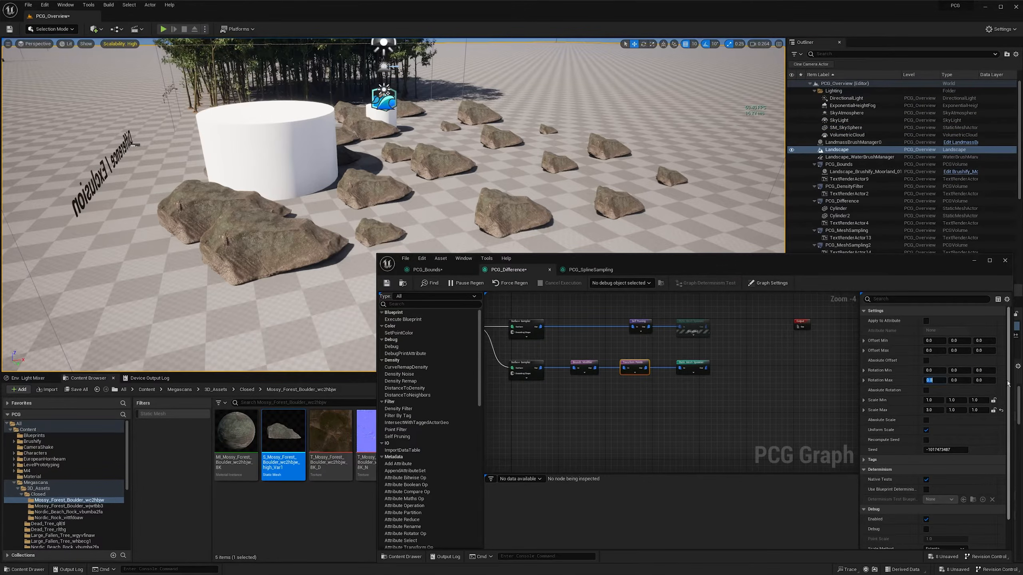
pyautogui.write('360')
pyautogui.press('Return')
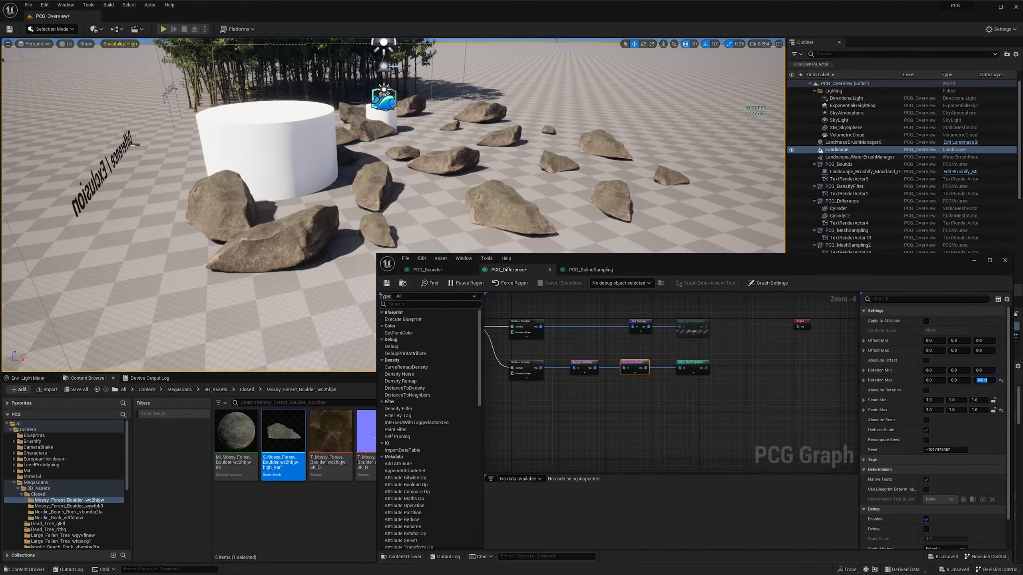
# - Re-enable the tree branch's Static Mesh Spawner and inspect how the trees overlap the boulders
pyautogui.click(694, 328)
pyautogui.press('e')
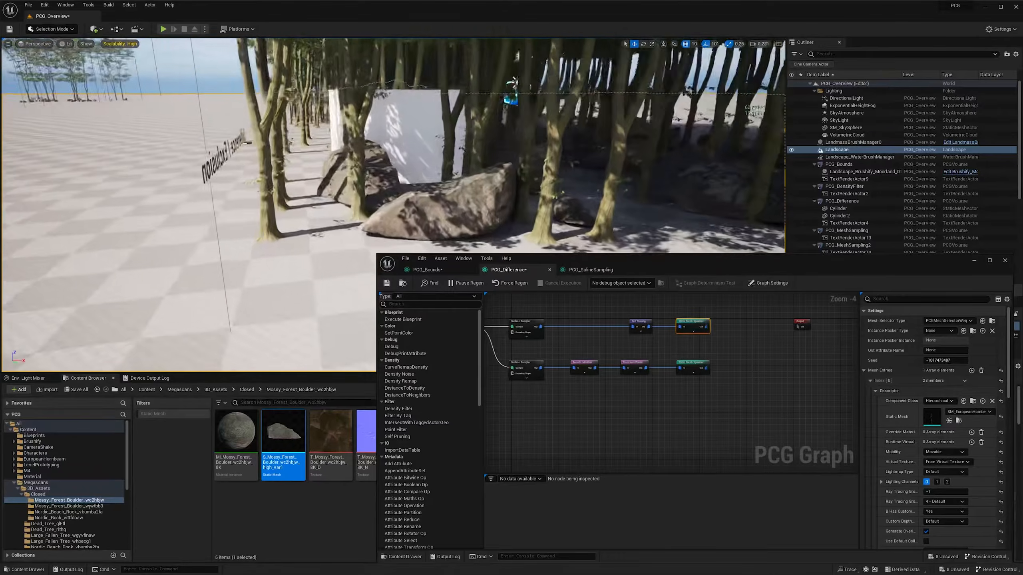
pyautogui.scroll(-1, 393, 204)
pyautogui.moveTo(393, 205); pyautogui.dragTo(348, 193, button='right')
pyautogui.scroll(1, 487, 189)
pyautogui.click(647, 344)
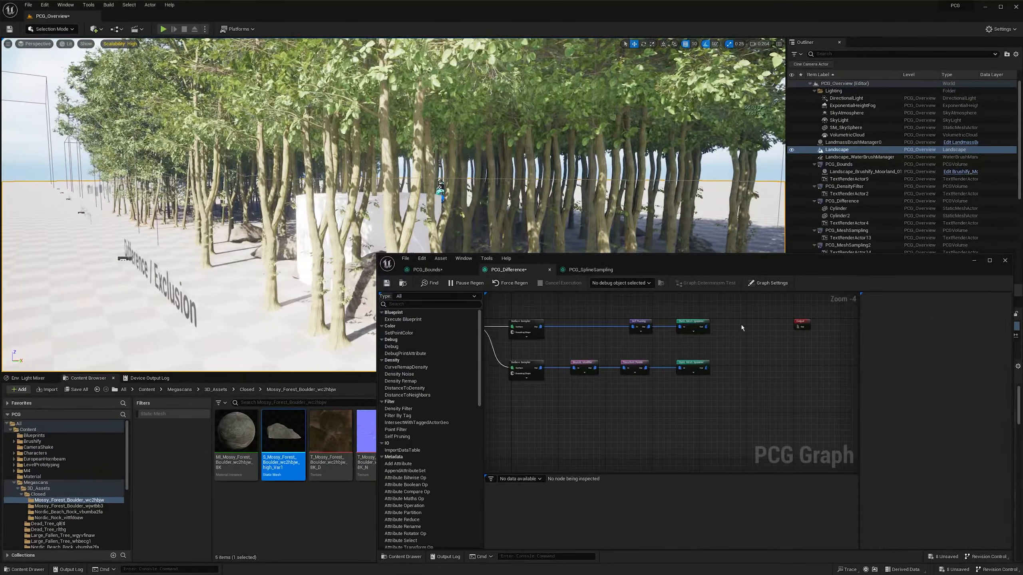
# - Shift both Static Mesh Spawners to make room and insert a Difference node between Self Pruning and the tree spawner
pyautogui.moveTo(662, 310); pyautogui.dragTo(724, 384)
pyautogui.moveTo(698, 323); pyautogui.dragTo(748, 324)
pyautogui.rightClick(689, 341)
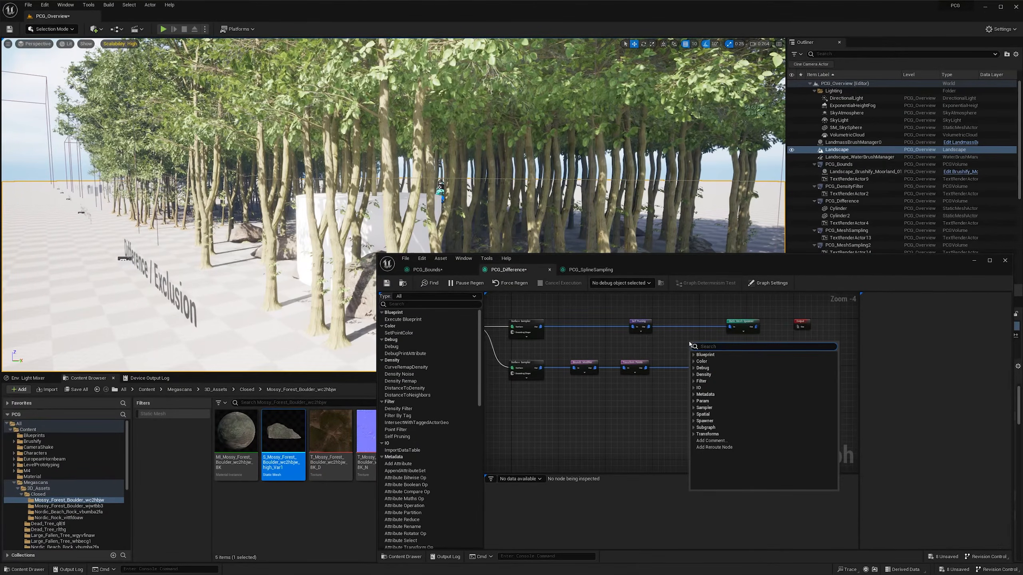
pyautogui.write('dif')
pyautogui.press('Return')
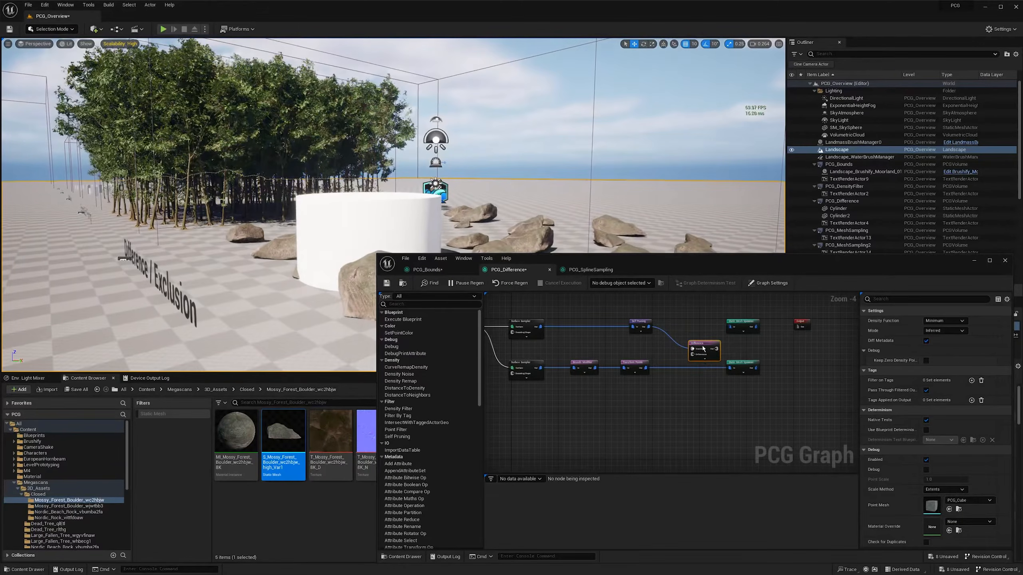
pyautogui.moveTo(704, 348); pyautogui.dragTo(688, 325)
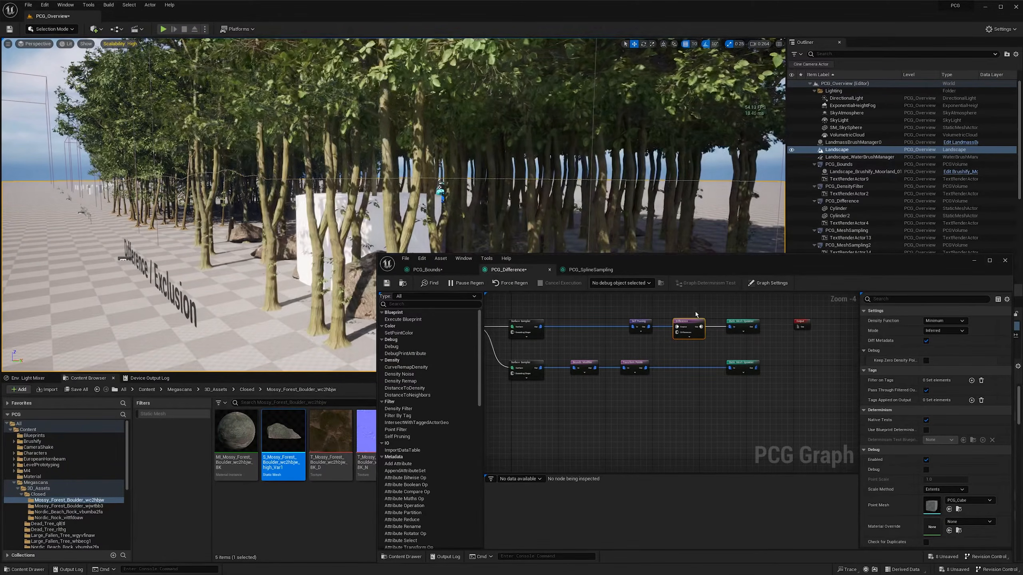
# - Set the Difference node's Density Function to Binary and connect the Transform Points output to its Differences input
pyautogui.click(933, 323)
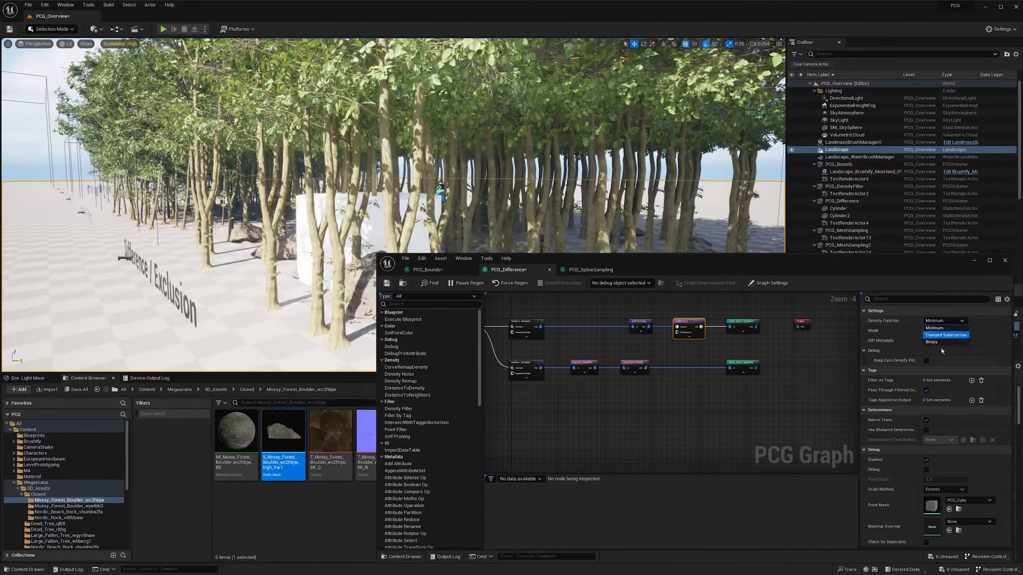
pyautogui.click(940, 342)
pyautogui.moveTo(668, 358); pyautogui.dragTo(596, 344, button='right')
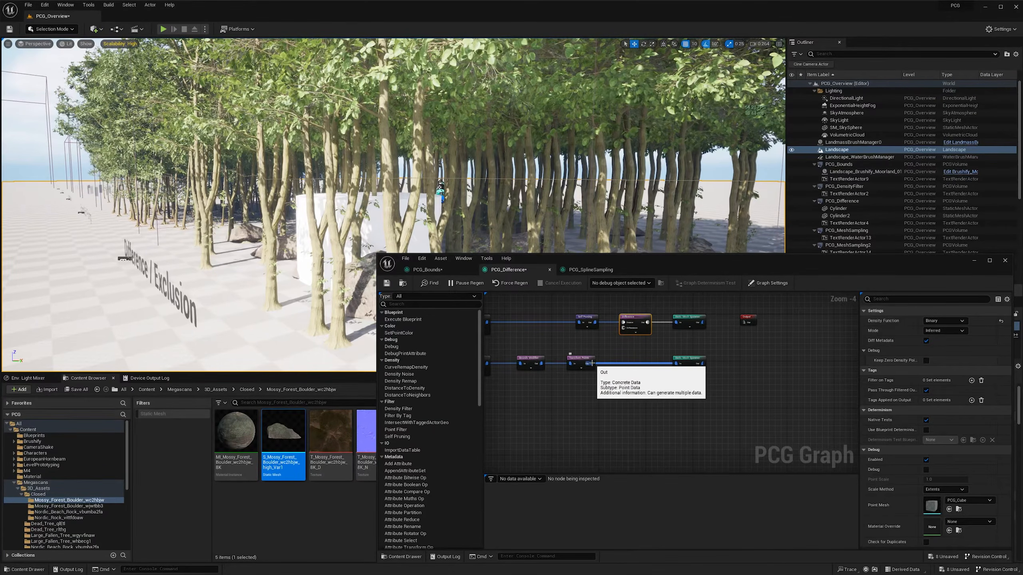
pyautogui.moveTo(592, 364); pyautogui.dragTo(623, 331)
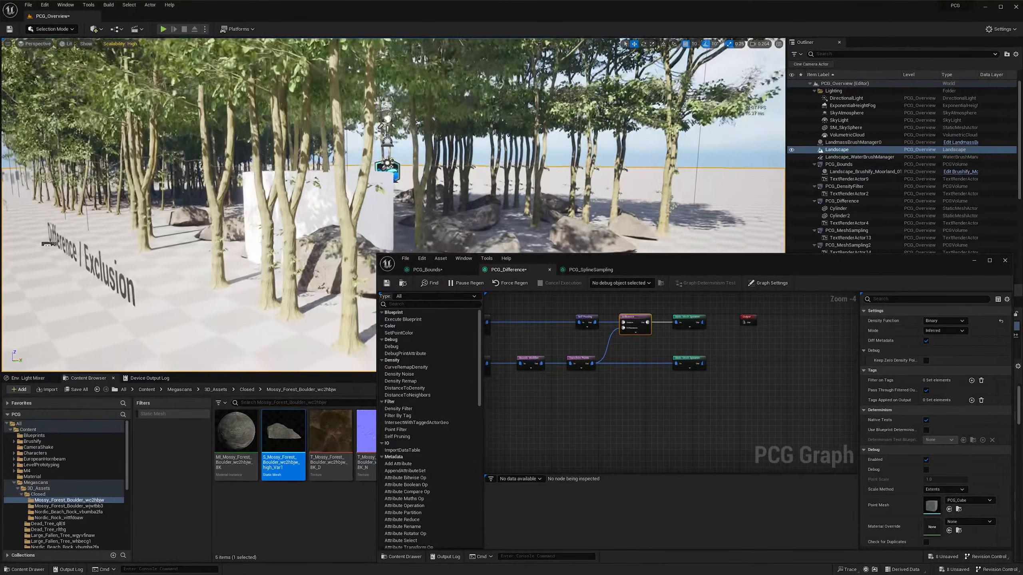
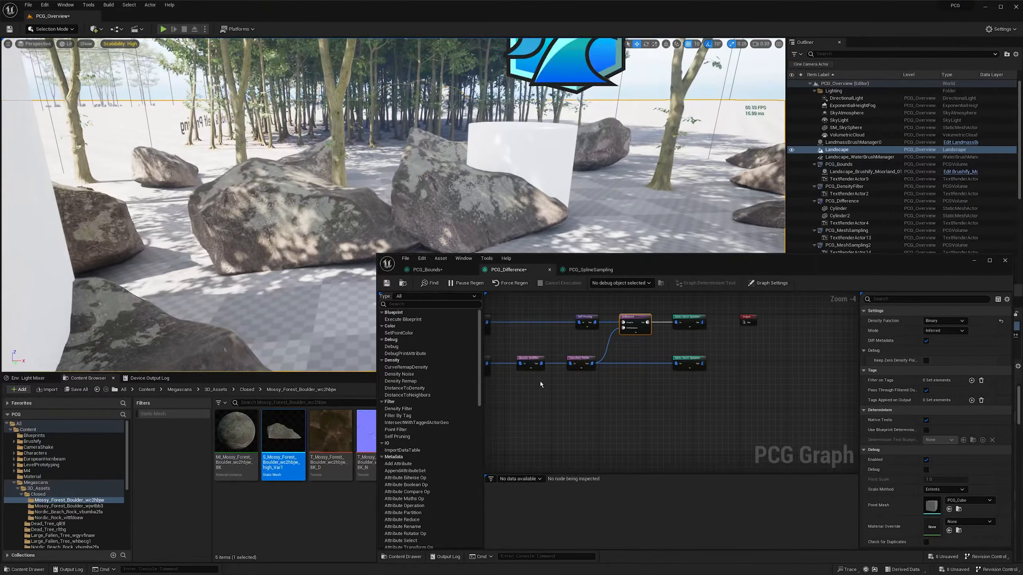
# - Change the Seed of the boulder branch's Surface Sampler and inspect the new boulder and tree layout around the cylinders
pyautogui.moveTo(541, 384); pyautogui.dragTo(583, 380, button='right')
pyautogui.click(516, 359)
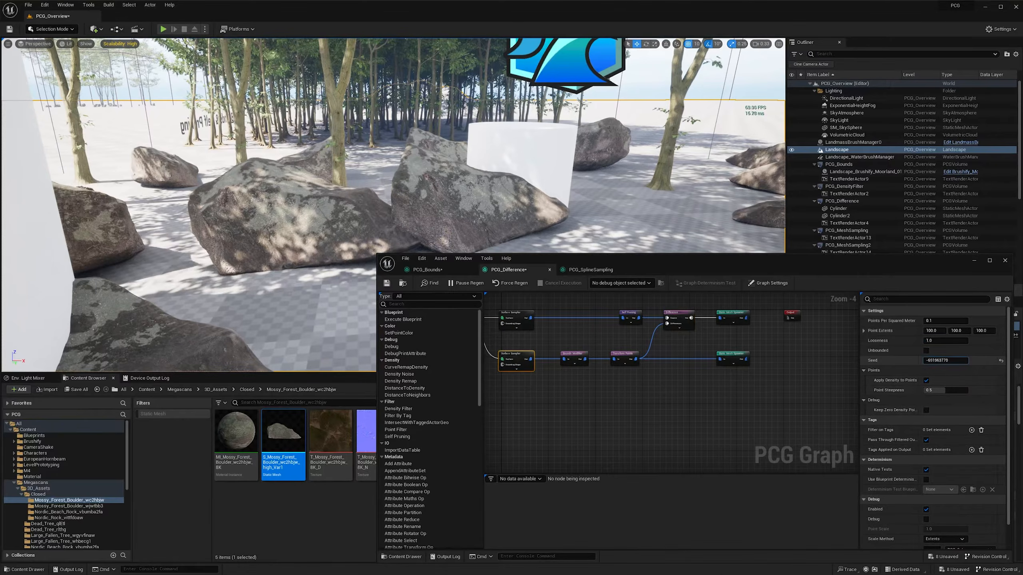
pyautogui.moveTo(945, 361); pyautogui.dragTo(952, 361)
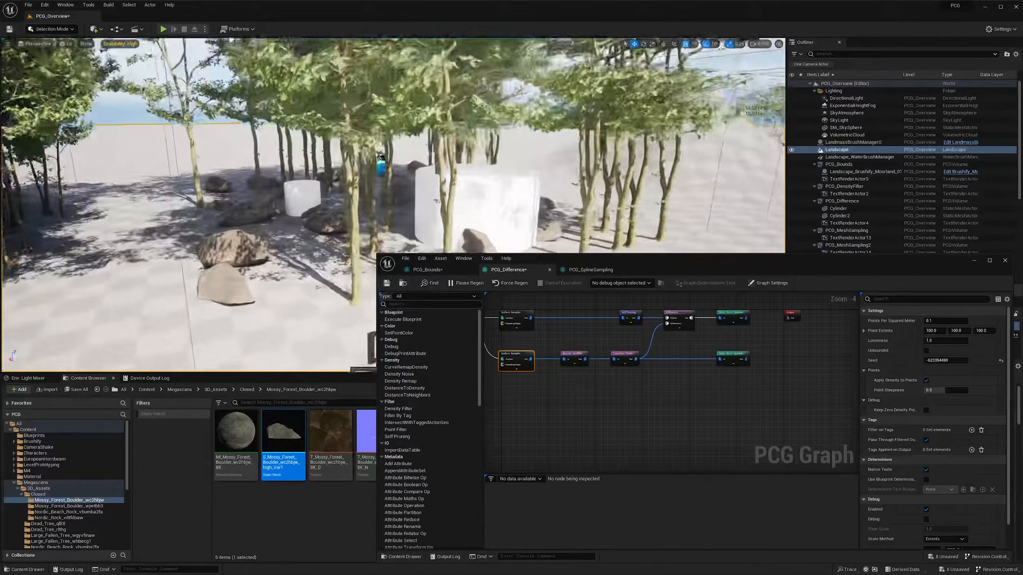
pyautogui.press('a')
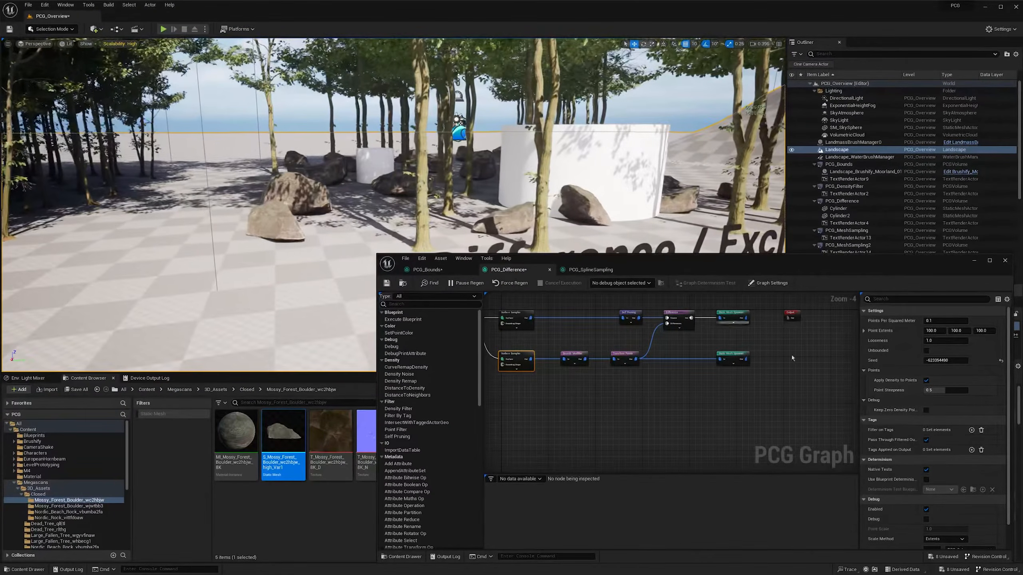
pyautogui.moveTo(698, 383); pyautogui.dragTo(684, 385, button='right')
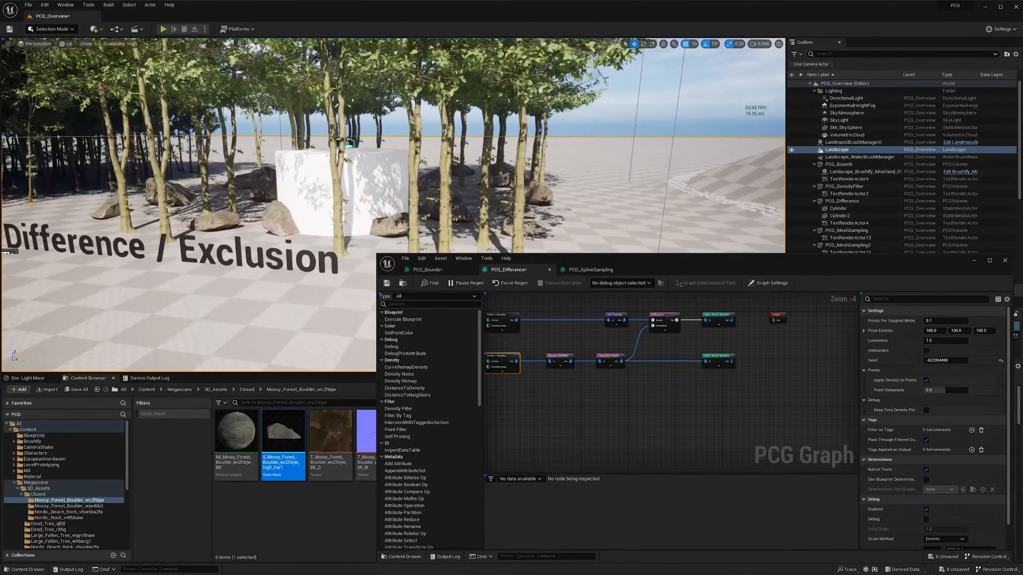
# - Select the large cylinder in the scene and add a Get Actor Data node below the boulder branch of the graph
pyautogui.press('d')
pyautogui.moveTo(384, 202); pyautogui.dragTo(326, 197, button='right')
pyautogui.click(361, 201)
pyautogui.press('w')
pyautogui.press('a')
pyautogui.scroll(-1, 363, 196)
pyautogui.press('s')
pyautogui.rightClick(530, 404)
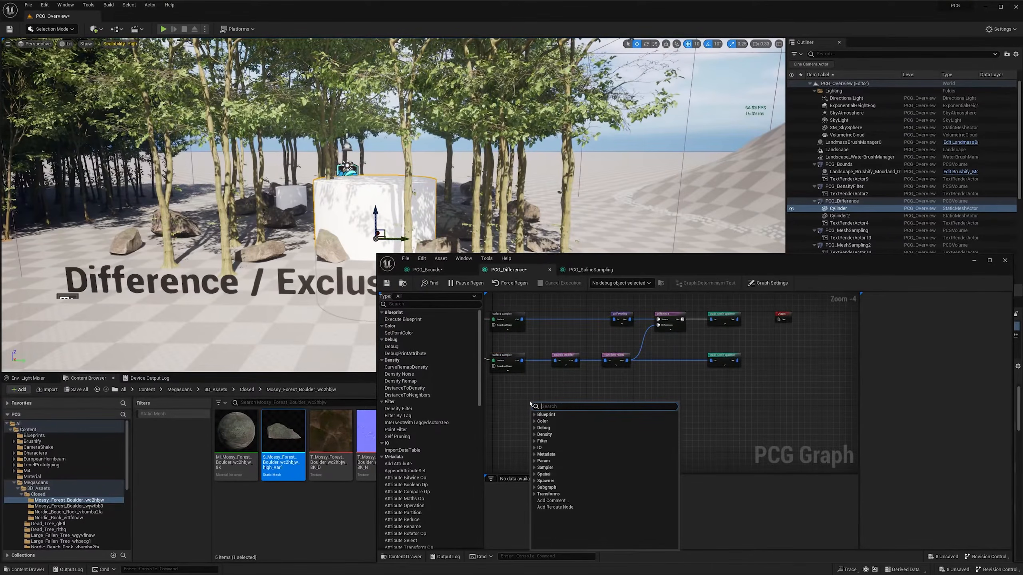
pyautogui.write('get')
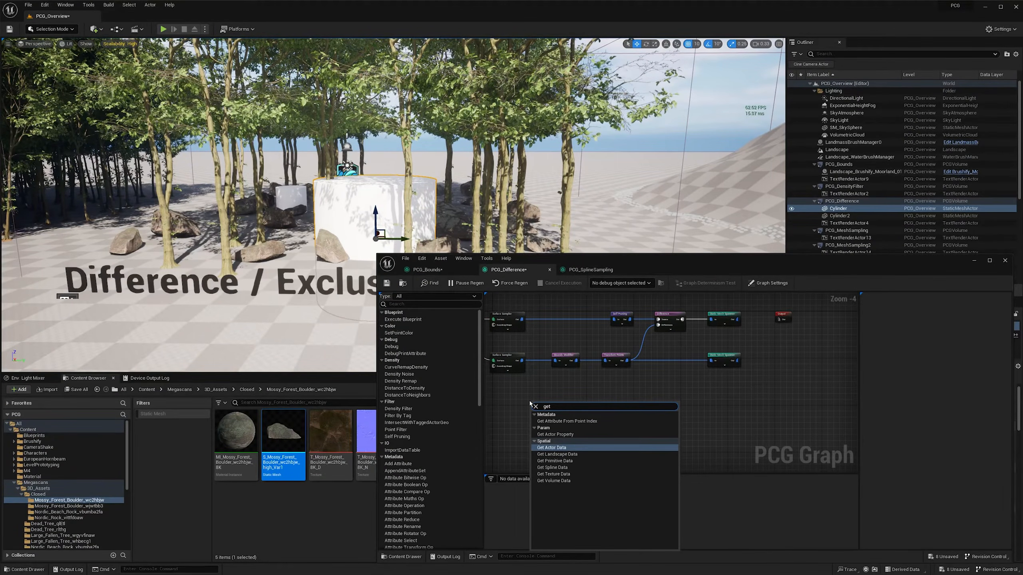
pyautogui.press('Return')
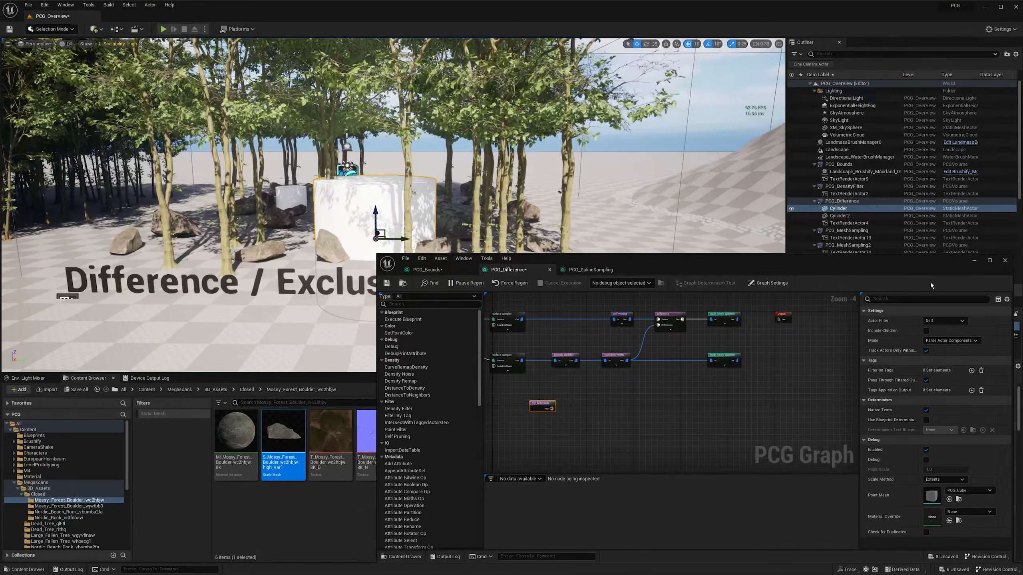
# - Minimize the graph window and examine the Cylinder and Cylinder2 actors nested under the PCG_Difference volume
pyautogui.click(974, 260)
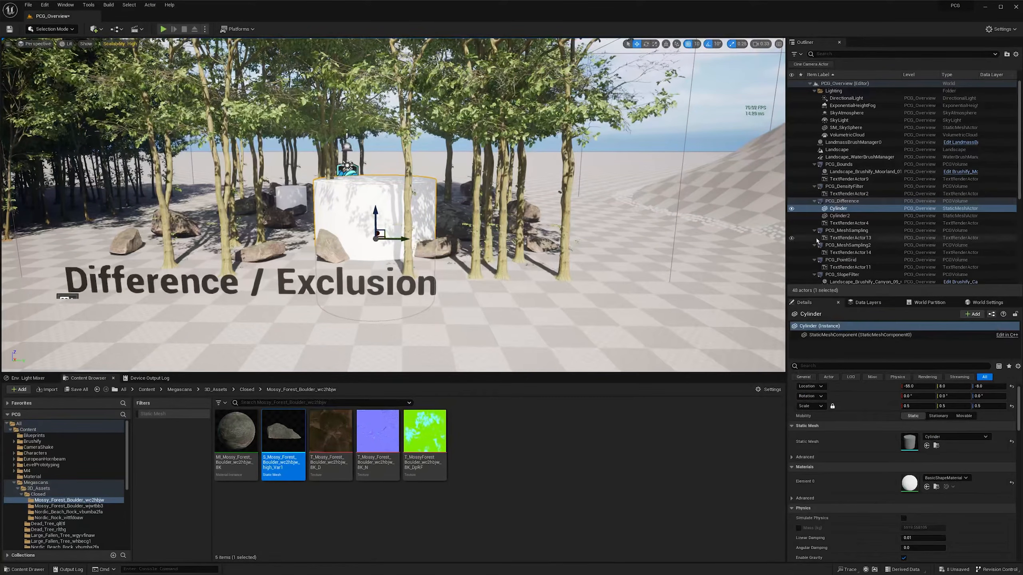
pyautogui.click(835, 218)
pyautogui.click(838, 209)
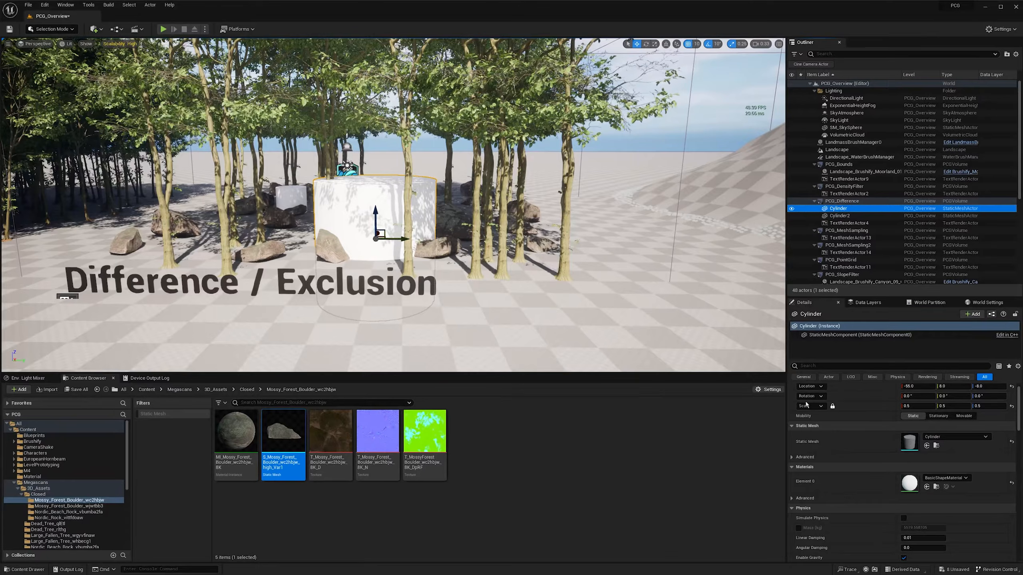
pyautogui.click(845, 218)
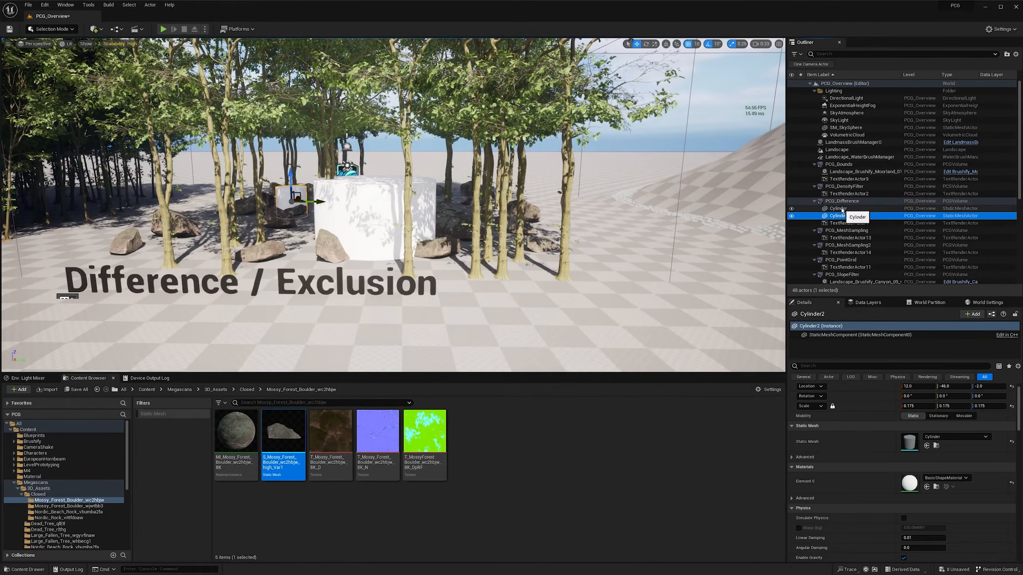
pyautogui.click(840, 208)
pyautogui.click(840, 201)
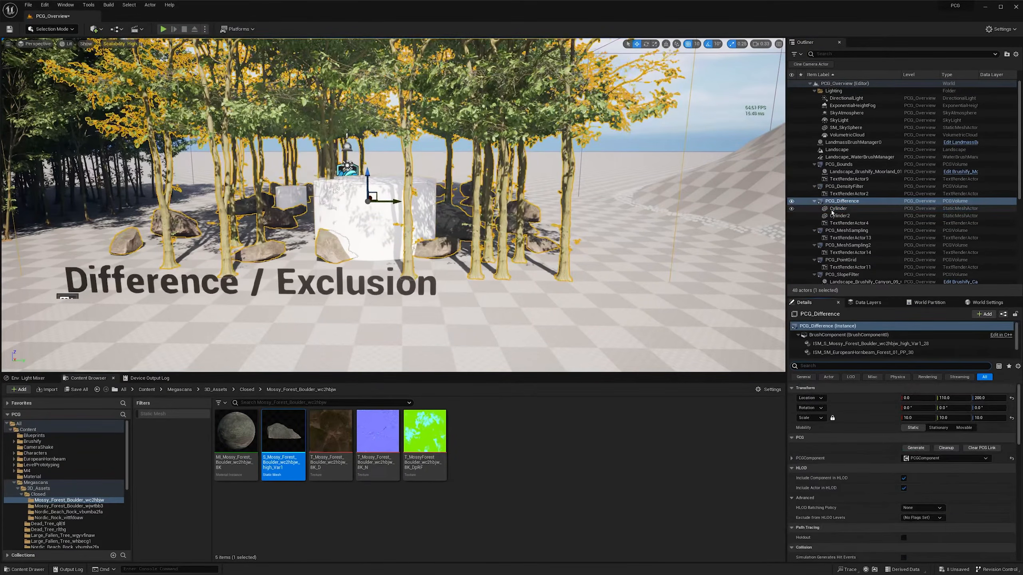
pyautogui.click(833, 209)
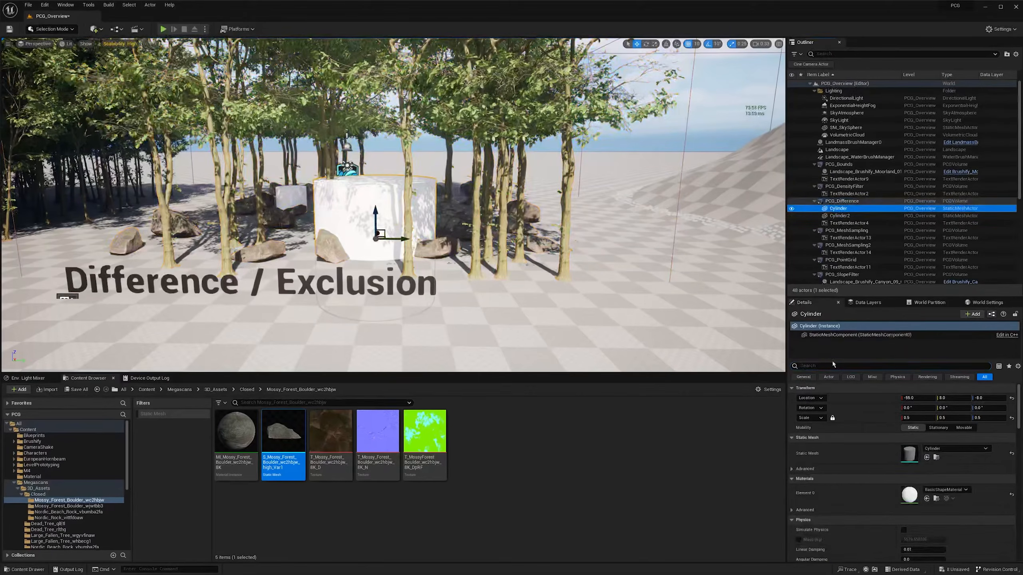
# - Filter Cylinder's details by "tag", copy its PCG_Exclusion actor tag, and check the tag on Cylinder2
pyautogui.click(812, 365)
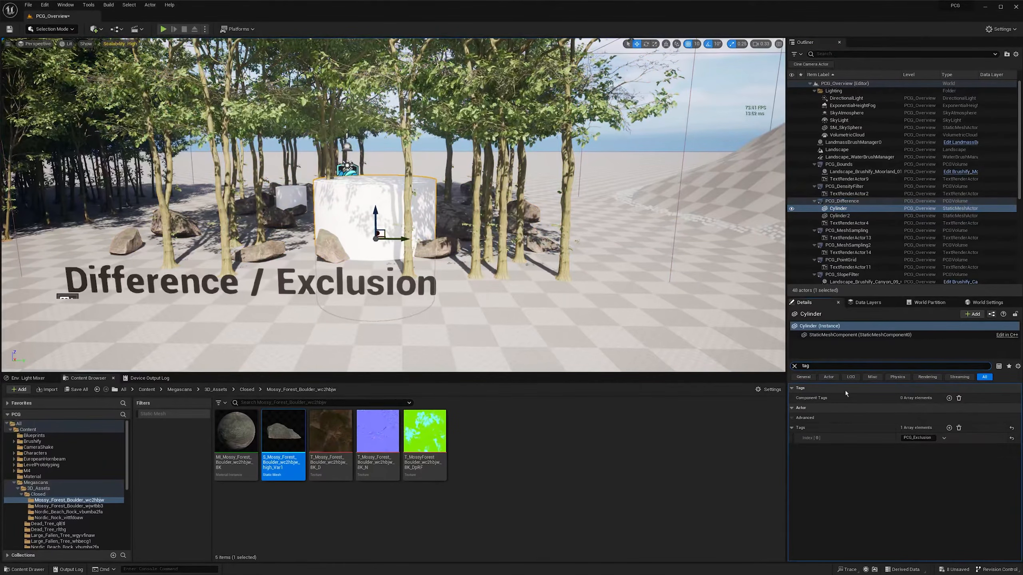
pyautogui.click(918, 438)
pyautogui.hotkey('ctrl', 'c')
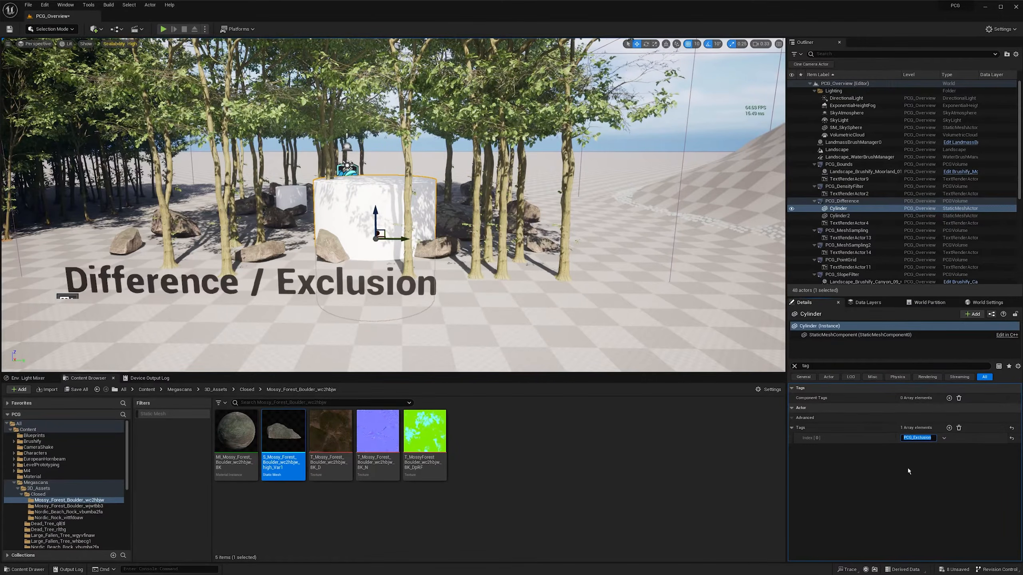
pyautogui.click(839, 216)
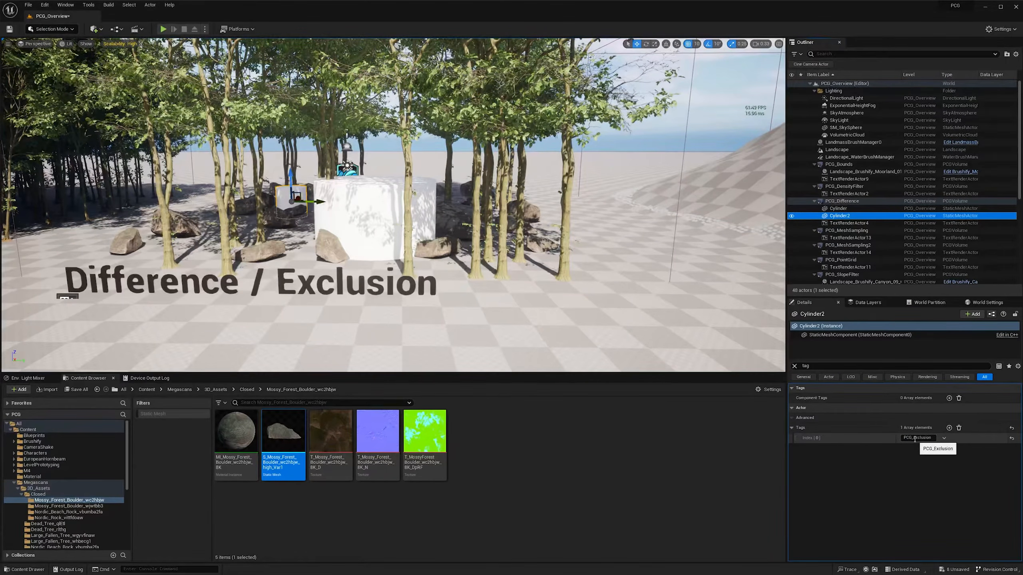
# - Configure Get Actor Data to select All World Actors by the tag PCG_Exclusion, with Select Multiple enabled
pyautogui.hotkey('alt', 'Tab')
pyautogui.moveTo(593, 397); pyautogui.dragTo(519, 428)
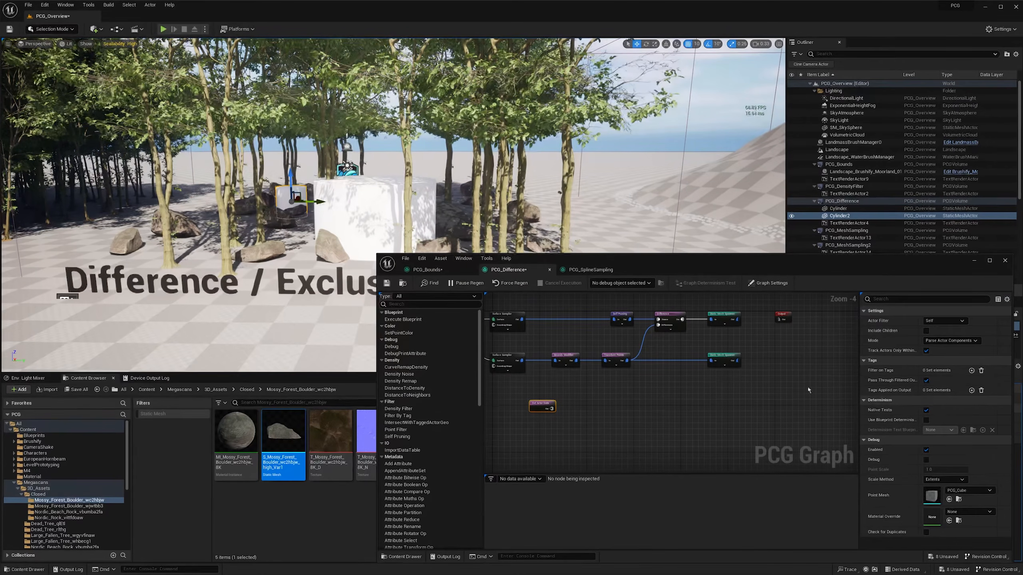
pyautogui.click(941, 322)
pyautogui.click(945, 347)
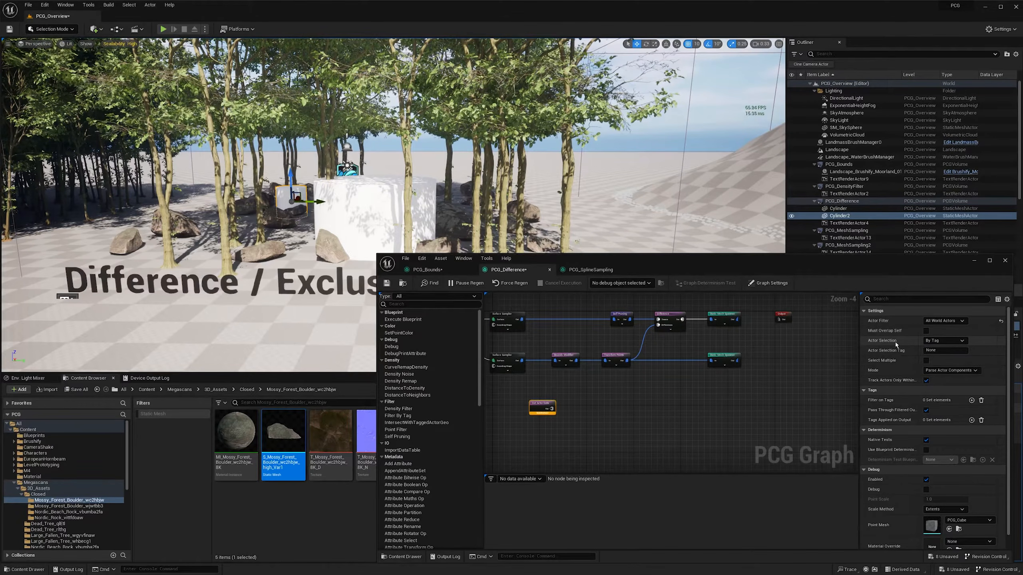
pyautogui.click(941, 350)
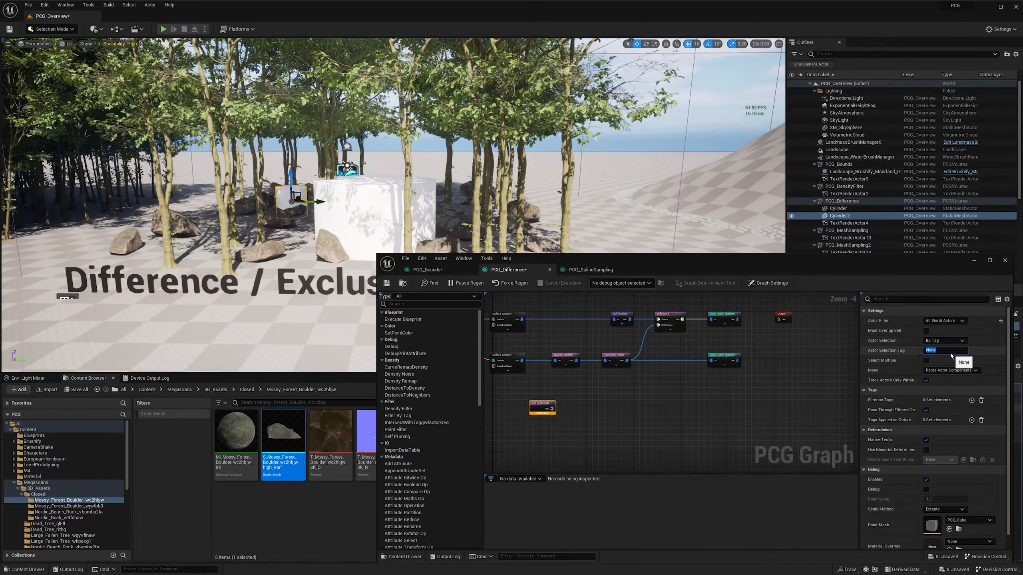
pyautogui.hotkey('ctrl', 'v')
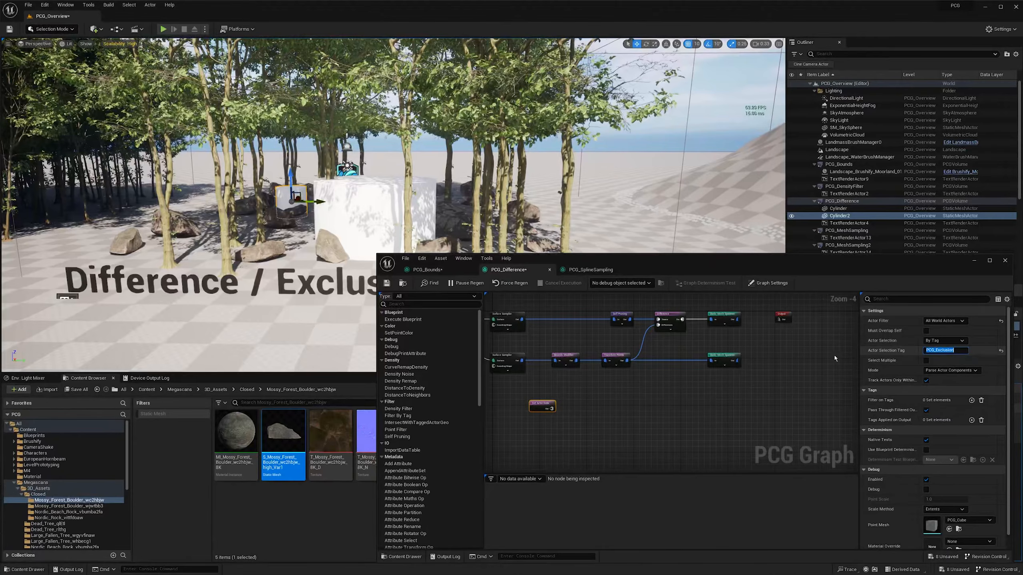
pyautogui.press('Return')
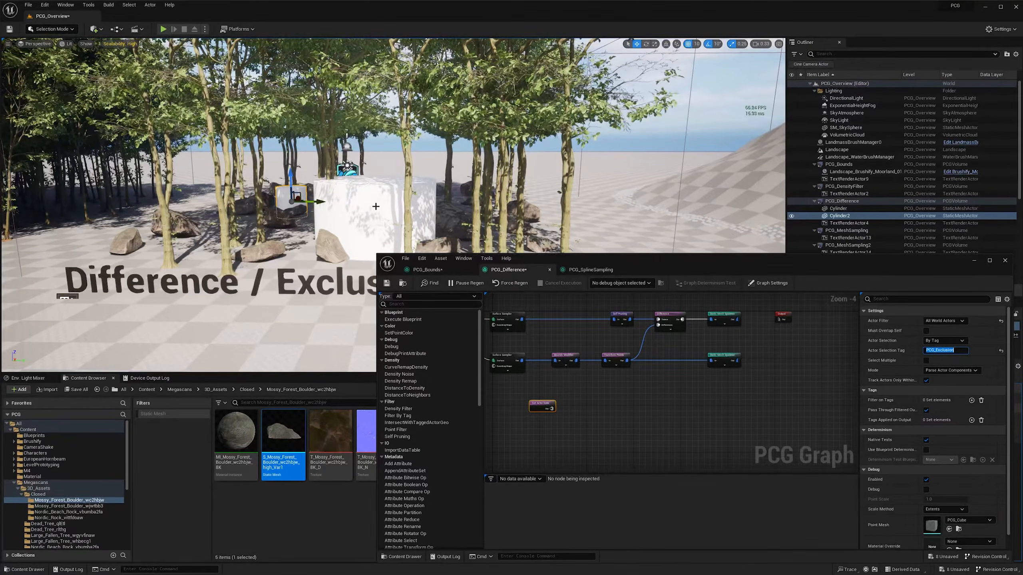
pyautogui.click(926, 361)
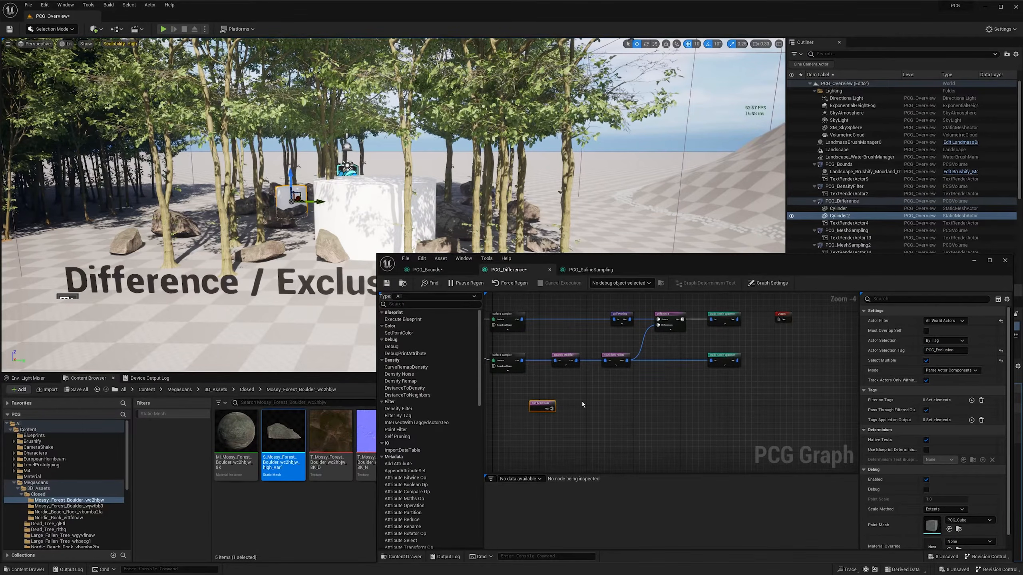
# - Move the Get Actor Data node closer to the Difference node and connect its output to the Differences input
pyautogui.moveTo(582, 403); pyautogui.dragTo(579, 402, button='right')
pyautogui.moveTo(546, 409); pyautogui.dragTo(624, 407)
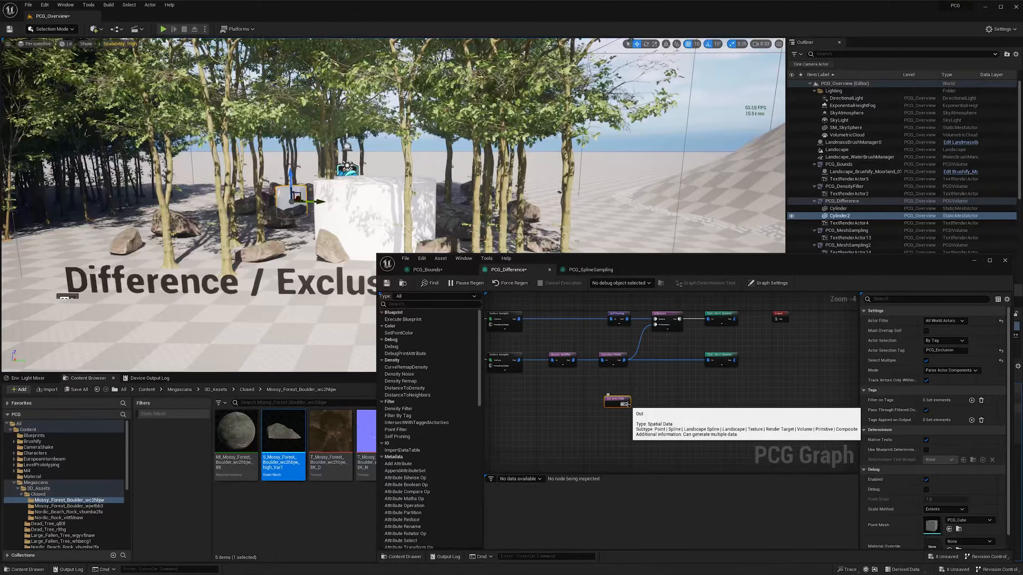
pyautogui.moveTo(627, 404); pyautogui.dragTo(656, 325)
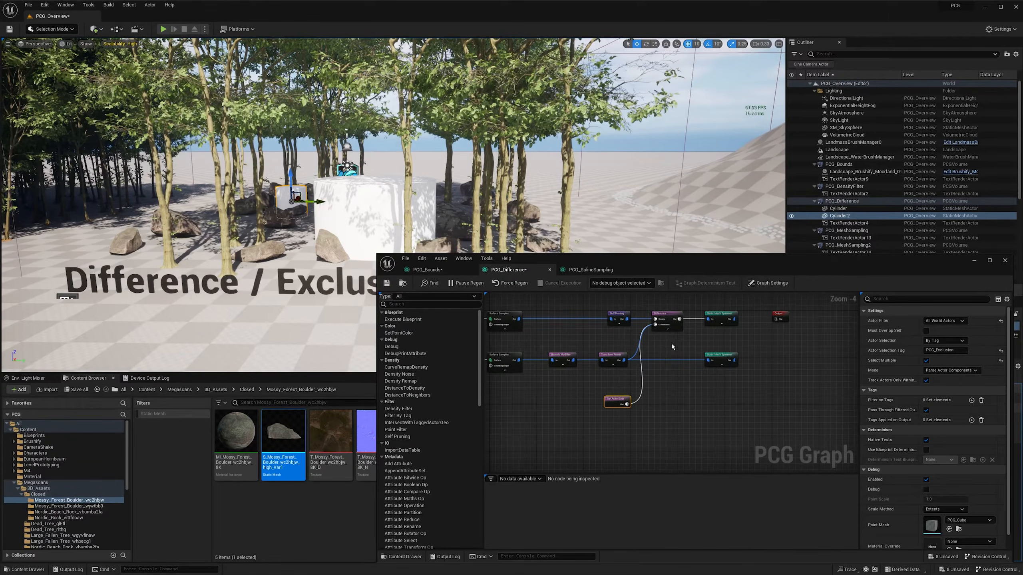
# - Move the large cylinder through the forest along its horizontal axes to test the tree exclusion
pyautogui.moveTo(409, 214); pyautogui.dragTo(408, 257, button='right')
pyautogui.click(399, 184)
pyautogui.moveTo(399, 183); pyautogui.dragTo(407, 212, button='right')
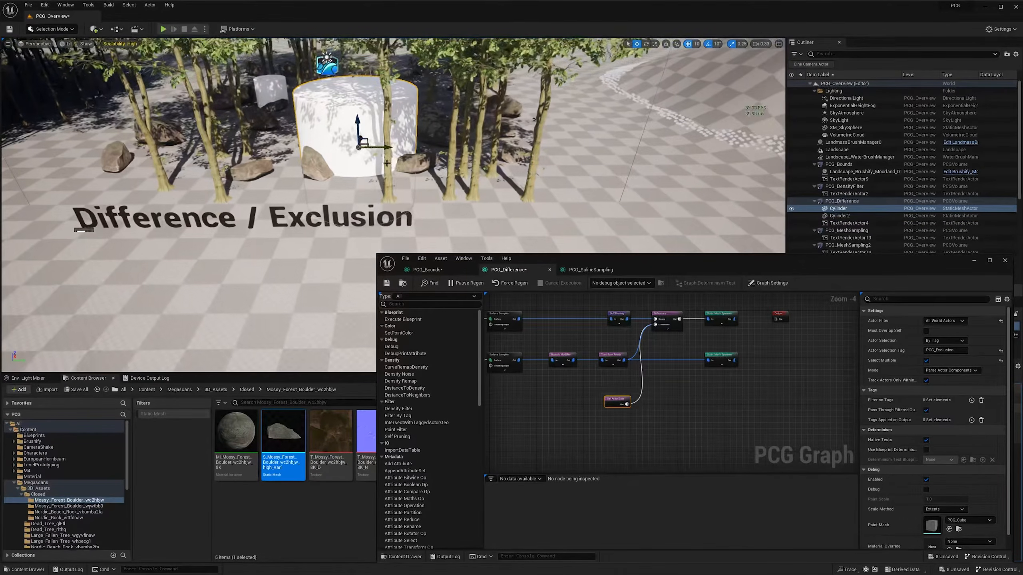
pyautogui.moveTo(387, 149); pyautogui.dragTo(495, 150)
pyautogui.moveTo(495, 150); pyautogui.dragTo(378, 121, button='right')
pyautogui.scroll(-1, 387, 105)
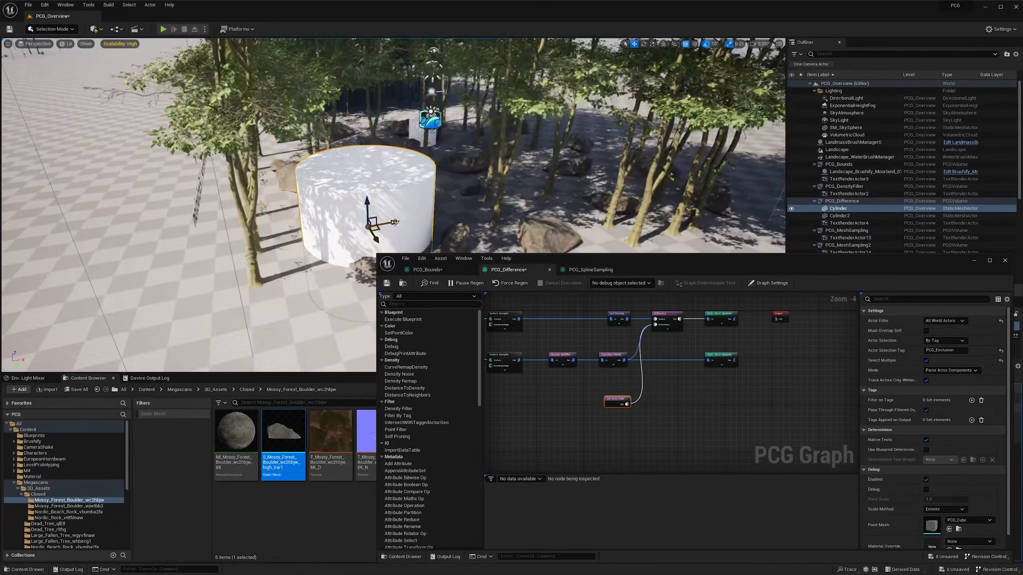
pyautogui.moveTo(381, 223); pyautogui.dragTo(432, 220)
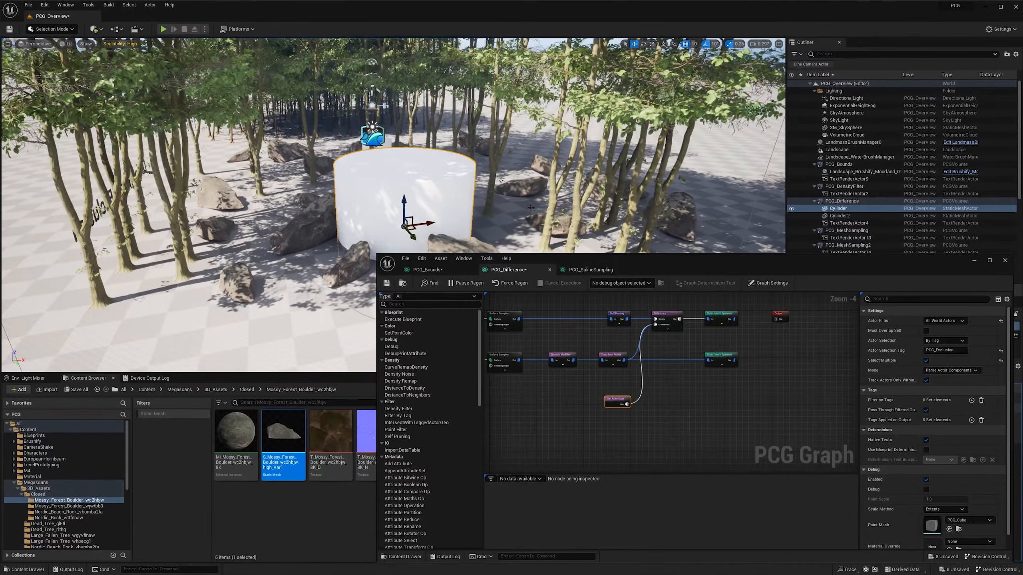
# - Duplicate the large cylinder, place the copy beside the original near the forest edge, and inspect the trees around both
pyautogui.click(925, 362)
pyautogui.moveTo(403, 210); pyautogui.dragTo(431, 222, button='right')
pyautogui.keyDown('alt'); pyautogui.moveTo(406, 211); pyautogui.dragTo(197, 223); pyautogui.keyUp('alt')
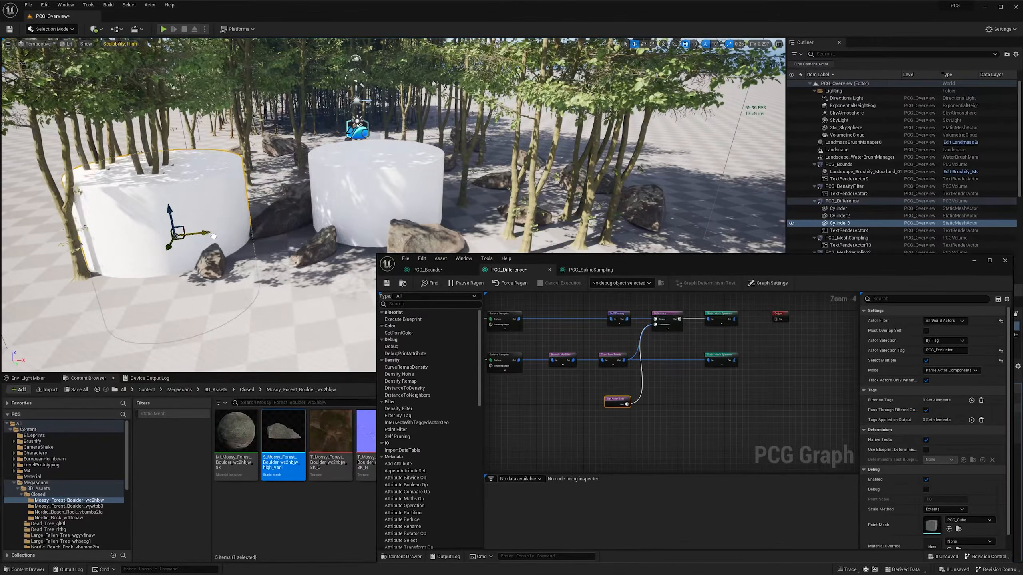
pyautogui.moveTo(198, 224); pyautogui.dragTo(342, 188, button='right')
pyautogui.scroll(-2, 270, 257)
pyautogui.scroll(1, 322, 191)
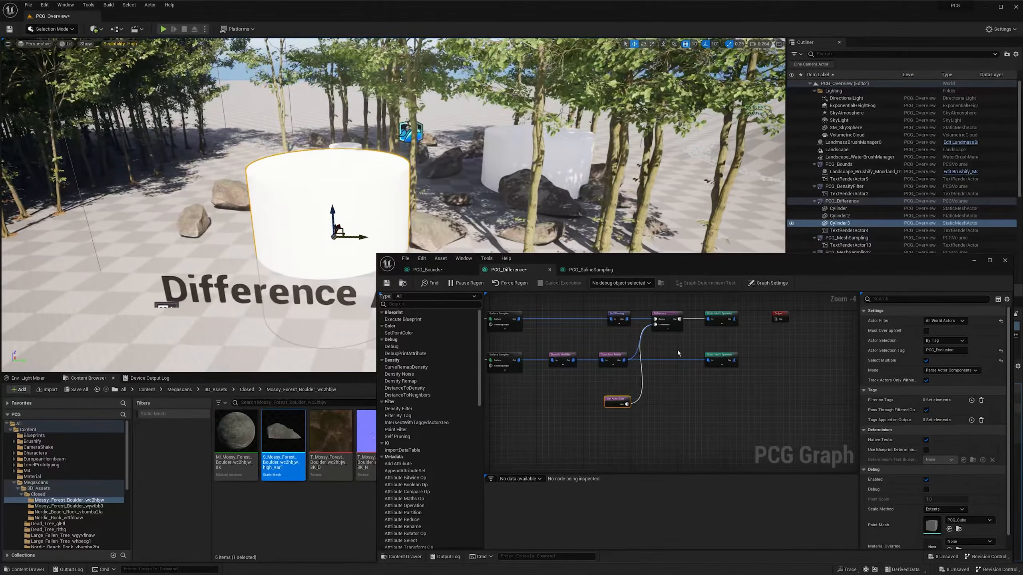
# - Duplicate the Difference node between Transform Points and the boulder spawner, and connect Get Actor Data to the copy's Differences input
pyautogui.click(667, 324)
pyautogui.hotkey('ctrl', 'd')
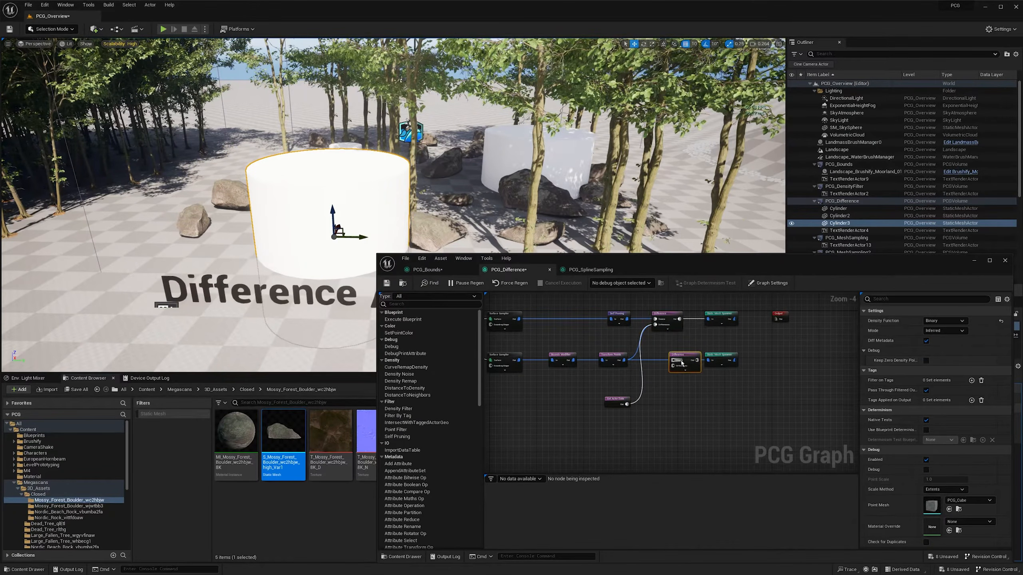
pyautogui.moveTo(683, 356); pyautogui.dragTo(667, 383)
pyautogui.moveTo(677, 380); pyautogui.dragTo(709, 361)
pyautogui.click(672, 355)
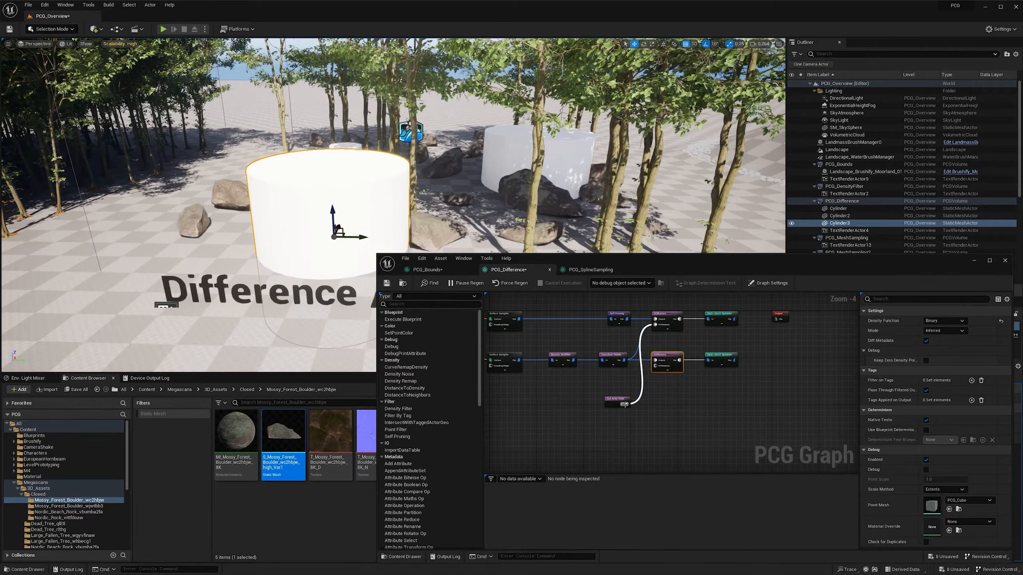
pyautogui.moveTo(625, 405); pyautogui.dragTo(657, 369)
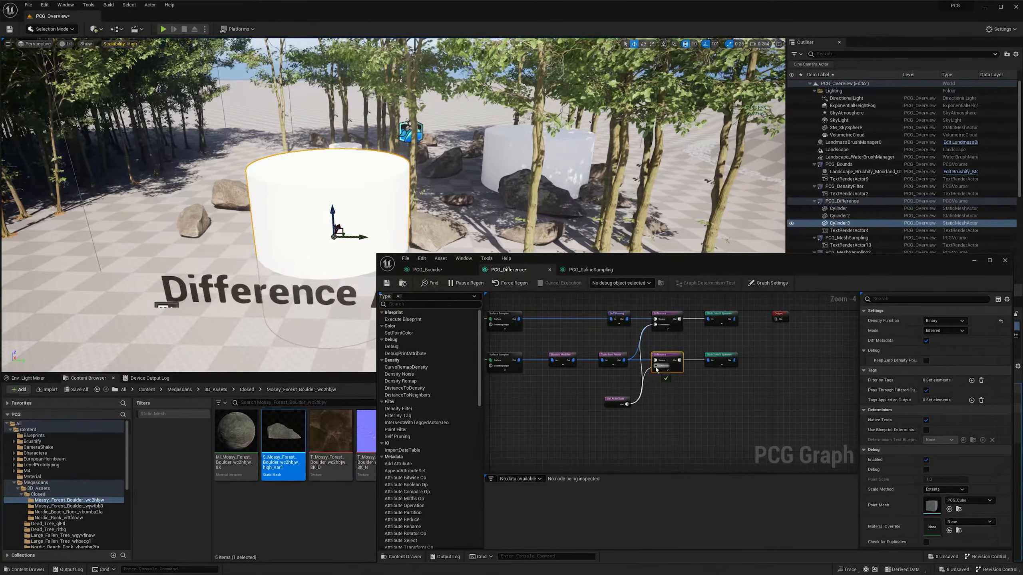
# - Move the duplicated cylinder into the forest among the boulders and inspect how trees and boulders are excluded around it
pyautogui.moveTo(390, 179); pyautogui.dragTo(453, 180, button='right')
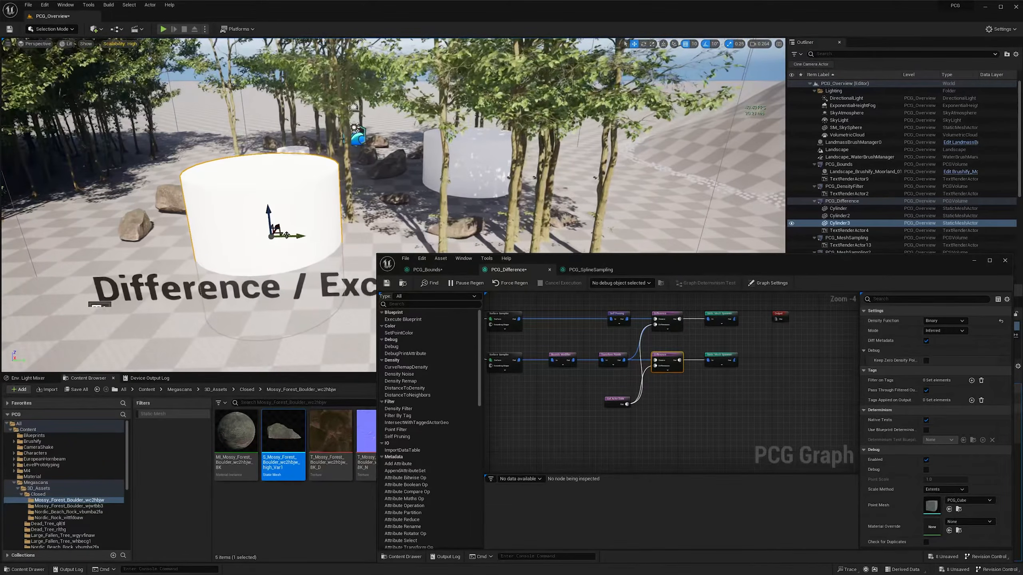
pyautogui.moveTo(298, 239); pyautogui.dragTo(380, 191)
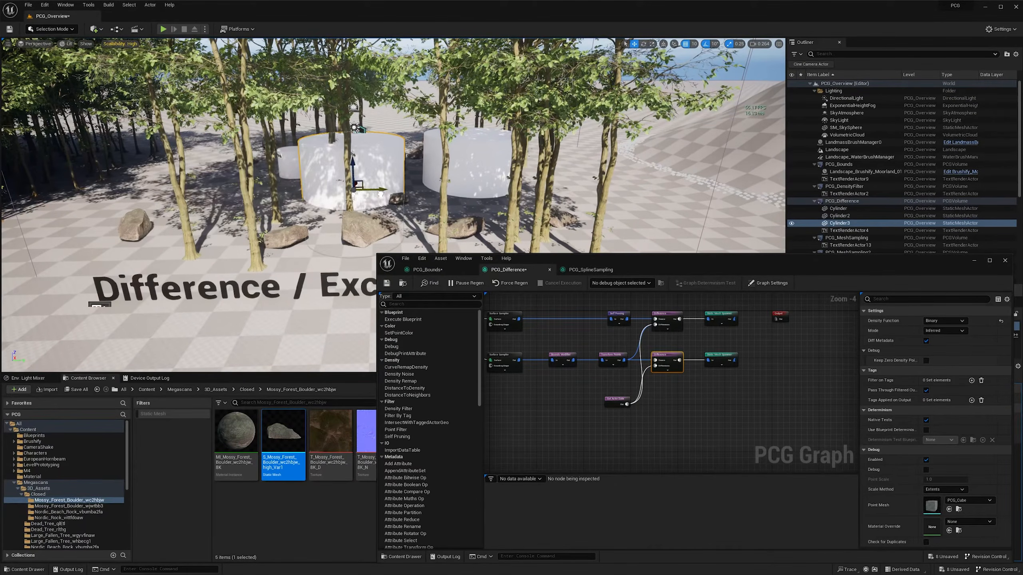
pyautogui.moveTo(379, 190); pyautogui.dragTo(309, 248, button='right')
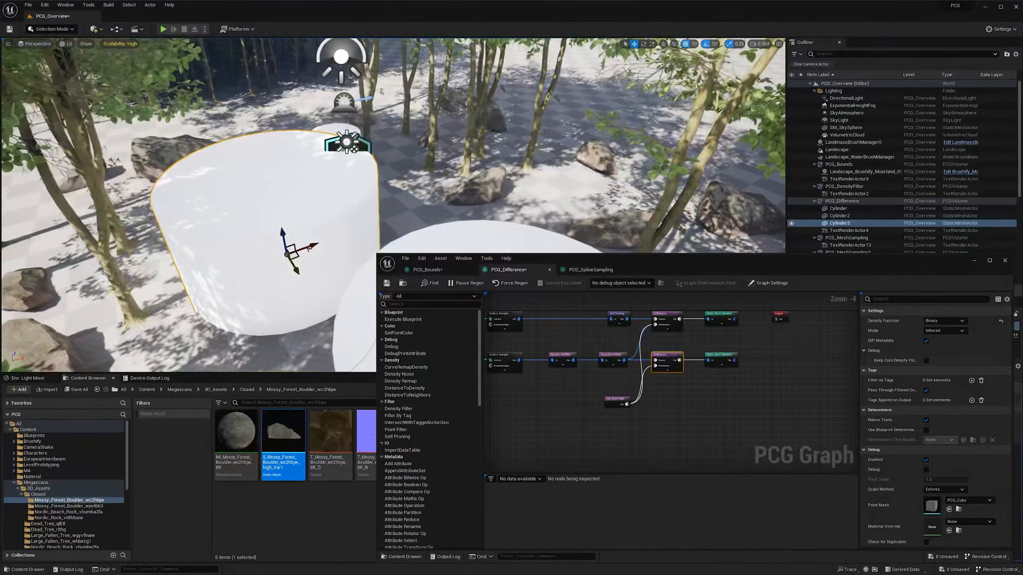
pyautogui.moveTo(315, 245); pyautogui.dragTo(517, 170)
pyautogui.moveTo(517, 170); pyautogui.dragTo(551, 170, button='right')
pyautogui.scroll(1, 550, 163)
pyautogui.moveTo(414, 209); pyautogui.dragTo(414, 183, button='right')
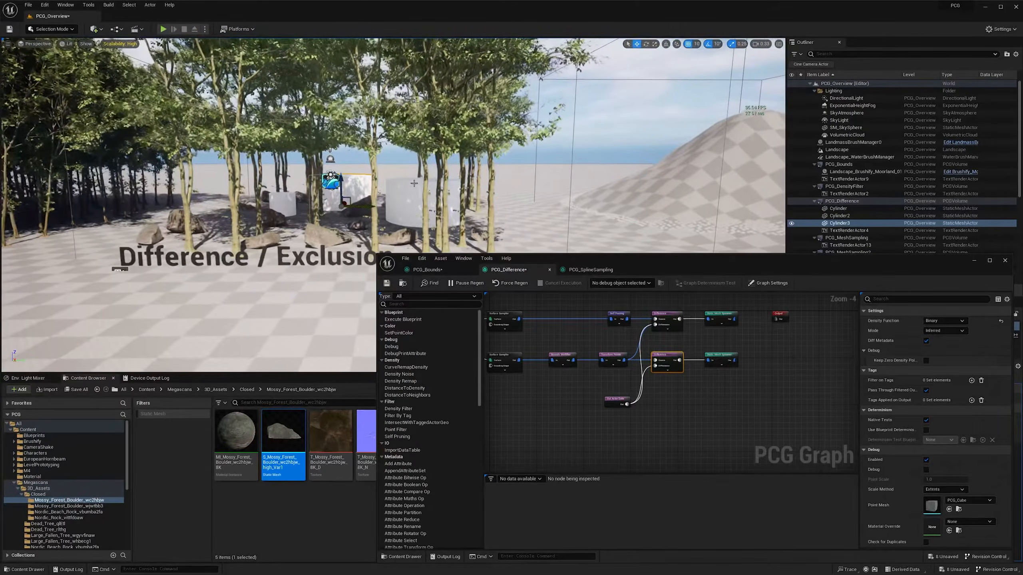
# - Examine the Normal To Density node in the PCG_SlopeFilter graph alongside the Slope Filter hill
pyautogui.click(974, 261)
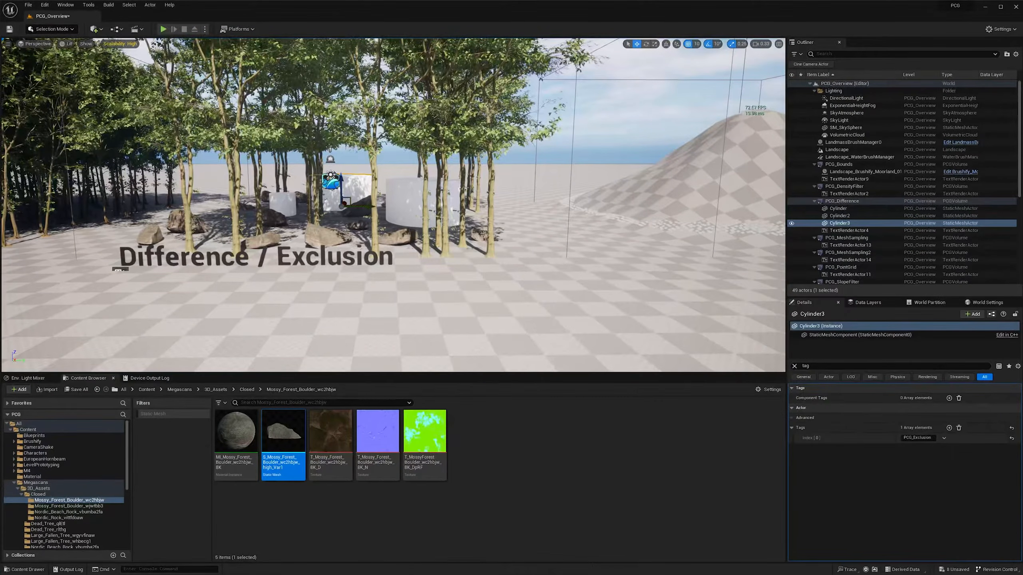
pyautogui.moveTo(414, 211); pyautogui.dragTo(518, 190, button='right')
pyautogui.scroll(1, 441, 195)
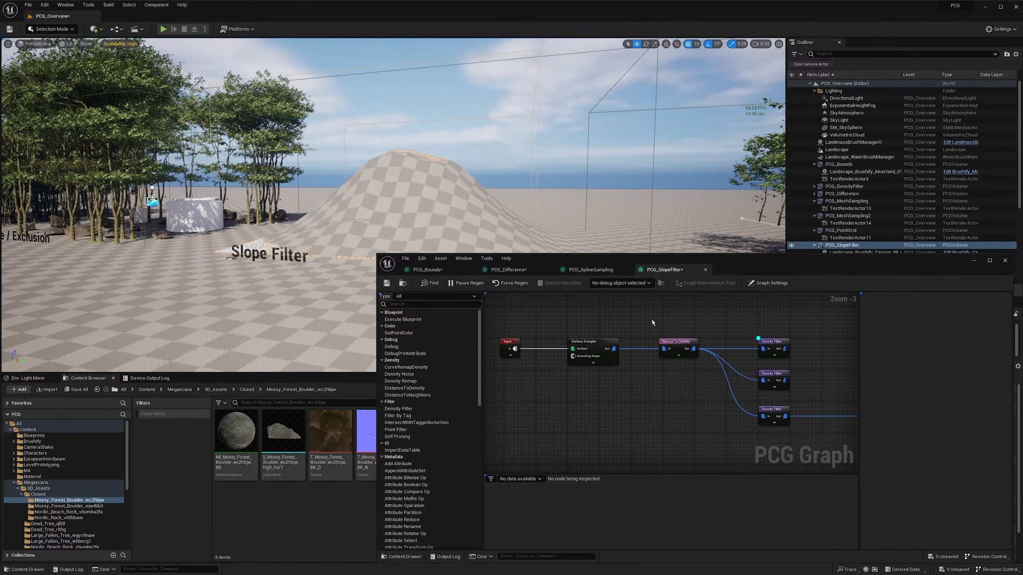
pyautogui.moveTo(699, 365); pyautogui.dragTo(700, 367)
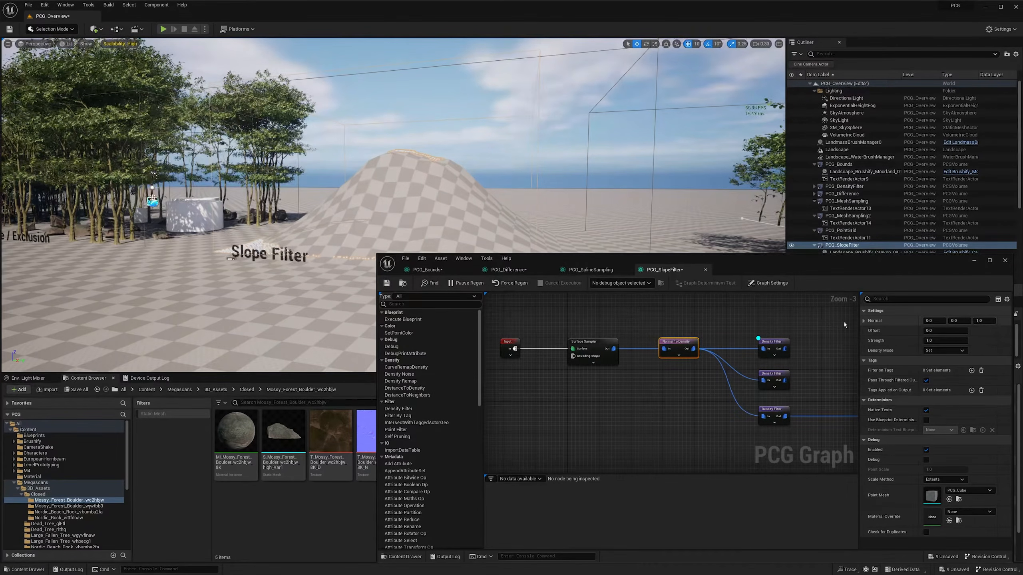
pyautogui.moveTo(844, 321); pyautogui.dragTo(798, 324, button='right')
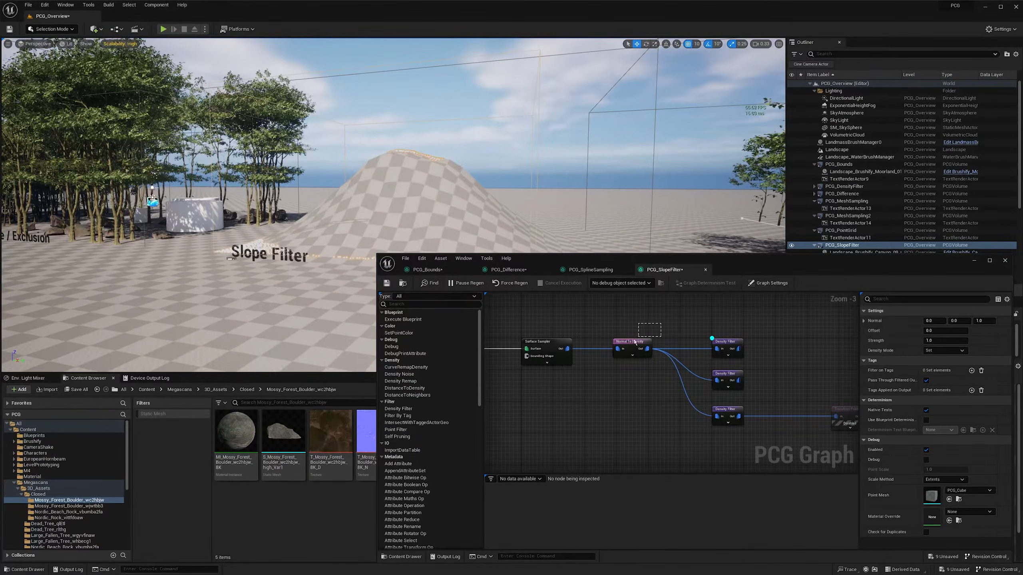
pyautogui.moveTo(636, 342); pyautogui.dragTo(603, 376)
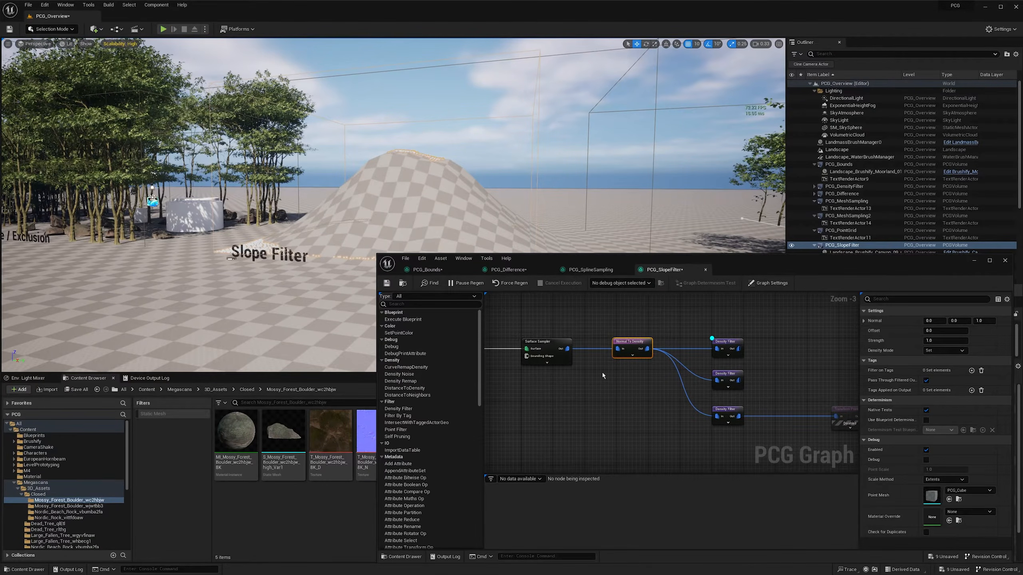
pyautogui.moveTo(426, 243); pyautogui.dragTo(391, 243, button='right')
pyautogui.press('d')
pyautogui.press('w')
pyautogui.click(638, 334)
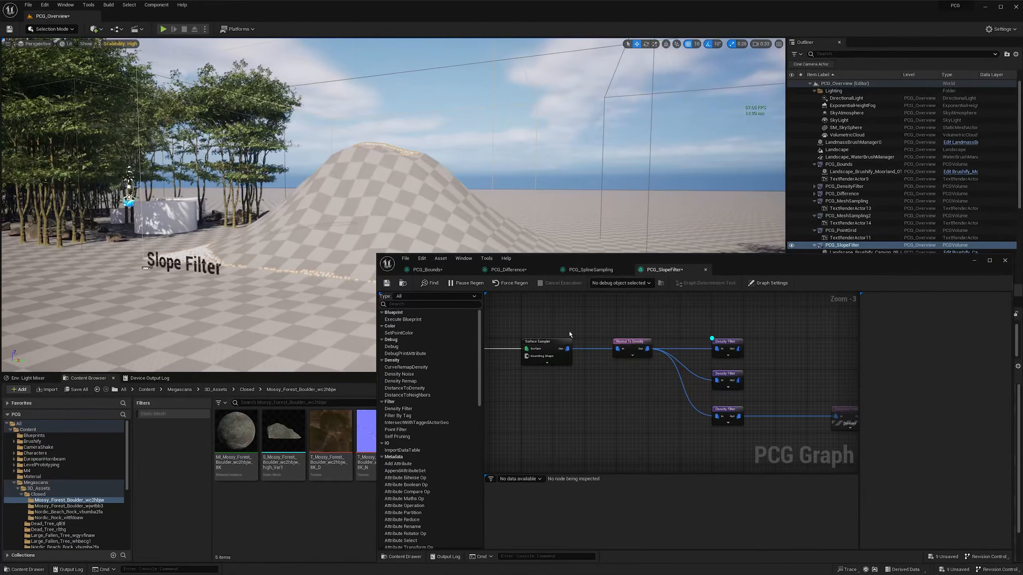
pyautogui.moveTo(651, 364); pyautogui.dragTo(660, 374)
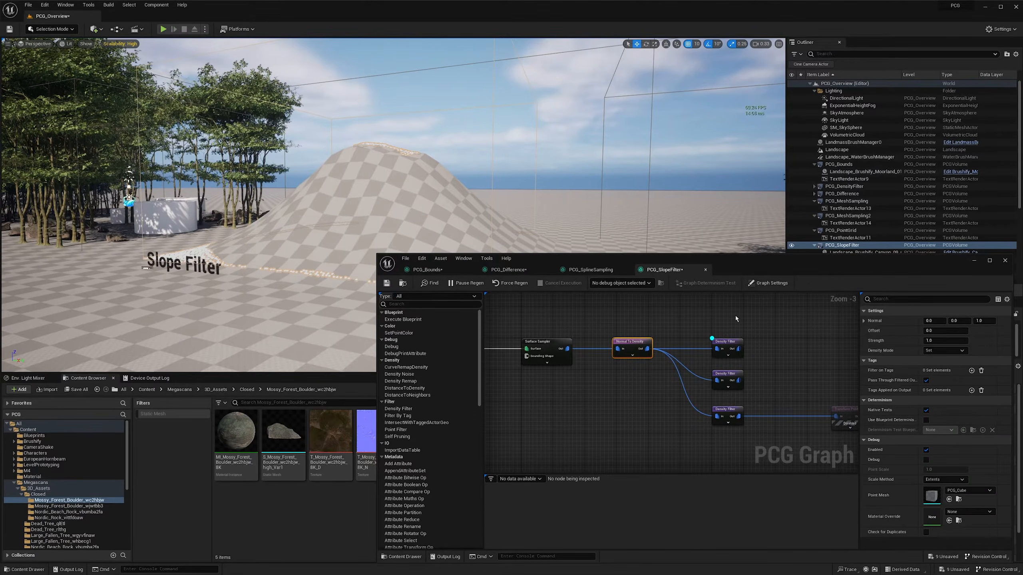
# - Inspect the top Density Filter's bounds and its debug points on the flat parts of the Slope Filter hill
pyautogui.click(728, 343)
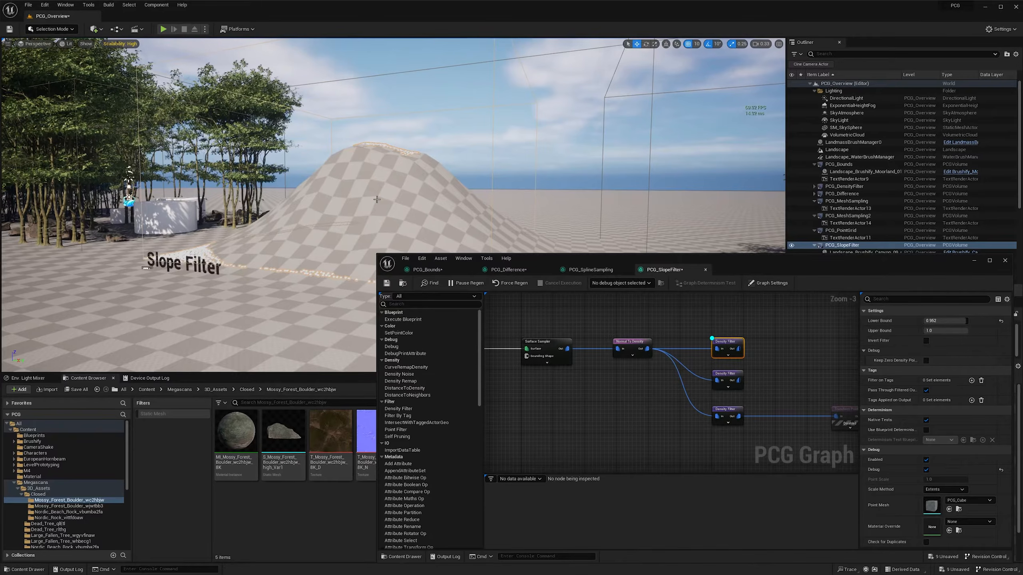
pyautogui.moveTo(282, 193); pyautogui.dragTo(300, 193, button='right')
pyautogui.press('w')
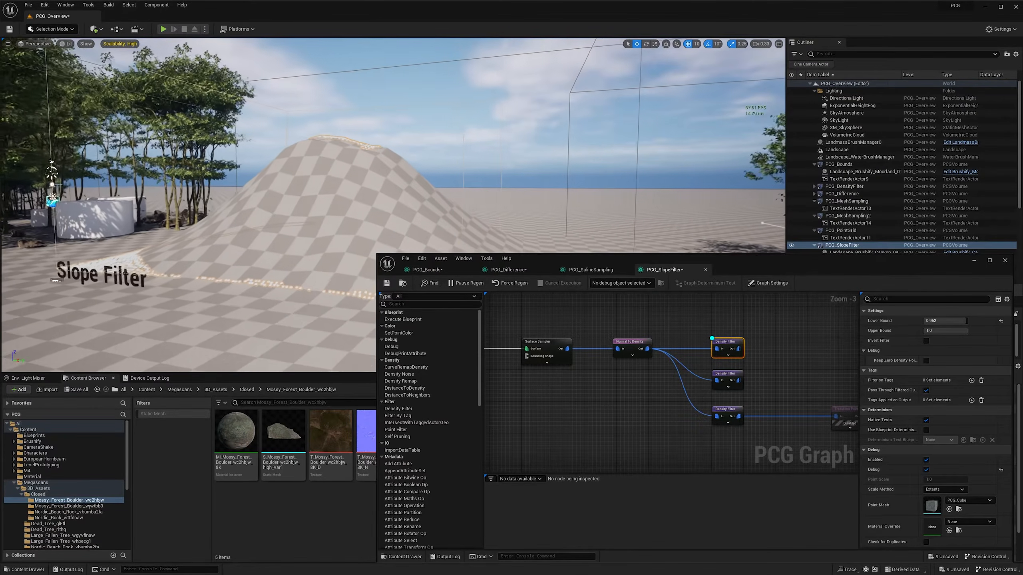
pyautogui.moveTo(374, 196); pyautogui.dragTo(373, 196, button='right')
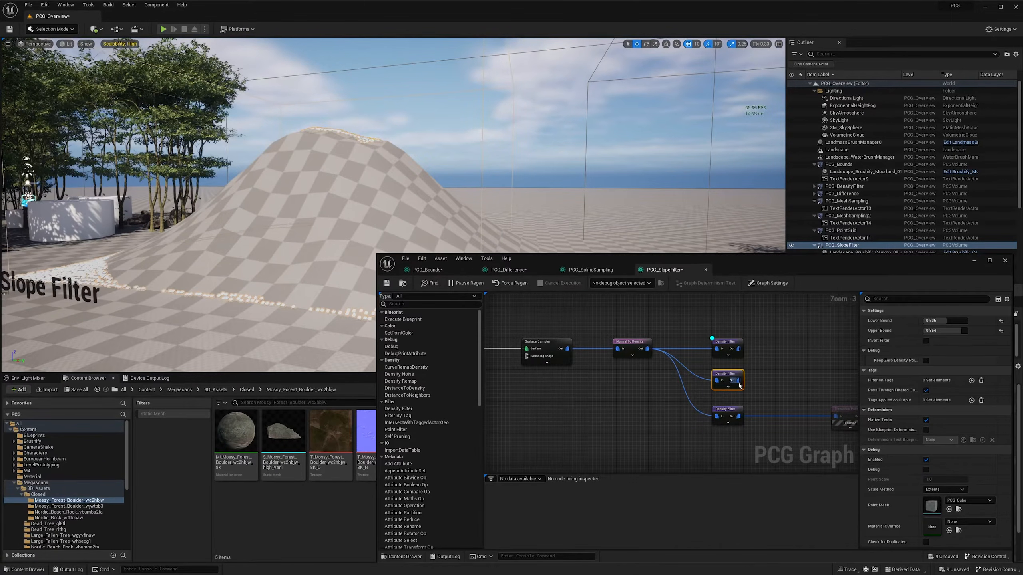
# - Debug the middle Density Filter, return the debug display to the top one, and inspect the points around the hill
pyautogui.press('d')
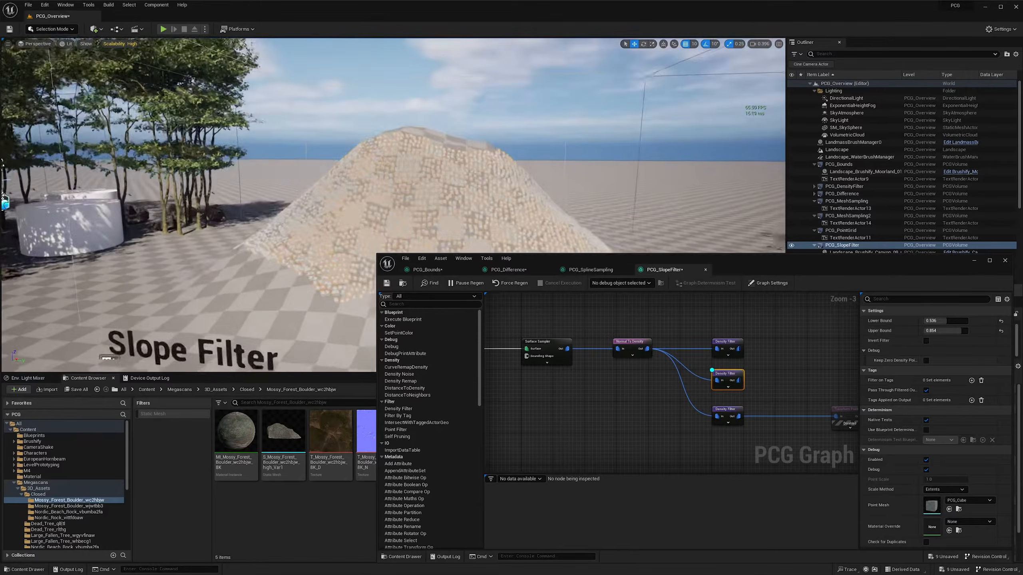
pyautogui.moveTo(447, 116); pyautogui.dragTo(449, 104, button='right')
pyautogui.click(425, 101)
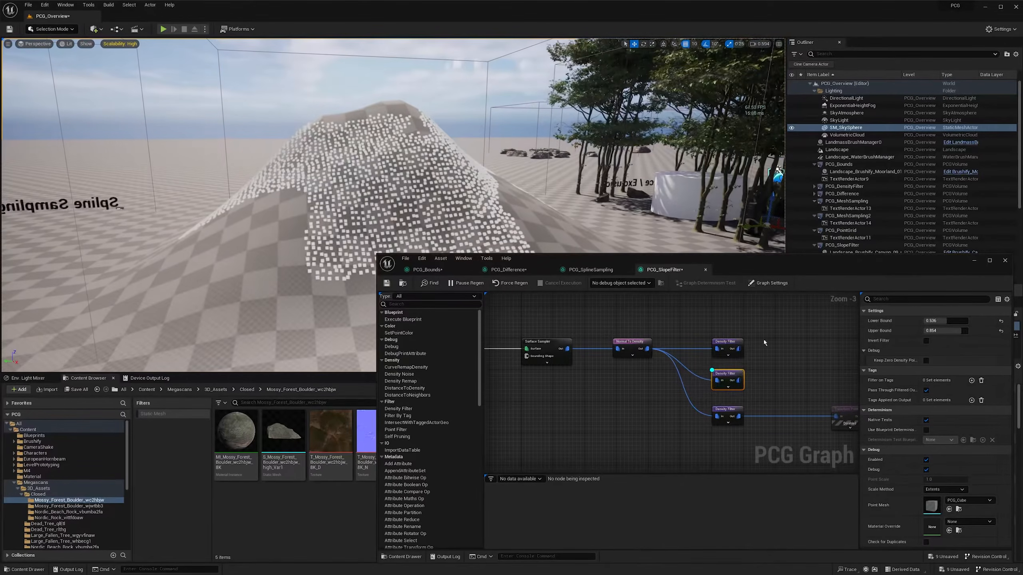
pyautogui.click(731, 358)
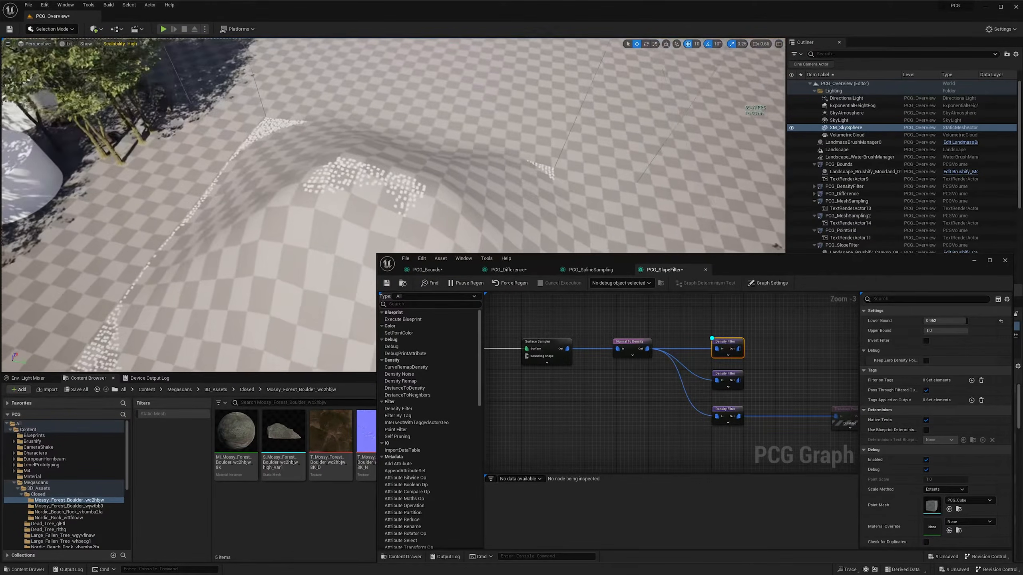
pyautogui.moveTo(342, 181); pyautogui.dragTo(295, 148, button='right')
# - Switch the debug display to the lowest Density Filter and inspect its points around the hill
pyautogui.click(726, 419)
pyautogui.hotkey('alt', 'd')
pyautogui.scroll(1, 322, 155)
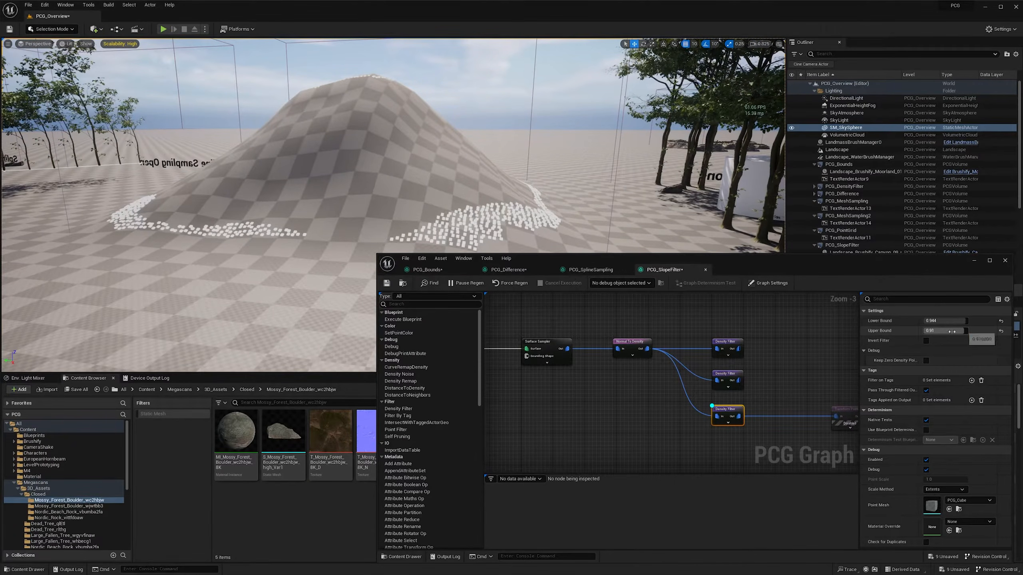
# - Enable the Transform Points and Static Mesh Spawner nodes after the lowest Density Filter and inspect the rocks around the hill
pyautogui.moveTo(791, 389); pyautogui.dragTo(626, 383, button='right')
pyautogui.moveTo(645, 386); pyautogui.dragTo(774, 420)
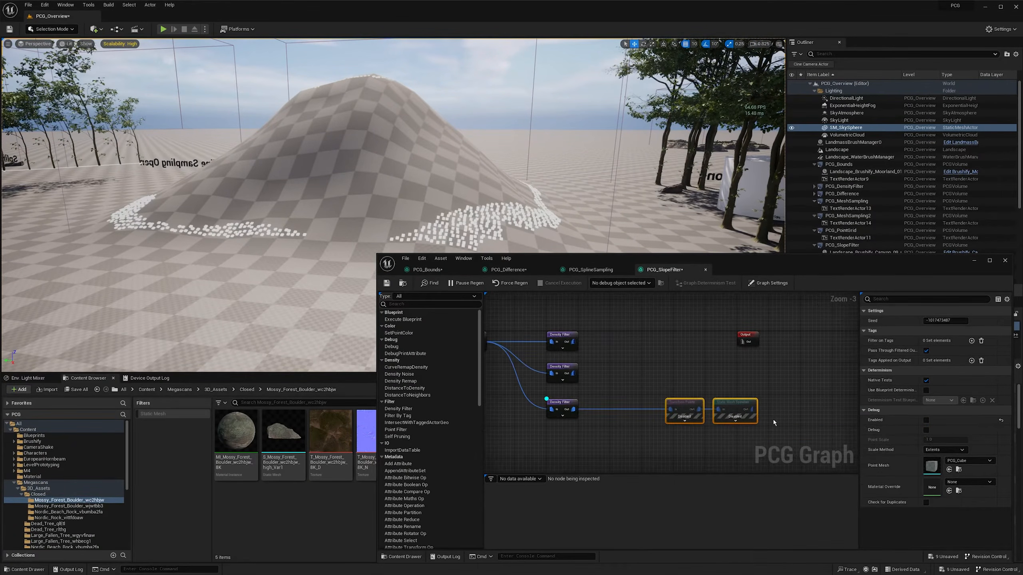
pyautogui.press('e')
pyautogui.moveTo(322, 161); pyautogui.dragTo(299, 196, button='right')
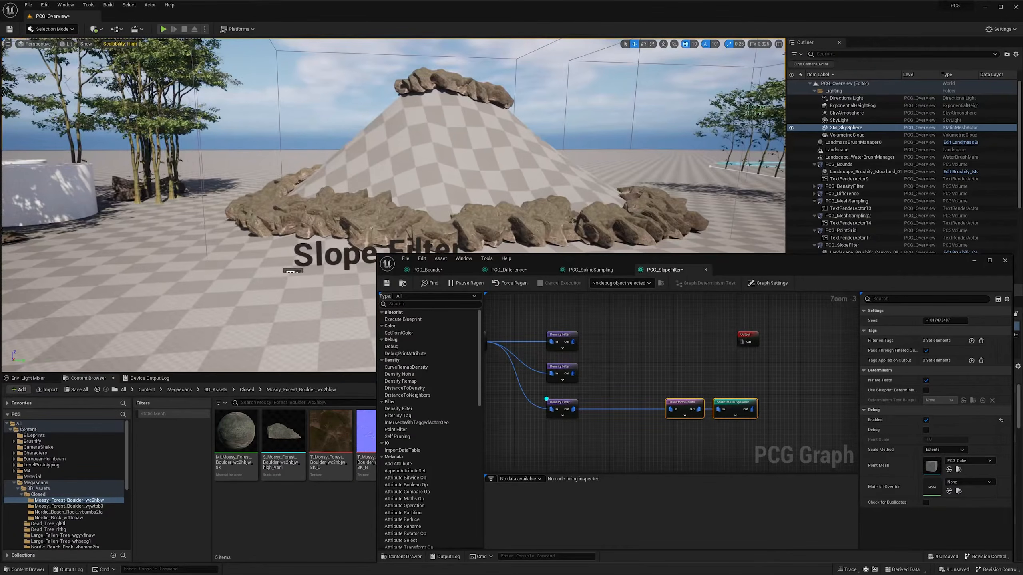
pyautogui.moveTo(573, 222); pyautogui.dragTo(334, 204, button='right')
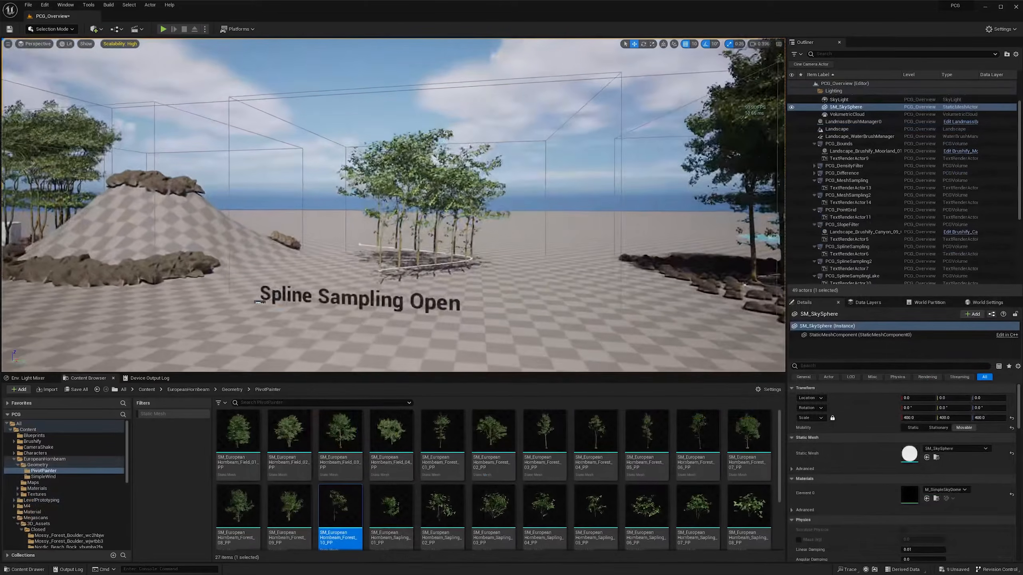
# - Extend the open spline at Spline Sampling Open beyond its end point and reposition the new points to lengthen the tree line
pyautogui.moveTo(393, 204); pyautogui.dragTo(412, 211, button='right')
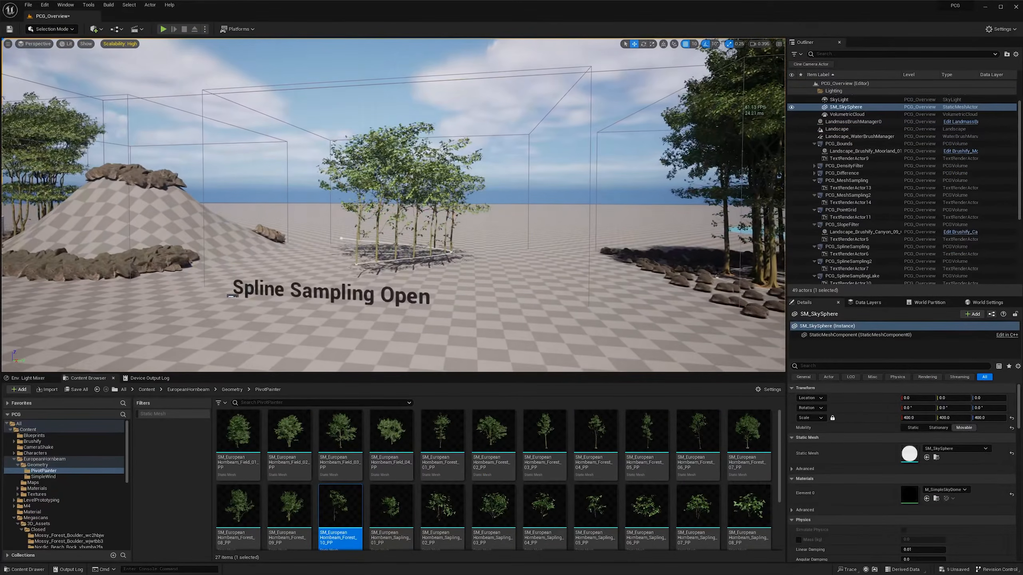
pyautogui.scroll(-1, 364, 234)
pyautogui.moveTo(364, 234); pyautogui.dragTo(399, 245, button='right')
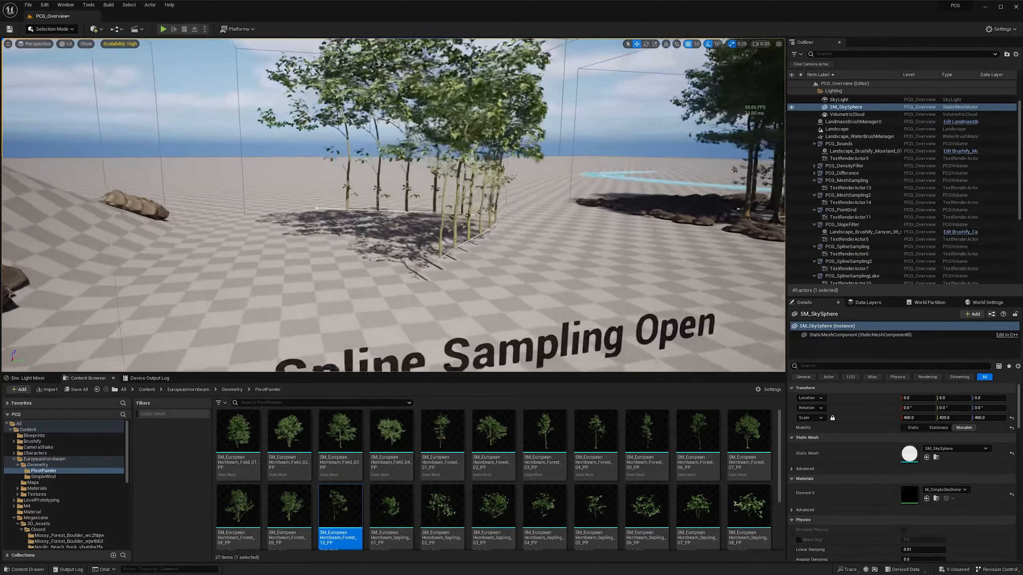
pyautogui.moveTo(310, 237); pyautogui.dragTo(333, 239, button='right')
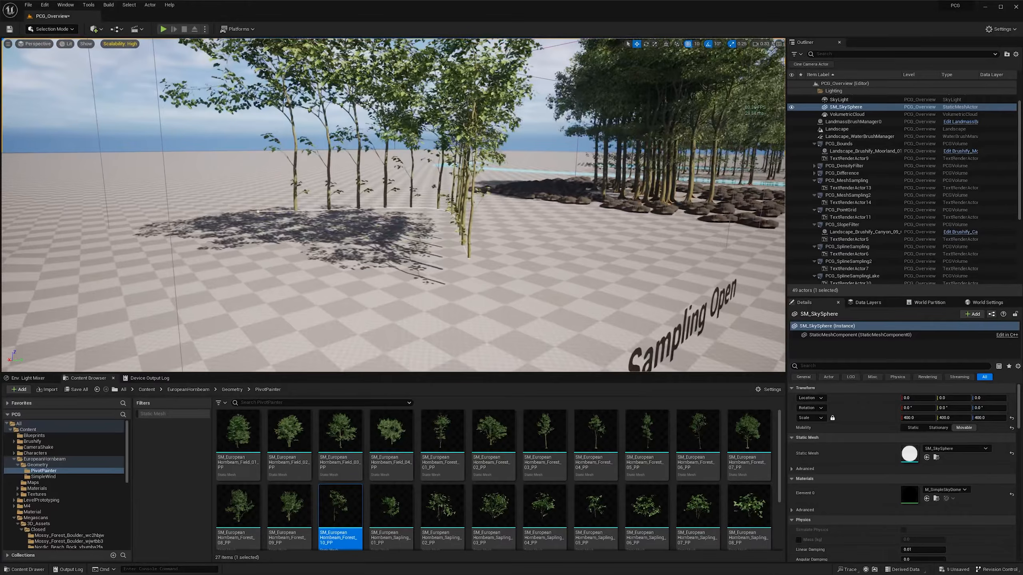
pyautogui.click(259, 211)
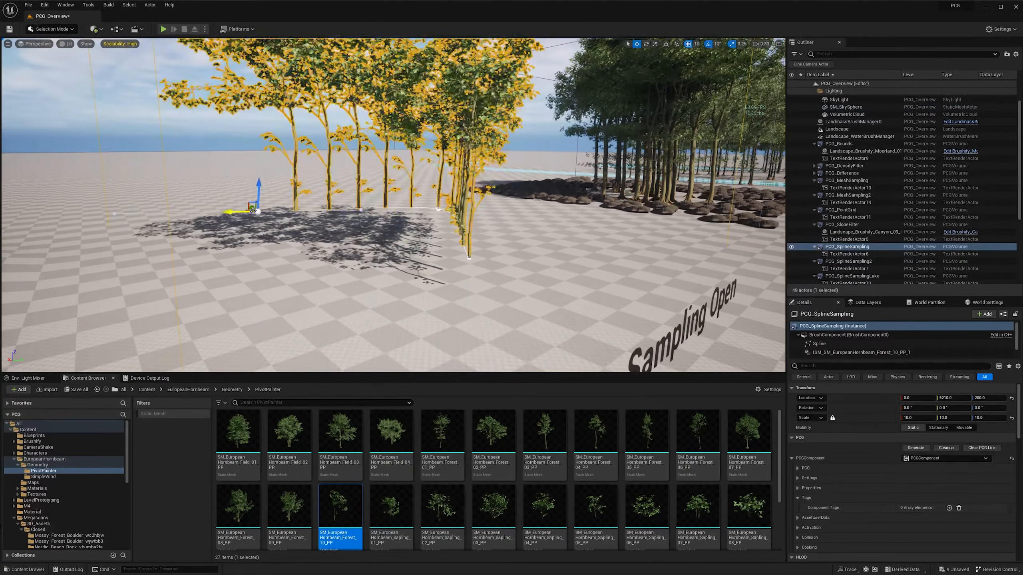
pyautogui.moveTo(268, 214); pyautogui.dragTo(259, 208, button='right')
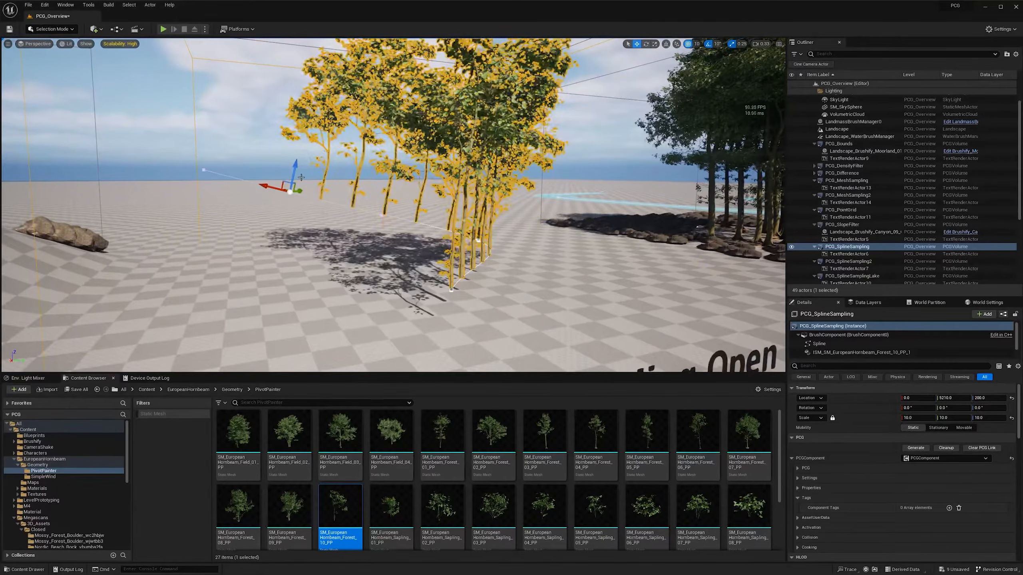
pyautogui.moveTo(238, 198); pyautogui.dragTo(220, 199)
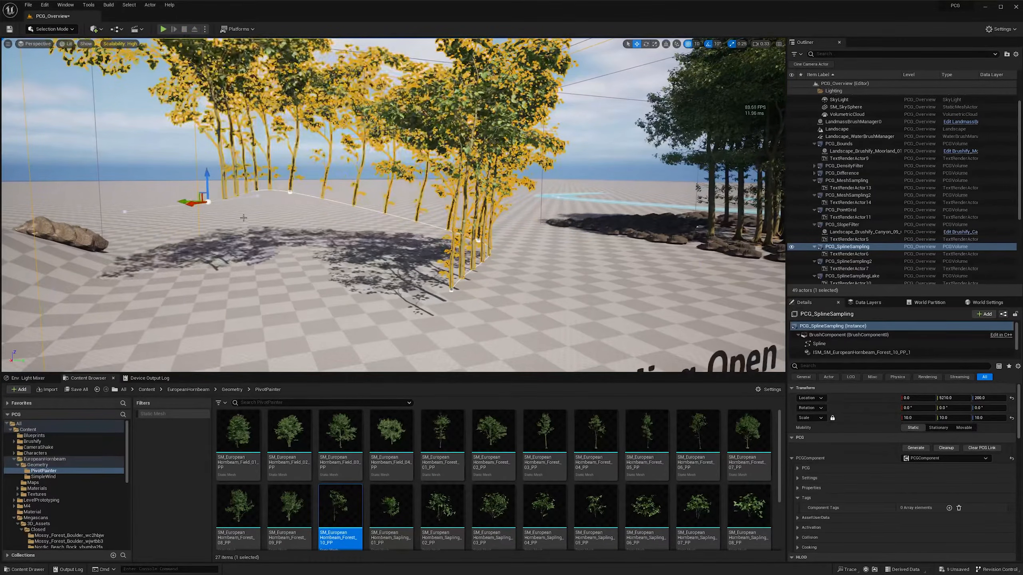
pyautogui.moveTo(220, 199); pyautogui.dragTo(207, 212, button='right')
pyautogui.moveTo(260, 217); pyautogui.dragTo(298, 221)
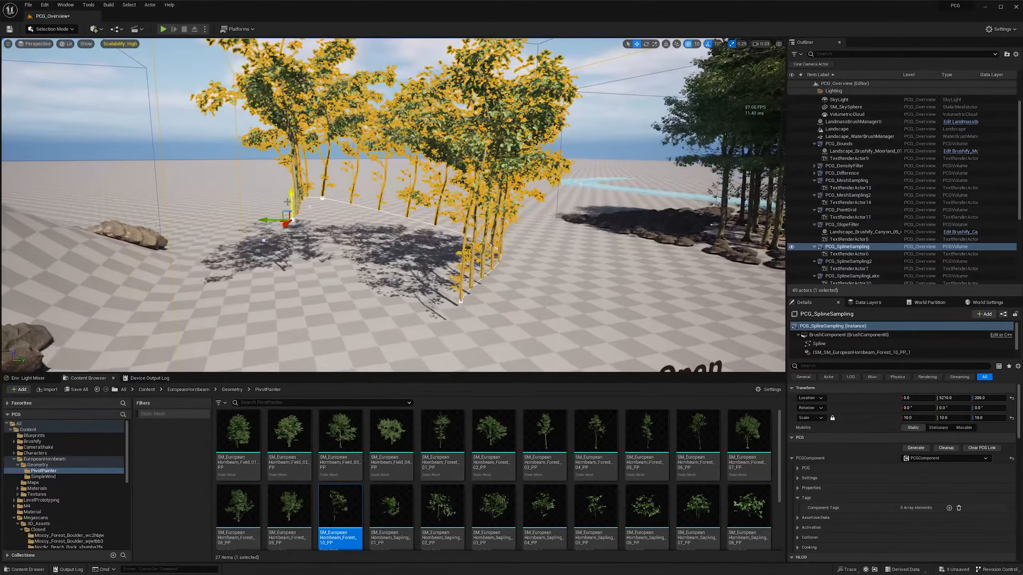
pyautogui.moveTo(510, 224); pyautogui.dragTo(503, 220, button='right')
pyautogui.click(509, 225)
pyautogui.click(442, 69)
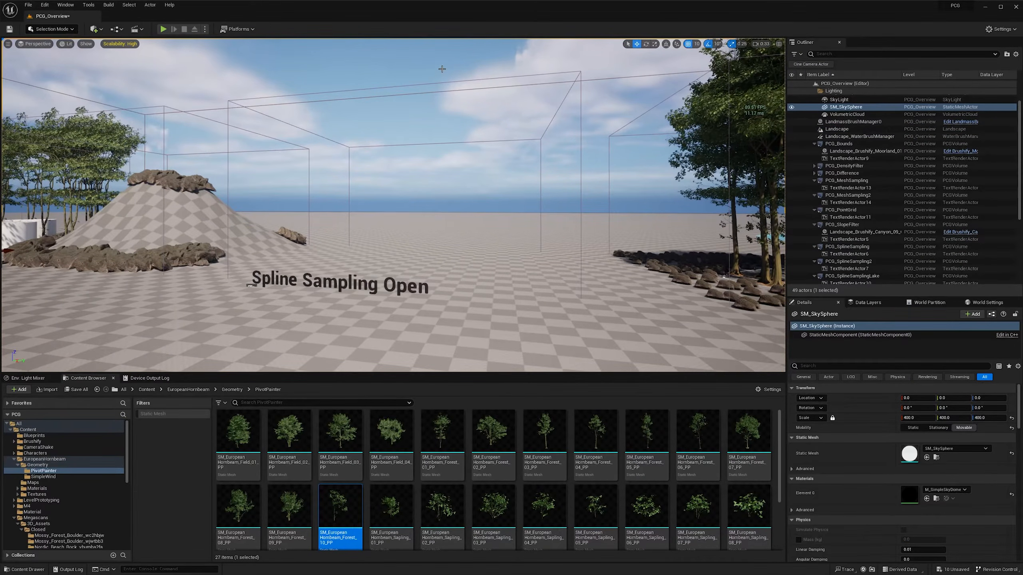
# - Add a Spline component to the PCG_SplineSampling volume
pyautogui.click(408, 87)
pyautogui.click(828, 327)
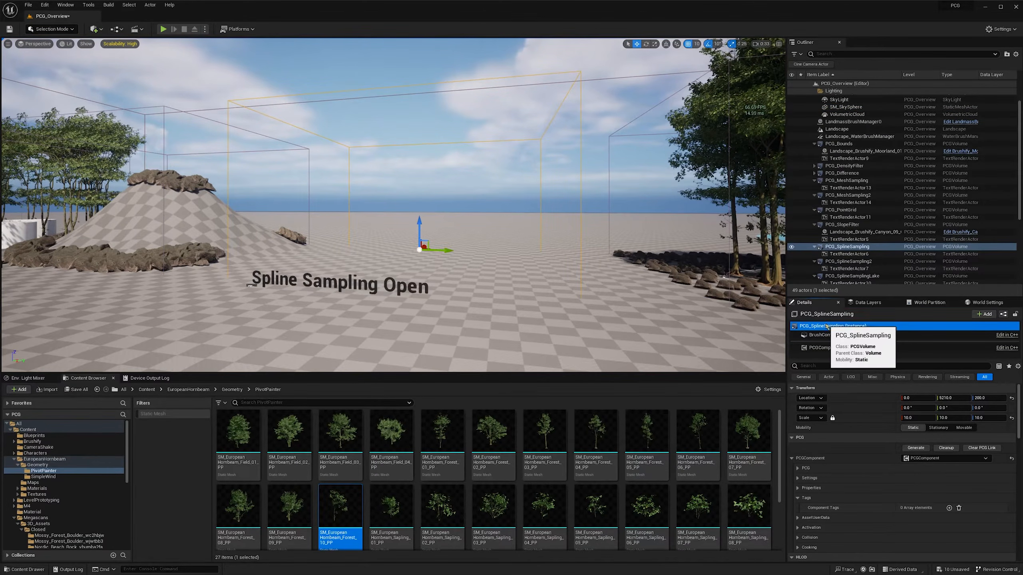
pyautogui.click(845, 246)
pyautogui.click(984, 314)
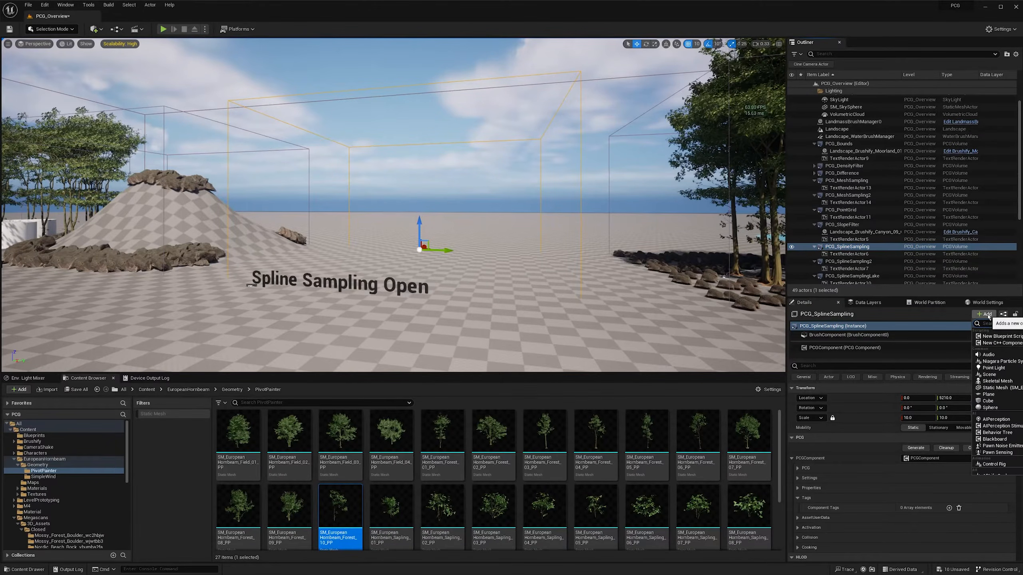
pyautogui.write('spline')
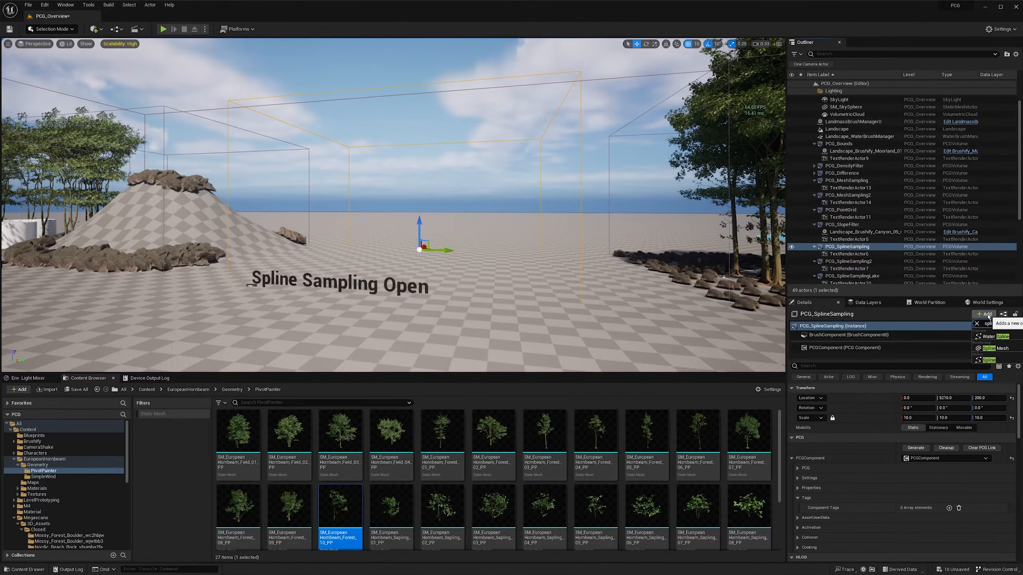
pyautogui.click(998, 360)
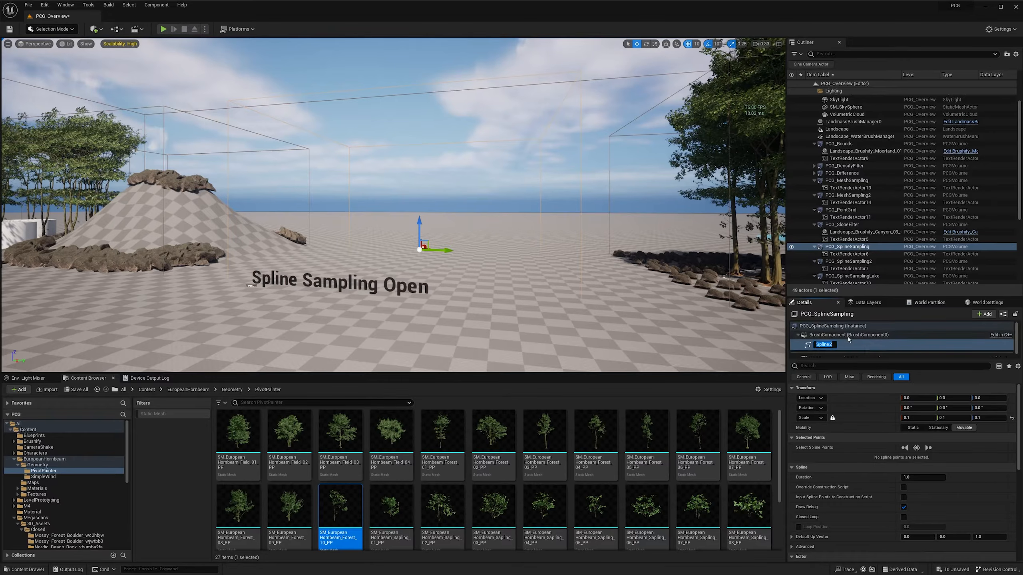
pyautogui.click(870, 340)
# - Open the PCG_SplineSampling graph assigned to the volume's PCG component and place a Get Spline Data node below the Input node
pyautogui.click(836, 353)
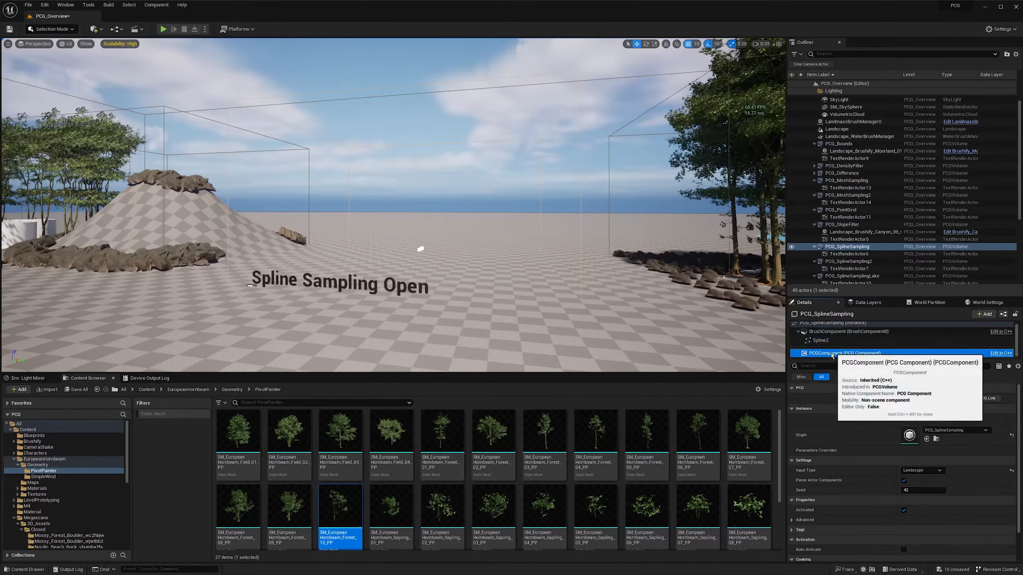
pyautogui.doubleClick(911, 435)
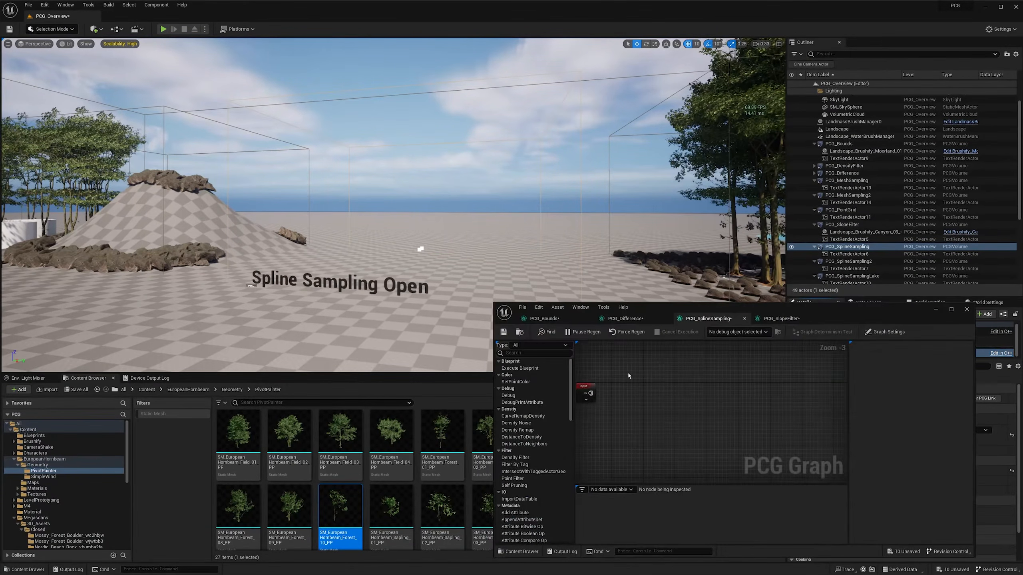
pyautogui.moveTo(627, 374); pyautogui.dragTo(642, 359, button='right')
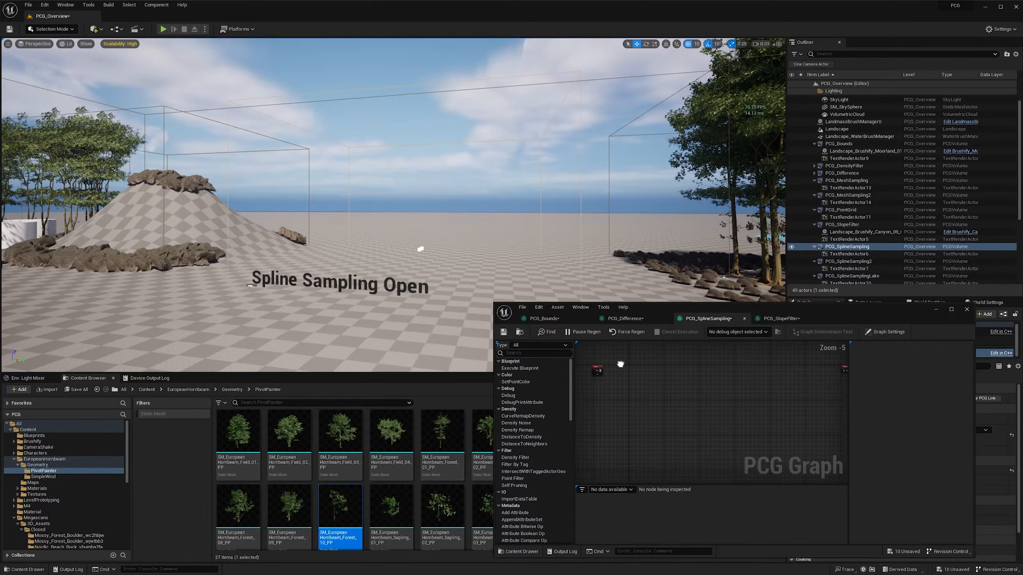
pyautogui.rightClick(613, 387)
pyautogui.write('get')
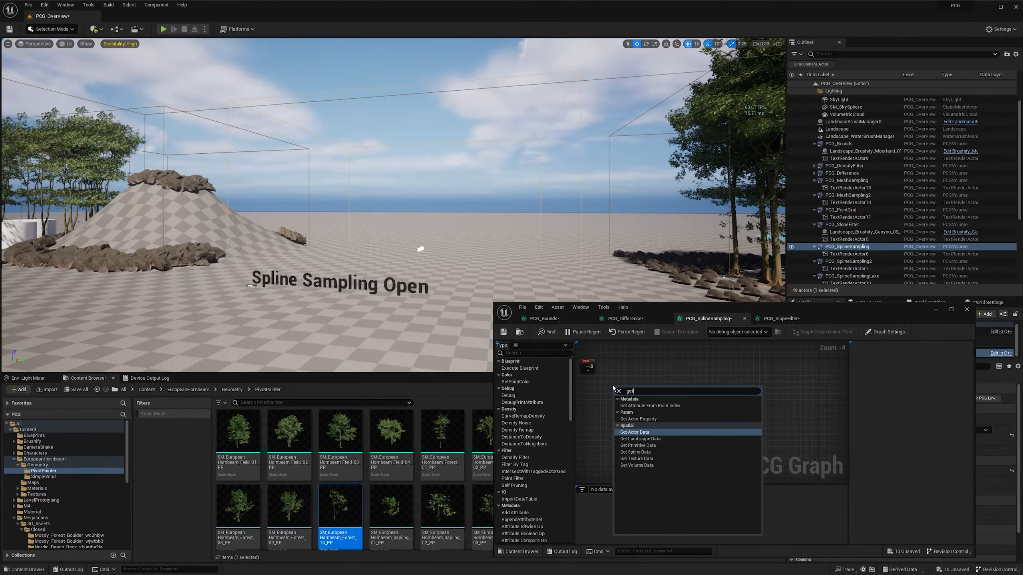
pyautogui.press('Down')
pyautogui.press('Down')
pyautogui.press('Down')
pyautogui.press('Return')
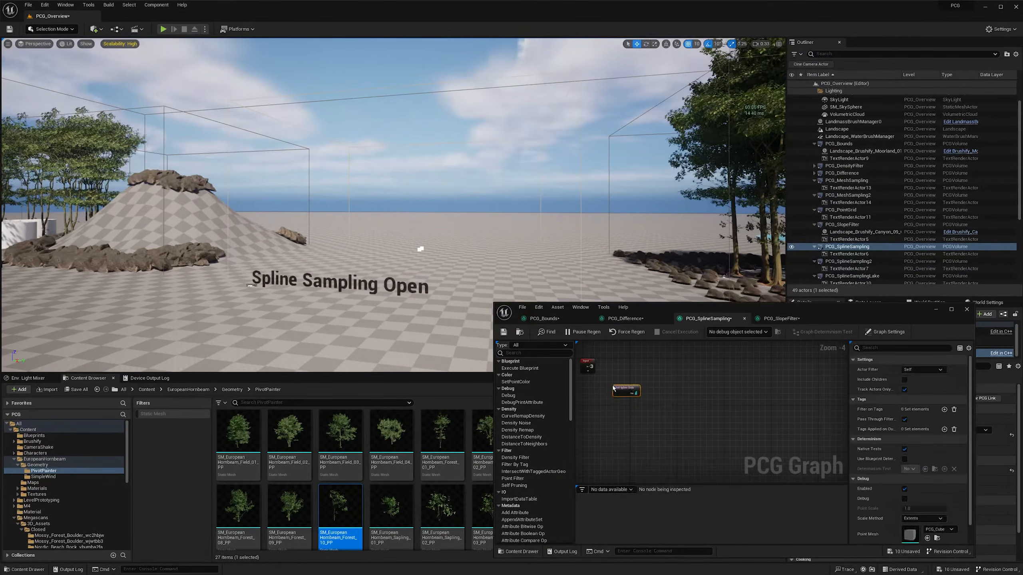
pyautogui.moveTo(625, 393); pyautogui.dragTo(619, 399)
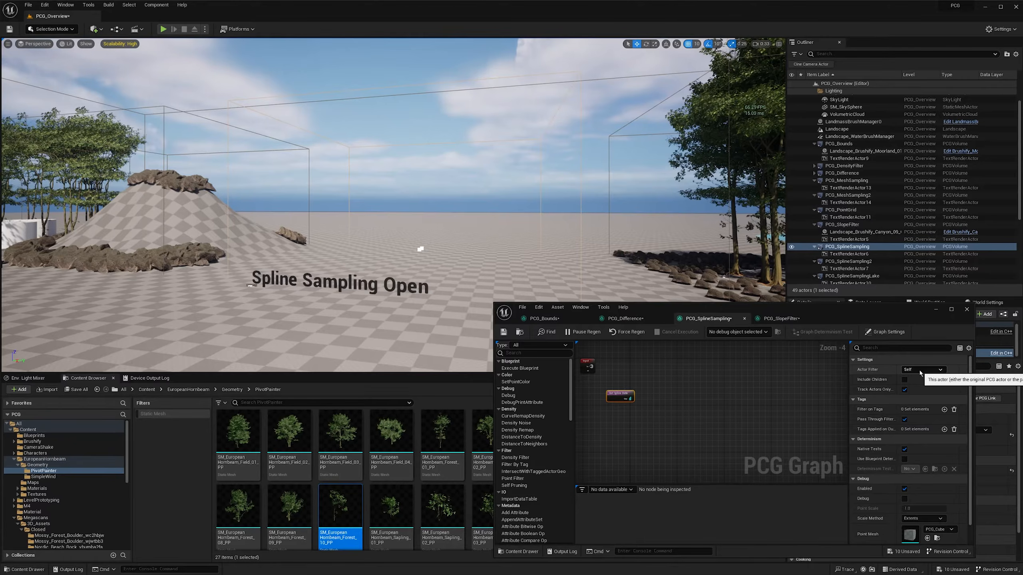
# - Add a Spline Sampler node fed by the Get Spline Data node and align it beside that node
pyautogui.moveTo(661, 399); pyautogui.dragTo(651, 399, button='right')
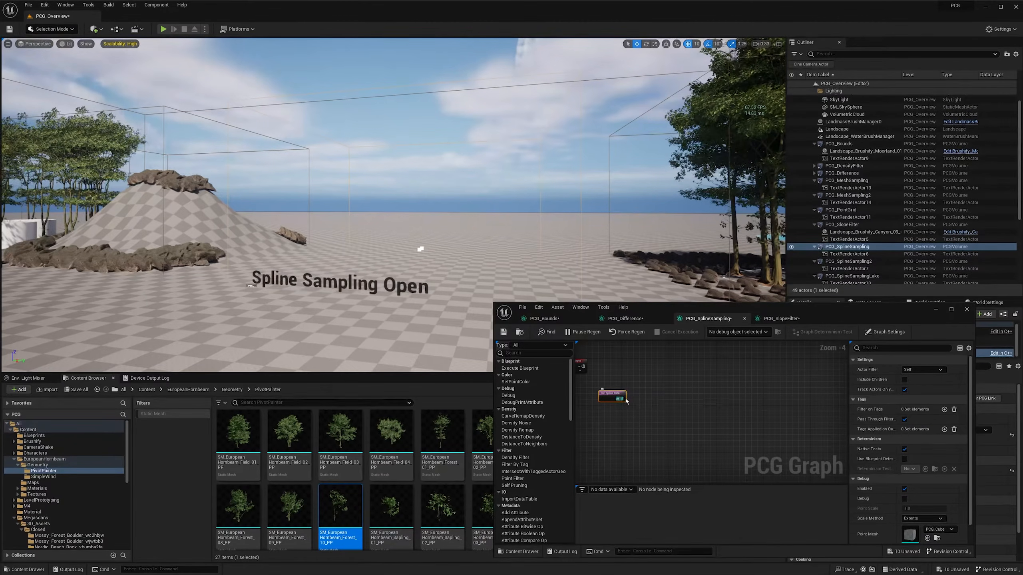
pyautogui.moveTo(625, 399); pyautogui.dragTo(666, 400)
pyautogui.write('sp')
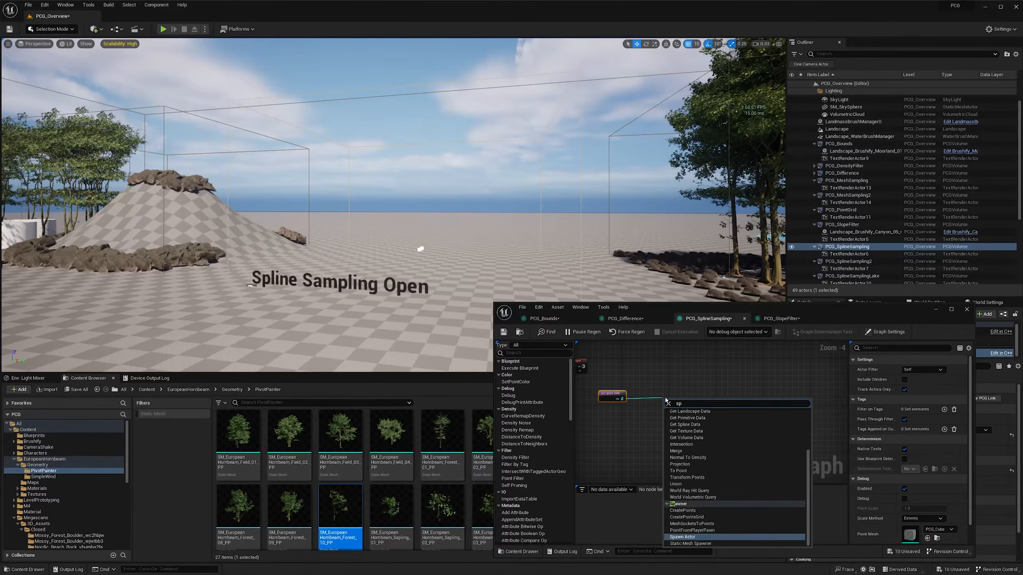
pyautogui.write('line')
pyautogui.press('Return')
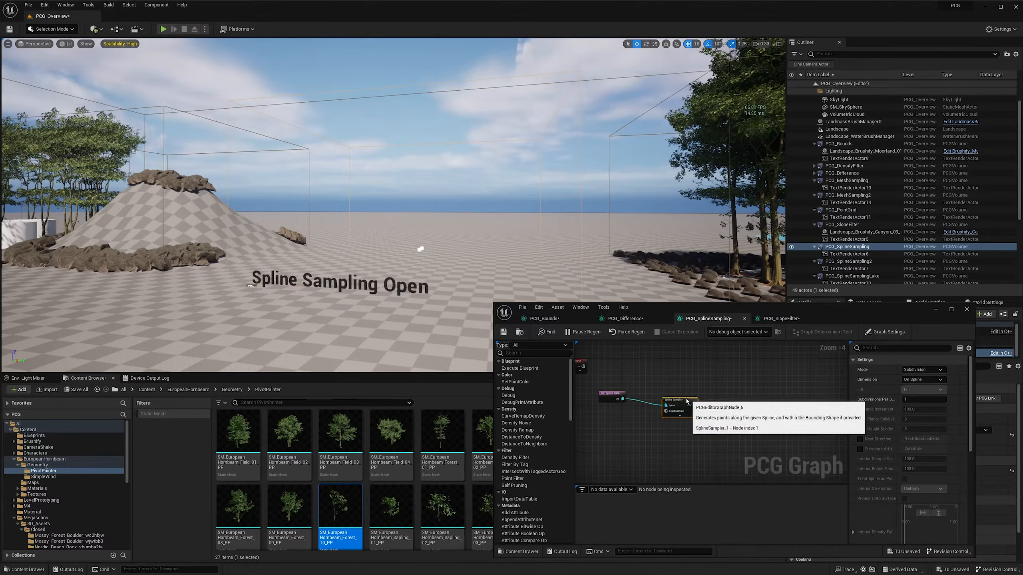
pyautogui.moveTo(686, 403); pyautogui.dragTo(680, 395)
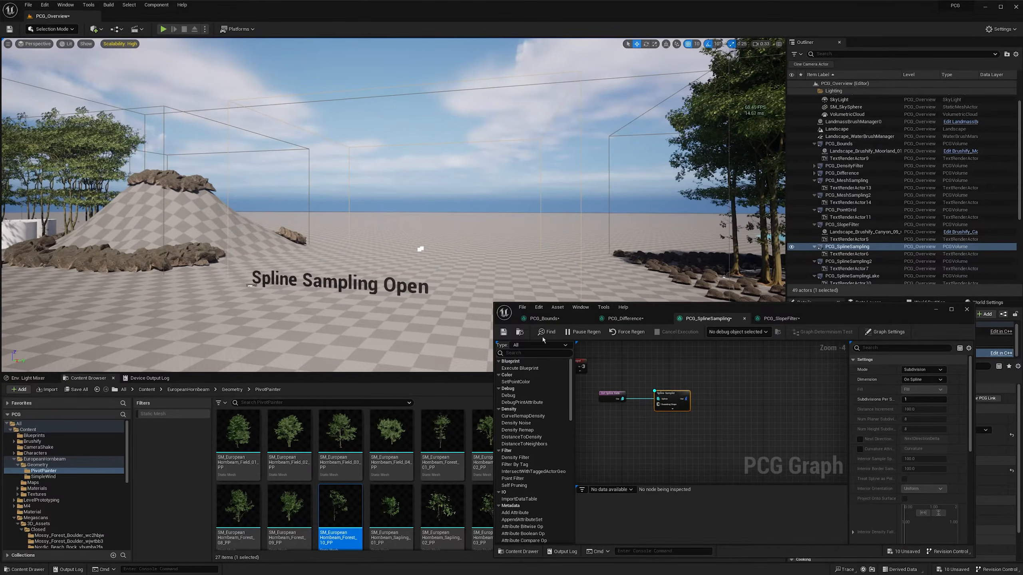
# - Select the spline component of the PCG_SplineSampling volume and move it along X to about -27
pyautogui.moveTo(473, 248); pyautogui.dragTo(461, 279, button='right')
pyautogui.press('w')
pyautogui.scroll(1, 474, 248)
pyautogui.press('w')
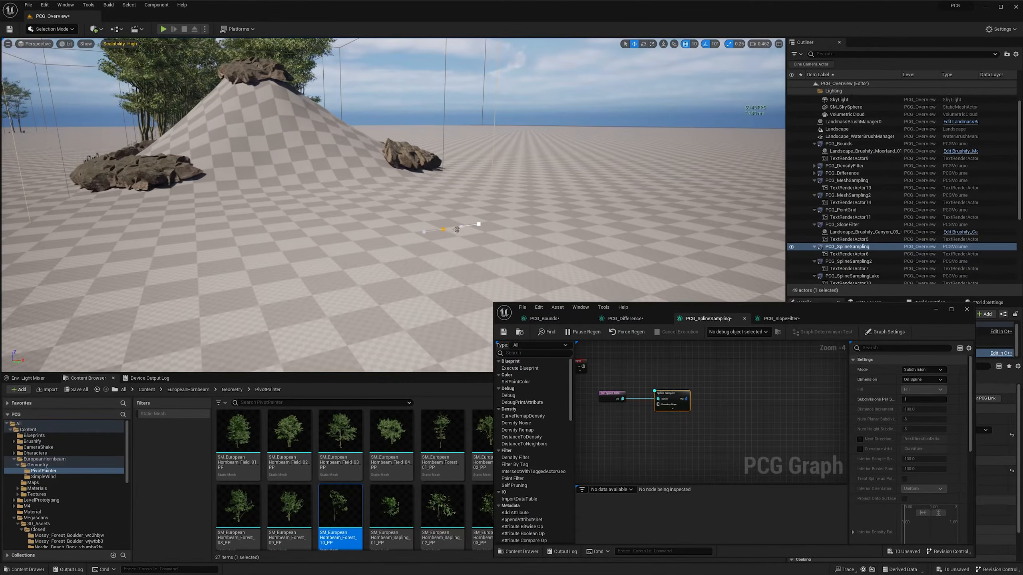
pyautogui.rightClick(444, 228)
pyautogui.click(439, 229)
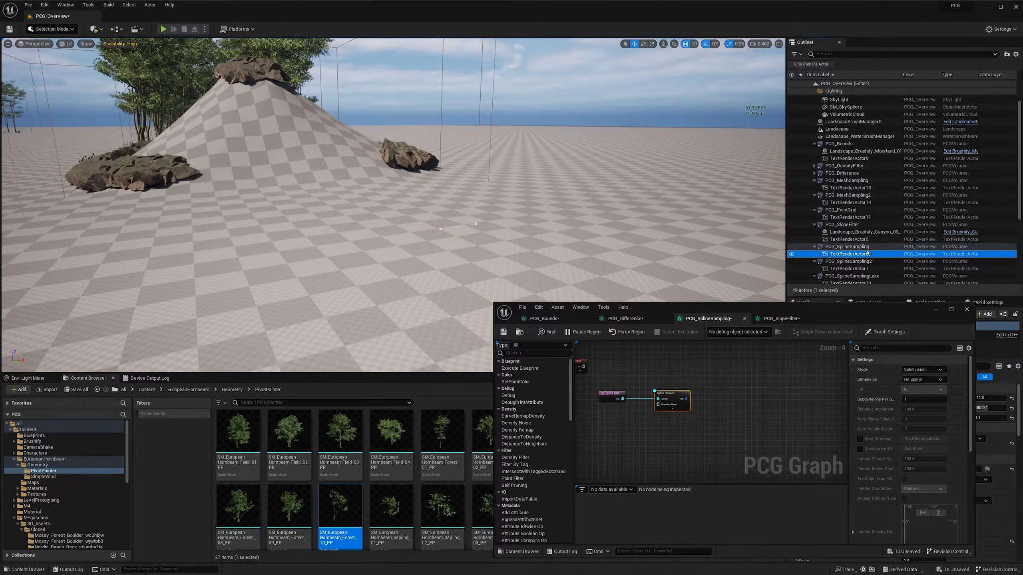
pyautogui.click(847, 246)
pyautogui.moveTo(848, 313); pyautogui.dragTo(655, 310)
pyautogui.click(820, 343)
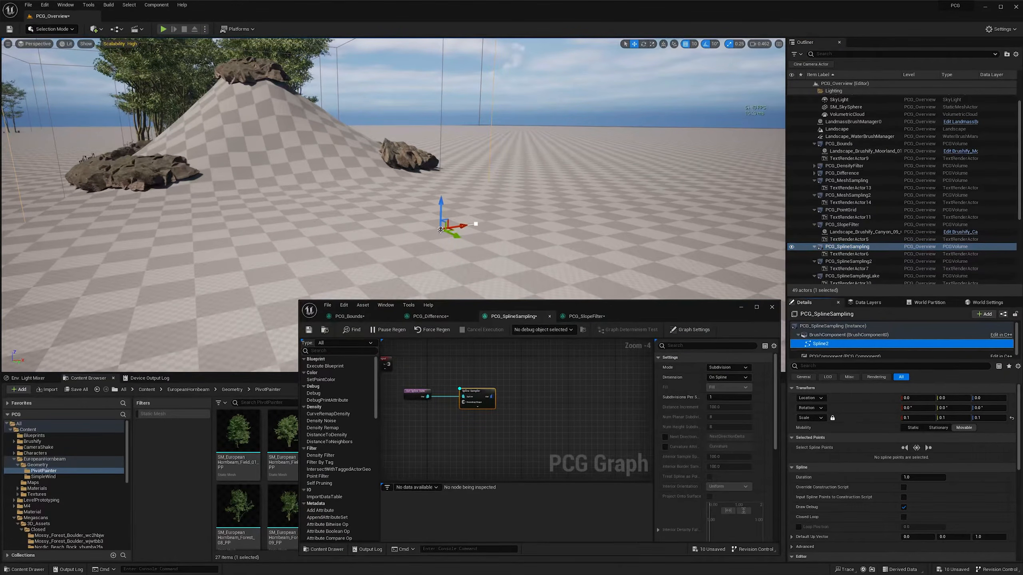
pyautogui.keyDown('alt'); pyautogui.moveTo(463, 226); pyautogui.dragTo(318, 255); pyautogui.keyUp('alt')
pyautogui.moveTo(360, 252); pyautogui.dragTo(348, 253, button='right')
pyautogui.press('s')
pyautogui.press('Delete')
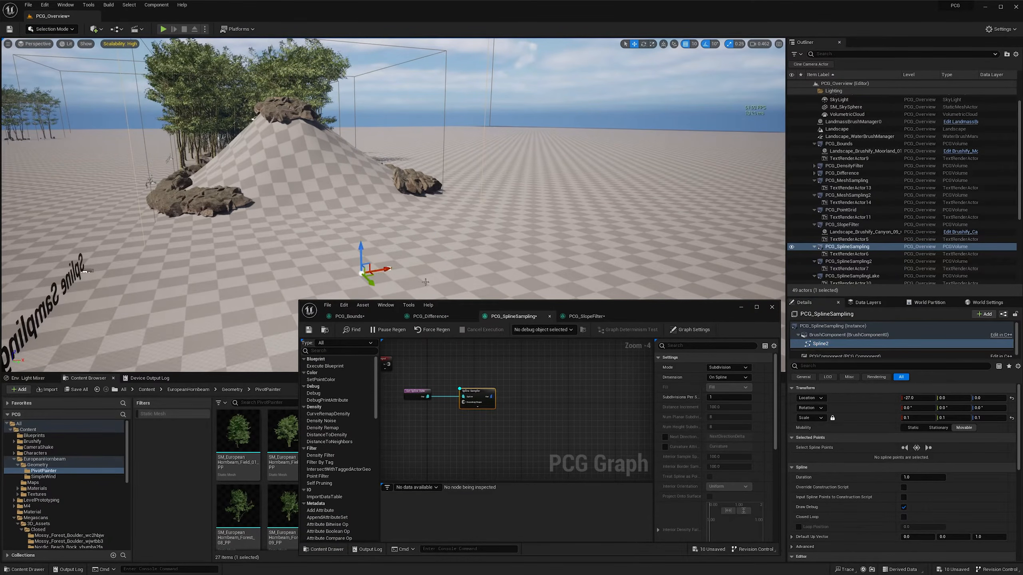
# - Extend the volume's spline with a third point placed further along X beyond its end point
pyautogui.click(835, 335)
pyautogui.click(835, 345)
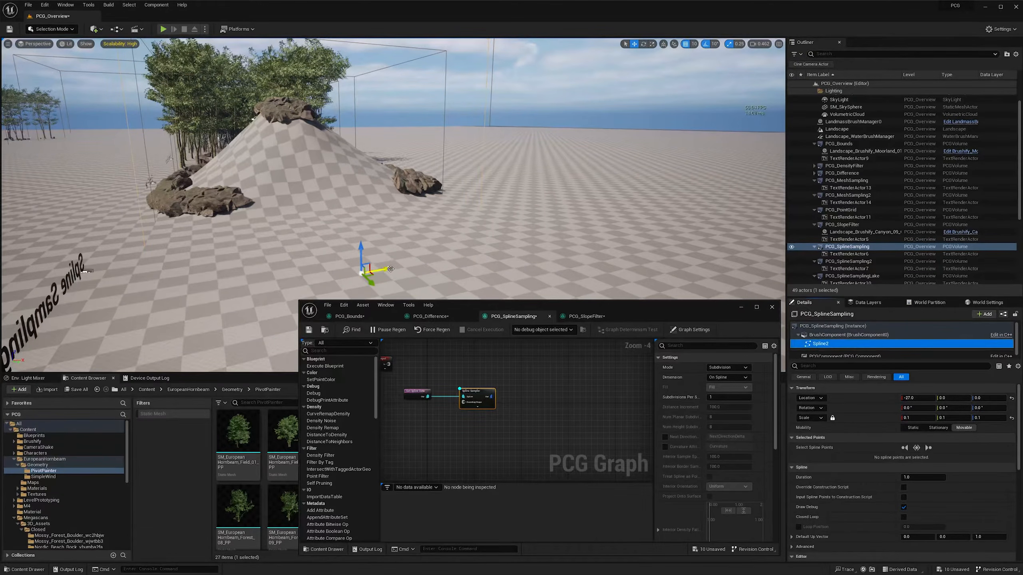
pyautogui.click(389, 269)
pyautogui.keyDown('alt'); pyautogui.moveTo(408, 266); pyautogui.dragTo(501, 248); pyautogui.keyUp('alt')
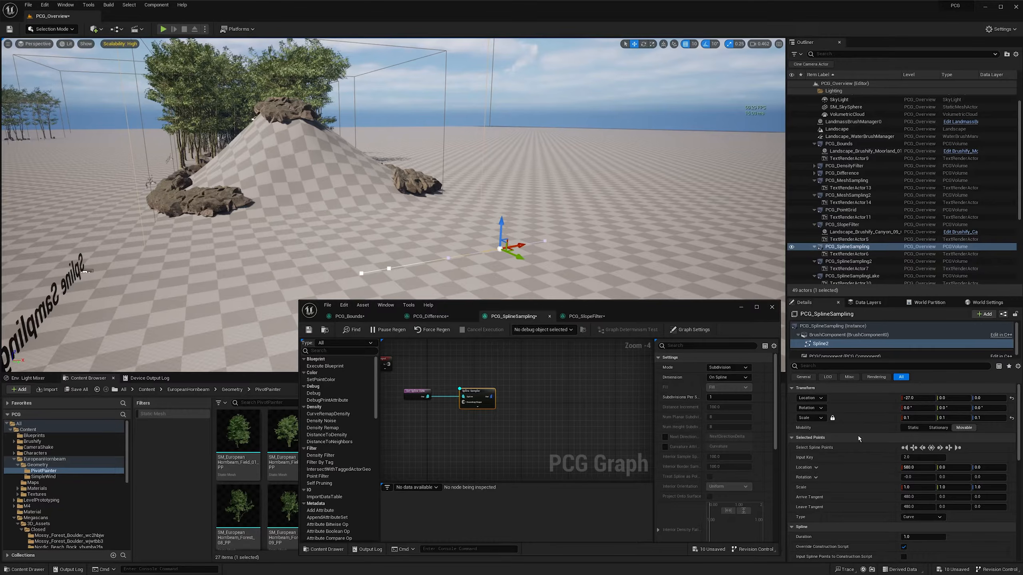
# - Generate the PCG component of the PCG_SplineSampling volume
pyautogui.scroll(-1, 833, 353)
pyautogui.click(833, 352)
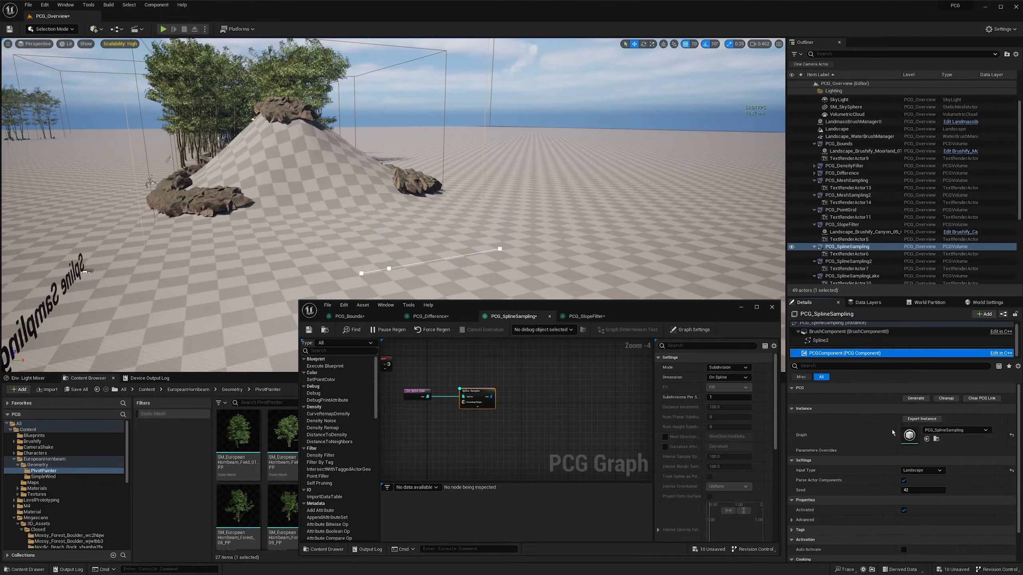
pyautogui.click(915, 397)
# - Deselect the volume and examine its open spline on the ground from several angles
pyautogui.press('w')
pyautogui.moveTo(469, 264); pyautogui.dragTo(505, 250, button='right')
pyautogui.scroll(-2, 469, 264)
pyautogui.press('a')
pyautogui.press('d')
pyautogui.press('w')
pyautogui.click(524, 114)
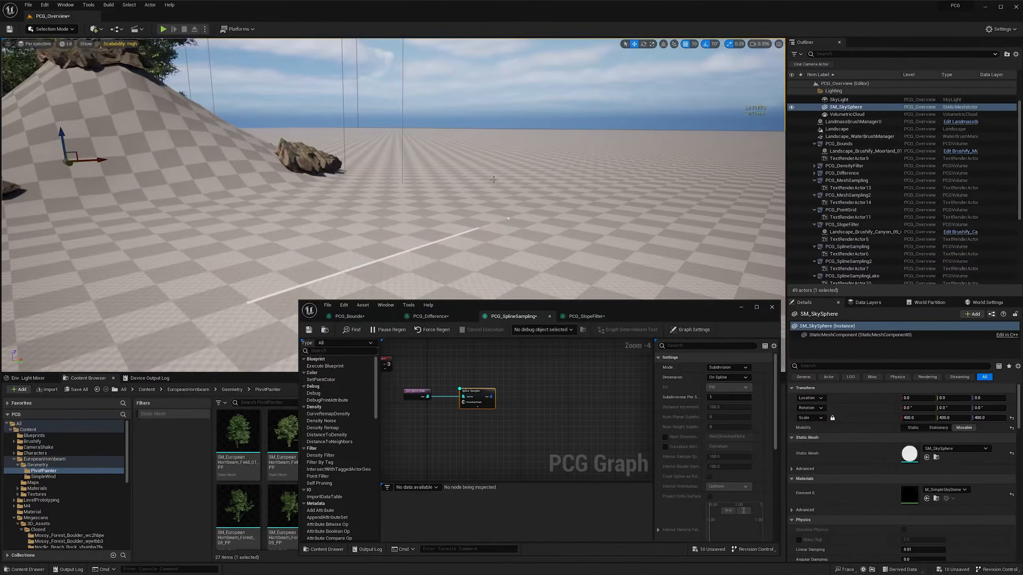
pyautogui.moveTo(524, 114); pyautogui.dragTo(448, 126, button='right')
pyautogui.press('a')
pyautogui.press('d')
pyautogui.scroll(-1, 460, 127)
pyautogui.press('w')
pyautogui.press('q')
pyautogui.press('q')
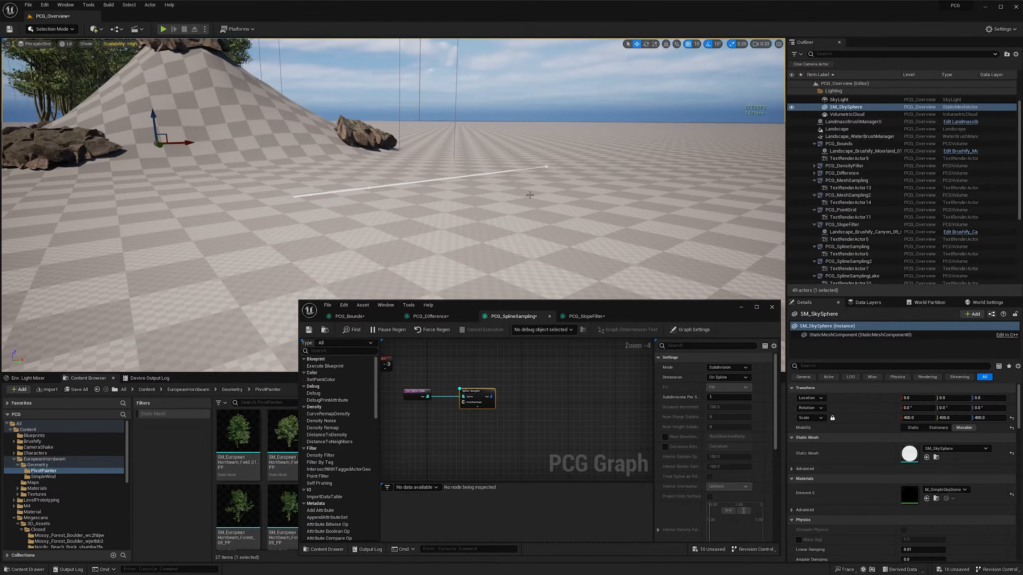
pyautogui.moveTo(512, 378); pyautogui.dragTo(450, 421)
pyautogui.moveTo(442, 433)
pyautogui.mouseDown()
pyautogui.moveTo(523, 370)
pyautogui.moveTo(434, 434)
pyautogui.moveTo(440, 427)
pyautogui.mouseUp()
pyautogui.moveTo(387, 202)
pyautogui.mouseDown(button='right')
pyautogui.moveTo(355, 202)
pyautogui.moveTo(387, 203)
pyautogui.mouseUp(button='right')
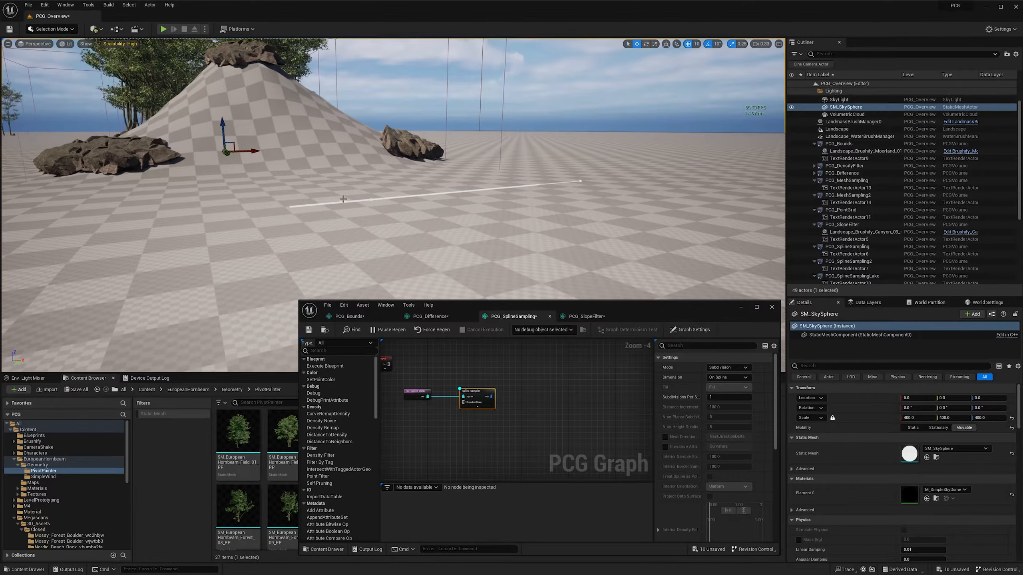
pyautogui.moveTo(343, 199); pyautogui.dragTo(378, 201, button='right')
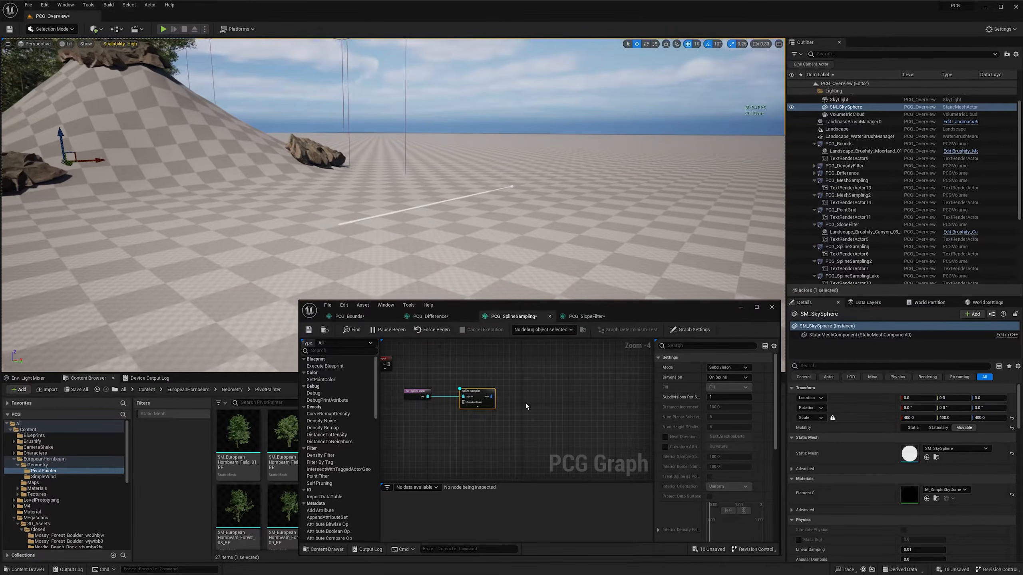
# - Add a Static Mesh Spawner node fed by the Spline Sampler's output
pyautogui.moveTo(526, 403); pyautogui.dragTo(491, 403, button='right')
pyautogui.moveTo(463, 394); pyautogui.dragTo(504, 395)
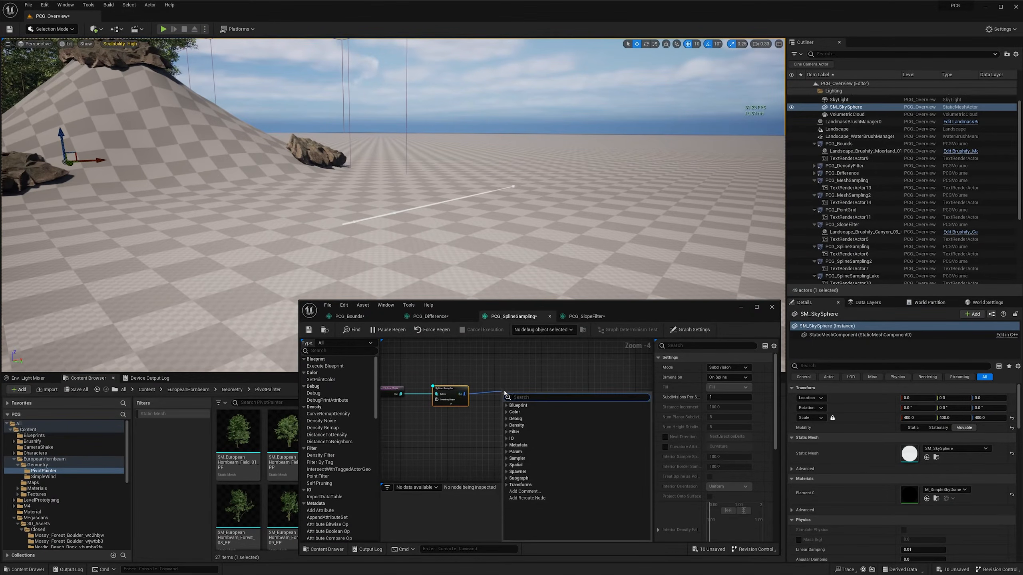
pyautogui.write('stati')
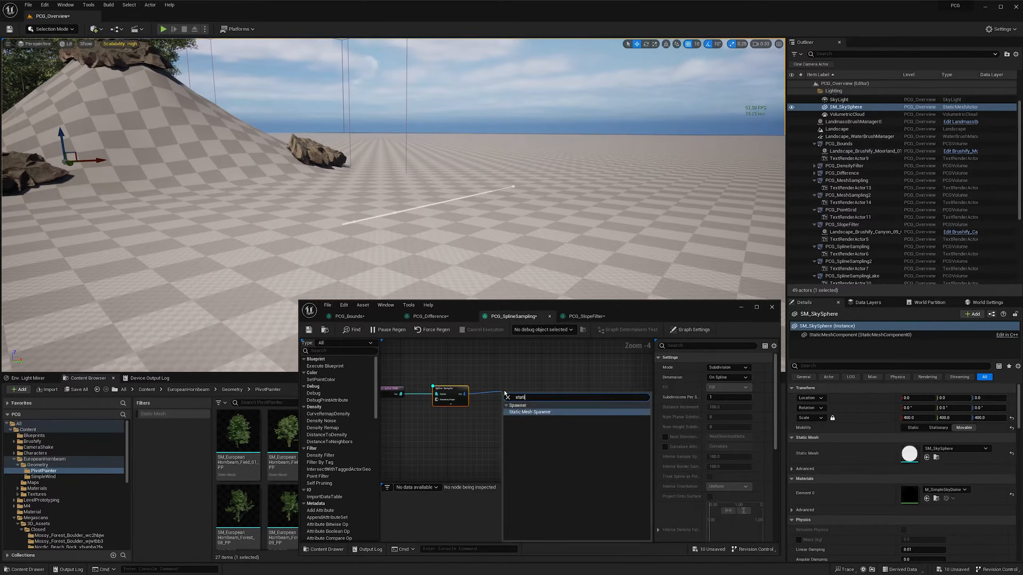
pyautogui.press('Return')
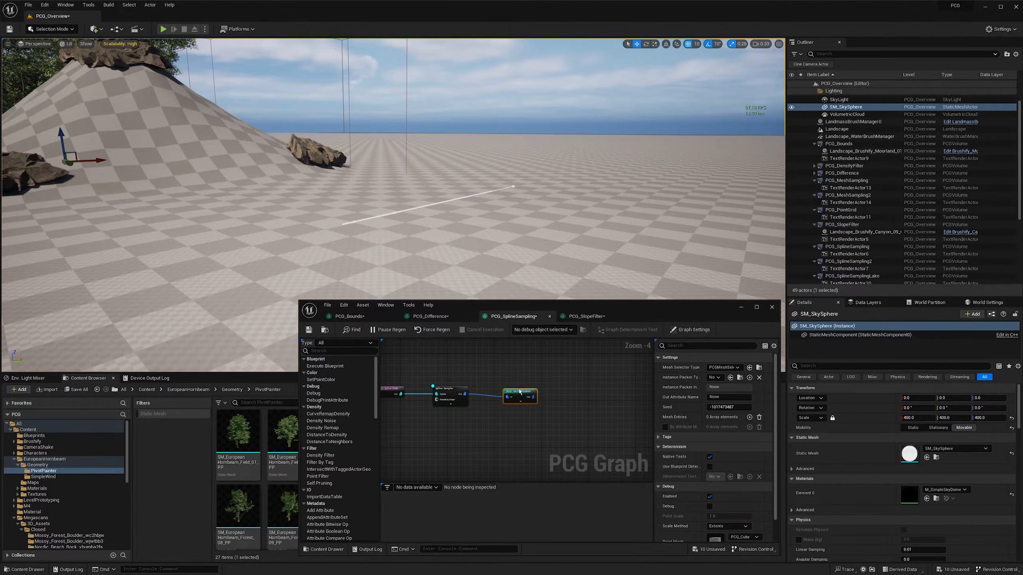
# - Add one mesh entry to the Static Mesh Spawner and assign it SM_European_Hornbeam_Forest_10_PP
pyautogui.click(749, 417)
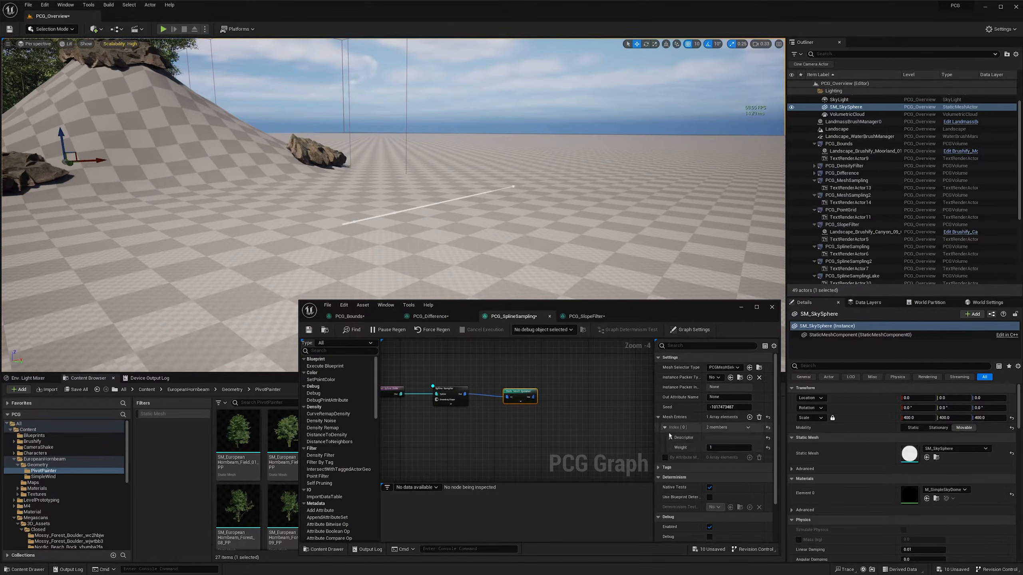
pyautogui.click(664, 427)
pyautogui.click(670, 438)
pyautogui.moveTo(628, 313); pyautogui.dragTo(683, 165)
pyautogui.moveTo(340, 508); pyautogui.dragTo(767, 318)
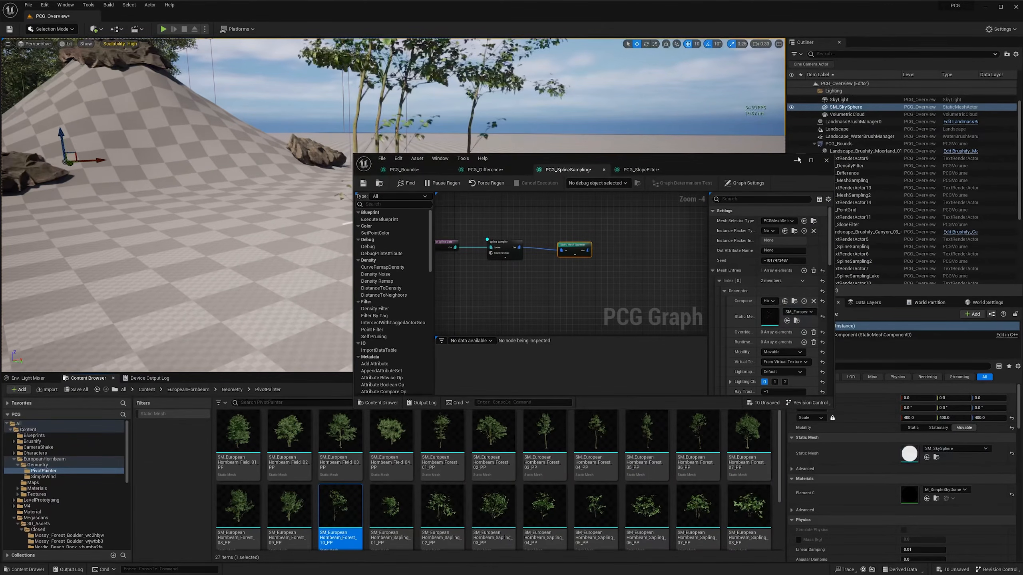
# - Uncover the viewport and examine how the spawned trees are placed along the spline
pyautogui.click(795, 161)
pyautogui.press('a')
pyautogui.moveTo(660, 194); pyautogui.dragTo(755, 187, button='right')
pyautogui.press('a')
pyautogui.hotkey('alt', 'Tab')
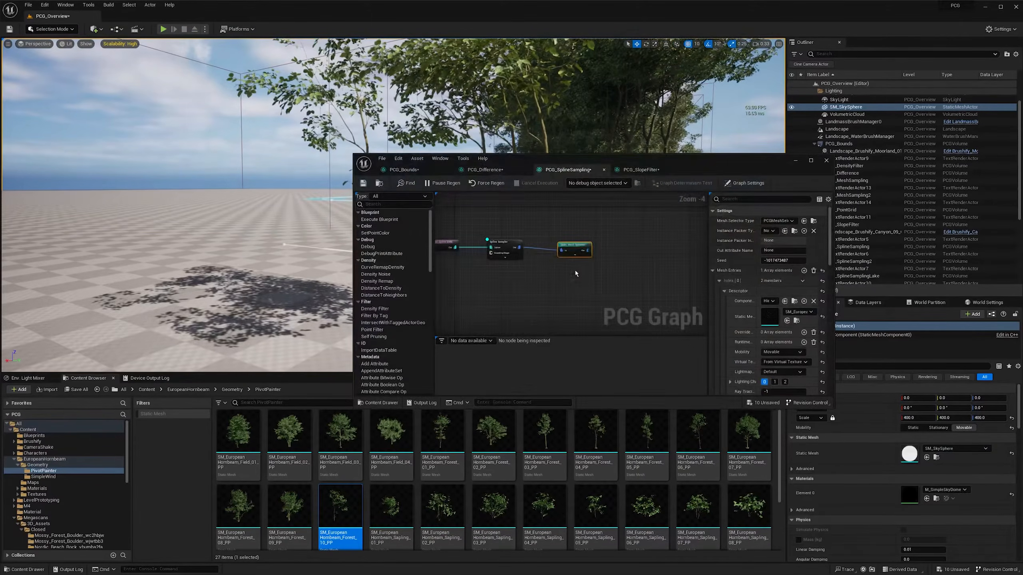
pyautogui.moveTo(580, 244); pyautogui.dragTo(598, 238)
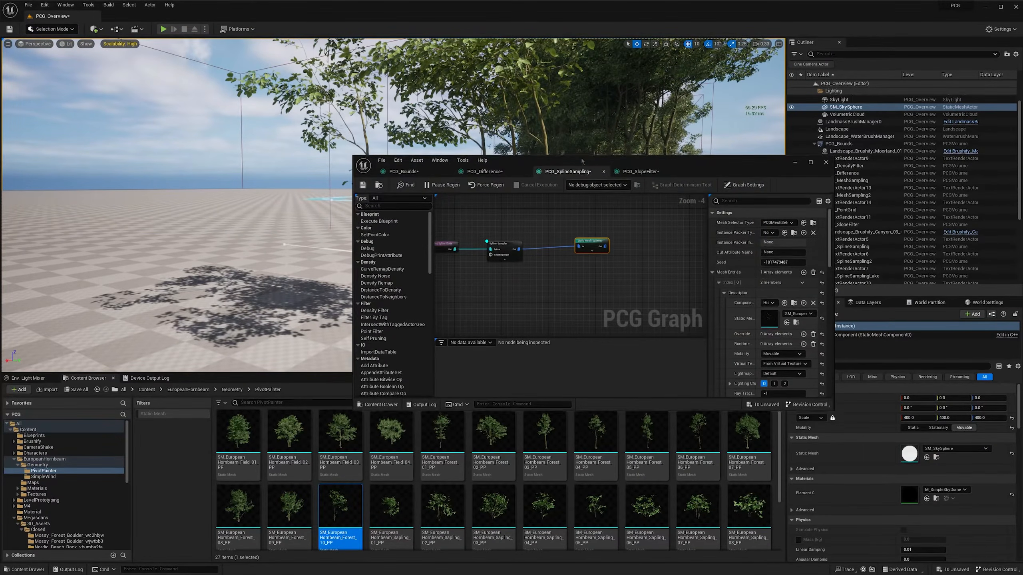
pyautogui.moveTo(355, 166); pyautogui.dragTo(395, 263)
pyautogui.moveTo(346, 202); pyautogui.dragTo(244, 213, button='right')
pyautogui.press('d')
# - Set the Spline Sampler's subdivisions per segment to 5
pyautogui.click(558, 350)
pyautogui.press('d')
pyautogui.moveTo(347, 201); pyautogui.dragTo(278, 218, button='right')
pyautogui.press('d')
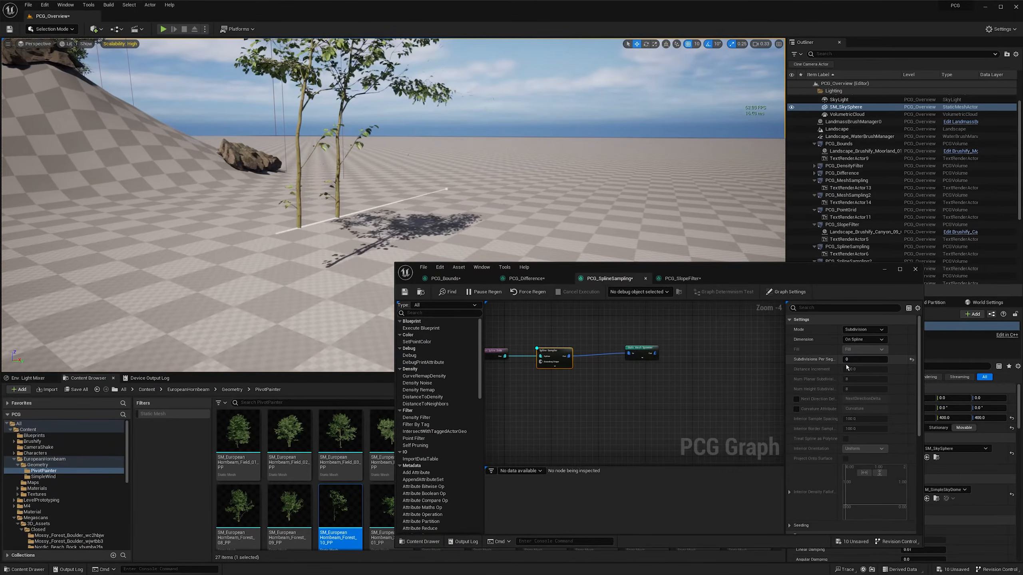
pyautogui.click(853, 360)
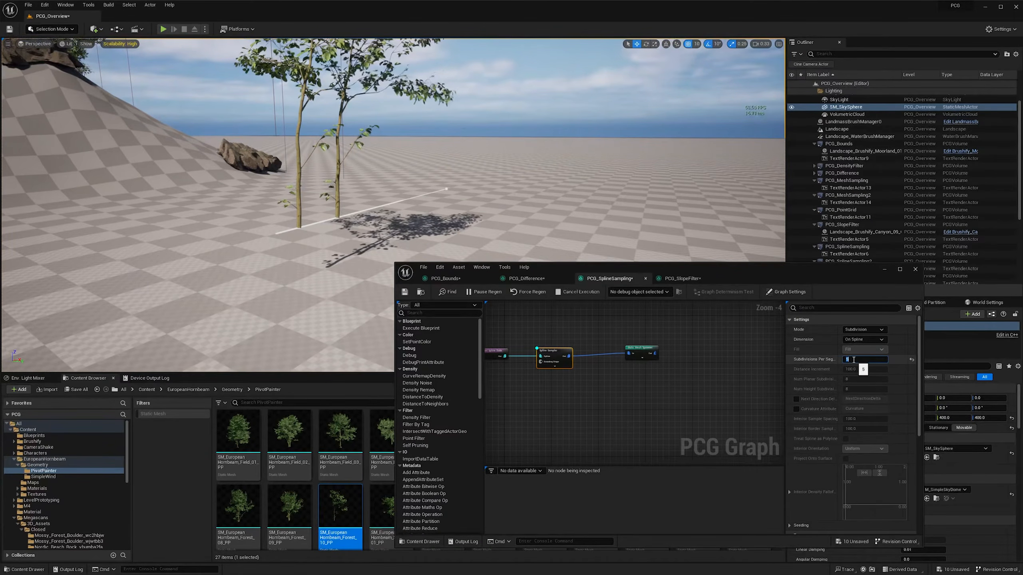
pyautogui.write('5')
pyautogui.press('Return')
# - Select the spline's middle point and shift it slightly along X towards the far end of the tree row
pyautogui.press('d')
pyautogui.moveTo(346, 202); pyautogui.dragTo(284, 201, button='right')
pyautogui.press('d')
pyautogui.click(363, 221)
pyautogui.click(363, 221)
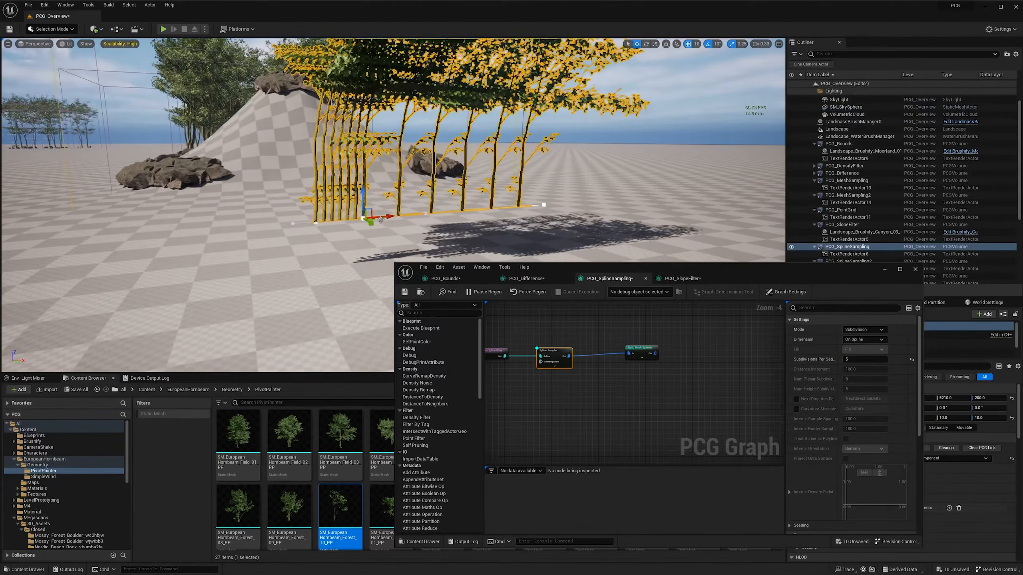
pyautogui.moveTo(385, 219); pyautogui.dragTo(475, 223)
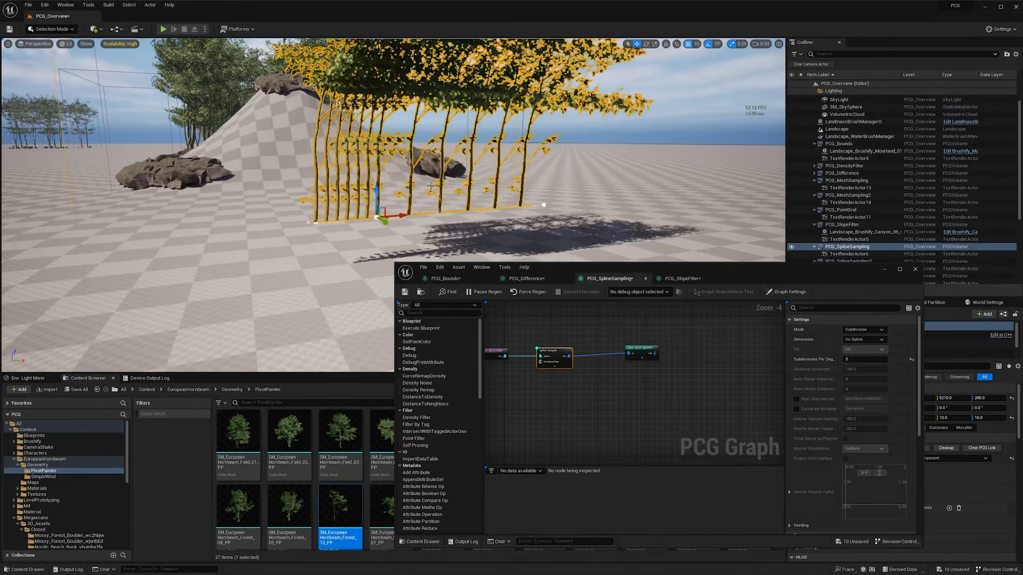
# - Compare the tree spacing in the spline segments on either side of its middle point
pyautogui.click(604, 129)
pyautogui.press('w')
pyautogui.moveTo(604, 129); pyautogui.dragTo(570, 141, button='right')
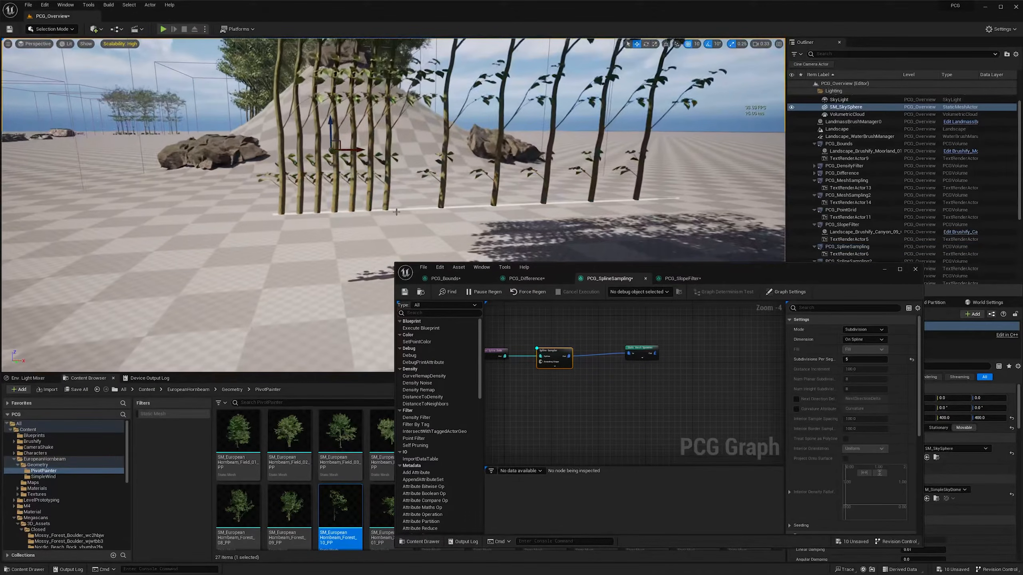
pyautogui.click(494, 202)
pyautogui.press('s')
pyautogui.moveTo(390, 202); pyautogui.dragTo(375, 197, button='right')
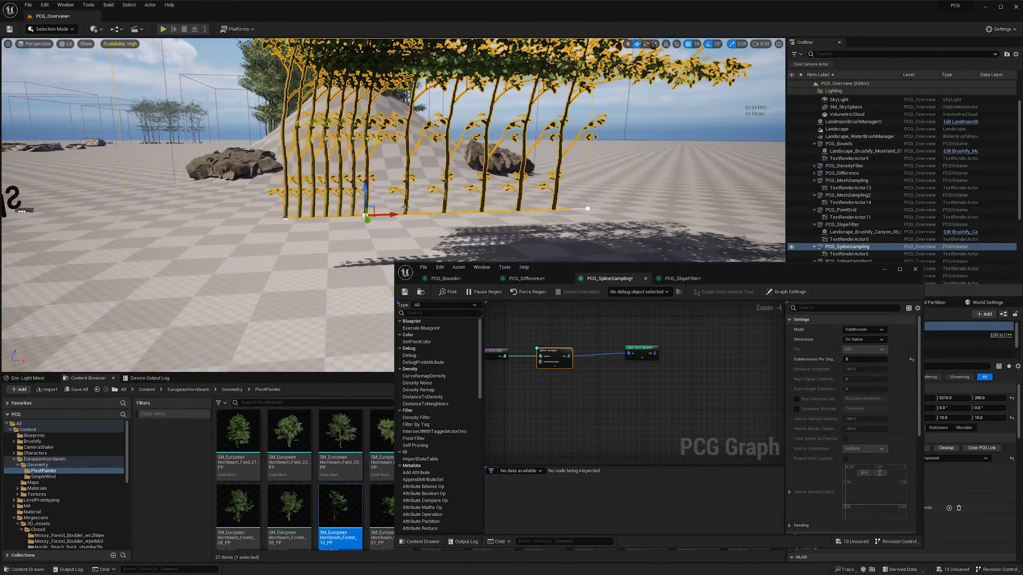
pyautogui.click(587, 209)
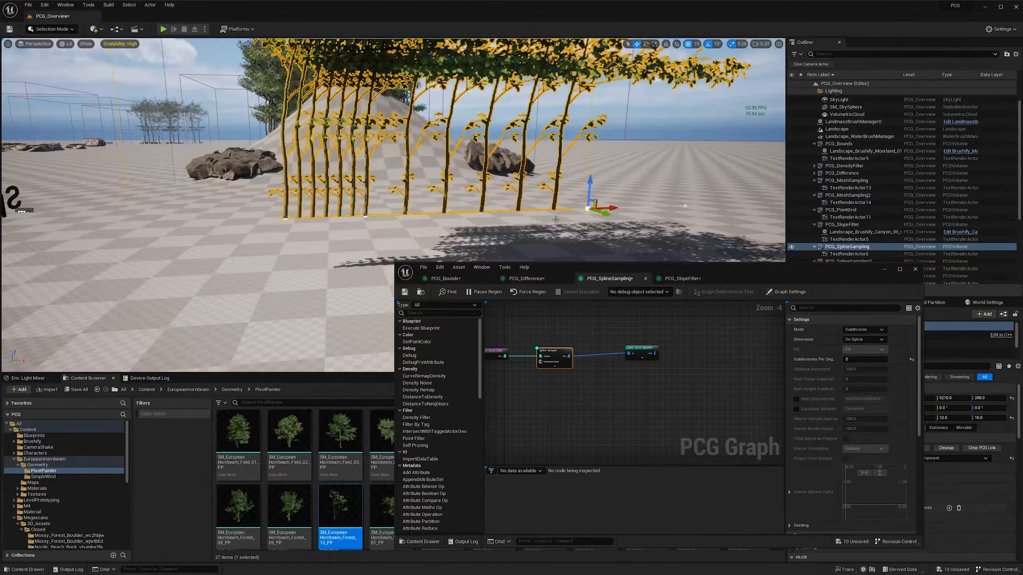
pyautogui.click(364, 217)
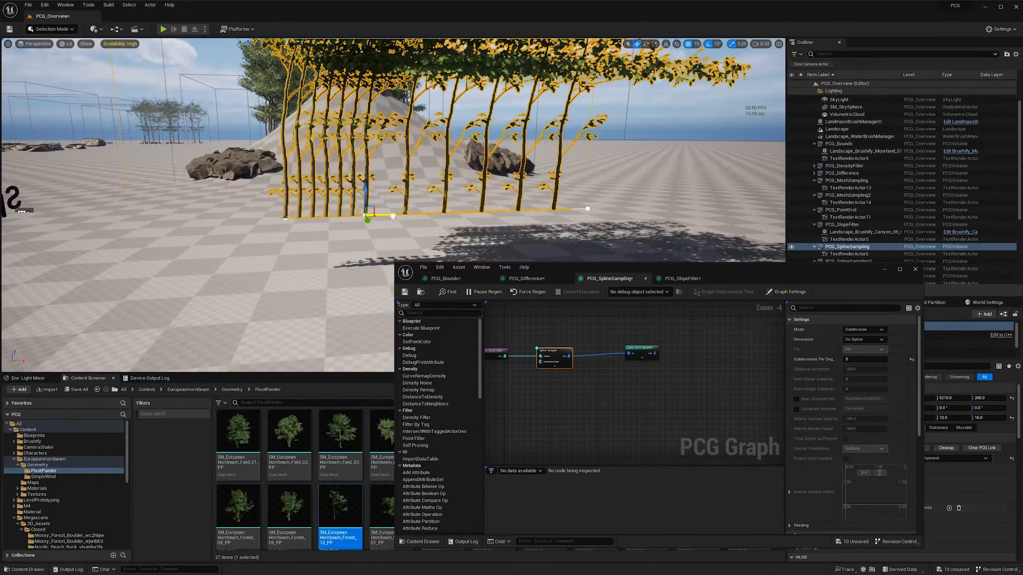
pyautogui.moveTo(468, 214); pyautogui.dragTo(518, 213)
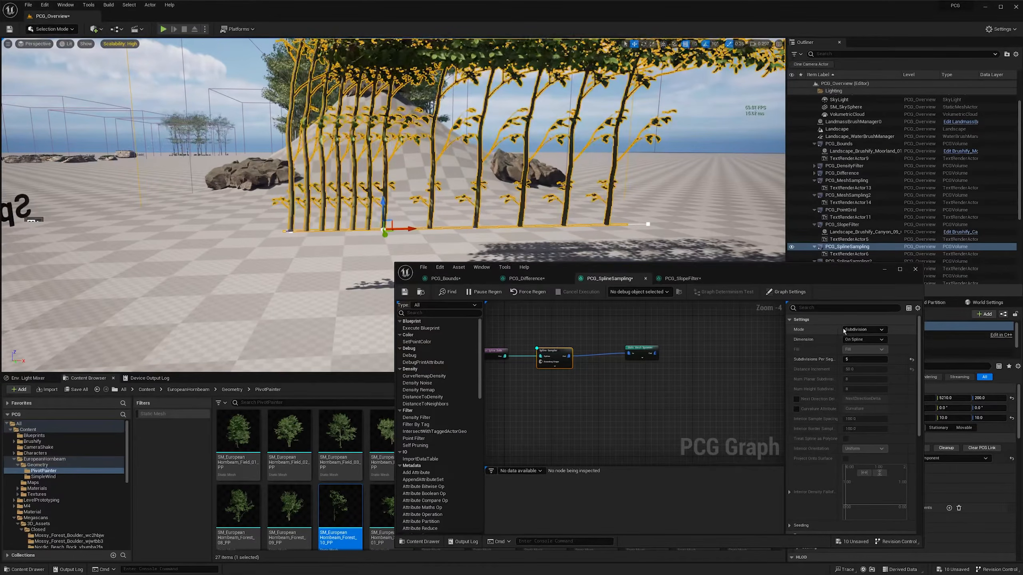
# - Switch the Spline Sampler's mode to Distance and set its distance increment to 100
pyautogui.click(856, 329)
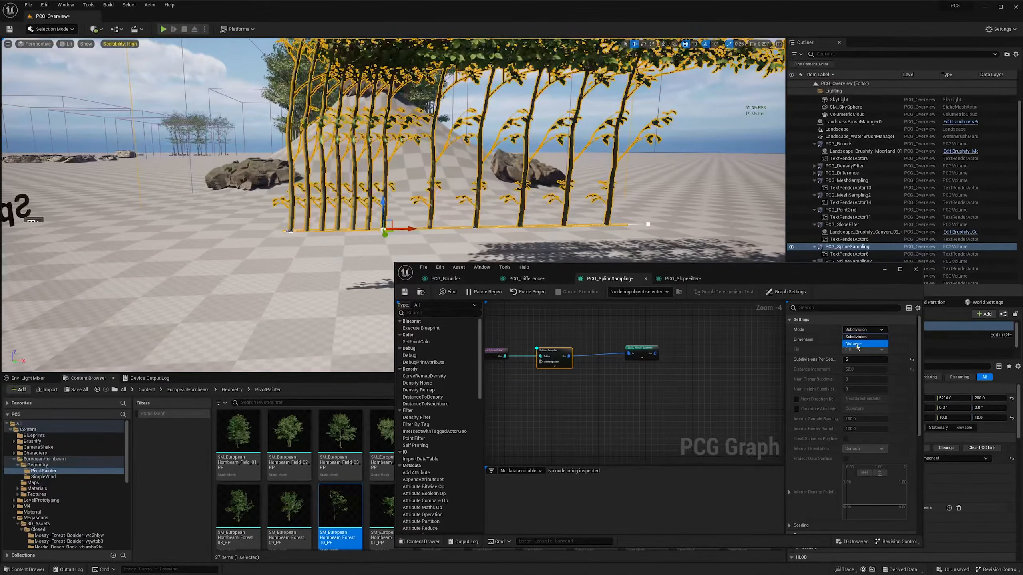
pyautogui.click(852, 344)
pyautogui.click(862, 369)
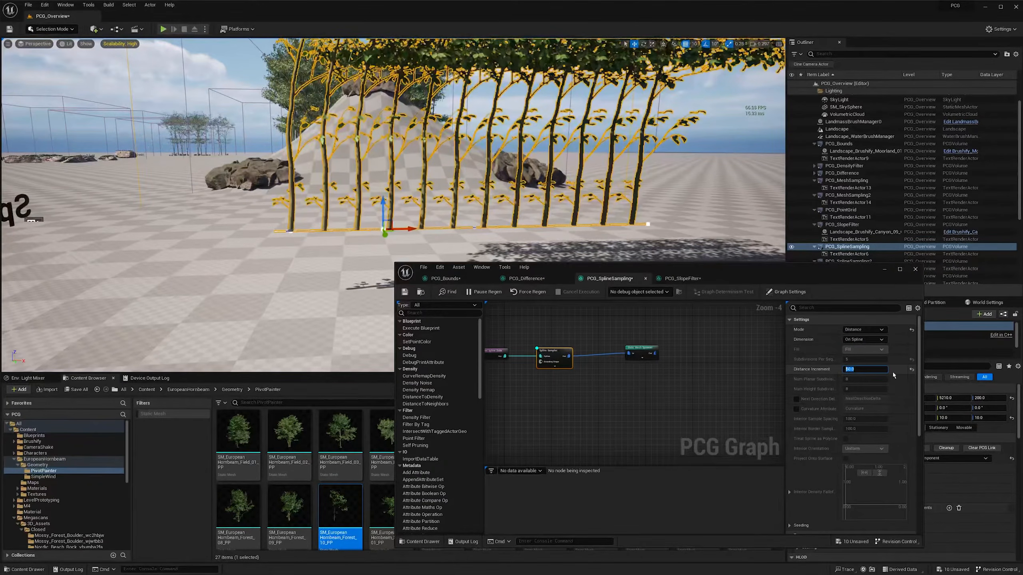
pyautogui.write('100')
pyautogui.press('Return')
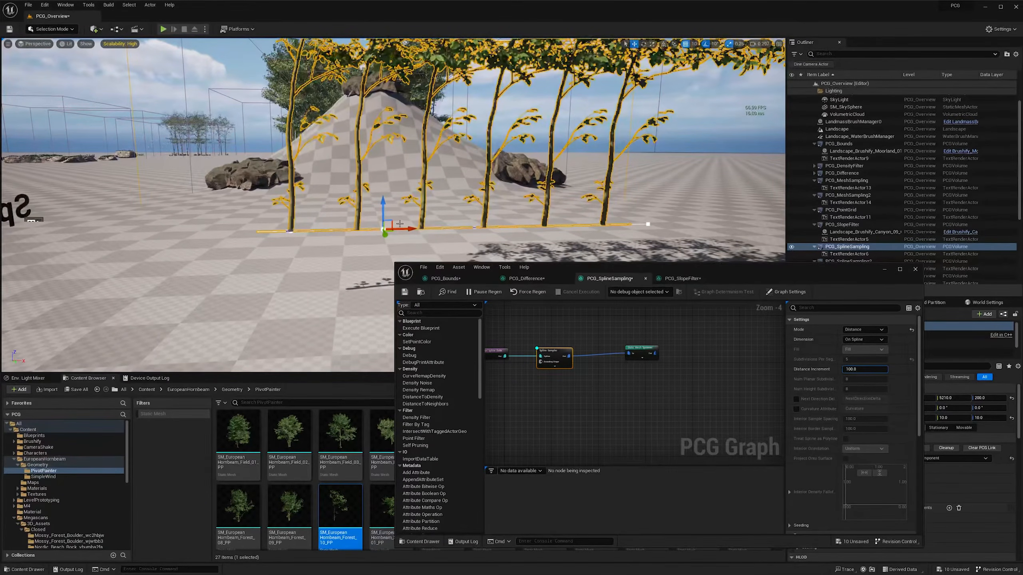
pyautogui.moveTo(501, 217)
pyautogui.mouseDown(button='right')
pyautogui.moveTo(540, 216)
pyautogui.moveTo(503, 216)
pyautogui.mouseUp(button='right')
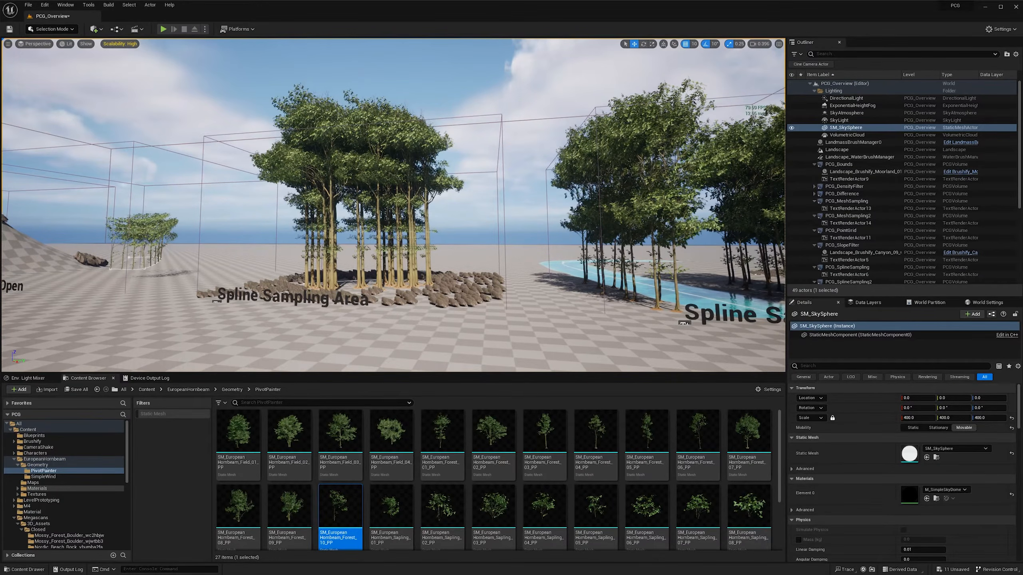
# - Open the PCG_SplineSampling_2 graph assigned to the PCG component of the Spline Sampling Area volume
pyautogui.click(375, 174)
pyautogui.scroll(-4, 878, 264)
pyautogui.scroll(-3, 830, 347)
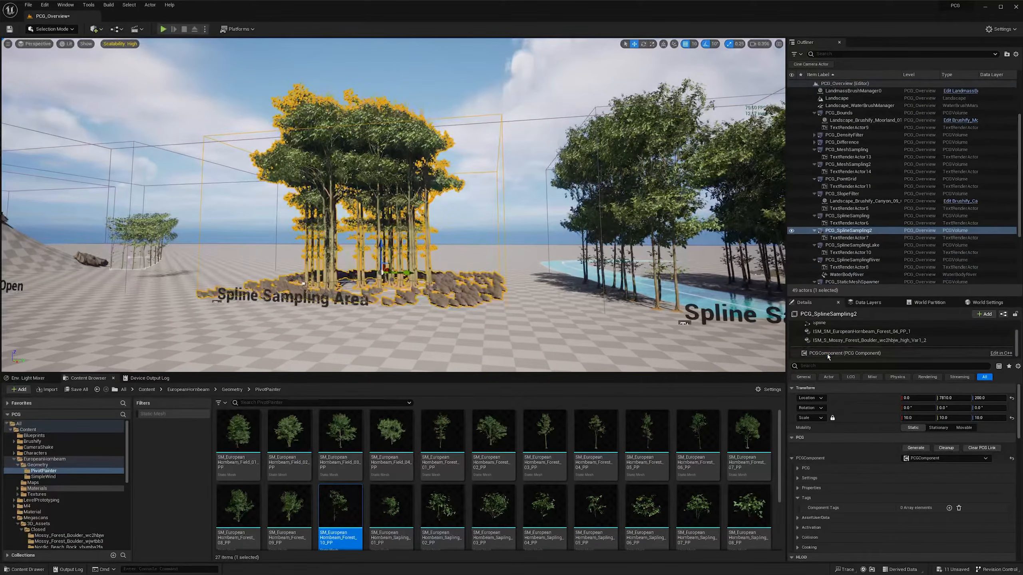
pyautogui.click(828, 354)
pyautogui.doubleClick(913, 436)
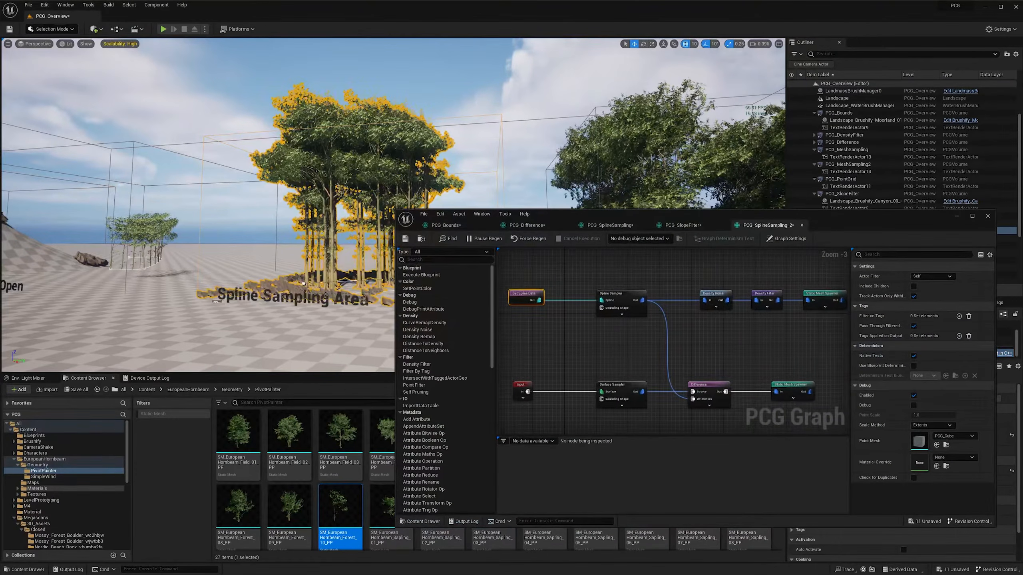
pyautogui.moveTo(557, 277); pyautogui.dragTo(595, 279, button='right')
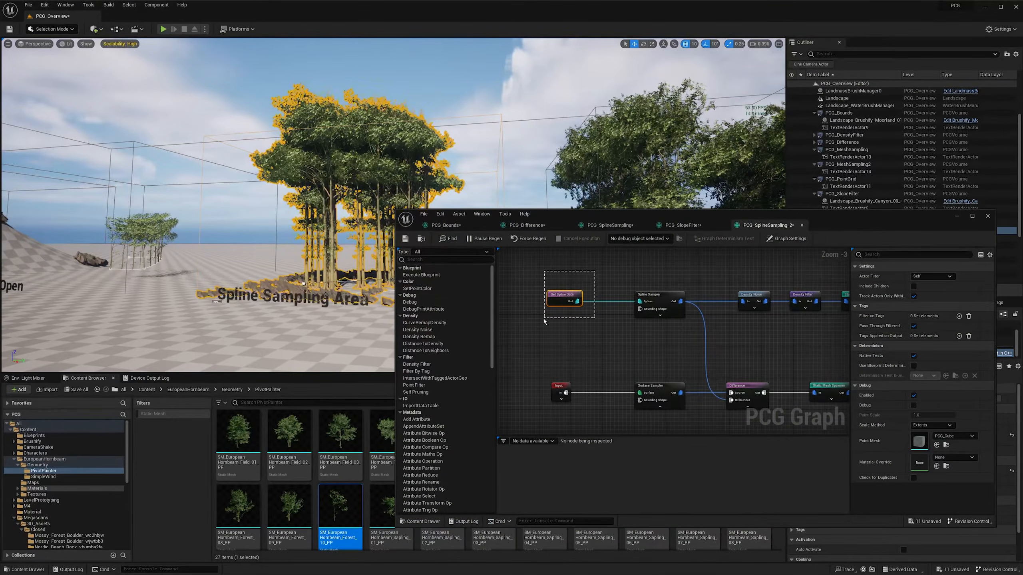
pyautogui.moveTo(544, 319); pyautogui.dragTo(543, 319)
pyautogui.moveTo(581, 326); pyautogui.dragTo(567, 324, button='right')
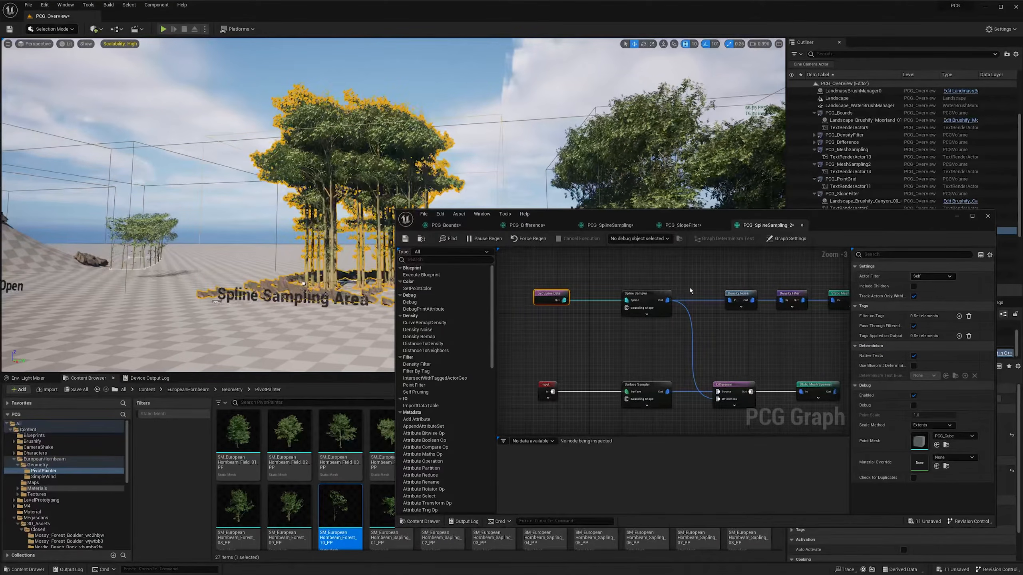
pyautogui.moveTo(677, 273); pyautogui.dragTo(644, 281, button='right')
# - Check the Spline Sampler's dimension options and keep On Interior
pyautogui.click(612, 305)
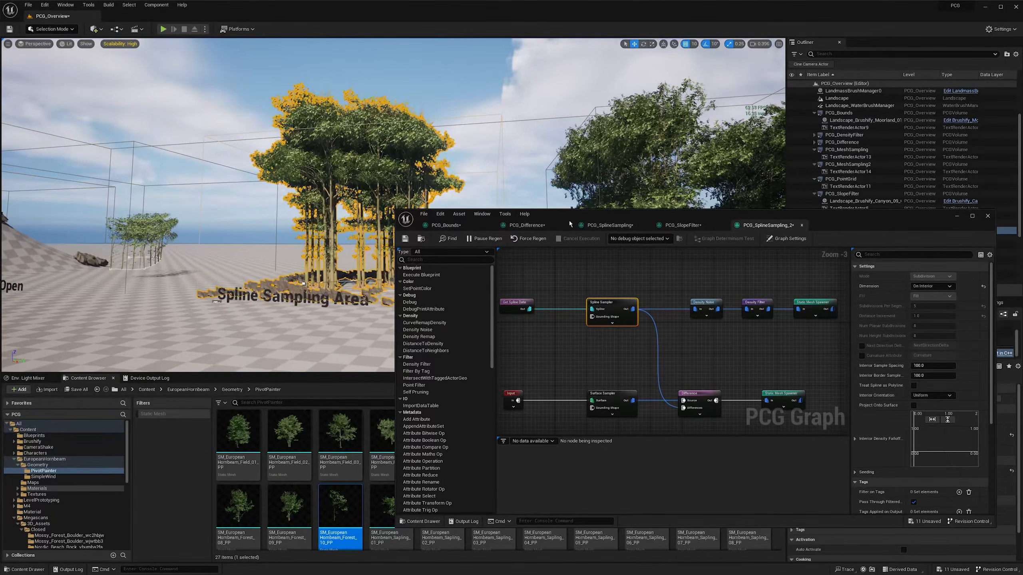
pyautogui.moveTo(492, 233); pyautogui.dragTo(505, 249)
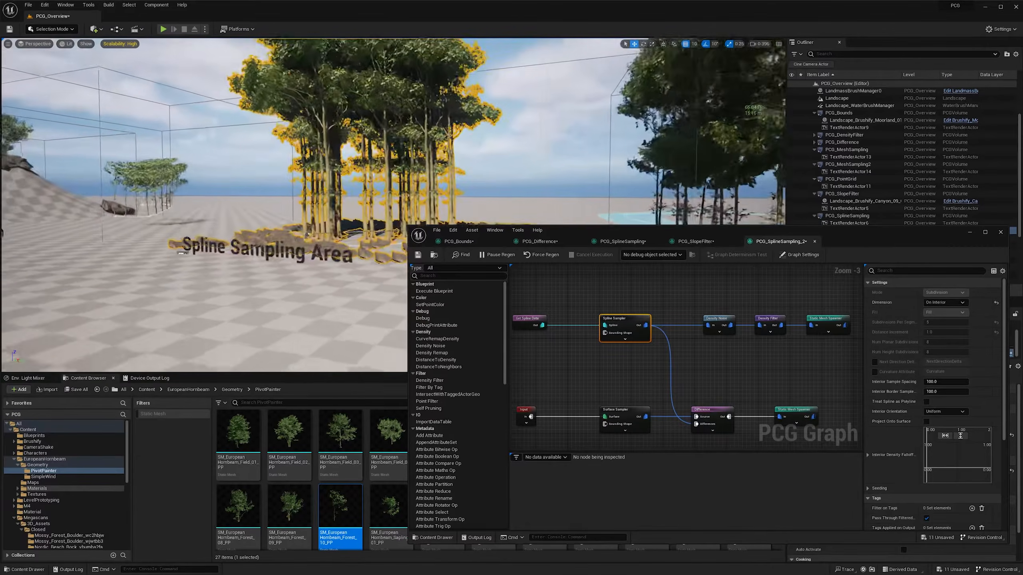
pyautogui.click(936, 303)
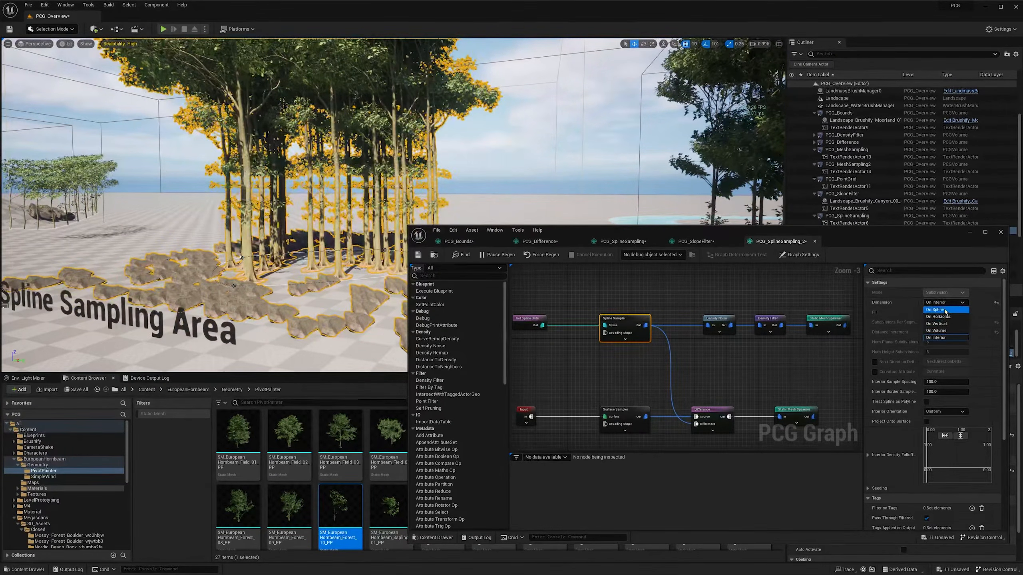
pyautogui.click(941, 338)
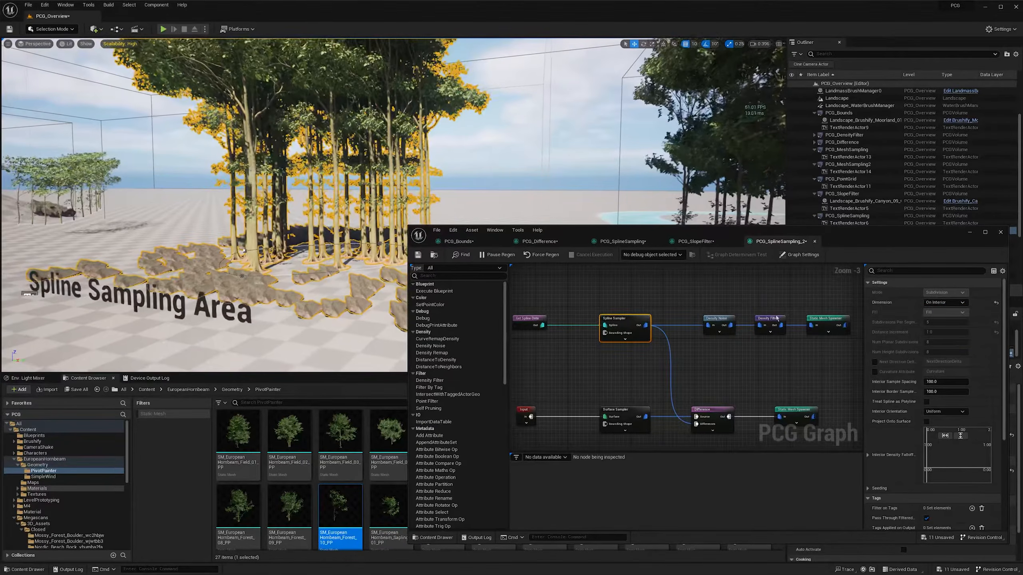
# - Disable the tree Static Mesh Spawner and display the Spline Sampler's debug points inside the spline
pyautogui.click(826, 322)
pyautogui.press('e')
pyautogui.click(616, 318)
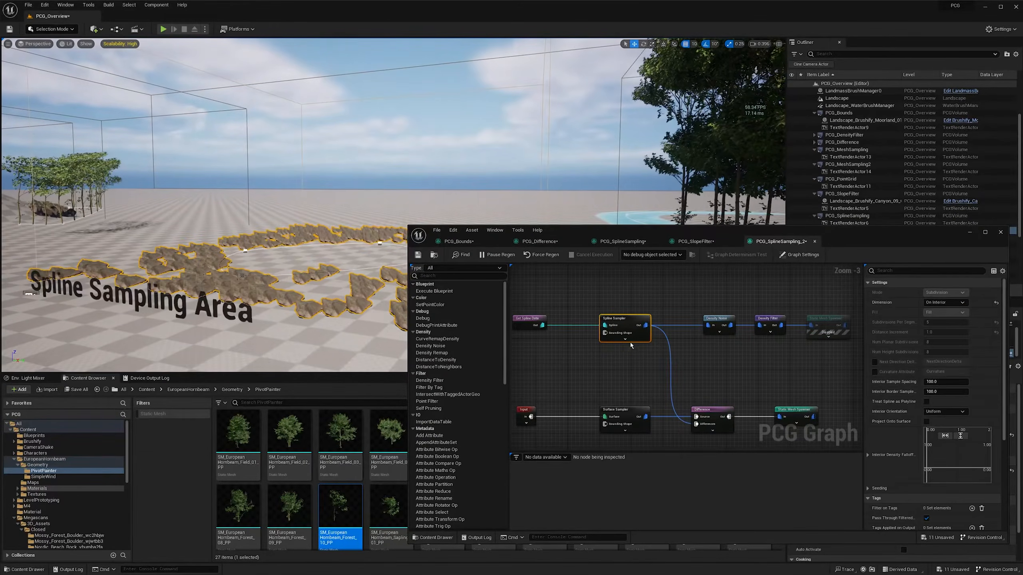
pyautogui.moveTo(306, 193); pyautogui.dragTo(343, 234, button='right')
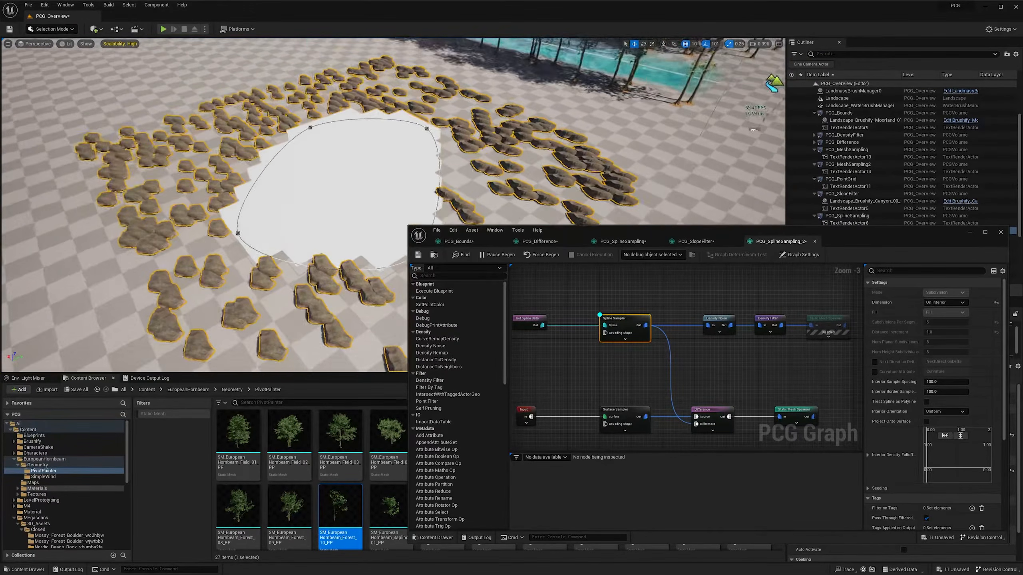
pyautogui.moveTo(343, 202); pyautogui.dragTo(254, 182, button='right')
# - Debug the Density Noise, Density Filter and tree Static Mesh Spawner nodes one after another to compare their points
pyautogui.click(721, 358)
pyautogui.moveTo(715, 355); pyautogui.dragTo(666, 357, button='right')
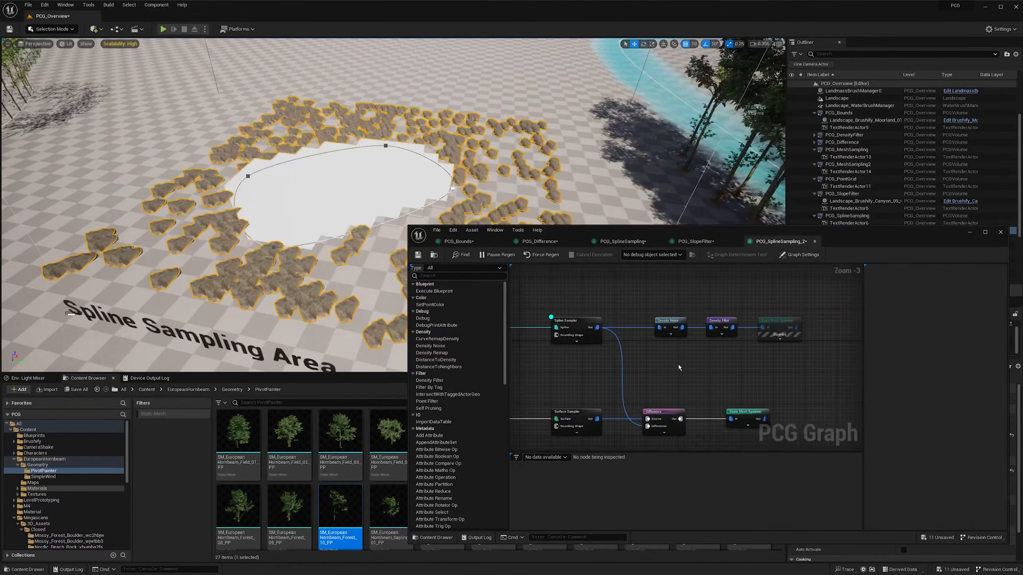
pyautogui.click(671, 329)
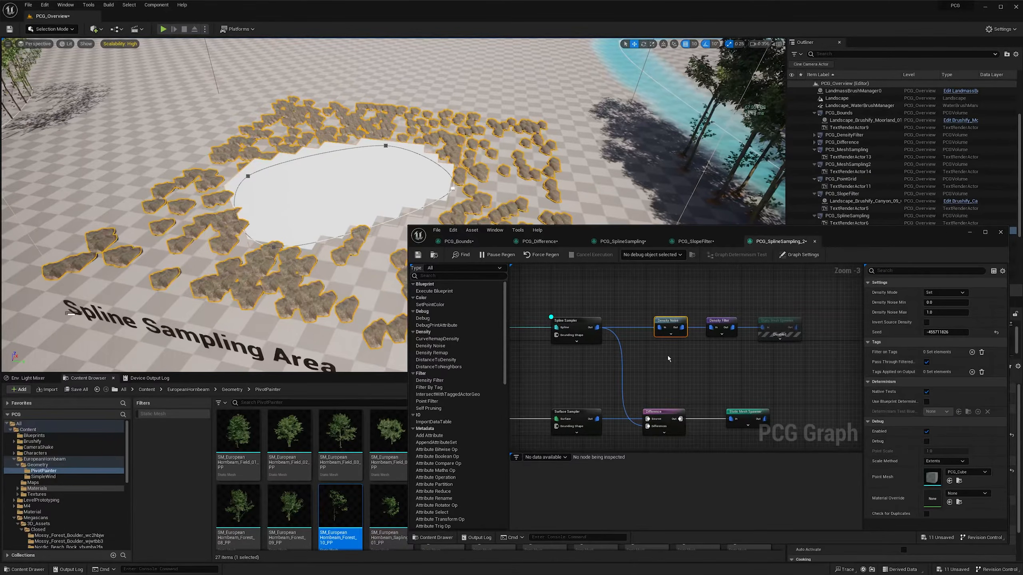
pyautogui.hotkey('alt', 'd')
pyautogui.moveTo(475, 174); pyautogui.dragTo(508, 150, button='right')
pyautogui.click(726, 350)
pyautogui.click(722, 330)
pyautogui.hotkey('alt', 'd')
pyautogui.click(780, 328)
pyautogui.hotkey('alt', 'd')
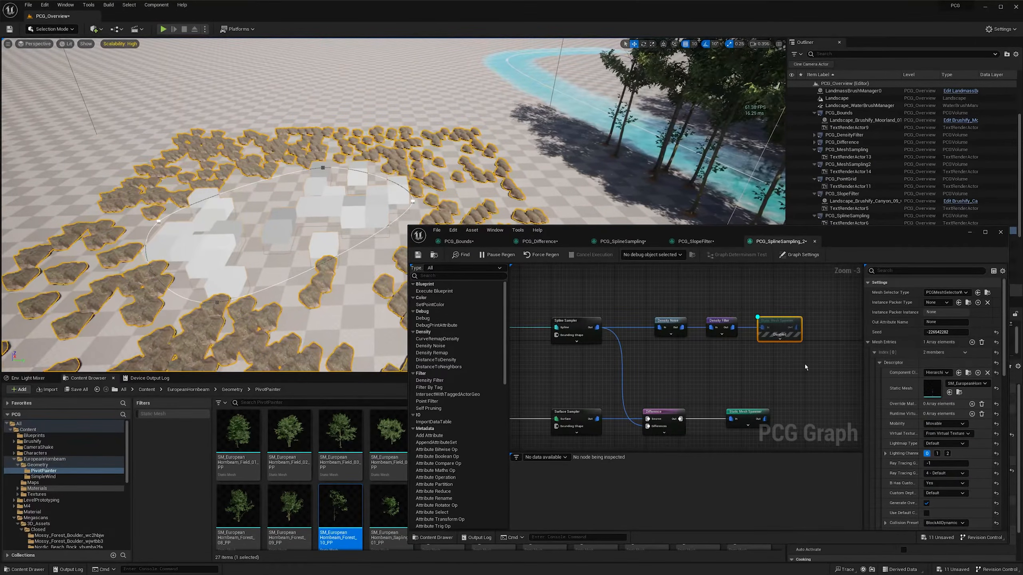
pyautogui.press('e')
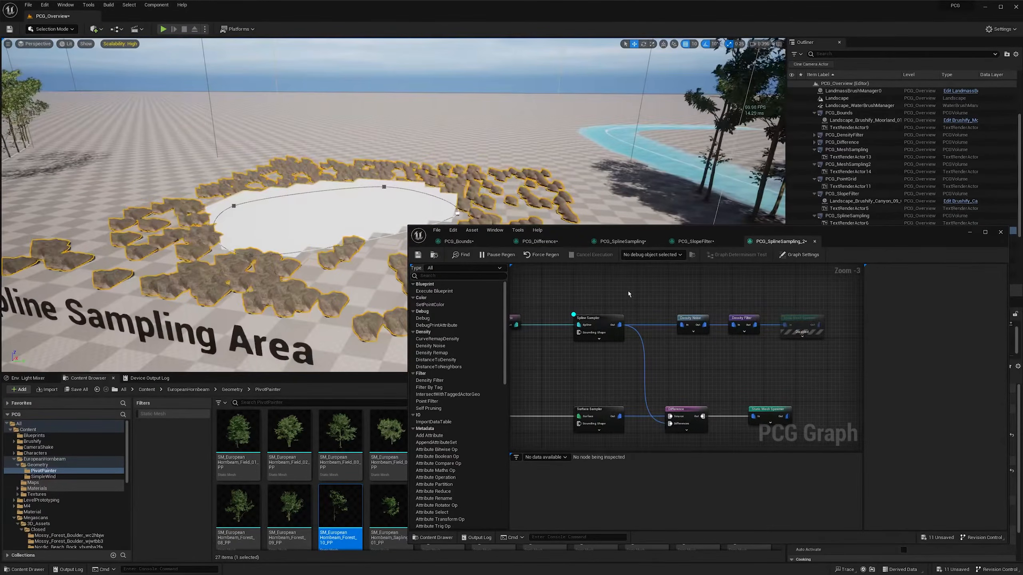
# - Add a key near each end of the Spline Sampler's Interior Density Falloff curve
pyautogui.click(613, 321)
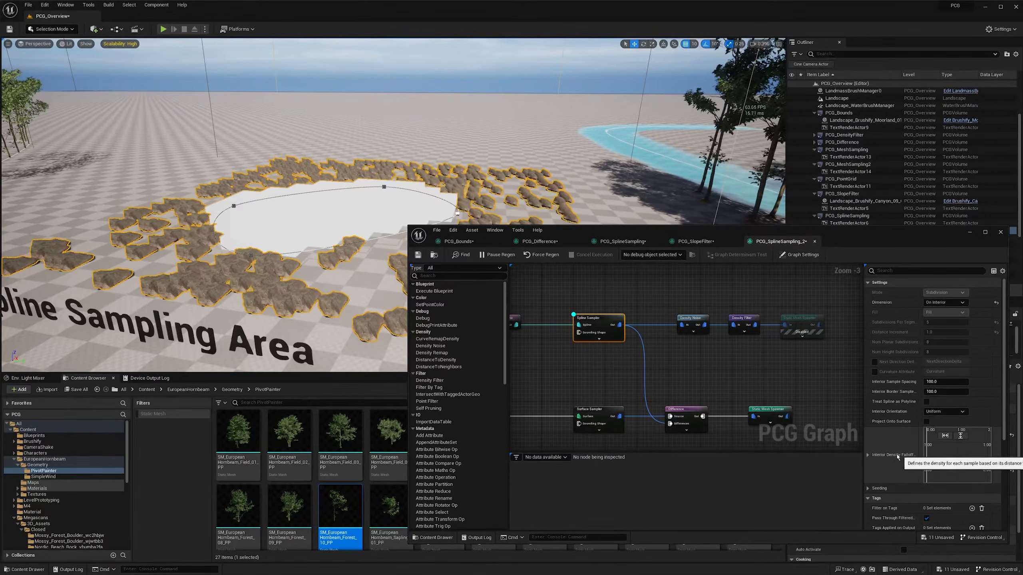
pyautogui.rightClick(927, 441)
pyautogui.click(941, 455)
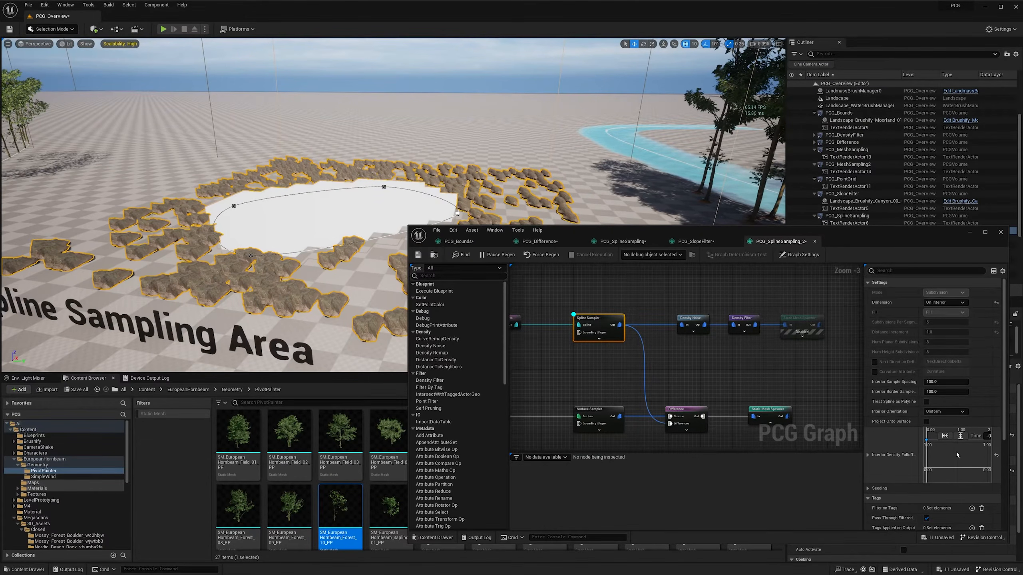
pyautogui.rightClick(972, 442)
pyautogui.click(983, 456)
# - Shape the Interior Density Falloff curve so it rises from a low first key to a high last key
pyautogui.moveTo(973, 442); pyautogui.dragTo(990, 469)
pyautogui.moveTo(927, 441); pyautogui.dragTo(929, 453)
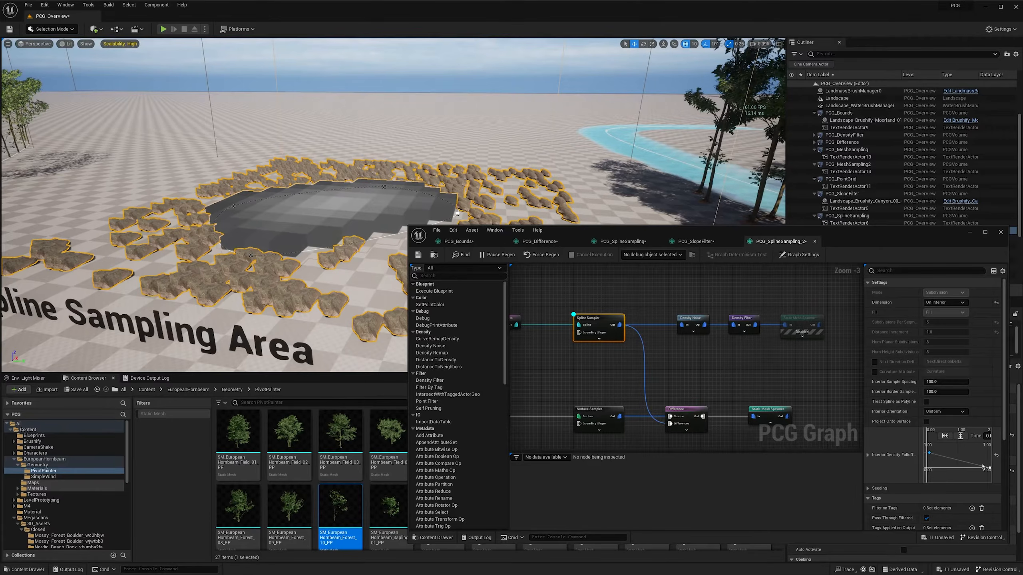
pyautogui.moveTo(989, 470); pyautogui.dragTo(986, 431)
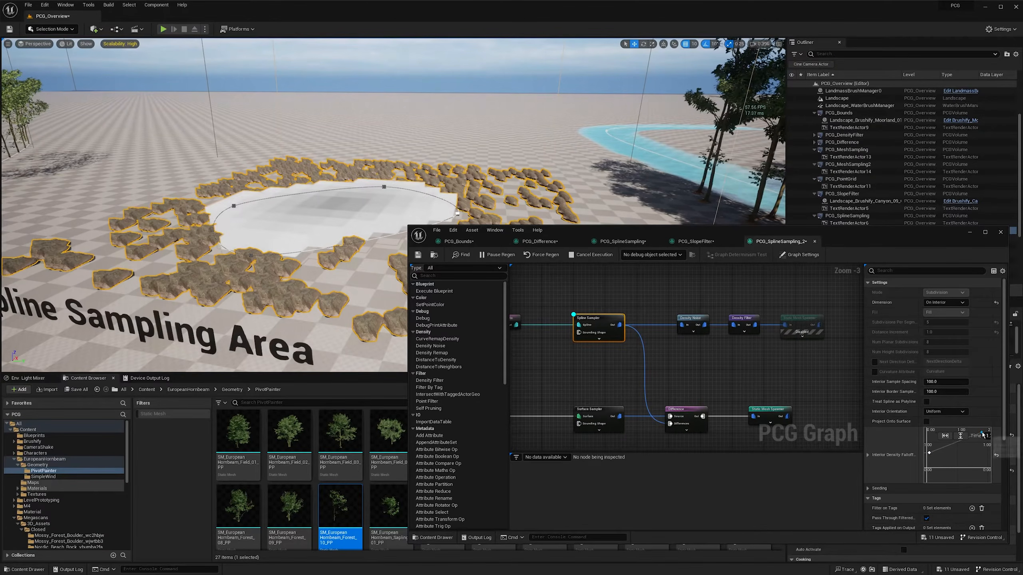
pyautogui.moveTo(931, 453); pyautogui.dragTo(926, 459)
# - Examine how the point density varies between the centre and the edge of the spline's interior
pyautogui.press('w')
pyautogui.moveTo(287, 276); pyautogui.dragTo(288, 251, button='right')
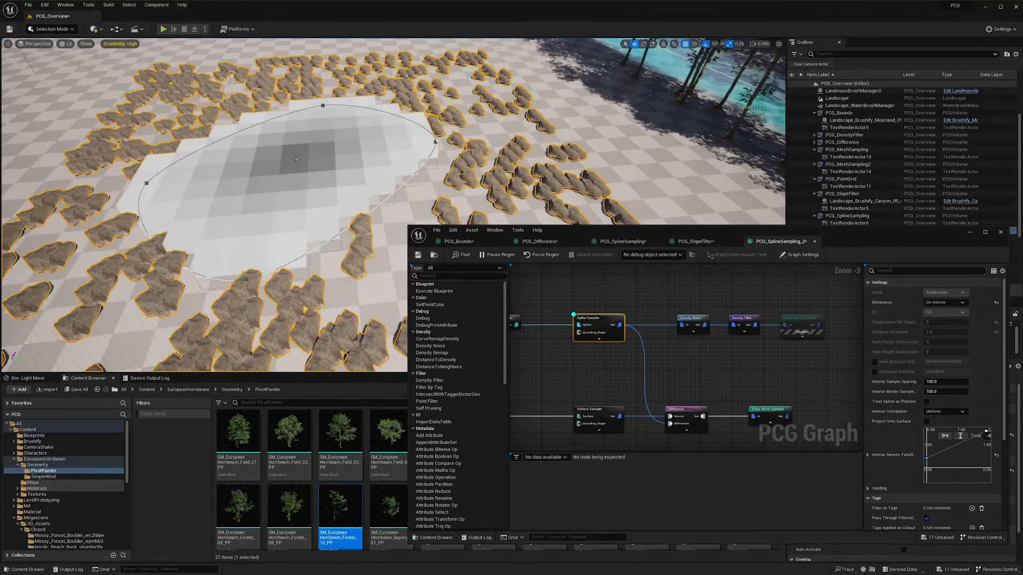
pyautogui.moveTo(294, 163); pyautogui.dragTo(299, 104, button='right')
pyautogui.press('s')
pyautogui.press('w')
pyautogui.press('s')
pyautogui.moveTo(388, 192); pyautogui.dragTo(385, 186, button='right')
pyautogui.press('s')
pyautogui.press('d')
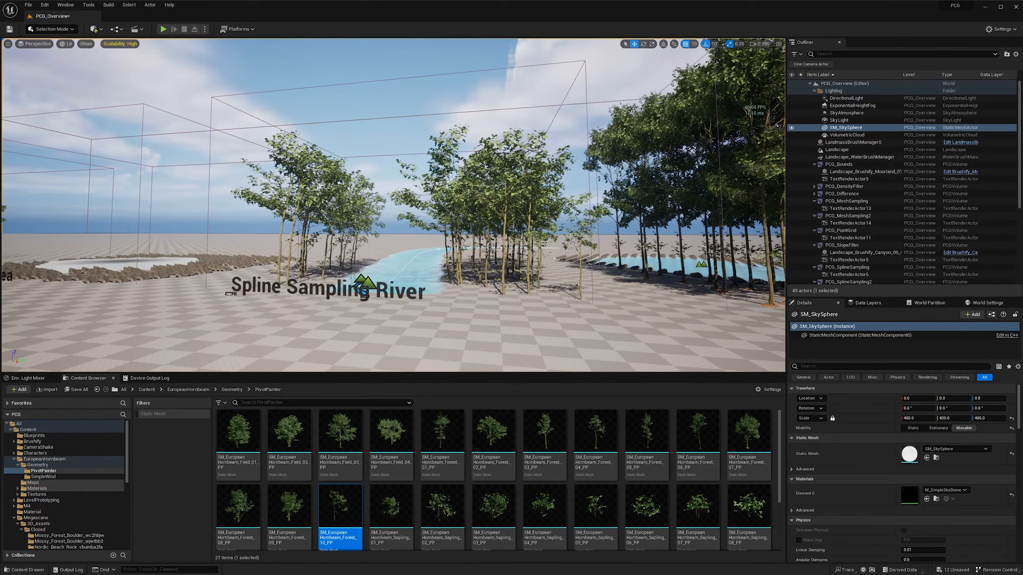
# - Open the editor's plugin browser
pyautogui.press('e')
pyautogui.moveTo(684, 212); pyautogui.dragTo(683, 213, button='right')
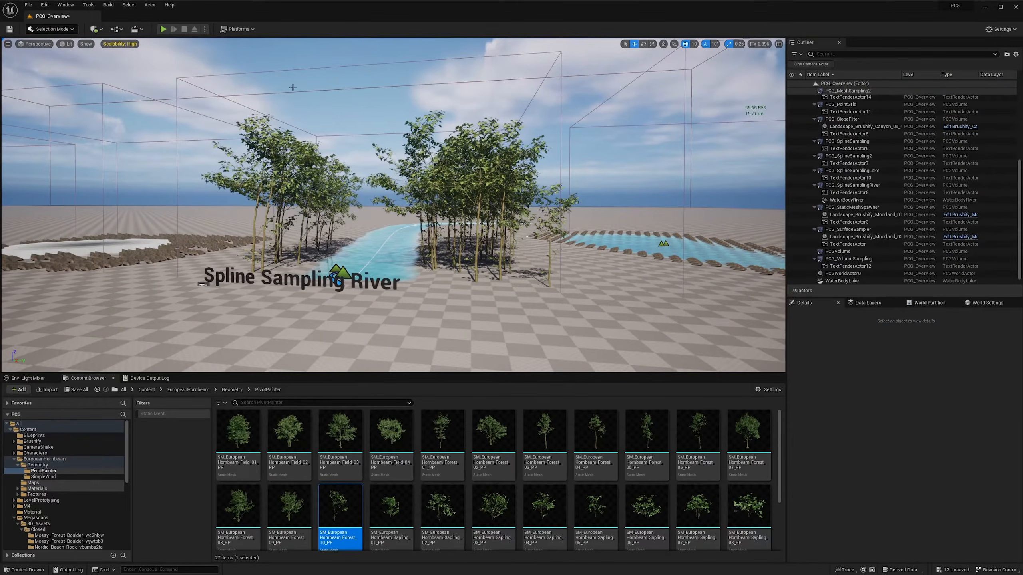
pyautogui.click(47, 7)
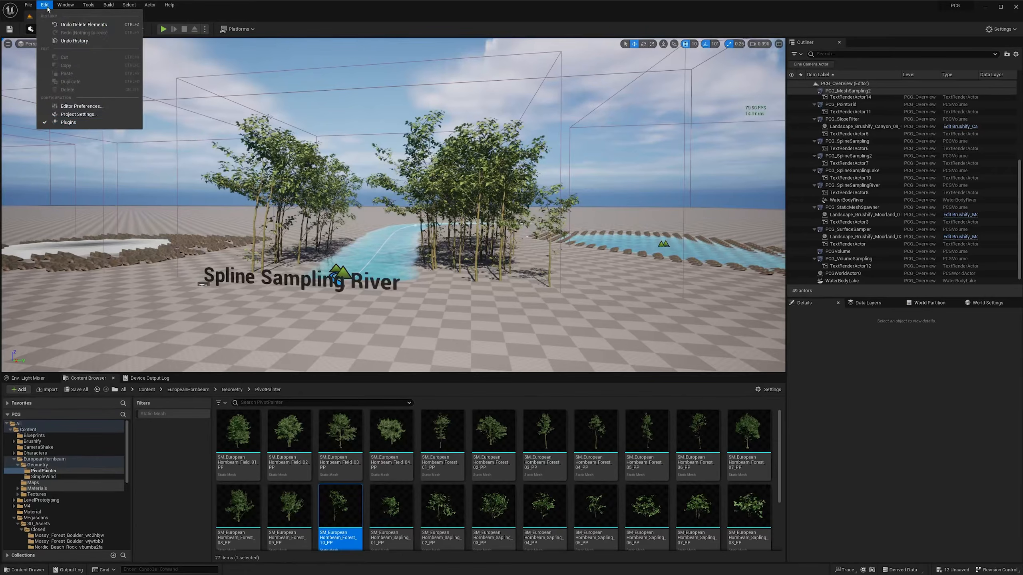
pyautogui.click(79, 125)
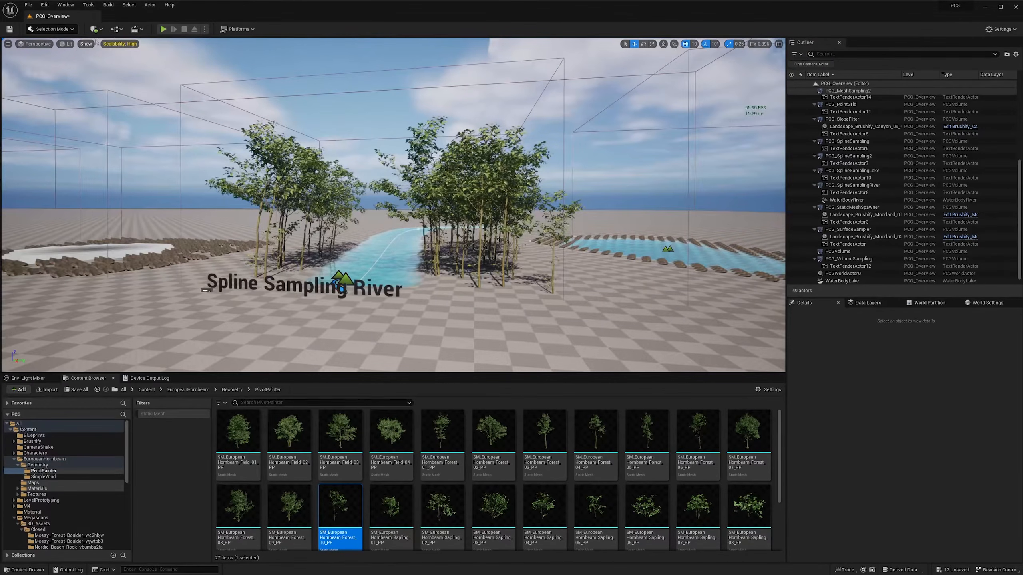
# - Search the placeable actors for "water", place a Water Body River in the level and delete it again
pyautogui.click(95, 31)
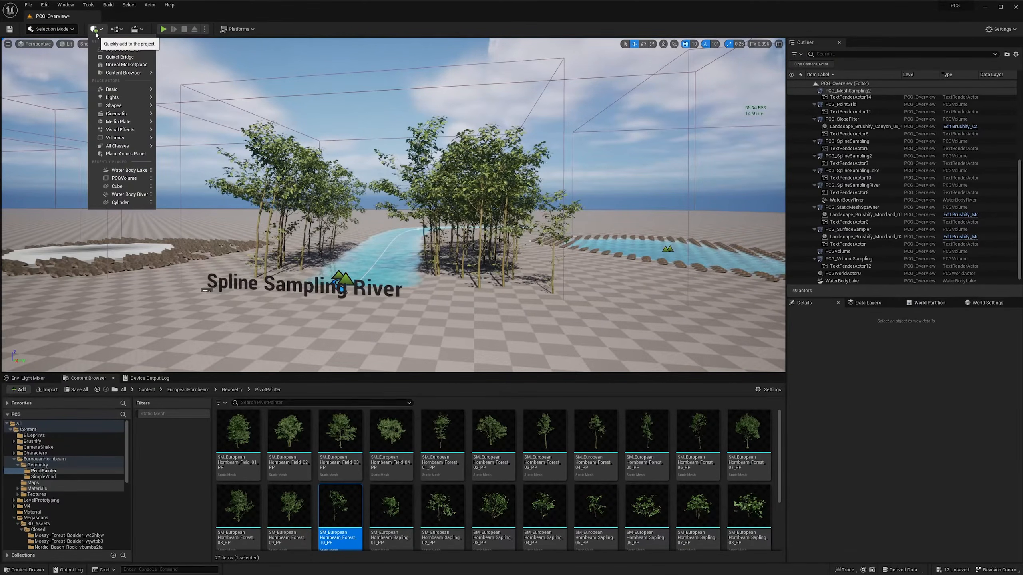
pyautogui.write('water')
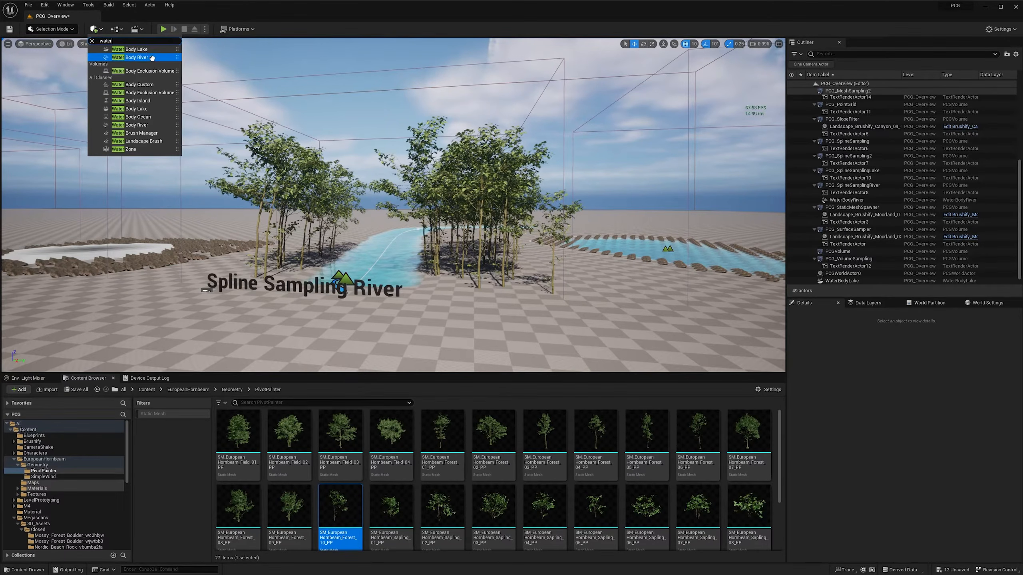
pyautogui.click(145, 58)
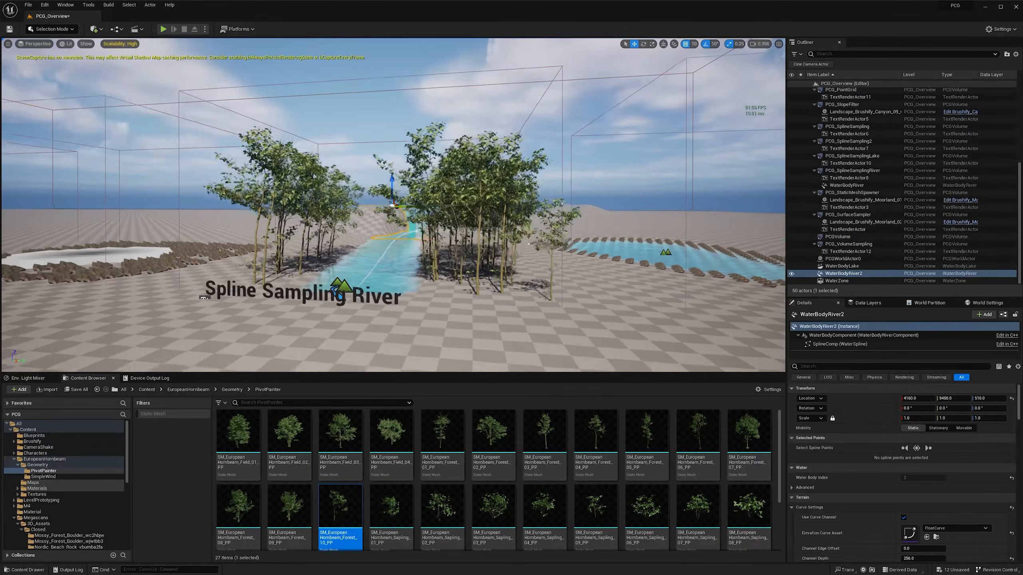
pyautogui.press('Delete')
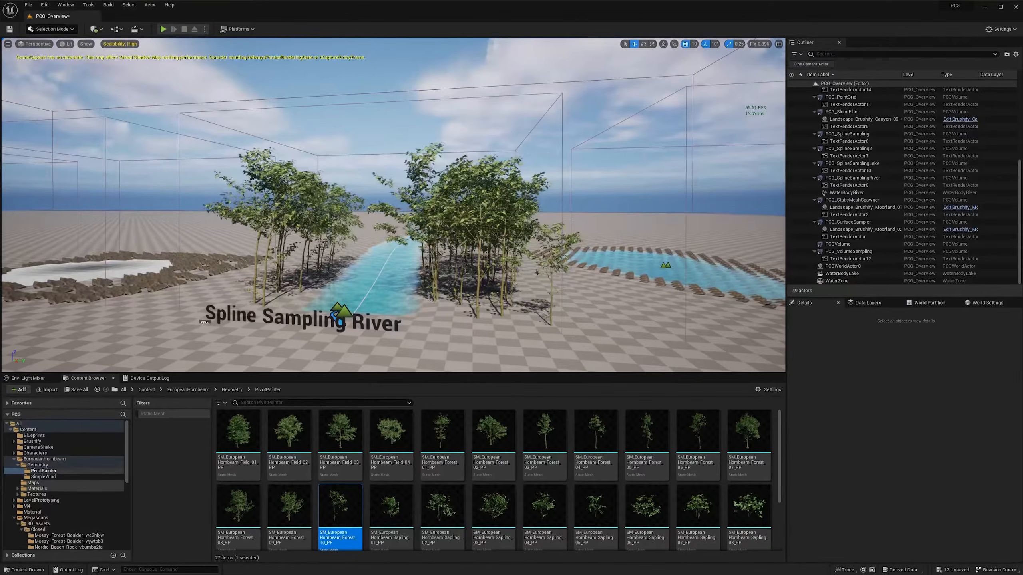
# - Open the PCG_SplineSamplingRiver graph assigned to the PCG component of the Spline Sampling River volume
pyautogui.press('q')
pyautogui.moveTo(372, 93); pyautogui.dragTo(372, 94, button='right')
pyautogui.press('w')
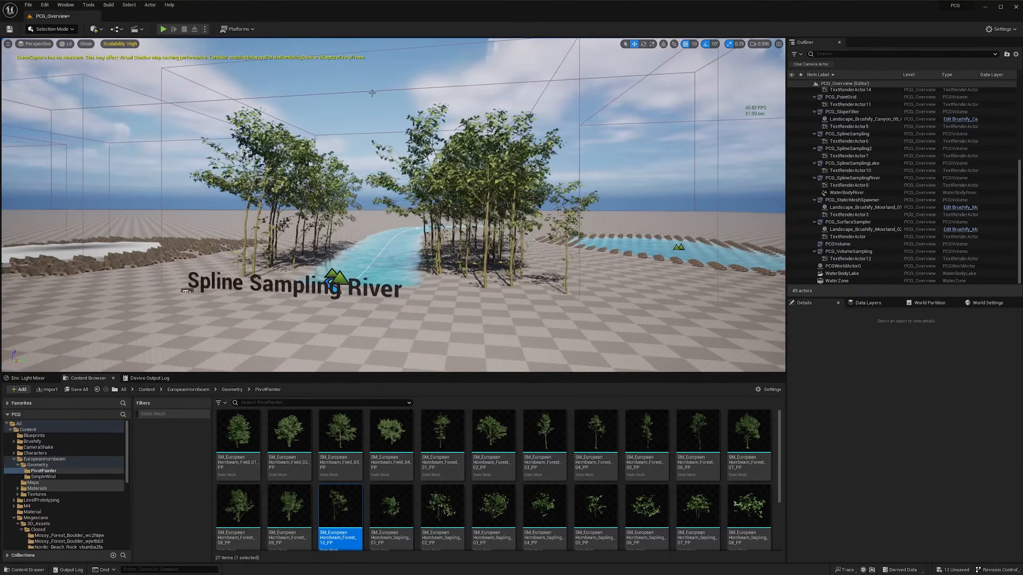
pyautogui.click(368, 51)
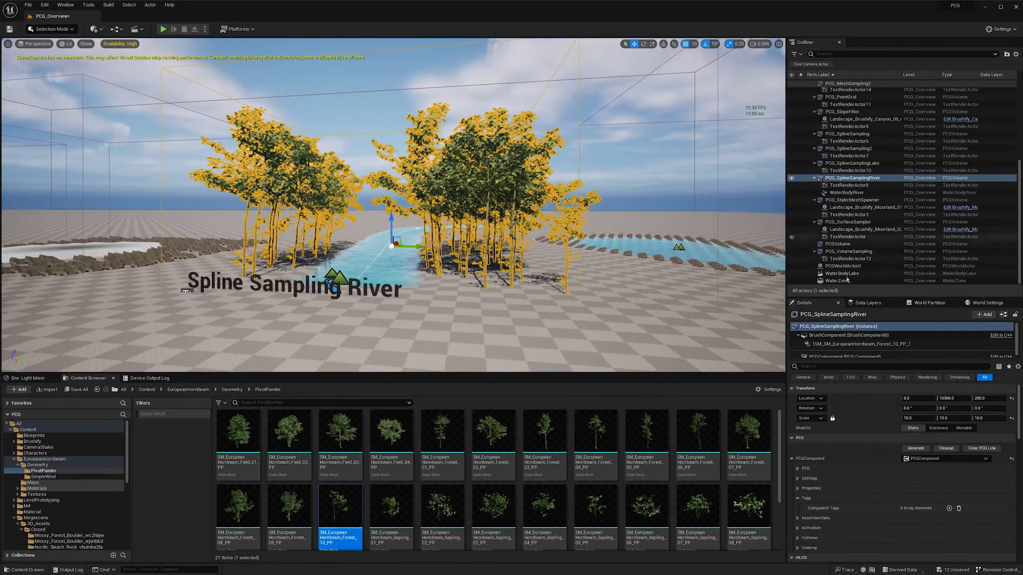
pyautogui.click(833, 353)
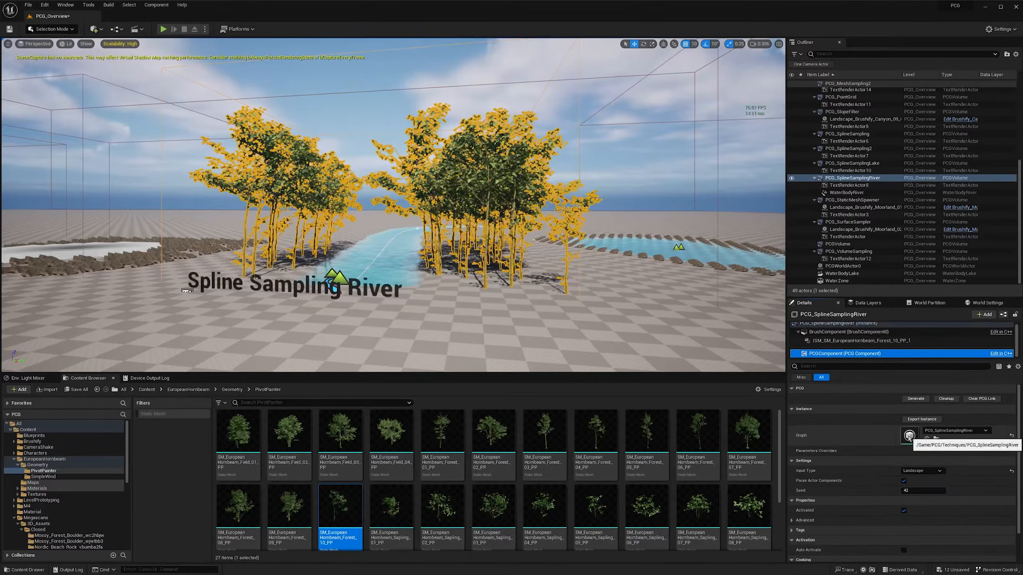
pyautogui.doubleClick(909, 430)
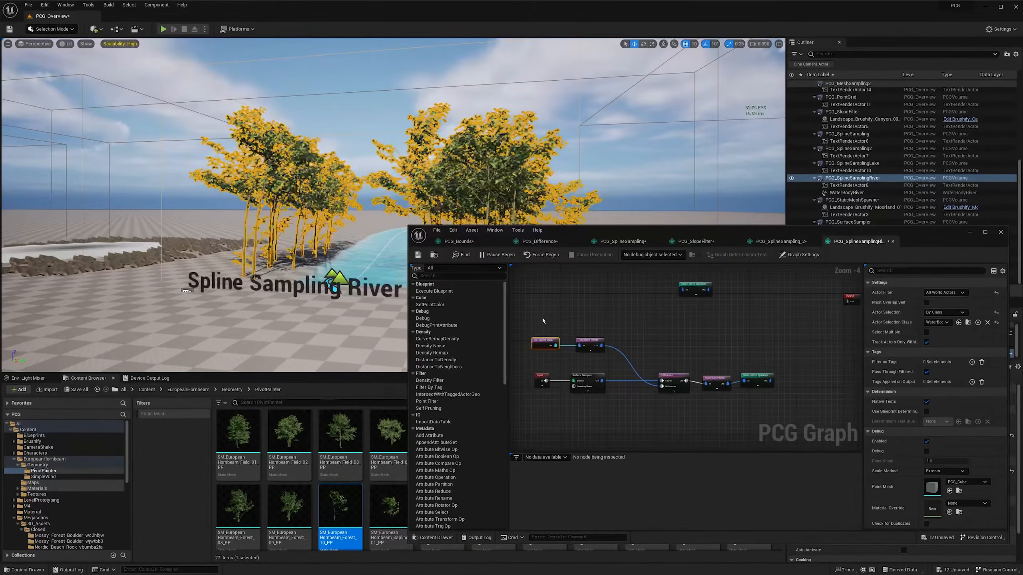
# - Delete every node in the river graph except Input and Output
pyautogui.moveTo(540, 277); pyautogui.dragTo(783, 362)
pyautogui.press('Delete')
pyautogui.moveTo(560, 362); pyautogui.dragTo(785, 399)
pyautogui.press('Delete')
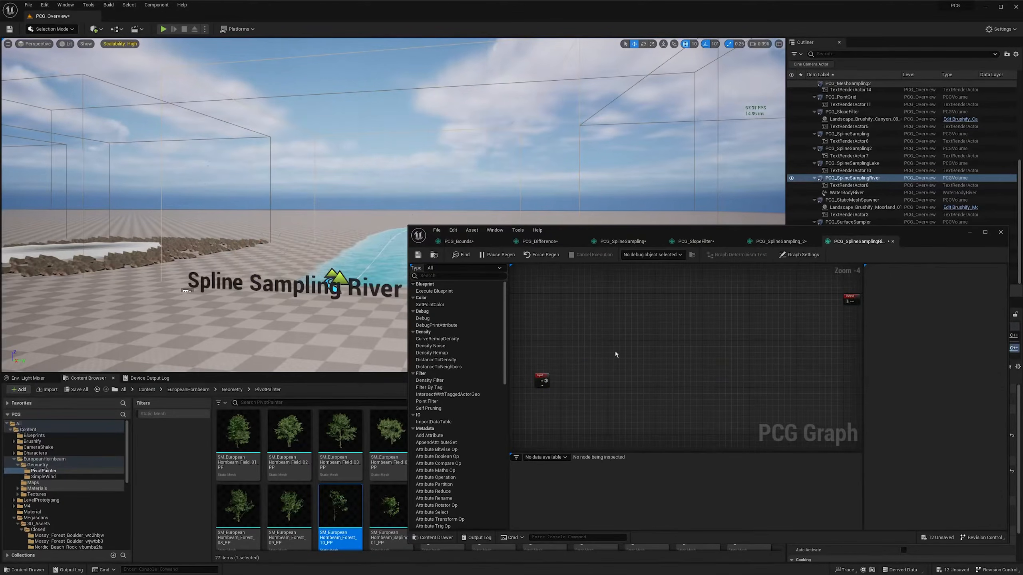
# - Add a Get Actor Data node near the Input node of the emptied river graph
pyautogui.moveTo(564, 351); pyautogui.dragTo(568, 321, button='right')
pyautogui.moveTo(935, 234); pyautogui.dragTo(934, 230)
pyautogui.moveTo(396, 183); pyautogui.dragTo(402, 196, button='right')
pyautogui.press('d')
pyautogui.press('w')
pyautogui.press('w')
pyautogui.press('s')
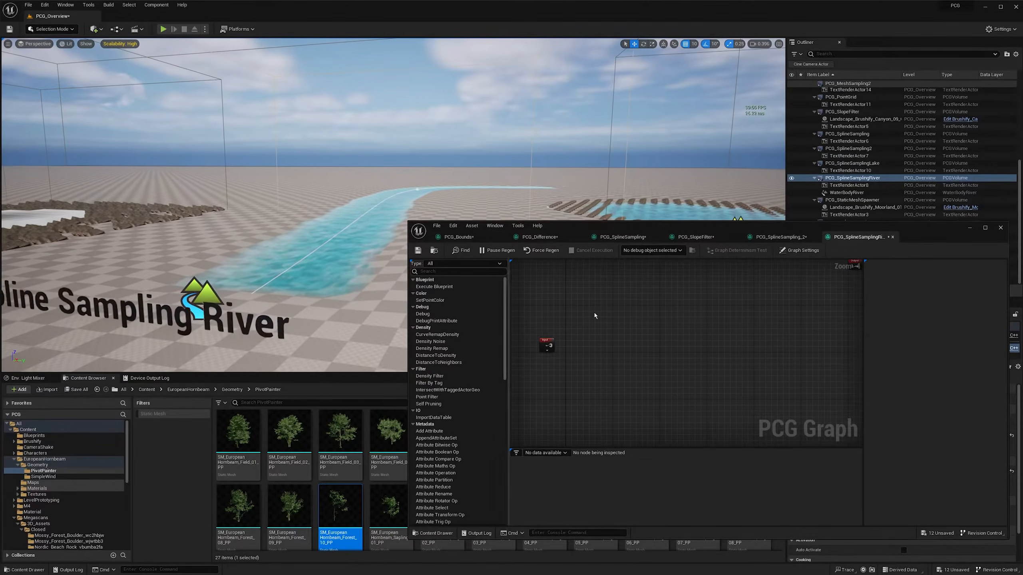
pyautogui.moveTo(583, 301); pyautogui.dragTo(563, 305, button='right')
pyautogui.rightClick(562, 306)
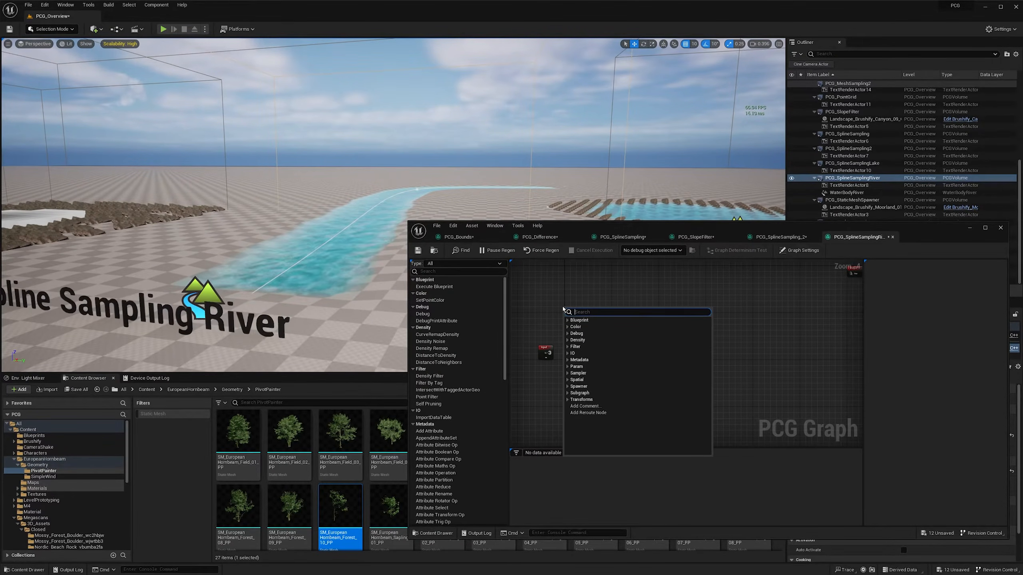
pyautogui.write('get actor data')
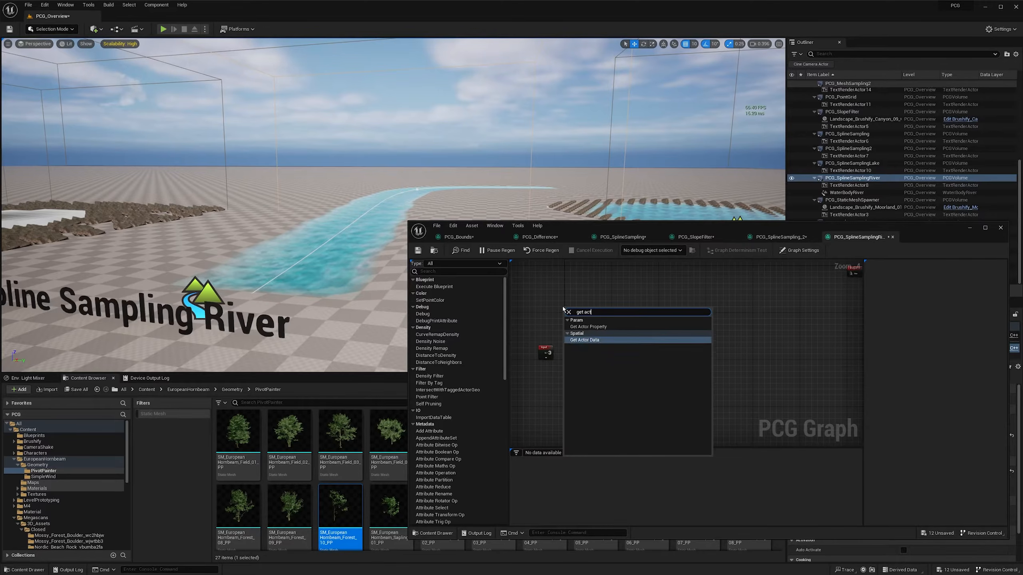
pyautogui.press('Return')
# - Set the Get Actor Data node to filter All World Actors, selected By Class, with WaterBodyRiver as the class
pyautogui.click(587, 314)
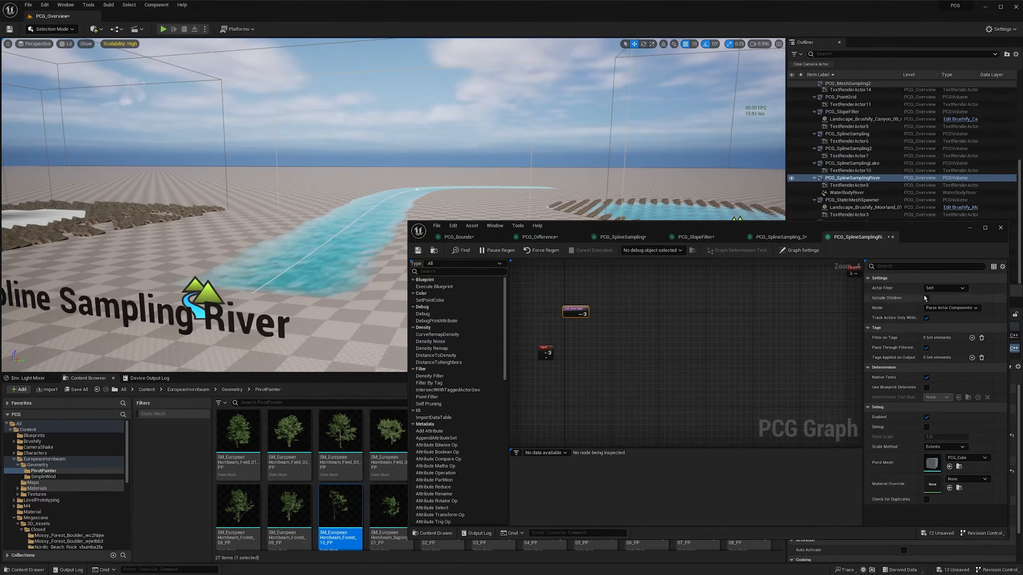
pyautogui.click(928, 289)
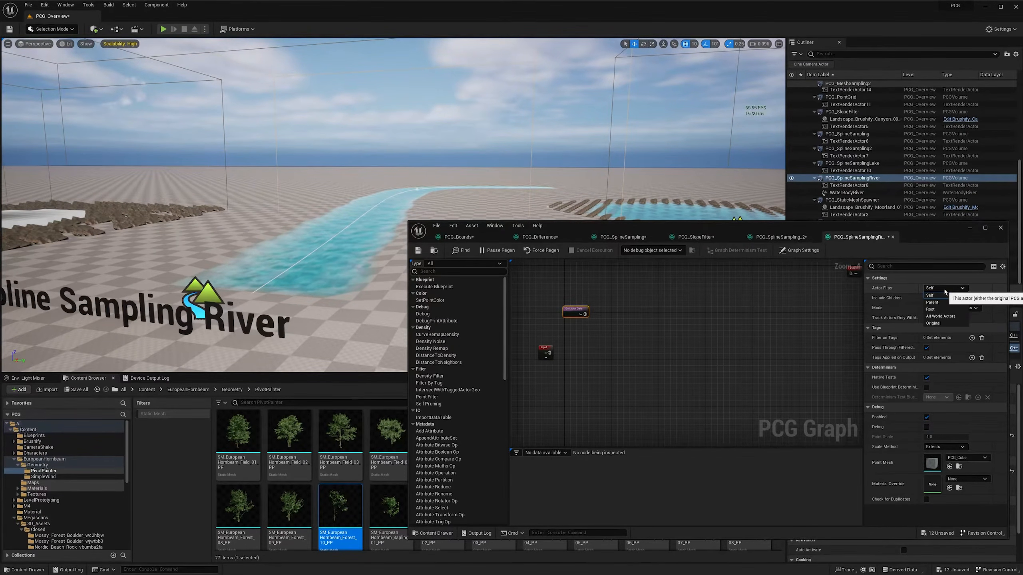
pyautogui.click(944, 316)
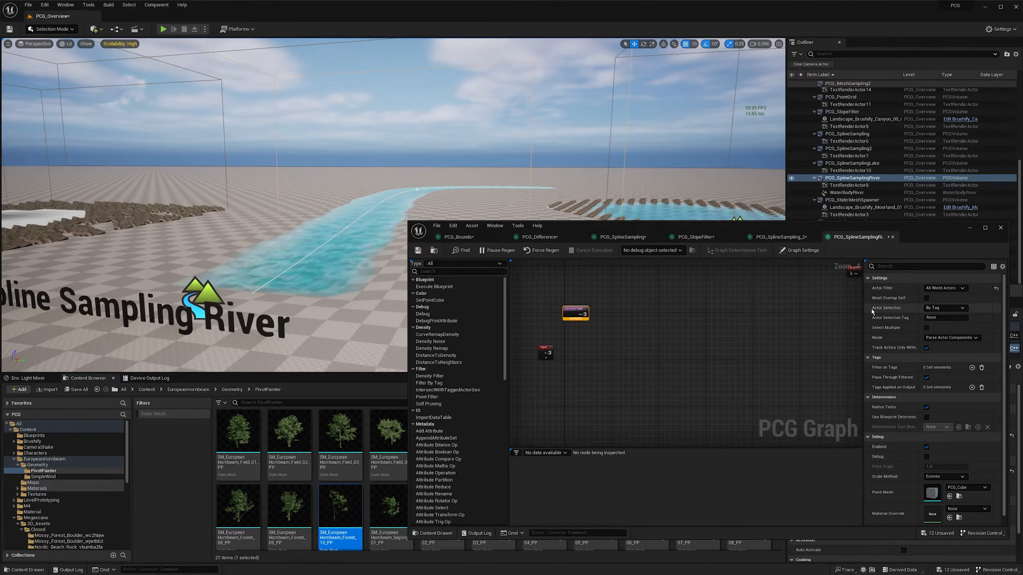
pyautogui.click(942, 308)
pyautogui.click(938, 326)
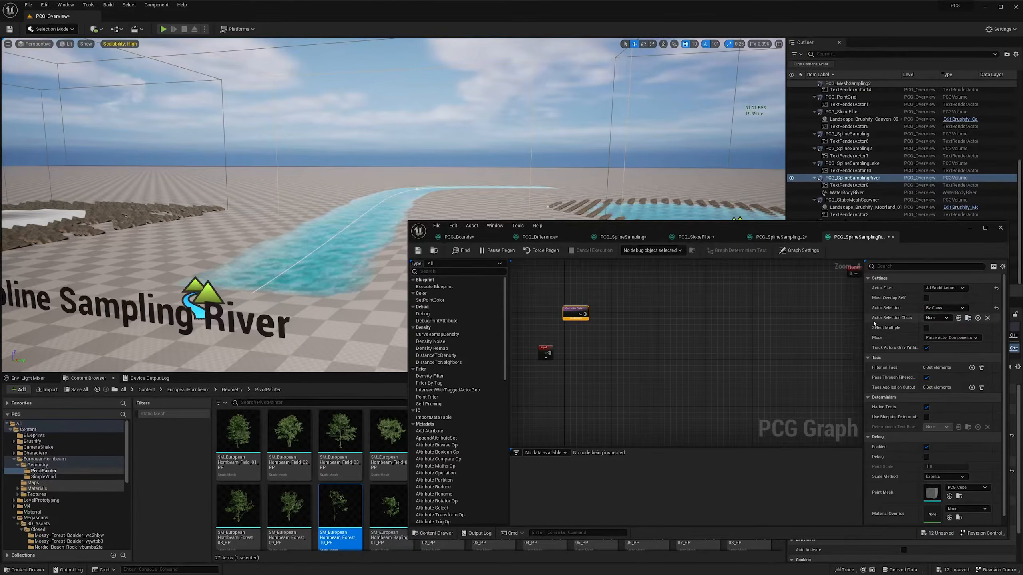
pyautogui.click(942, 320)
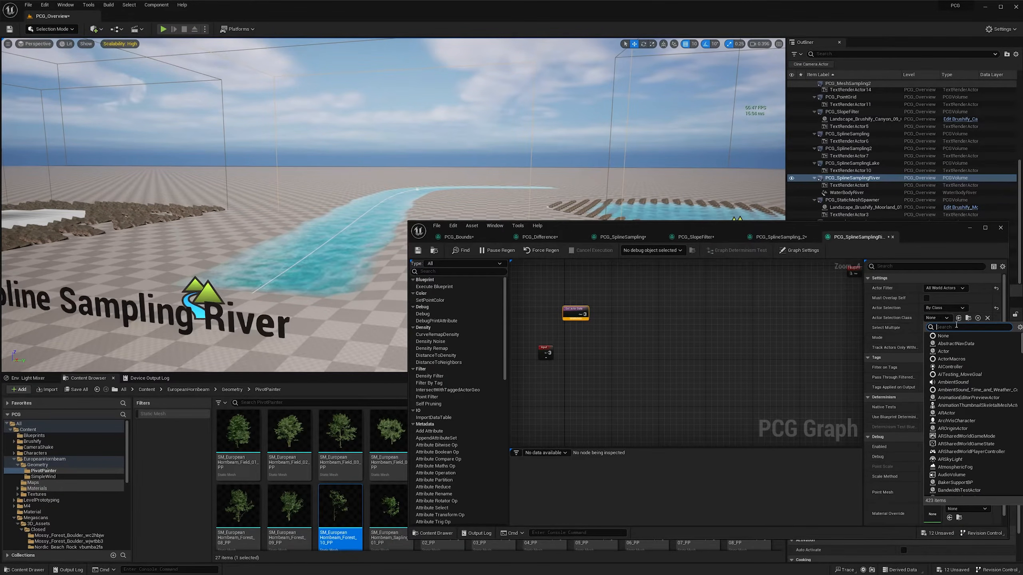
pyautogui.write('water')
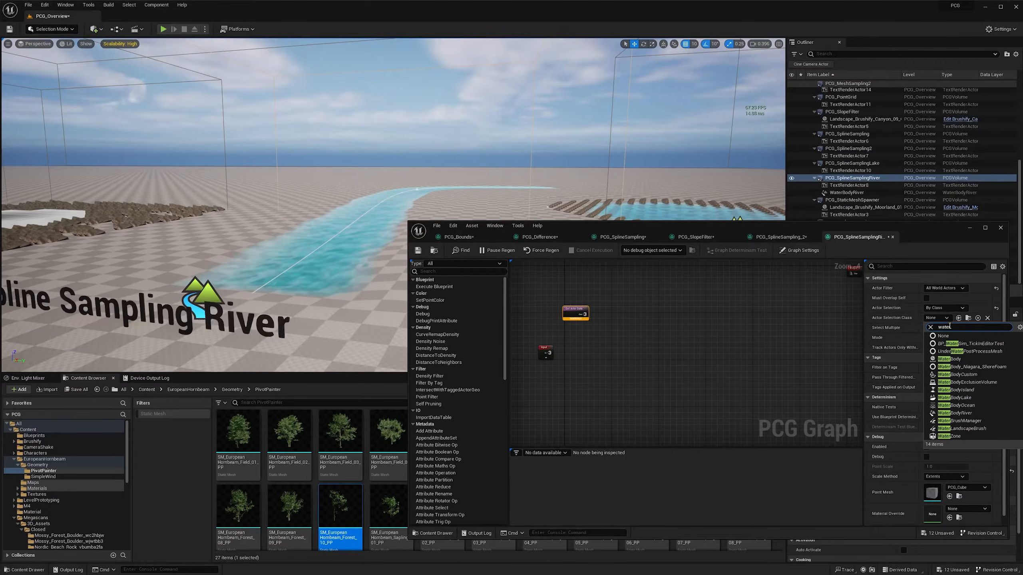
pyautogui.click(970, 414)
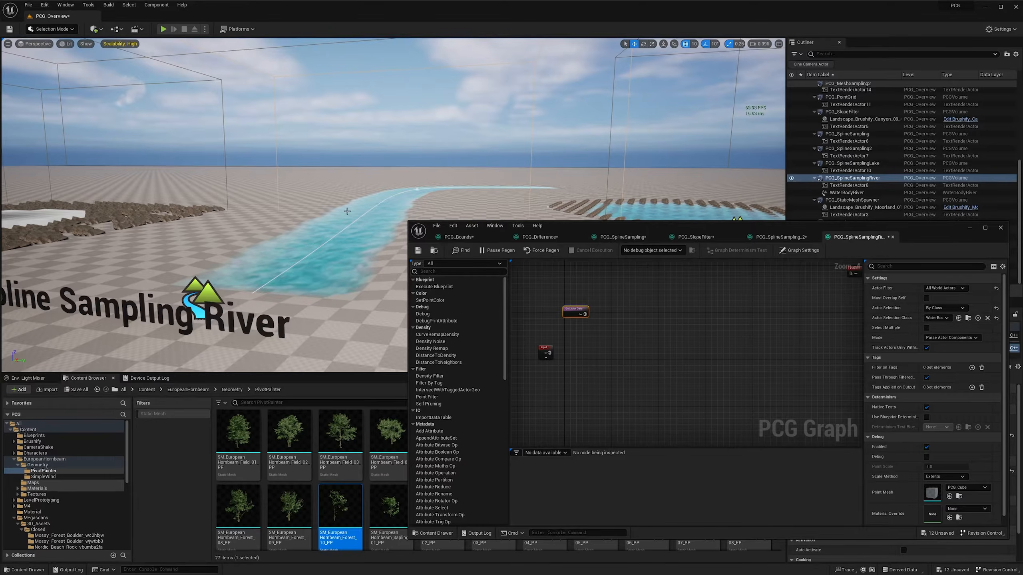
# - Connect a new Spline Sampler node to the Get Actor Data output and turn on its debug display
pyautogui.moveTo(584, 315); pyautogui.dragTo(609, 320)
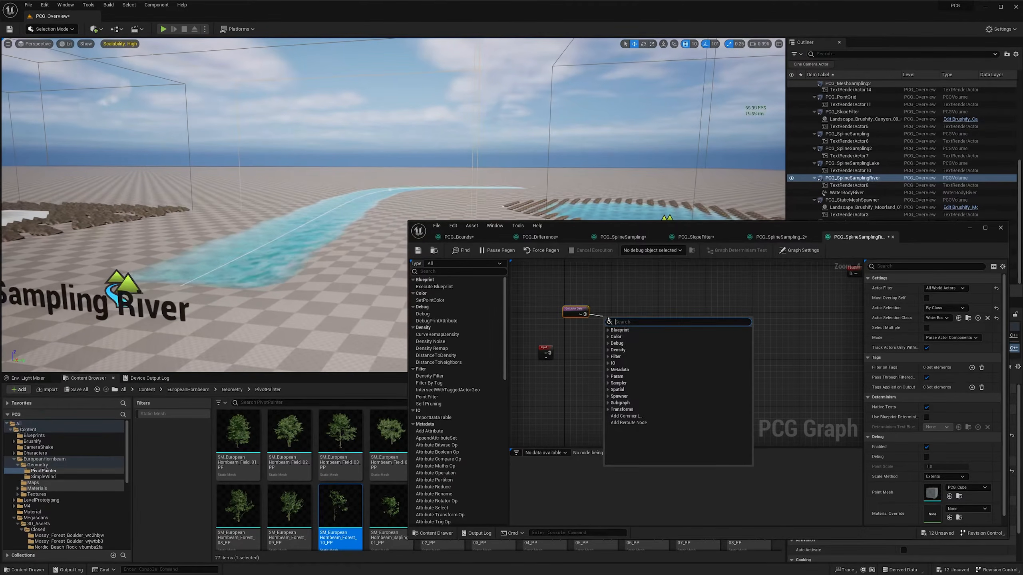
pyautogui.write('spline')
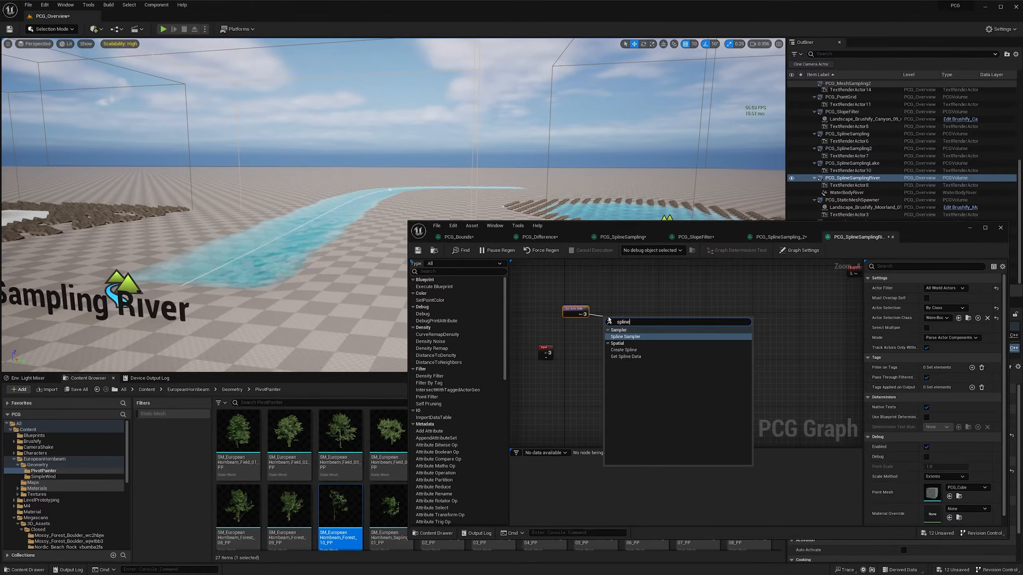
pyautogui.press('Return')
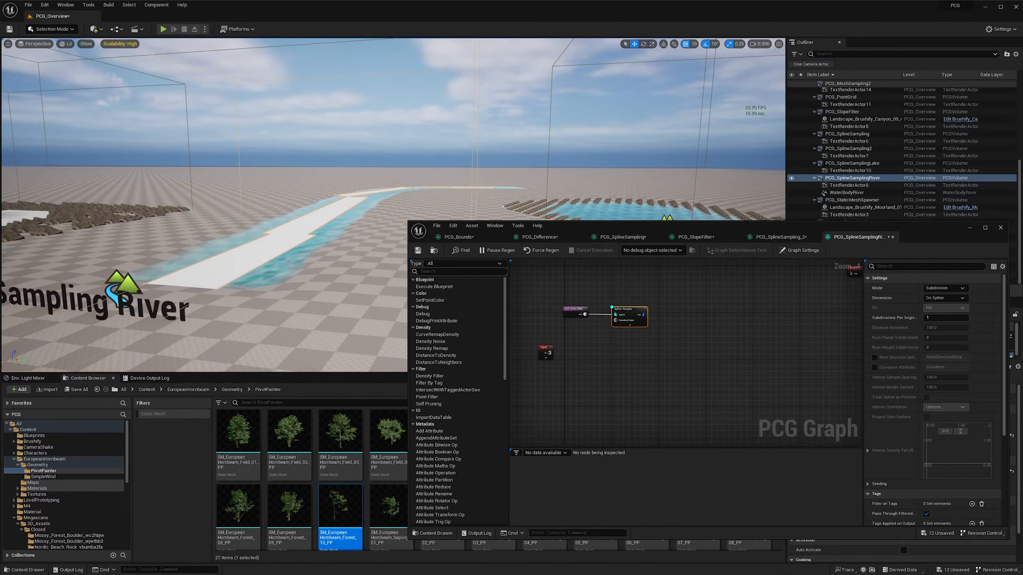
# - Examine how the spline sampler's debug points cover the river from several angles
pyautogui.press('a')
pyautogui.moveTo(250, 209); pyautogui.dragTo(369, 204, button='right')
pyautogui.press('d')
pyautogui.press('w')
pyautogui.scroll(-3, 267, 209)
pyautogui.press('d')
pyautogui.press('e')
pyautogui.press('q')
pyautogui.press('d')
pyautogui.scroll(-1, 228, 220)
pyautogui.press('e')
pyautogui.press('d')
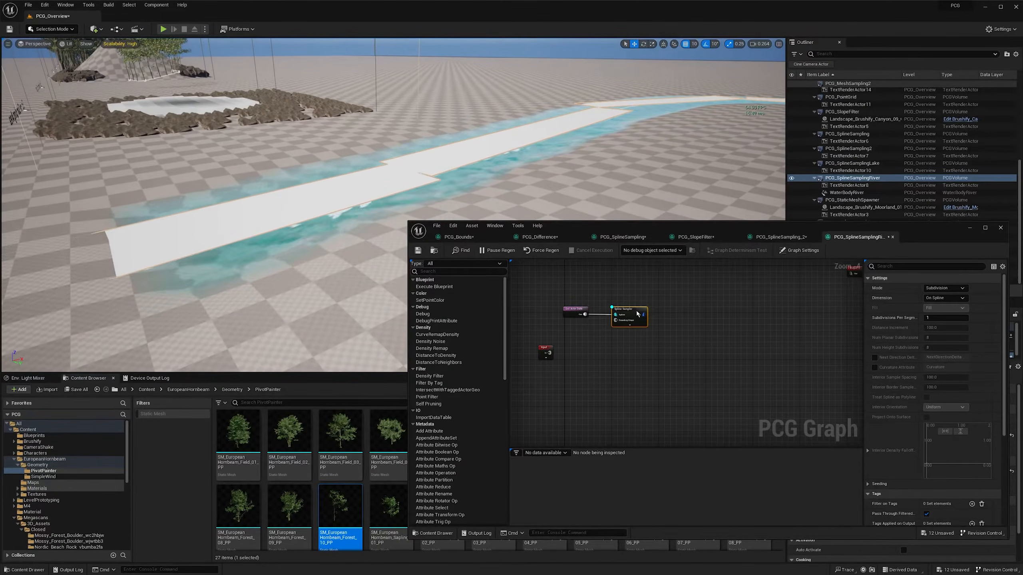
pyautogui.moveTo(424, 181); pyautogui.dragTo(447, 157, button='right')
pyautogui.press('a')
pyautogui.scroll(1, 438, 182)
pyautogui.press('s')
pyautogui.press('d')
pyautogui.scroll(-2, 477, 159)
pyautogui.press('w')
pyautogui.press('d')
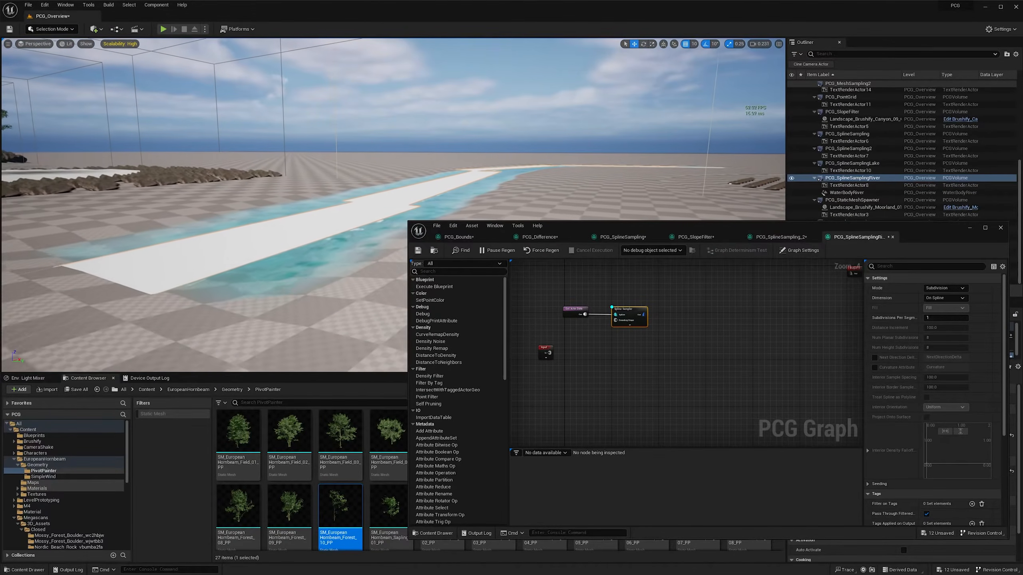
pyautogui.rightClick(426, 183)
pyautogui.click(479, 137)
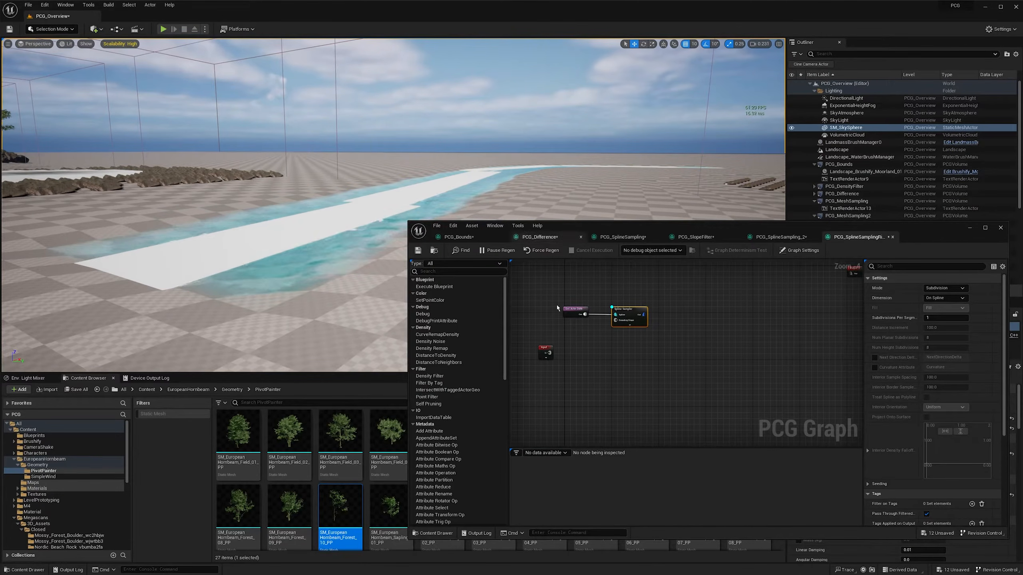
# - Add a Transform Points node after the Spline Sampler, move the debug display to it and enable Absolute Scale
pyautogui.moveTo(688, 297); pyautogui.dragTo(661, 294, button='right')
pyautogui.moveTo(612, 312); pyautogui.dragTo(644, 314)
pyautogui.write('transfor')
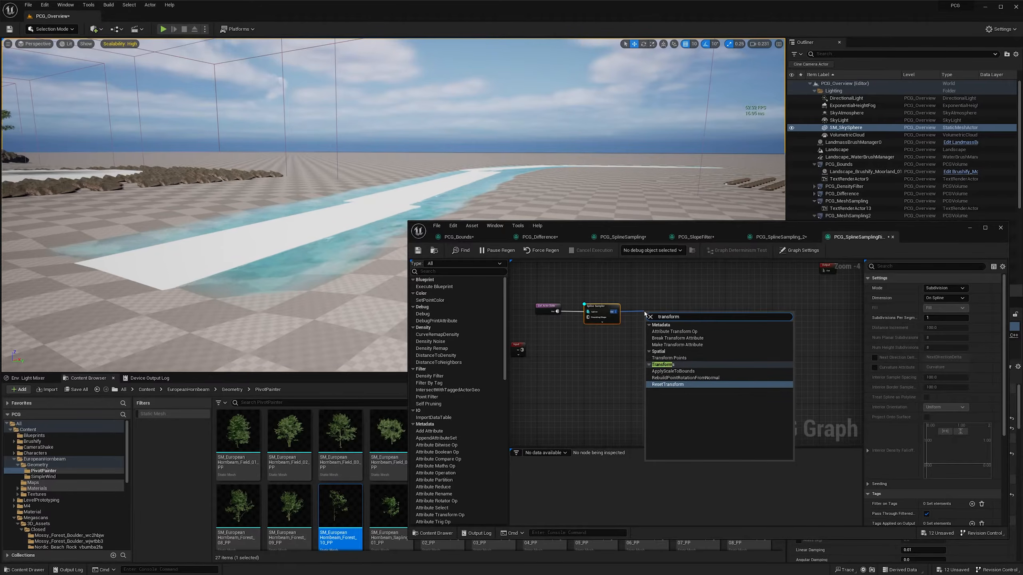
pyautogui.write('m')
pyautogui.press('Up')
pyautogui.press('Up')
pyautogui.press('Up')
pyautogui.press('Up')
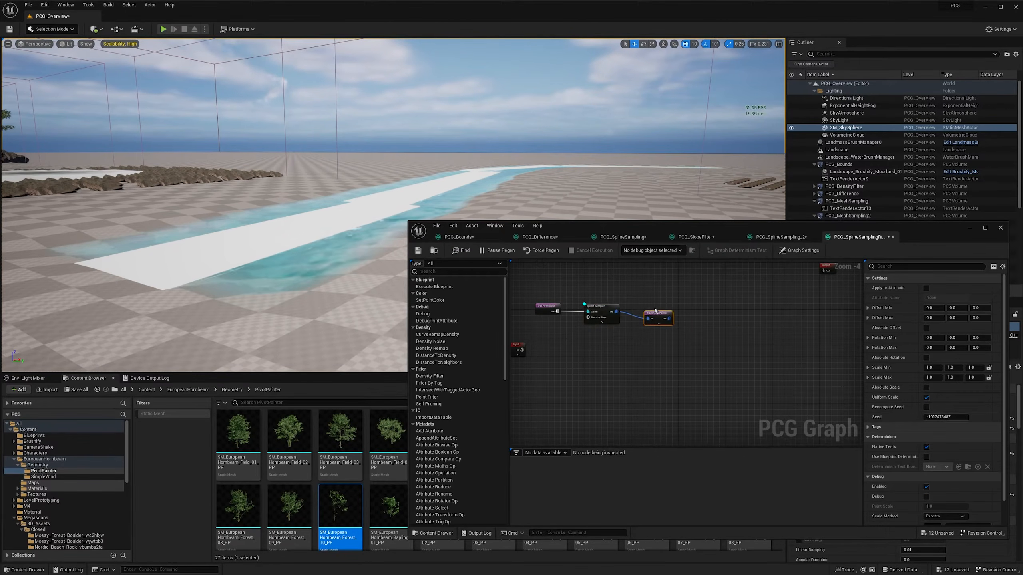
pyautogui.moveTo(664, 318); pyautogui.dragTo(666, 310)
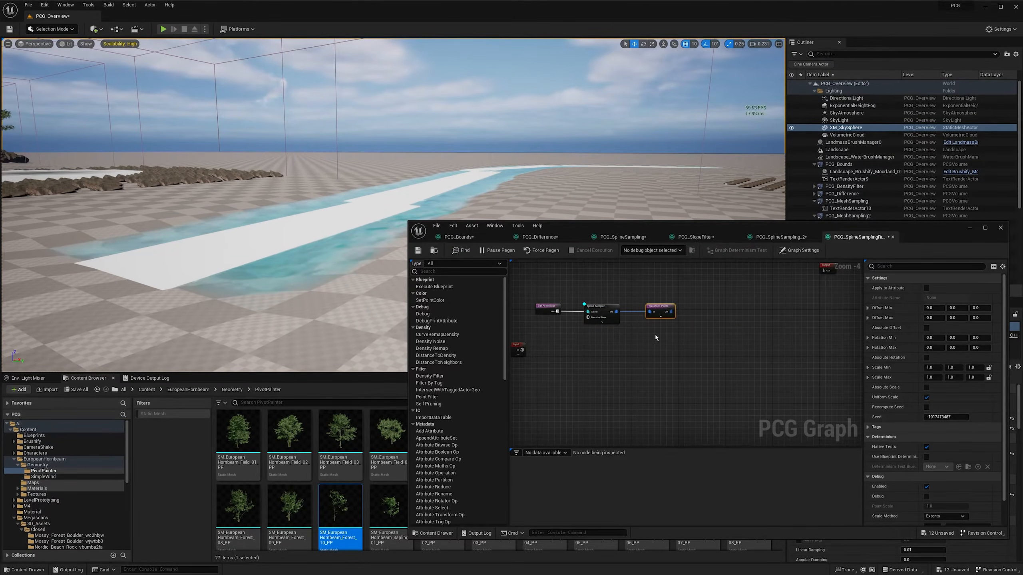
pyautogui.moveTo(282, 194); pyautogui.dragTo(346, 202, button='right')
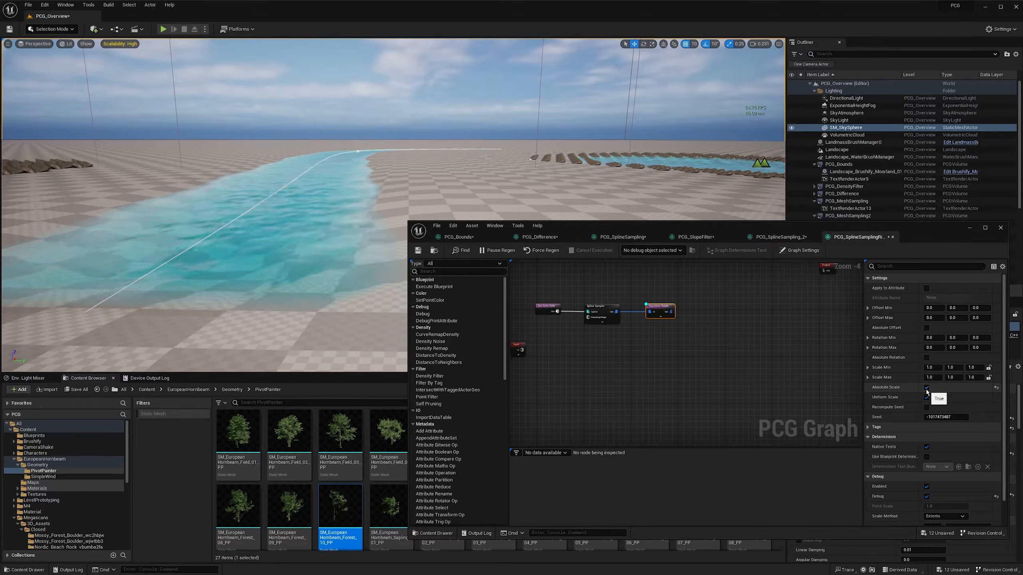
pyautogui.moveTo(276, 207); pyautogui.dragTo(289, 208, button='right')
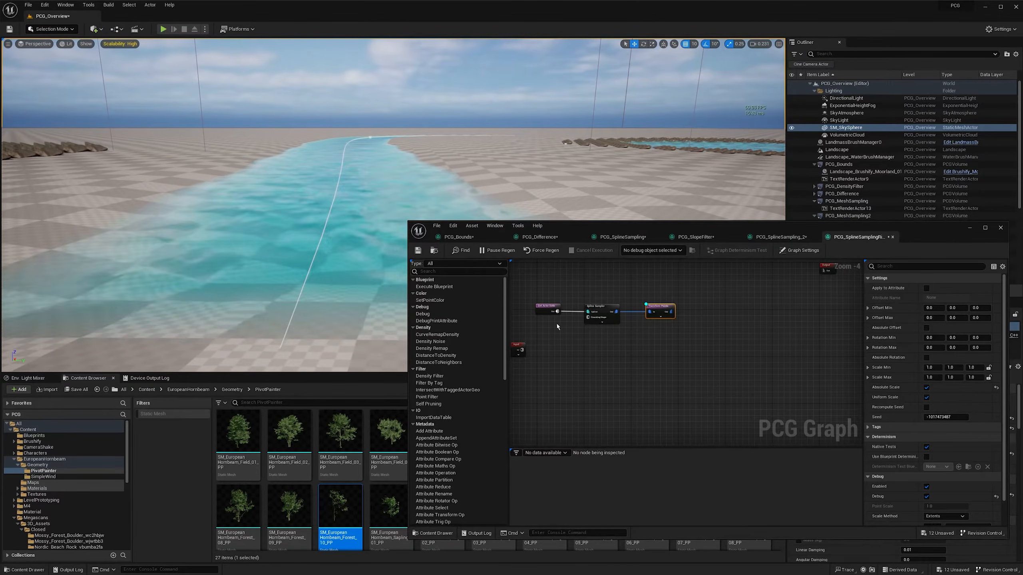
# - Set the Spline Sampler's Subdivisions Per Segment to 20
pyautogui.click(602, 317)
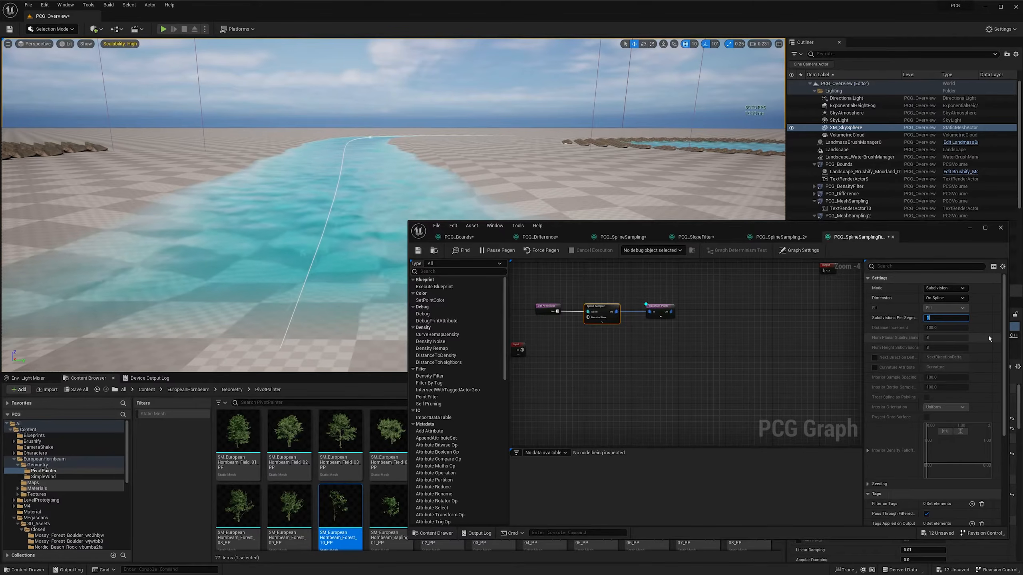
pyautogui.write('20')
pyautogui.press('Return')
pyautogui.moveTo(543, 129); pyautogui.dragTo(516, 153, button='right')
pyautogui.scroll(1, 451, 141)
# - Disable Uniform Scale on the Transform Points node and set the X value of Scale Min and Scale Max to 500
pyautogui.click(660, 311)
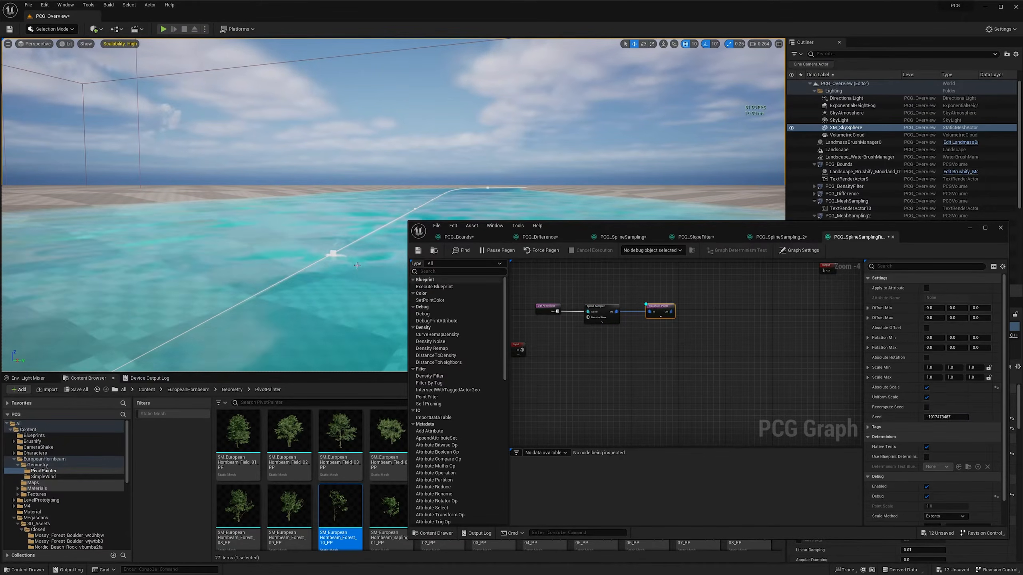
pyautogui.moveTo(343, 238); pyautogui.dragTo(358, 260, button='right')
pyautogui.scroll(-6, 350, 249)
pyautogui.press('s')
pyautogui.scroll(2, 359, 262)
pyautogui.scroll(-1, 358, 261)
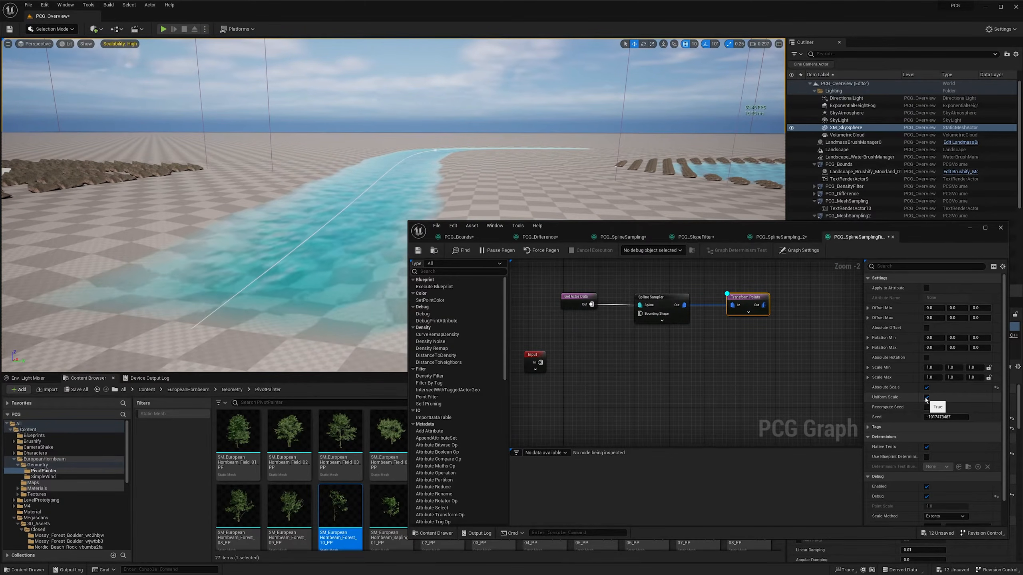
pyautogui.click(926, 398)
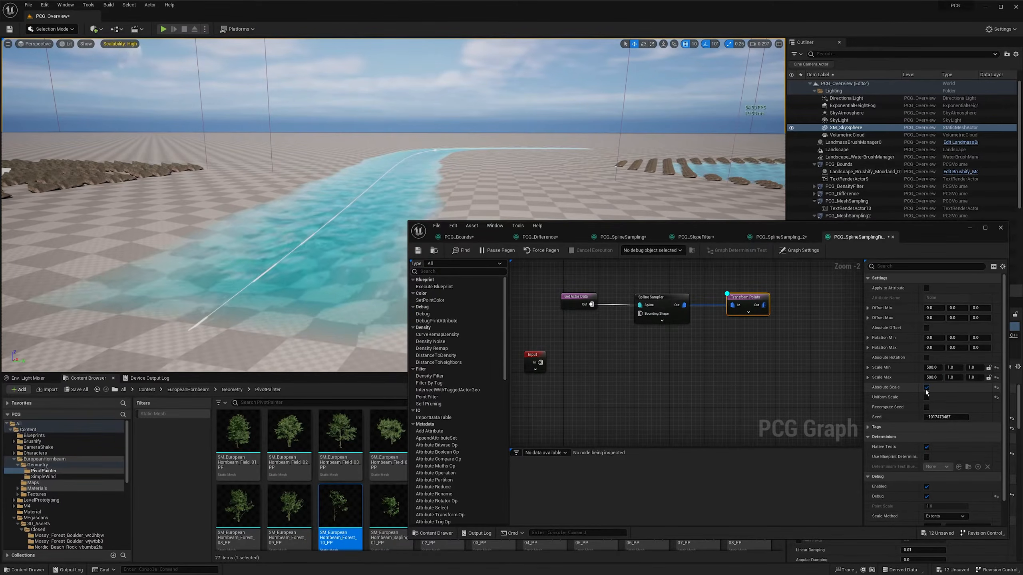
pyautogui.moveTo(383, 225); pyautogui.dragTo(208, 268, button='right')
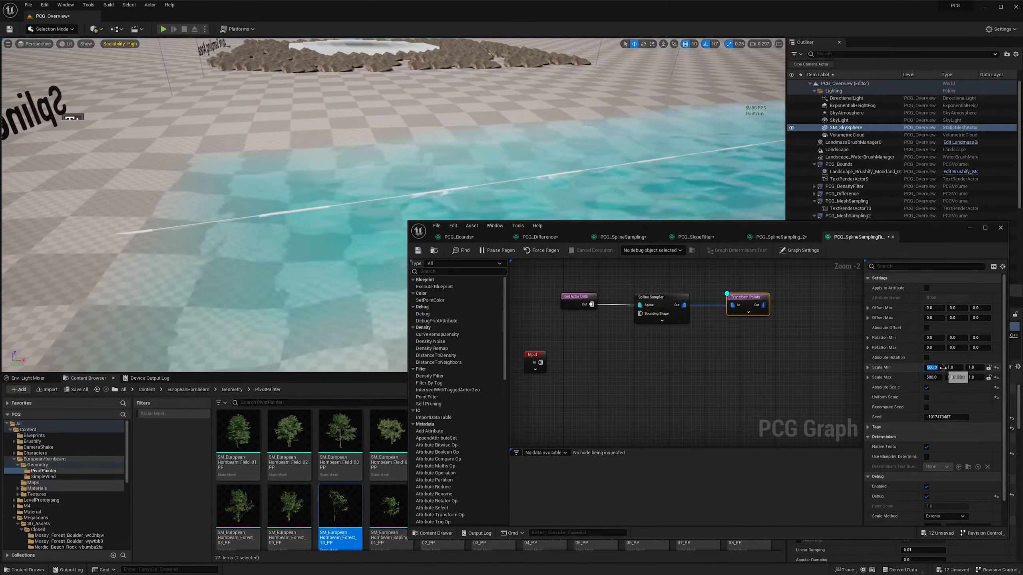
# - Set the X value of the Transform Points node's Scale Min and Scale Max to 1000
pyautogui.click(935, 368)
pyautogui.write('1000')
pyautogui.press('Tab')
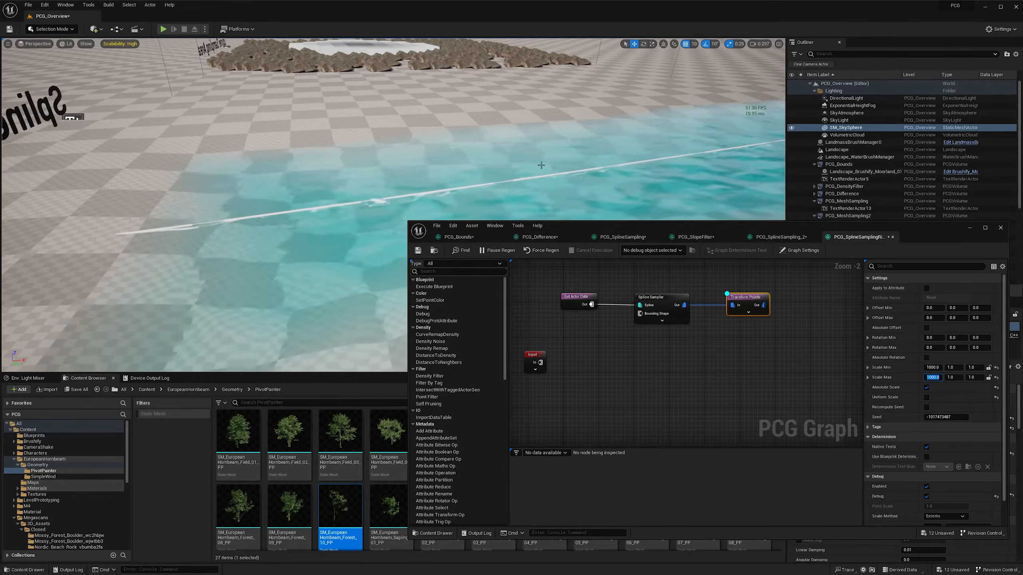
pyautogui.moveTo(258, 210); pyautogui.dragTo(293, 235, button='right')
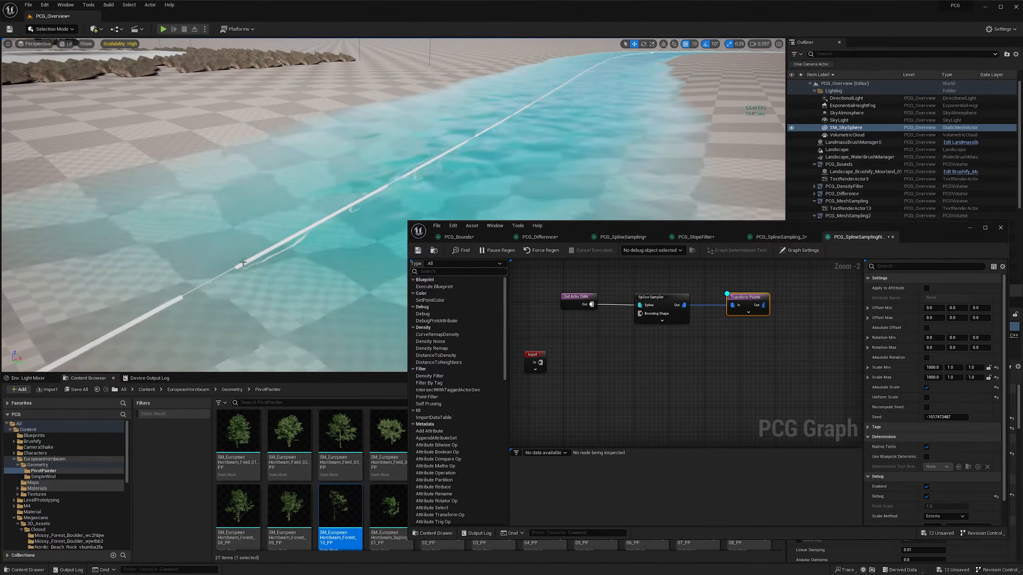
pyautogui.moveTo(387, 189); pyautogui.dragTo(385, 193, button='right')
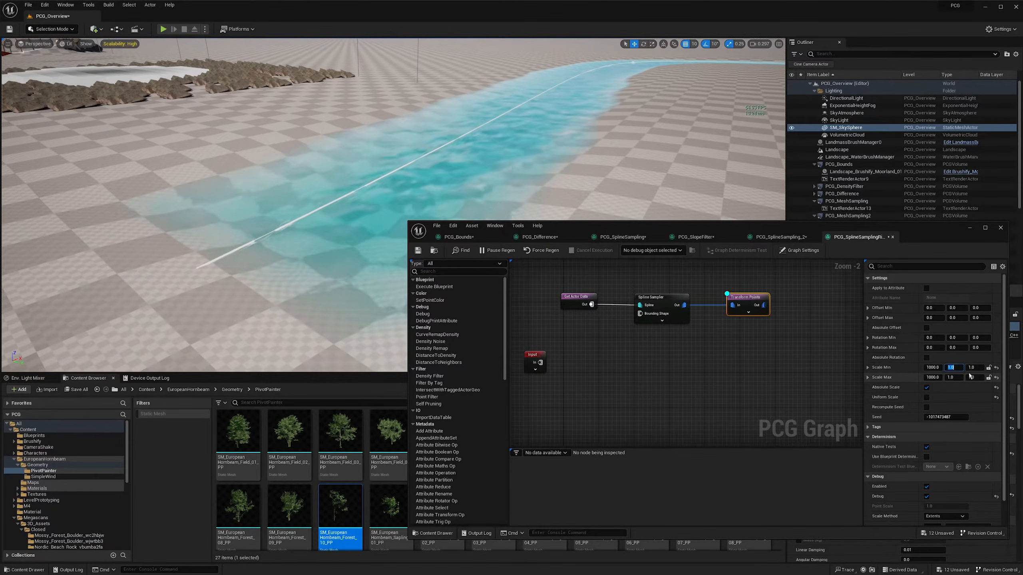
# - Set both Scale Min and Scale Max of the Transform Points node to X 1200 and Y 350 to cover the river
pyautogui.press('Return')
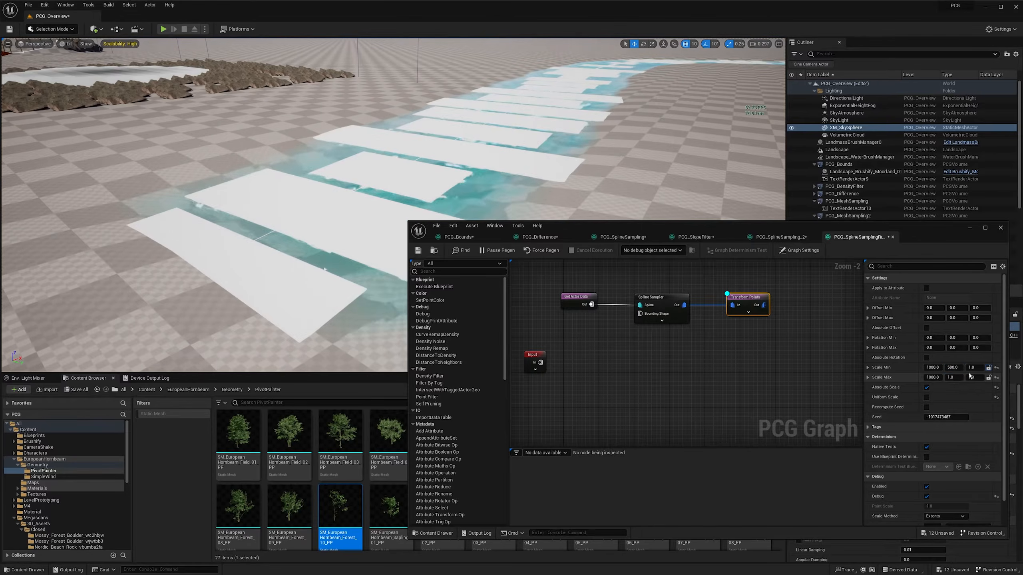
pyautogui.press('Return')
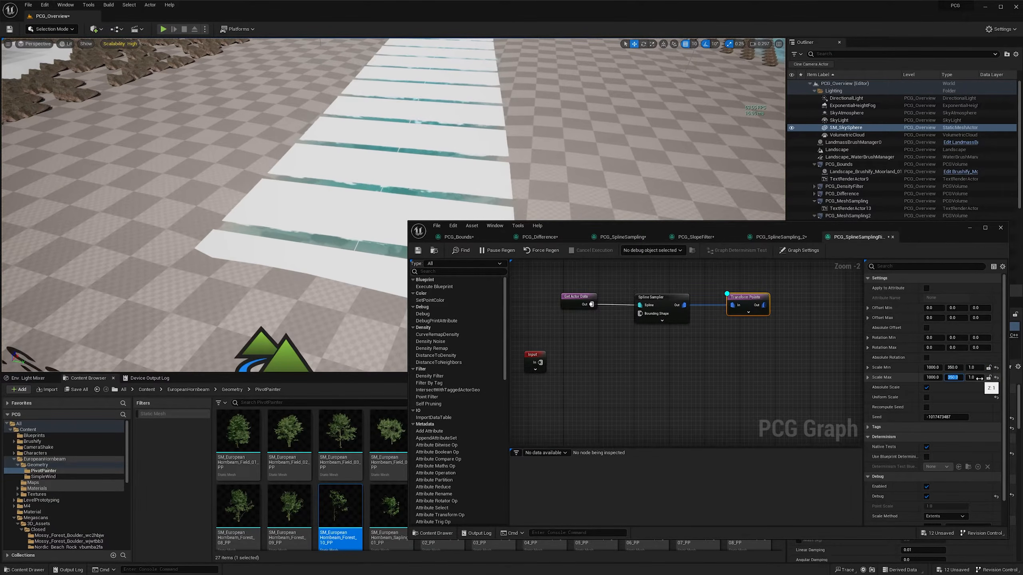
pyautogui.moveTo(502, 161); pyautogui.dragTo(334, 156, button='right')
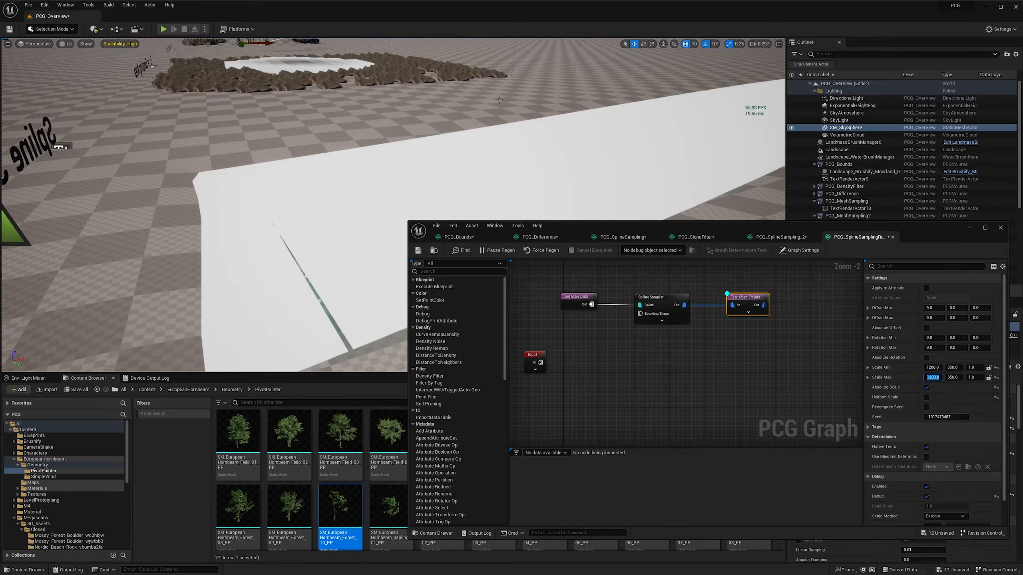
pyautogui.moveTo(499, 99); pyautogui.dragTo(566, 109, button='right')
pyautogui.moveTo(404, 123)
pyautogui.mouseDown(button='right')
pyautogui.moveTo(415, 123)
pyautogui.moveTo(389, 111)
pyautogui.mouseUp(button='right')
pyautogui.moveTo(463, 153); pyautogui.dragTo(438, 140, button='right')
pyautogui.moveTo(748, 355); pyautogui.dragTo(732, 343, button='right')
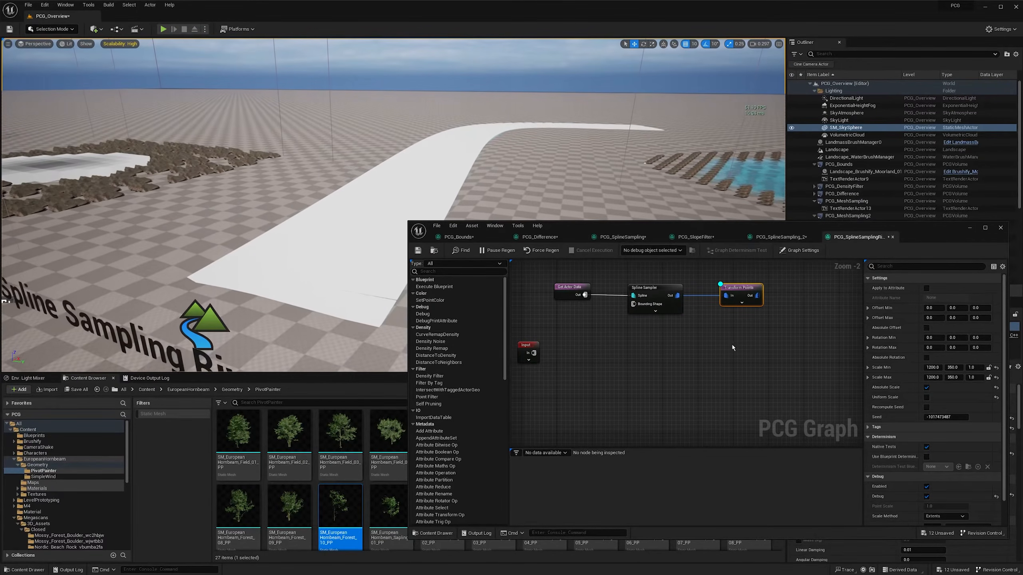
# - Add a Surface Sampler node below the spline nodes and connect Input to its Surface pin
pyautogui.moveTo(571, 355); pyautogui.dragTo(583, 351, button='right')
pyautogui.rightClick(564, 359)
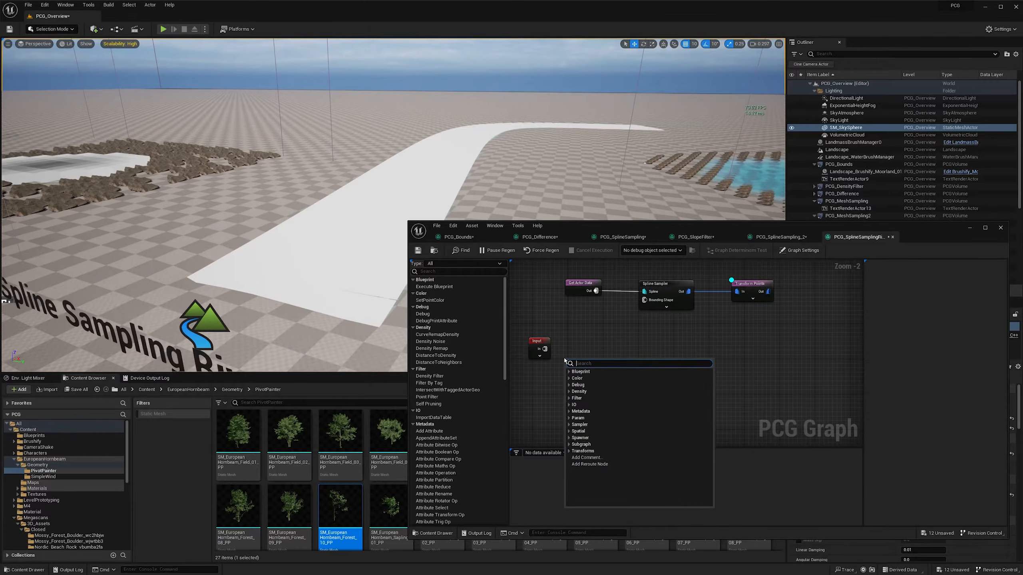
pyautogui.write('sur')
pyautogui.press('Return')
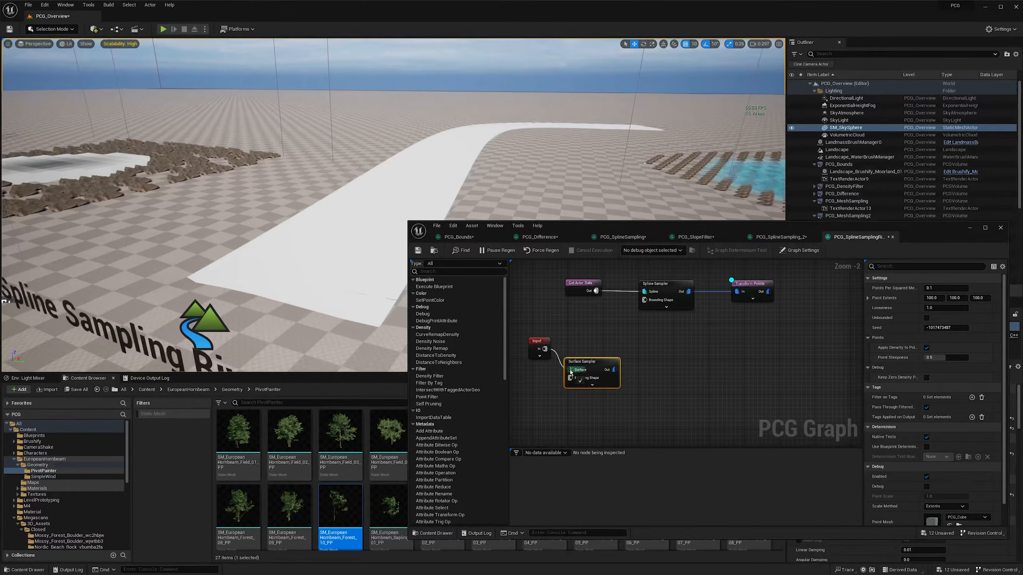
# - Line up the Surface Sampler node with Input and switch the debug display to the Surface Sampler only
pyautogui.moveTo(579, 362); pyautogui.dragTo(535, 342)
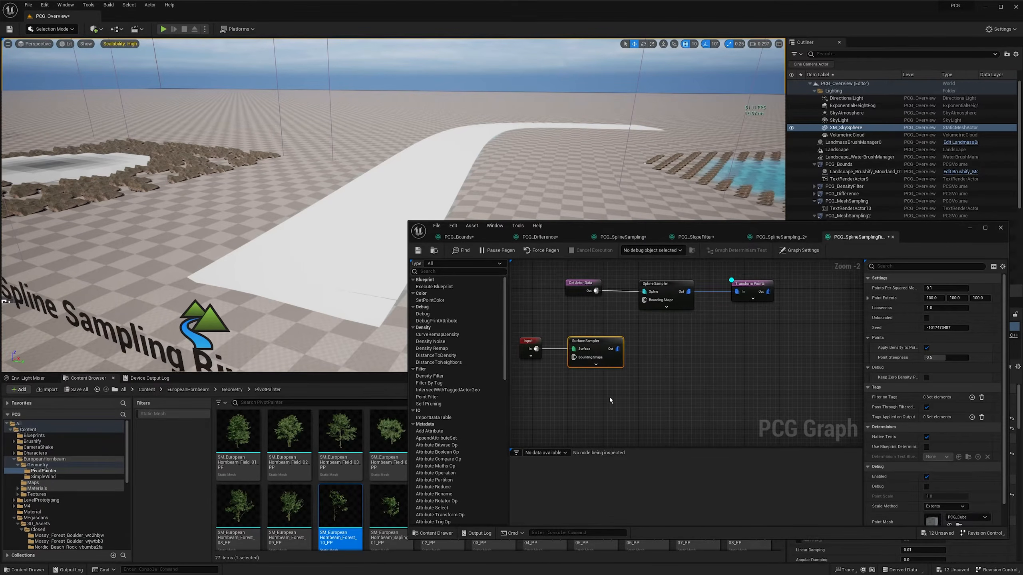
pyautogui.moveTo(609, 396); pyautogui.dragTo(578, 398, button='right')
pyautogui.press('d')
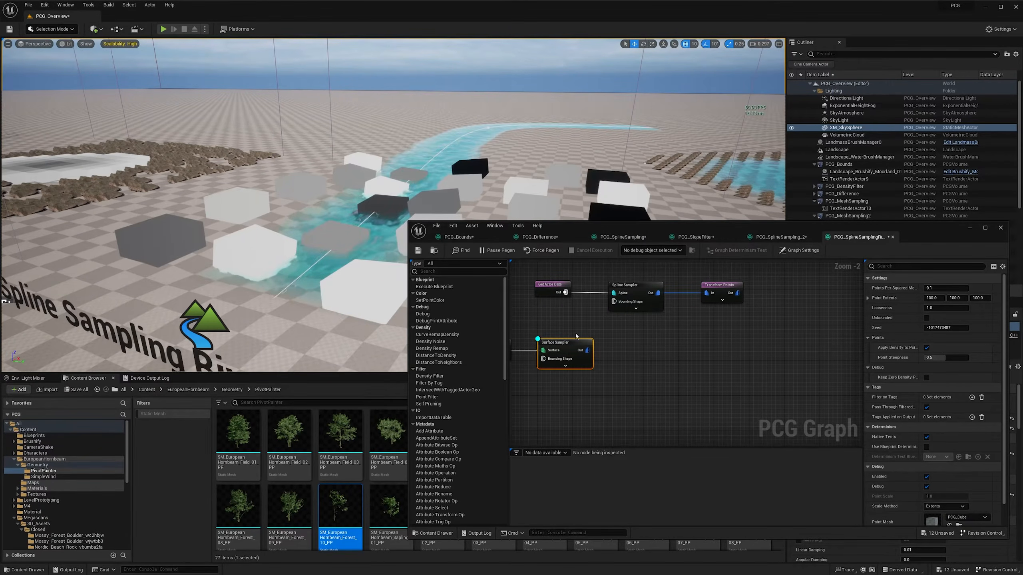
# - Set the Surface Sampler's Point Extents to 50 on all axes
pyautogui.click(933, 299)
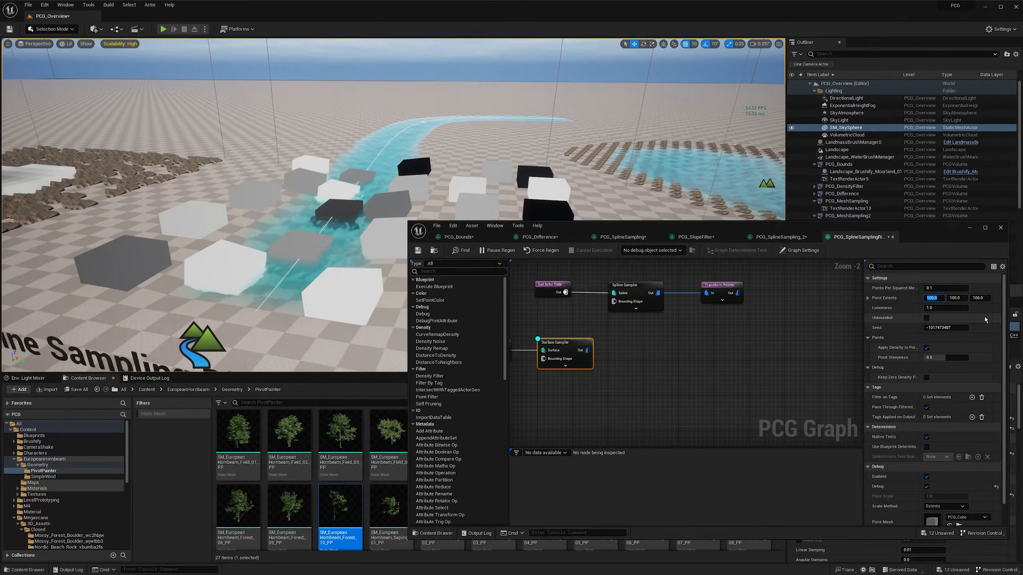
pyautogui.write('50')
pyautogui.press('Tab')
pyautogui.write('50')
pyautogui.press('Tab')
pyautogui.write('50')
# - Set the Surface Sampler's Point Extents to 25 on all axes
pyautogui.hotkey('shift', 'Tab')
pyautogui.hotkey('shift', 'Tab')
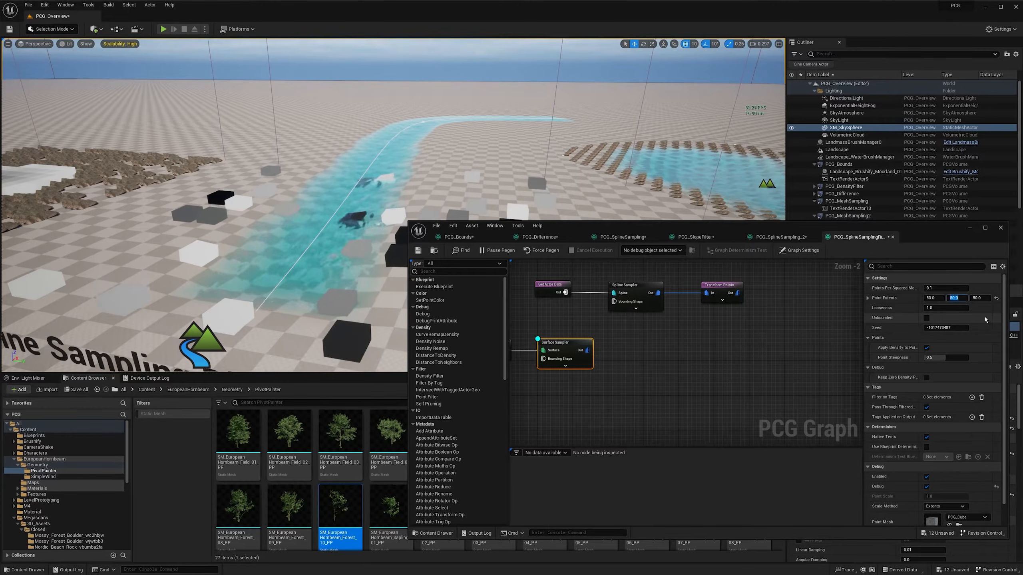
pyautogui.write('25')
pyautogui.press('Tab')
pyautogui.write('2')
pyautogui.press('Tab')
pyautogui.write('5')
pyautogui.press('Tab')
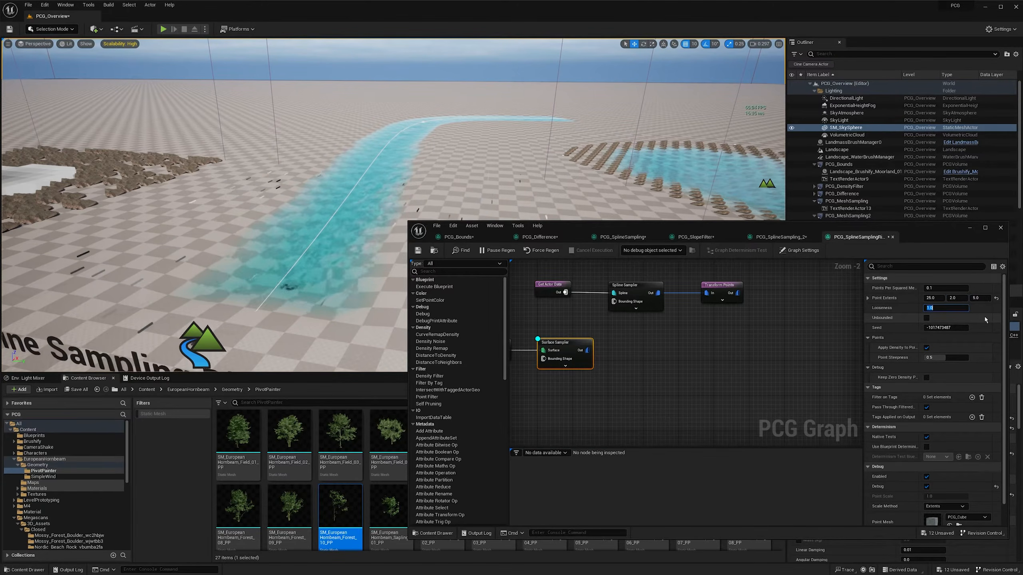
pyautogui.click(957, 298)
pyautogui.write('25')
pyautogui.press('Return')
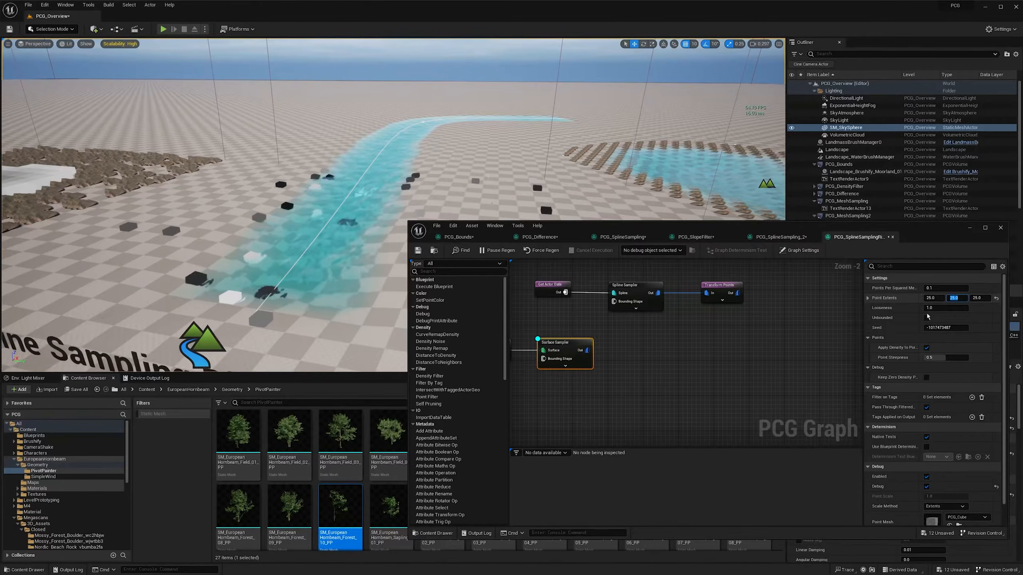
# - Set the Surface Sampler's Points Per Squared Meter to 0.25
pyautogui.click(945, 288)
pyautogui.write('.25')
pyautogui.press('Return')
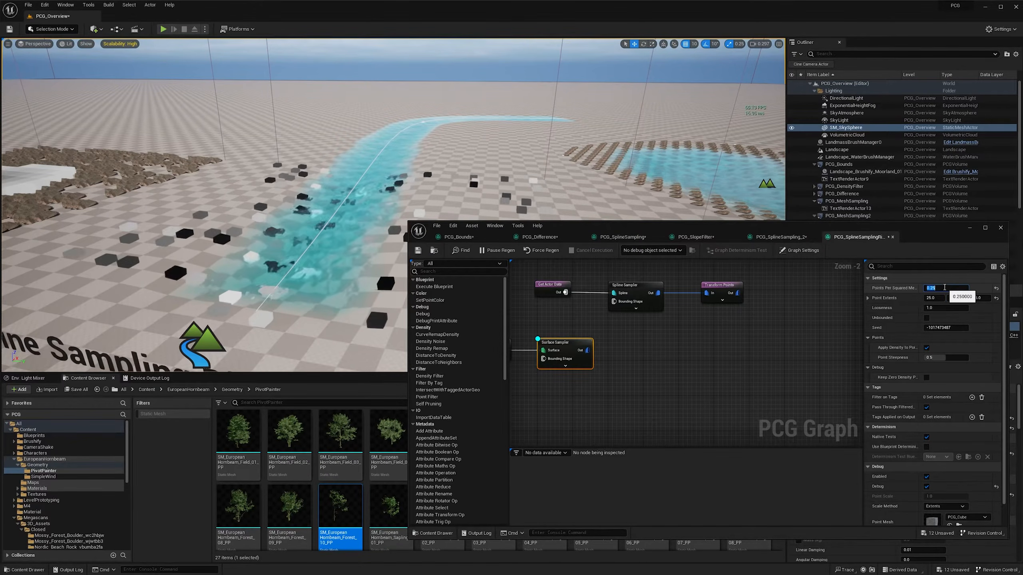
pyautogui.moveTo(375, 221)
pyautogui.mouseDown(button='right')
pyautogui.moveTo(407, 228)
pyautogui.moveTo(340, 223)
pyautogui.moveTo(361, 224)
pyautogui.mouseUp(button='right')
# - Connect a Static Mesh Spawner to the Surface Sampler's Out pin and add a mesh entry using the European Hornbeam Forest_10_PP mesh
pyautogui.moveTo(589, 350); pyautogui.dragTo(658, 353)
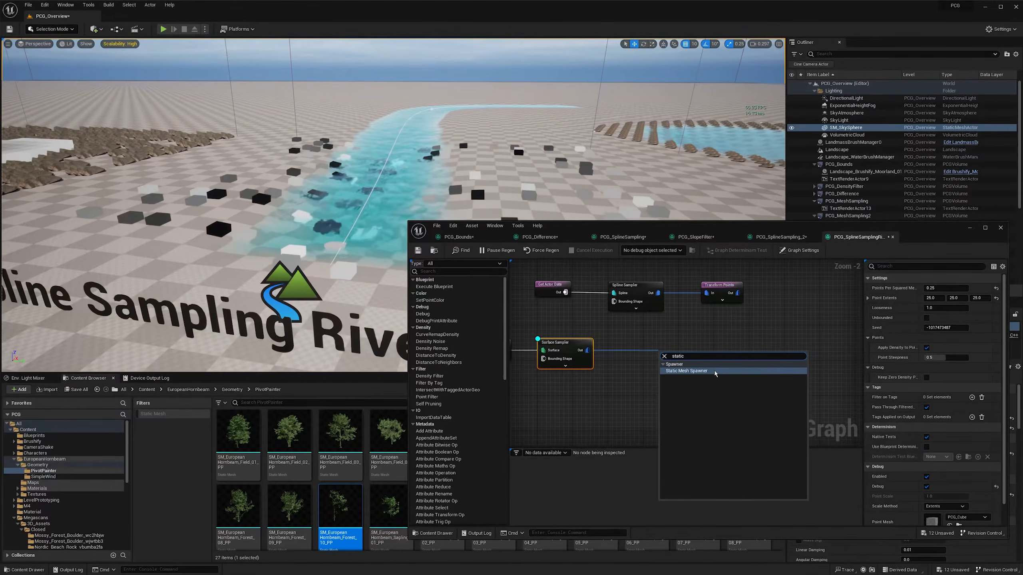
pyautogui.click(713, 370)
pyautogui.moveTo(686, 353); pyautogui.dragTo(685, 342)
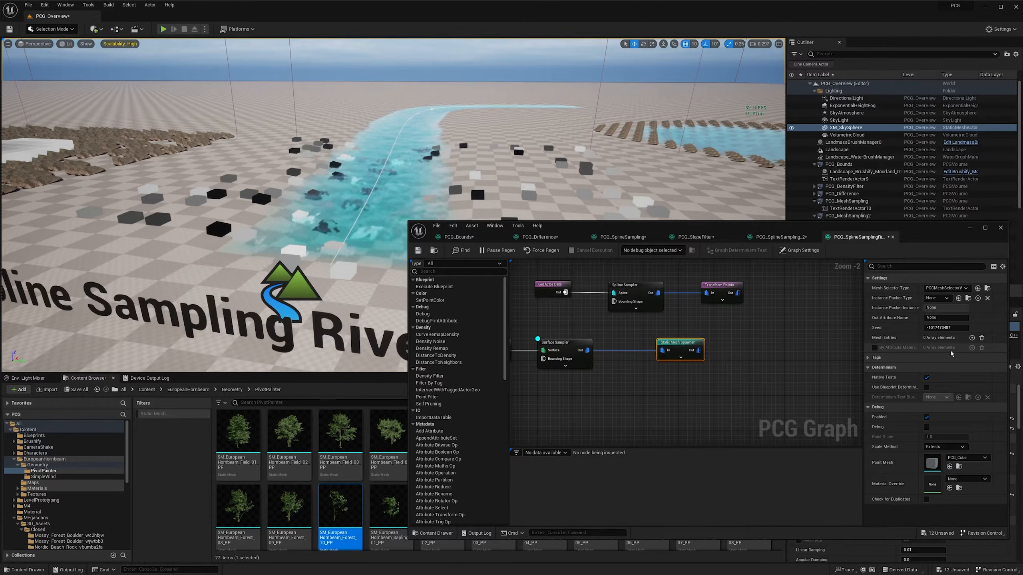
pyautogui.click(971, 338)
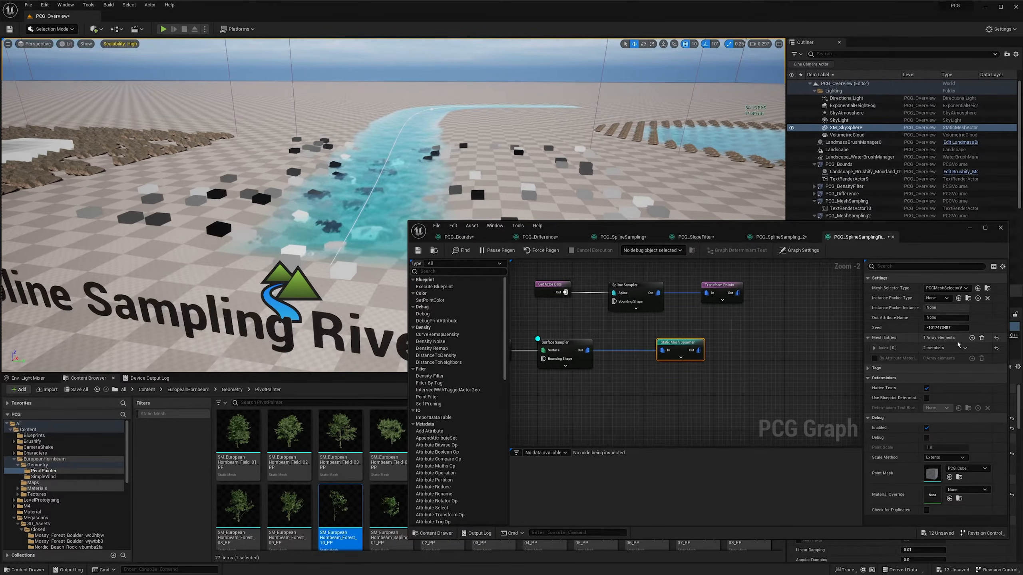
pyautogui.click(874, 348)
pyautogui.click(880, 357)
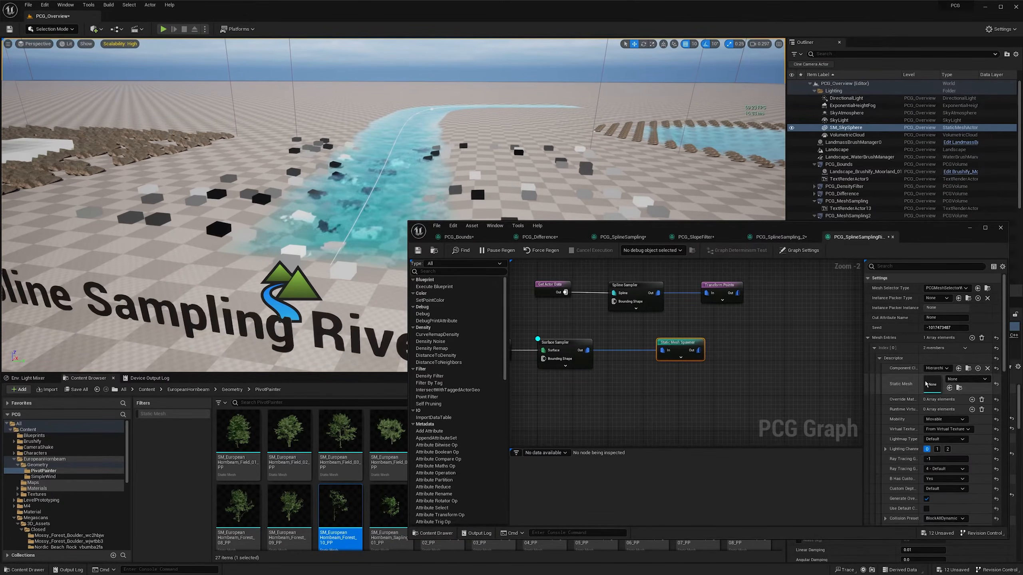
pyautogui.moveTo(379, 504); pyautogui.dragTo(944, 386)
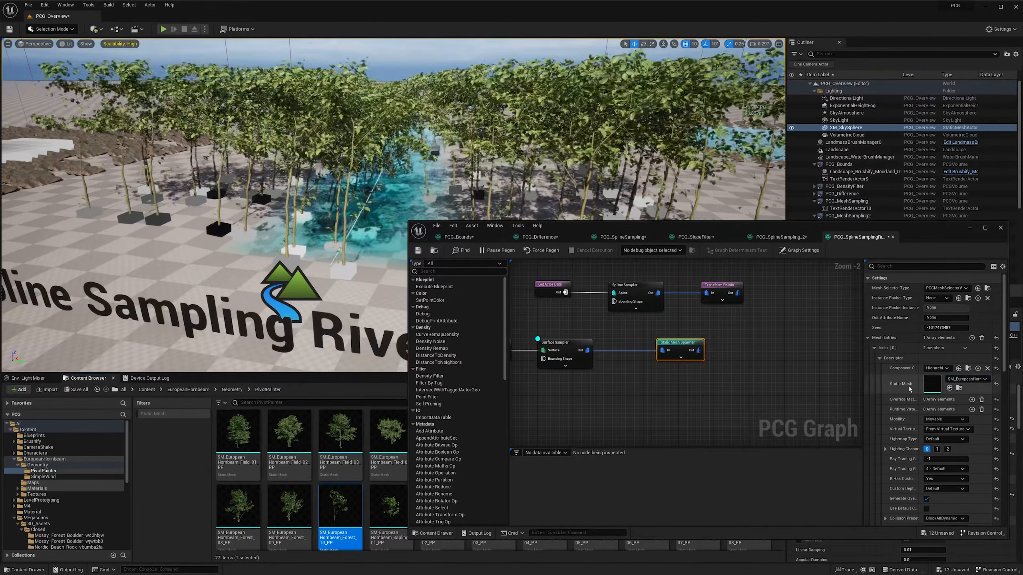
# - Insert a Difference node between the Surface Sampler and Static Mesh Spawner and set its Density Function to Binary
pyautogui.moveTo(402, 161); pyautogui.dragTo(453, 161, button='right')
pyautogui.press('w')
pyautogui.moveTo(709, 378); pyautogui.dragTo(687, 373, button='right')
pyautogui.moveTo(662, 337); pyautogui.dragTo(713, 337)
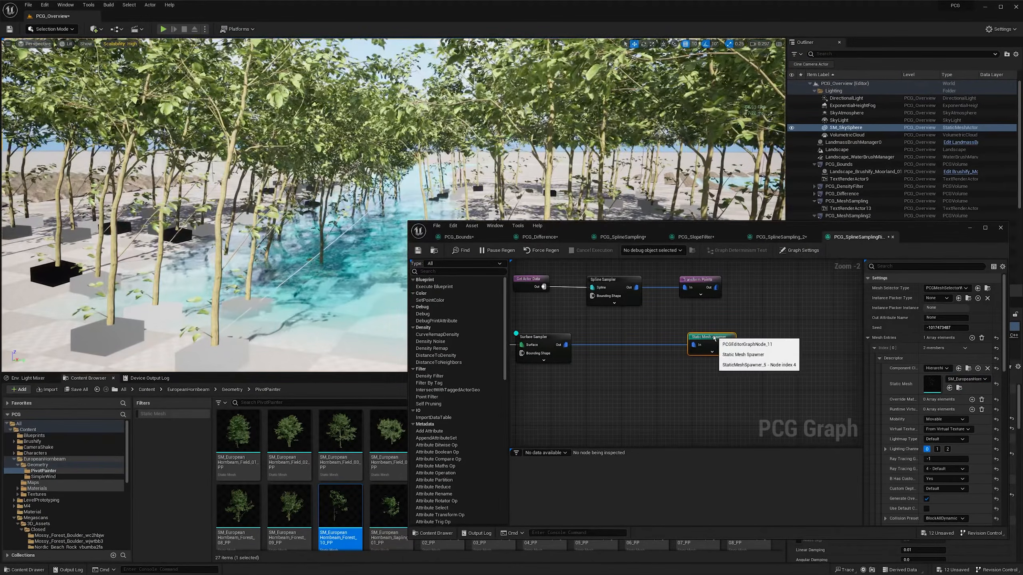
pyautogui.click(636, 365)
pyautogui.rightClick(636, 365)
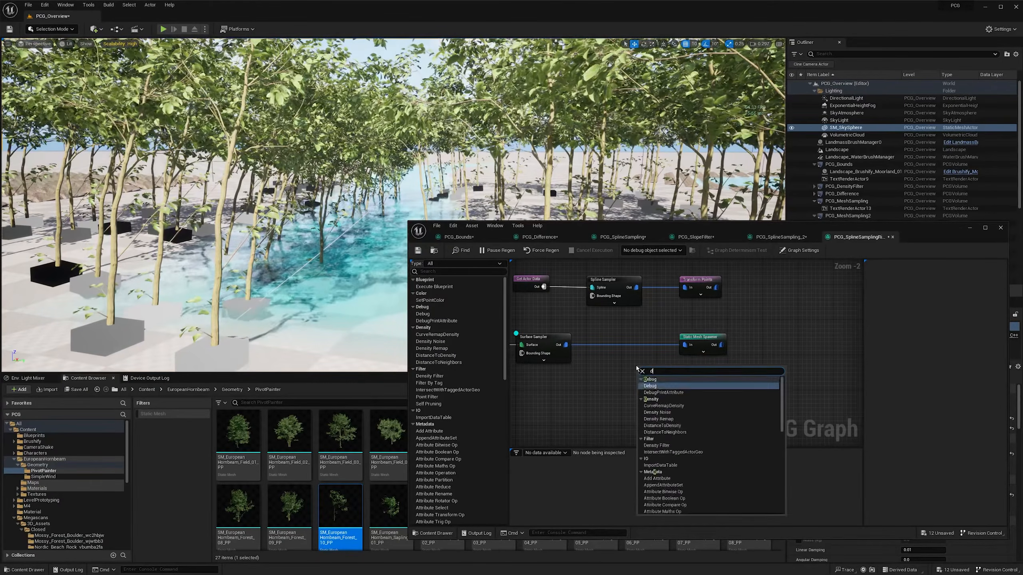
pyautogui.write('differ')
pyautogui.press('Return')
pyautogui.moveTo(684, 344)
pyautogui.keyDown('ctrl'); pyautogui.mouseDown()
pyautogui.moveTo(643, 377)
pyautogui.moveTo(639, 357)
pyautogui.moveTo(619, 340)
pyautogui.moveTo(685, 345)
pyautogui.mouseUp(); pyautogui.keyUp('ctrl')
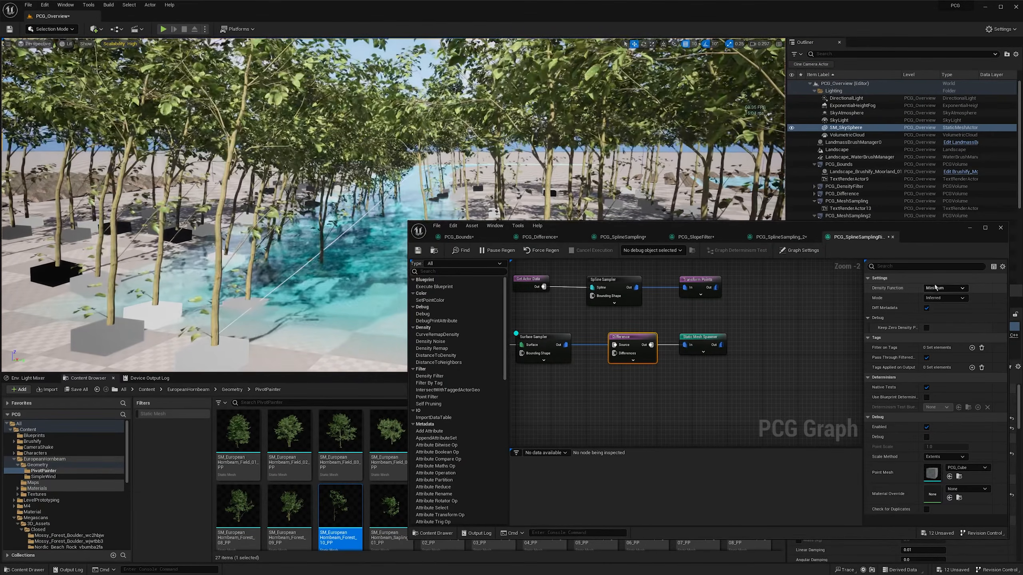
pyautogui.click(932, 309)
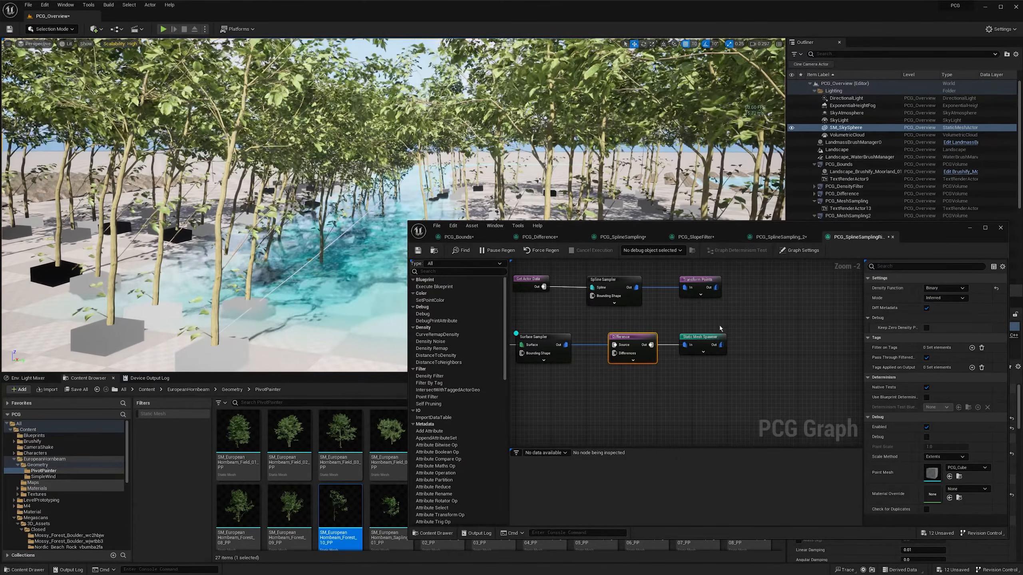
# - Space out the nodes and connect the Transform Points Out pin to the Difference node's Differences pin
pyautogui.moveTo(667, 276); pyautogui.dragTo(763, 339)
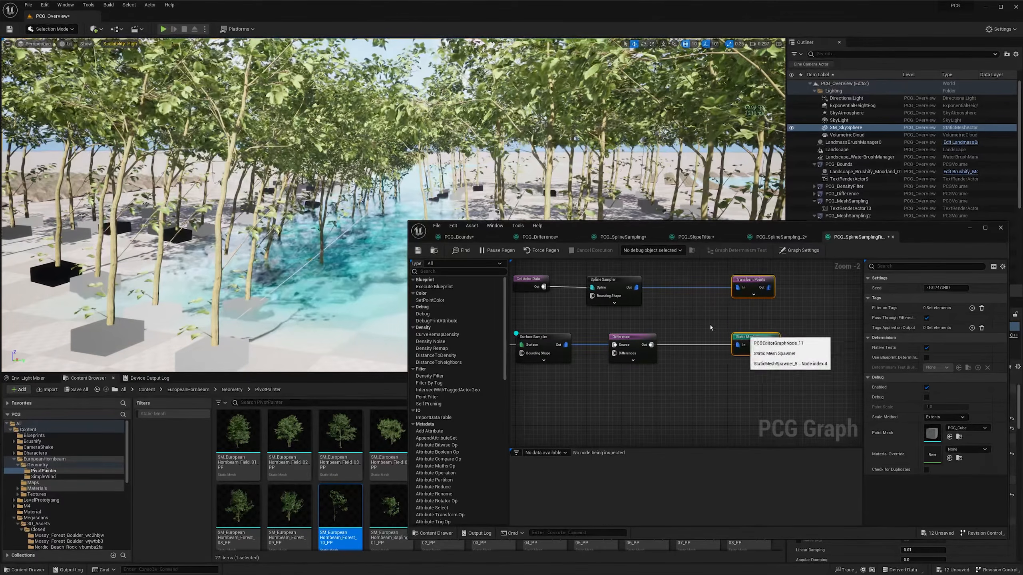
pyautogui.moveTo(617, 281); pyautogui.dragTo(631, 282)
pyautogui.moveTo(719, 304); pyautogui.dragTo(691, 303, button='right')
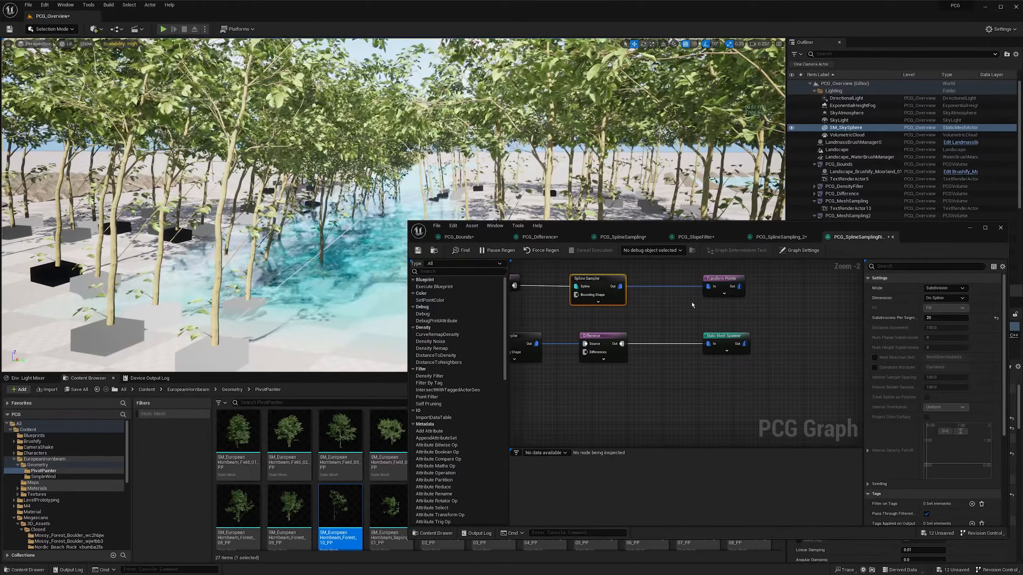
pyautogui.moveTo(711, 282); pyautogui.dragTo(667, 288)
pyautogui.moveTo(600, 321); pyautogui.dragTo(809, 335)
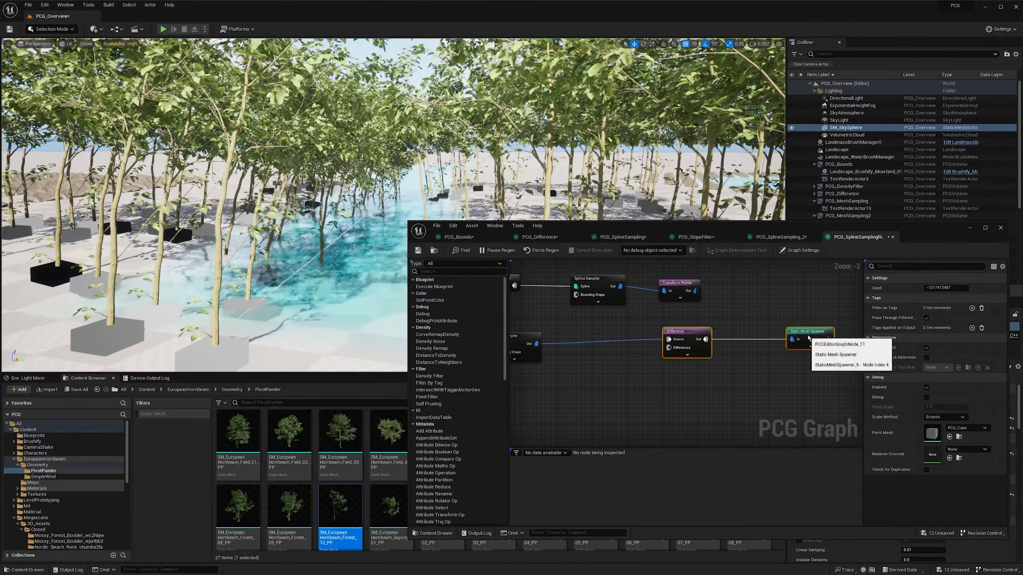
pyautogui.moveTo(768, 312); pyautogui.dragTo(650, 346, button='right')
pyautogui.moveTo(575, 366); pyautogui.dragTo(637, 371)
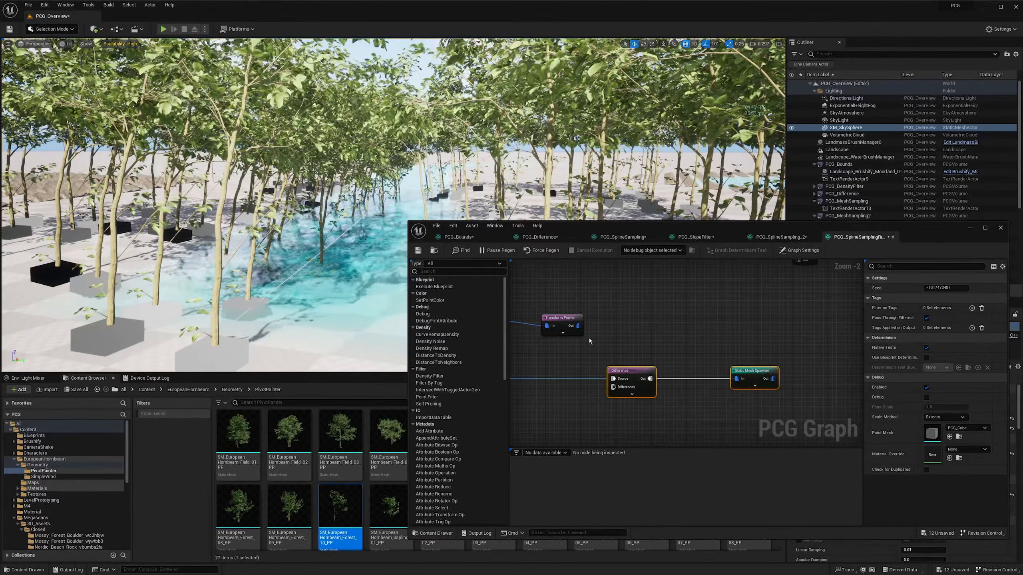
pyautogui.click(568, 317)
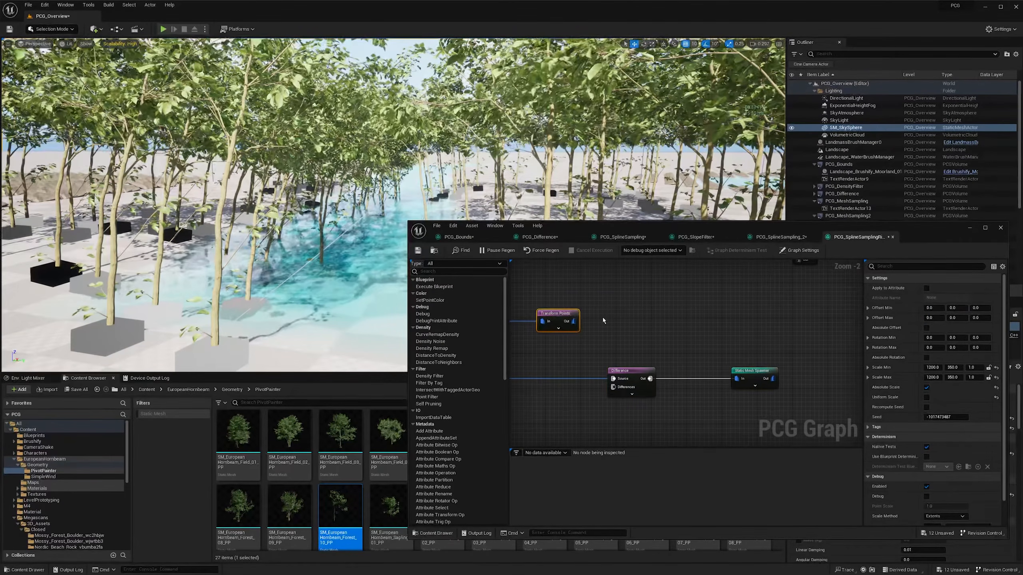
pyautogui.moveTo(603, 317); pyautogui.dragTo(645, 318, button='right')
pyautogui.click(684, 322)
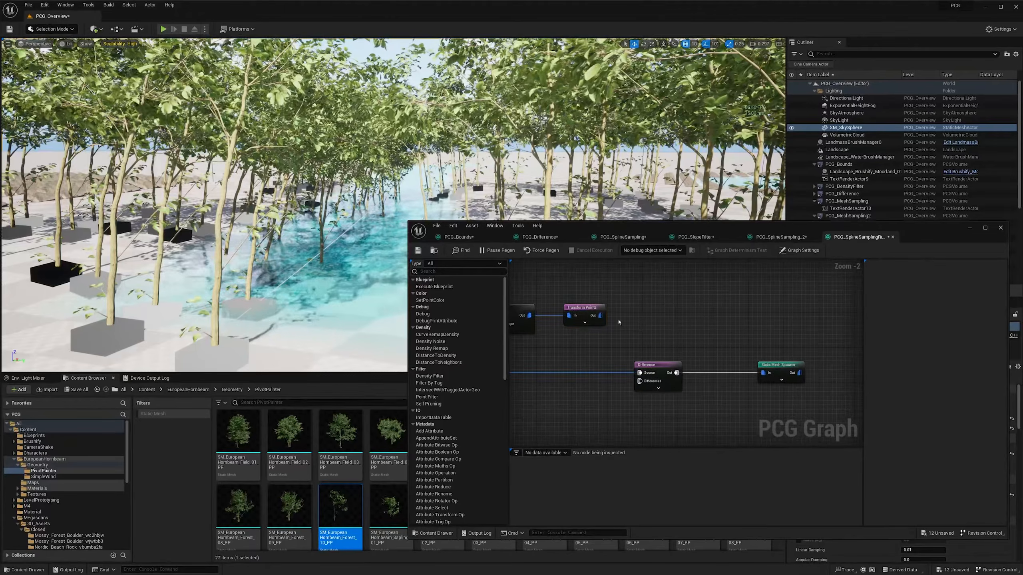
pyautogui.moveTo(599, 315); pyautogui.dragTo(641, 386)
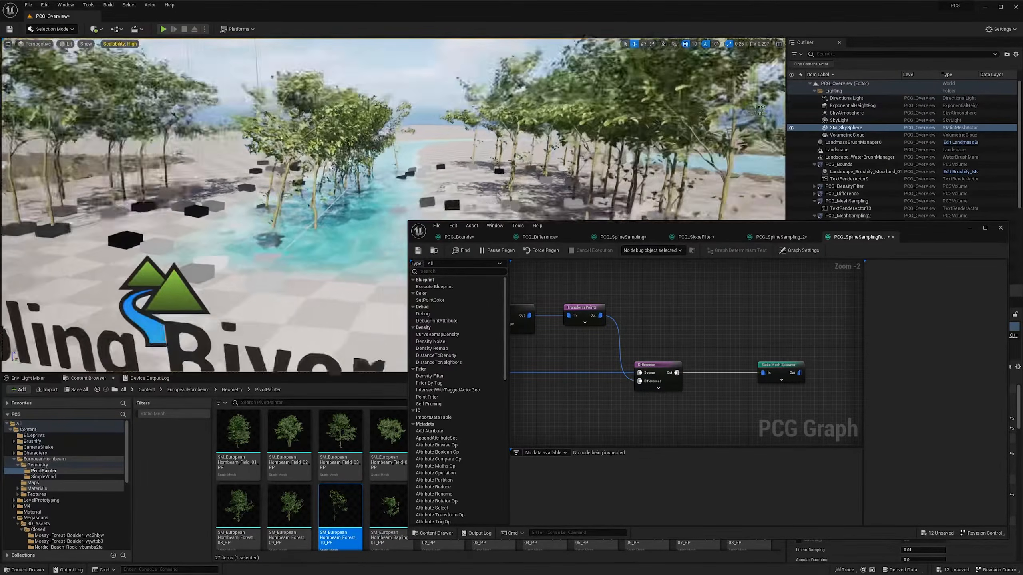
# - Switch the debug display to the Transform Points node only, showing the area subtracted along the river
pyautogui.press('s')
pyautogui.moveTo(306, 194); pyautogui.dragTo(269, 210, button='right')
pyautogui.press('w')
pyautogui.click(584, 310)
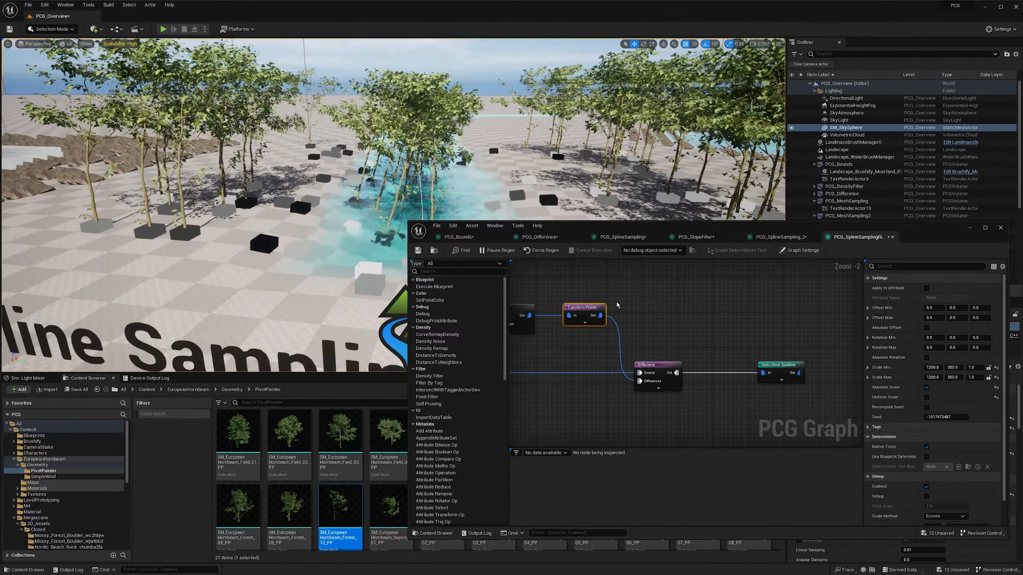
pyautogui.press('d')
# - Examine from above and at ground level where the spawned trees stand relative to the scaled river points
pyautogui.press('d')
pyautogui.moveTo(503, 194)
pyautogui.mouseDown(button='right')
pyautogui.moveTo(483, 197)
pyautogui.moveTo(513, 206)
pyautogui.mouseUp(button='right')
pyautogui.press('s')
pyautogui.press('w')
pyautogui.press('q')
pyautogui.press('e')
pyautogui.press('s')
pyautogui.press('a')
pyautogui.press('e')
pyautogui.press('d')
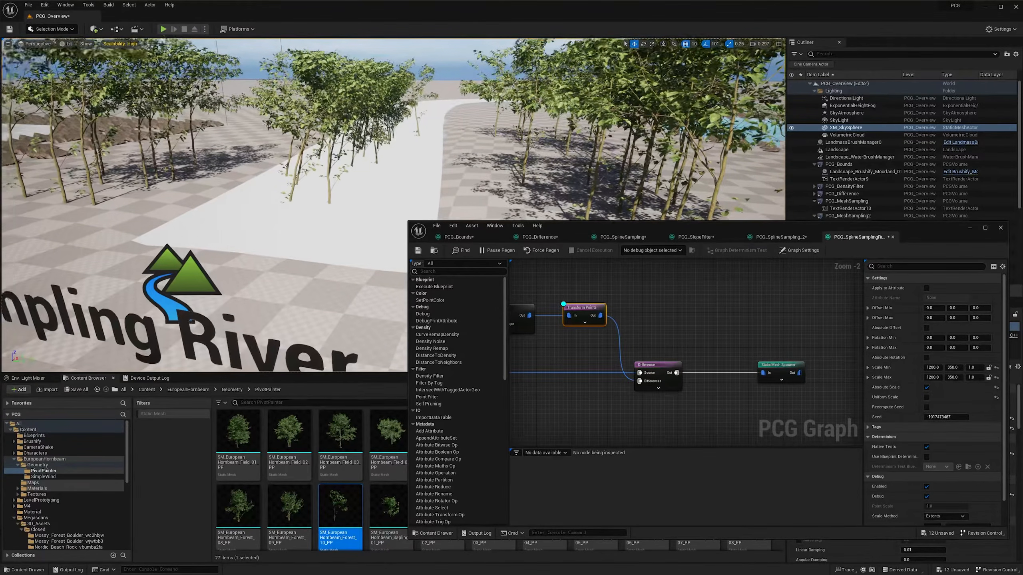
pyautogui.moveTo(512, 206); pyautogui.dragTo(508, 205, button='right')
pyautogui.press('e')
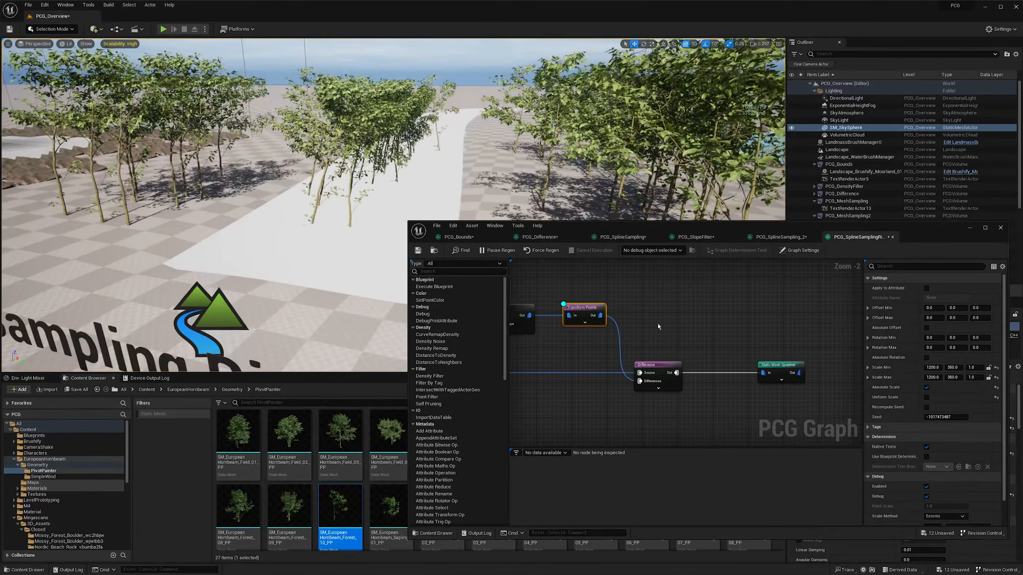
pyautogui.moveTo(659, 411); pyautogui.dragTo(662, 405)
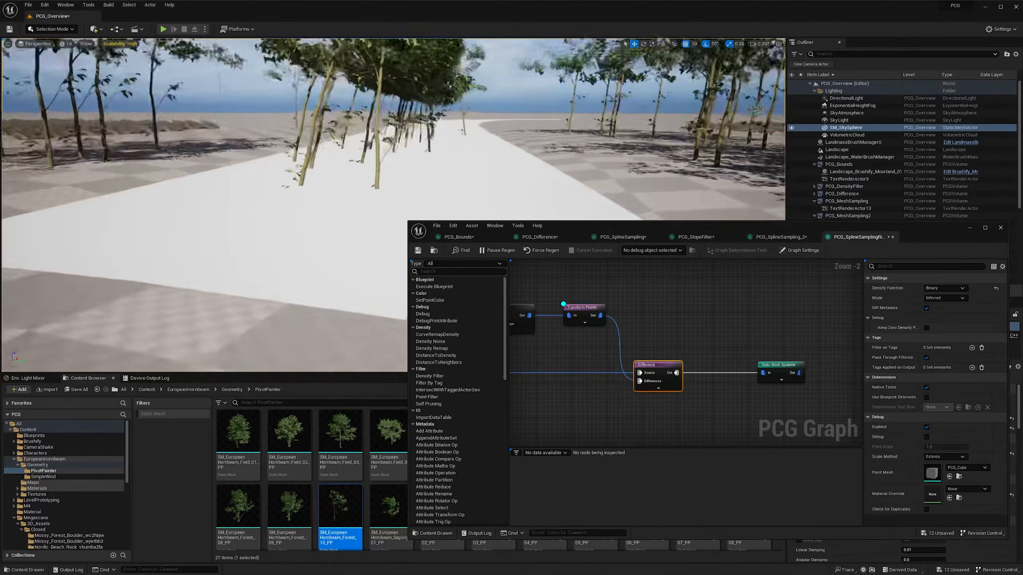
pyautogui.moveTo(242, 226); pyautogui.dragTo(344, 168, button='right')
pyautogui.moveTo(212, 253); pyautogui.dragTo(193, 250, button='right')
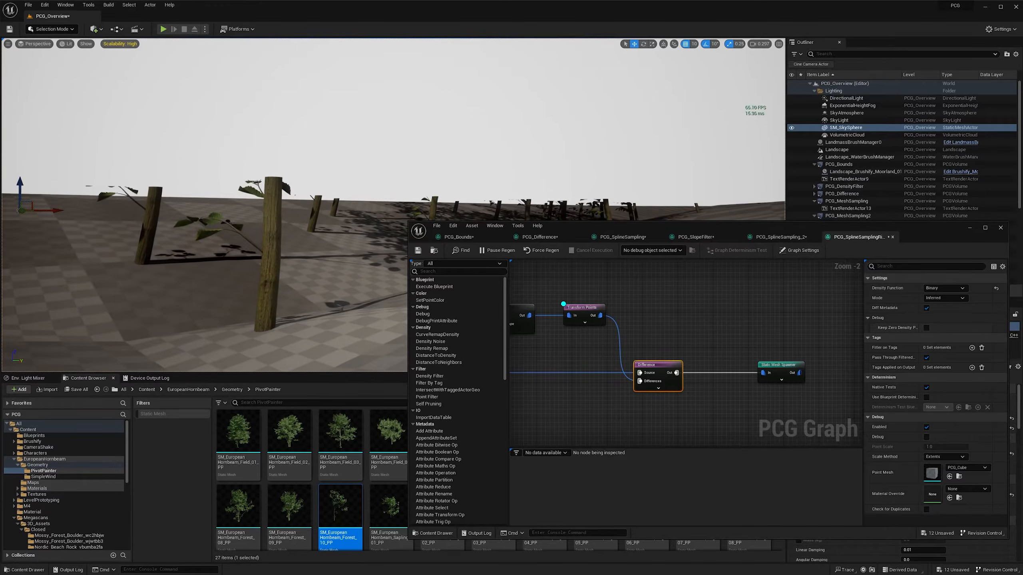
pyautogui.moveTo(249, 283); pyautogui.dragTo(171, 277, button='right')
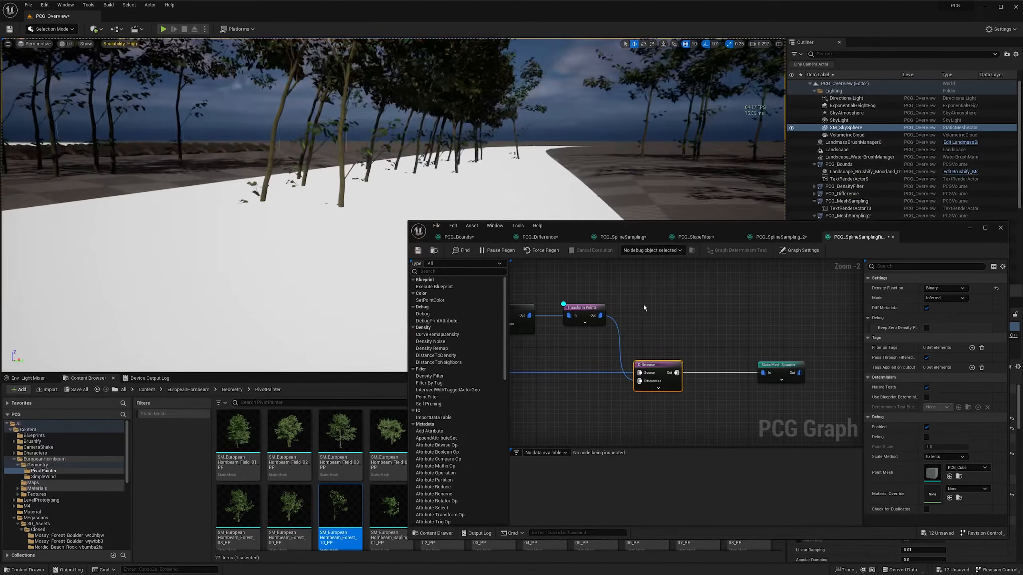
# - Set the Z value of the Transform Points node's Scale Min and Scale Max to 100
pyautogui.click(583, 312)
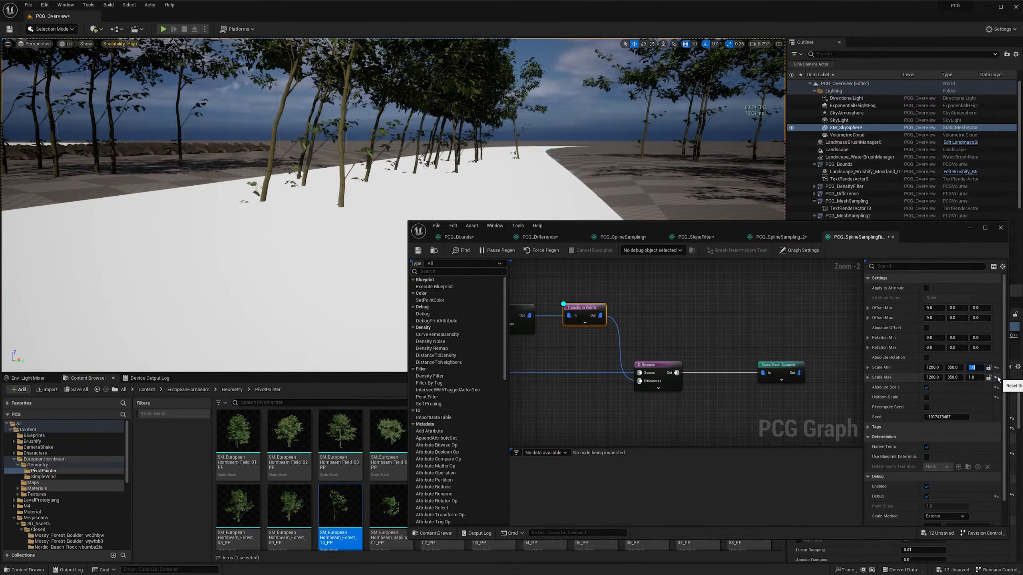
pyautogui.write('100')
pyautogui.press('Tab')
pyautogui.press('Tab')
pyautogui.press('Tab')
pyautogui.press('Tab')
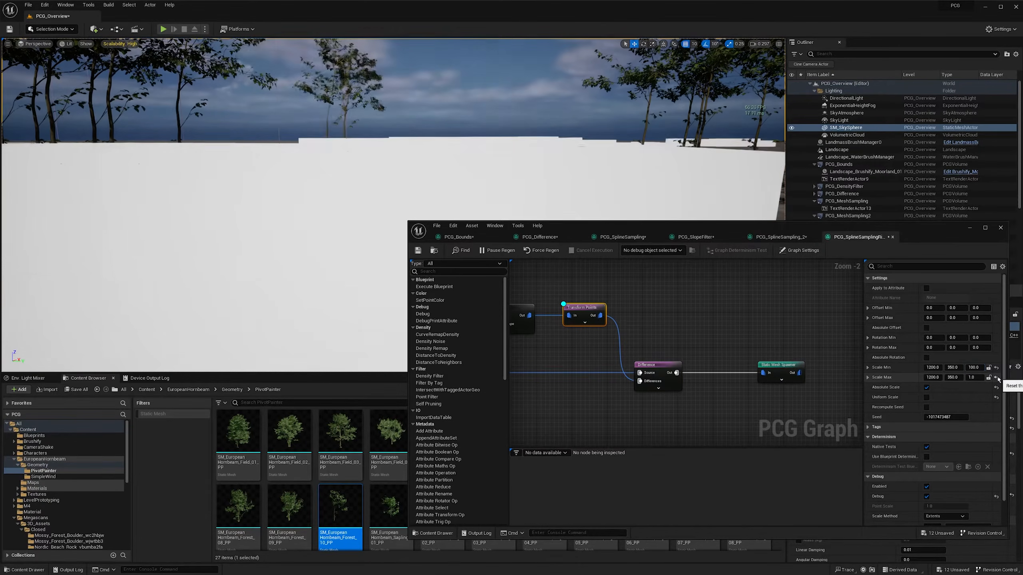
pyautogui.write('100')
pyautogui.press('Return')
pyautogui.moveTo(363, 194); pyautogui.dragTo(399, 198, button='right')
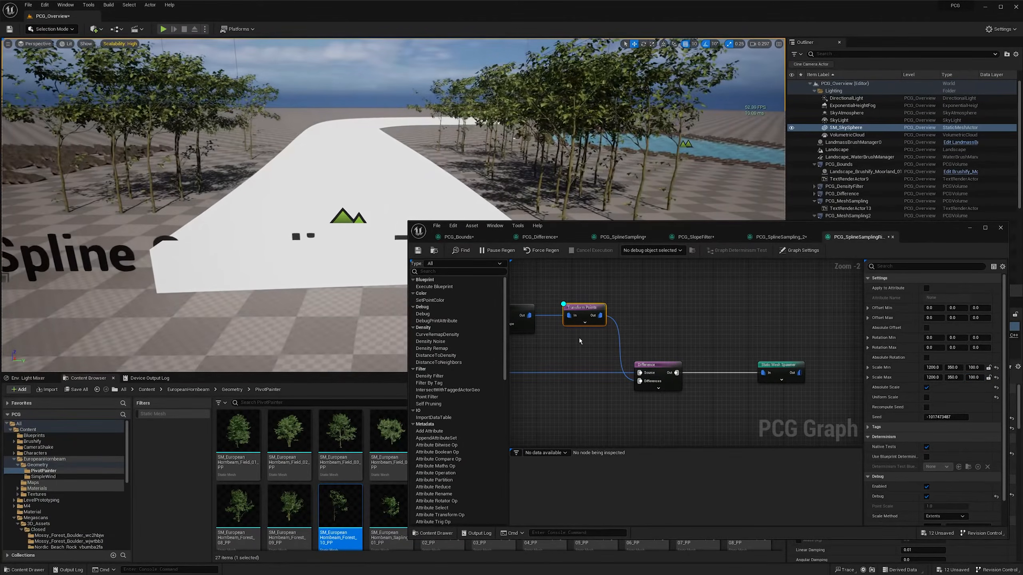
pyautogui.press('d')
pyautogui.press('d')
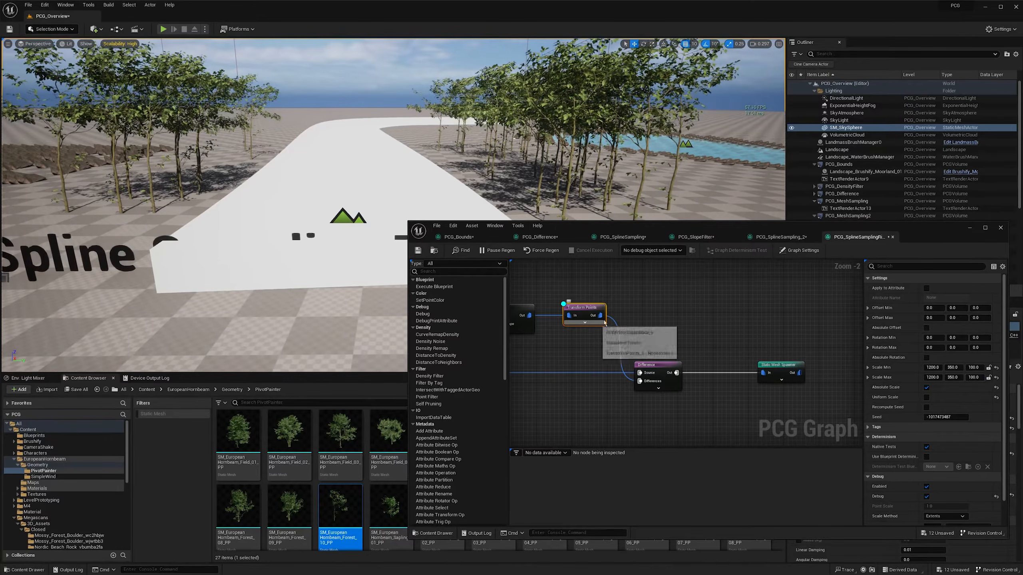
# - Set the Y value of the Transform Points node's Scale Min and Scale Max to 250 and turn off its debug display
pyautogui.moveTo(363, 193); pyautogui.dragTo(398, 218, button='right')
pyautogui.scroll(1, 374, 196)
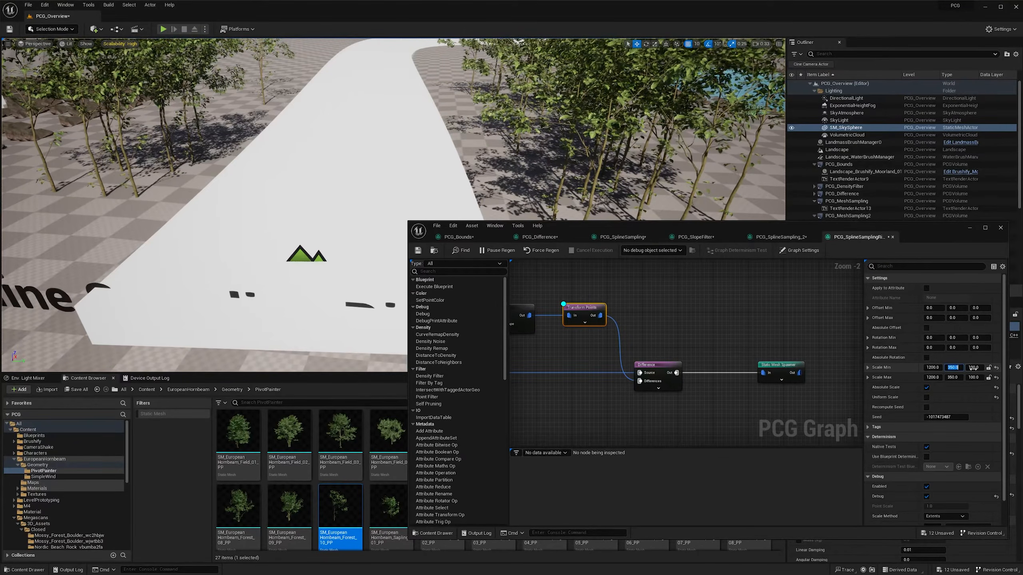
pyautogui.press('Return')
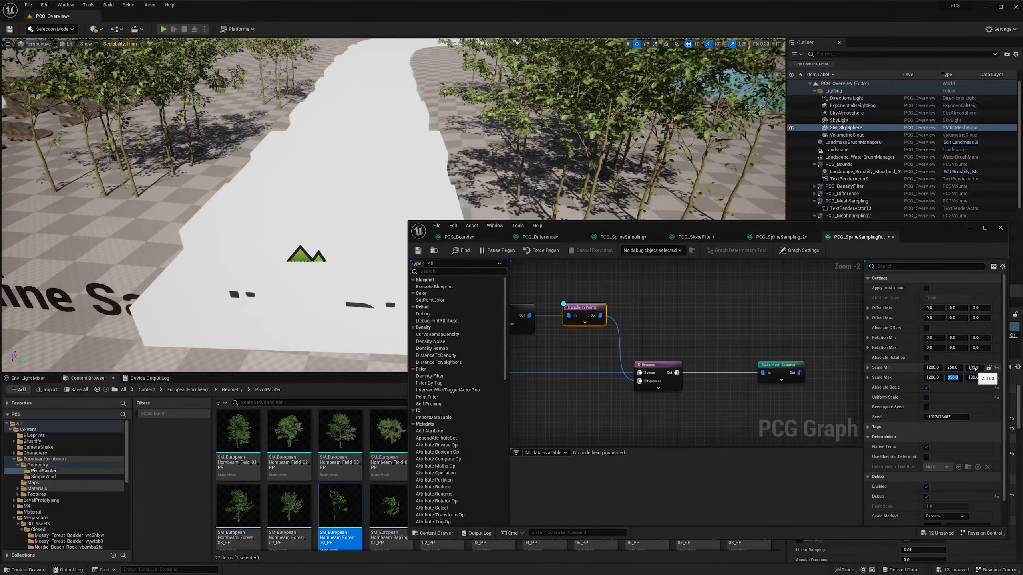
pyautogui.write('250')
pyautogui.press('Return')
pyautogui.moveTo(314, 201); pyautogui.dragTo(238, 180, button='right')
pyautogui.press('d')
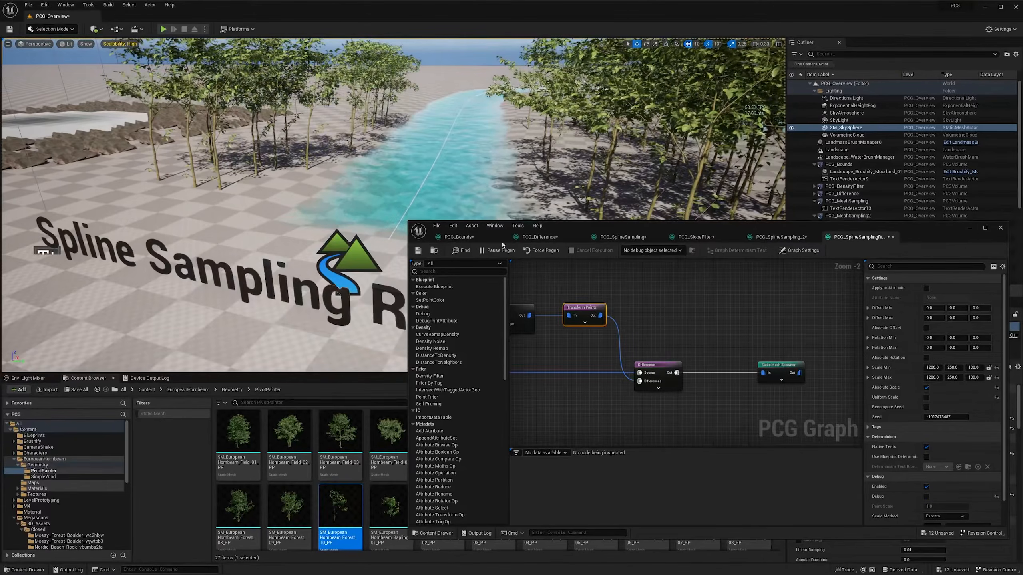
# - Change the Surface Sampler node's Seed to -530849377 to vary the tree placement along the river
pyautogui.moveTo(423, 177); pyautogui.dragTo(437, 156, button='right')
pyautogui.moveTo(517, 296); pyautogui.dragTo(615, 293, button='right')
pyautogui.moveTo(549, 352); pyautogui.dragTo(628, 334, button='right')
pyautogui.click(641, 353)
pyautogui.moveTo(669, 386); pyautogui.dragTo(625, 383, button='right')
pyautogui.moveTo(936, 328); pyautogui.dragTo(946, 328)
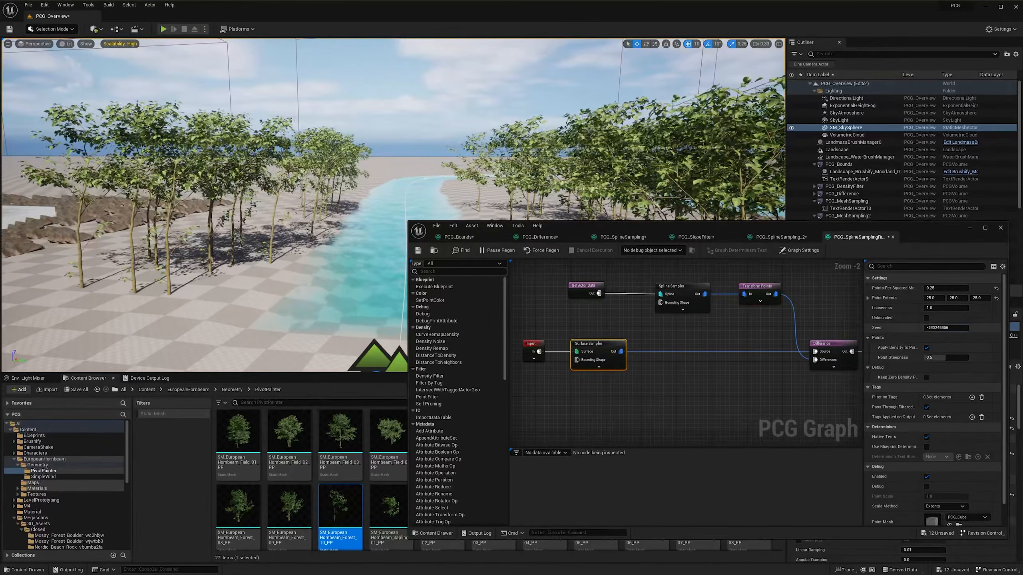
# - Set the Surface Sampler node's Points Per Squared Meter to 1.0 for denser trees around the river
pyautogui.press('s')
pyautogui.moveTo(504, 169); pyautogui.dragTo(504, 181, button='right')
pyautogui.moveTo(418, 221); pyautogui.dragTo(407, 228, button='right')
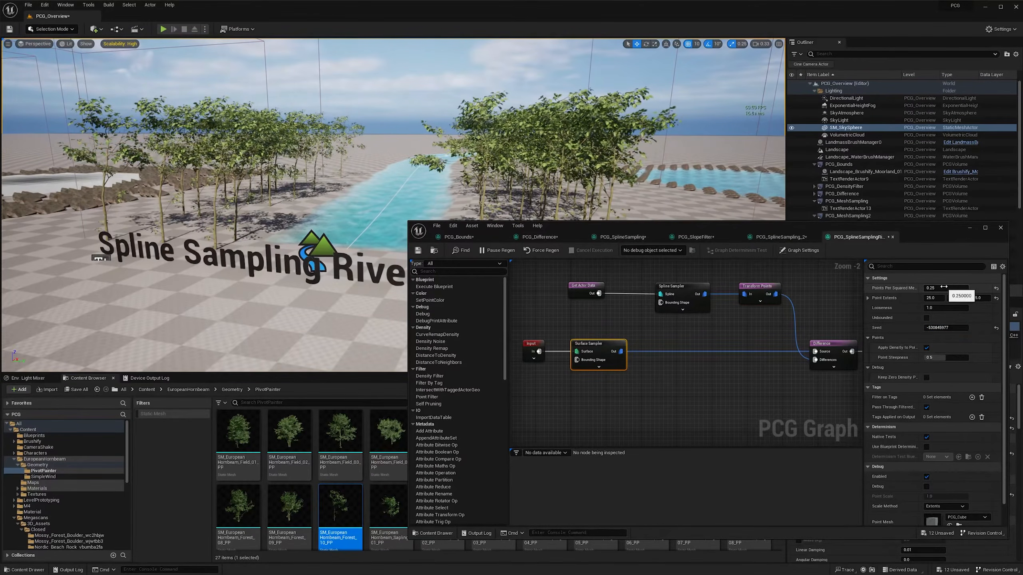
pyautogui.press('Return')
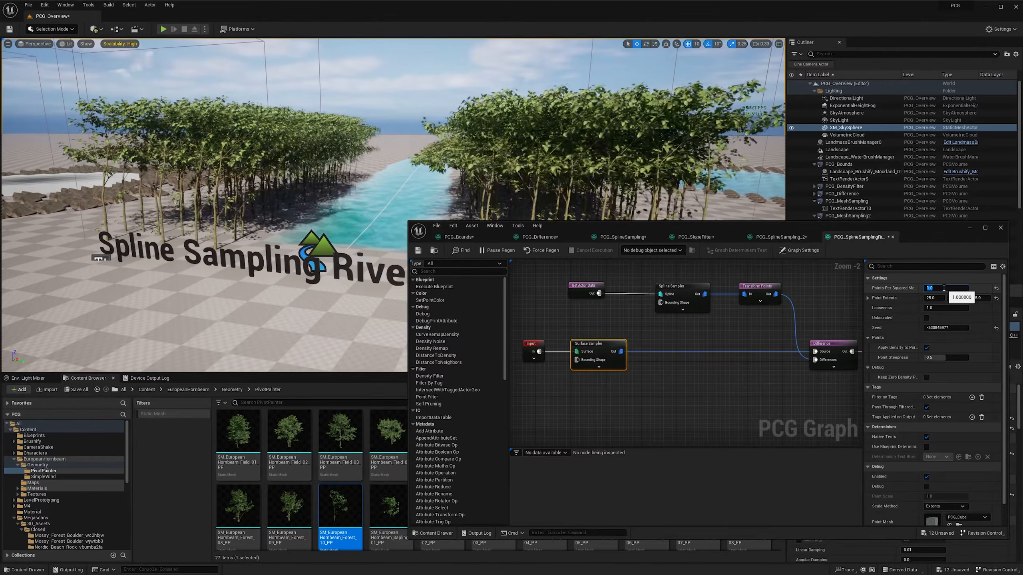
# - Examine from above and close up how the denser trees line both banks of the river
pyautogui.press('w')
pyautogui.moveTo(307, 170); pyautogui.dragTo(316, 213, button='right')
pyautogui.press('s')
pyautogui.scroll(-1, 302, 190)
pyautogui.press('d')
pyautogui.press('e')
pyautogui.press('w')
pyautogui.press('w')
# - Select WaterBodyRiver and move the spline point at its far bend to reshape the river
pyautogui.moveTo(886, 227); pyautogui.dragTo(685, 251)
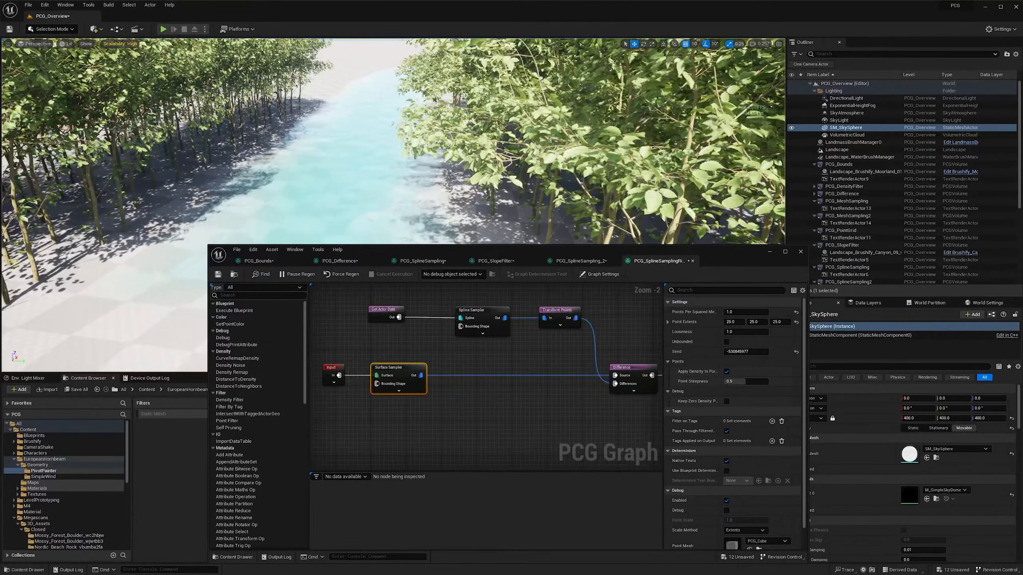
pyautogui.scroll(-6, 865, 238)
pyautogui.click(850, 193)
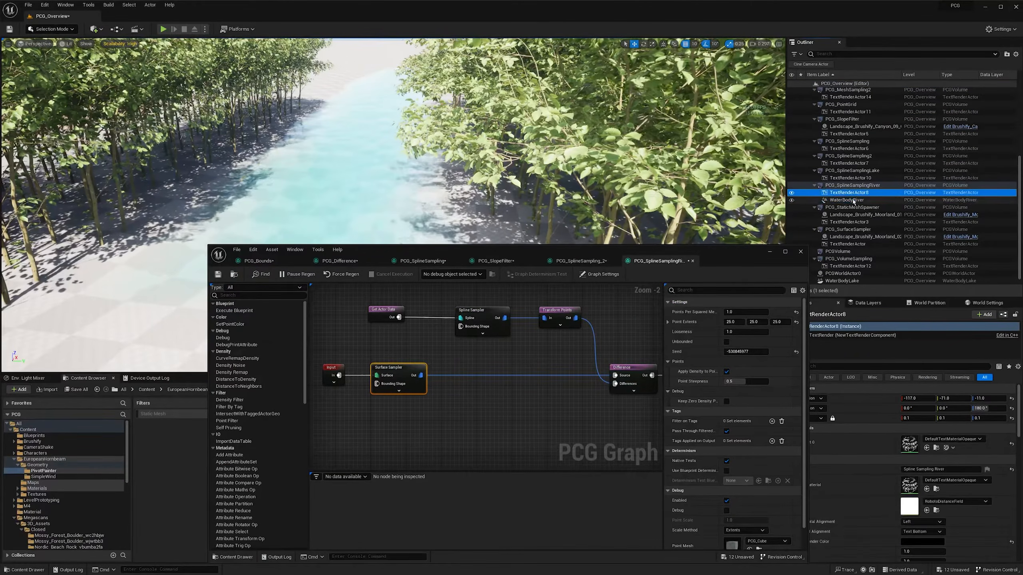
pyautogui.click(846, 200)
pyautogui.moveTo(470, 252); pyautogui.dragTo(534, 251)
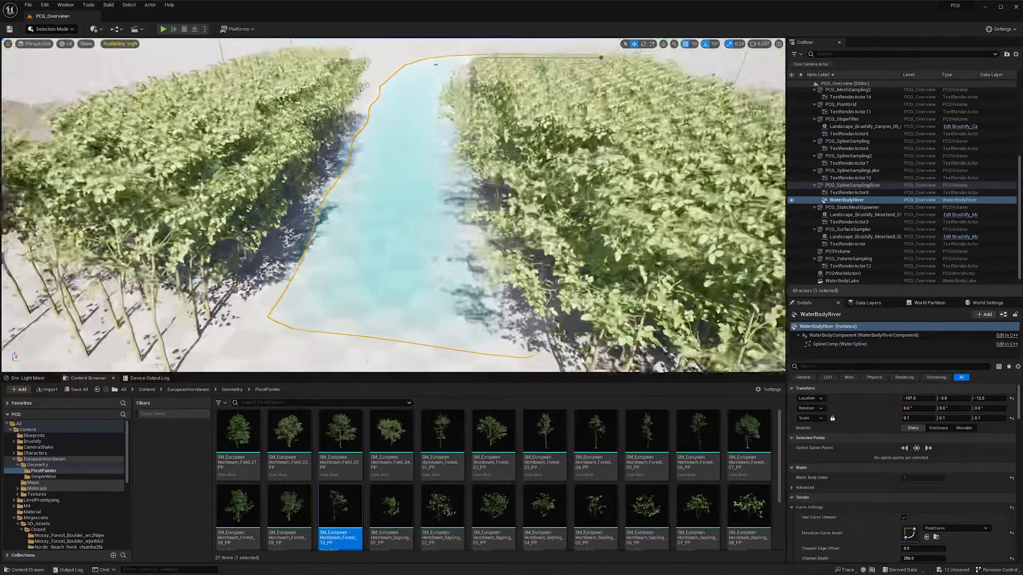
pyautogui.moveTo(388, 148); pyautogui.dragTo(389, 139, button='right')
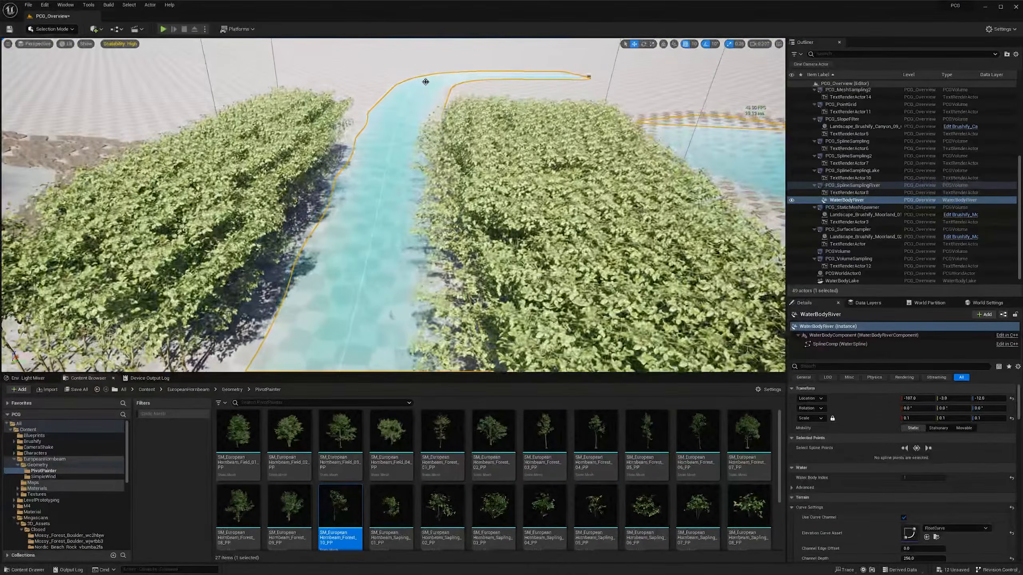
pyautogui.click(426, 82)
pyautogui.moveTo(433, 82); pyautogui.dragTo(356, 106, button='right')
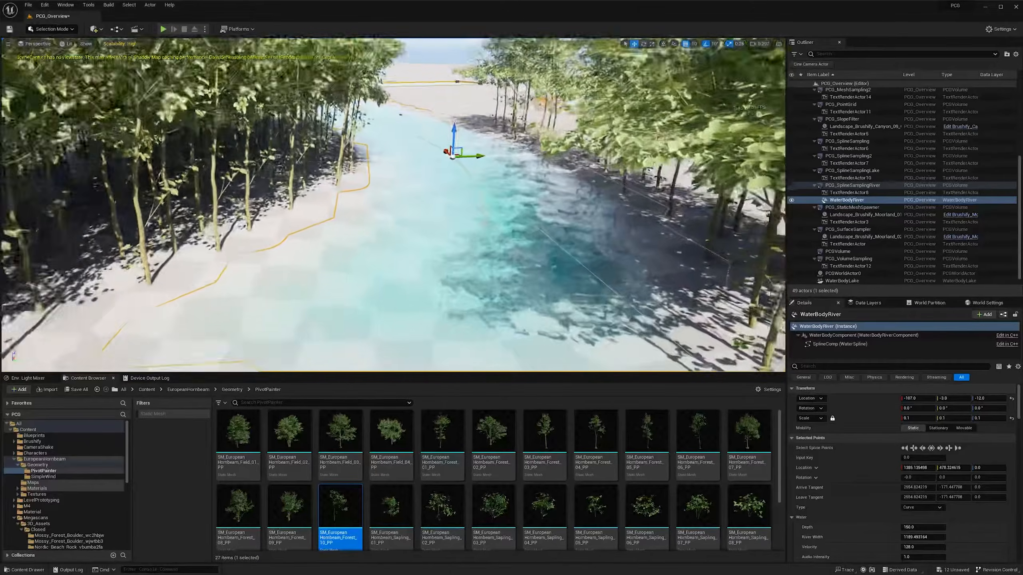
pyautogui.moveTo(393, 204); pyautogui.dragTo(201, 252, button='right')
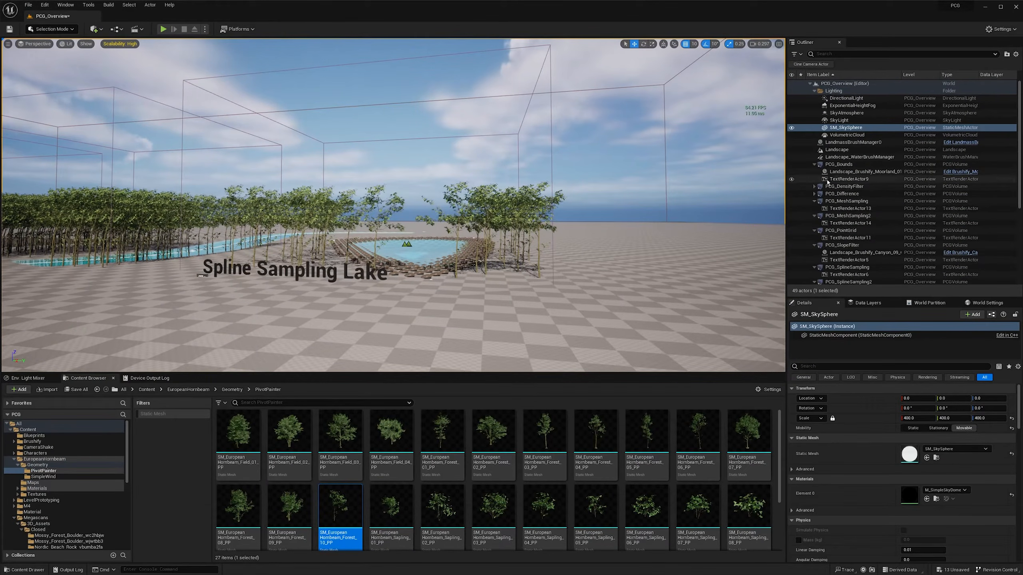
# - Select the PCG_SplineSamplingLake volume and open the graph assigned to its PCG component
pyautogui.click(326, 66)
pyautogui.scroll(-3, 835, 342)
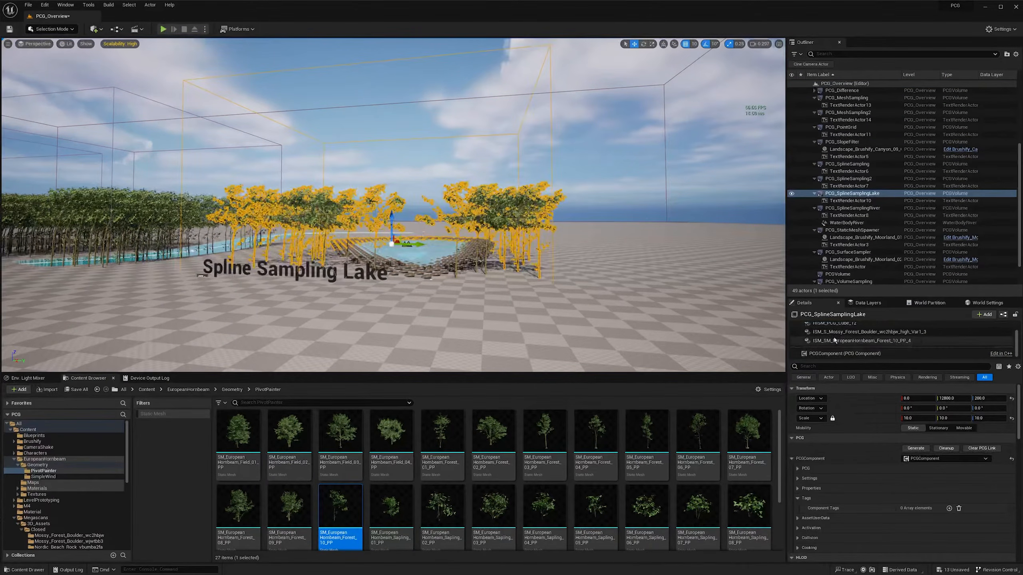
pyautogui.click(837, 353)
pyautogui.doubleClick(907, 435)
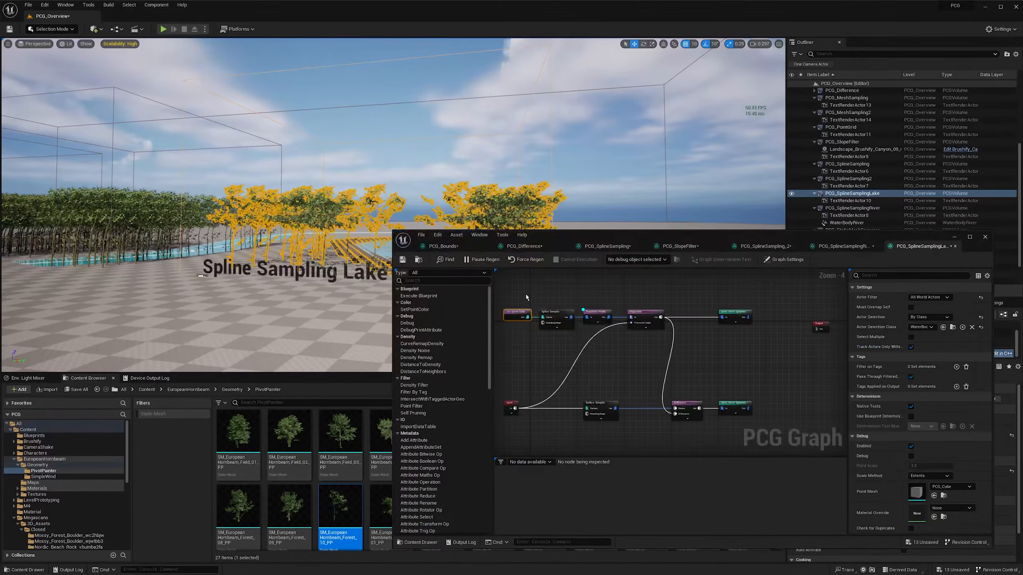
# - Set the Get Spline Data node's Actor Selection Class to WaterBodyLake
pyautogui.moveTo(526, 299); pyautogui.dragTo(533, 335)
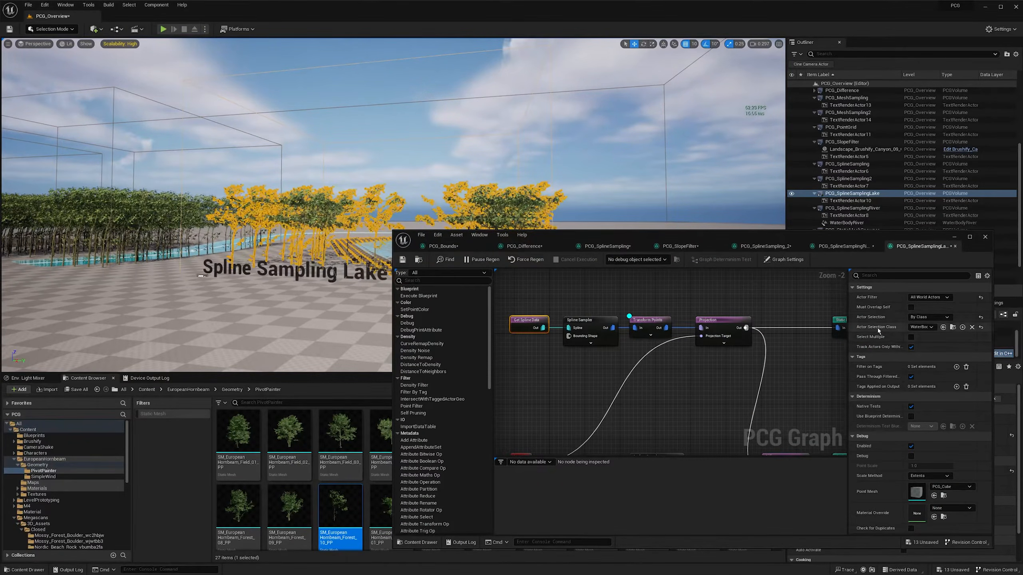
pyautogui.click(923, 328)
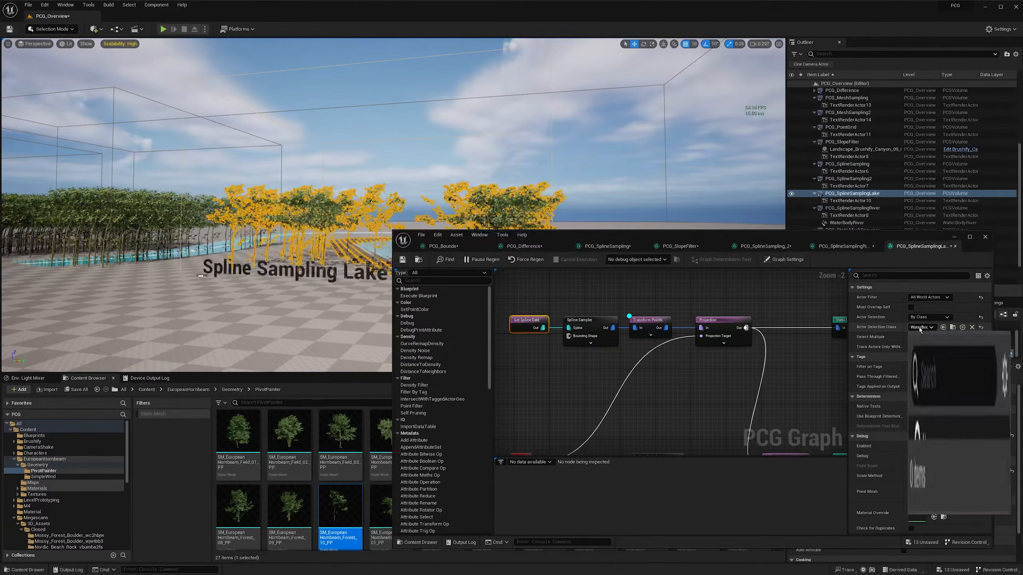
pyautogui.write('water')
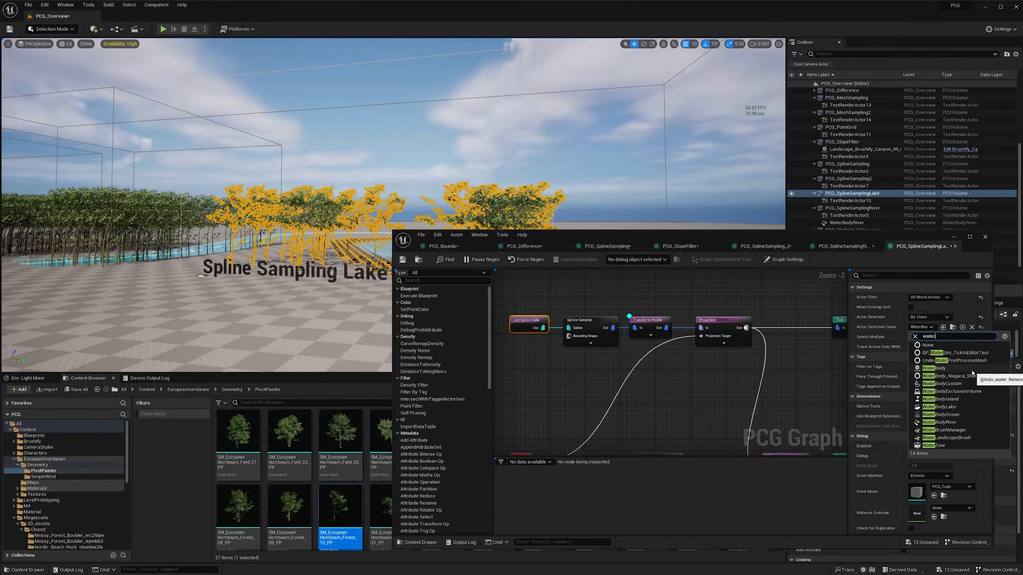
pyautogui.click(962, 408)
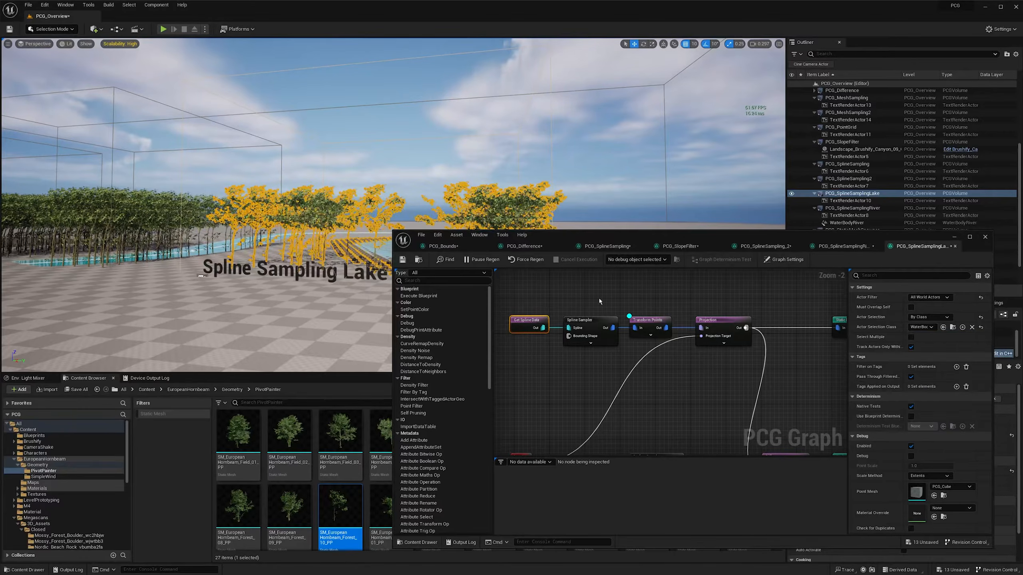
# - Switch the debug display to the Spline Sampler node only and disable both Static Mesh Spawner nodes
pyautogui.click(600, 341)
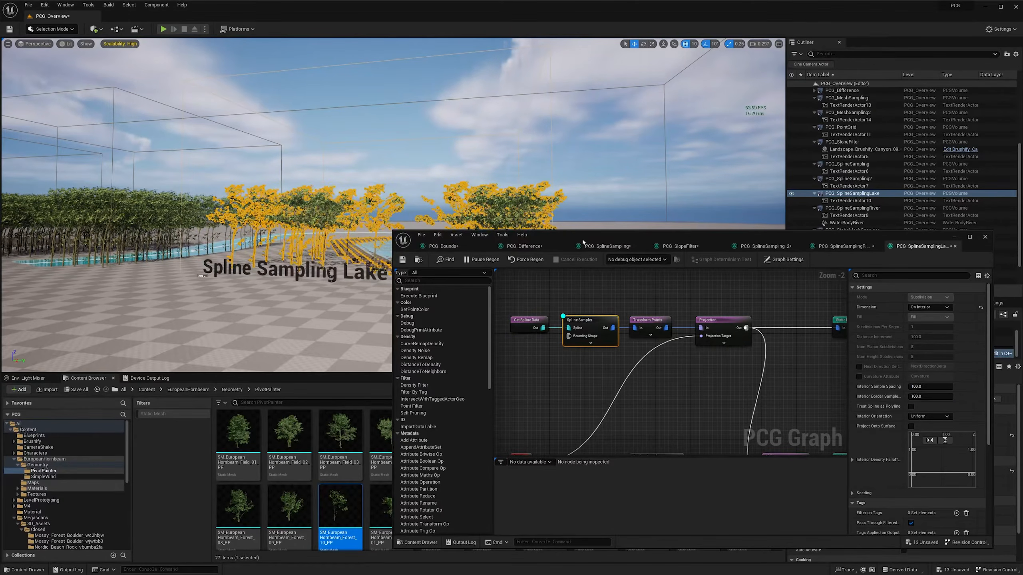
pyautogui.moveTo(582, 241); pyautogui.dragTo(605, 263)
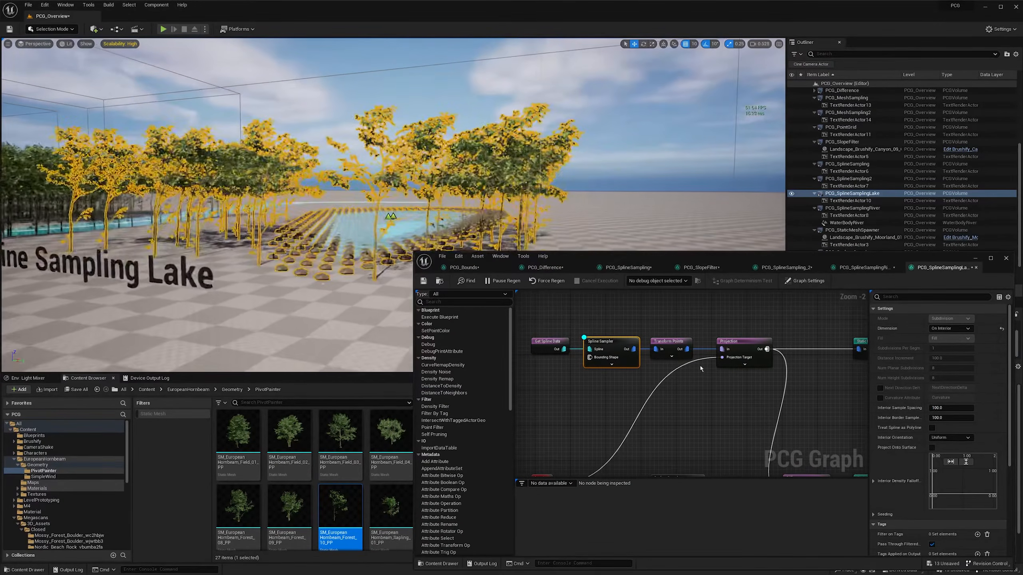
pyautogui.scroll(-3, 700, 369)
pyautogui.moveTo(697, 330); pyautogui.dragTo(671, 419)
pyautogui.press('e')
pyautogui.moveTo(387, 218)
pyautogui.mouseDown(button='right')
pyautogui.moveTo(386, 230)
pyautogui.moveTo(390, 210)
pyautogui.mouseUp(button='right')
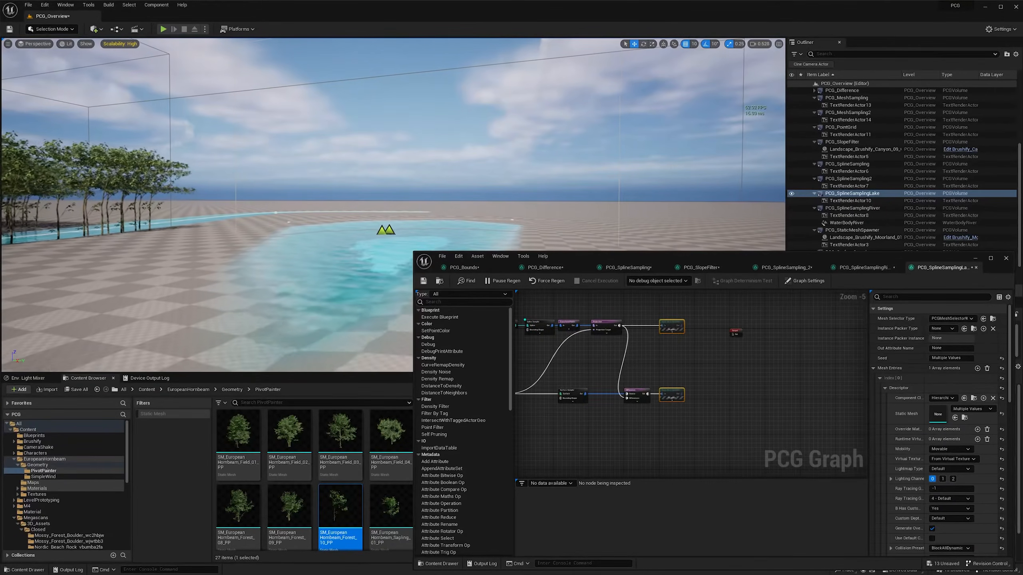
# - Examine the Spline Sampler node's On Interior settings and the lake area without spawned meshes
pyautogui.scroll(2, 582, 318)
pyautogui.moveTo(551, 316); pyautogui.dragTo(590, 316, button='right')
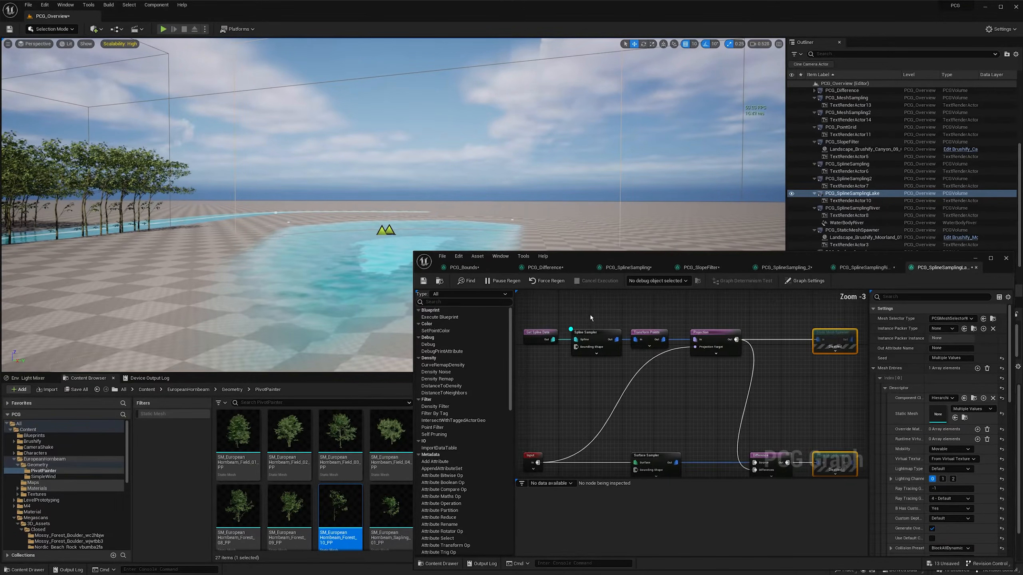
pyautogui.click(595, 333)
pyautogui.press('q')
pyautogui.moveTo(417, 197)
pyautogui.mouseDown(button='right')
pyautogui.moveTo(344, 199)
pyautogui.moveTo(377, 199)
pyautogui.moveTo(361, 198)
pyautogui.mouseUp(button='right')
pyautogui.press('s')
pyautogui.press('w')
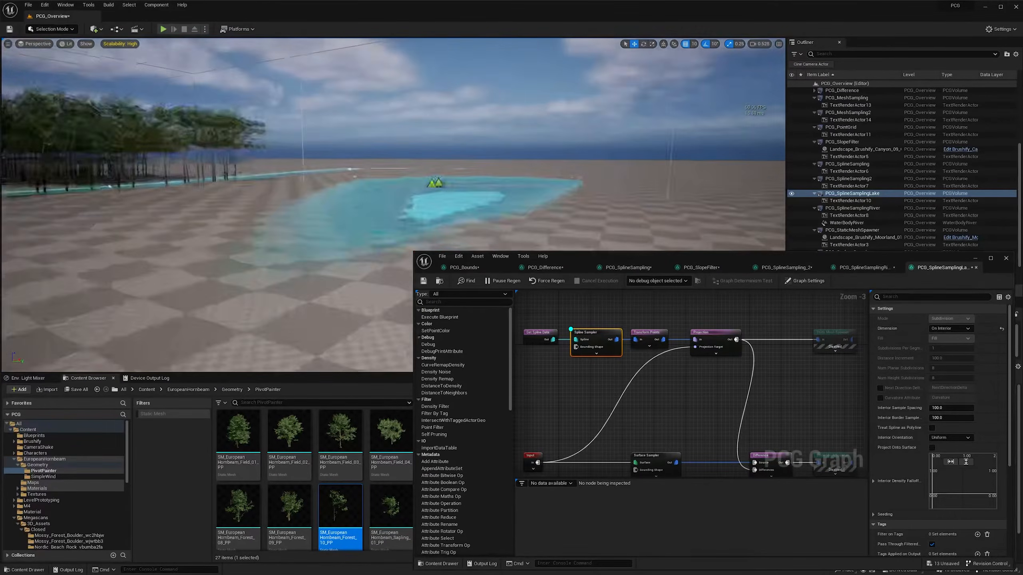
pyautogui.moveTo(361, 197); pyautogui.dragTo(362, 198, button='right')
pyautogui.press('s')
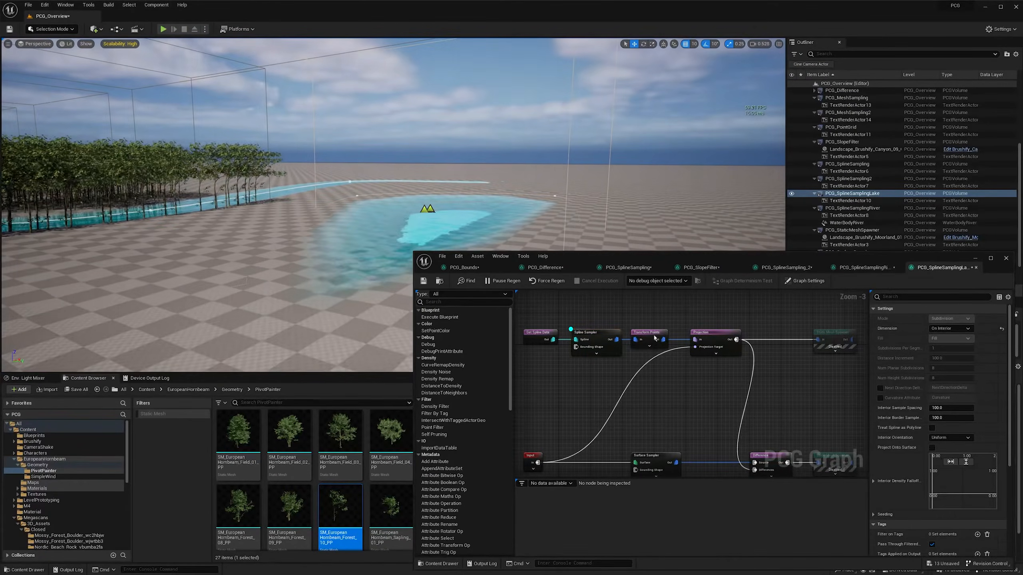
# - Switch the debug display to the Transform Points node and then to the Projection node, showing the points projected around the lake
pyautogui.click(655, 338)
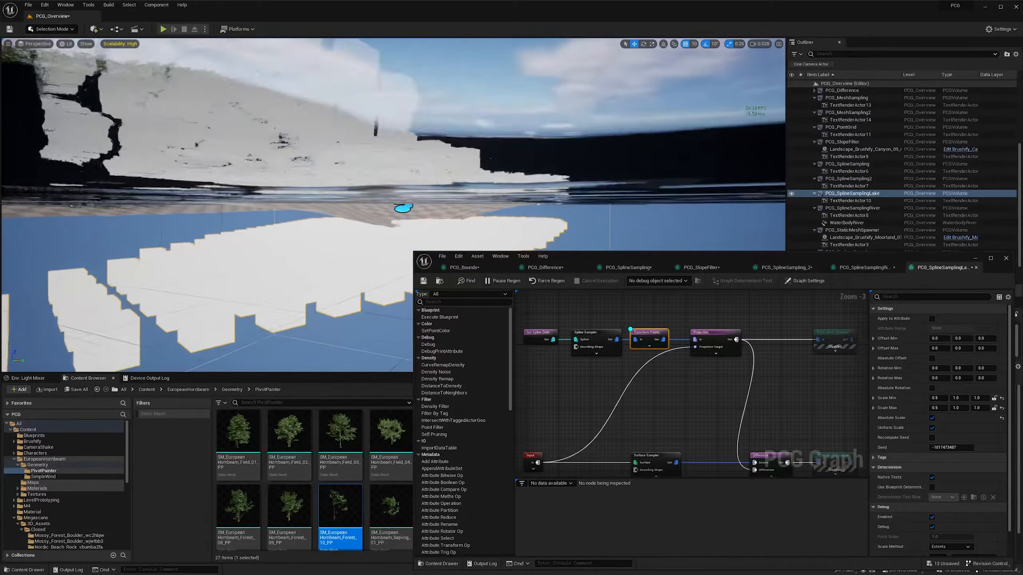
pyautogui.moveTo(730, 320)
pyautogui.mouseDown(button='right')
pyautogui.moveTo(705, 313)
pyautogui.moveTo(710, 320)
pyautogui.mouseUp(button='right')
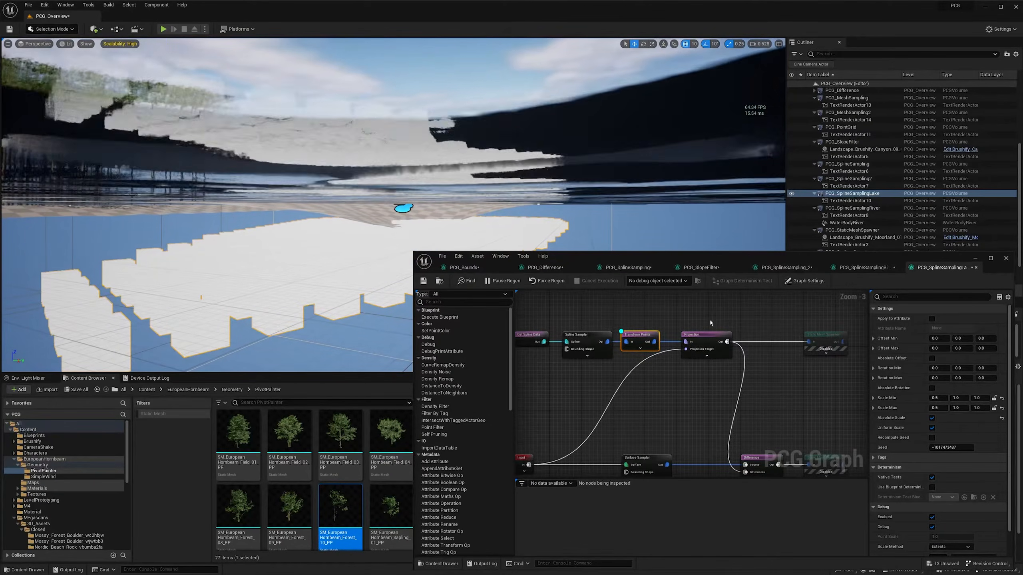
pyautogui.moveTo(692, 315); pyautogui.dragTo(728, 361)
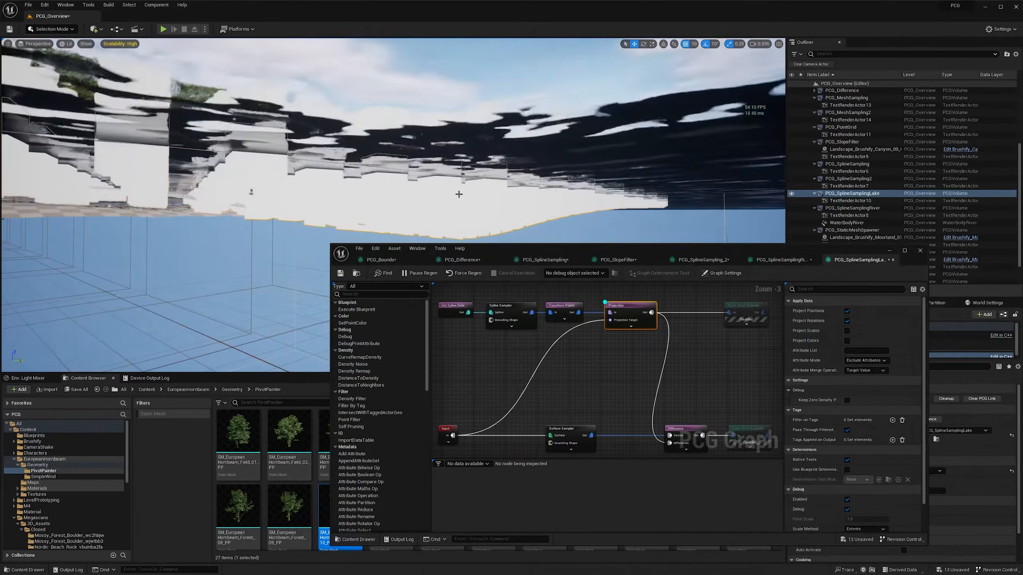
pyautogui.moveTo(242, 202); pyautogui.dragTo(229, 238, button='right')
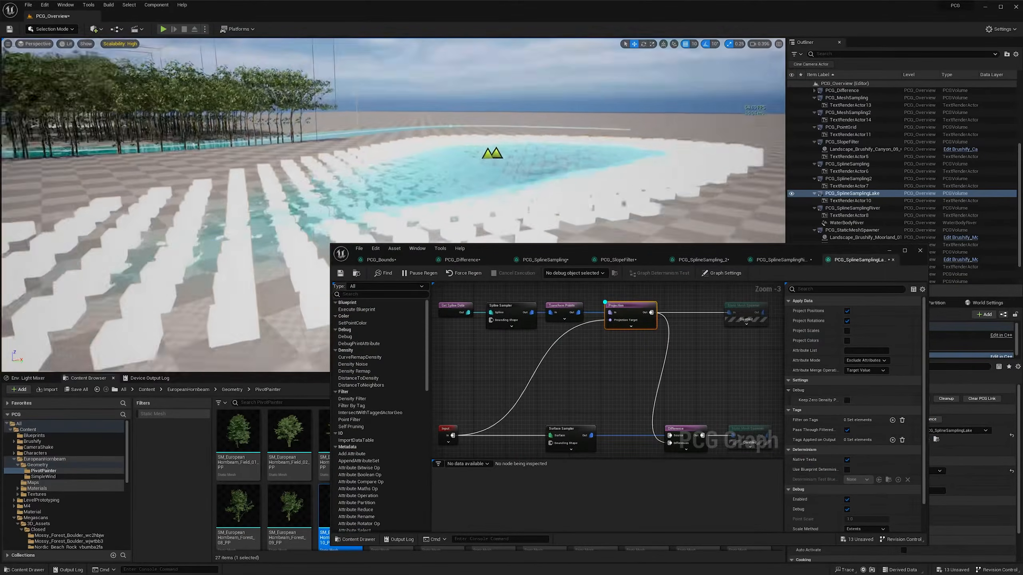
pyautogui.moveTo(452, 200); pyautogui.dragTo(415, 214, button='right')
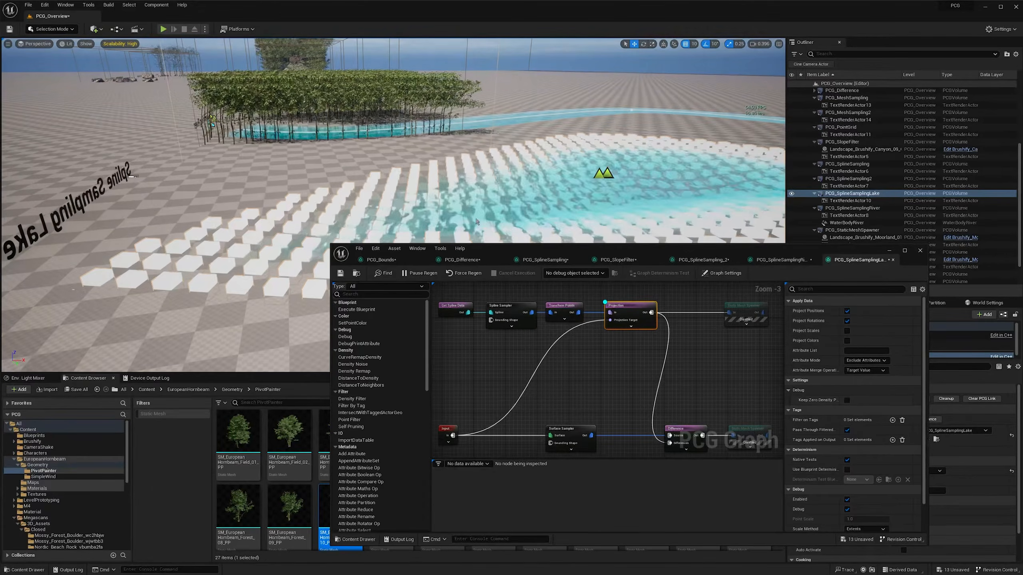
pyautogui.moveTo(465, 189)
pyautogui.mouseDown(button='right')
pyautogui.moveTo(451, 191)
pyautogui.moveTo(466, 189)
pyautogui.mouseUp(button='right')
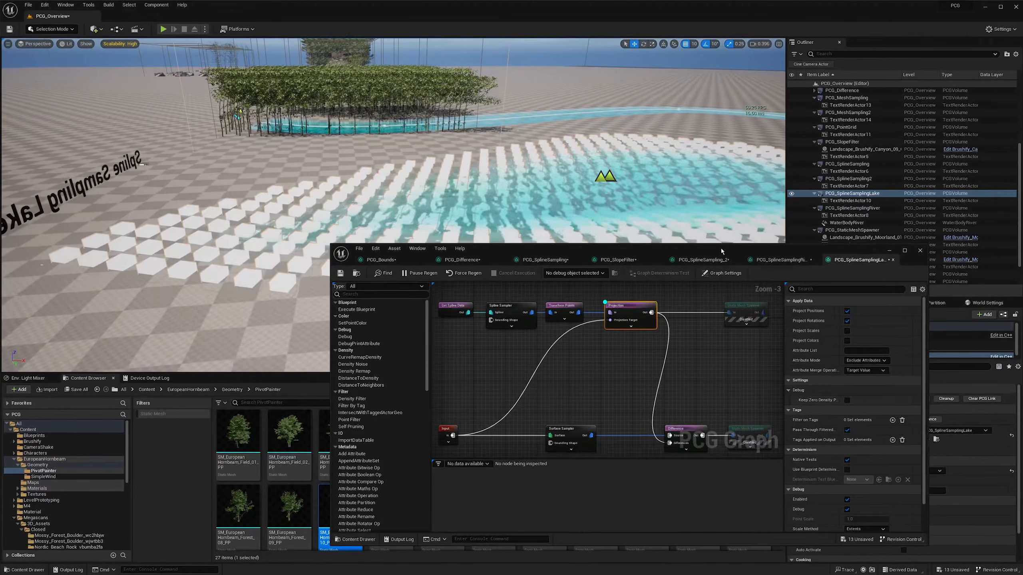
# - Check the PCG component's Input Type and how the Input node feeds the Projection node's Projection Target
pyautogui.moveTo(721, 251); pyautogui.dragTo(576, 249)
pyautogui.click(831, 355)
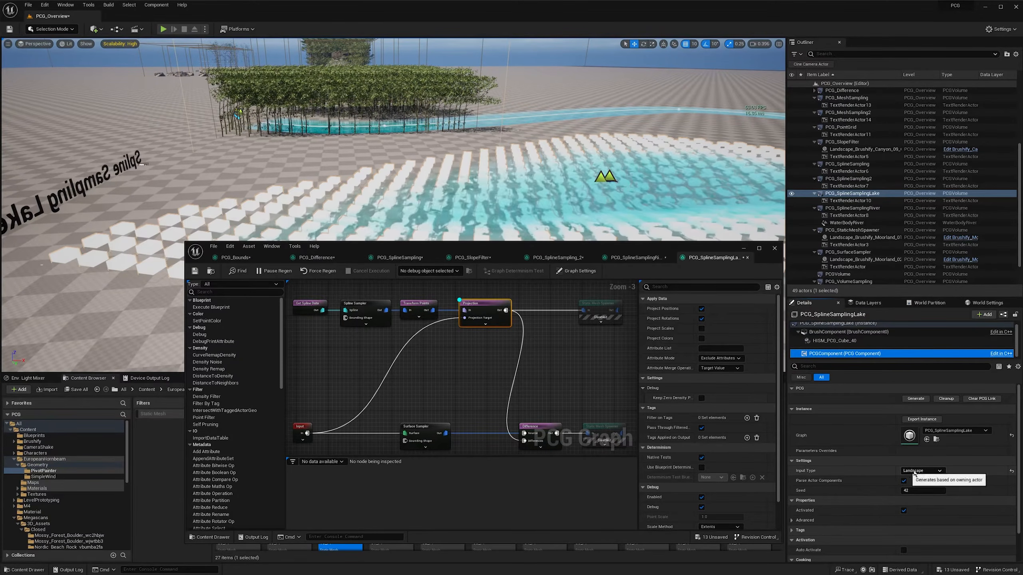
pyautogui.moveTo(352, 371); pyautogui.dragTo(385, 352, button='right')
pyautogui.moveTo(364, 415); pyautogui.dragTo(346, 428, button='right')
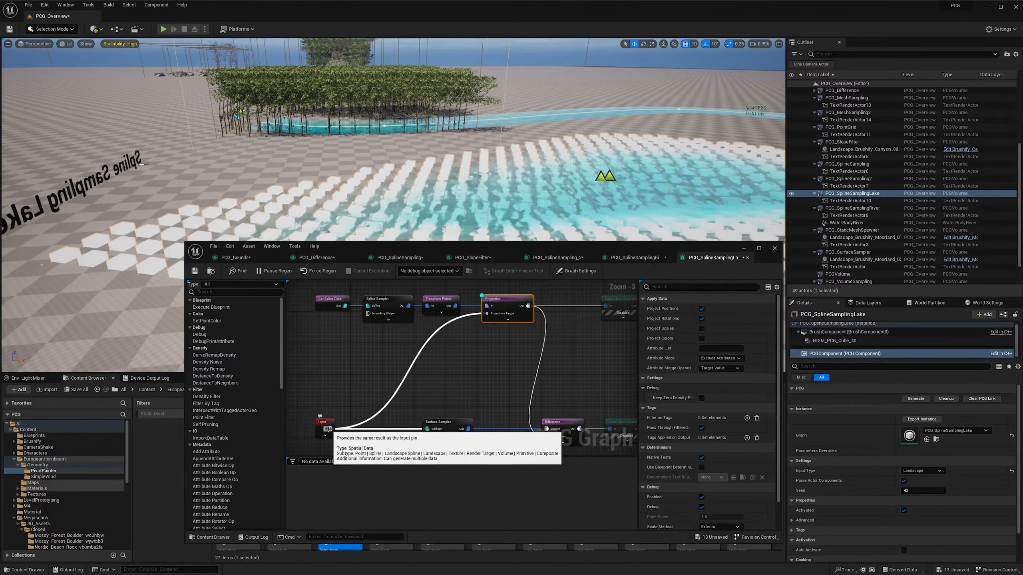
pyautogui.moveTo(487, 316)
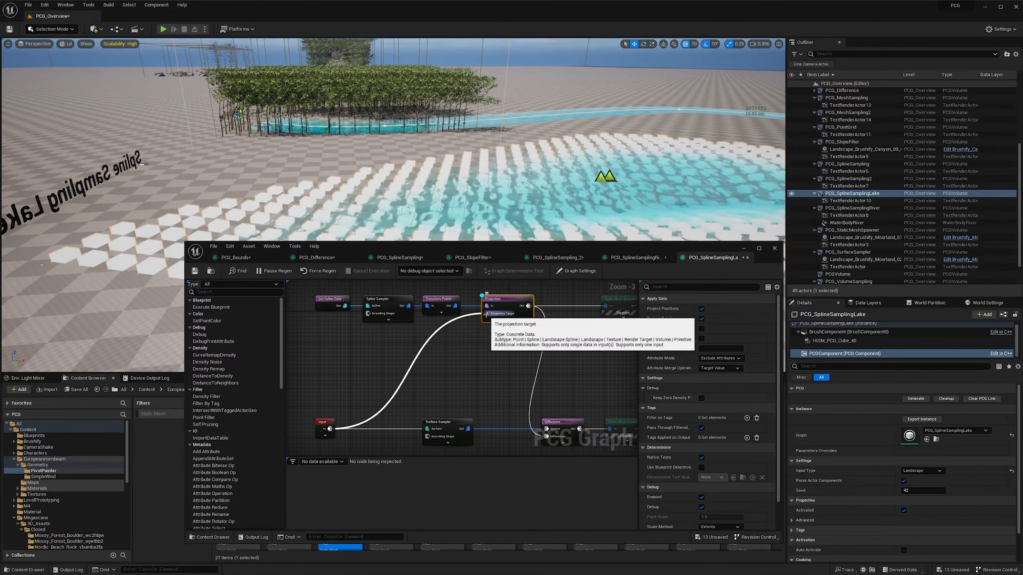
pyautogui.moveTo(487, 323); pyautogui.dragTo(505, 340, button='right')
# - Enable the Static Mesh Spawner node after the Difference node to spawn the trees around the lake again
pyautogui.moveTo(591, 260); pyautogui.dragTo(784, 275)
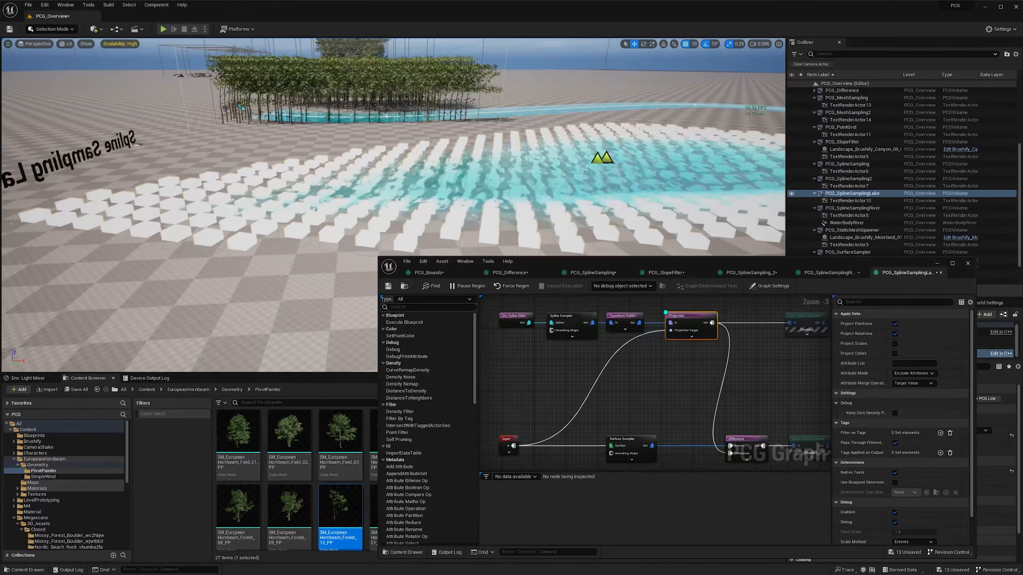
pyautogui.moveTo(772, 390); pyautogui.dragTo(692, 372, button='right')
pyautogui.click(716, 420)
pyautogui.press('e')
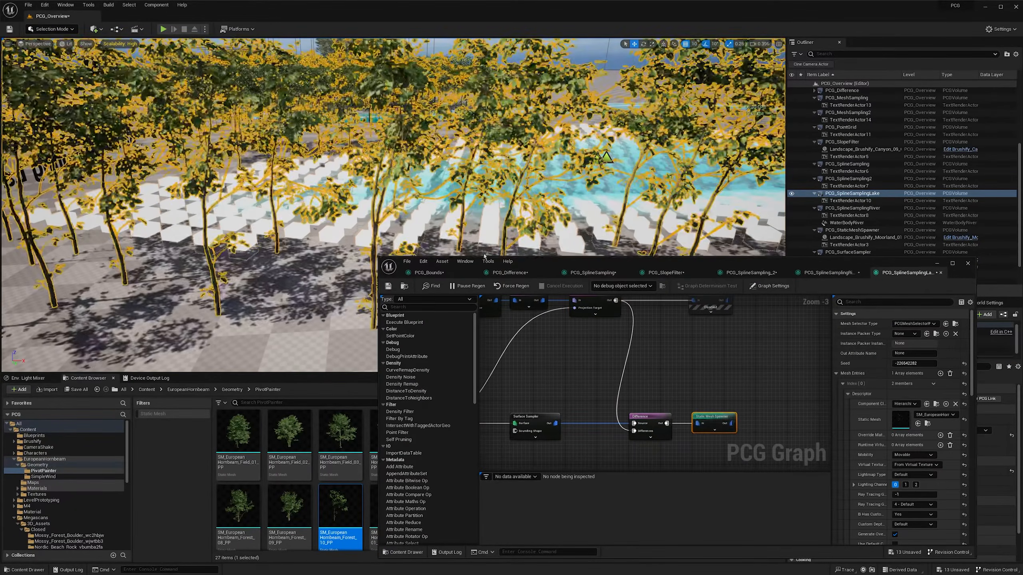
pyautogui.moveTo(475, 226); pyautogui.dragTo(443, 240, button='right')
pyautogui.scroll(8, 432, 220)
pyautogui.press('s')
pyautogui.scroll(-8, 459, 201)
pyautogui.press('d')
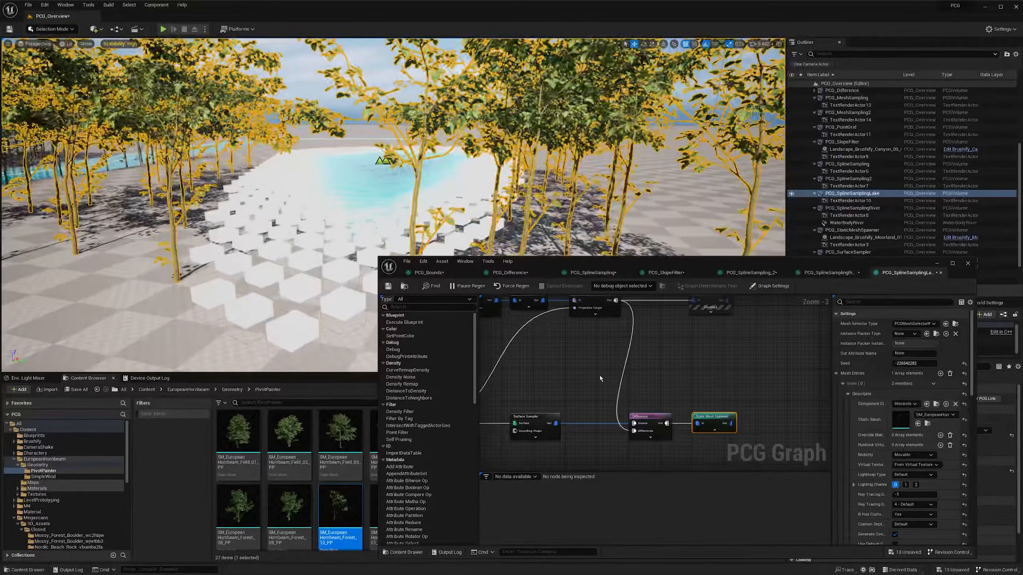
# - Review the settings of the Surface Sampler and Transform Points nodes alongside the lake points in the level
pyautogui.moveTo(600, 379); pyautogui.dragTo(644, 365, button='right')
pyautogui.click(576, 404)
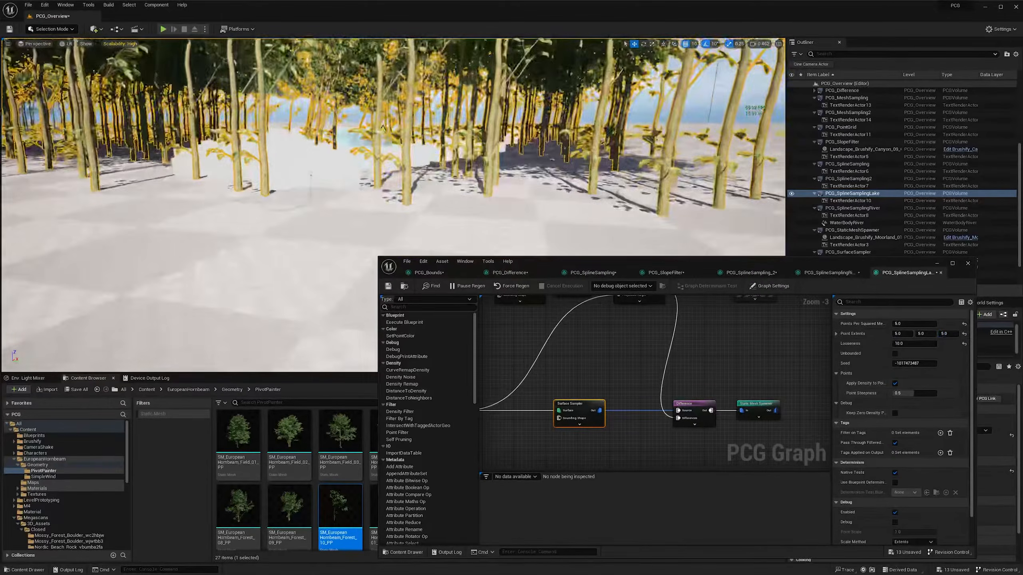
pyautogui.moveTo(647, 361); pyautogui.dragTo(645, 421, button='right')
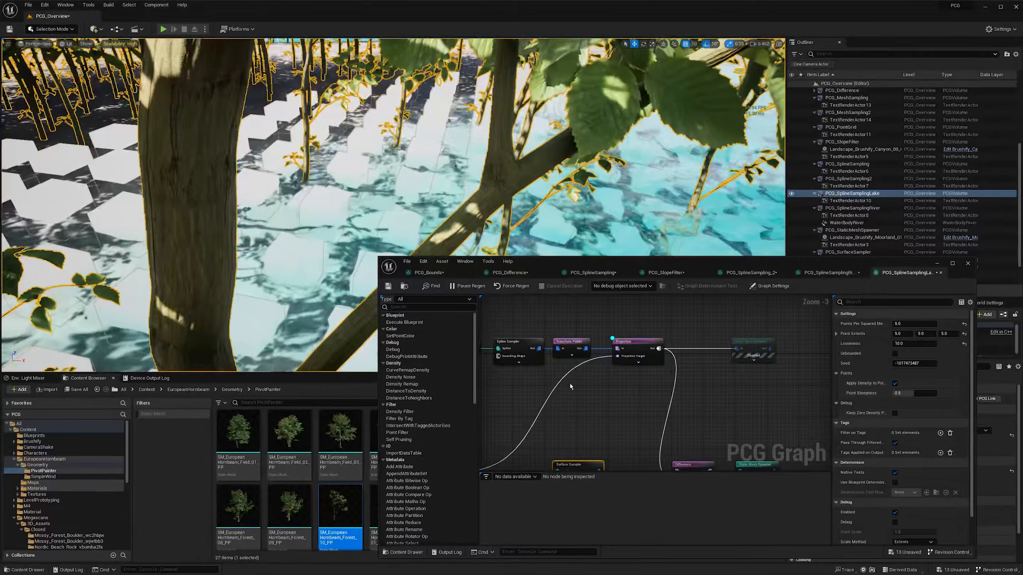
pyautogui.click(569, 349)
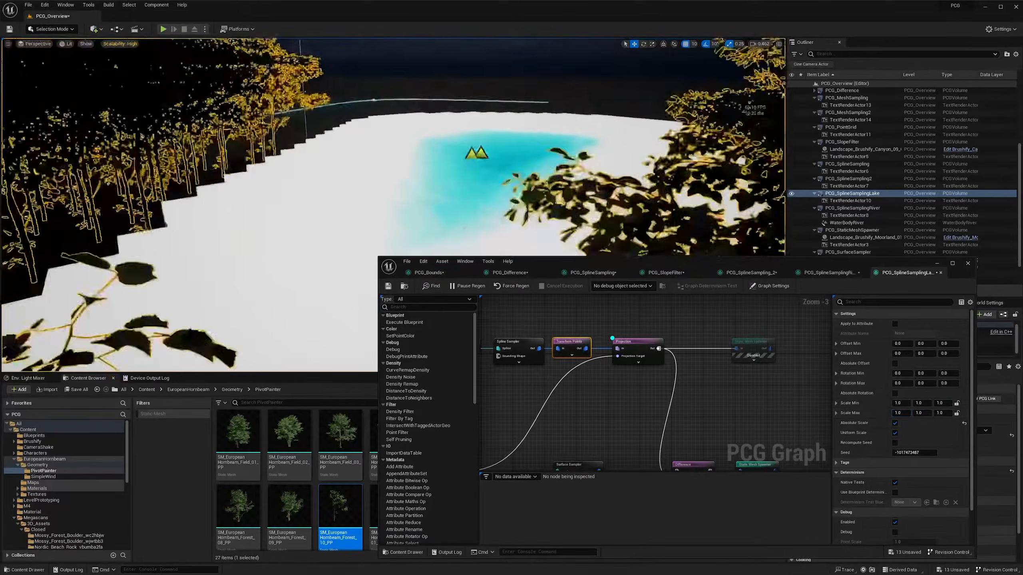
pyautogui.press('s')
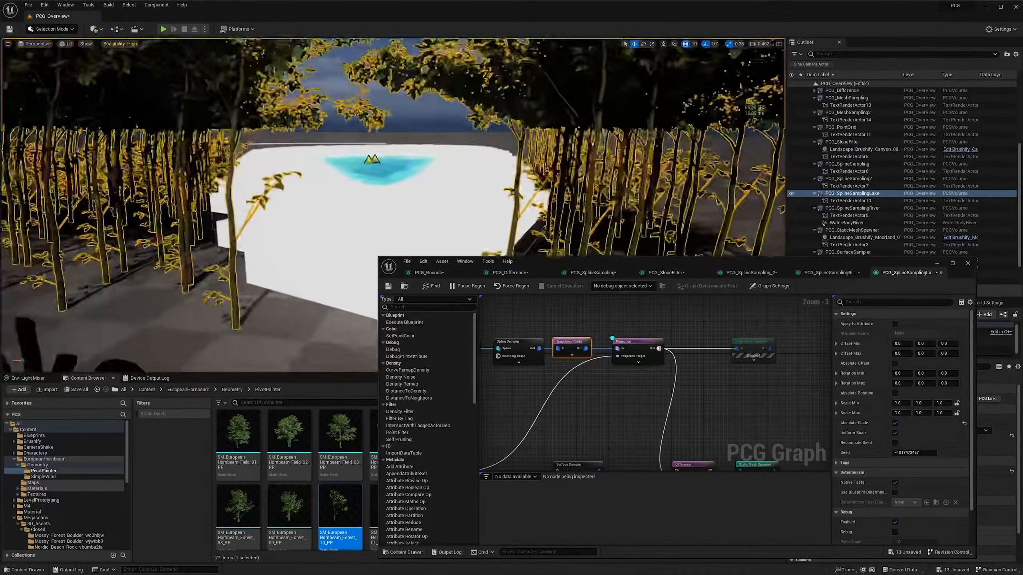
# - Disable the Projection node and enable it again to compare the lake area with and without projection
pyautogui.moveTo(684, 333); pyautogui.dragTo(634, 371)
pyautogui.press('e')
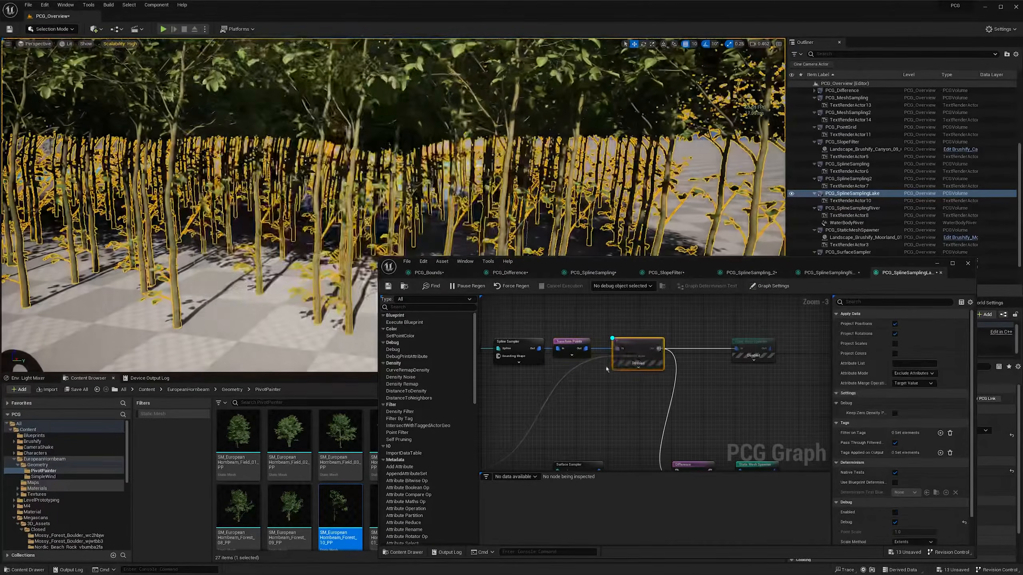
pyautogui.moveTo(523, 217); pyautogui.dragTo(463, 218, button='right')
pyautogui.moveTo(684, 327); pyautogui.dragTo(631, 372)
pyautogui.press('e')
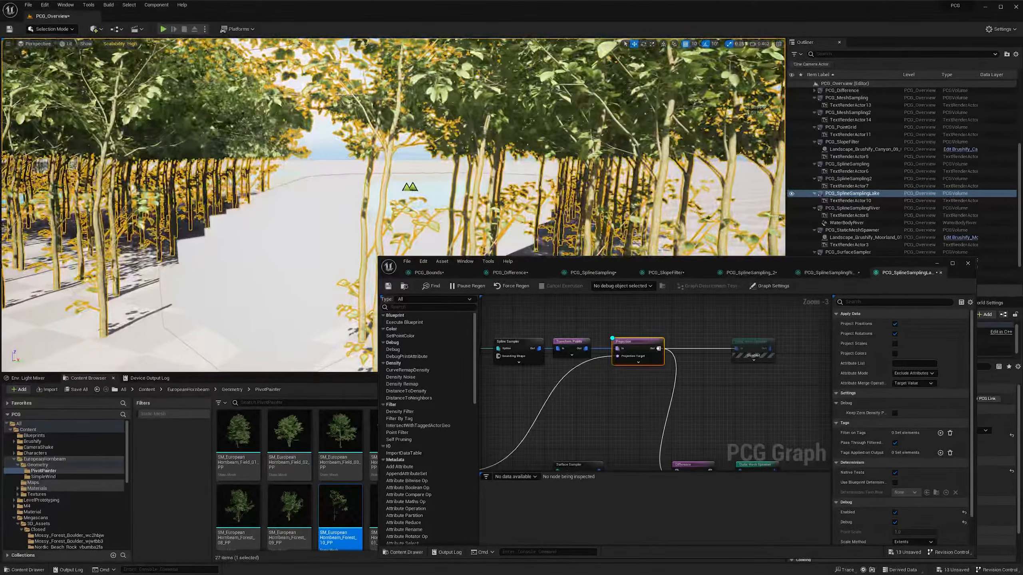
# - Turn off the debug display of the Projection node to clear the debug points from the lake
pyautogui.press('s')
pyautogui.moveTo(523, 218)
pyautogui.mouseDown(button='right')
pyautogui.moveTo(565, 221)
pyautogui.moveTo(510, 226)
pyautogui.mouseUp(button='right')
pyautogui.press('d')
pyautogui.press('w')
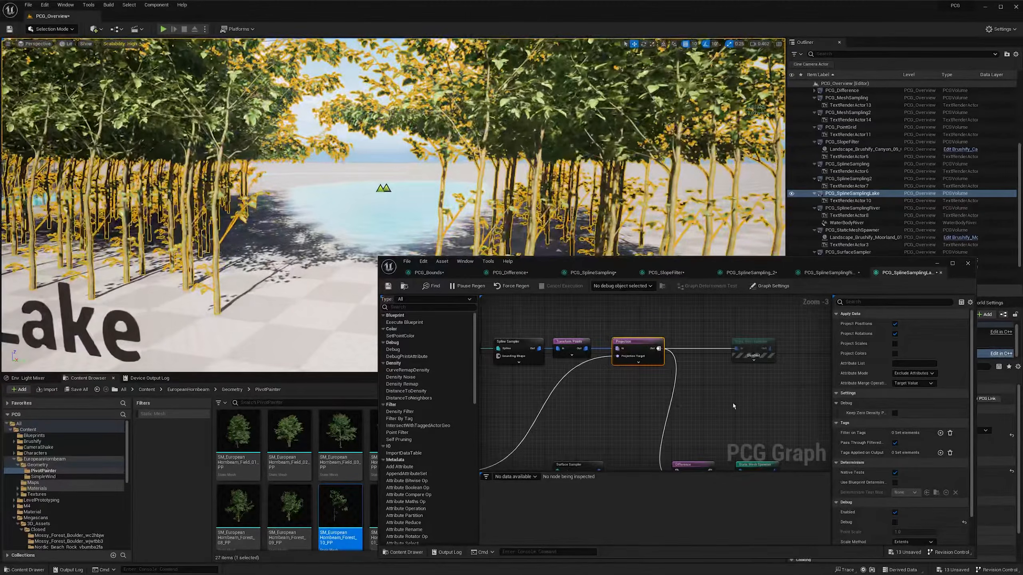
# - Enable the Static Mesh Spawner node after the Projection node to spawn rocks across the lake
pyautogui.moveTo(732, 403); pyautogui.dragTo(687, 399, button='right')
pyautogui.moveTo(715, 387); pyautogui.dragTo(698, 324)
pyautogui.press('e')
pyautogui.press('w')
pyautogui.moveTo(523, 218); pyautogui.dragTo(443, 245, button='right')
pyautogui.press('s')
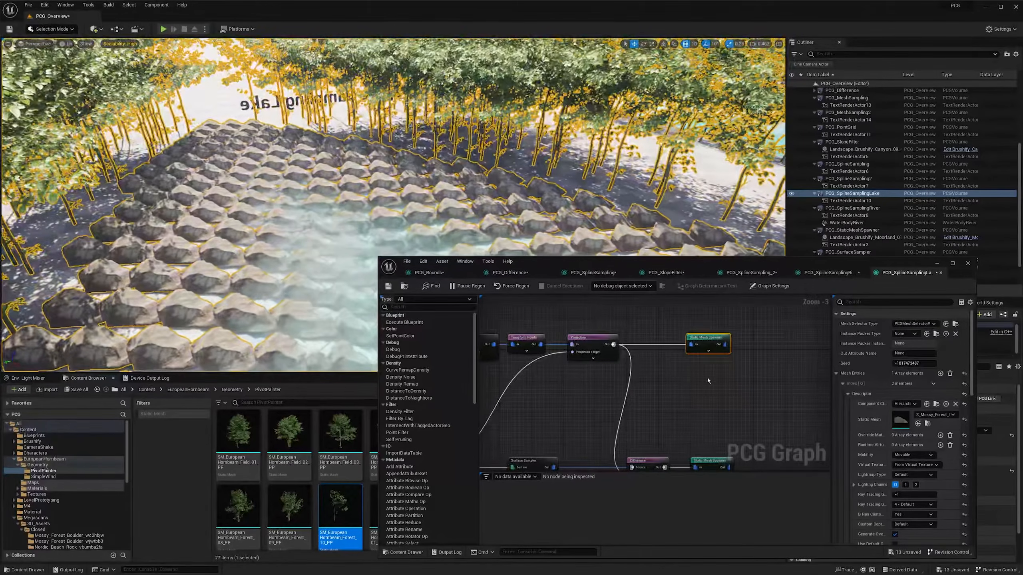
# - Move both Static Mesh Spawner nodes together toward the Output node to make room for more nodes
pyautogui.moveTo(708, 380); pyautogui.dragTo(598, 365, button='right')
pyautogui.moveTo(657, 324); pyautogui.dragTo(599, 469)
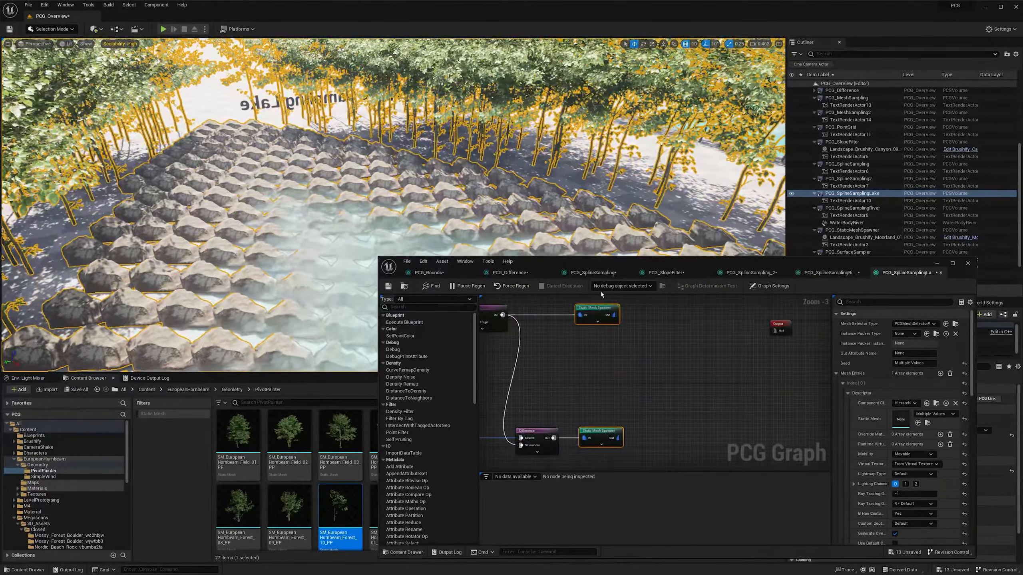
pyautogui.moveTo(591, 307); pyautogui.dragTo(681, 311)
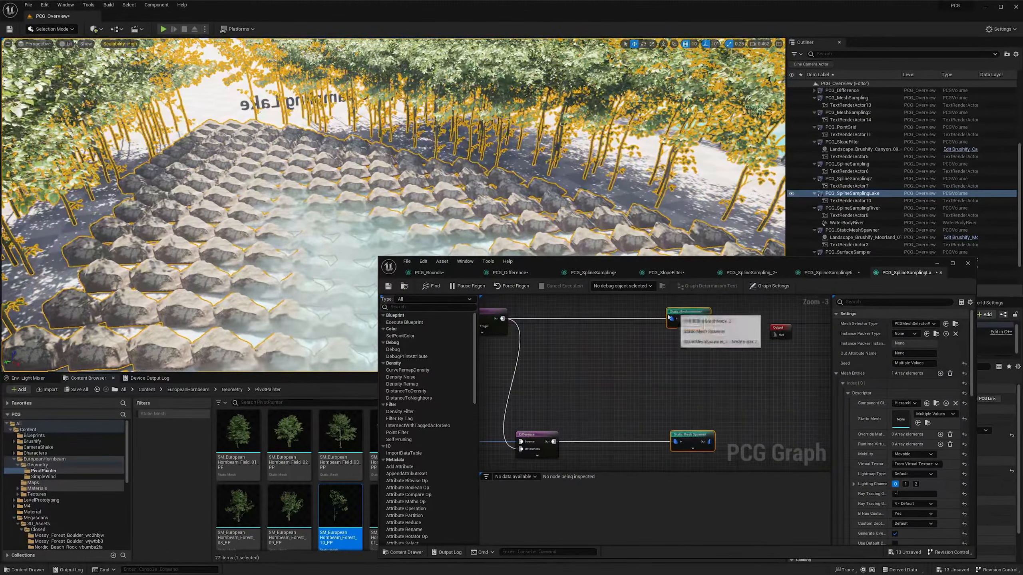
# - Add a Density Noise node and connect the Projection node's output to it
pyautogui.rightClick(577, 332)
pyautogui.write('dens')
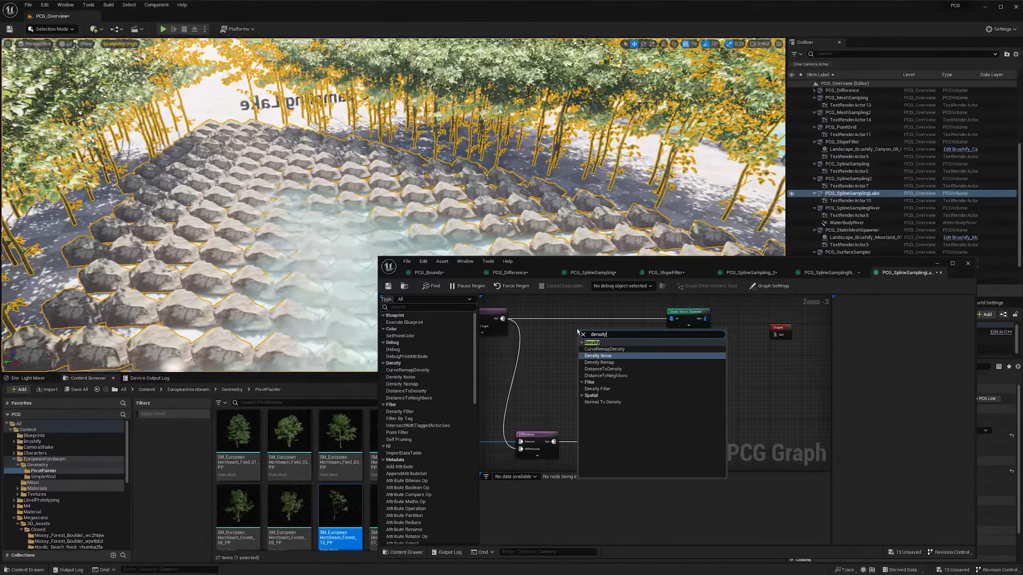
pyautogui.write('ity')
pyautogui.press('Return')
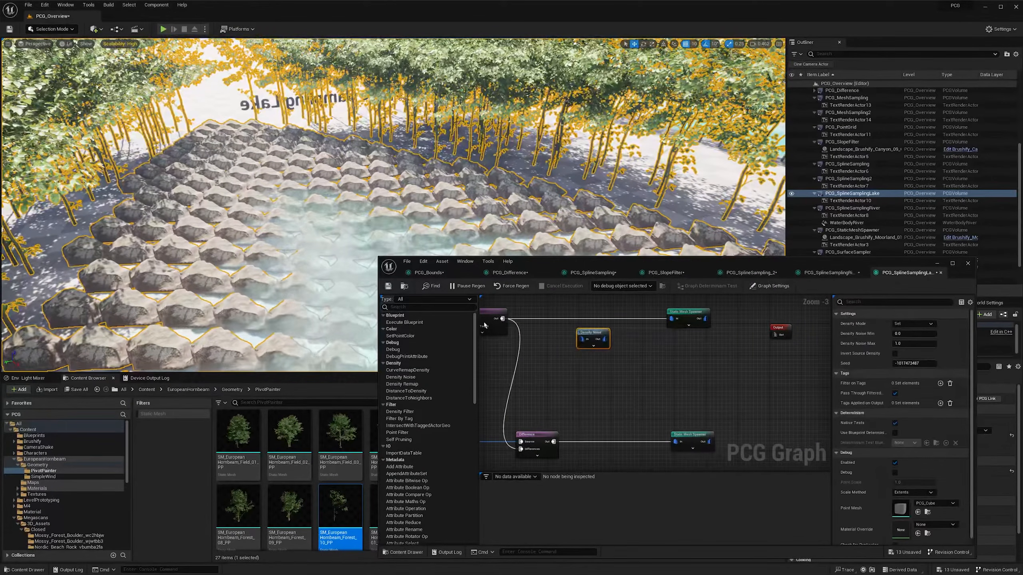
pyautogui.keyDown('ctrl'); pyautogui.moveTo(671, 319); pyautogui.dragTo(579, 314); pyautogui.keyUp('ctrl')
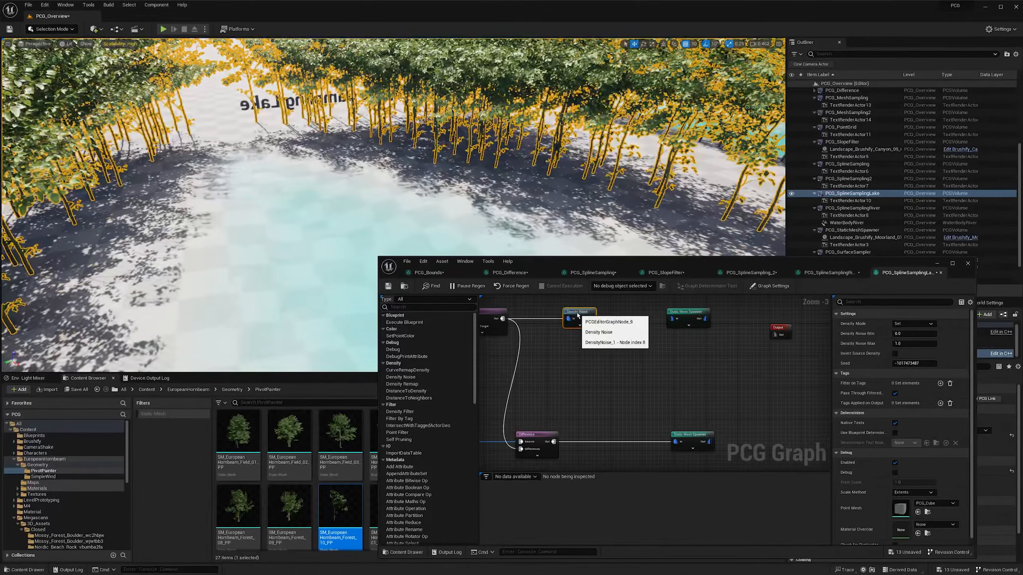
# - Show the debug display of the Density Noise node to see the random densities of the lake points
pyautogui.moveTo(614, 345); pyautogui.dragTo(577, 346, button='right')
pyautogui.moveTo(548, 315); pyautogui.dragTo(558, 338)
pyautogui.press('d')
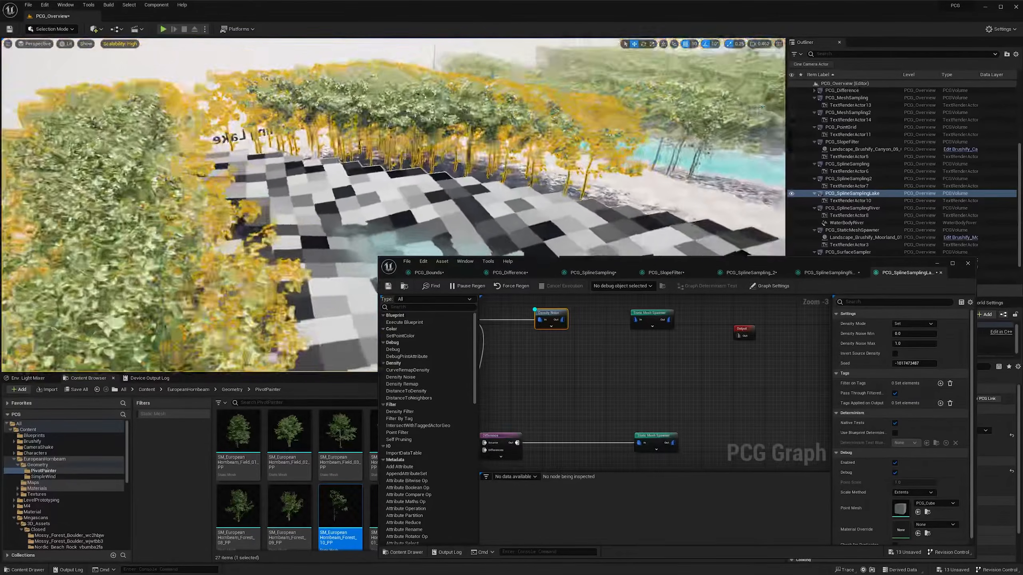
pyautogui.moveTo(572, 328); pyautogui.dragTo(538, 328, button='right')
# - Add a Density Filter node between the Density Noise node and the rock Static Mesh Spawner
pyautogui.rightClick(556, 332)
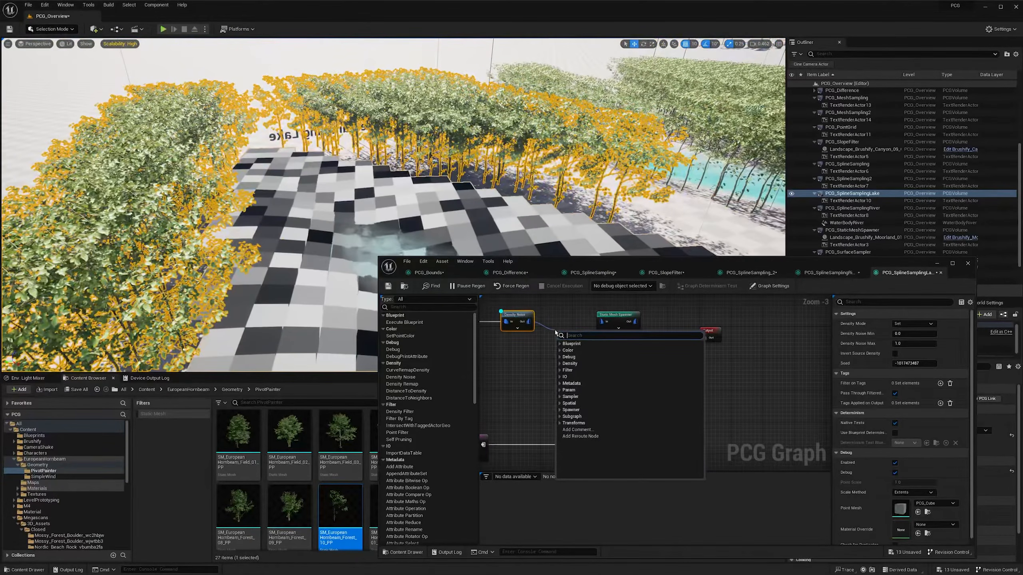
pyautogui.write('density')
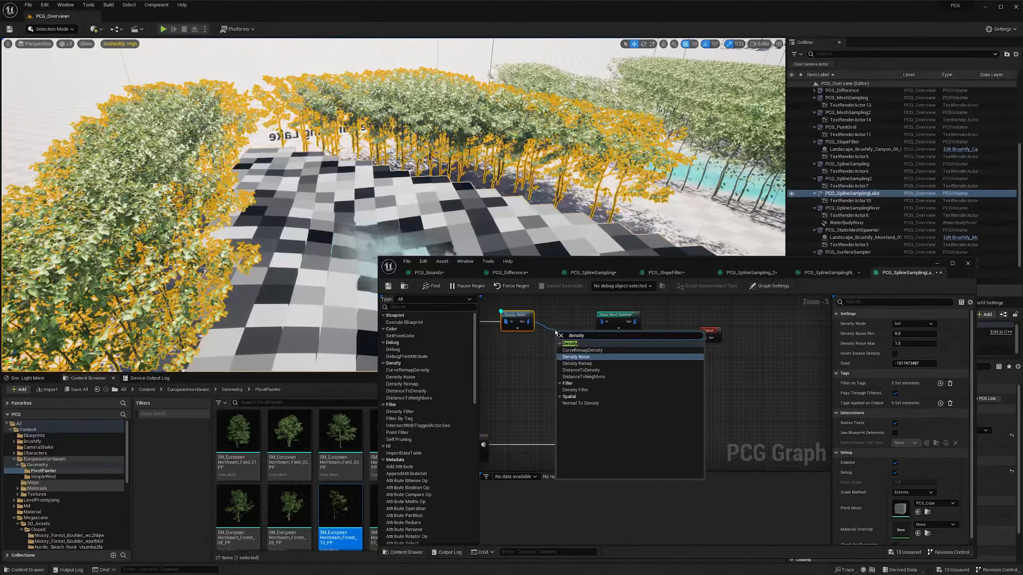
pyautogui.click(575, 390)
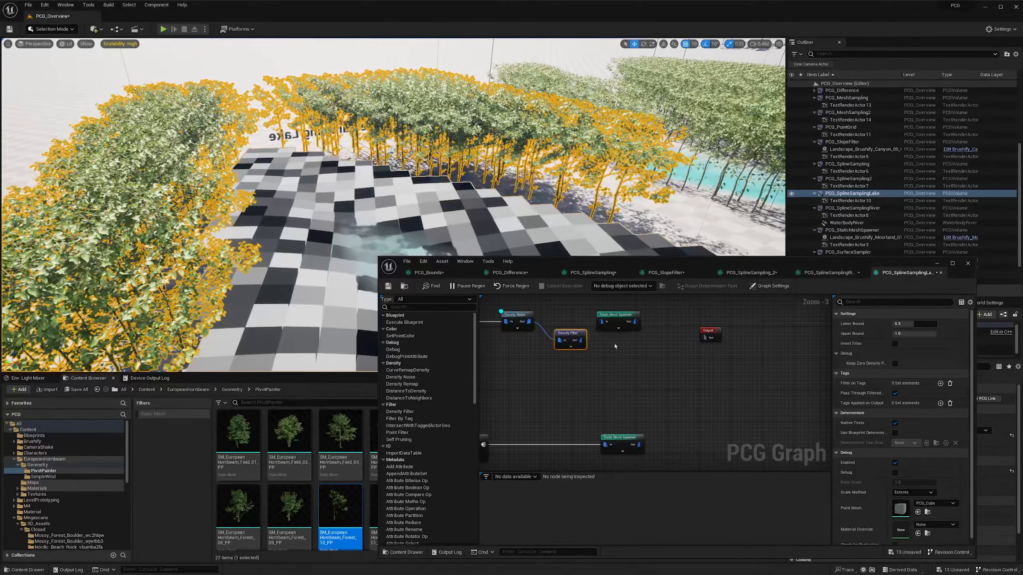
pyautogui.moveTo(582, 342); pyautogui.dragTo(567, 317)
pyautogui.click(571, 336)
# - Show the Density Filter node's debug points and set its Lower Bound to 0.948
pyautogui.hotkey('alt', 'd')
pyautogui.moveTo(902, 324); pyautogui.dragTo(917, 323)
pyautogui.moveTo(471, 206); pyautogui.dragTo(461, 206, button='right')
pyautogui.press('w')
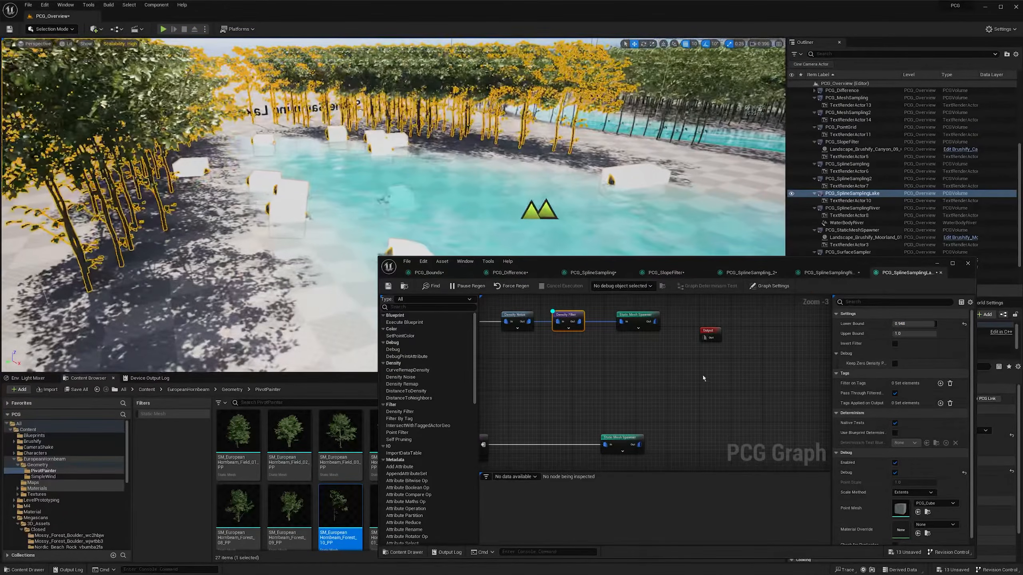
# - Insert a Transform Points node between the Density Filter and the rock Static Mesh Spawner
pyautogui.moveTo(705, 376); pyautogui.dragTo(696, 380, button='right')
pyautogui.rightClick(565, 367)
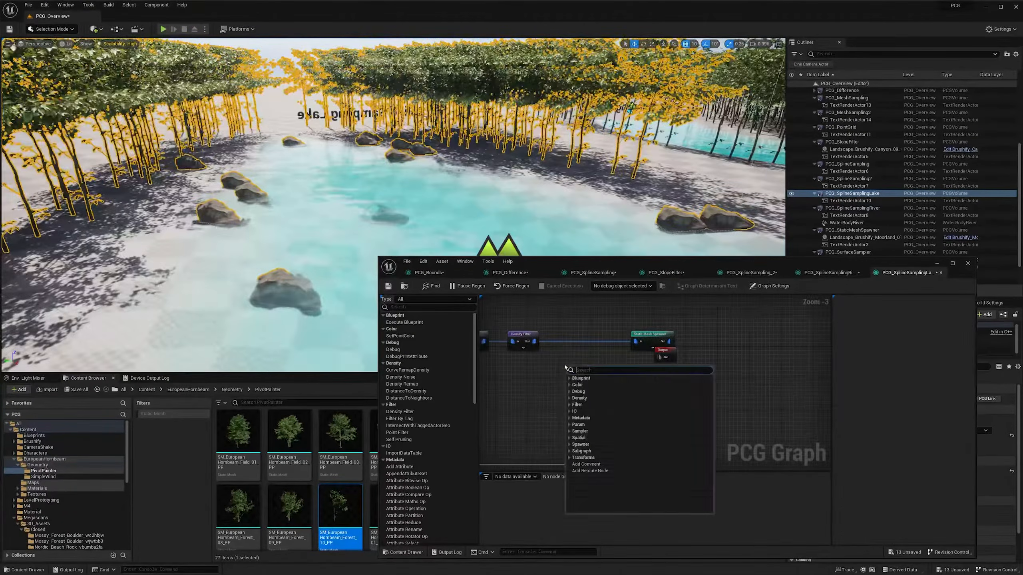
pyautogui.write('transform')
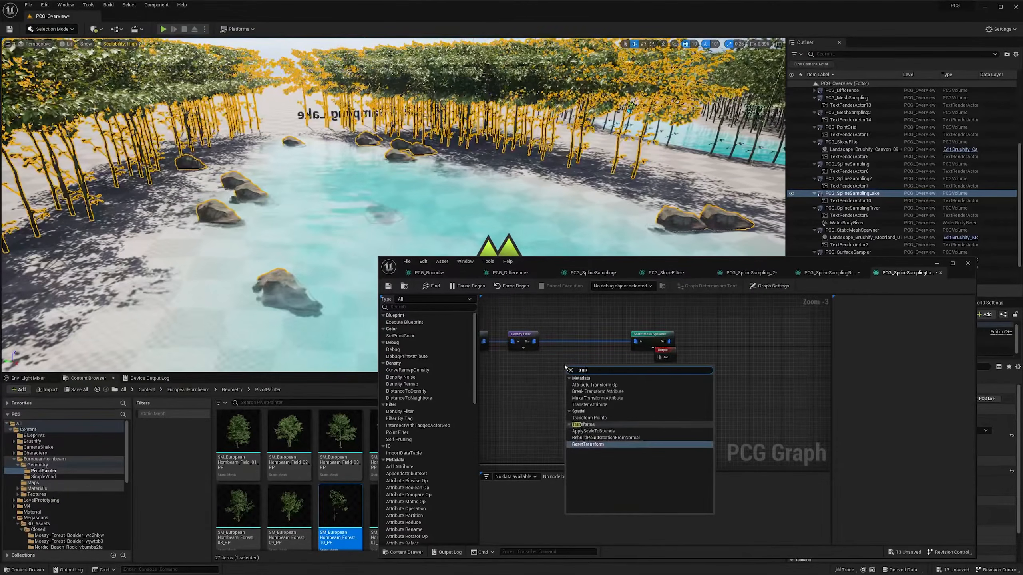
pyautogui.press('Up')
pyautogui.press('Up')
pyautogui.press('Up')
pyautogui.press('Up')
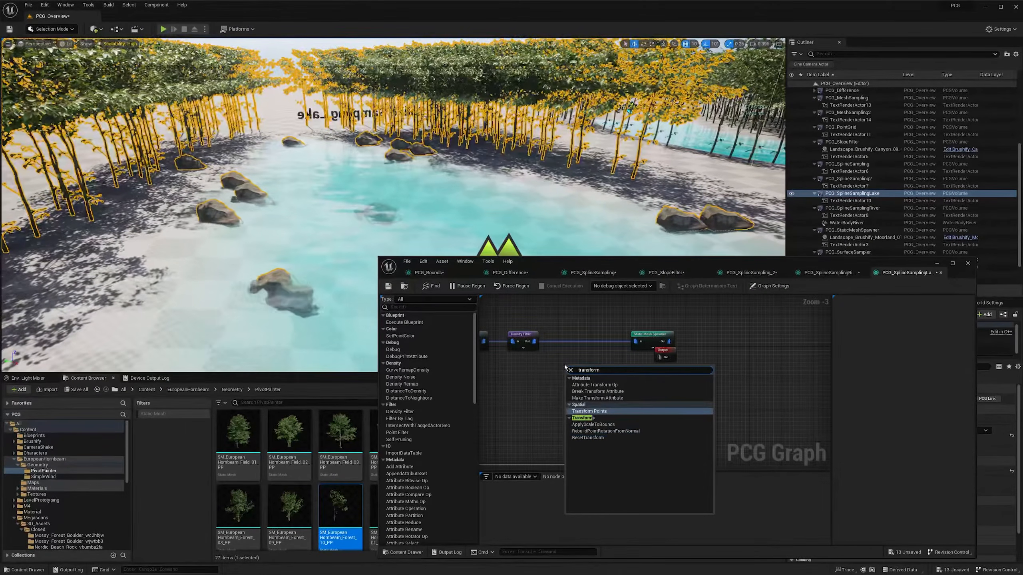
pyautogui.press('Return')
pyautogui.keyDown('ctrl'); pyautogui.moveTo(533, 341); pyautogui.dragTo(636, 341); pyautogui.keyUp('ctrl')
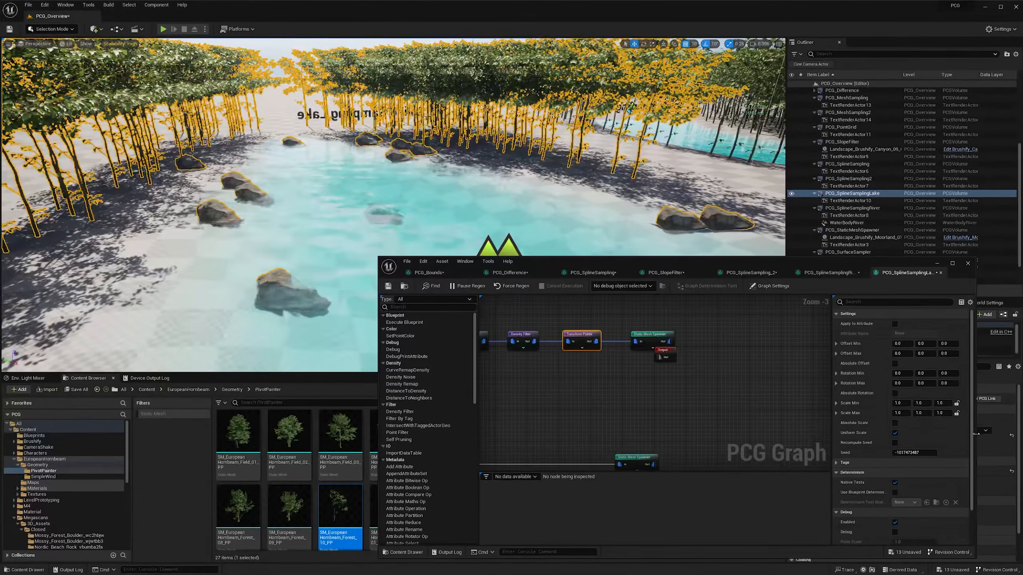
# - Set the new Transform Points node's Rotation Max Z to 360 to rotate the rocks randomly
pyautogui.click(947, 403)
pyautogui.click(948, 374)
pyautogui.press('Tab')
pyautogui.press('Tab')
pyautogui.press('Tab')
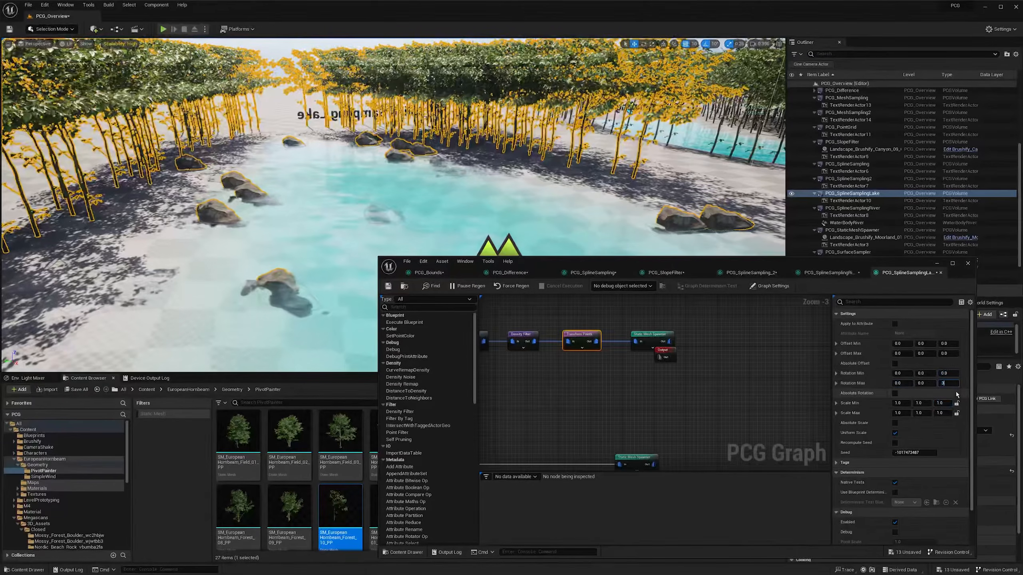
pyautogui.write('360')
pyautogui.press('Return')
pyautogui.moveTo(395, 194); pyautogui.dragTo(382, 186, button='right')
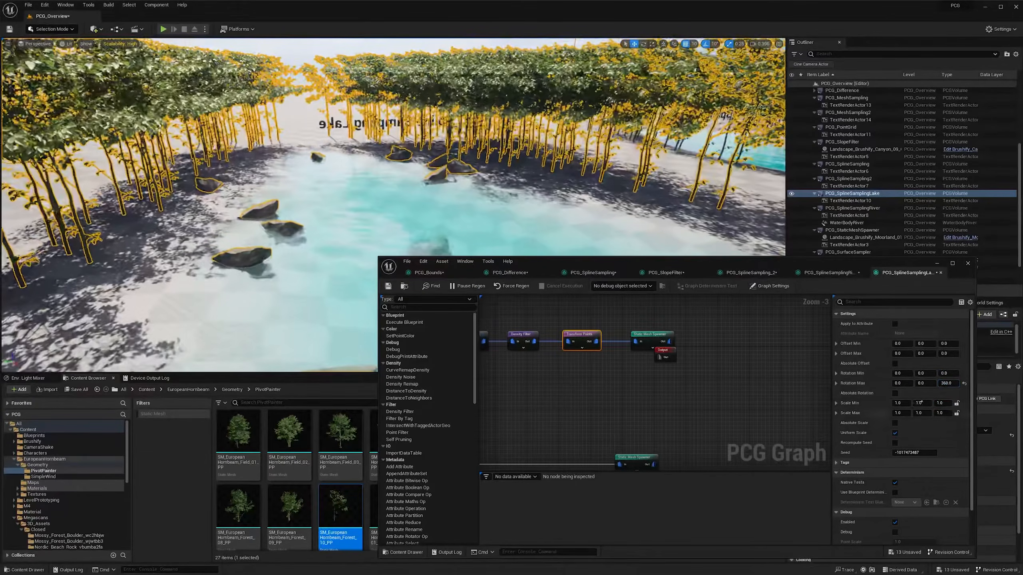
# - Set the Transform Points node's Scale Min X to 0.5 and view the varied rocks in the lake
pyautogui.click(902, 404)
pyautogui.write('0.5')
pyautogui.press('Return')
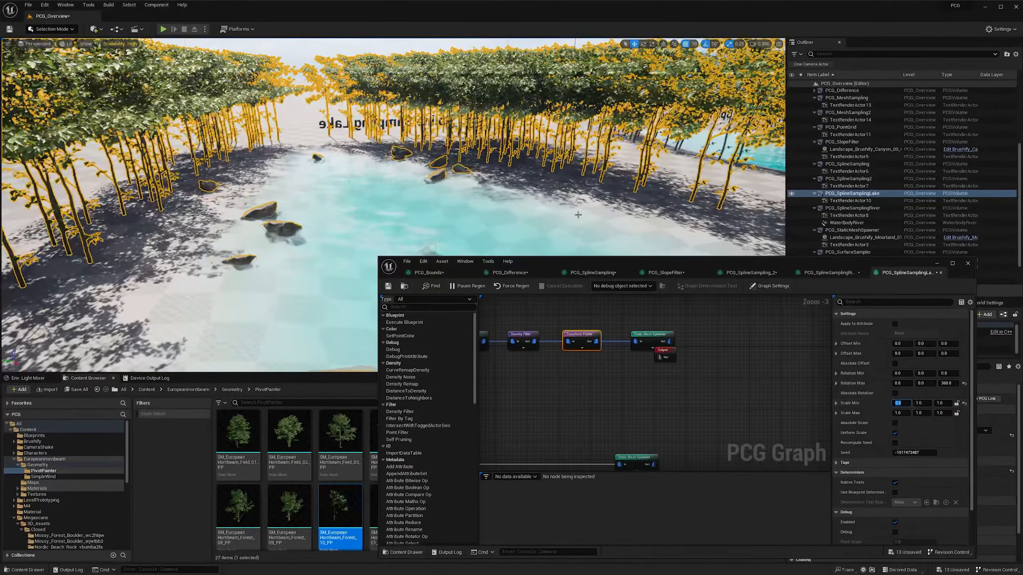
pyautogui.press('w')
pyautogui.moveTo(523, 194); pyautogui.dragTo(564, 191, button='right')
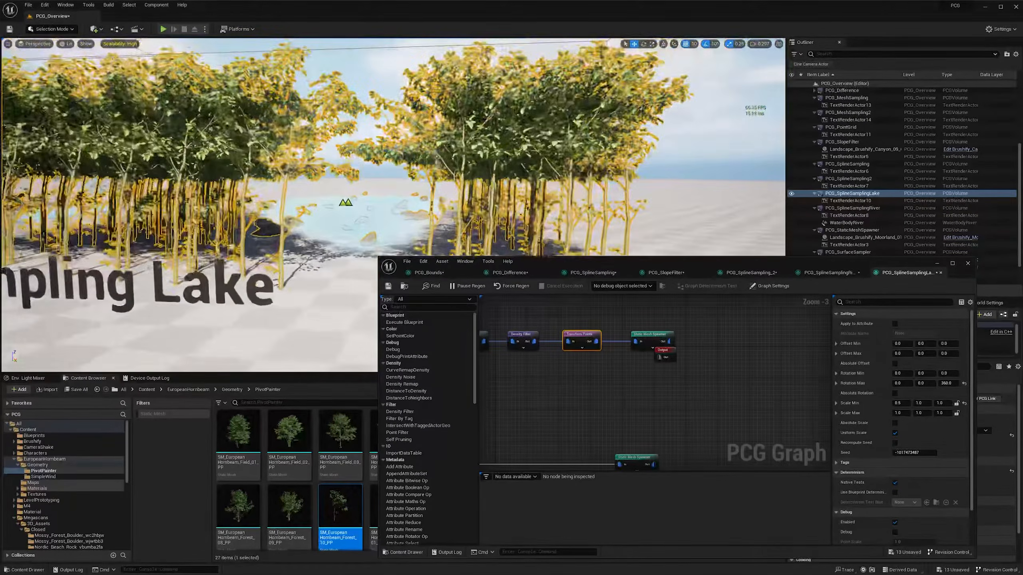
# - Return to the level and examine the Point Grid example with its trees and rocks
pyautogui.click(349, 54)
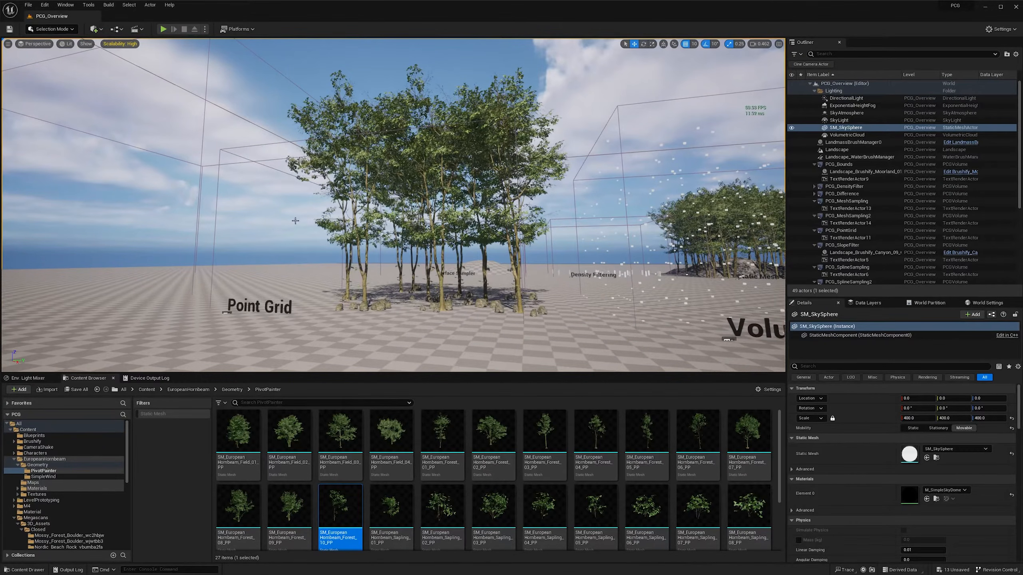
pyautogui.moveTo(394, 206); pyautogui.dragTo(382, 225, button='right')
pyautogui.scroll(-2, 393, 205)
pyautogui.press('w')
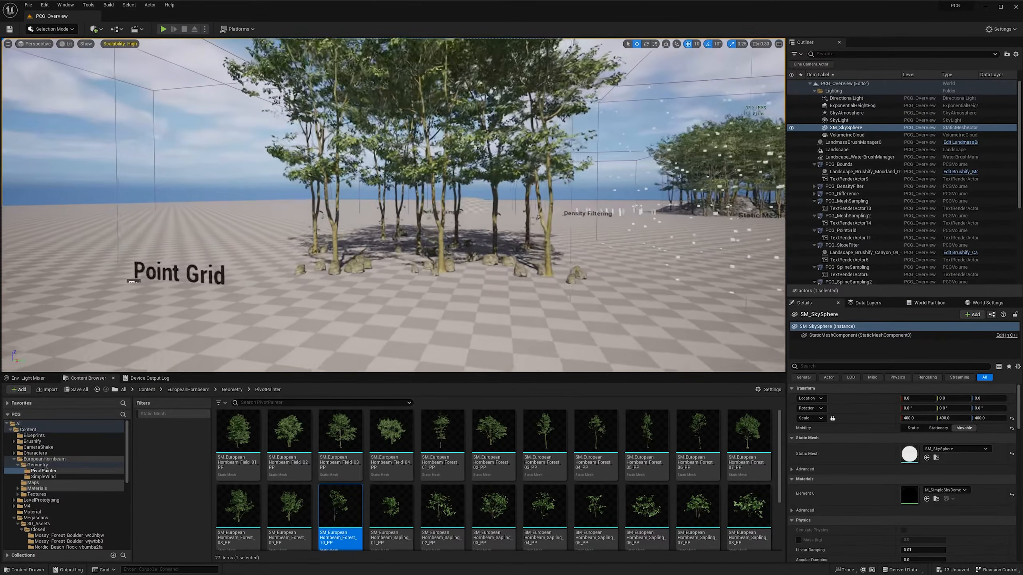
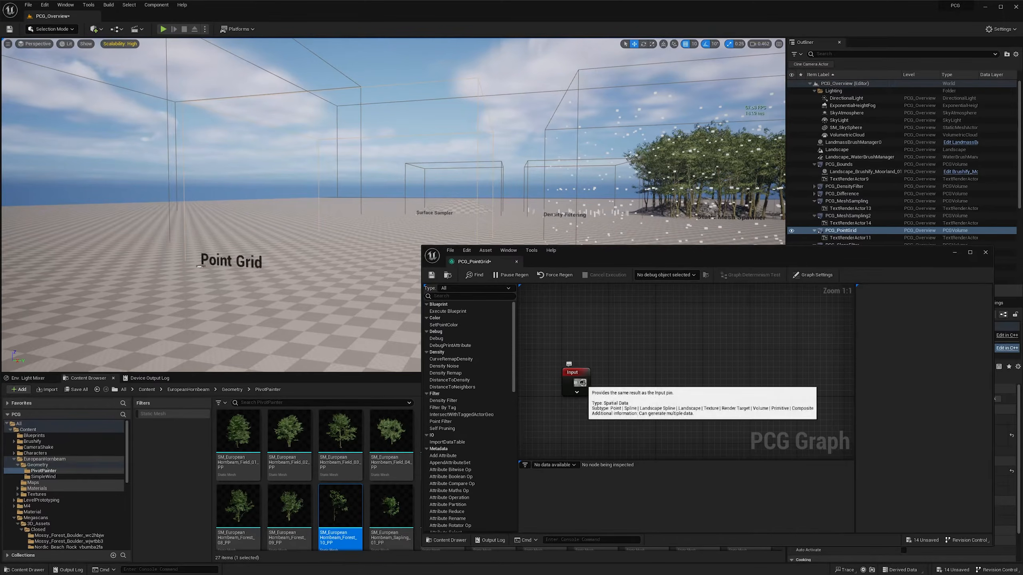
# - Add a Surface Sampler node fed by the graph's Input node into its Surface input
pyautogui.moveTo(581, 382); pyautogui.dragTo(627, 389)
pyautogui.write('surfa')
pyautogui.press('Return')
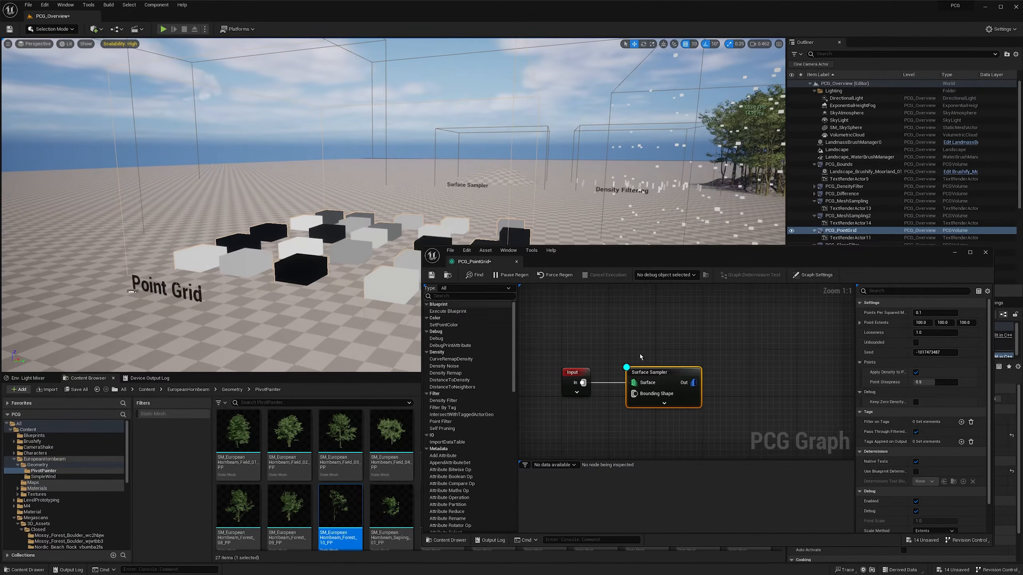
# - Set the Surface Sampler's Looseness to 2 and view the spread-out debug cubes in the level
pyautogui.click(934, 332)
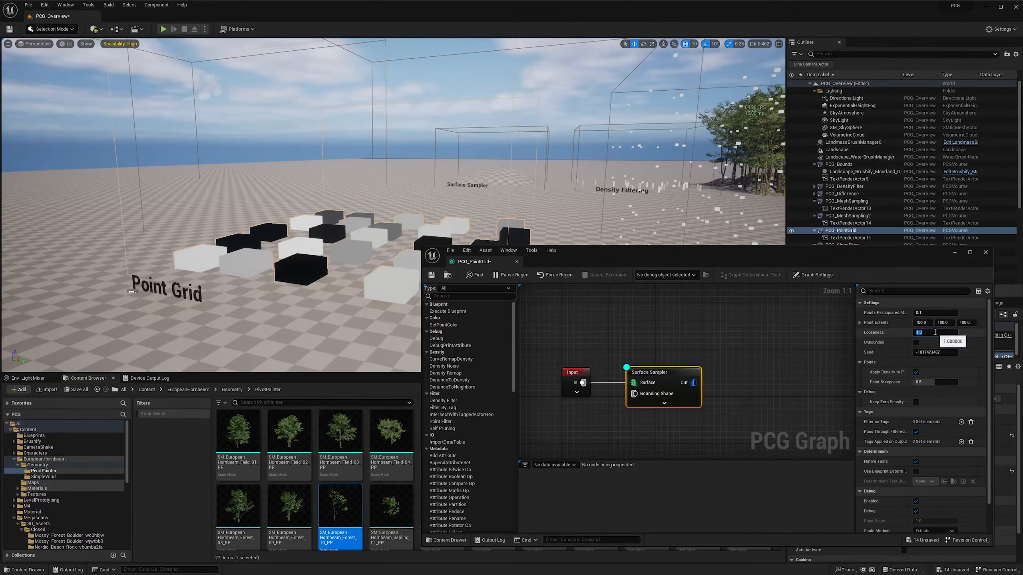
pyautogui.write('2')
pyautogui.press('Return')
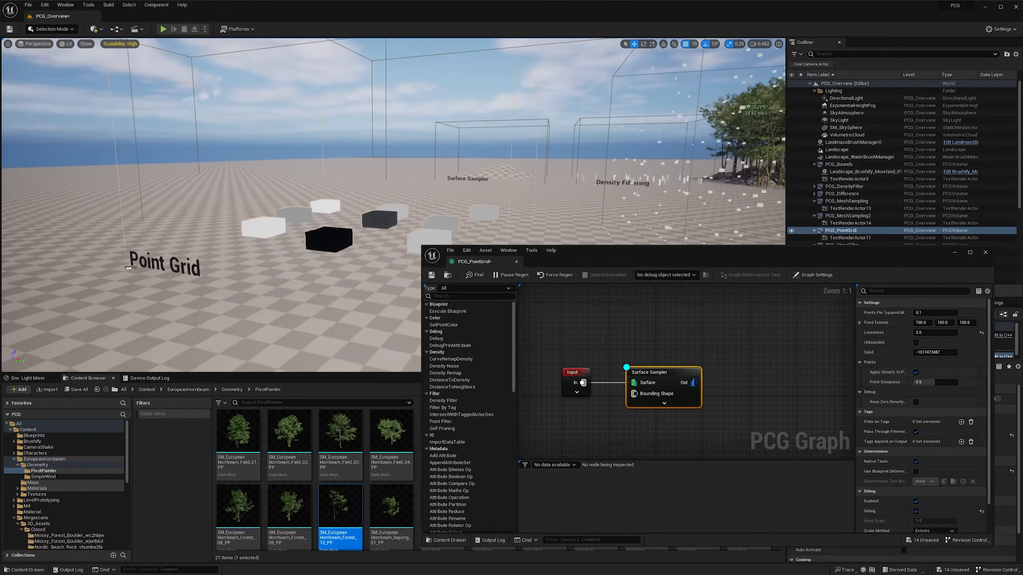
pyautogui.moveTo(523, 177); pyautogui.dragTo(529, 193, button='right')
pyautogui.press('w')
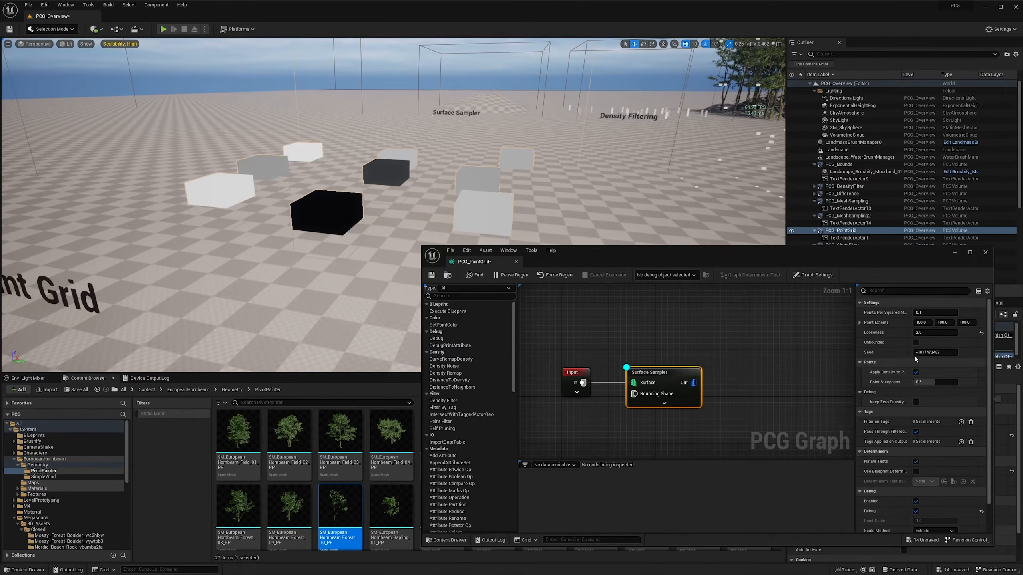
pyautogui.press('s')
pyautogui.moveTo(600, 185); pyautogui.dragTo(599, 174, button='right')
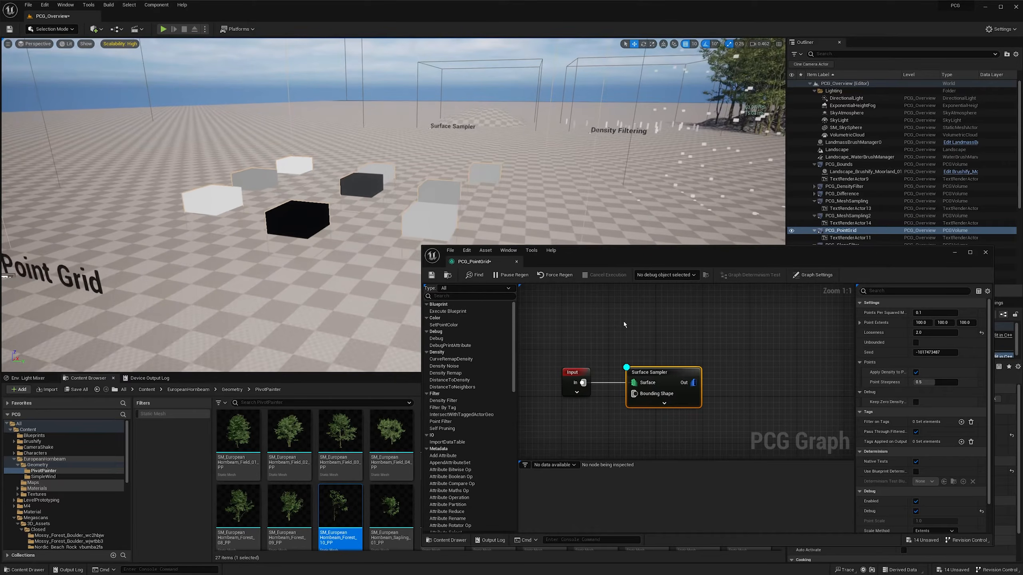
# - Add a Create Points Grid node and place it above the Surface Sampler
pyautogui.moveTo(637, 317); pyautogui.dragTo(633, 346, button='right')
pyautogui.rightClick(633, 346)
pyautogui.write('crea')
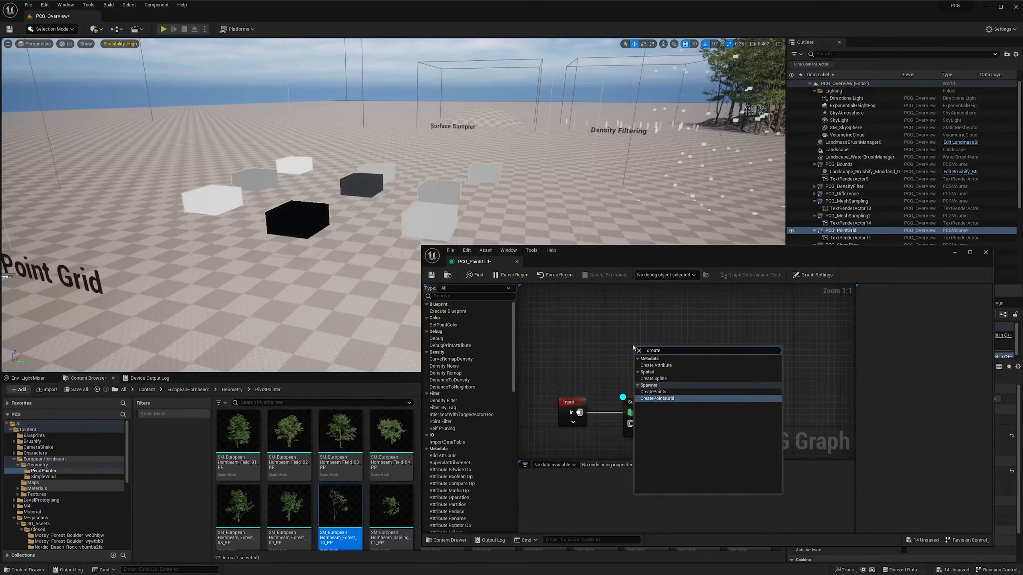
pyautogui.write('te')
pyautogui.press('Return')
pyautogui.moveTo(657, 351); pyautogui.dragTo(652, 339)
pyautogui.moveTo(723, 340); pyautogui.dragTo(662, 350, button='right')
# - Add a Copy Points node with the Create Points Grid output as Source and the Surface Sampler output as Target
pyautogui.rightClick(684, 363)
pyautogui.write('copy')
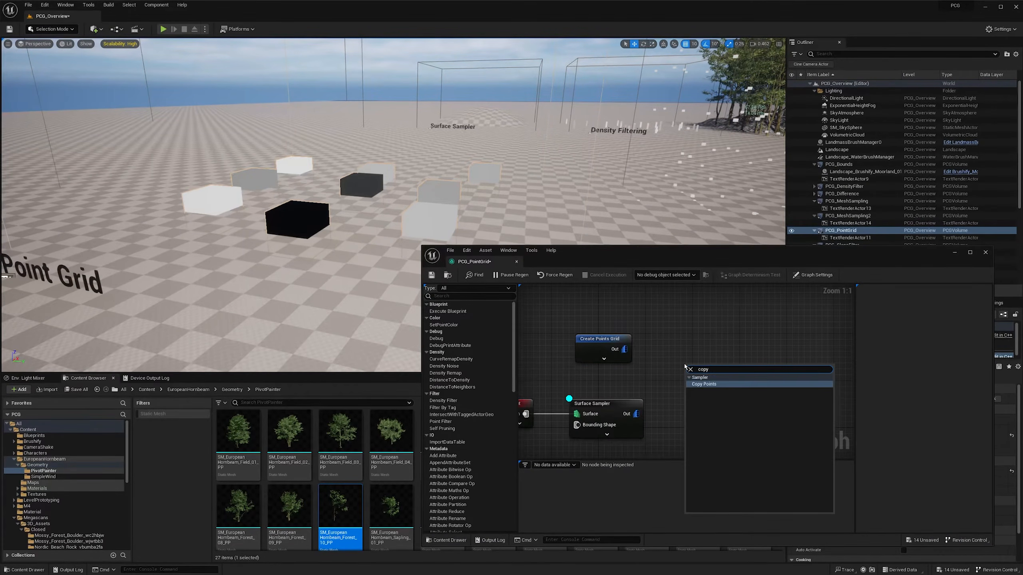
pyautogui.press('Return')
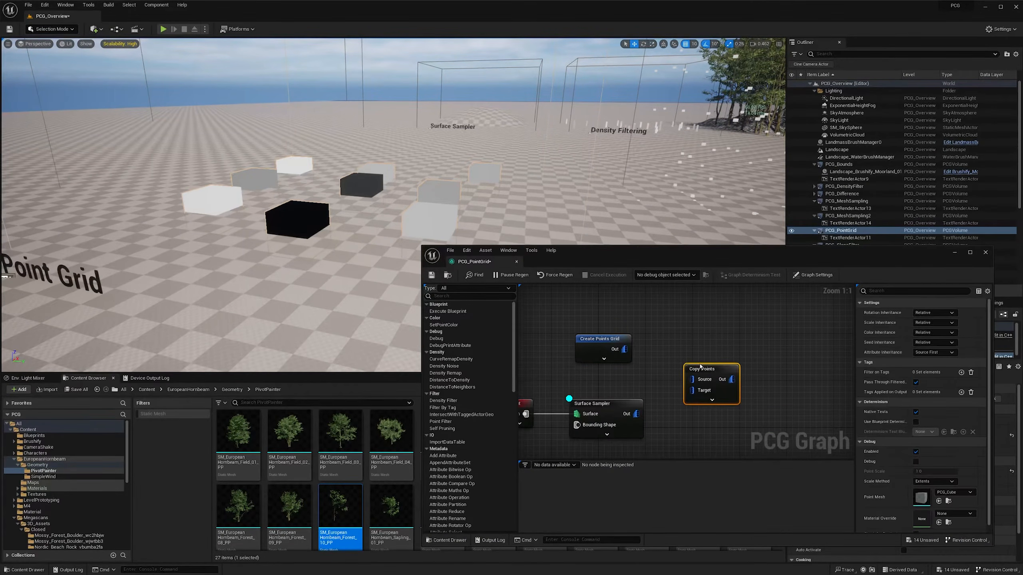
pyautogui.moveTo(700, 365); pyautogui.dragTo(704, 365)
pyautogui.moveTo(658, 384); pyautogui.dragTo(650, 382, button='right')
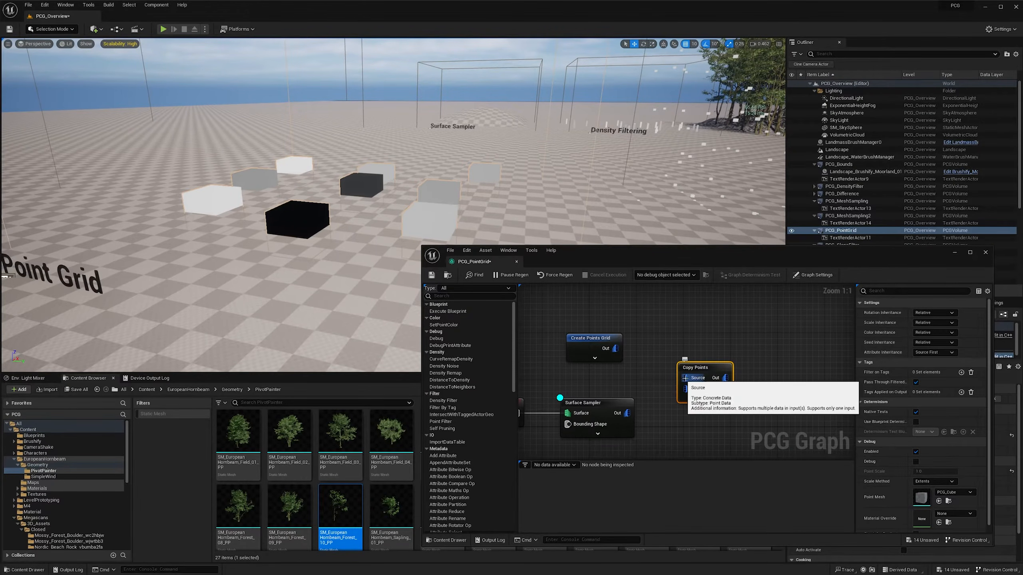
pyautogui.moveTo(615, 348); pyautogui.dragTo(686, 380)
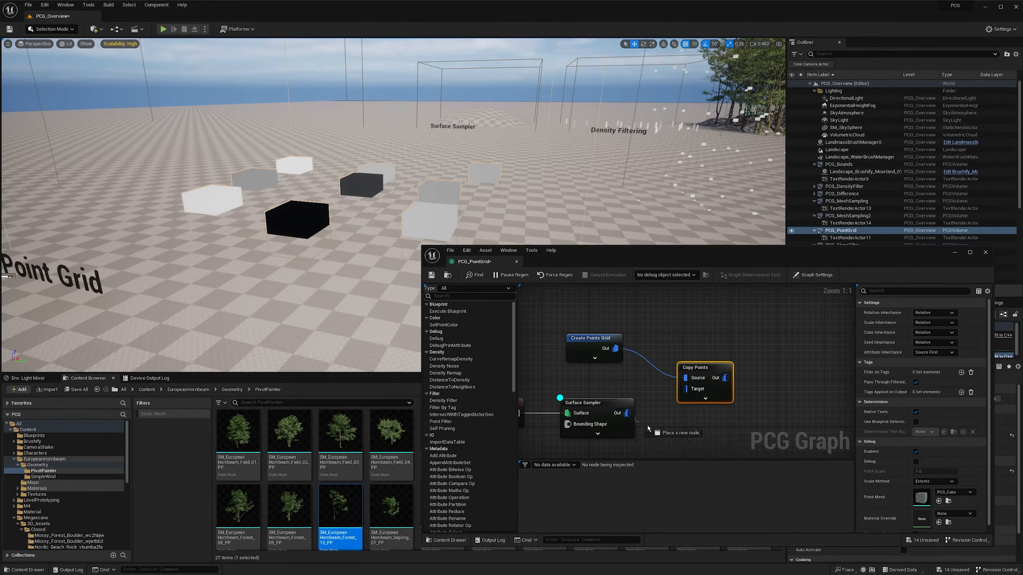
pyautogui.moveTo(626, 413); pyautogui.dragTo(703, 392)
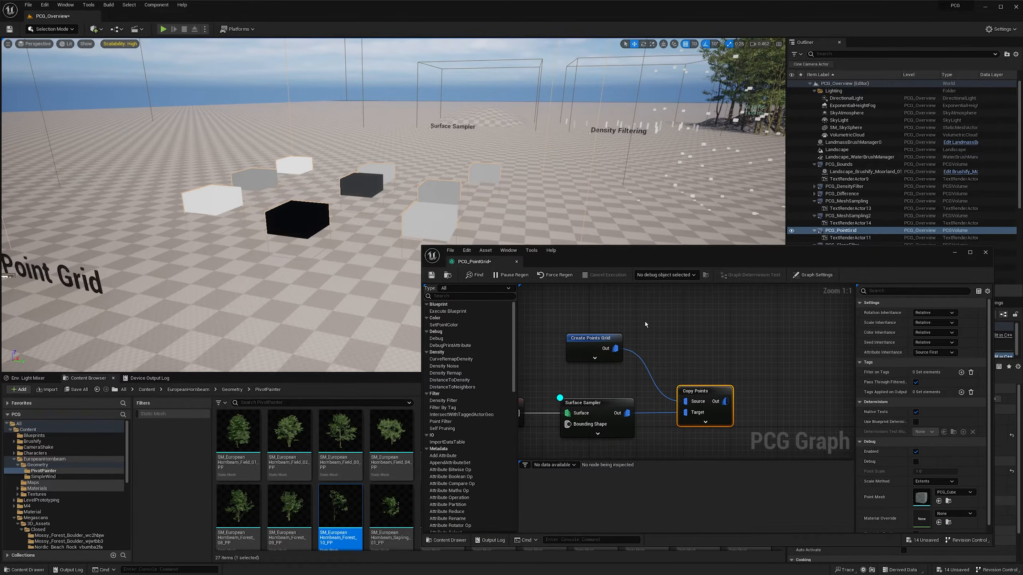
# - Enable Local and Local Inverse Transform on the Create Points Grid node
pyautogui.moveTo(645, 323); pyautogui.dragTo(538, 381)
pyautogui.moveTo(589, 383); pyautogui.dragTo(600, 368, button='right')
pyautogui.moveTo(586, 368); pyautogui.dragTo(622, 399)
pyautogui.press('w')
pyautogui.moveTo(259, 249)
pyautogui.mouseDown(button='right')
pyautogui.moveTo(258, 278)
pyautogui.moveTo(258, 249)
pyautogui.mouseUp(button='right')
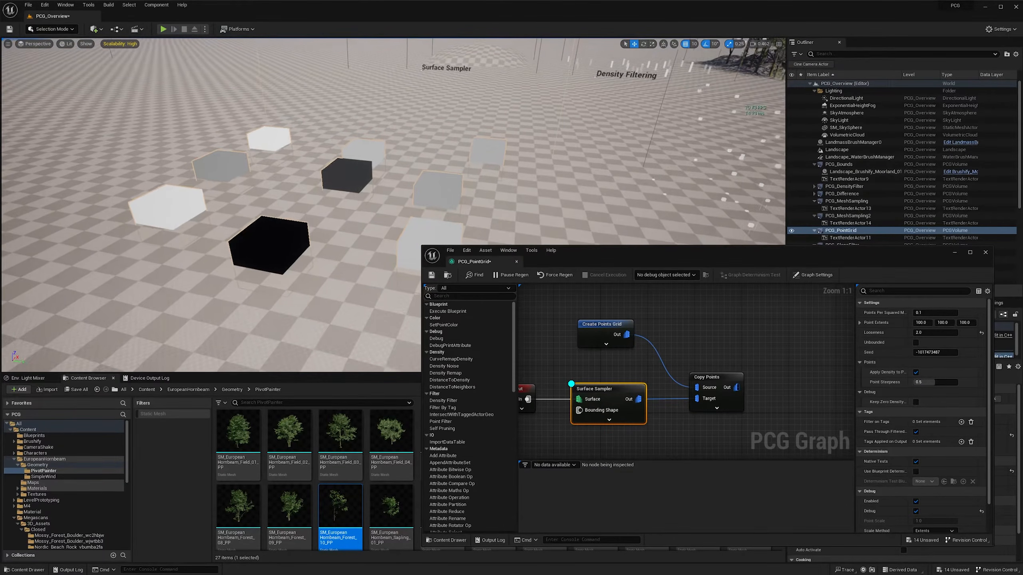
pyautogui.moveTo(652, 298); pyautogui.dragTo(572, 348)
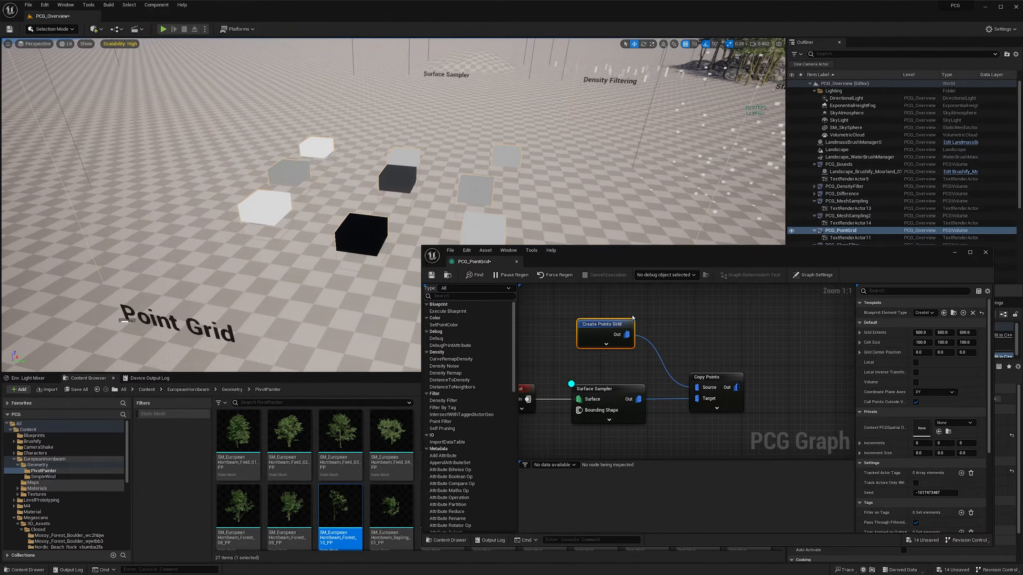
pyautogui.click(915, 363)
# - Enable debugging on the Copy Points node and inspect the points around the cubes in the level
pyautogui.click(725, 408)
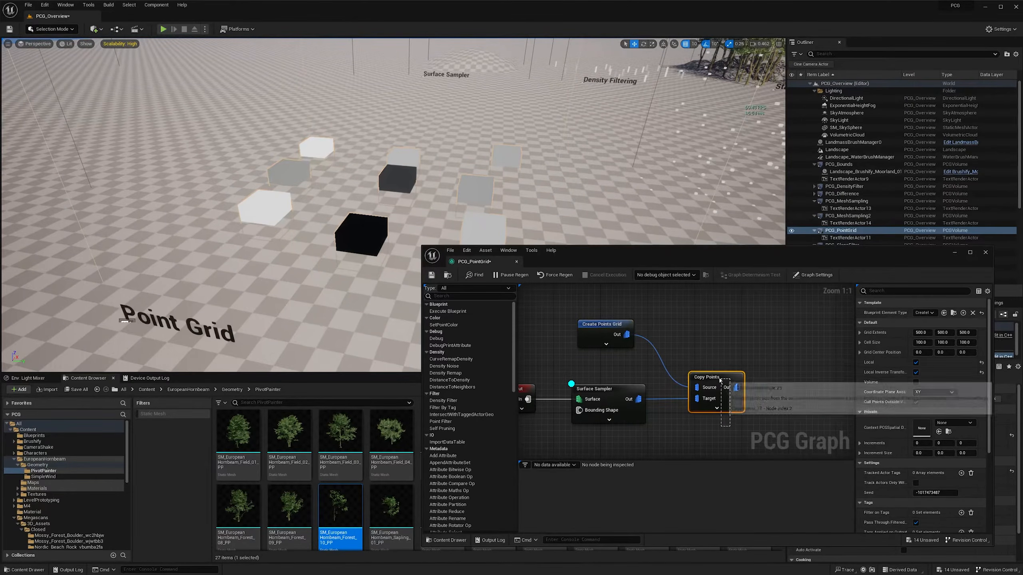
pyautogui.press('d')
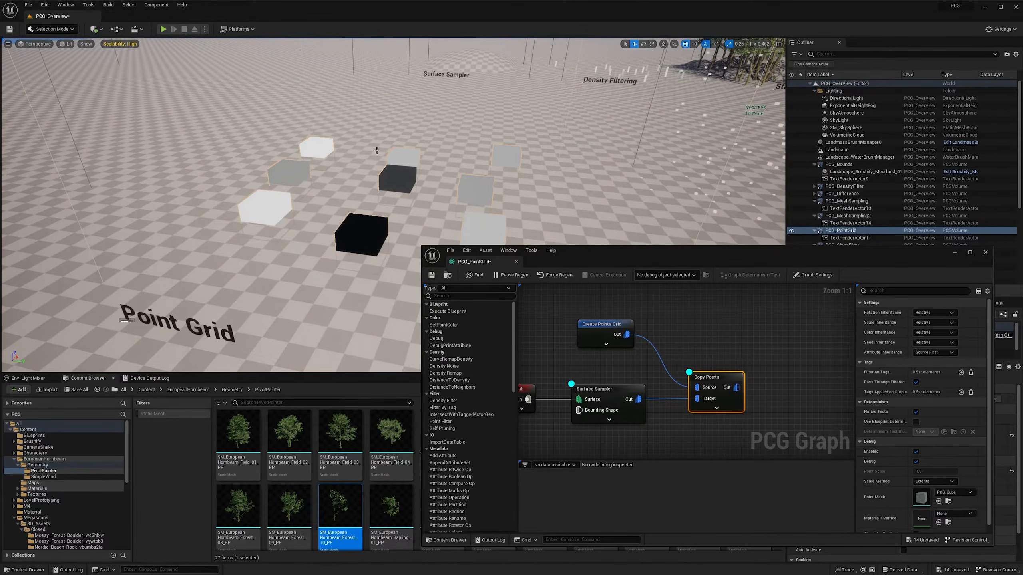
pyautogui.moveTo(375, 149)
pyautogui.mouseDown(button='right')
pyautogui.moveTo(377, 132)
pyautogui.moveTo(334, 134)
pyautogui.mouseUp(button='right')
pyautogui.press('w')
pyautogui.scroll(-6, 378, 132)
pyautogui.press('s')
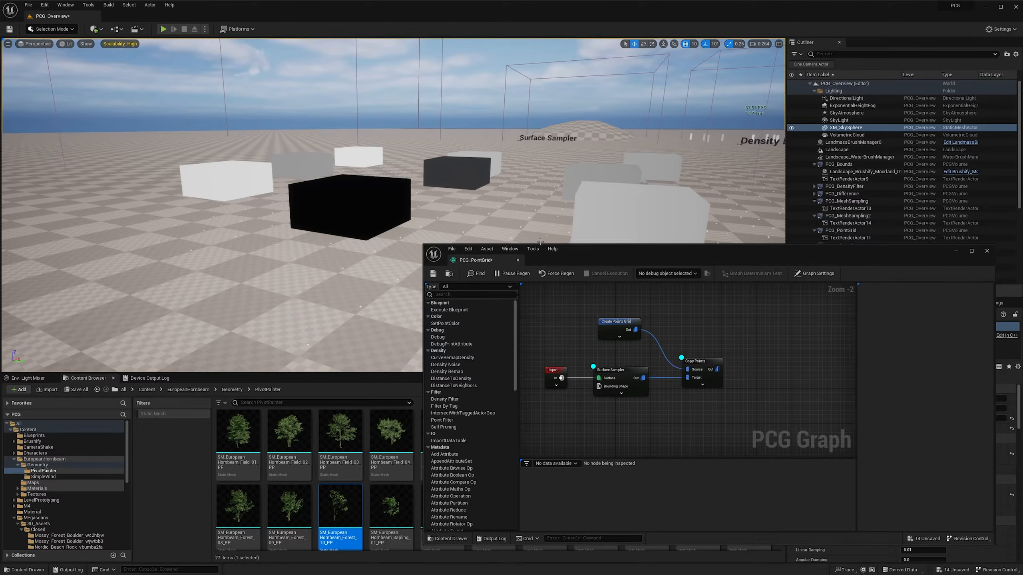
# - Add a Transform Points node after Copy Points and debug it in place of Copy Points, keeping Surface Sampler debugging on
pyautogui.moveTo(723, 370); pyautogui.dragTo(750, 373)
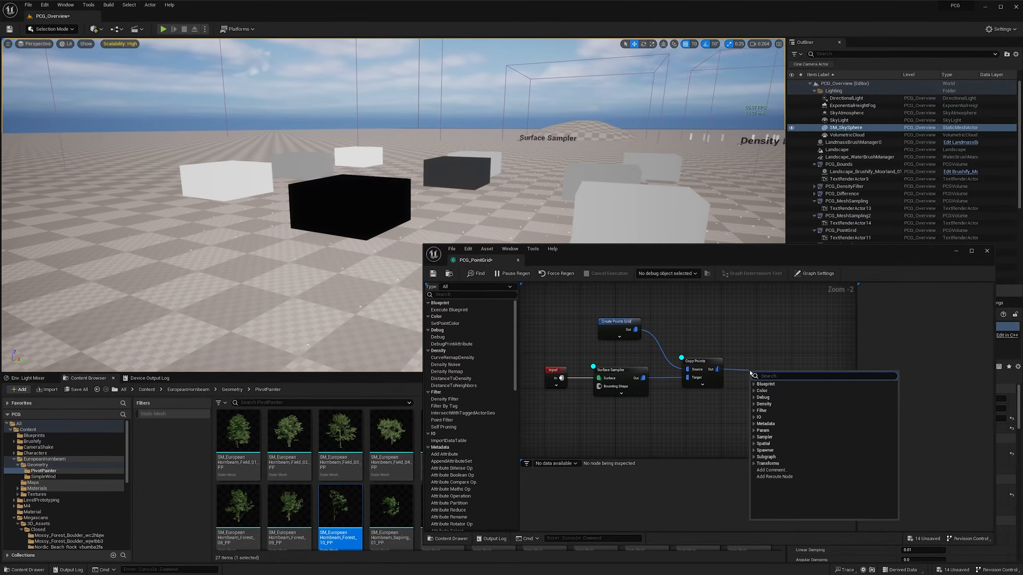
pyautogui.write('transform')
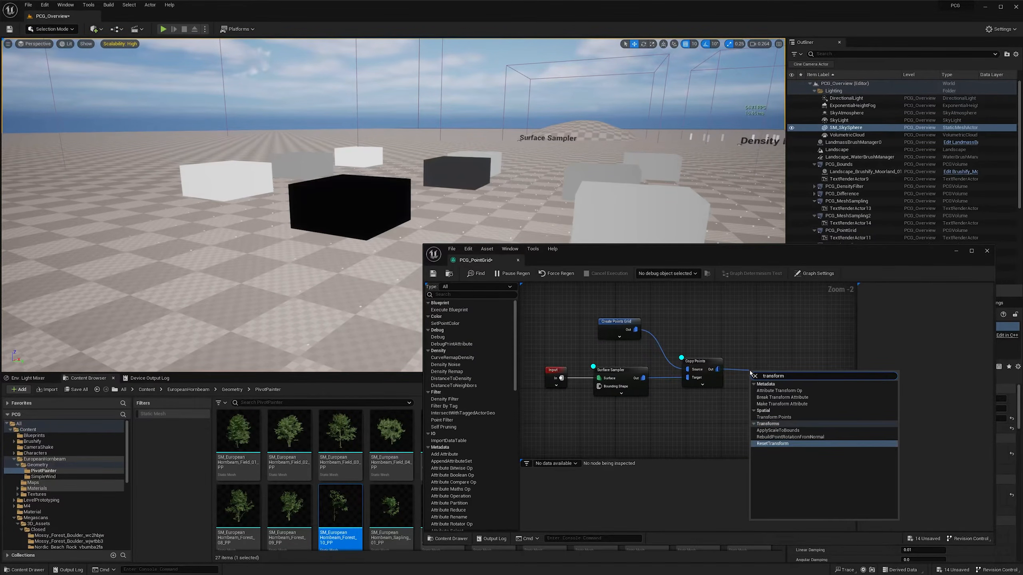
pyautogui.click(775, 417)
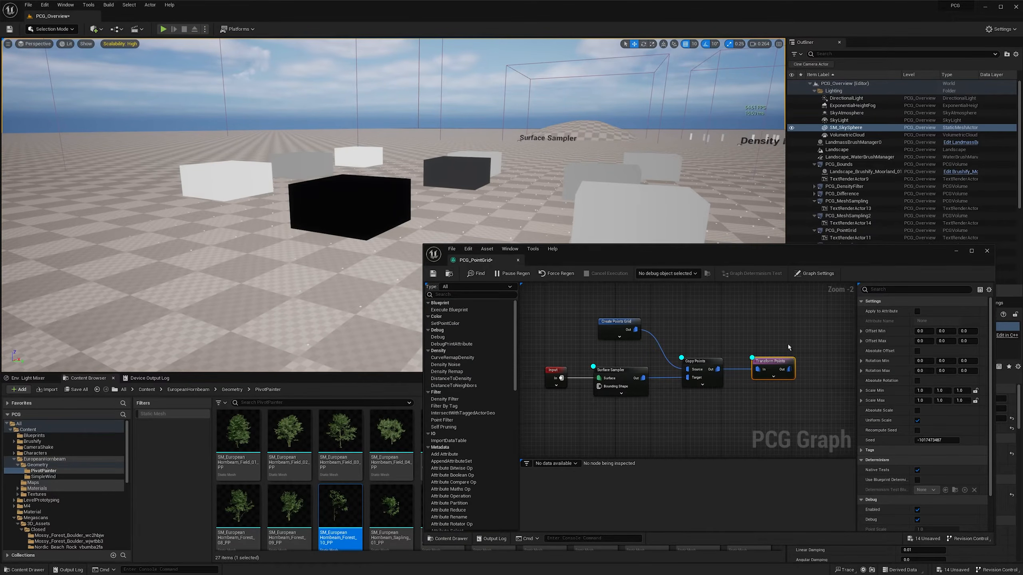
pyautogui.click(623, 391)
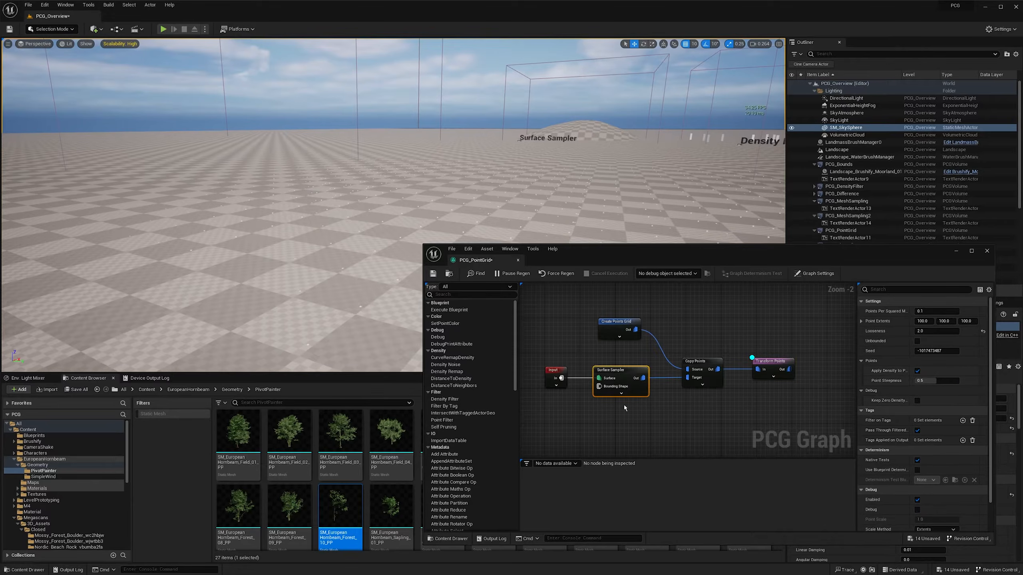
pyautogui.press('d')
# - Turn on Absolute Scale in Transform Points and set both Scale Min and Scale Max to 5, 1, 1
pyautogui.click(777, 374)
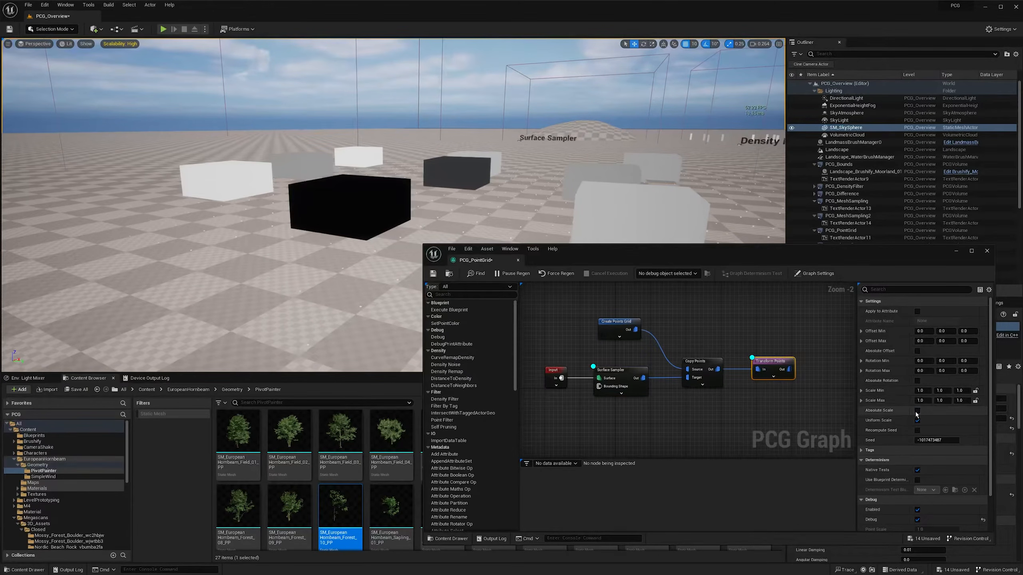
pyautogui.write('5')
pyautogui.press('Tab')
pyautogui.write('1')
pyautogui.press('Tab')
pyautogui.write('1')
pyautogui.press('Tab')
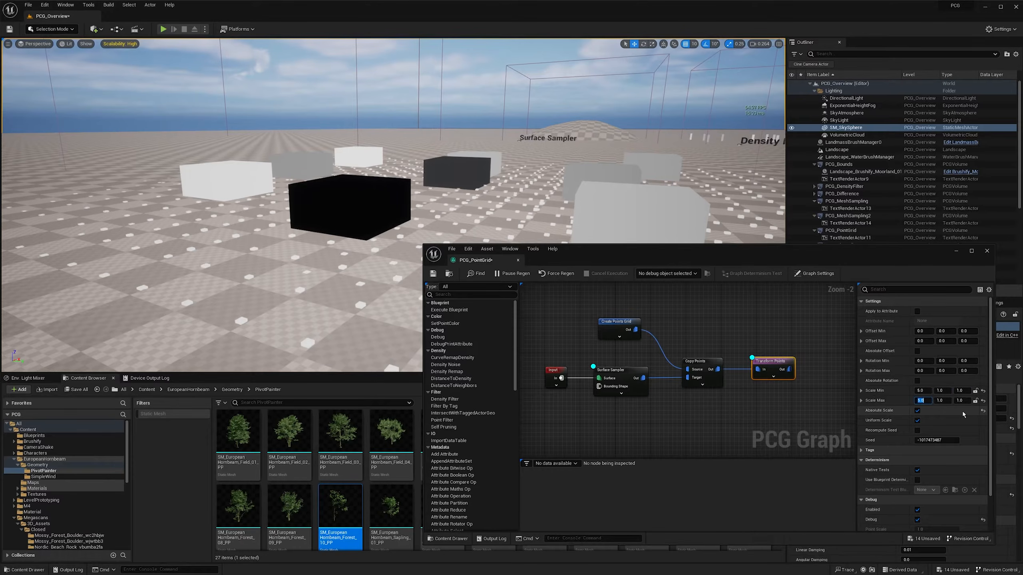
pyautogui.write('5')
pyautogui.moveTo(290, 112); pyautogui.dragTo(302, 139, button='right')
pyautogui.press('s')
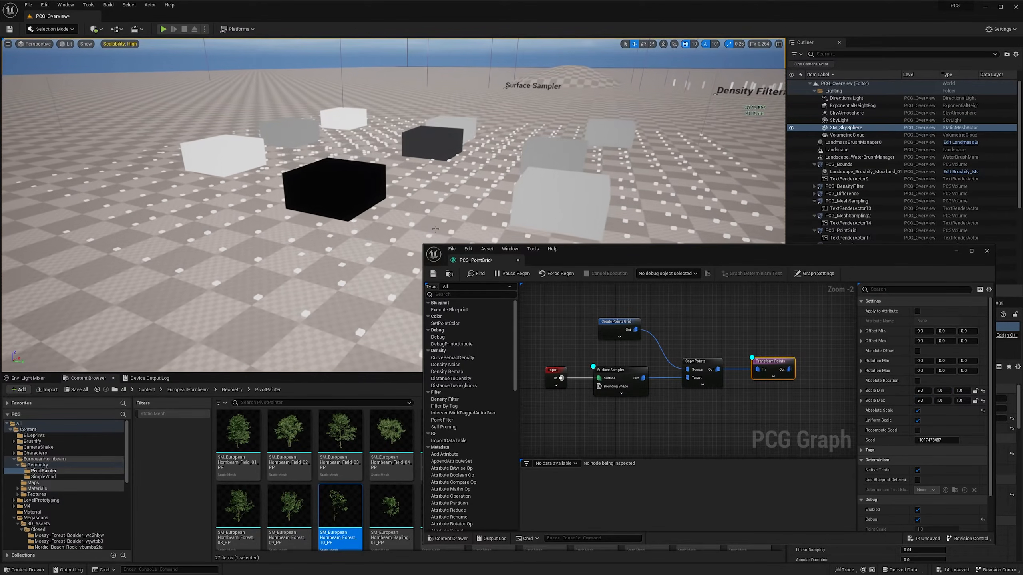
# - Set the Create Points Grid node's Grid Extents to 250 on all three axes
pyautogui.click(629, 340)
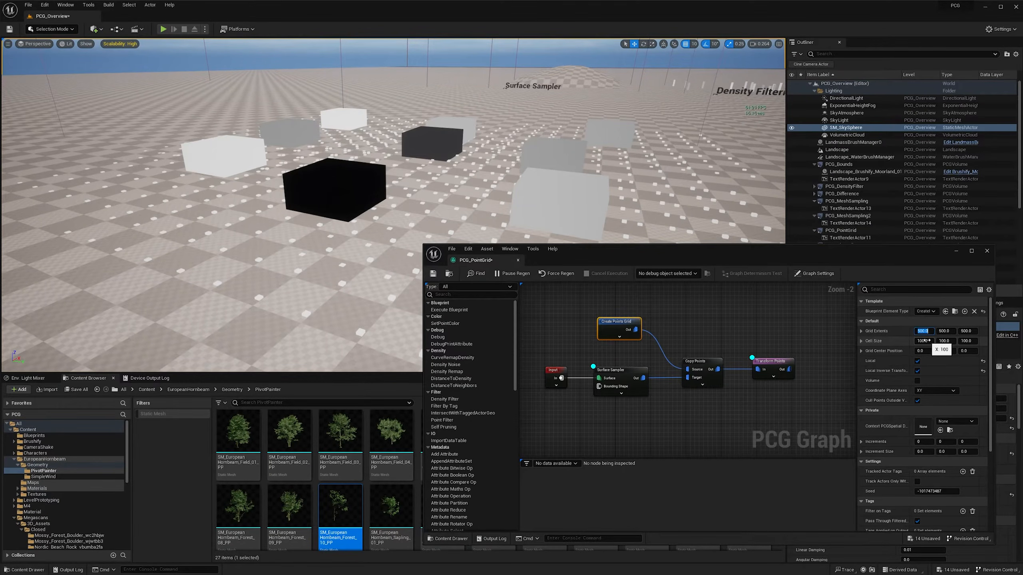
pyautogui.write('250')
pyautogui.press('Tab')
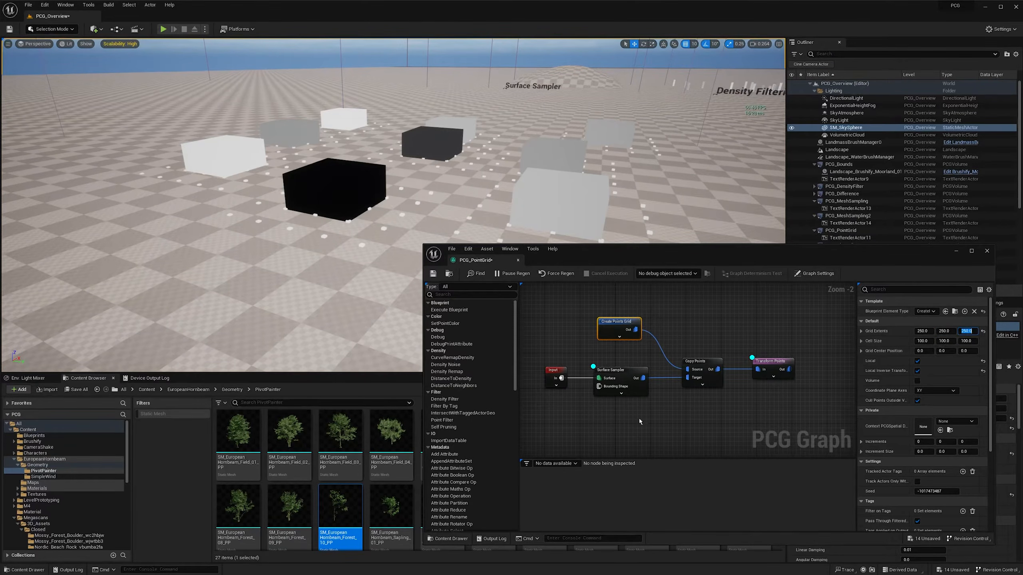
# - Set the Surface Sampler's Point Extents to 25 on all three axes
pyautogui.moveTo(622, 372); pyautogui.dragTo(623, 372)
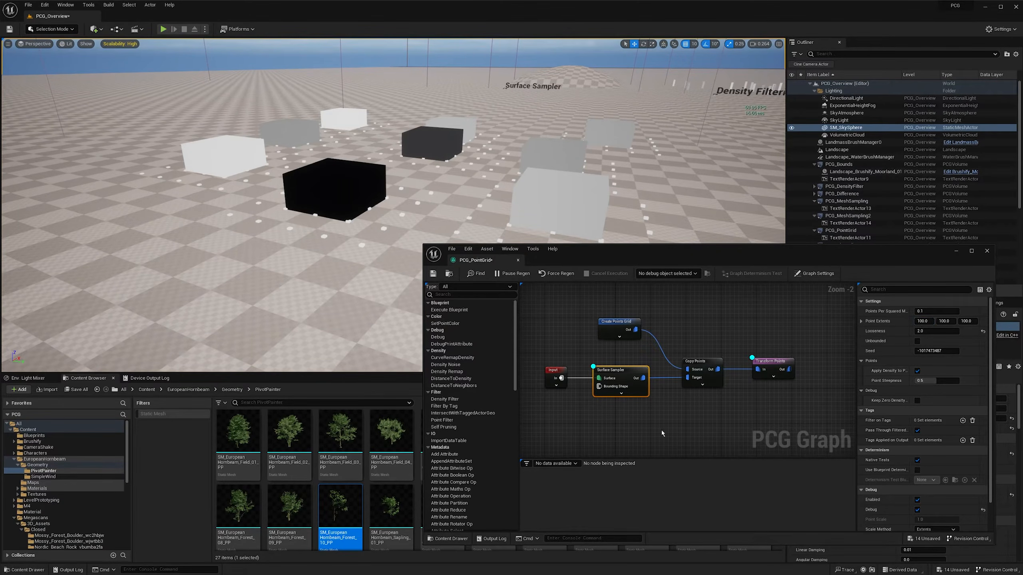
pyautogui.click(929, 325)
pyautogui.write('25')
pyautogui.press('Tab')
pyautogui.press('Tab')
pyautogui.write('25')
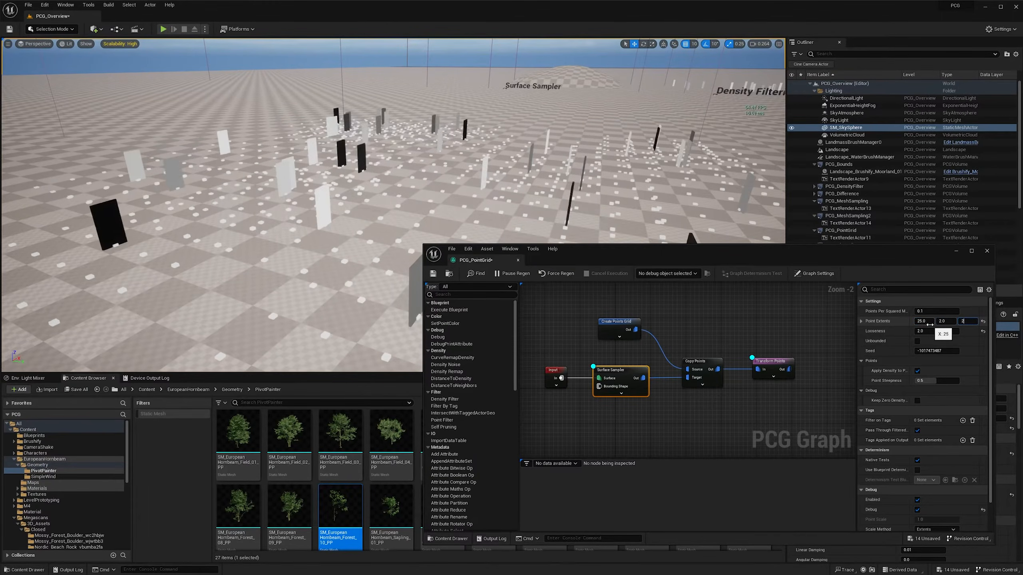
pyautogui.press('Return')
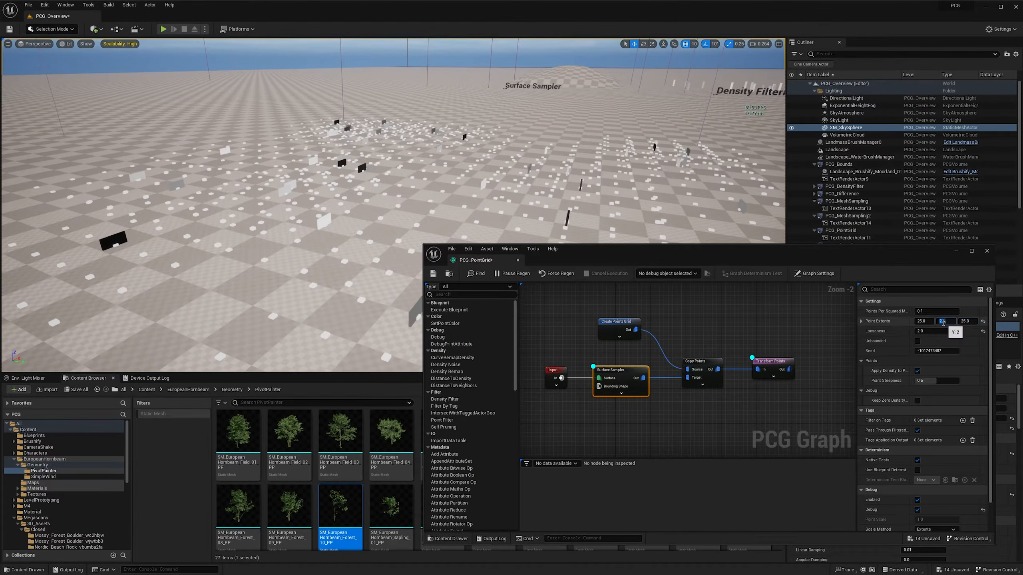
pyautogui.write('25')
pyautogui.press('Return')
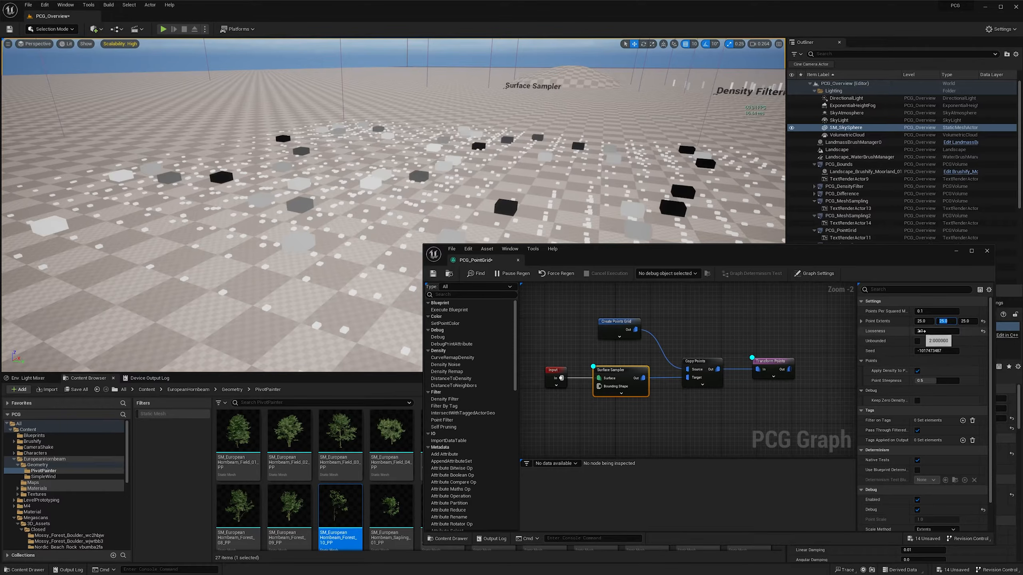
# - Set the Surface Sampler's Looseness to 10 and change its Seed to -825708153
pyautogui.write('1')
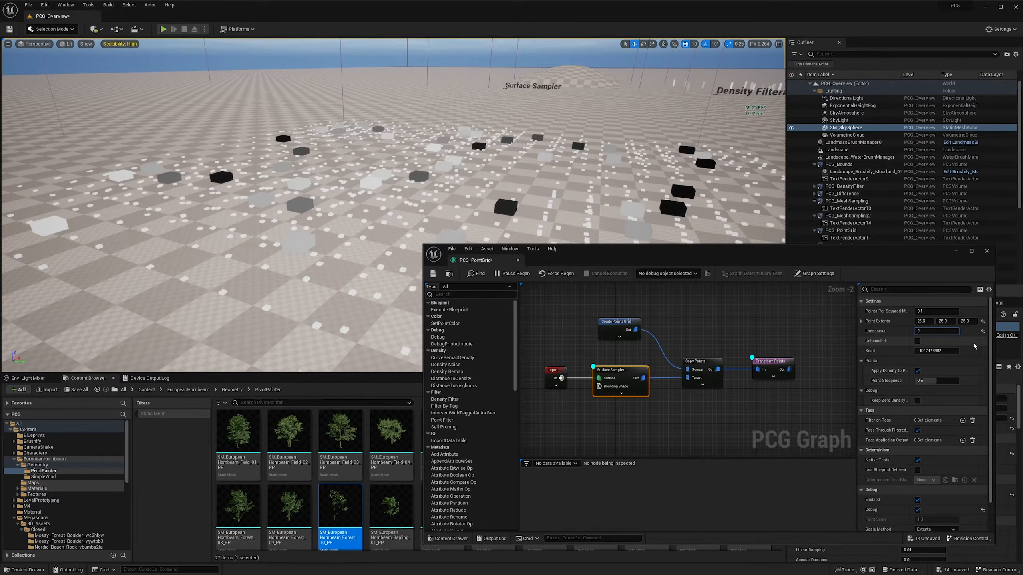
pyautogui.write('0')
pyautogui.press('Return')
pyautogui.moveTo(571, 128); pyautogui.dragTo(600, 132, button='right')
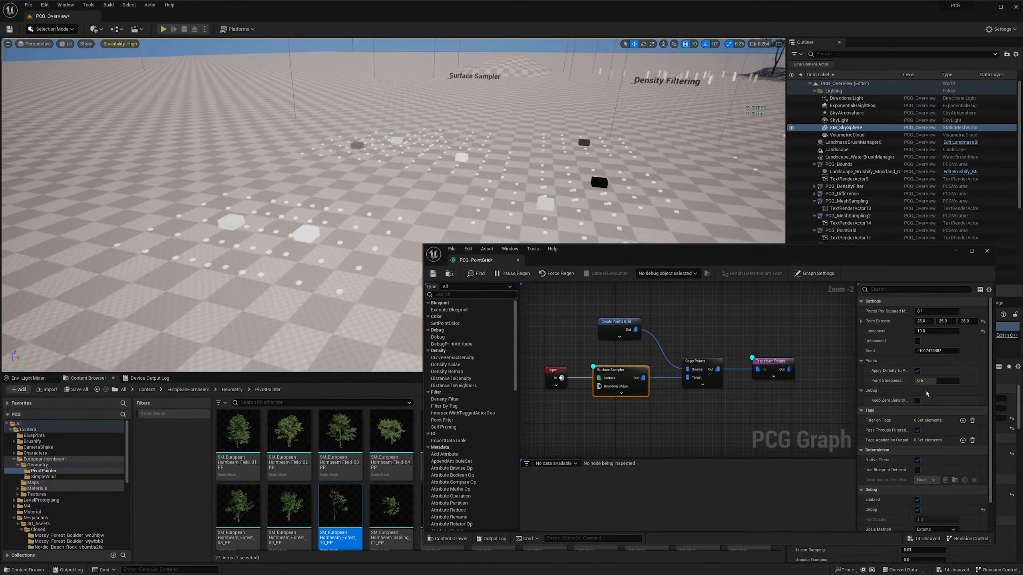
pyautogui.moveTo(936, 351); pyautogui.dragTo(889, 350)
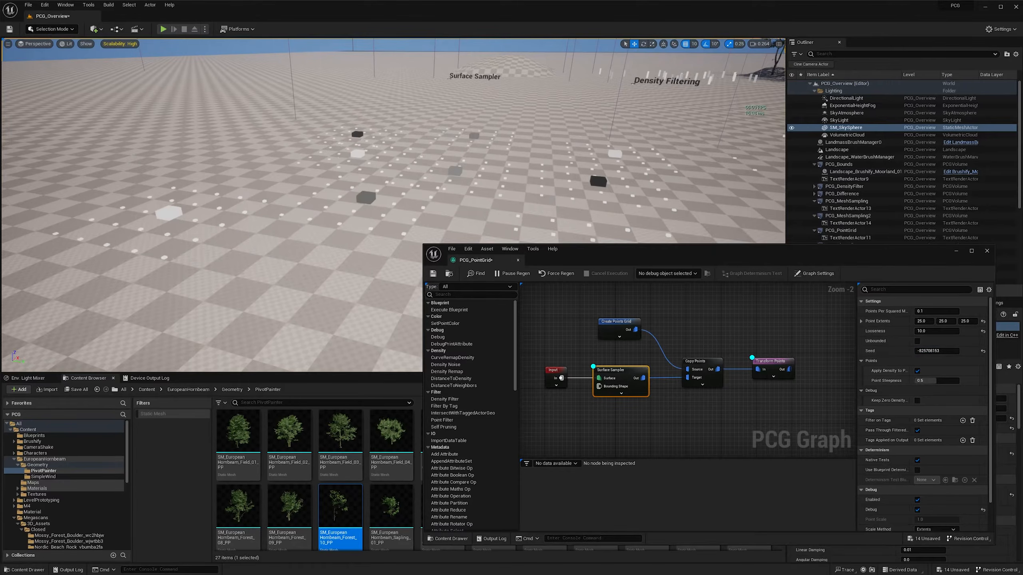
# - Examine the small point grids copied around each sampled cube in the level from several angles
pyautogui.press('w')
pyautogui.moveTo(393, 161); pyautogui.dragTo(335, 193, button='right')
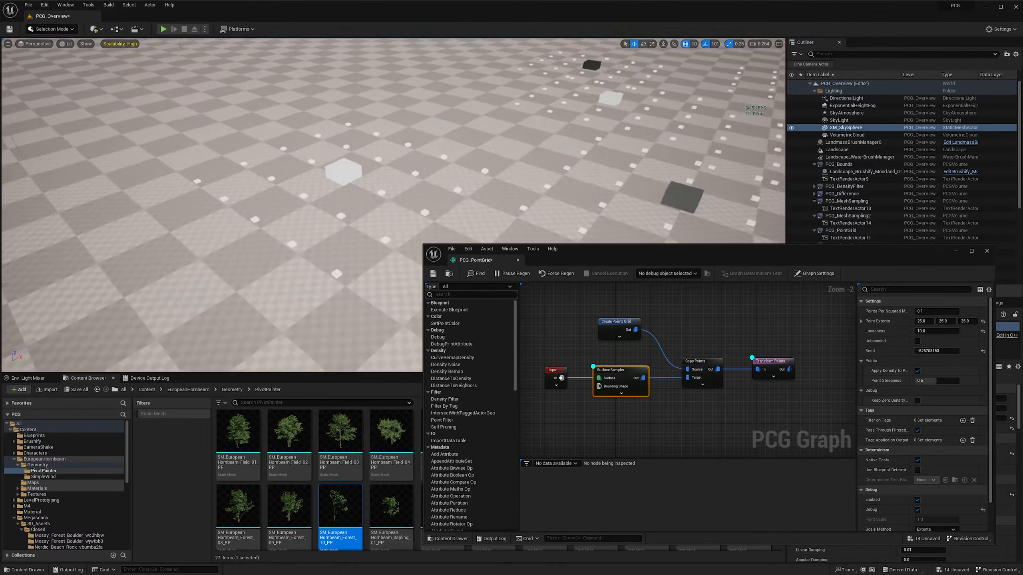
pyautogui.press('a')
pyautogui.moveTo(472, 156); pyautogui.dragTo(380, 167, button='right')
pyautogui.press('d')
pyautogui.press('s')
pyautogui.press('d')
pyautogui.press('e')
pyautogui.press('s')
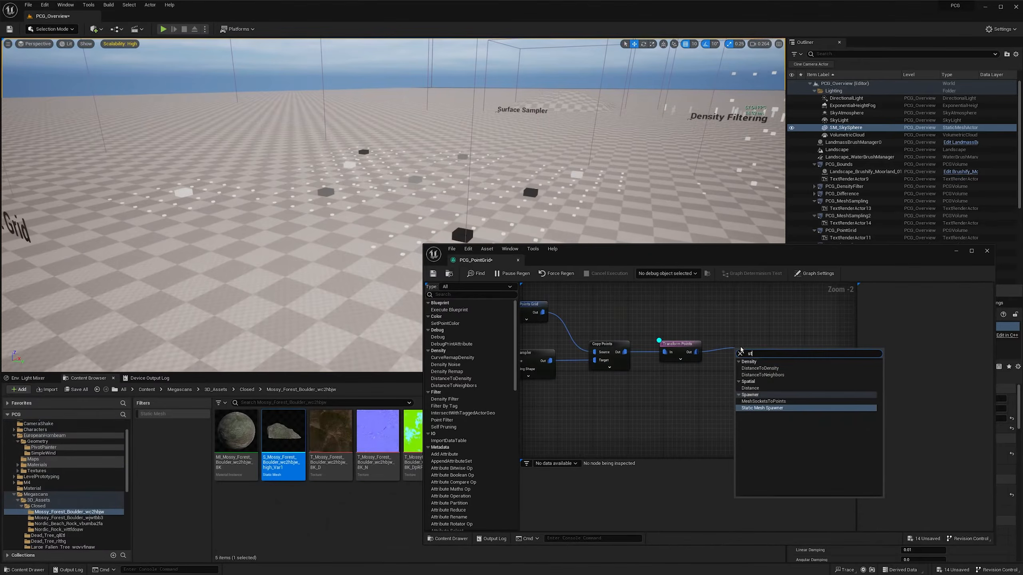
# - Add a Static Mesh Spawner after Transform Points and give it one mesh entry using the mossy forest boulder mesh (high_Var1)
pyautogui.write('spawner')
pyautogui.press('Return')
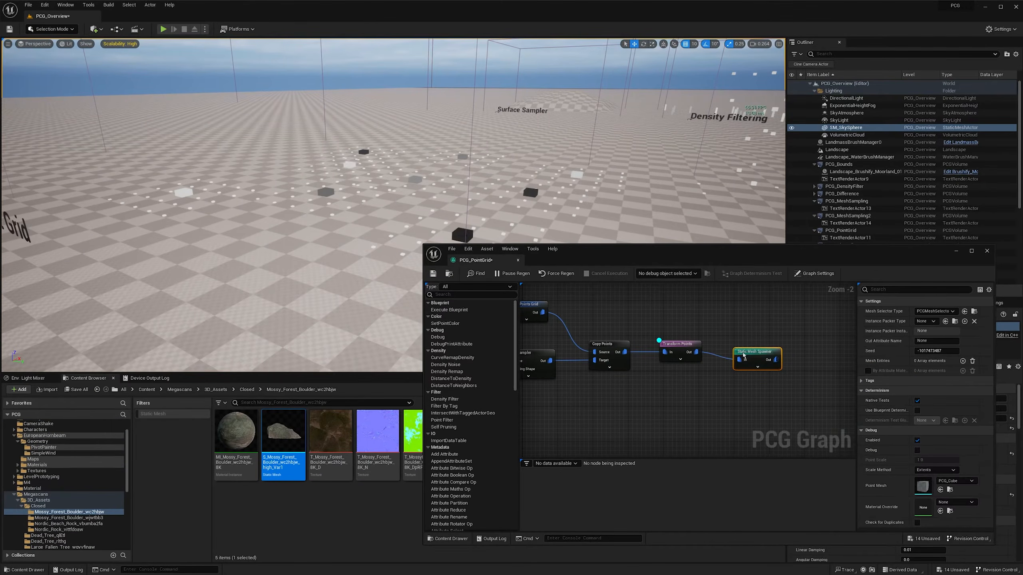
pyautogui.moveTo(753, 355); pyautogui.dragTo(763, 348)
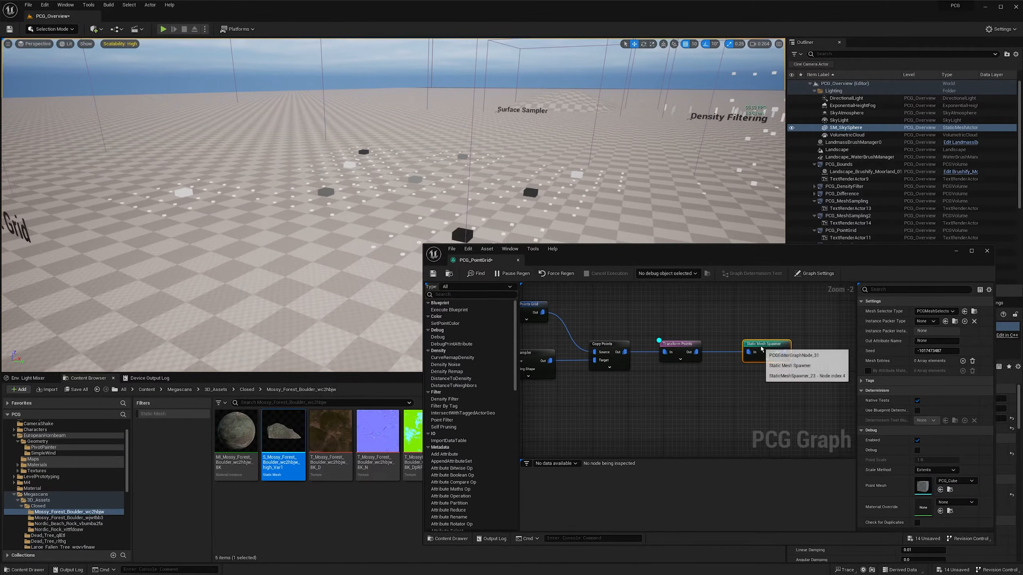
pyautogui.click(962, 361)
pyautogui.click(868, 371)
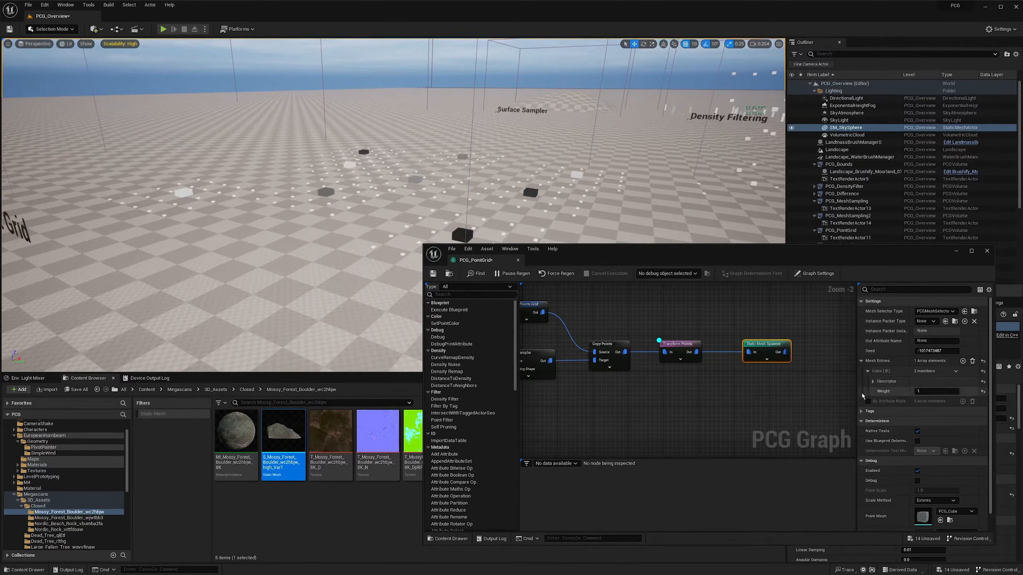
pyautogui.click(872, 381)
pyautogui.moveTo(283, 431); pyautogui.dragTo(922, 407)
# - Set the Transform Points node's Scale Min X to 1 and Scale Max X to 2
pyautogui.moveTo(665, 367); pyautogui.dragTo(666, 368)
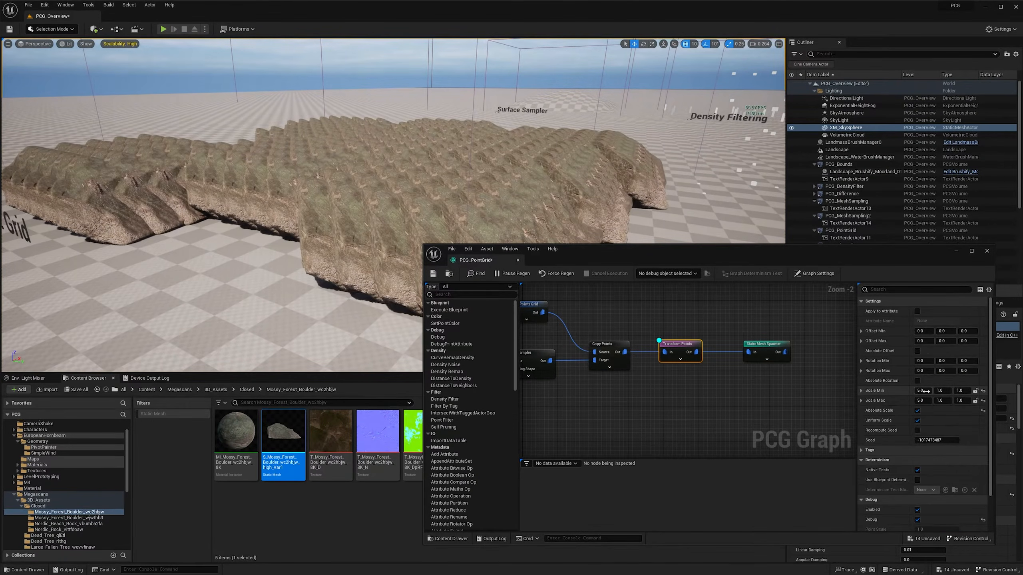
pyautogui.write('1')
pyautogui.press('Tab')
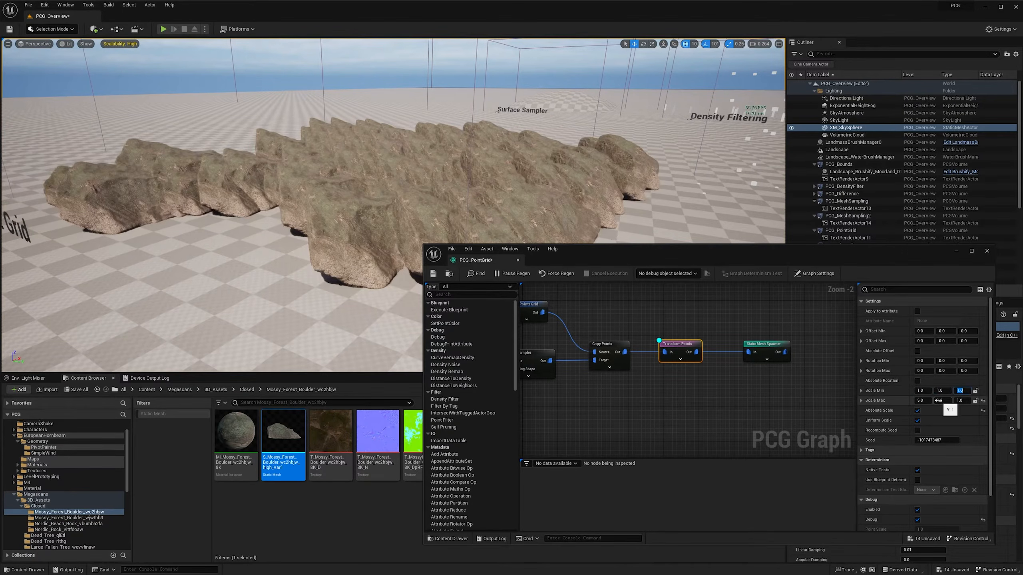
pyautogui.write('2')
pyautogui.press('Return')
pyautogui.moveTo(464, 126); pyautogui.dragTo(462, 165, button='right')
pyautogui.press('w')
pyautogui.press('a')
pyautogui.press('w')
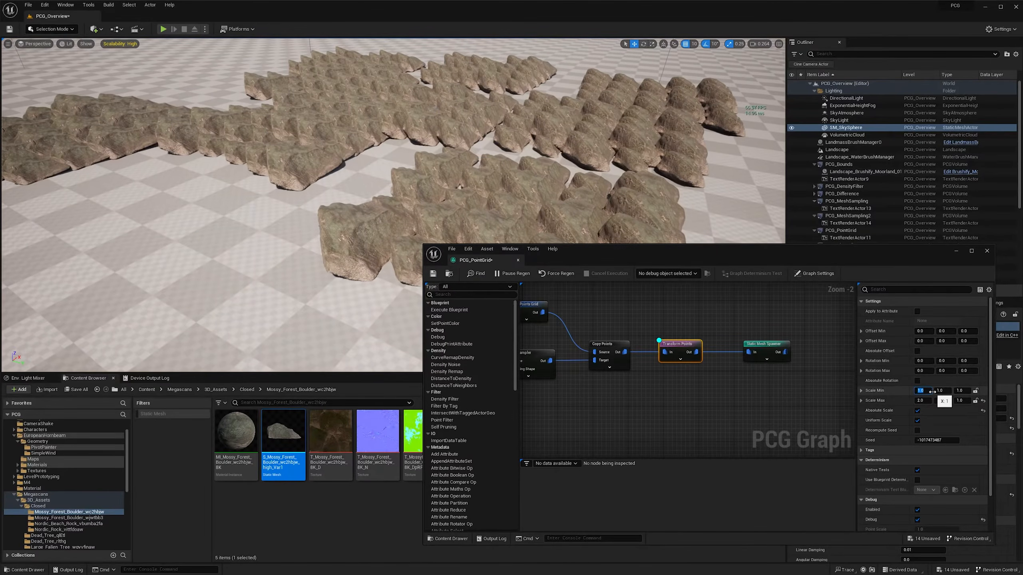
# - Set the Transform Points node's Scale Min X to 0.5 and Scale Max X to 1
pyautogui.write('0.5')
pyautogui.press('Tab')
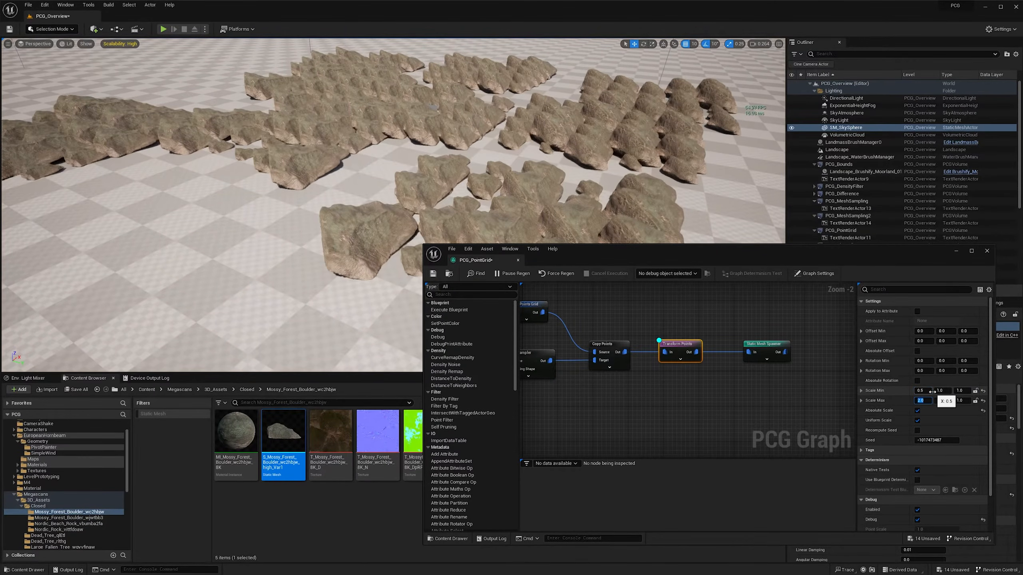
pyautogui.write('1')
pyautogui.press('Return')
pyautogui.moveTo(523, 181); pyautogui.dragTo(553, 177, button='right')
pyautogui.press('s')
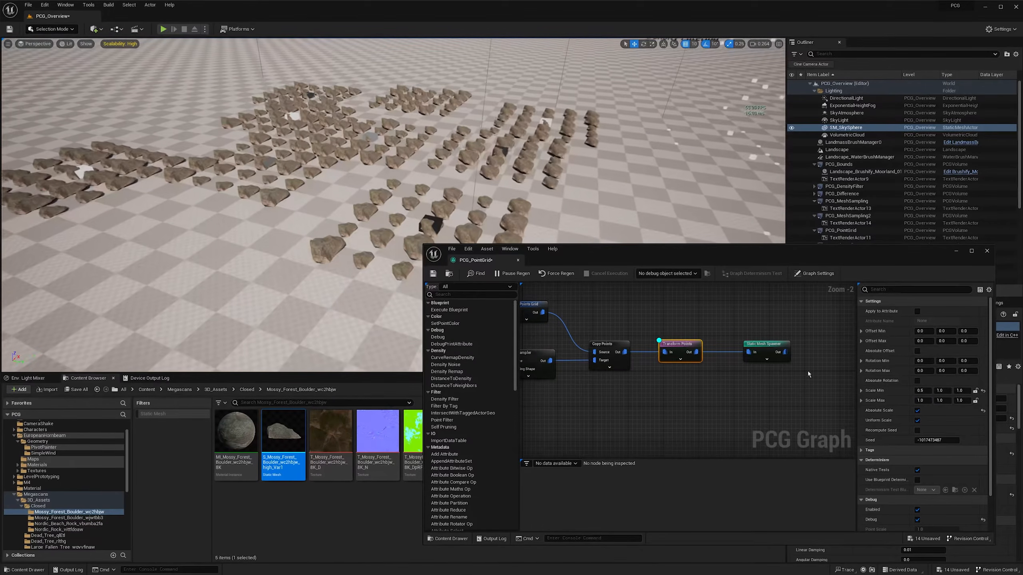
# - Set the Transform Points node's Rotation Max to 360 on the Z axis
pyautogui.moveTo(759, 376); pyautogui.dragTo(729, 381, button='right')
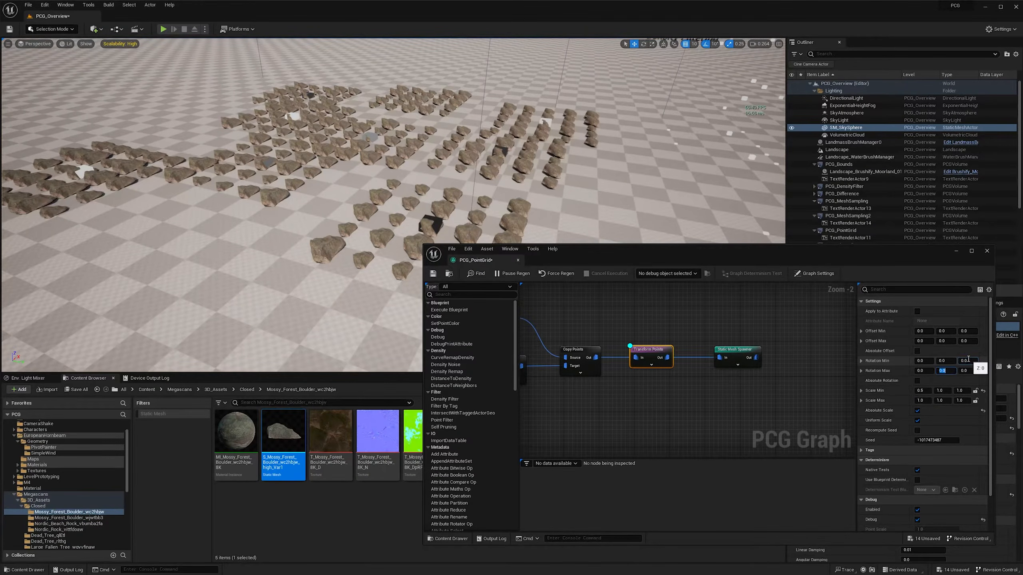
pyautogui.write('360')
pyautogui.press('Return')
pyautogui.press('s')
pyautogui.moveTo(525, 192); pyautogui.dragTo(529, 195, button='right')
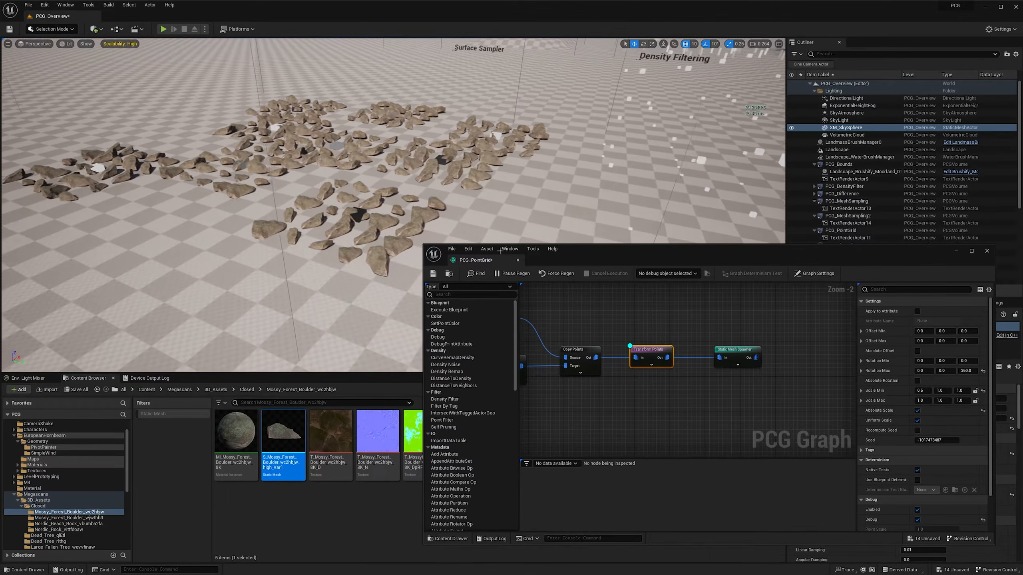
# - Move the Static Mesh Spawner away to make room and add a Density Noise node fed by Transform Points
pyautogui.moveTo(745, 355); pyautogui.dragTo(800, 354)
pyautogui.moveTo(693, 379); pyautogui.dragTo(661, 378, button='right')
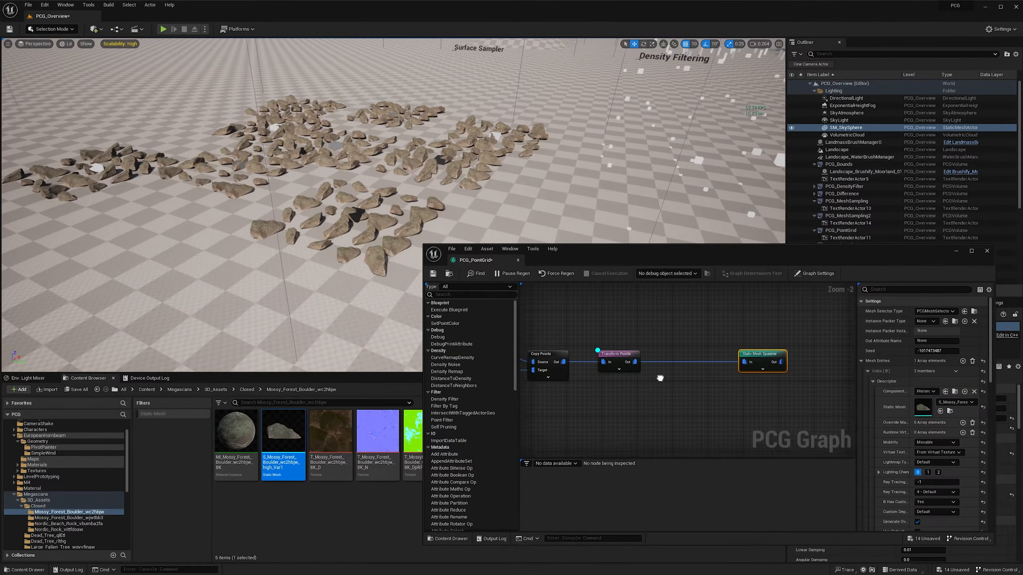
pyautogui.rightClick(671, 378)
pyautogui.write('density')
pyautogui.press('Return')
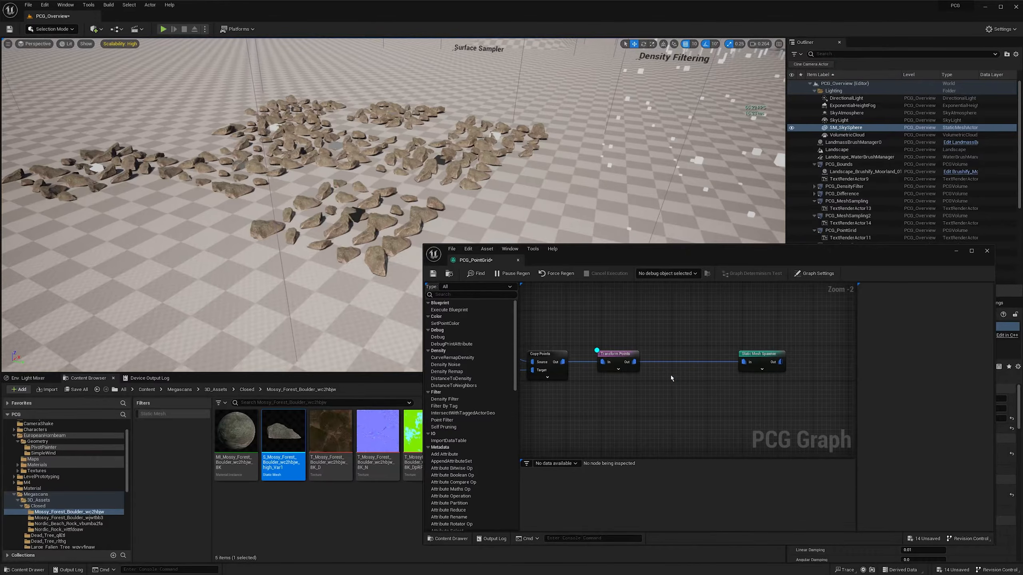
pyautogui.keyDown('ctrl'); pyautogui.moveTo(743, 362); pyautogui.dragTo(684, 391); pyautogui.keyUp('ctrl')
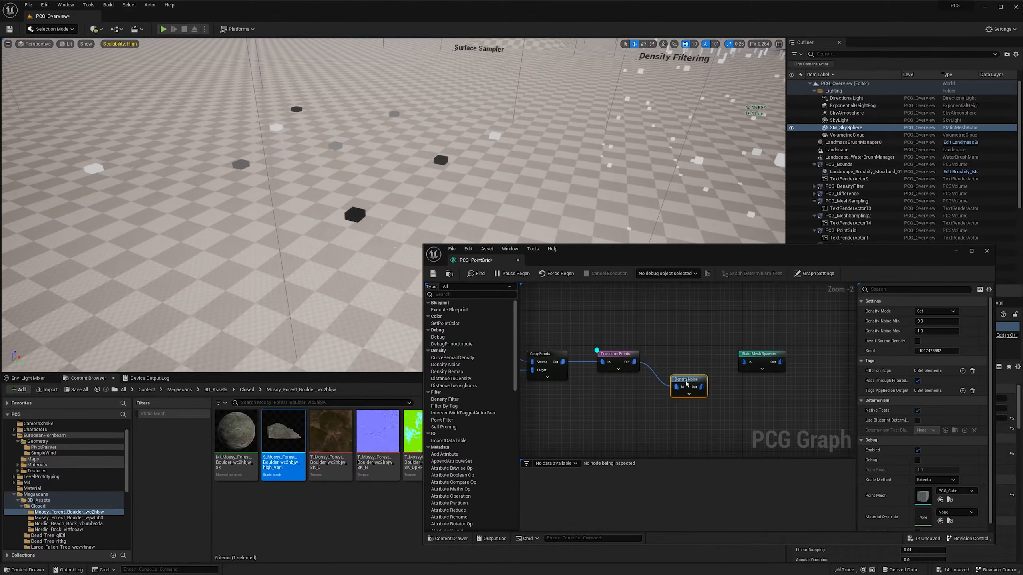
pyautogui.moveTo(681, 353); pyautogui.dragTo(686, 363)
pyautogui.moveTo(757, 381); pyautogui.dragTo(666, 390, button='right')
pyautogui.moveTo(674, 368); pyautogui.dragTo(722, 364)
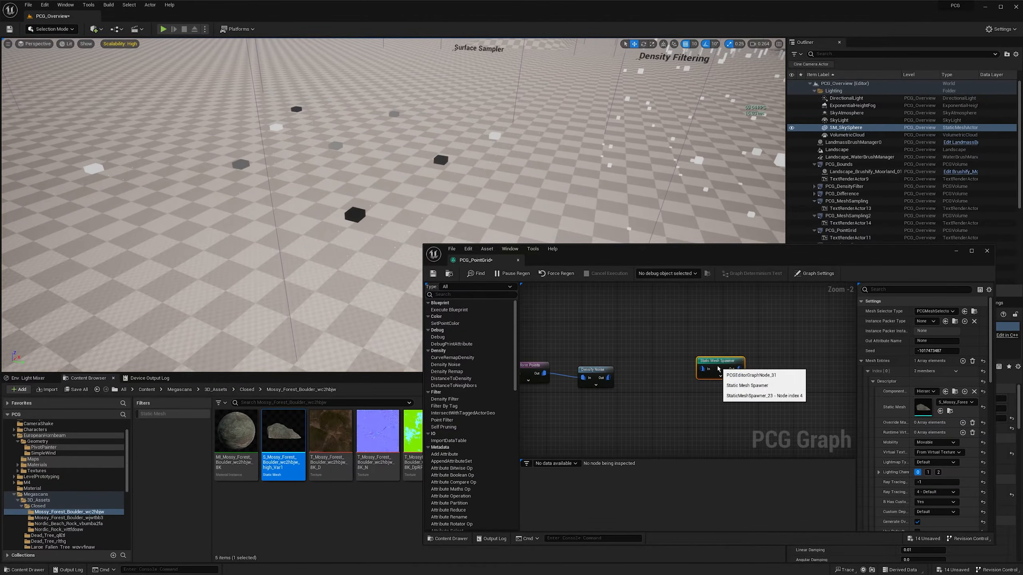
# - Insert a Density Filter node between Density Noise and the Static Mesh Spawner
pyautogui.moveTo(618, 379); pyautogui.dragTo(640, 380, button='right')
pyautogui.moveTo(659, 382); pyautogui.dragTo(660, 381)
pyautogui.write('dens')
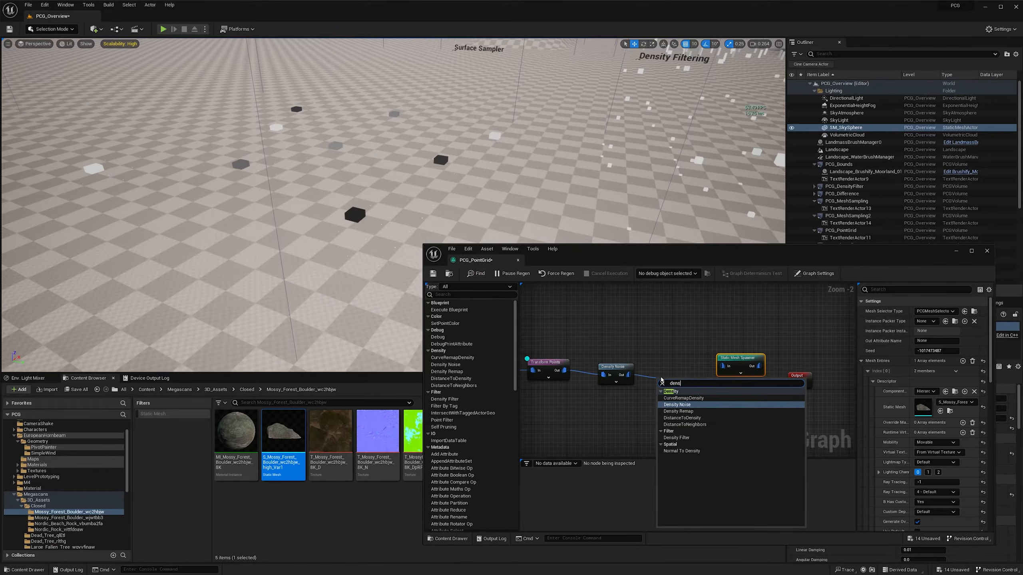
pyautogui.write('ity')
pyautogui.click(677, 438)
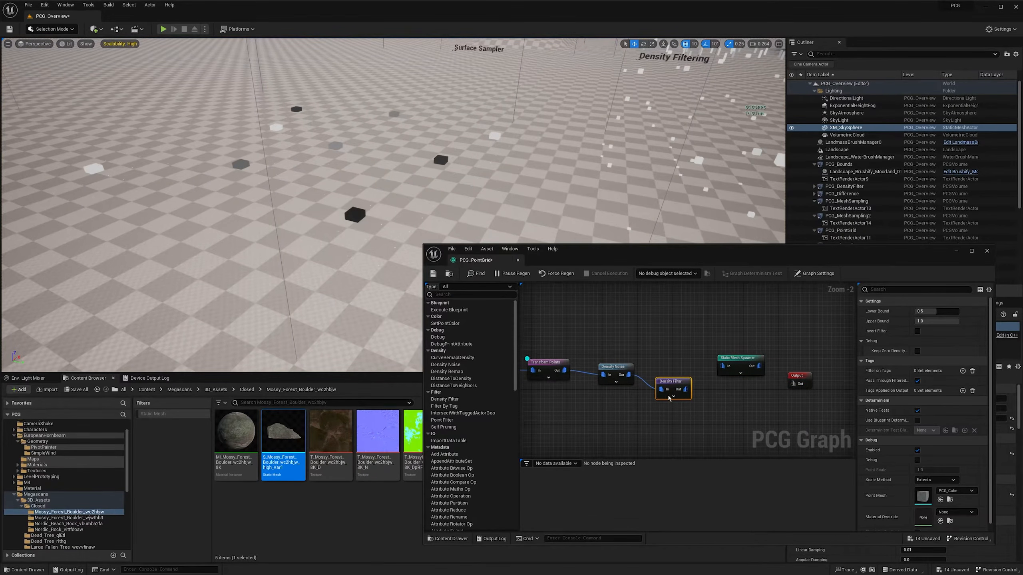
pyautogui.moveTo(687, 390); pyautogui.dragTo(669, 362)
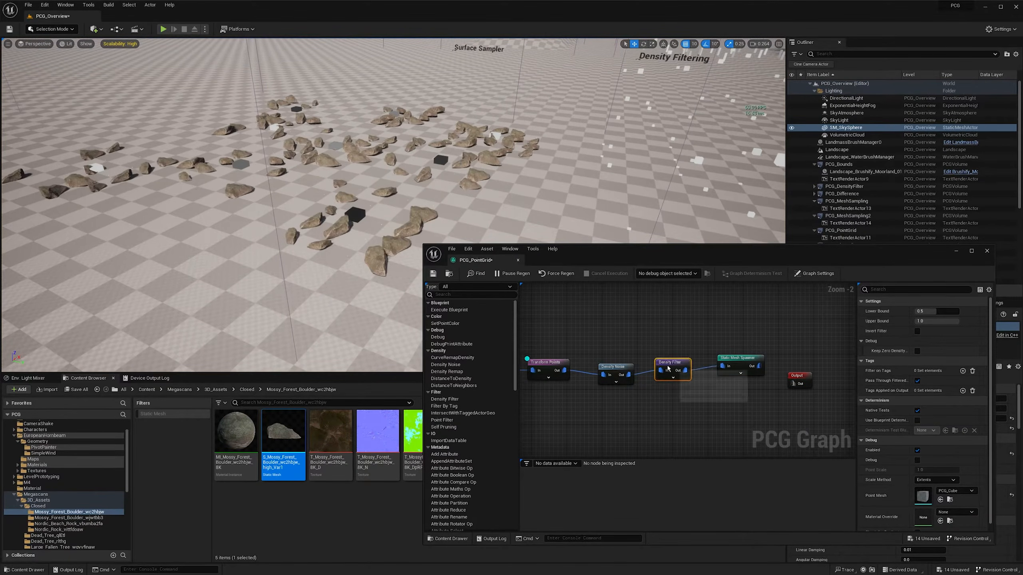
# - Straighten the connections so Density Noise and Density Filter line up with Transform Points
pyautogui.moveTo(602, 348); pyautogui.dragTo(672, 362)
pyautogui.press('q')
pyautogui.click(678, 382)
# - Raise the Density Filter's Lower Bound to 0.748 to thin out the boulders
pyautogui.moveTo(387, 204)
pyautogui.mouseDown(button='right')
pyautogui.moveTo(383, 178)
pyautogui.moveTo(390, 190)
pyautogui.mouseUp(button='right')
pyautogui.moveTo(676, 344); pyautogui.dragTo(674, 374)
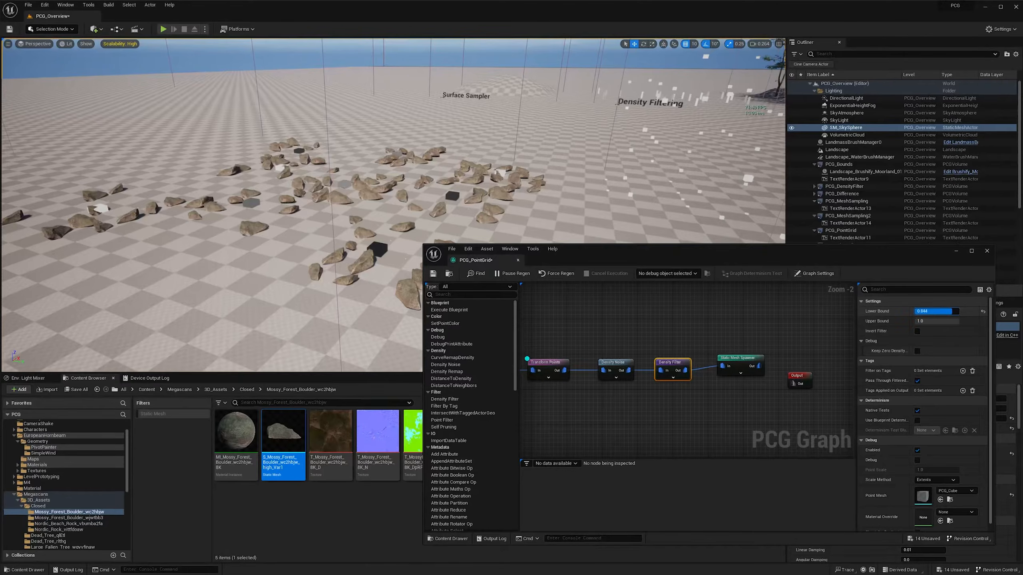
pyautogui.moveTo(935, 309); pyautogui.dragTo(948, 311)
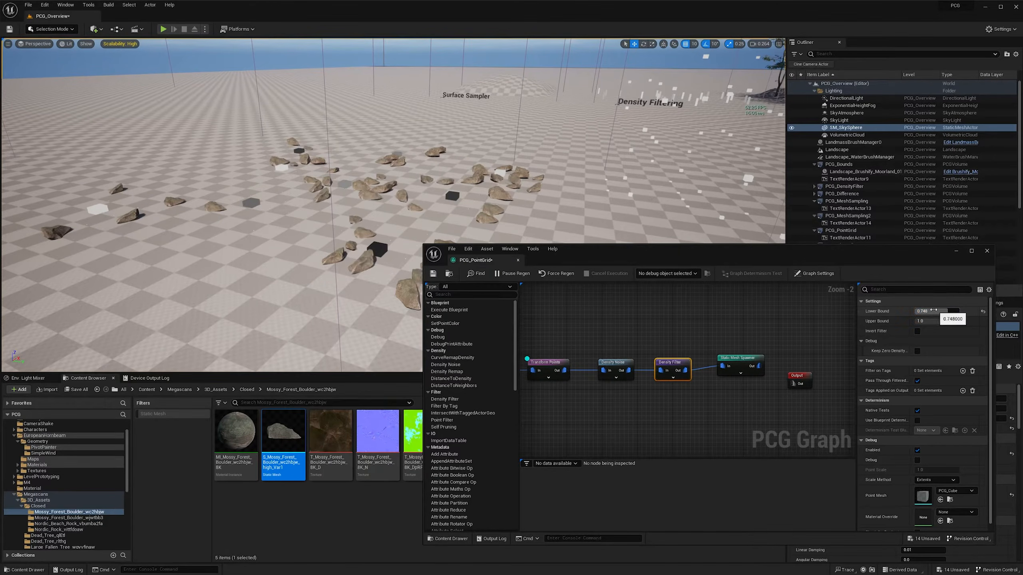
pyautogui.moveTo(572, 193)
pyautogui.mouseDown(button='right')
pyautogui.moveTo(544, 198)
pyautogui.moveTo(553, 189)
pyautogui.mouseUp(button='right')
# - Shift the Output node aside and add a second Static Mesh Spawner fed directly by the Surface Sampler
pyautogui.moveTo(666, 370); pyautogui.dragTo(658, 333, button='right')
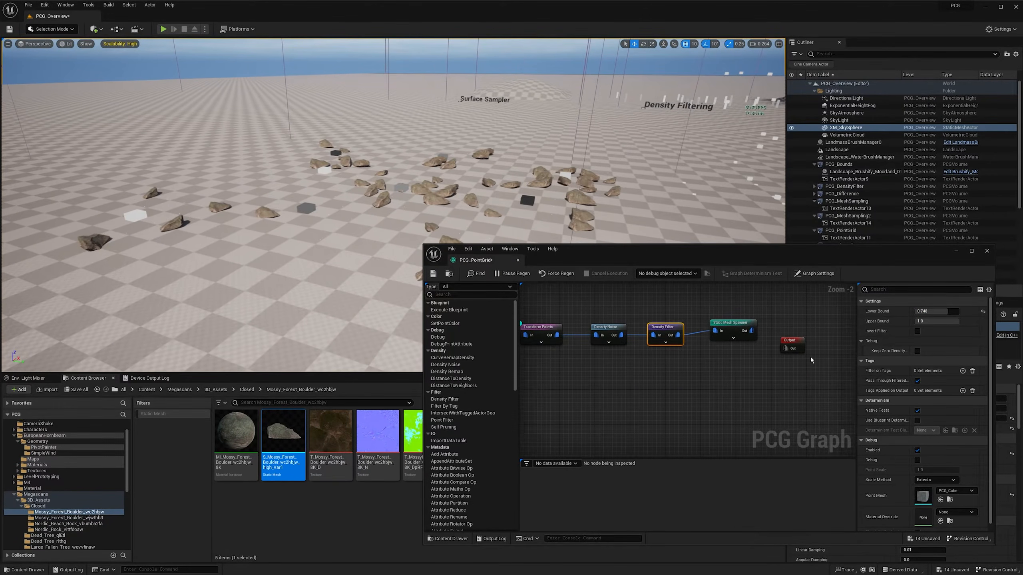
pyautogui.moveTo(789, 340); pyautogui.dragTo(817, 338)
pyautogui.moveTo(612, 380); pyautogui.dragTo(667, 367, button='right')
pyautogui.scroll(-4, 668, 367)
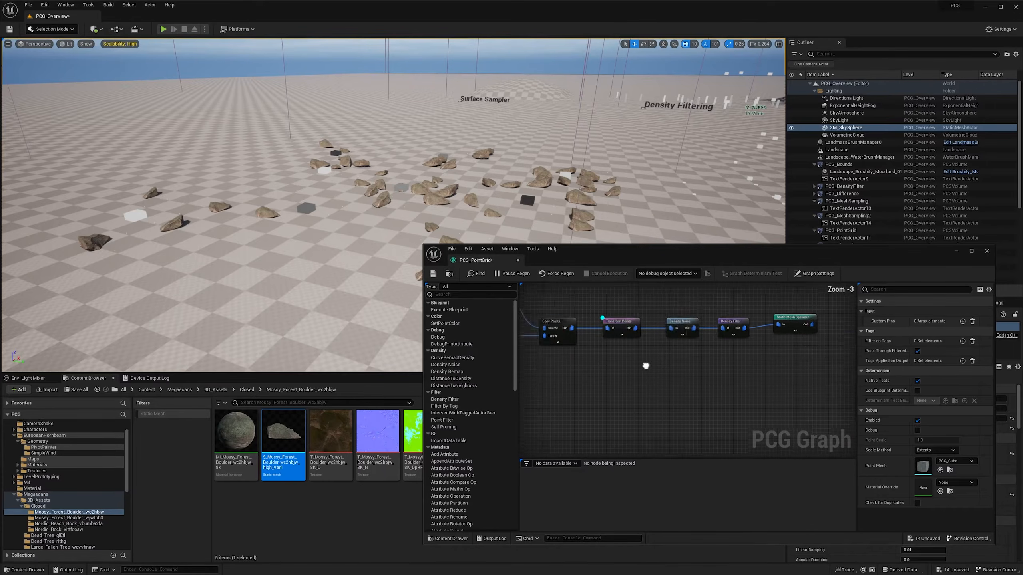
pyautogui.scroll(2, 601, 351)
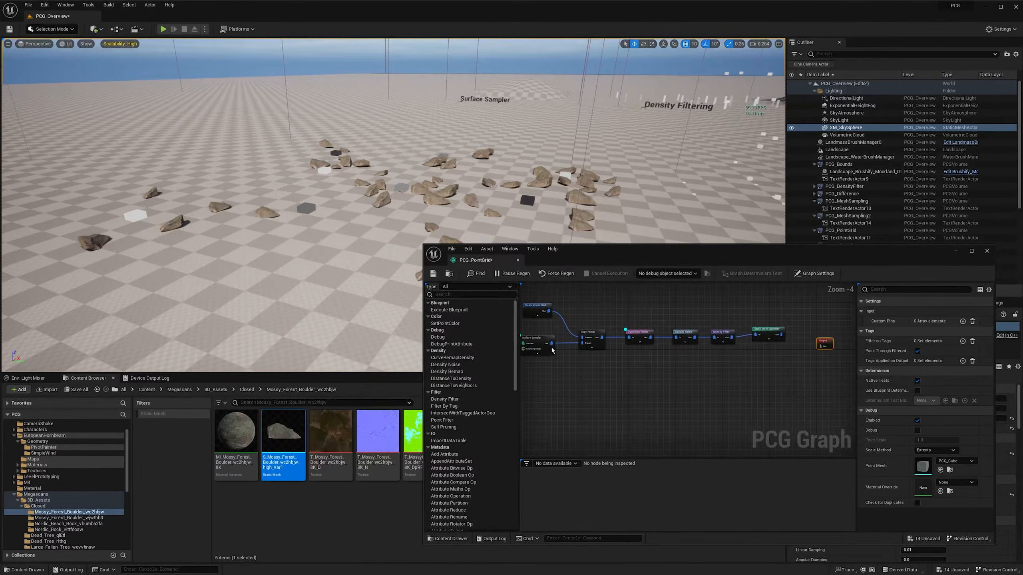
pyautogui.moveTo(561, 357); pyautogui.dragTo(581, 373)
pyautogui.write('stat')
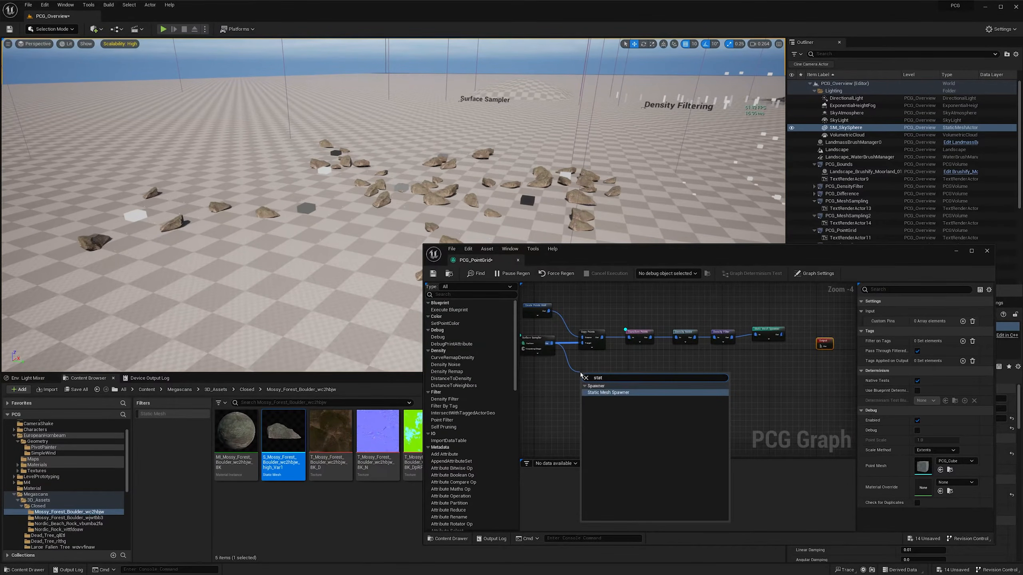
pyautogui.press('Return')
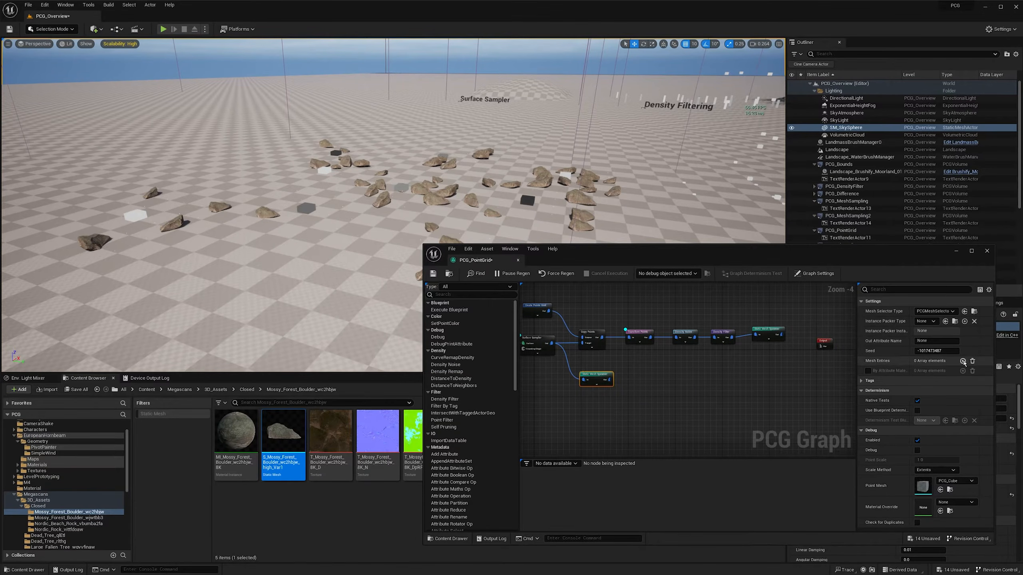
# - Give the second Static Mesh Spawner a mesh entry using the Forest_10_PP hornbeam from the PivotPainter folder
pyautogui.click(963, 361)
pyautogui.click(868, 371)
pyautogui.click(871, 381)
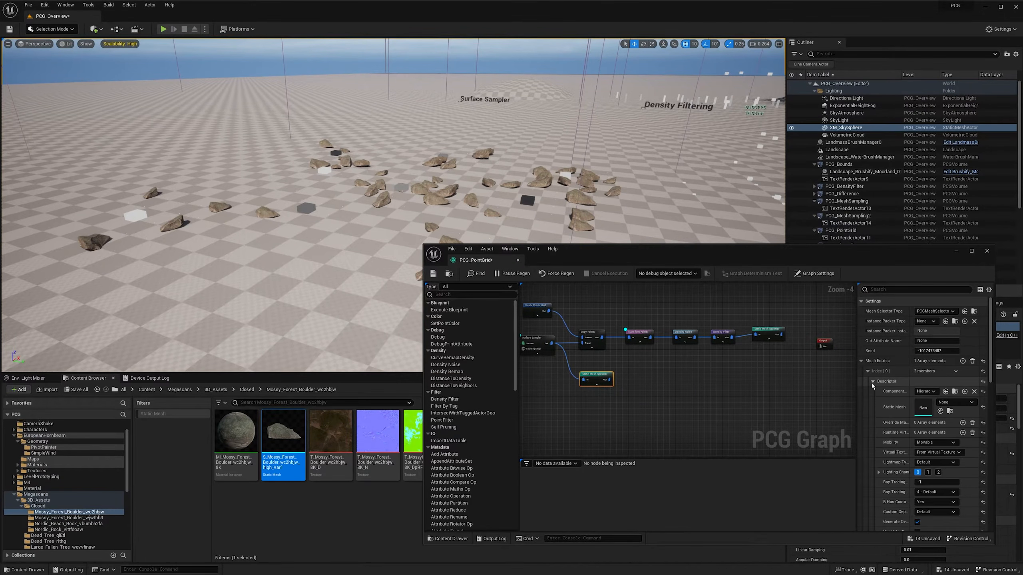
pyautogui.scroll(1, 60, 466)
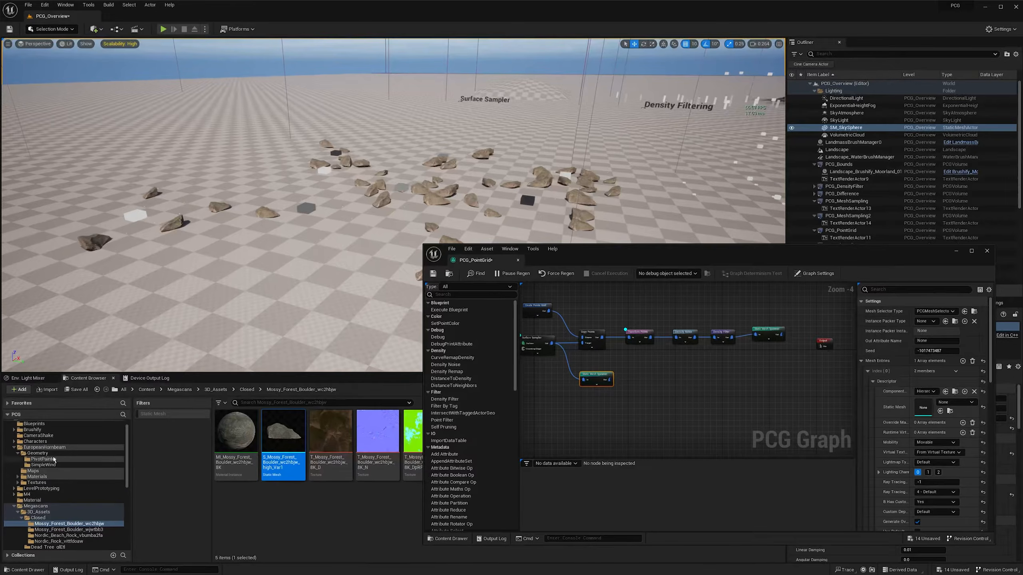
pyautogui.click(49, 461)
pyautogui.moveTo(340, 510); pyautogui.dragTo(935, 400)
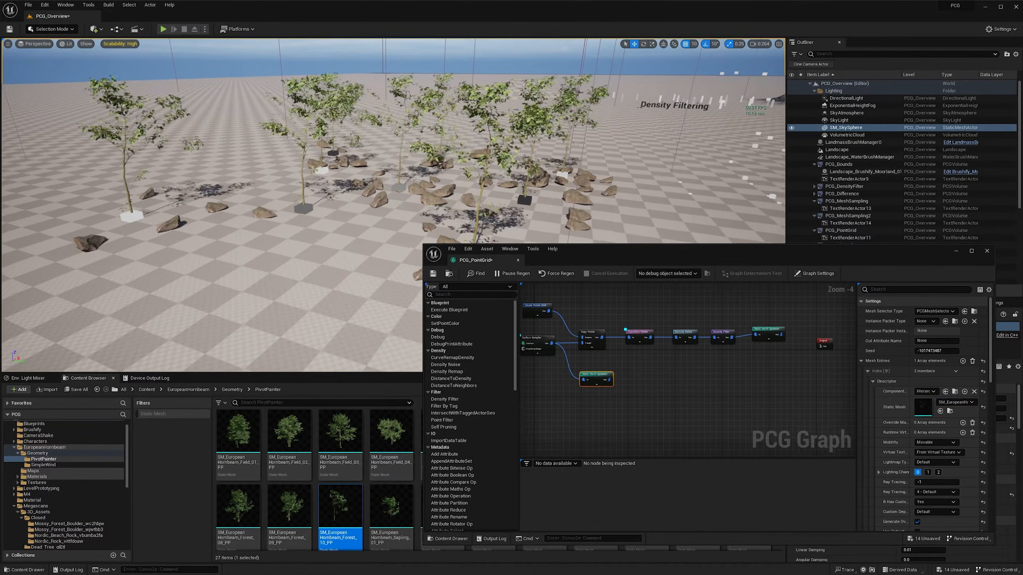
pyautogui.scroll(3, 523, 188)
pyautogui.moveTo(523, 187); pyautogui.dragTo(538, 188, button='right')
# - Replace the second Static Mesh Spawner's mesh with the European hornbeam Field_02_PP tree
pyautogui.moveTo(542, 373); pyautogui.dragTo(582, 380, button='right')
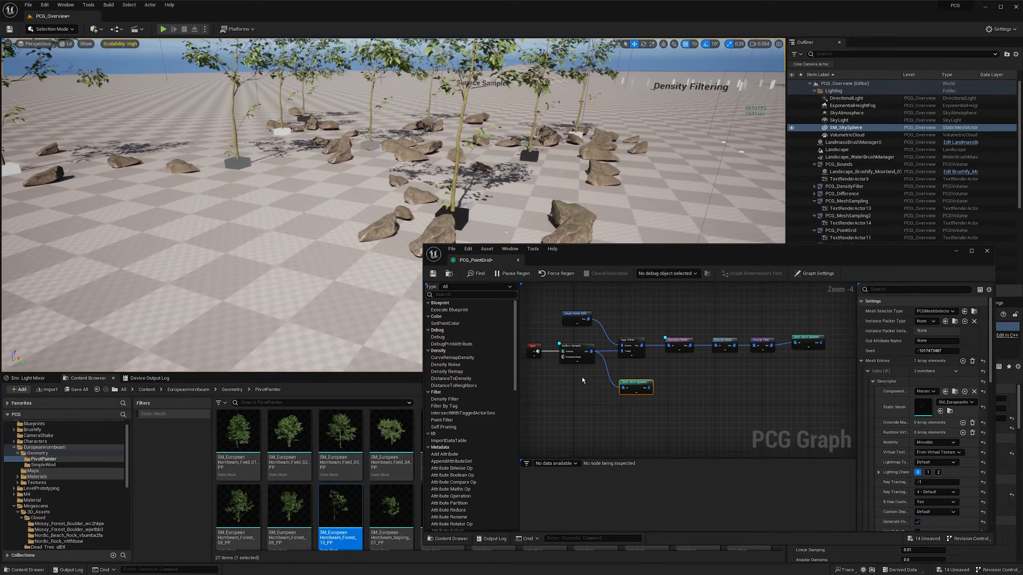
pyautogui.click(570, 352)
pyautogui.moveTo(433, 174); pyautogui.dragTo(417, 171, button='right')
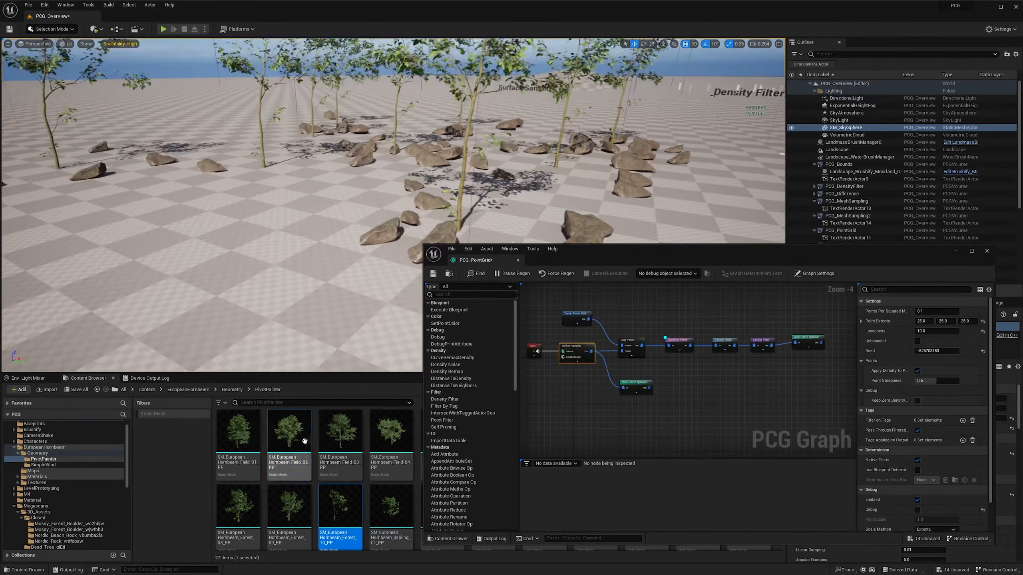
pyautogui.moveTo(303, 440); pyautogui.dragTo(647, 415)
pyautogui.click(636, 388)
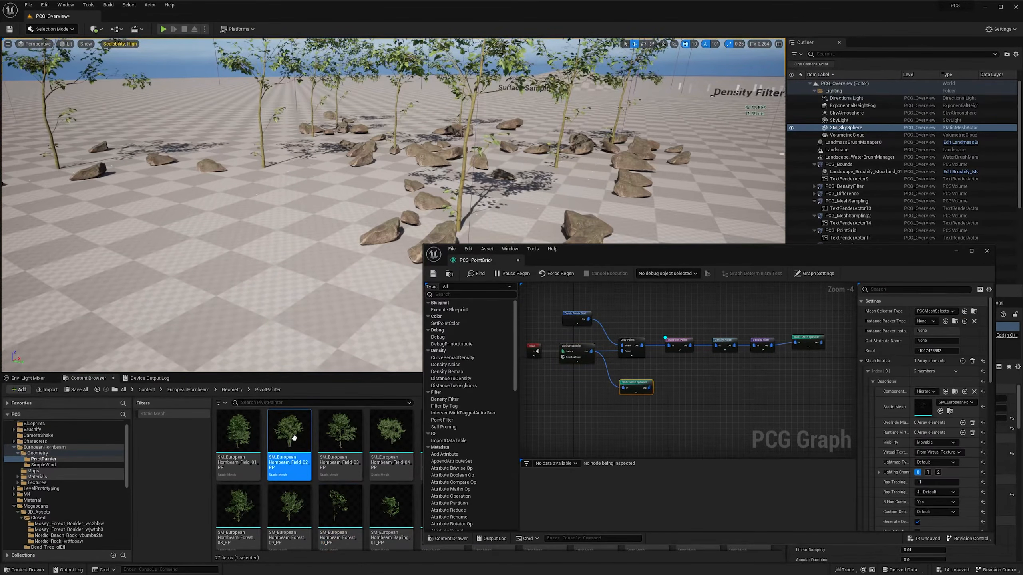
pyautogui.moveTo(292, 439); pyautogui.dragTo(923, 408)
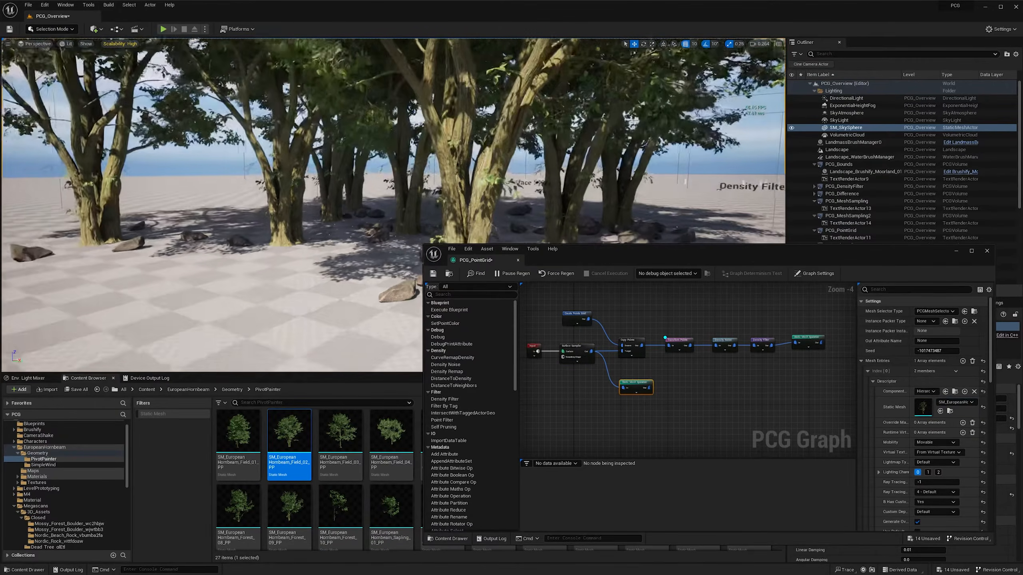
pyautogui.moveTo(393, 161)
pyautogui.mouseDown(button='right')
pyautogui.moveTo(503, 160)
pyautogui.moveTo(391, 176)
pyautogui.mouseUp(button='right')
pyautogui.scroll(-1, 445, 162)
pyautogui.scroll(1, 471, 164)
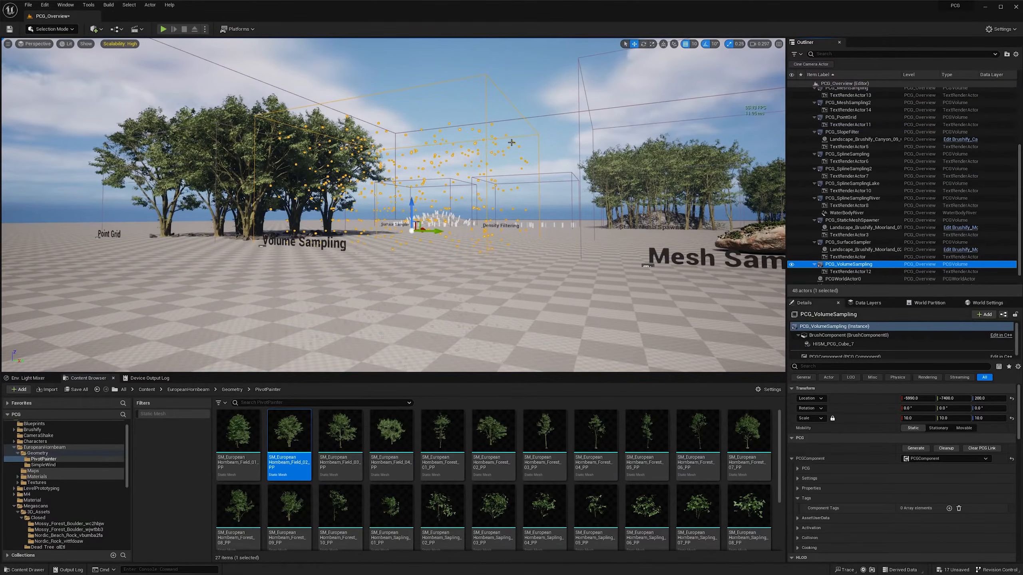
# - Open the PCG_VolumeSampling graph from the Volume Sampling volume's PCG component
pyautogui.moveTo(518, 129); pyautogui.dragTo(484, 129, button='right')
pyautogui.scroll(-2, 517, 129)
pyautogui.scroll(-1, 829, 356)
pyautogui.doubleClick(830, 356)
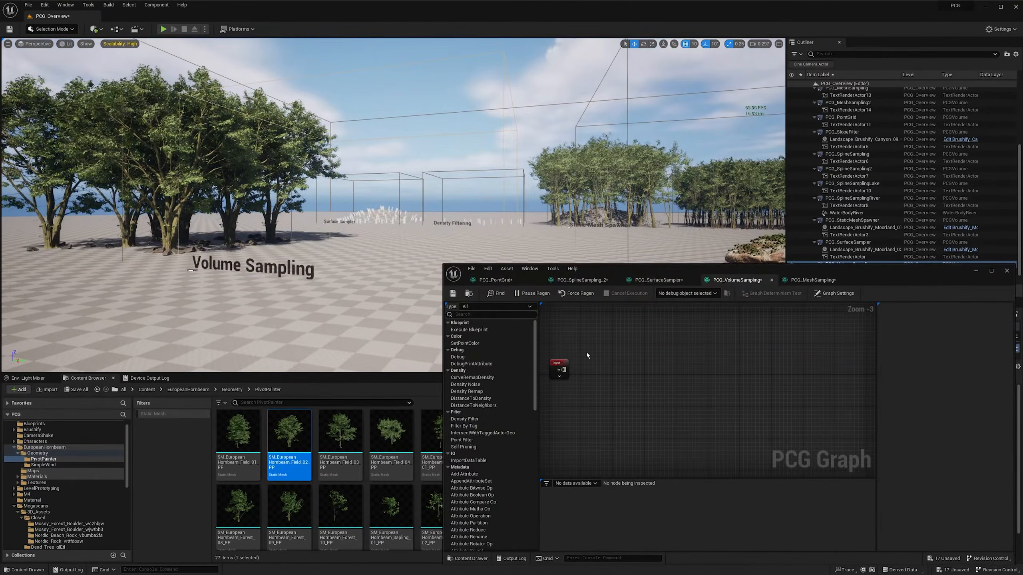
# - Add a Volume Sampler node connected to the Input node of the PCG_VolumeSampling graph
pyautogui.moveTo(564, 370); pyautogui.dragTo(587, 372)
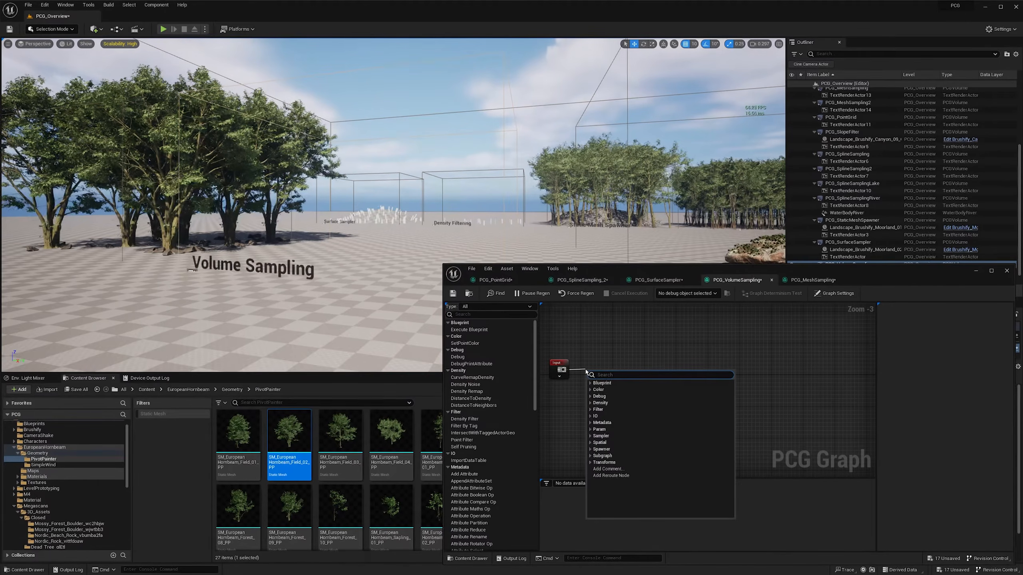
pyautogui.write('volume')
pyautogui.press('Return')
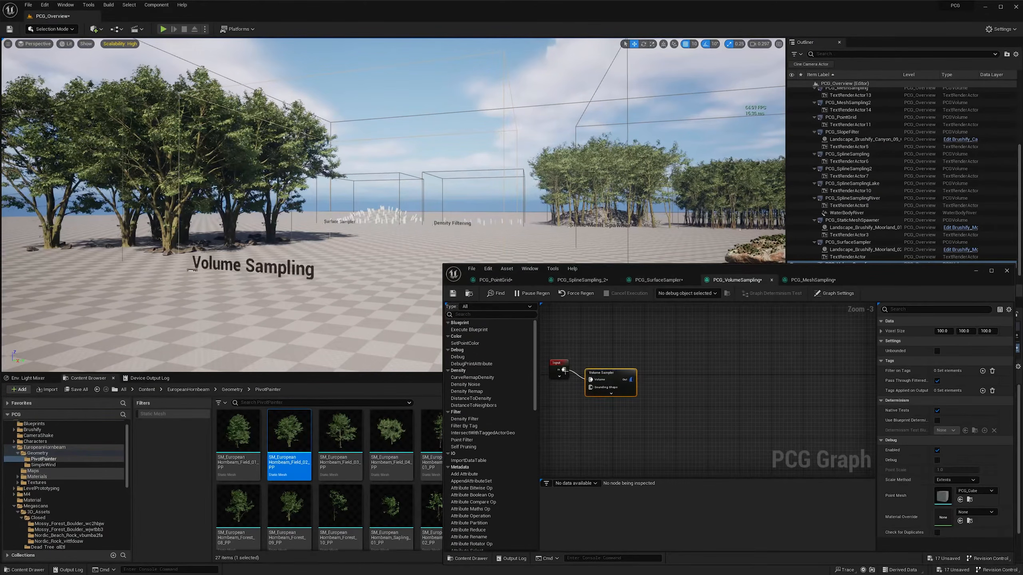
# - Align the Volume Sampler node with the Input node, enable its debug display and examine the sampled volume in the level
pyautogui.moveTo(609, 374); pyautogui.dragTo(616, 364)
pyautogui.press('d')
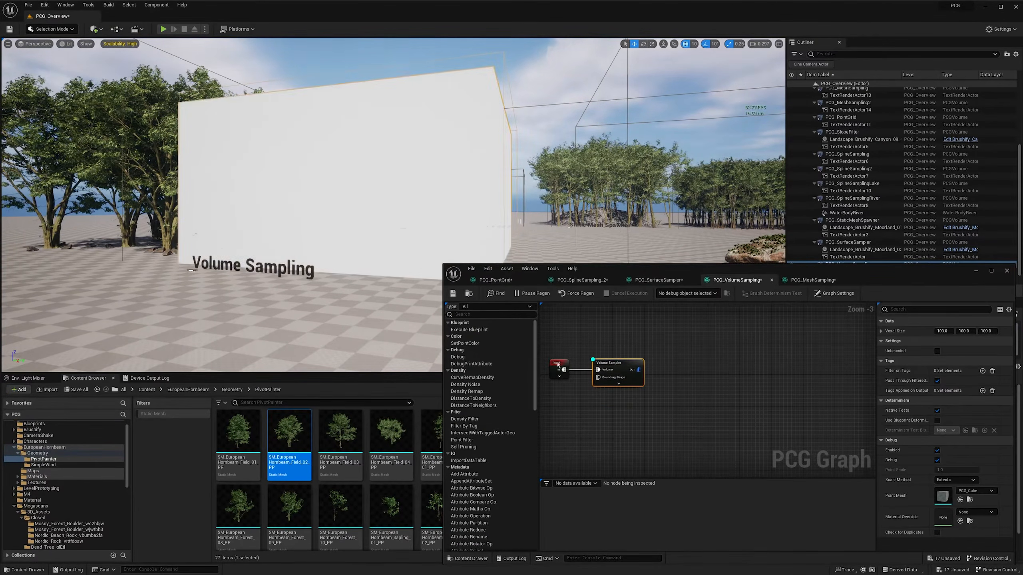
pyautogui.moveTo(322, 181)
pyautogui.mouseDown(button='right')
pyautogui.moveTo(305, 183)
pyautogui.moveTo(359, 177)
pyautogui.moveTo(295, 178)
pyautogui.moveTo(327, 174)
pyautogui.mouseUp(button='right')
pyautogui.press('w')
pyautogui.press('a')
pyautogui.scroll(1, 309, 182)
pyautogui.press('s')
pyautogui.press('d')
pyautogui.scroll(2, 320, 182)
pyautogui.moveTo(418, 183); pyautogui.dragTo(416, 183, button='right')
pyautogui.press('s')
pyautogui.scroll(1, 418, 180)
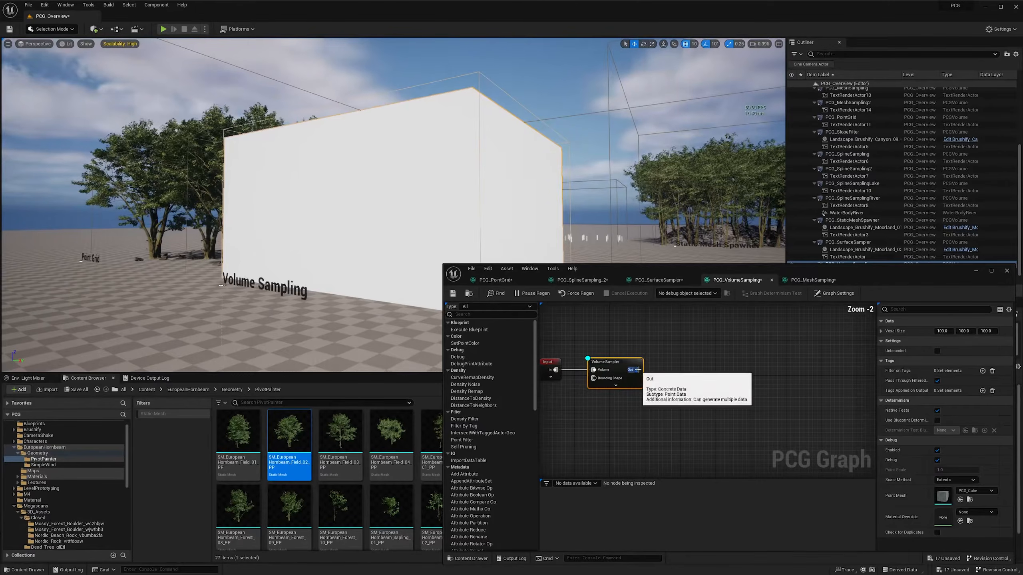
# - Add a Density Noise node after the Volume Sampler and switch the debug display to it
pyautogui.moveTo(638, 369); pyautogui.dragTo(679, 372)
pyautogui.write('density')
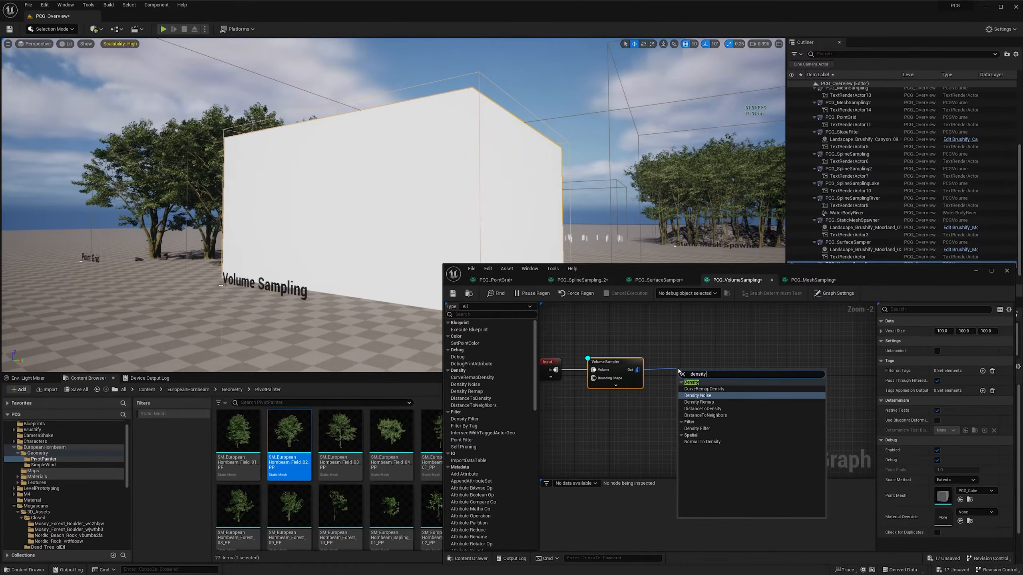
pyautogui.press('Return')
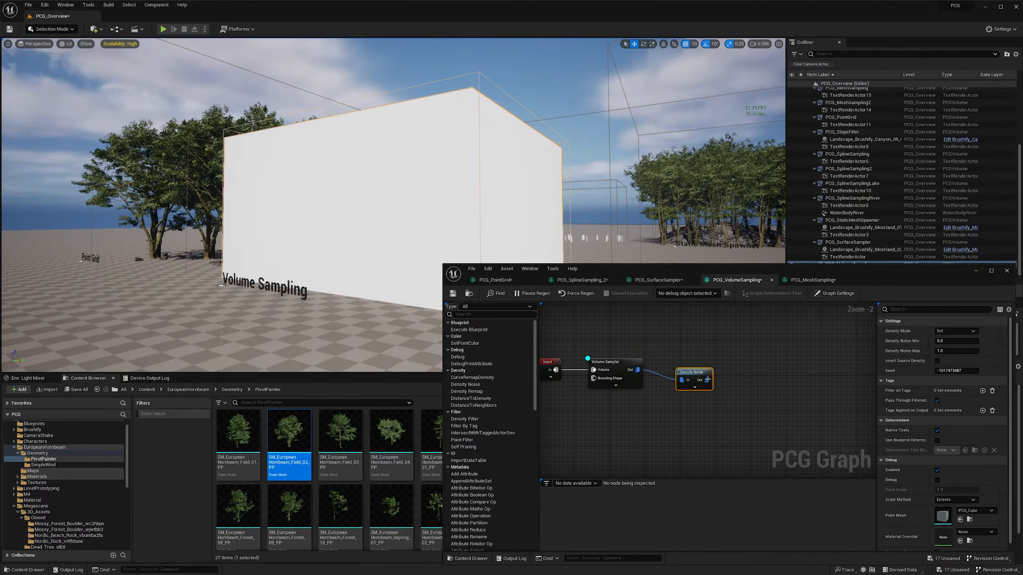
pyautogui.hotkey('alt', 'd')
pyautogui.moveTo(700, 371); pyautogui.dragTo(703, 362)
pyautogui.moveTo(407, 249)
pyautogui.mouseDown(button='right')
pyautogui.moveTo(431, 257)
pyautogui.moveTo(438, 243)
pyautogui.moveTo(406, 255)
pyautogui.mouseUp(button='right')
pyautogui.press('w')
pyautogui.scroll(-1, 437, 242)
pyautogui.press('d')
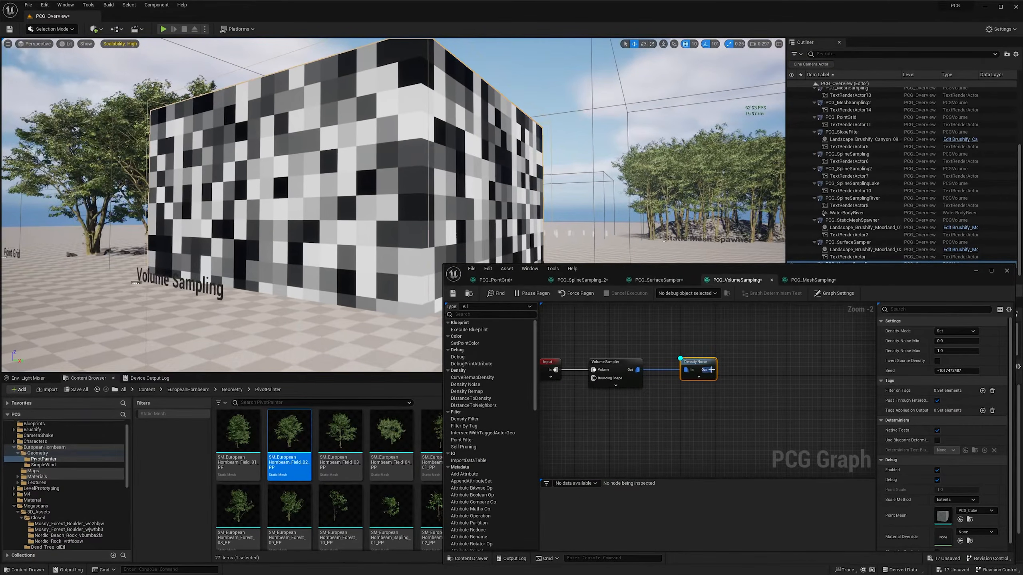
# - Add a Density Filter node after Density Noise, switch the debug display to it and raise its Lower Bound
pyautogui.moveTo(710, 369); pyautogui.dragTo(741, 370)
pyautogui.write('densit')
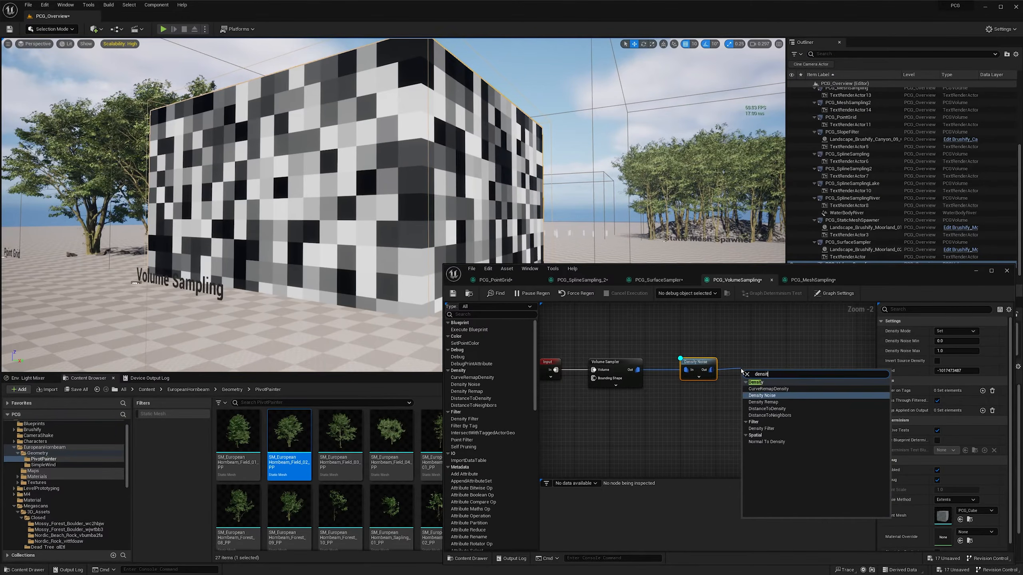
pyautogui.write('y fi')
pyautogui.press('Return')
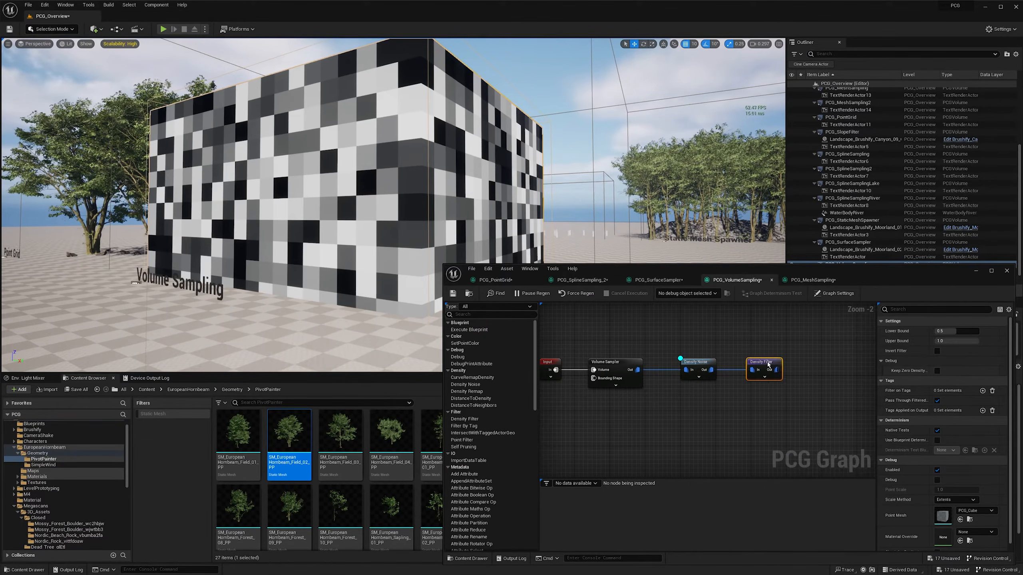
pyautogui.press('d')
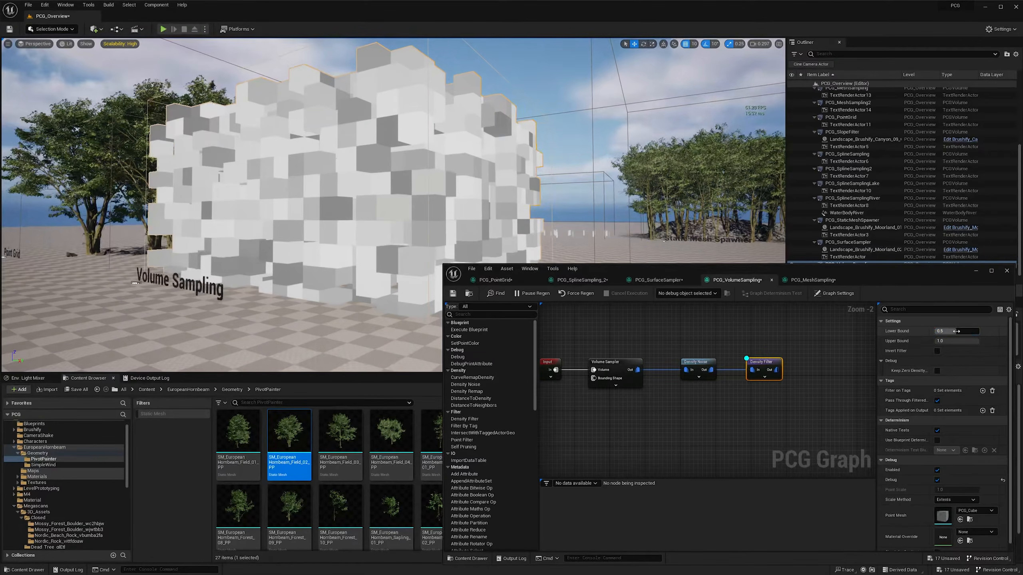
pyautogui.moveTo(971, 331); pyautogui.dragTo(971, 331)
# - Examine the filtered volume and the finished mesh sampling example, the boulder overgrown with leafy plants
pyautogui.press('w')
pyautogui.moveTo(564, 194); pyautogui.dragTo(523, 190, button='right')
pyautogui.press('w')
pyautogui.scroll(-1, 570, 193)
pyautogui.scroll(1, 558, 188)
pyautogui.press('w')
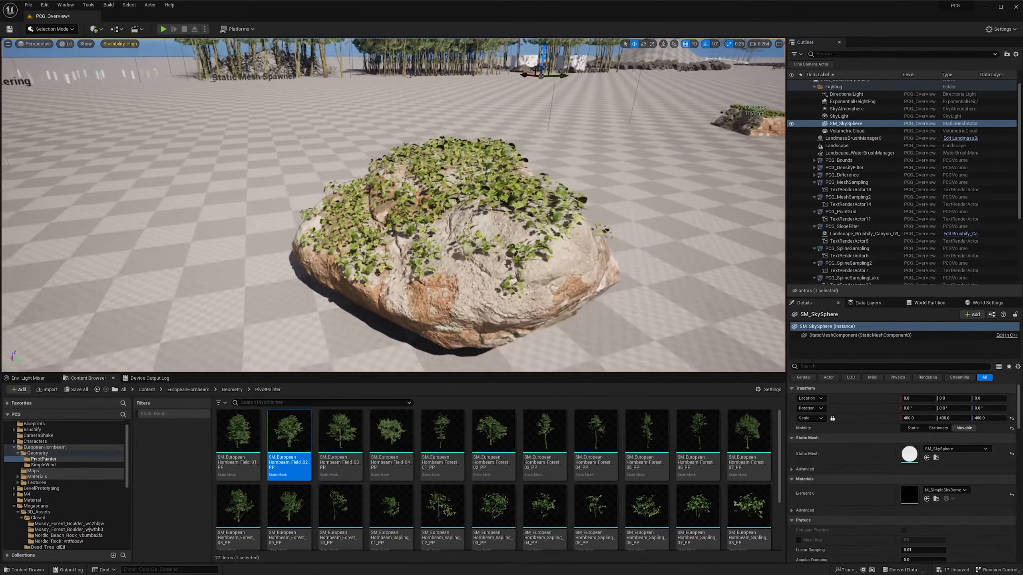
pyautogui.moveTo(393, 205); pyautogui.dragTo(1, 196, button='right')
pyautogui.scroll(-1, 56, 223)
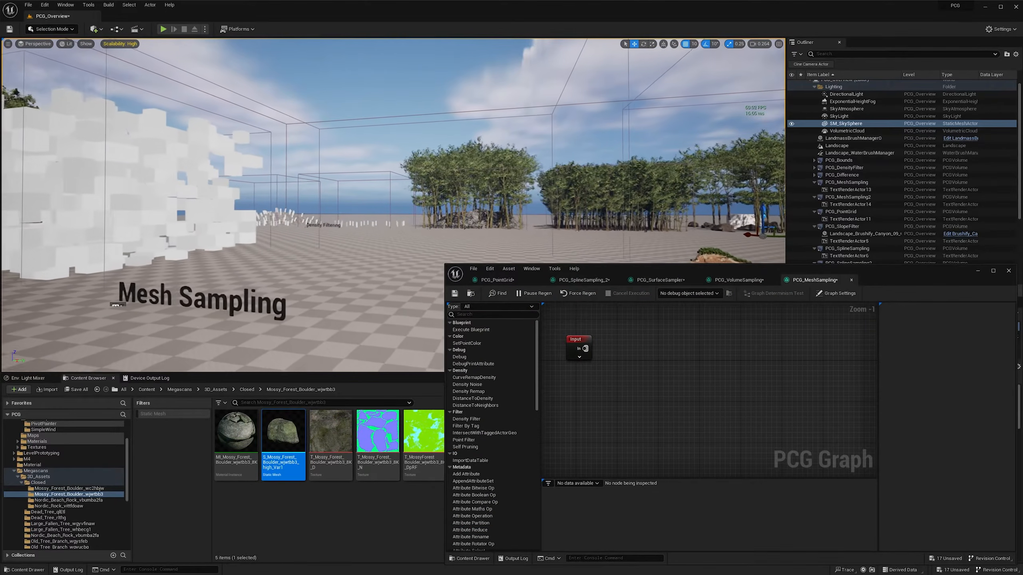
# - Add a Create Points node to the PCG_MeshSampling graph
pyautogui.rightClick(610, 371)
pyautogui.write('create po')
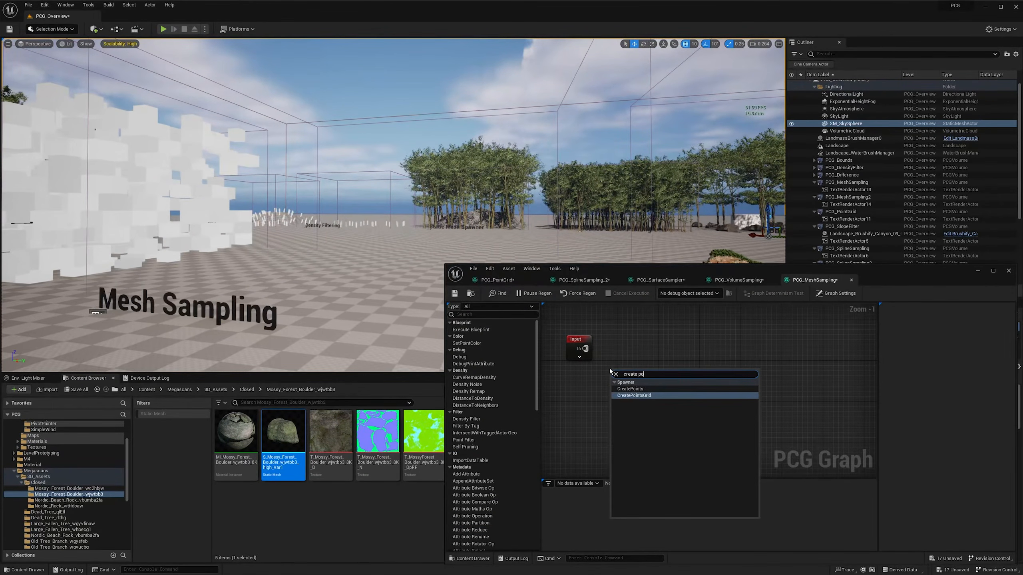
pyautogui.click(630, 389)
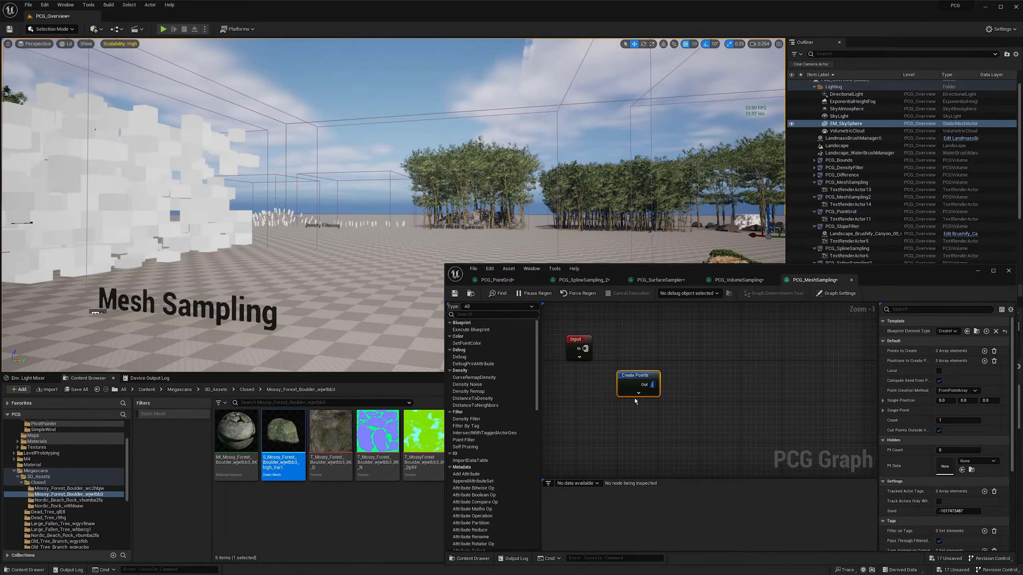
# - Add one element to the Create Points node's Points to Create array and enable the node's debug display
pyautogui.moveTo(383, 260); pyautogui.dragTo(356, 278, button='right')
pyautogui.press('d')
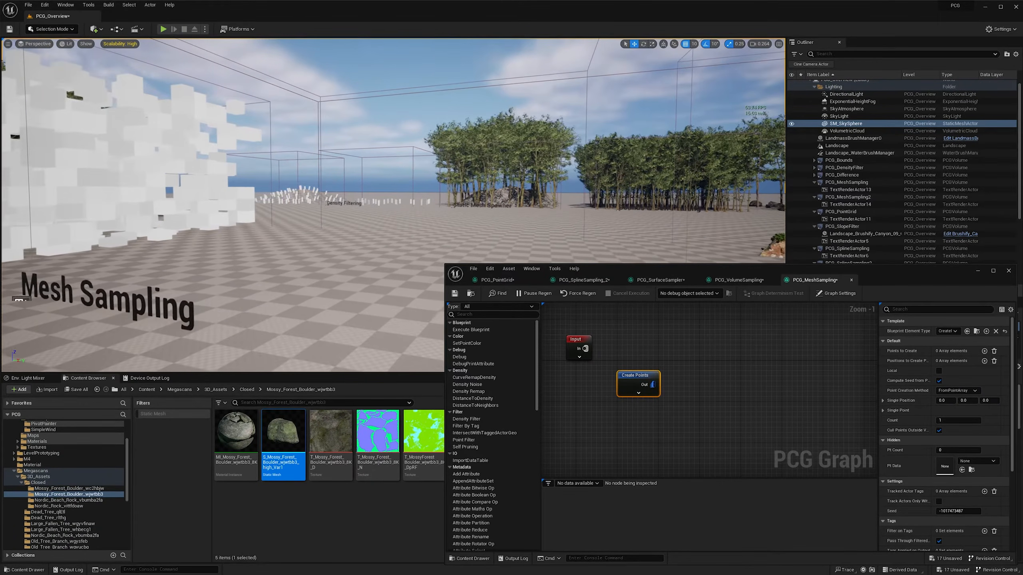
pyautogui.click(984, 351)
pyautogui.click(890, 362)
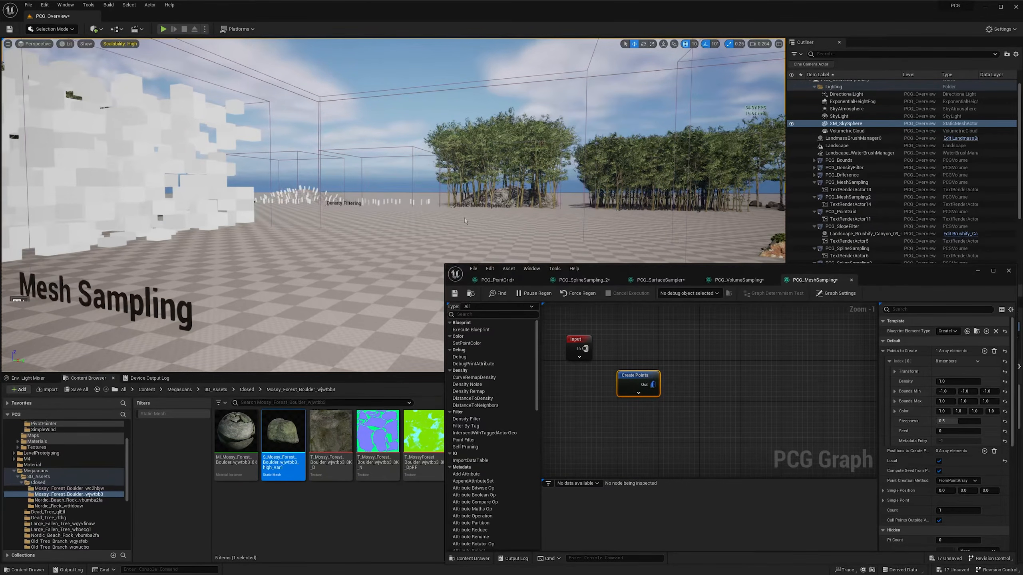
pyautogui.scroll(3, 465, 221)
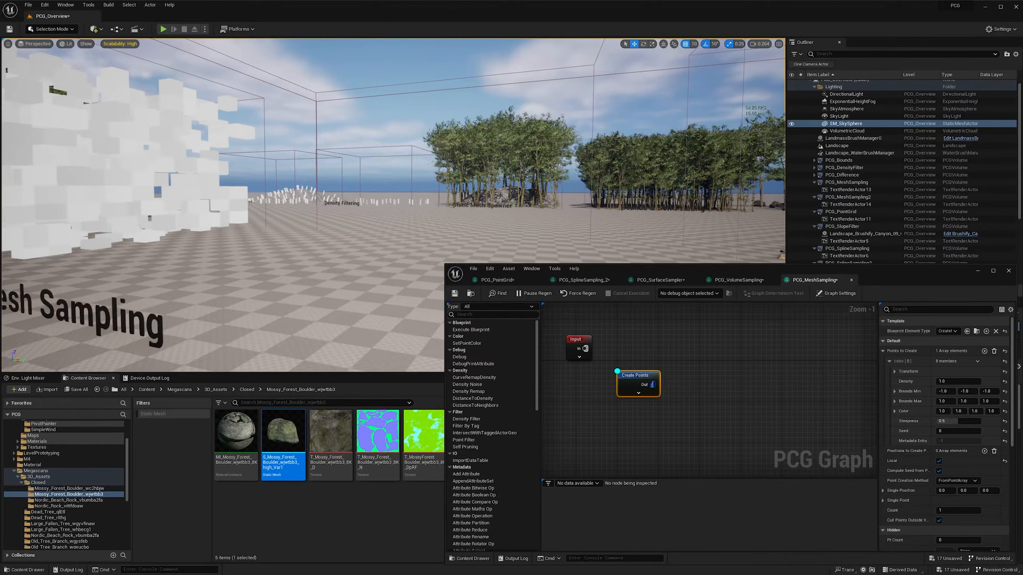
pyautogui.press('w')
pyautogui.moveTo(393, 205); pyautogui.dragTo(377, 220, button='right')
pyautogui.scroll(1, 390, 215)
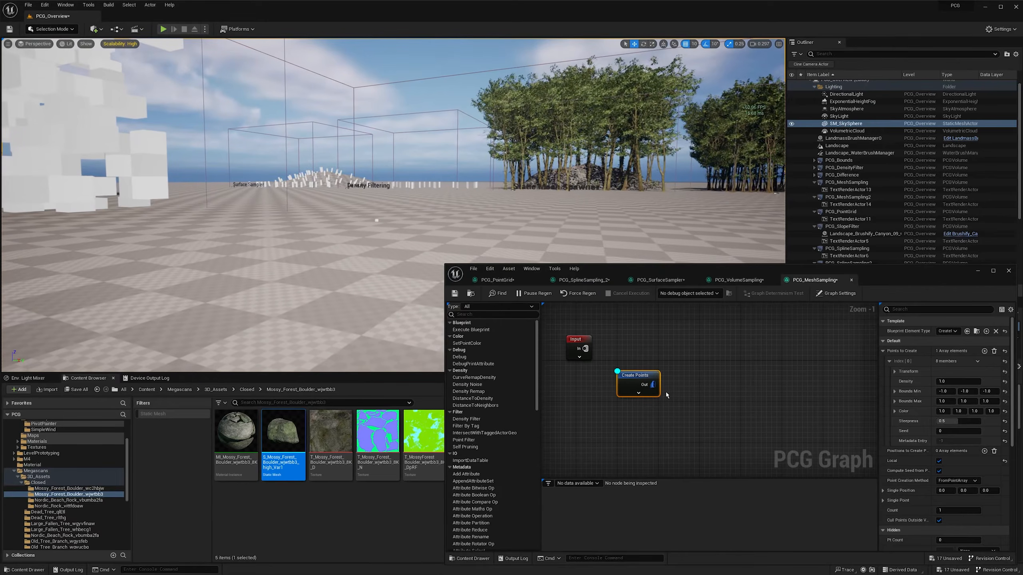
# - Add a Static Mesh Spawner after Create Points with one mesh entry using the Mossy_Forest_Boulder_wjwtbb3 static mesh
pyautogui.moveTo(653, 385); pyautogui.dragTo(690, 389)
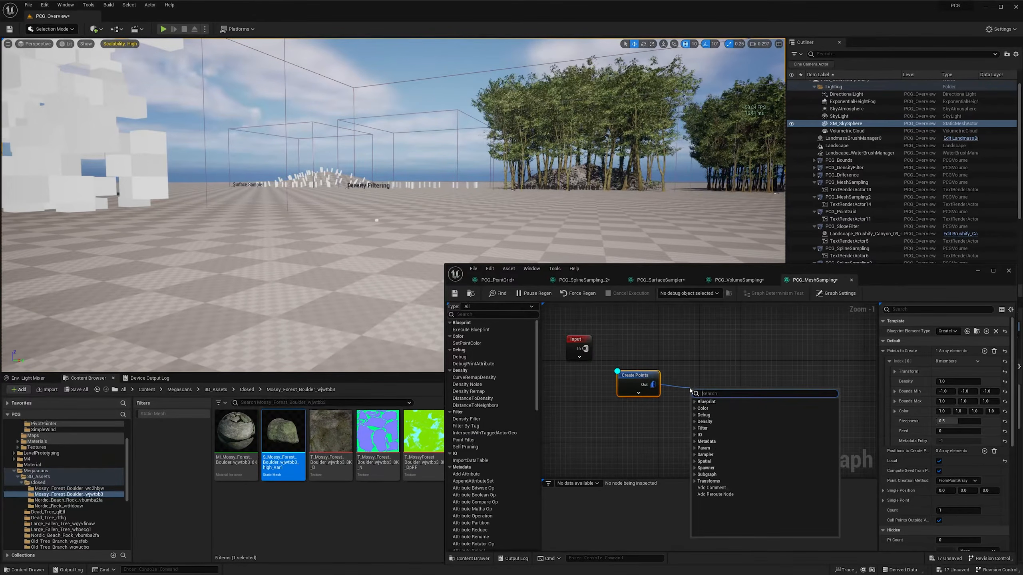
pyautogui.write('spawn stat')
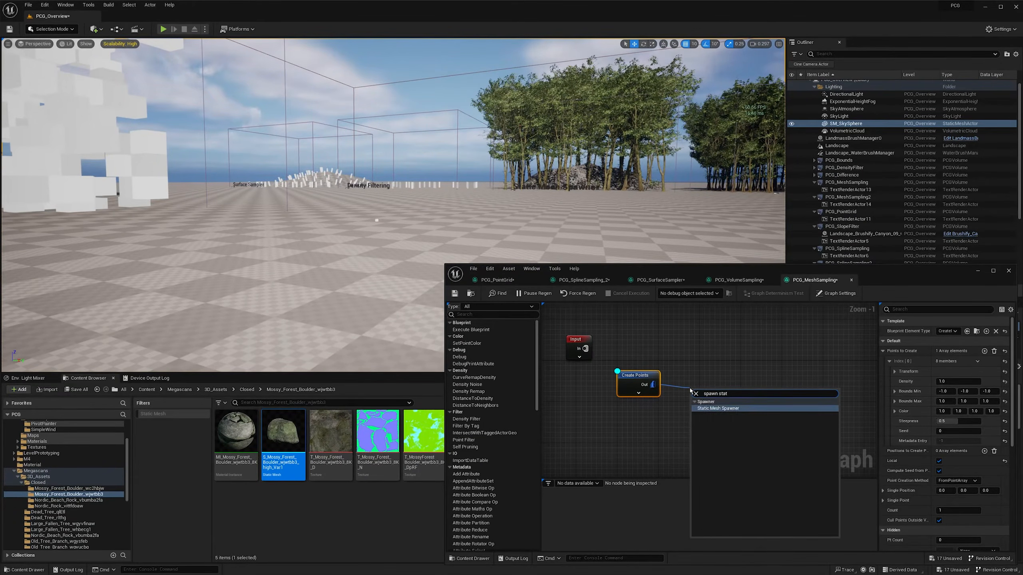
pyautogui.click(718, 409)
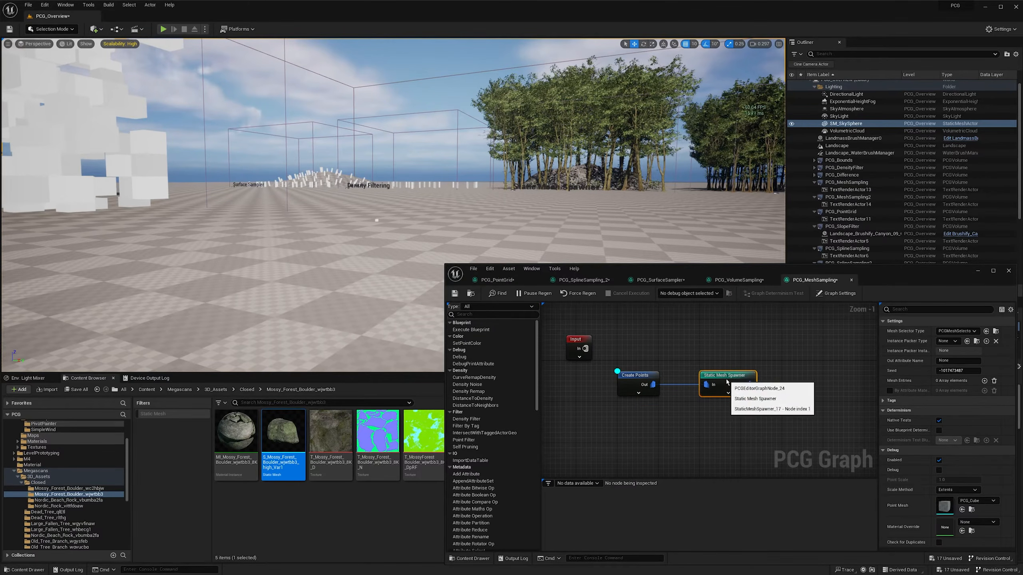
pyautogui.click(984, 380)
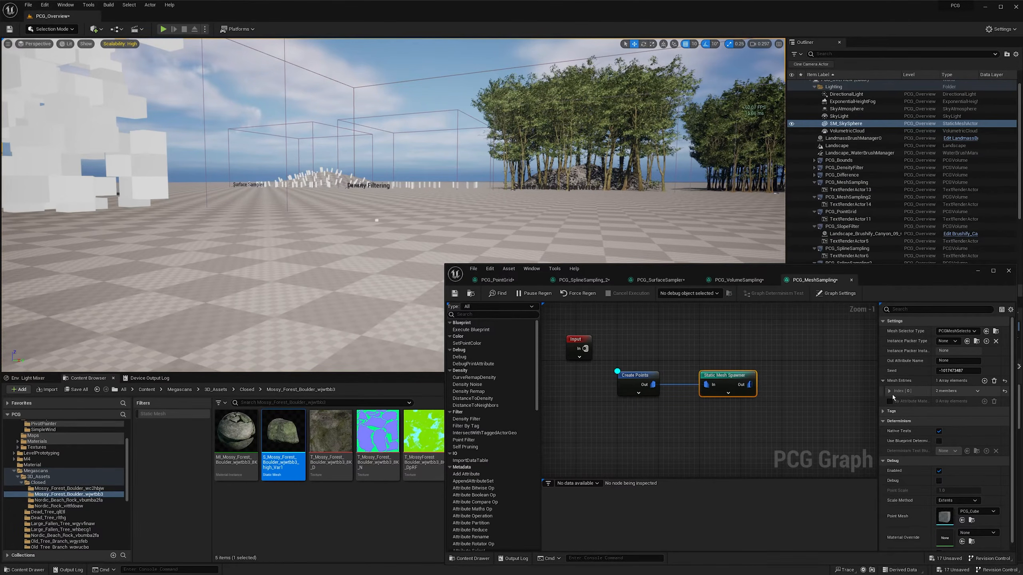
pyautogui.click(889, 390)
pyautogui.click(894, 401)
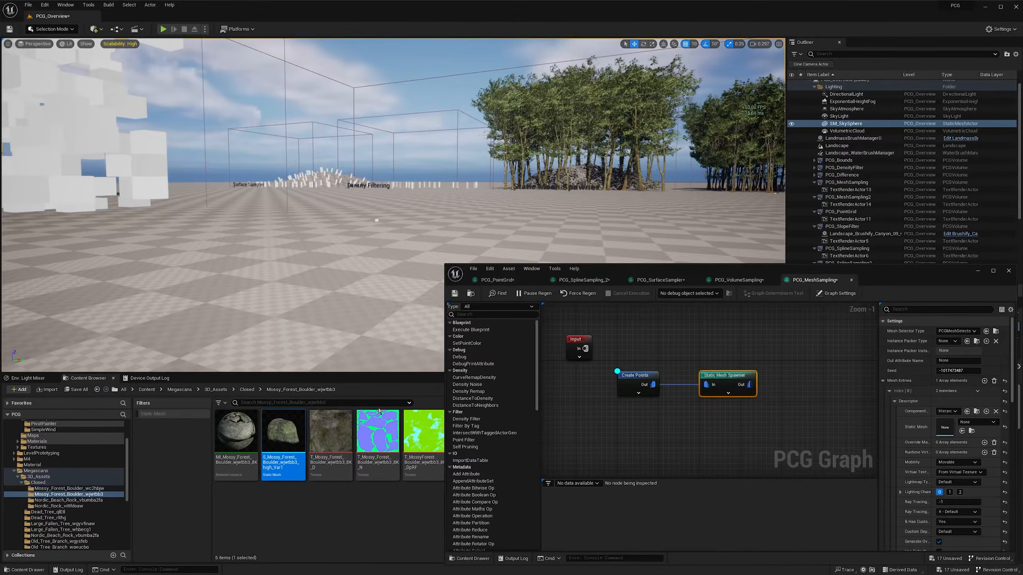
pyautogui.moveTo(283, 430); pyautogui.dragTo(944, 426)
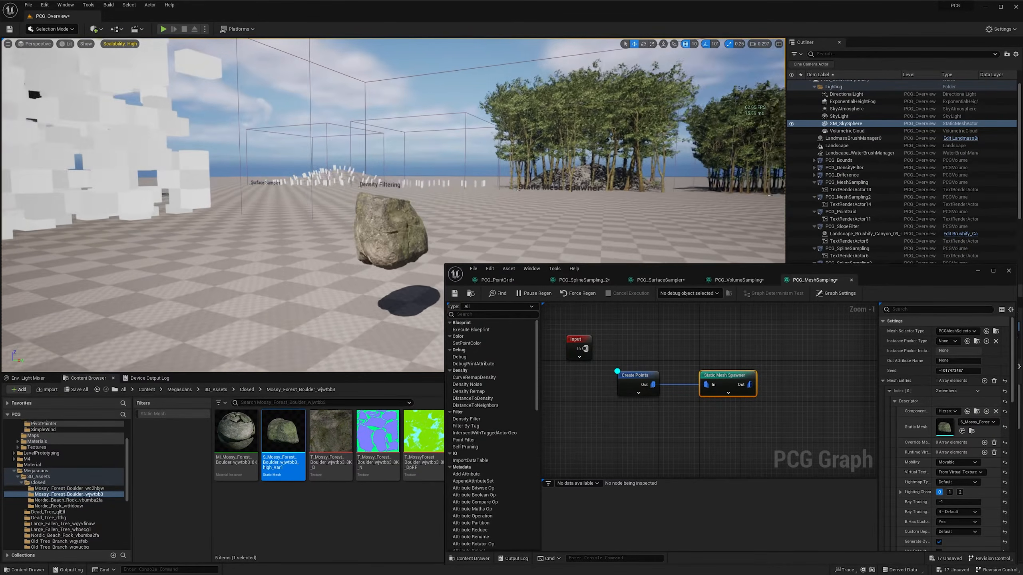
# - Insert a Transform Points node between Create Points and the Static Mesh Spawner
pyautogui.moveTo(743, 378); pyautogui.dragTo(784, 378)
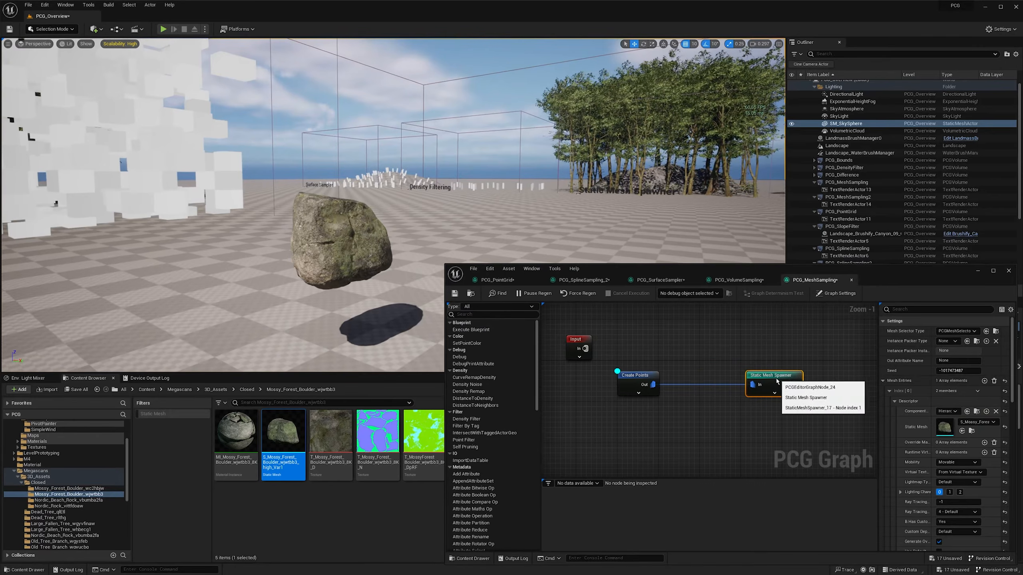
pyautogui.rightClick(692, 419)
pyautogui.write('transform')
pyautogui.press('Up')
pyautogui.press('Up')
pyautogui.press('Up')
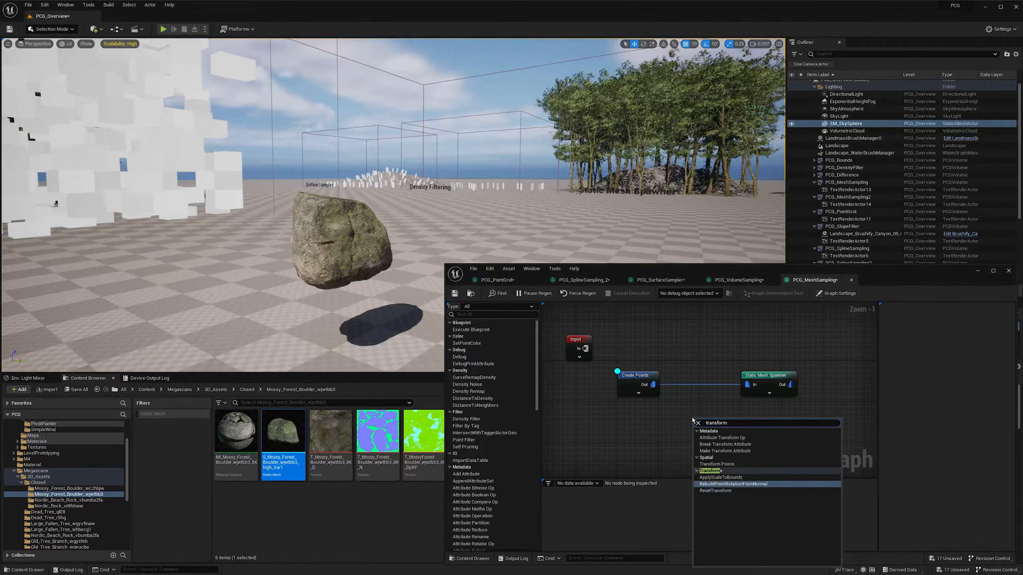
pyautogui.press('Return')
pyautogui.keyDown('ctrl'); pyautogui.moveTo(746, 384); pyautogui.dragTo(791, 375); pyautogui.keyUp('ctrl')
# - Set the Transform Points node's uniform Scale Min and Scale Max to 3
pyautogui.click(721, 375)
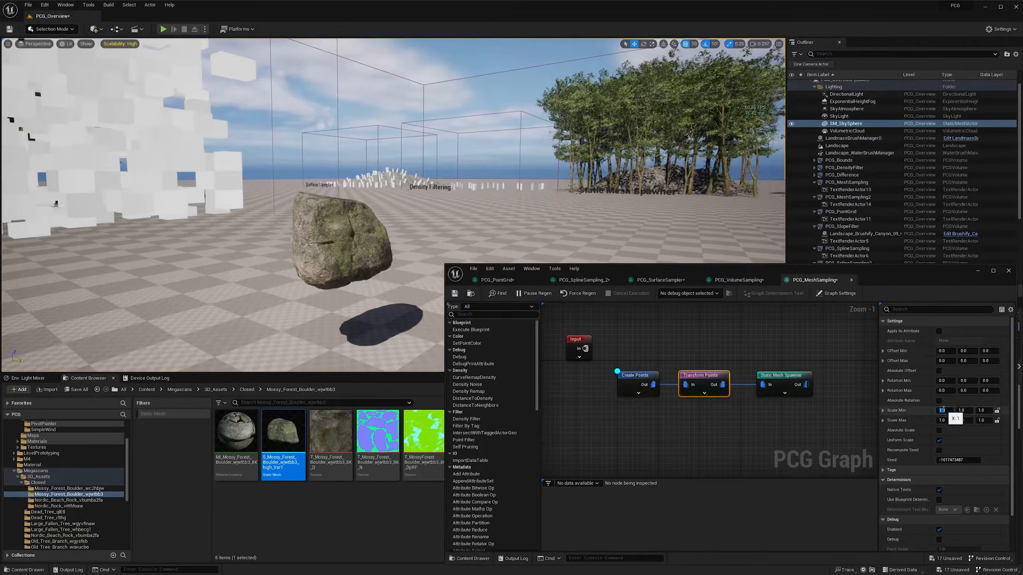
pyautogui.write('3')
pyautogui.press('Tab')
pyautogui.press('Tab')
pyautogui.write('3')
pyautogui.press('Return')
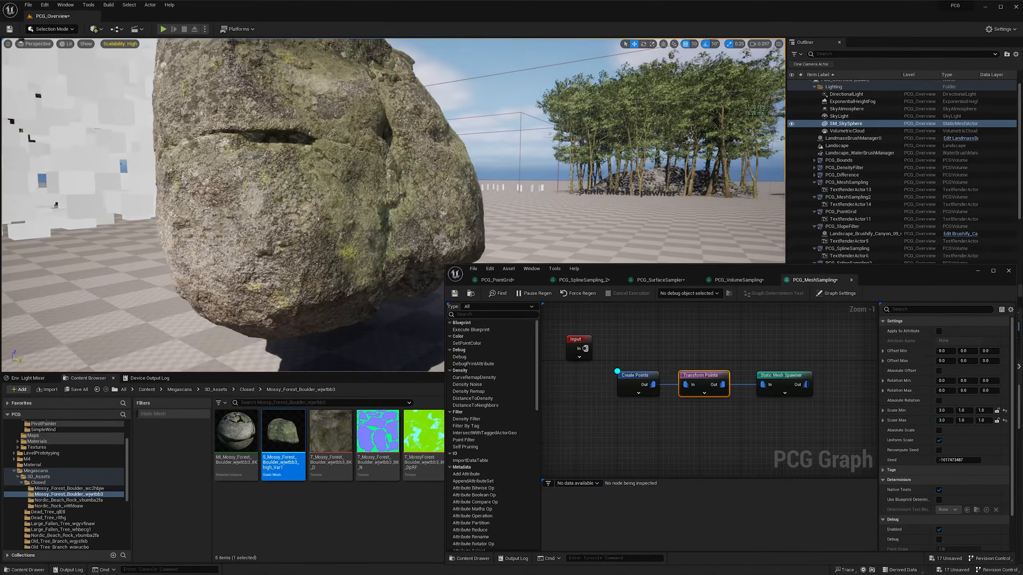
pyautogui.moveTo(402, 226); pyautogui.dragTo(352, 242, button='right')
# - Add a Mesh Sampler node above the spawner chain, using the Mossy_Forest_Boulder_wjwtbb3 static mesh, with debug display enabled
pyautogui.moveTo(765, 356); pyautogui.dragTo(695, 372, button='right')
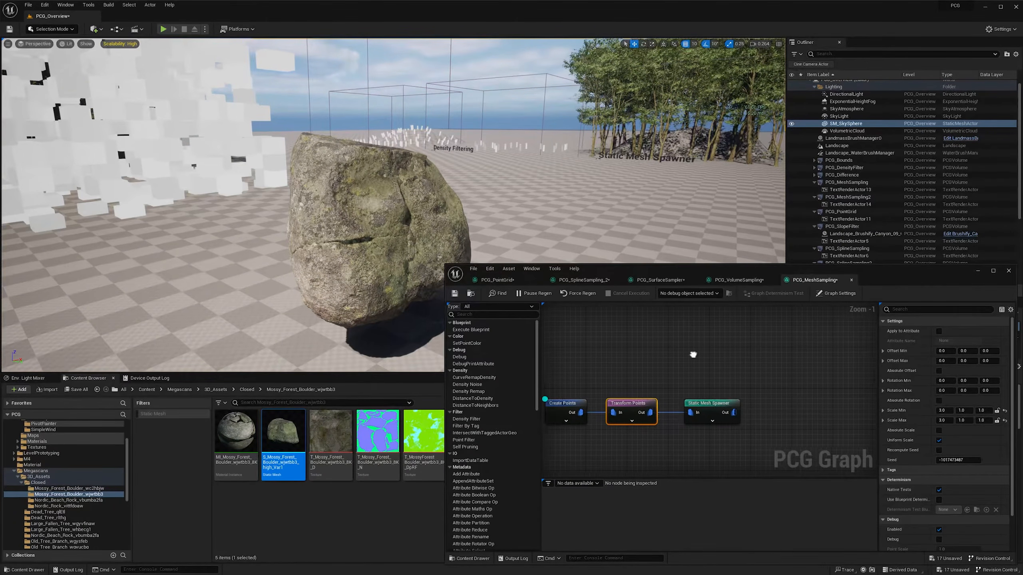
pyautogui.moveTo(693, 355); pyautogui.dragTo(705, 346, button='right')
pyautogui.rightClick(706, 345)
pyautogui.write('mesh sa')
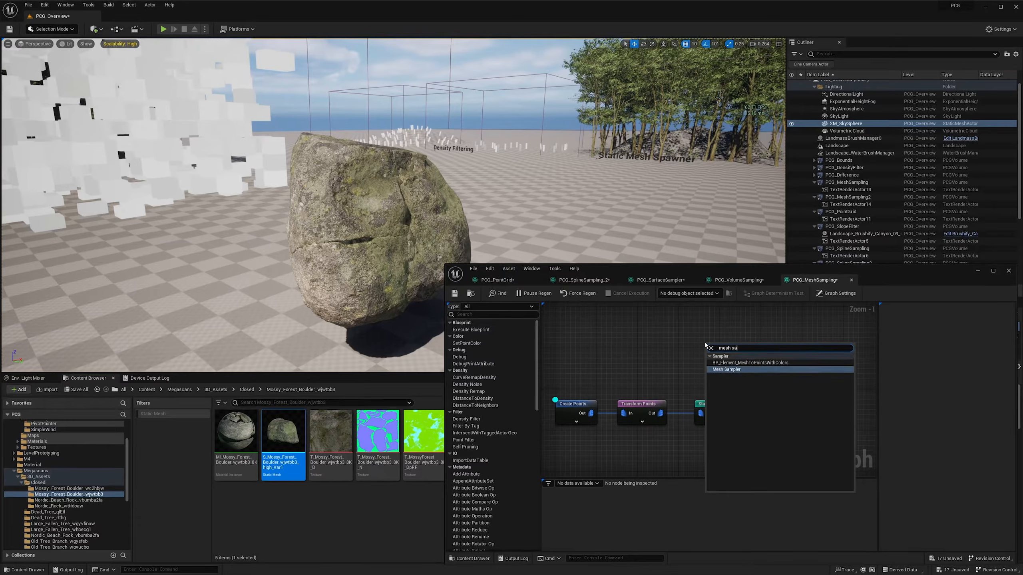
pyautogui.click(726, 369)
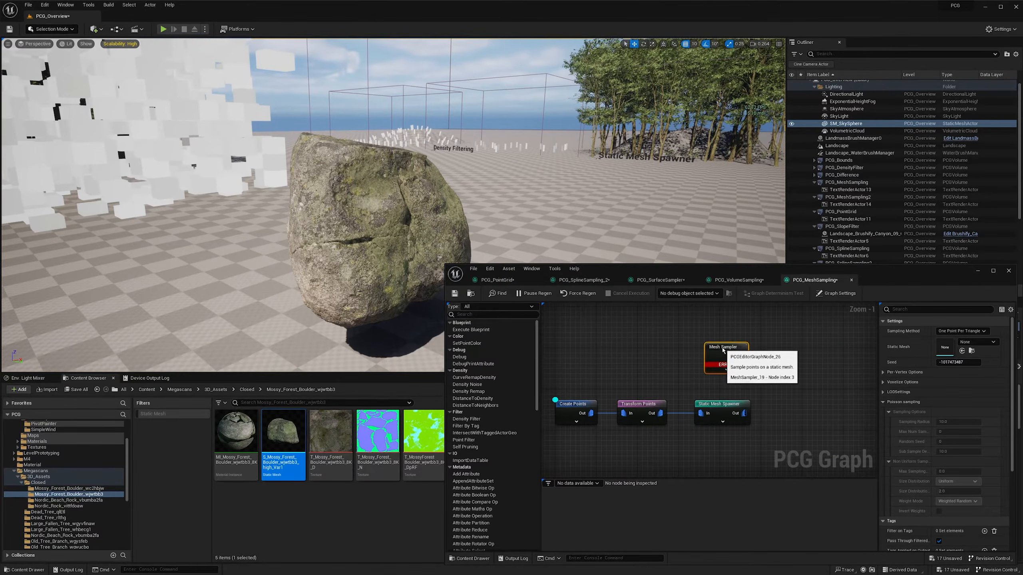
pyautogui.moveTo(722, 350); pyautogui.dragTo(712, 340)
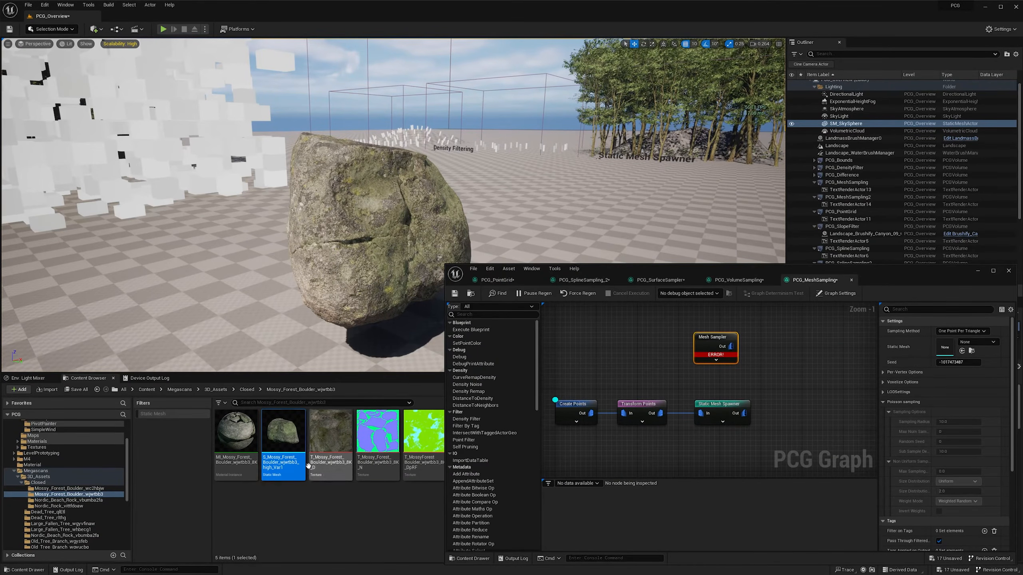
pyautogui.moveTo(308, 466); pyautogui.dragTo(946, 347)
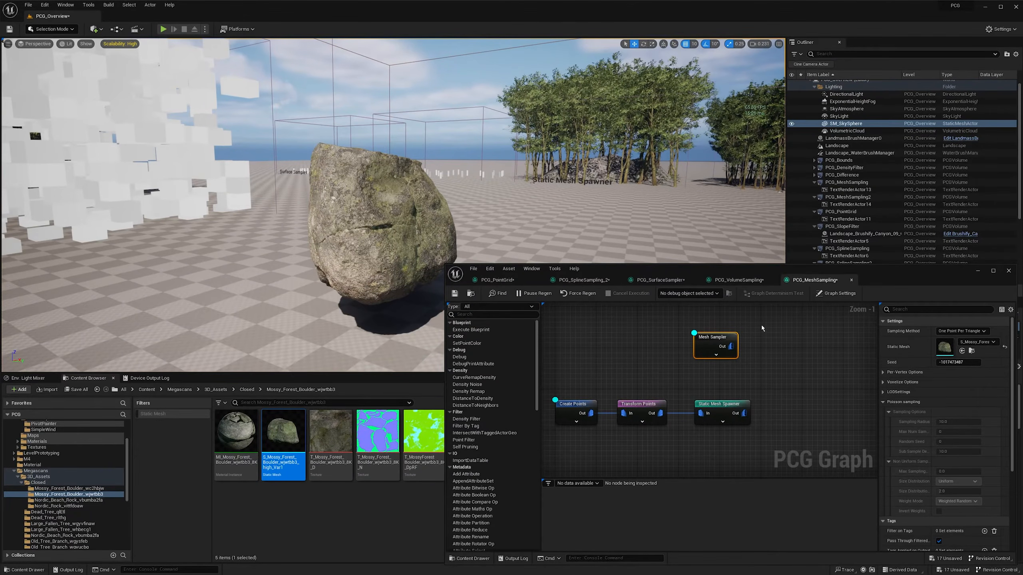
# - Add a Copy Points node beyond the Mesh Sampler and Static Mesh Spawner nodes
pyautogui.moveTo(764, 356); pyautogui.dragTo(753, 354, button='right')
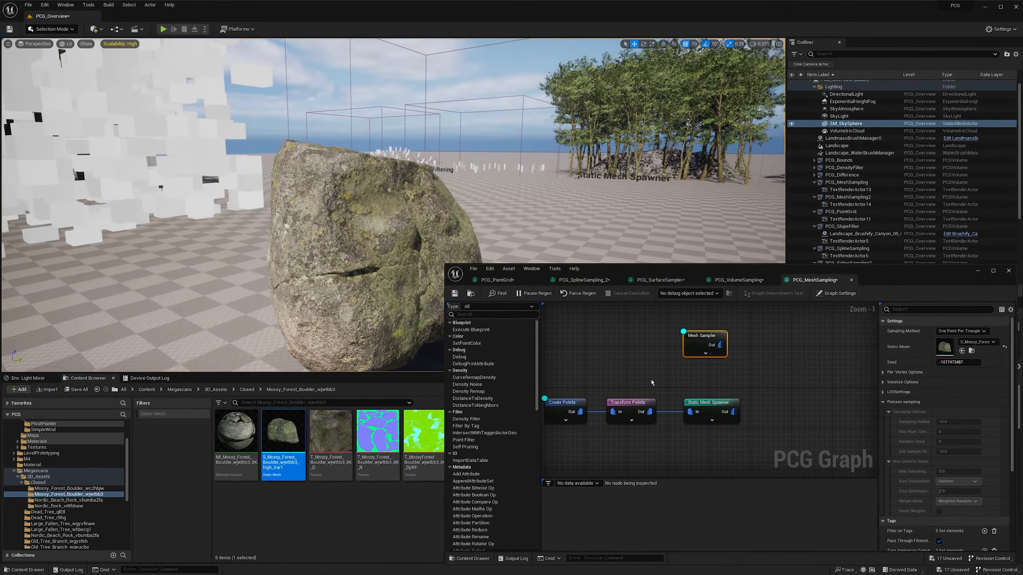
pyautogui.moveTo(736, 402); pyautogui.dragTo(713, 405, button='right')
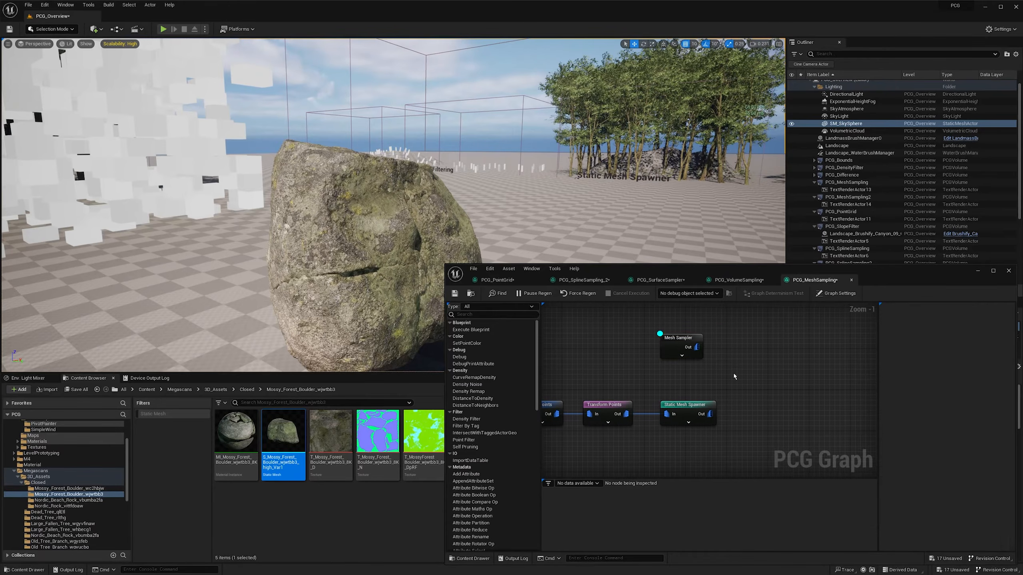
pyautogui.rightClick(733, 377)
pyautogui.write('copy')
pyautogui.press('Return')
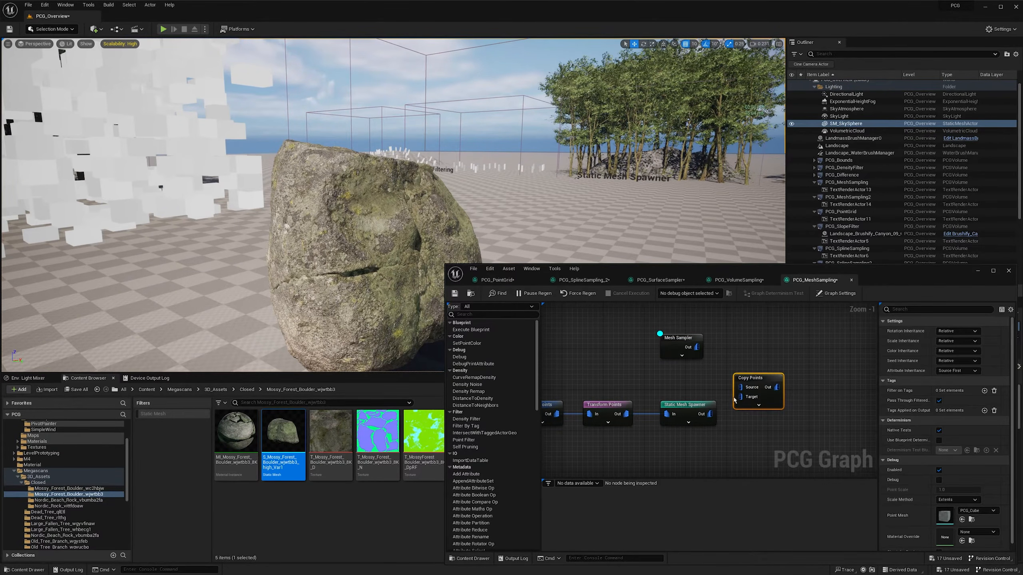
pyautogui.moveTo(761, 380); pyautogui.dragTo(774, 372)
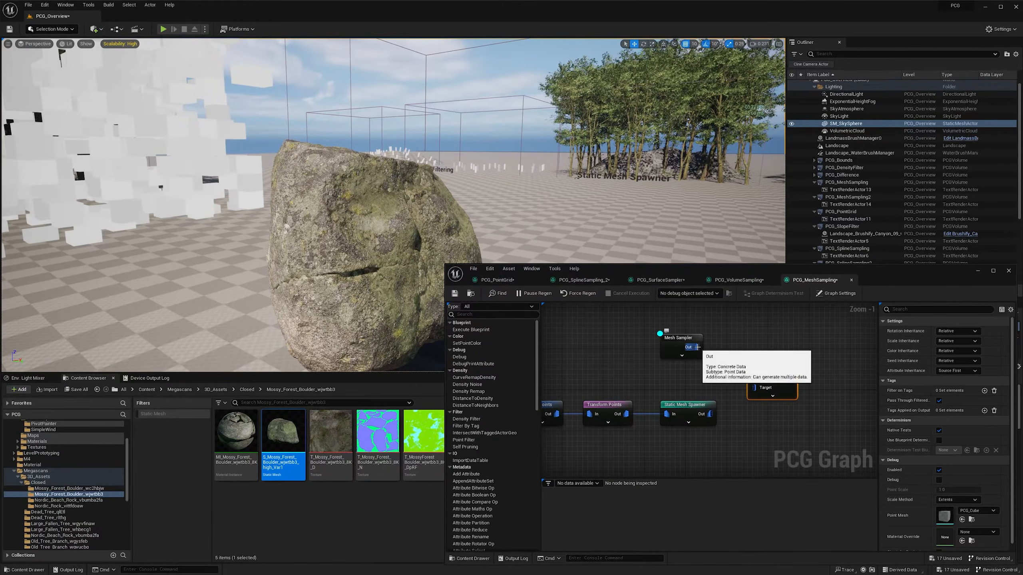
# - Connect the Mesh Sampler to Copy Points' Source and the Static Mesh Spawner to its Target, with debug display enabled on Copy Points
pyautogui.moveTo(699, 349); pyautogui.dragTo(715, 351)
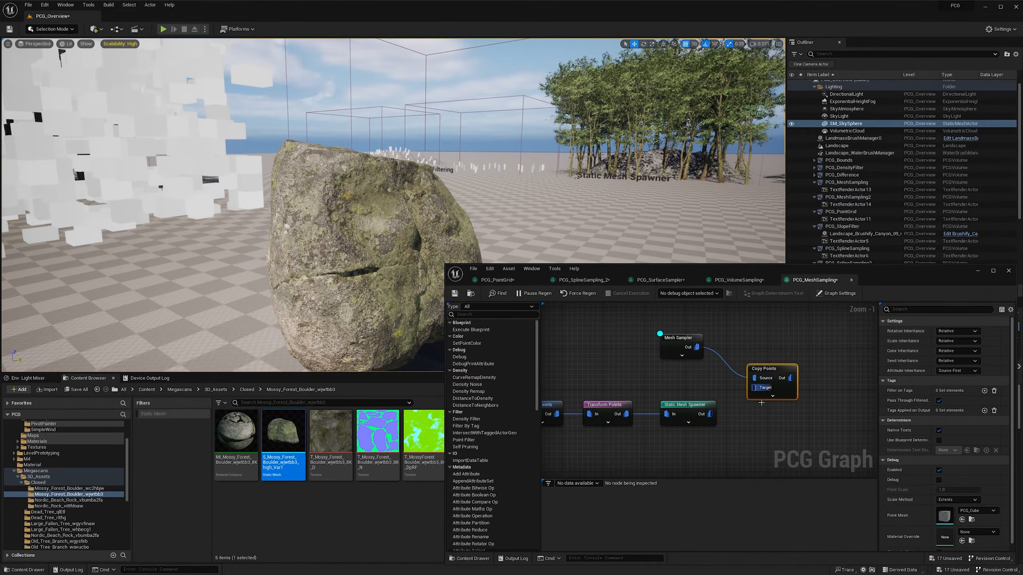
pyautogui.moveTo(761, 403); pyautogui.dragTo(753, 401, button='right')
pyautogui.moveTo(700, 412); pyautogui.dragTo(775, 370)
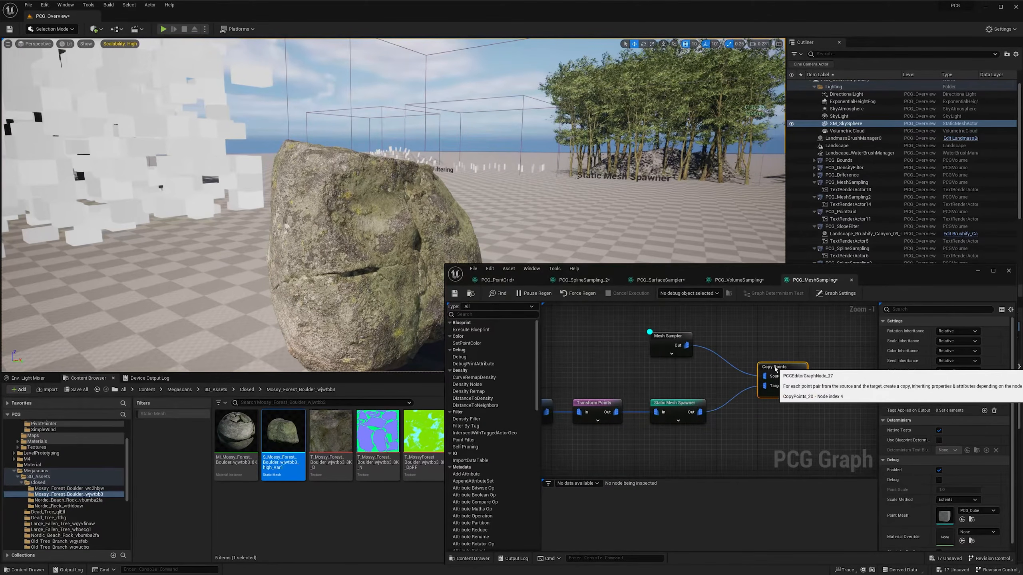
pyautogui.press('d')
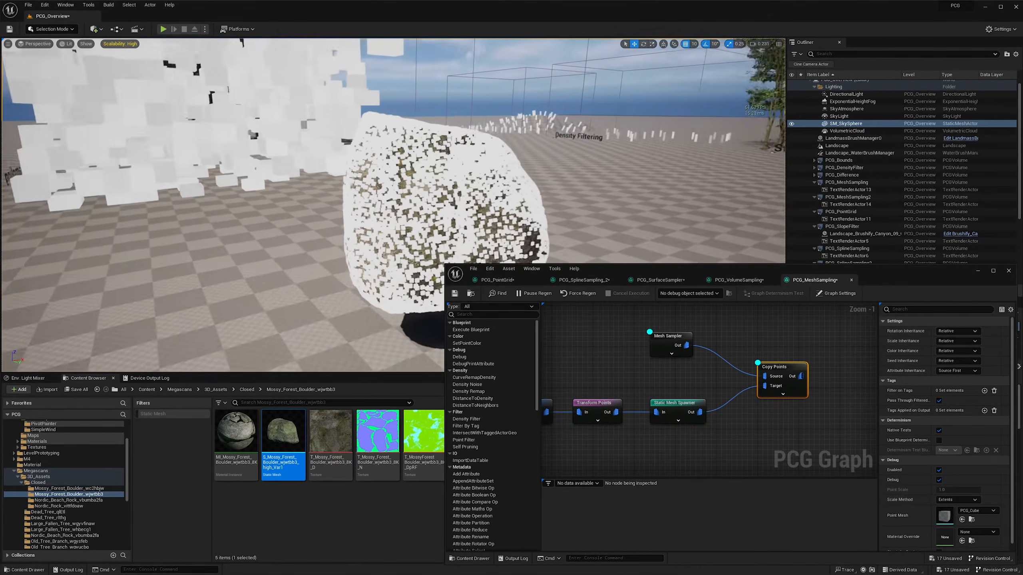
pyautogui.moveTo(362, 201); pyautogui.dragTo(155, 229, button='right')
# - Set the Mesh Sampler's sampling method to One Point Per Vertex
pyautogui.click(664, 336)
pyautogui.moveTo(556, 218); pyautogui.dragTo(754, 197, button='right')
pyautogui.scroll(2, 622, 203)
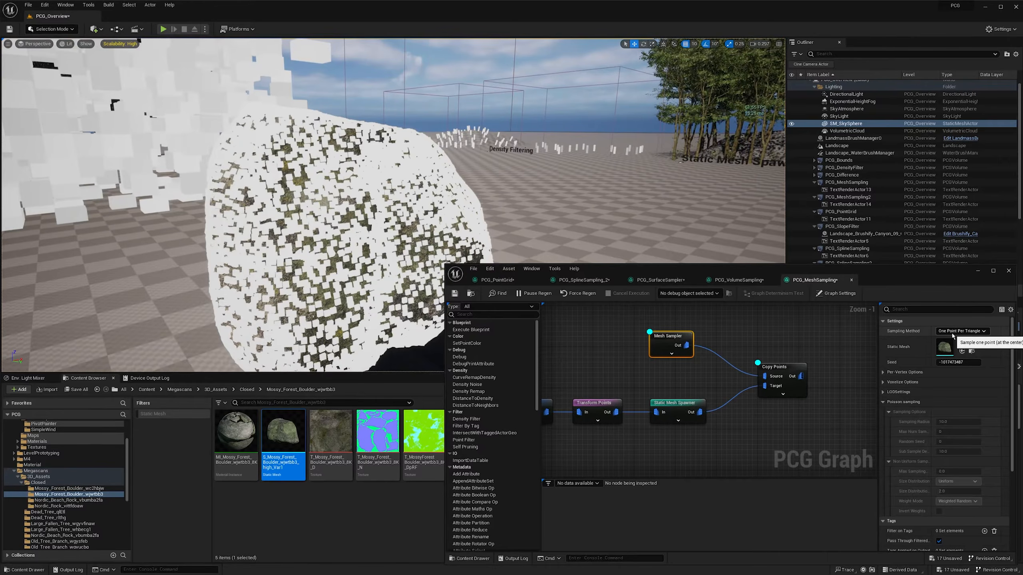
pyautogui.click(953, 332)
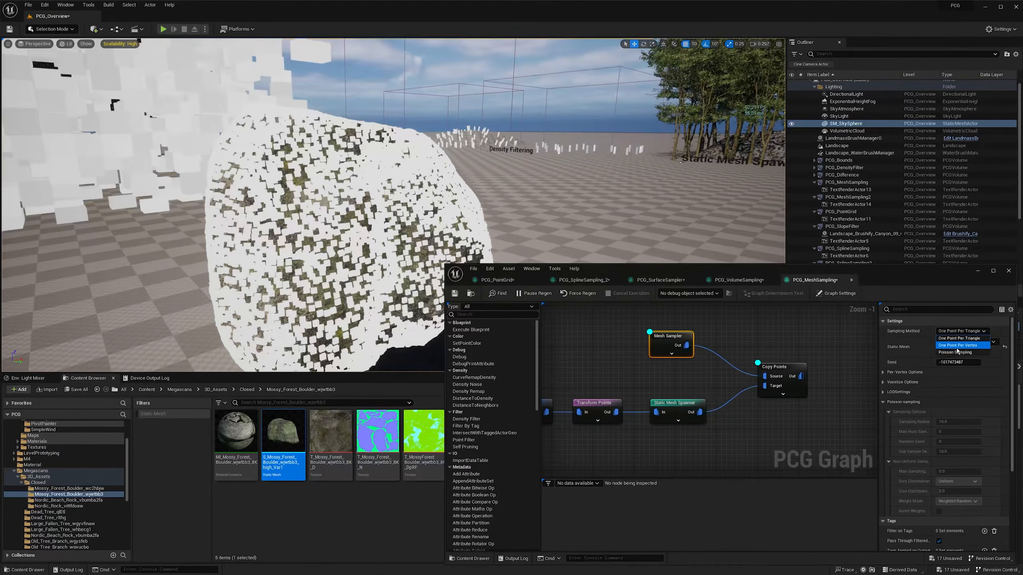
pyautogui.click(960, 346)
pyautogui.moveTo(525, 198); pyautogui.dragTo(483, 200, button='right')
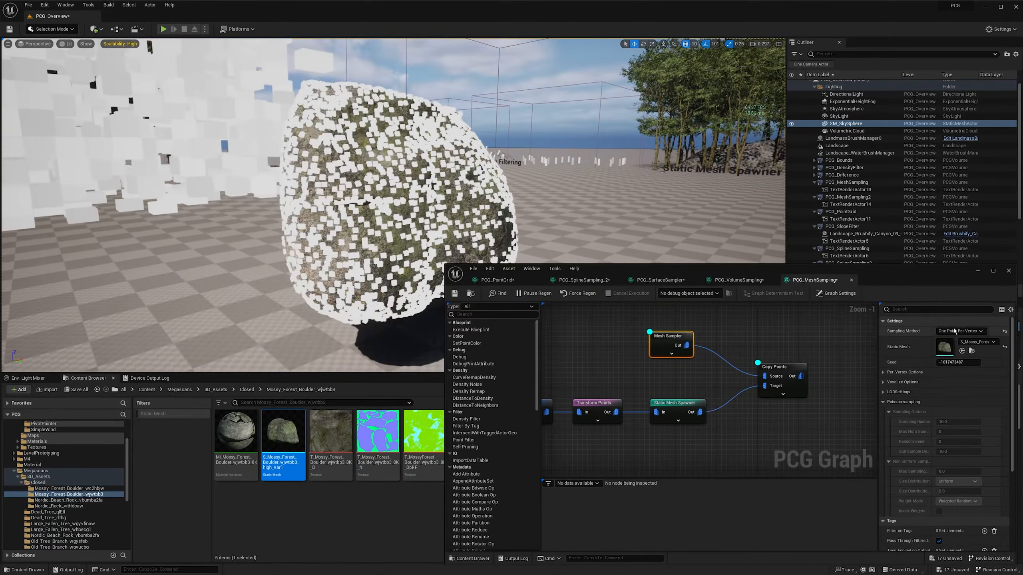
# - Switch the Mesh Sampler to Poisson Sampling with a sampling radius of about 2.86
pyautogui.click(953, 332)
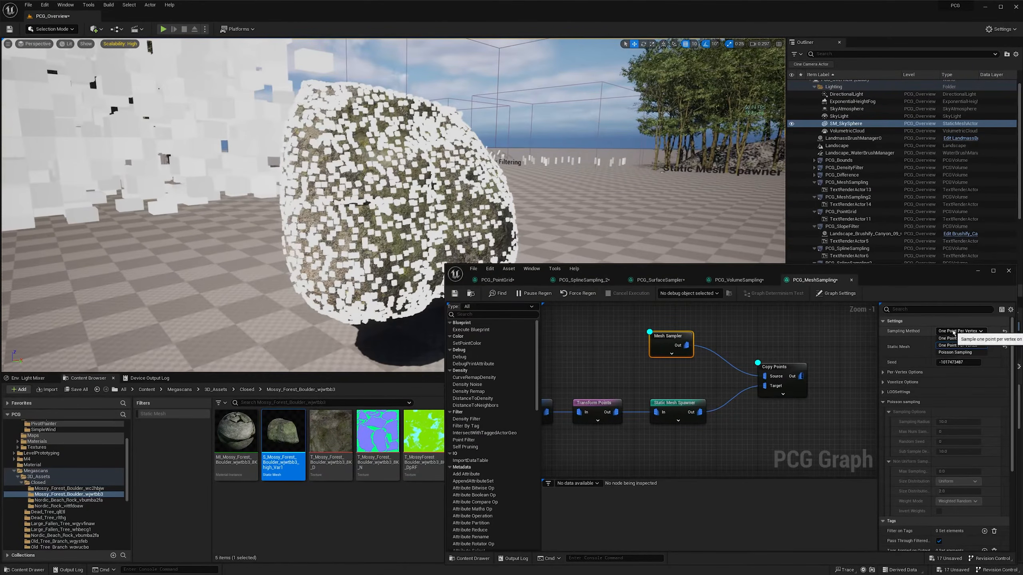
pyautogui.click(960, 353)
pyautogui.moveTo(601, 190); pyautogui.dragTo(601, 173, button='right')
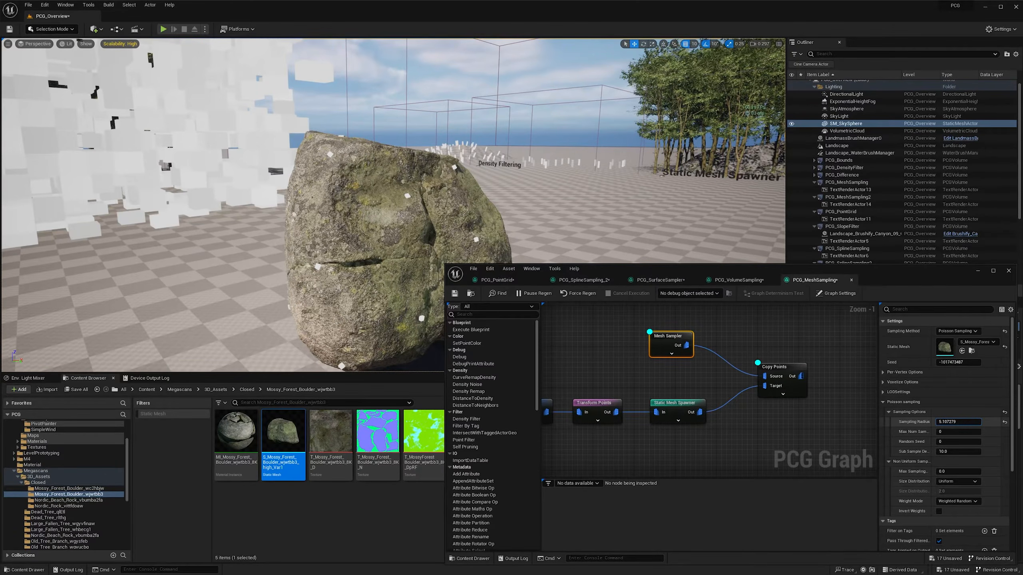
pyautogui.moveTo(952, 421); pyautogui.dragTo(958, 422)
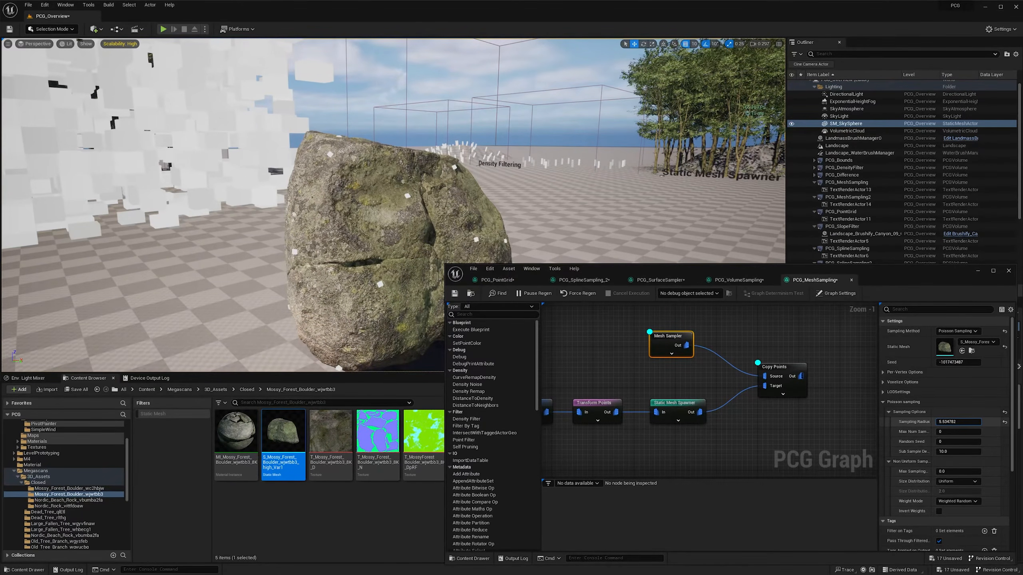
pyautogui.moveTo(958, 422); pyautogui.dragTo(958, 422)
pyautogui.moveTo(468, 166); pyautogui.dragTo(273, 181, button='right')
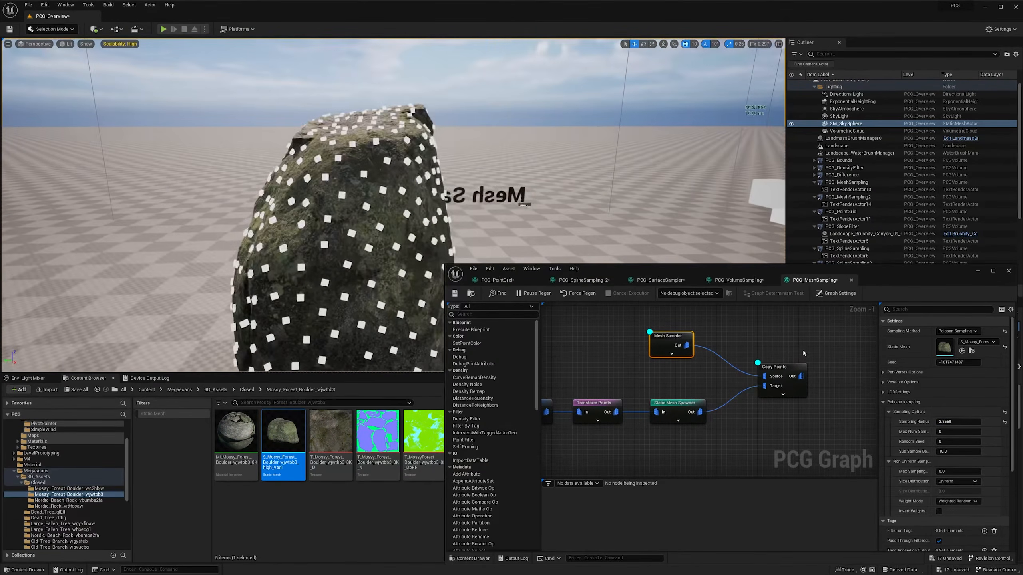
# - Add a Static Mesh Spawner node fed by the Copy Points output, placed between Copy Points and Output
pyautogui.moveTo(824, 379); pyautogui.dragTo(682, 373, button='right')
pyautogui.scroll(-1, 683, 373)
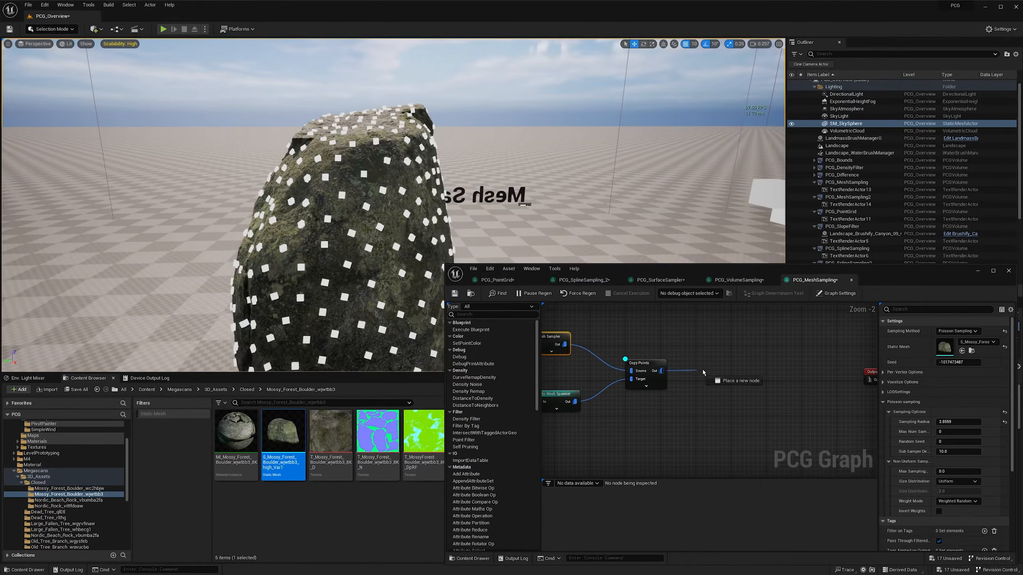
pyautogui.moveTo(704, 372); pyautogui.dragTo(704, 371)
pyautogui.press('Return')
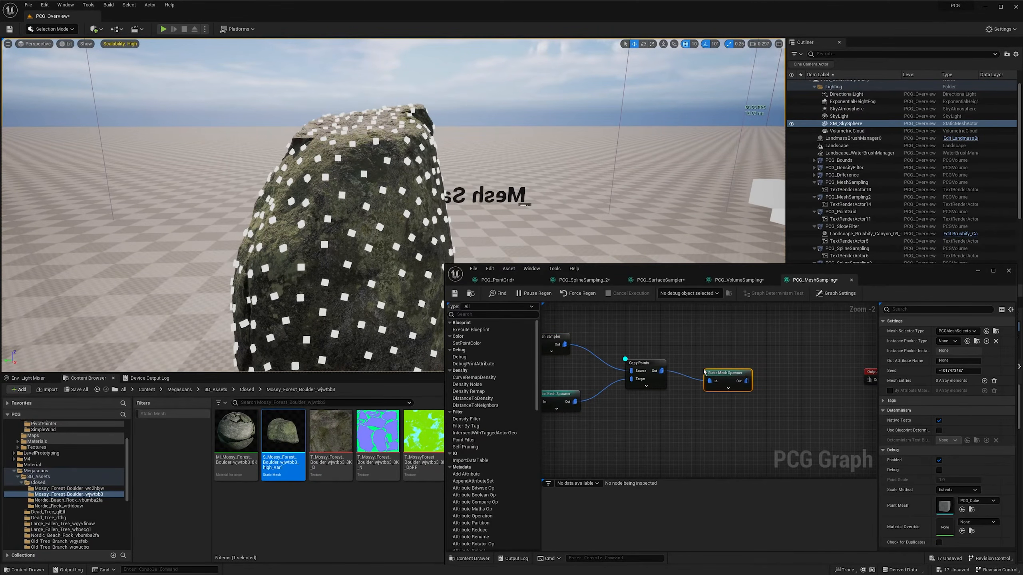
pyautogui.moveTo(717, 378); pyautogui.dragTo(741, 368)
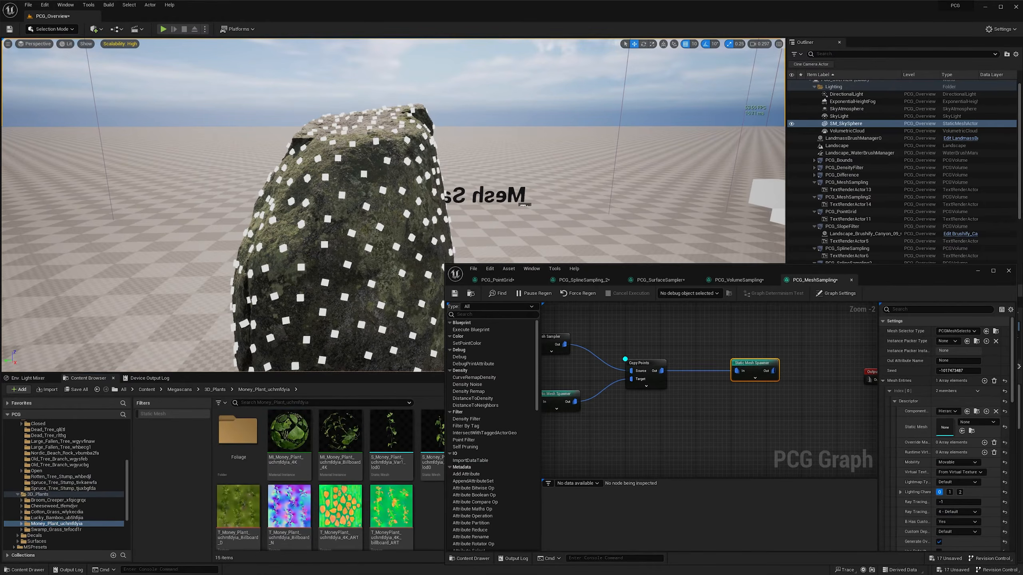
# - Add a mesh entry to the new Static Mesh Spawner using the S_Money_Plant_uchmfdyia_Var1_lod0 static mesh, and inspect the covered boulder
pyautogui.moveTo(681, 407); pyautogui.dragTo(644, 409, button='right')
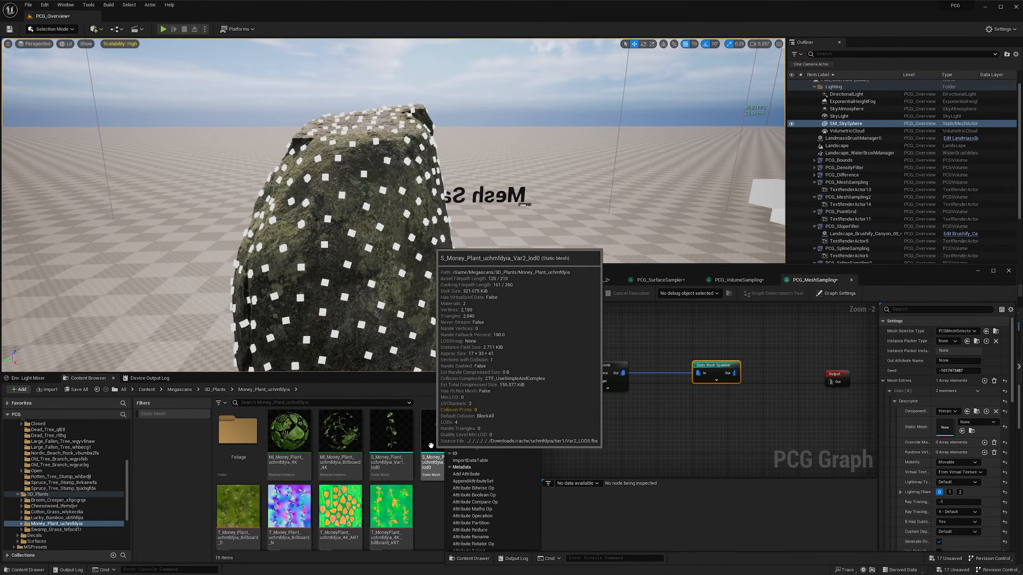
pyautogui.moveTo(397, 445); pyautogui.dragTo(945, 427)
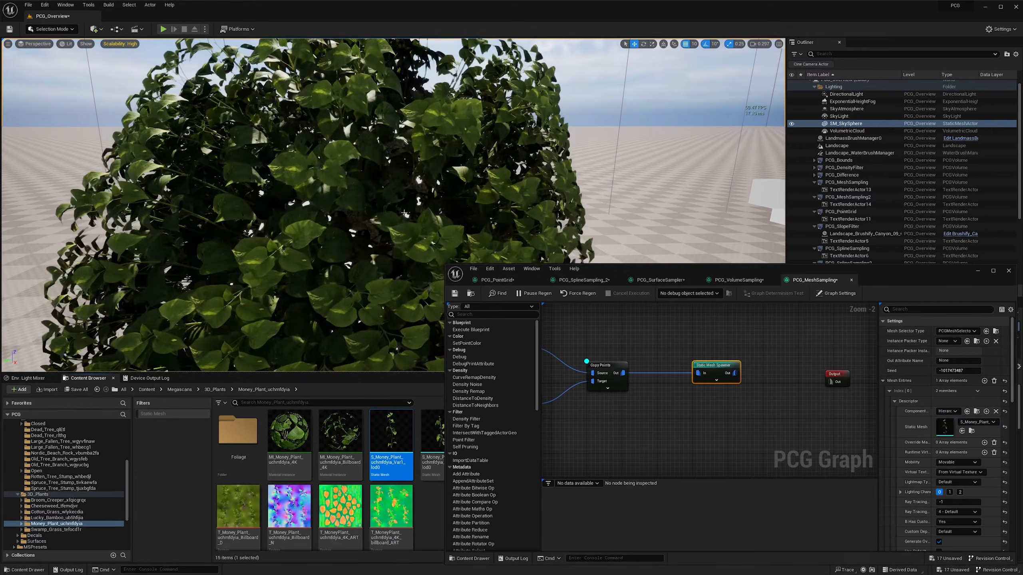
pyautogui.press('s')
pyautogui.moveTo(306, 202); pyautogui.dragTo(493, 180, button='right')
pyautogui.press('w')
pyautogui.press('w')
pyautogui.press('a')
pyautogui.scroll(-1, 299, 190)
pyautogui.press('s')
# - Add a Normal To Density node fed by Copy Points instead of the spawner, with debug display enabled
pyautogui.moveTo(768, 383); pyautogui.dragTo(734, 381, button='right')
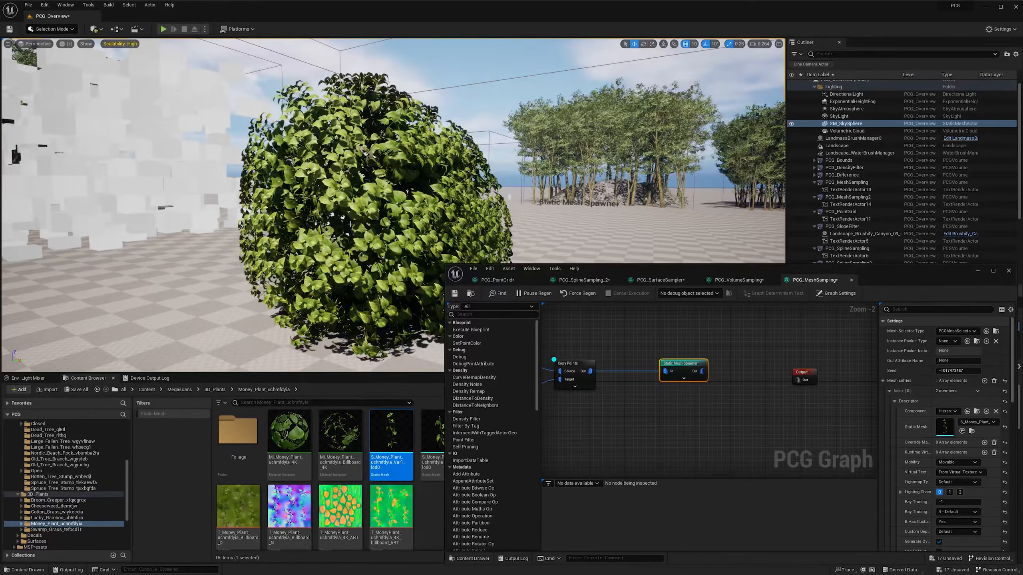
pyautogui.moveTo(693, 402); pyautogui.dragTo(684, 395, button='right')
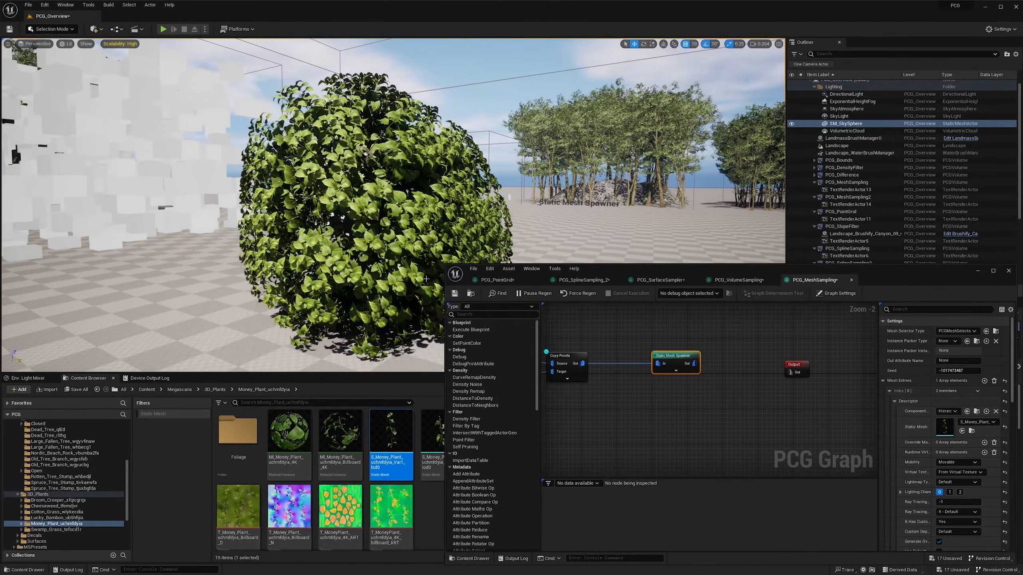
pyautogui.moveTo(678, 356); pyautogui.dragTo(716, 355)
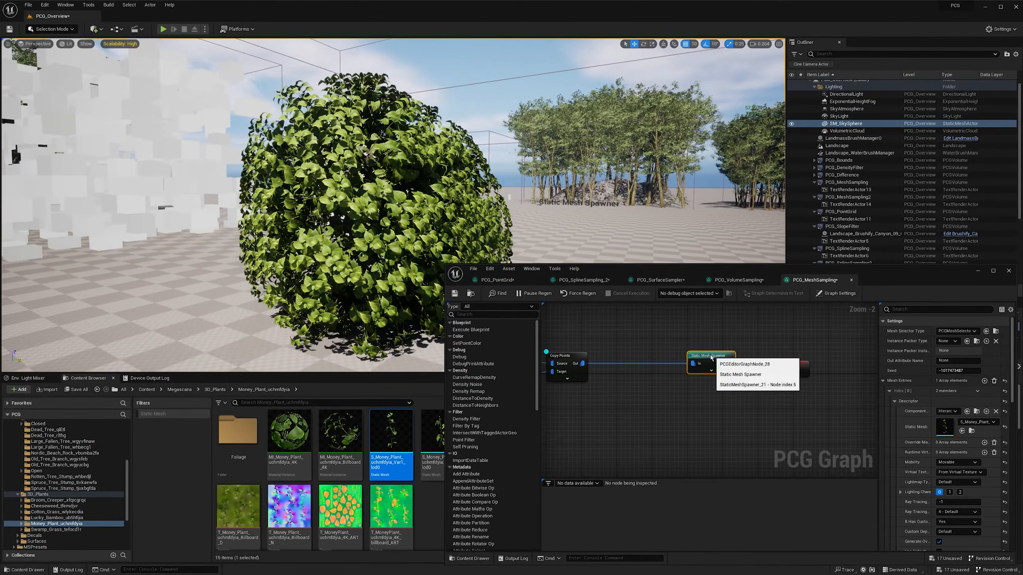
pyautogui.click(611, 378)
pyautogui.rightClick(612, 380)
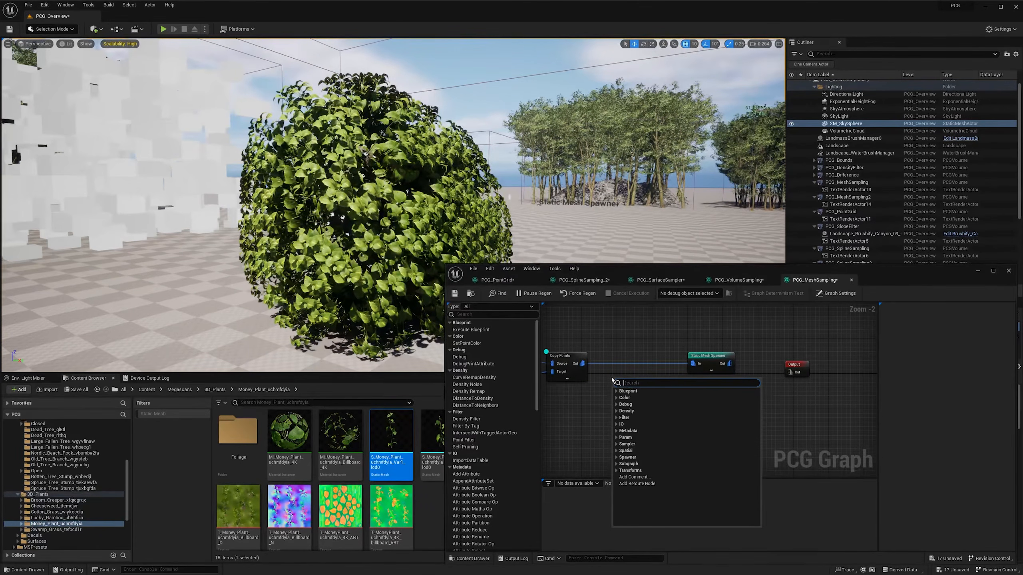
pyautogui.write('normal')
pyautogui.press('Return')
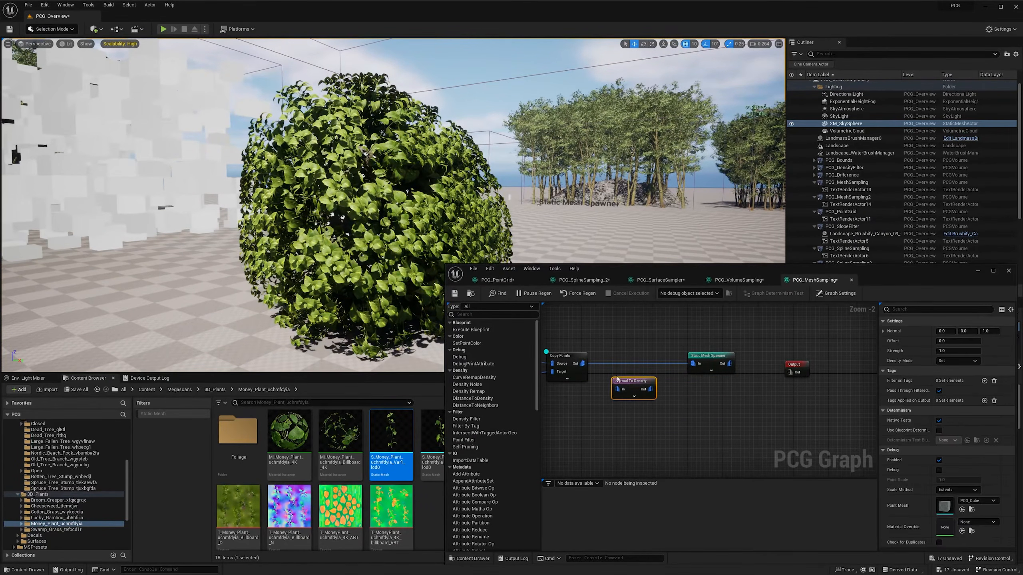
pyautogui.keyDown('ctrl'); pyautogui.moveTo(693, 364); pyautogui.dragTo(618, 391); pyautogui.keyUp('ctrl')
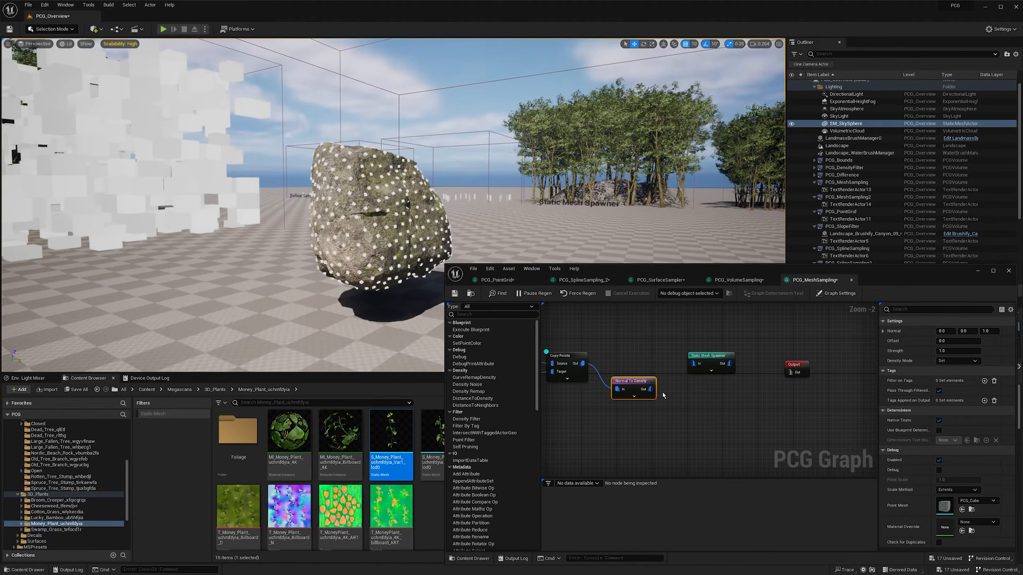
pyautogui.press('d')
pyautogui.moveTo(535, 226); pyautogui.dragTo(487, 226, button='right')
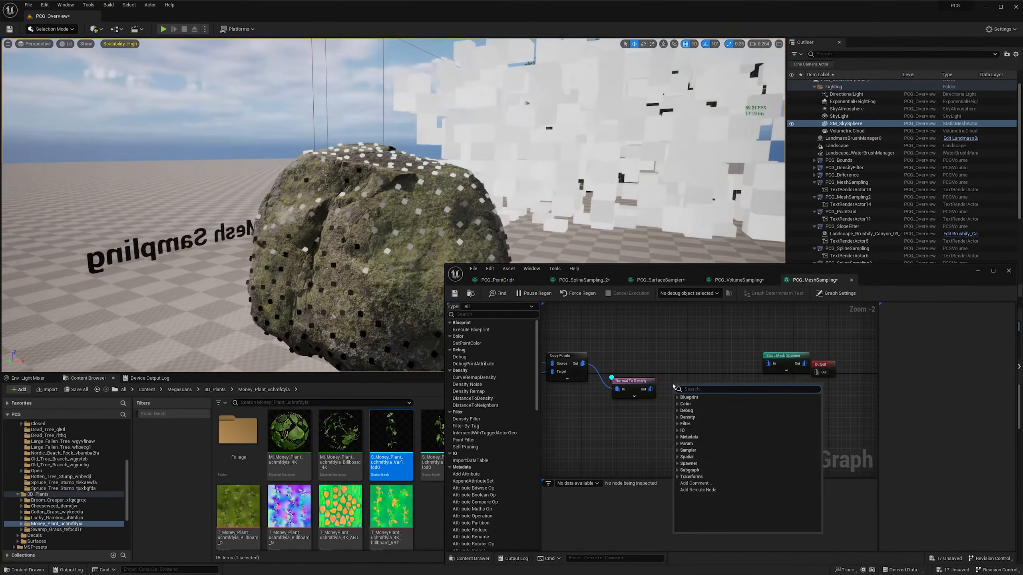
# - Add a Density Filter node after Normal To Density, connect the two, and enable its debug display
pyautogui.write('ity')
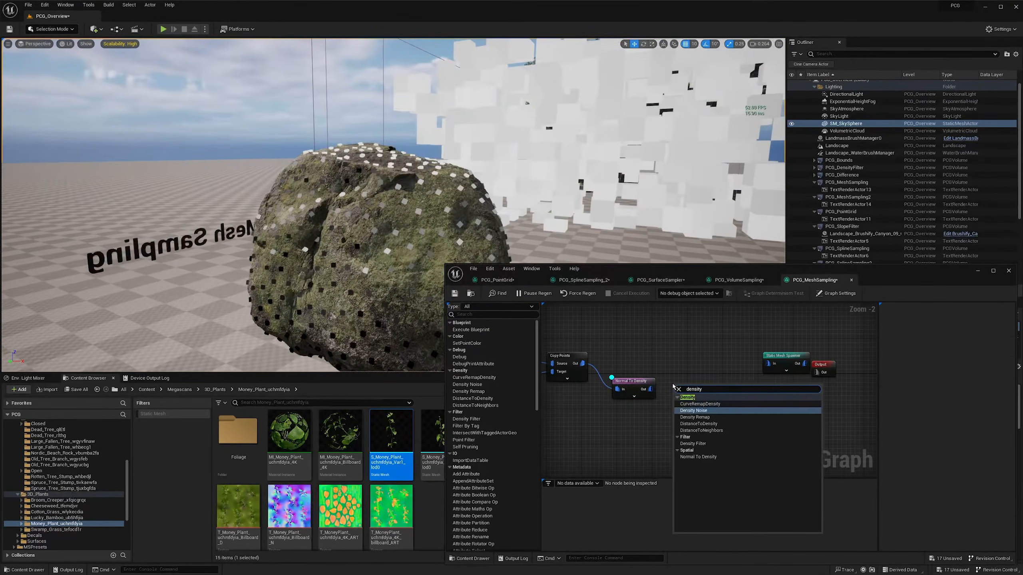
pyautogui.press('Down')
pyautogui.press('Down')
pyautogui.press('Down')
pyautogui.press('Down')
pyautogui.press('Return')
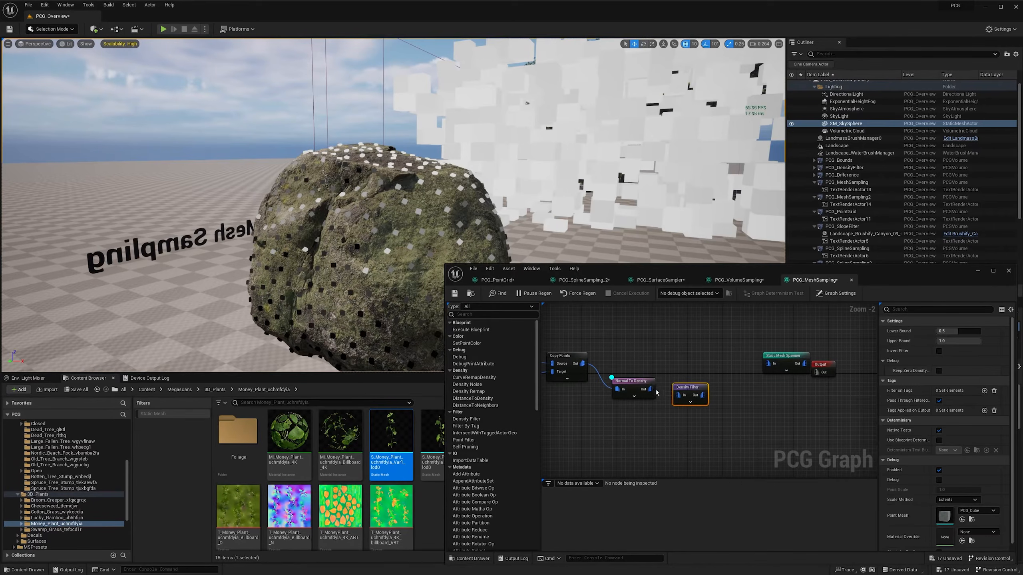
pyautogui.moveTo(656, 393); pyautogui.dragTo(699, 388)
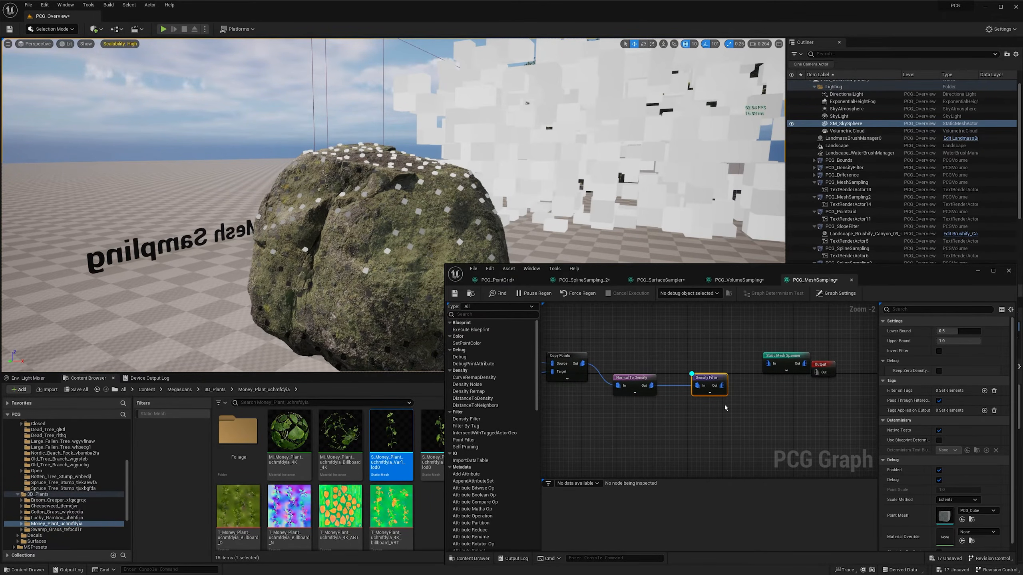
pyautogui.press('d')
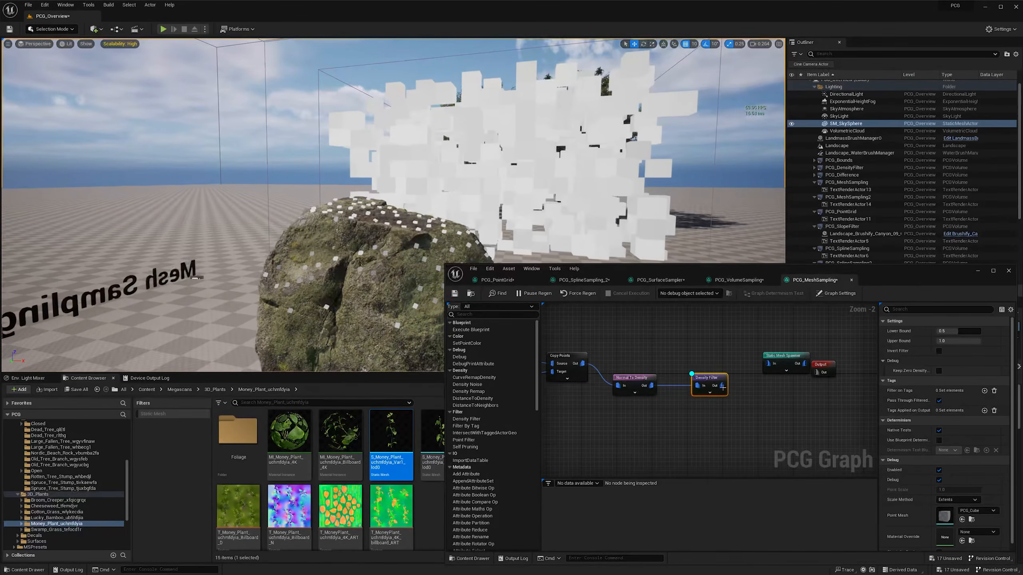
# - Connect the Density Filter to the plant Static Mesh Spawner and line up the nodes following Copy Points
pyautogui.moveTo(722, 387); pyautogui.dragTo(768, 364)
pyautogui.moveTo(831, 366); pyautogui.dragTo(858, 384)
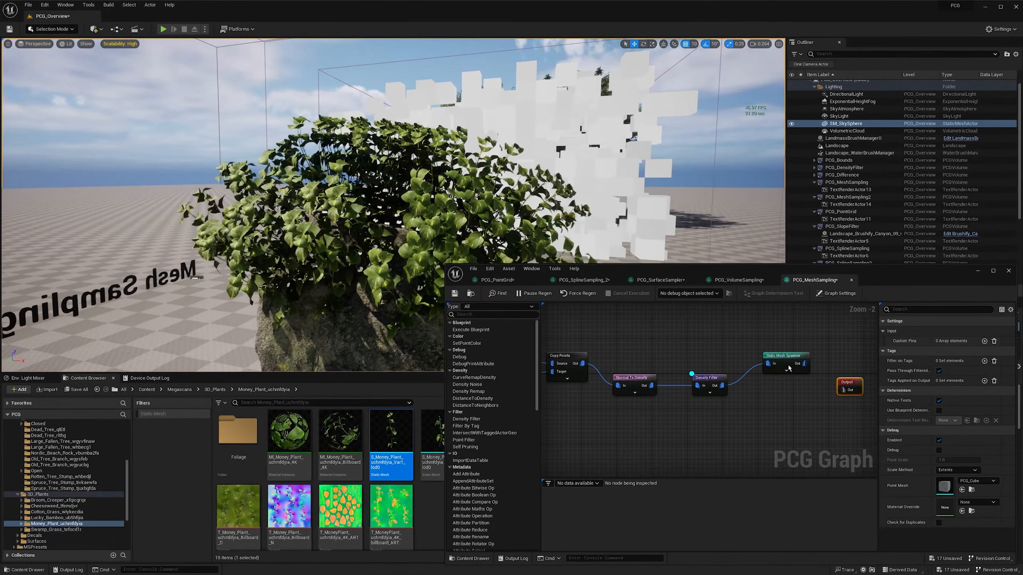
pyautogui.moveTo(788, 357); pyautogui.dragTo(788, 379)
pyautogui.moveTo(607, 363); pyautogui.dragTo(788, 356)
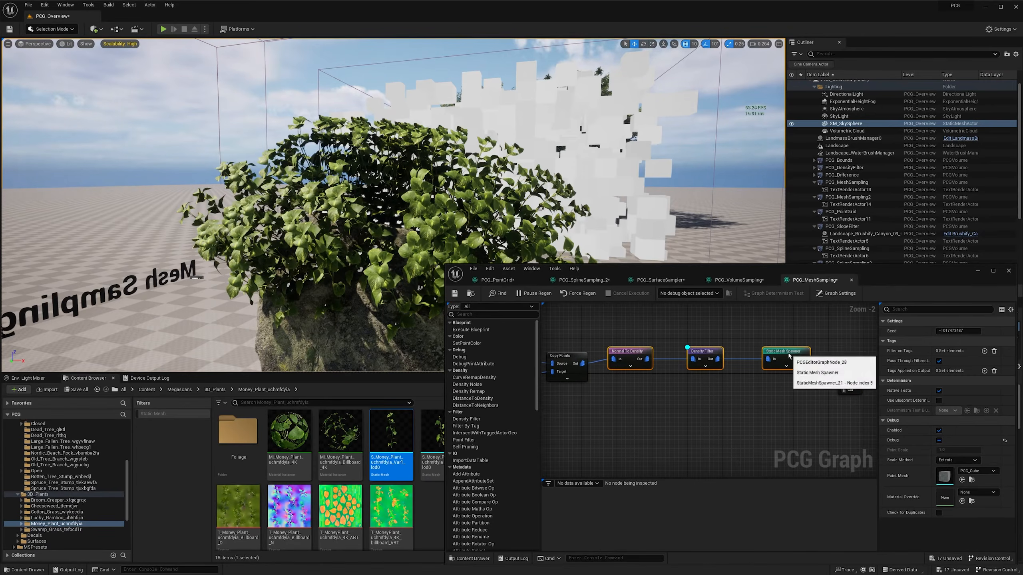
pyautogui.moveTo(483, 193); pyautogui.dragTo(664, 193, button='right')
pyautogui.press('a')
pyautogui.scroll(1, 483, 194)
pyautogui.scroll(-2, 668, 372)
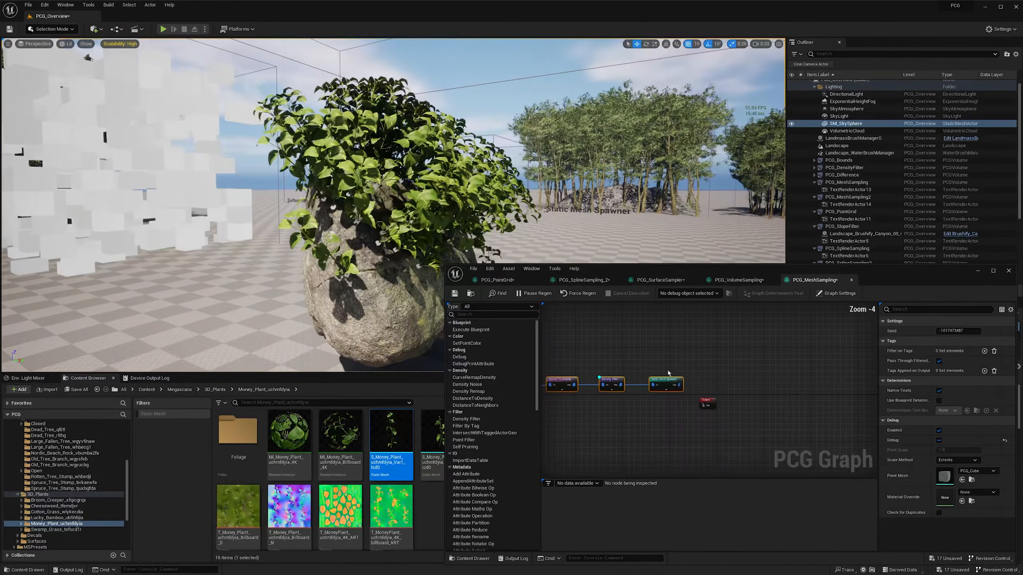
# - Insert a Transform Points node between the Density Filter and the plant Static Mesh Spawner
pyautogui.moveTo(668, 372); pyautogui.dragTo(726, 380)
pyautogui.click(652, 401)
pyautogui.rightClick(651, 400)
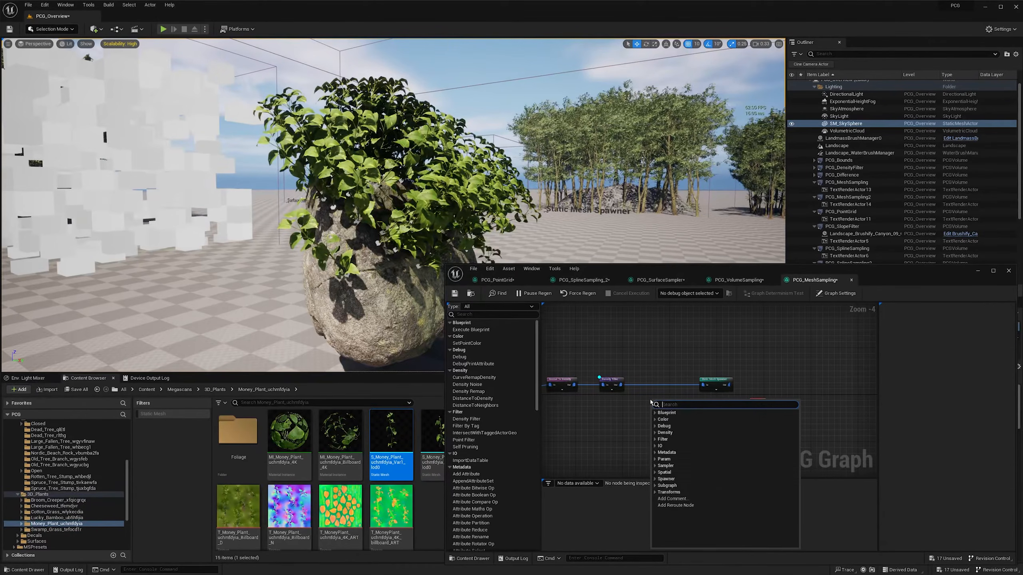
pyautogui.write('transfo')
pyautogui.press('Up')
pyautogui.press('Up')
pyautogui.press('Up')
pyautogui.press('Up')
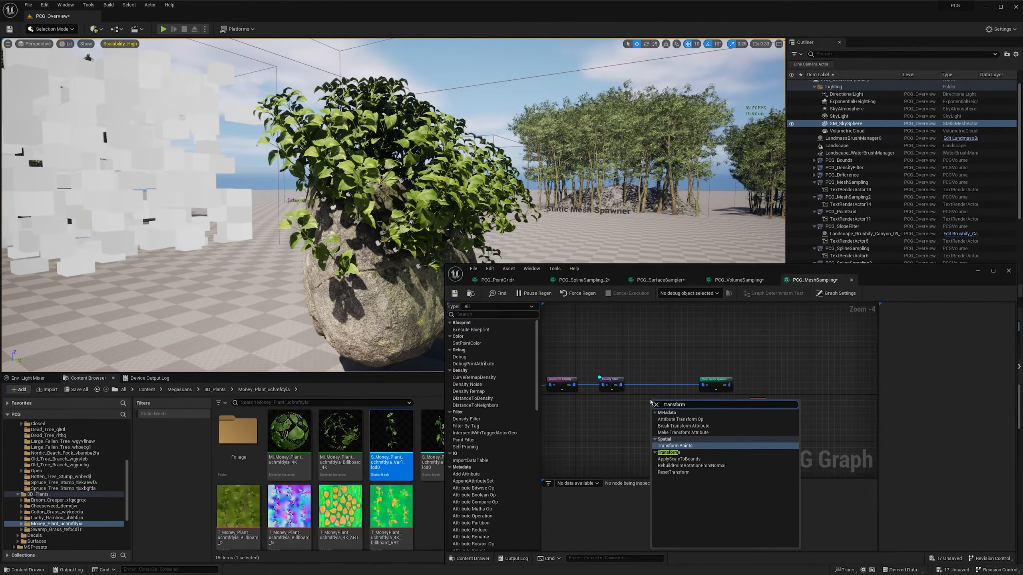
pyautogui.press('Return')
pyautogui.moveTo(703, 386)
pyautogui.keyDown('ctrl'); pyautogui.mouseDown()
pyautogui.moveTo(654, 407)
pyautogui.moveTo(659, 390)
pyautogui.moveTo(706, 386)
pyautogui.mouseUp(); pyautogui.keyUp('ctrl')
# - Set the new Transform Points node's uniform Scale Min to 0.4 and Scale Max to 0.8
pyautogui.click(945, 411)
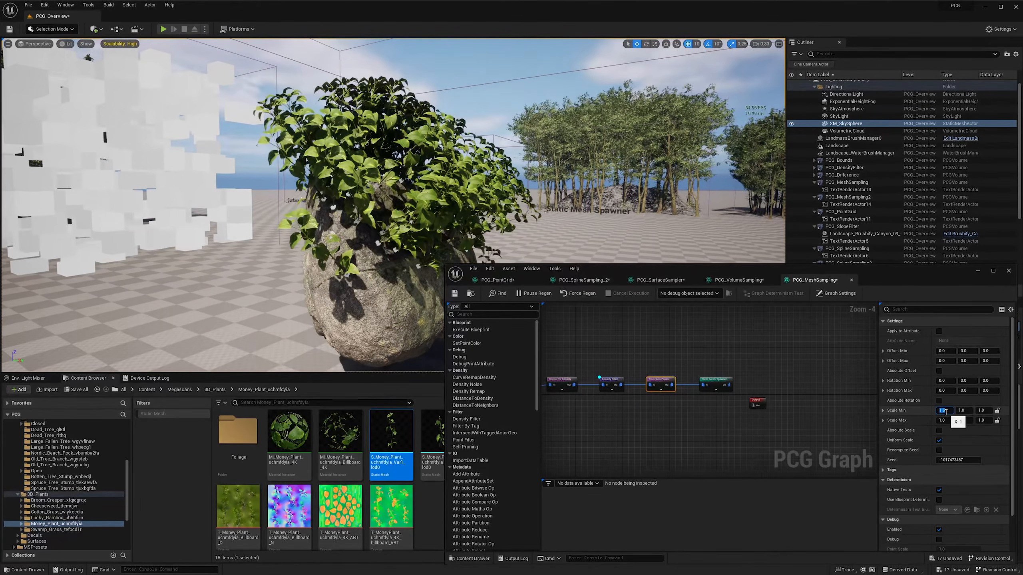
pyautogui.write('0.4')
pyautogui.press('Tab')
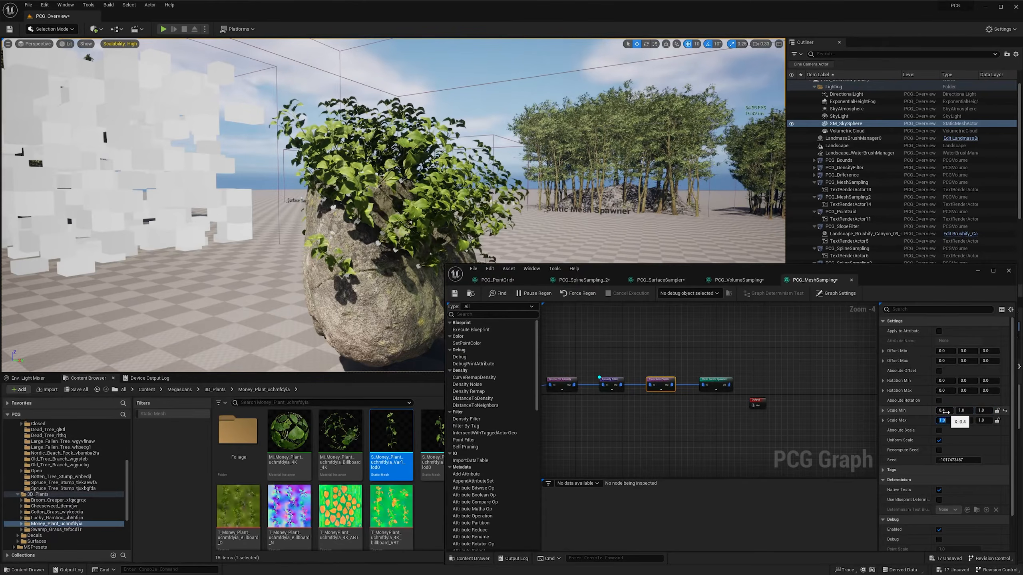
pyautogui.write('.8')
pyautogui.press('Return')
pyautogui.moveTo(517, 156); pyautogui.dragTo(490, 170, button='right')
# - Add a second mesh entry to the plant Static Mesh Spawner
pyautogui.click(715, 381)
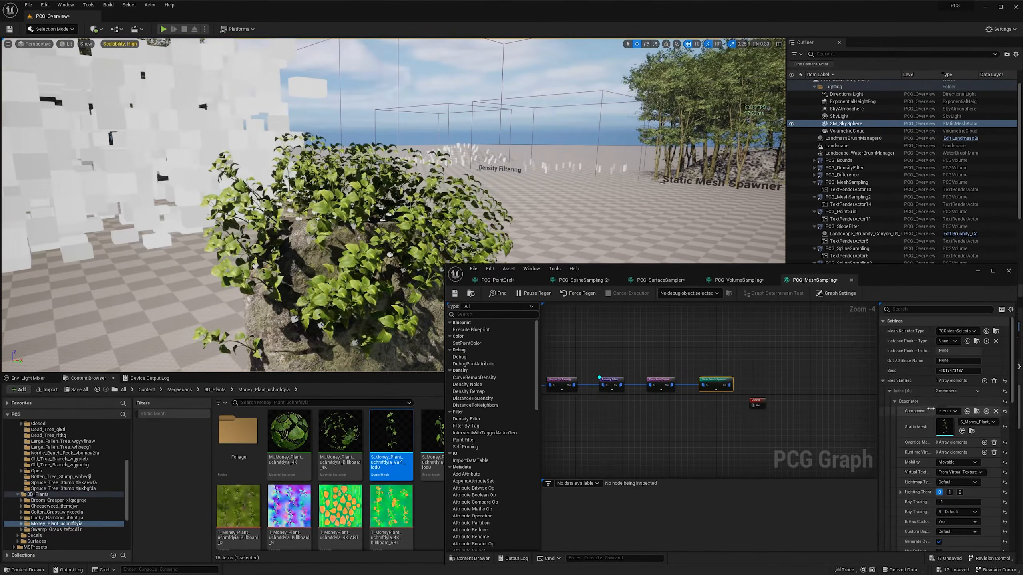
pyautogui.click(889, 391)
pyautogui.click(984, 381)
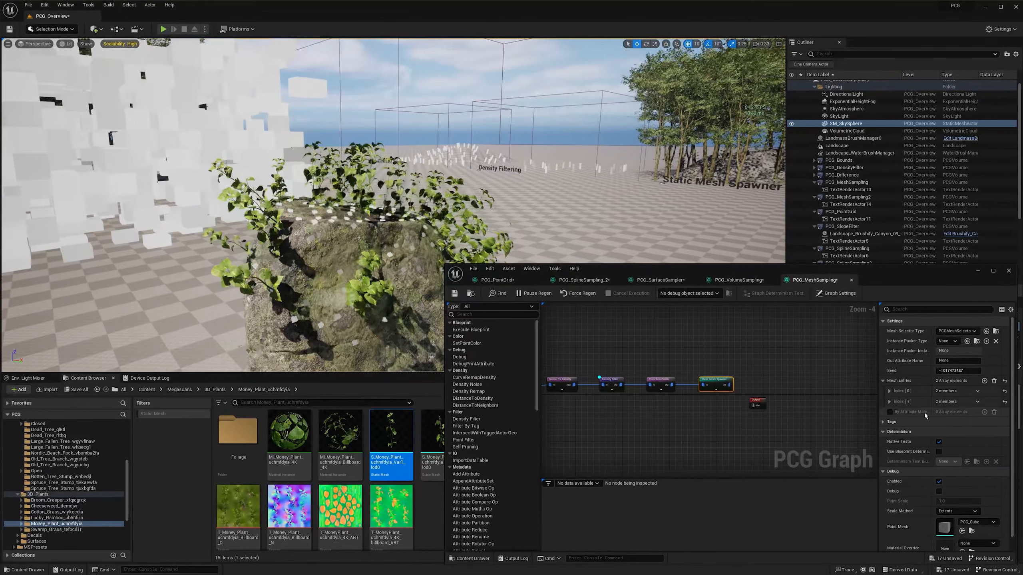
# - Assign the S_Money_Plant Var2 mesh to the second mesh entry of the plant Static Mesh Spawner
pyautogui.click(888, 401)
pyautogui.click(894, 411)
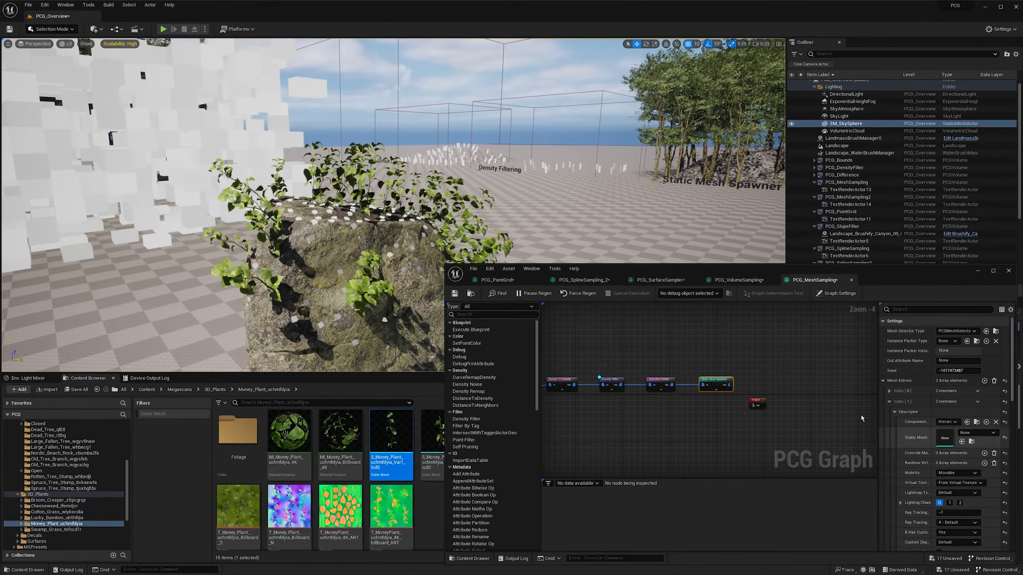
pyautogui.moveTo(664, 271); pyautogui.dragTo(629, 109)
pyautogui.moveTo(442, 435); pyautogui.dragTo(898, 269)
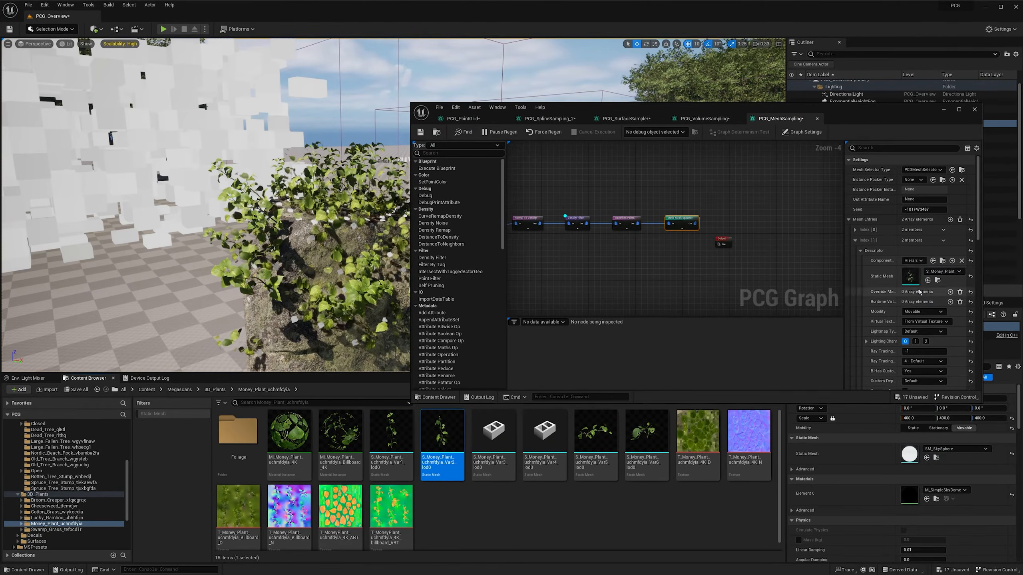
pyautogui.click(860, 250)
# - Add a third mesh entry to the plant Static Mesh Spawner and assign it the S_Money_Plant Var5 mesh
pyautogui.click(950, 219)
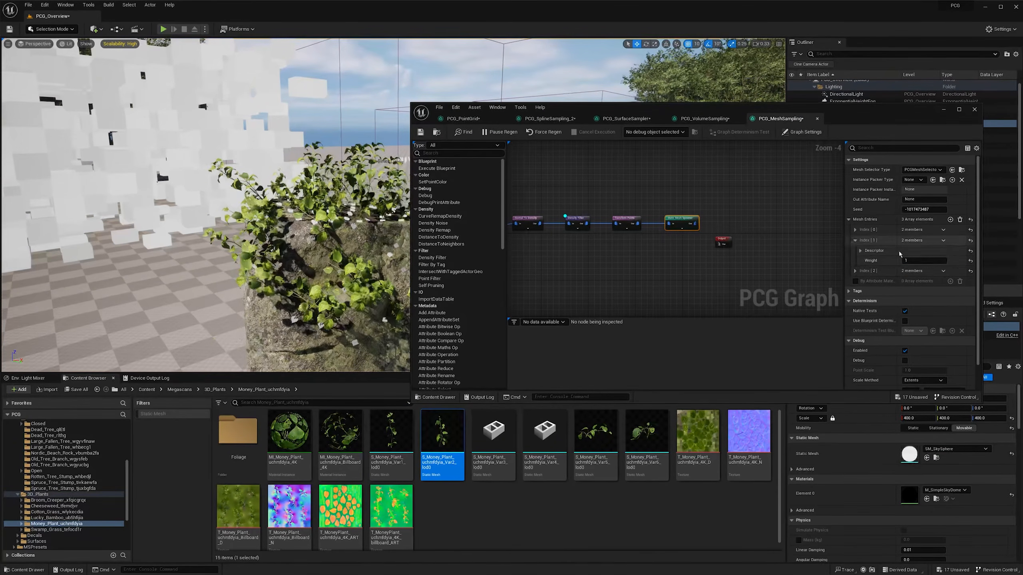
pyautogui.click(855, 271)
pyautogui.click(860, 281)
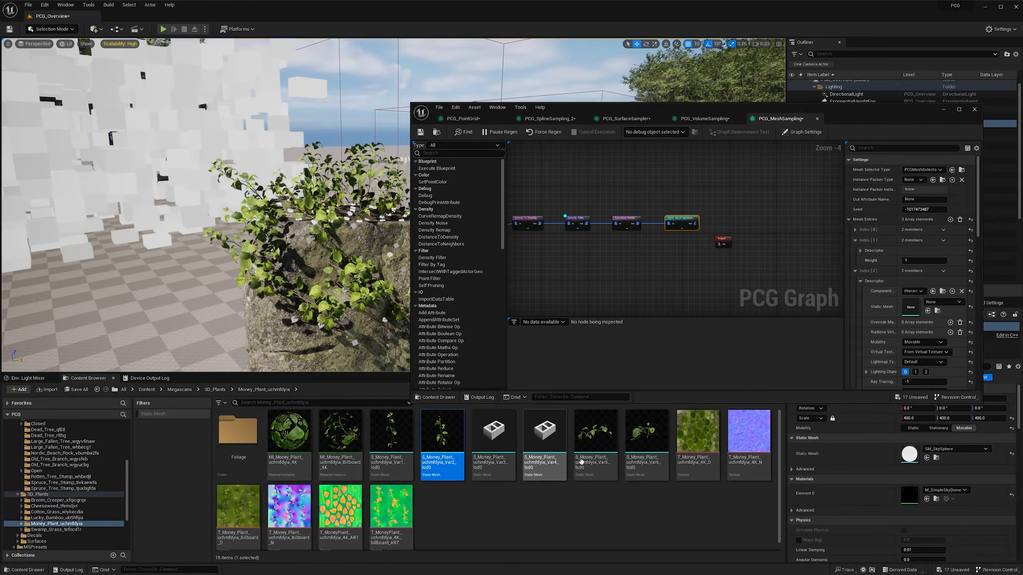
pyautogui.click(596, 431)
pyautogui.moveTo(595, 431); pyautogui.dragTo(910, 307)
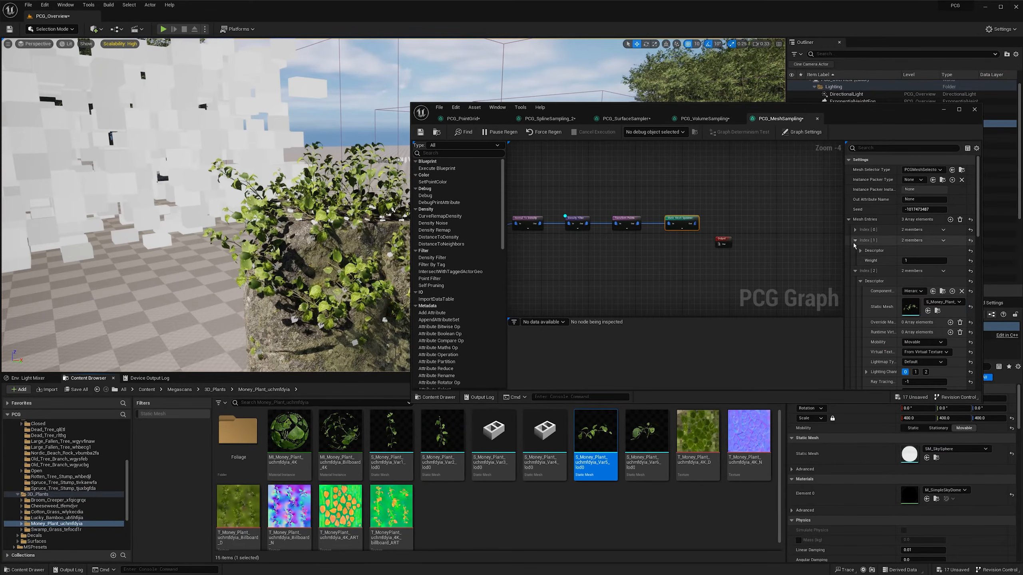
pyautogui.click(855, 240)
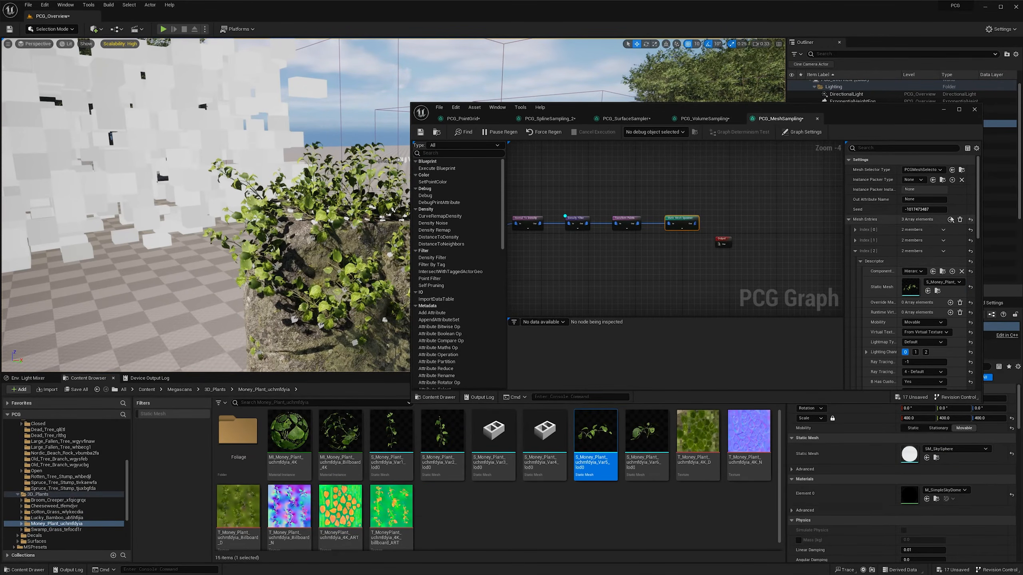
# - Add a fourth mesh entry to the plant Static Mesh Spawner and assign it the S_Money_Plant Var6 mesh
pyautogui.click(950, 219)
pyautogui.click(855, 251)
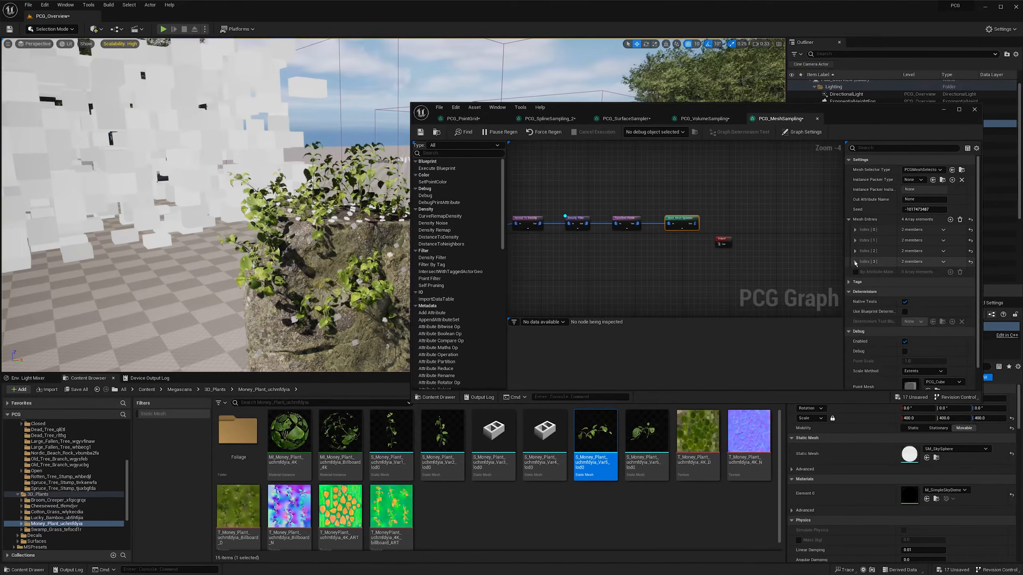
pyautogui.moveTo(652, 442); pyautogui.dragTo(910, 297)
pyautogui.moveTo(916, 112); pyautogui.dragTo(930, 272)
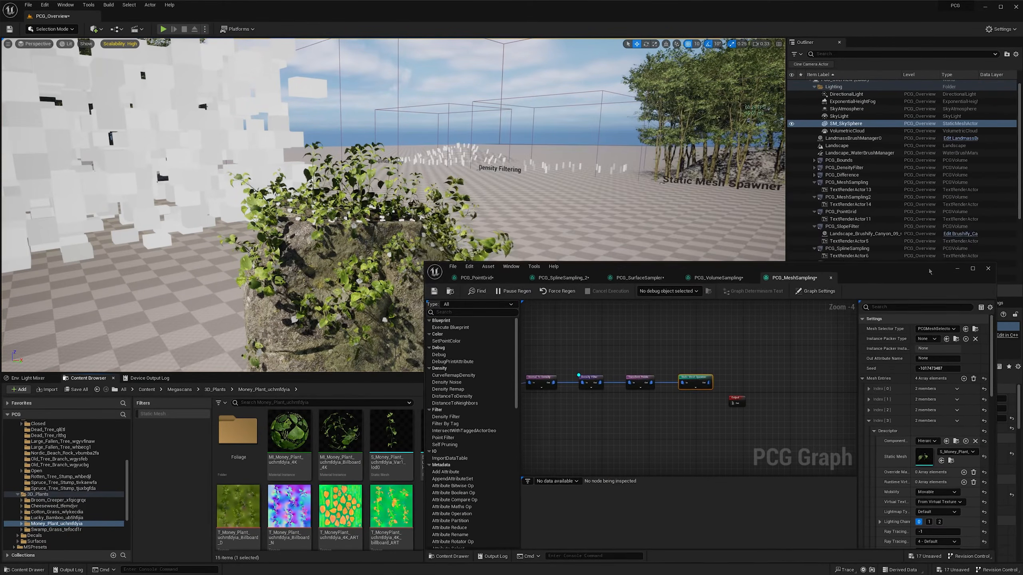
# - Inspect the mix of money plant variants on the boulder from several angles in the level viewport
pyautogui.click(957, 269)
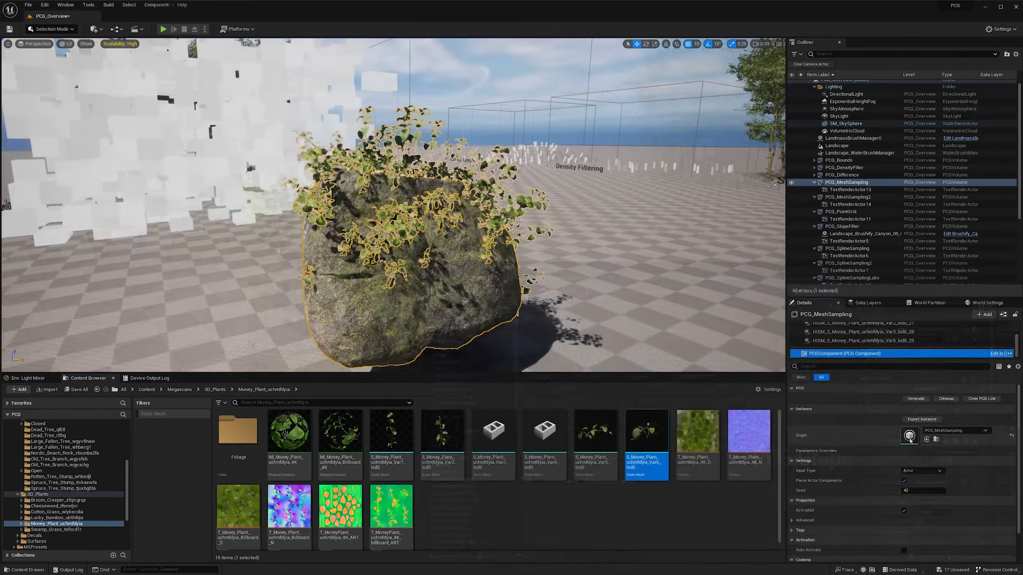
pyautogui.hotkey('alt', 'Tab')
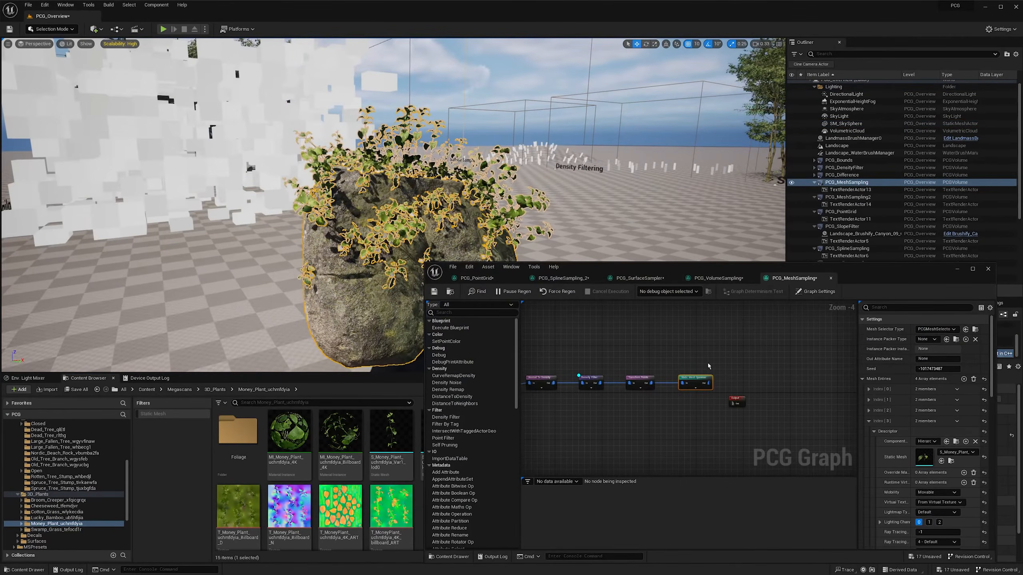
pyautogui.moveTo(523, 170); pyautogui.dragTo(473, 171, button='right')
pyautogui.moveTo(583, 193); pyautogui.dragTo(477, 189, button='right')
pyautogui.click(343, 117)
pyautogui.moveTo(342, 116); pyautogui.dragTo(101, 159, button='right')
pyautogui.scroll(-3, 302, 127)
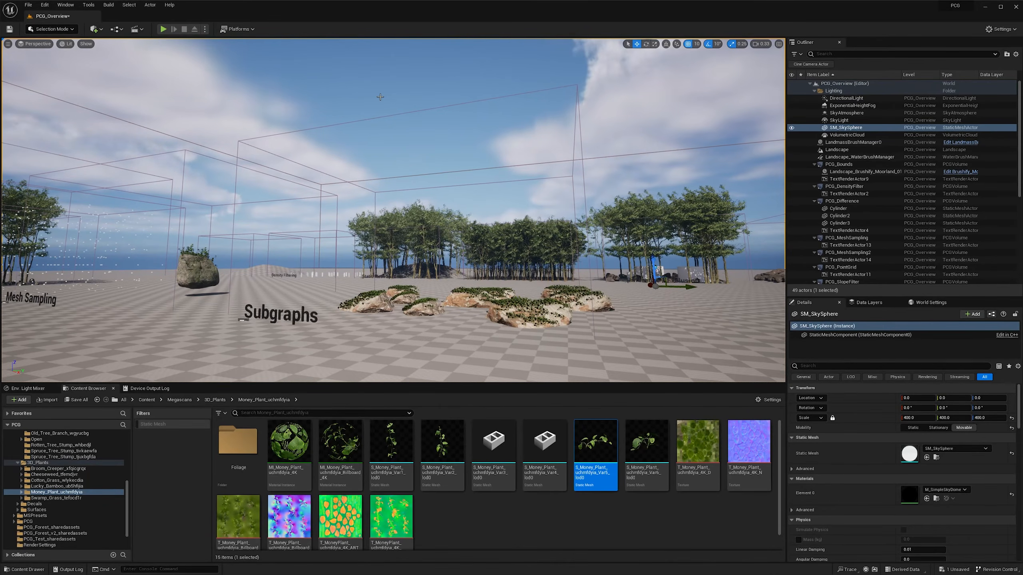
# - Look over the Subgraphs area and the neighbouring PCG examples in the overview level
pyautogui.press('w')
pyautogui.moveTo(374, 99); pyautogui.dragTo(383, 135, button='right')
pyautogui.scroll(6, 374, 98)
pyautogui.press('a')
pyautogui.scroll(-2, 374, 99)
pyautogui.press('d')
pyautogui.scroll(-2, 374, 98)
pyautogui.press('w')
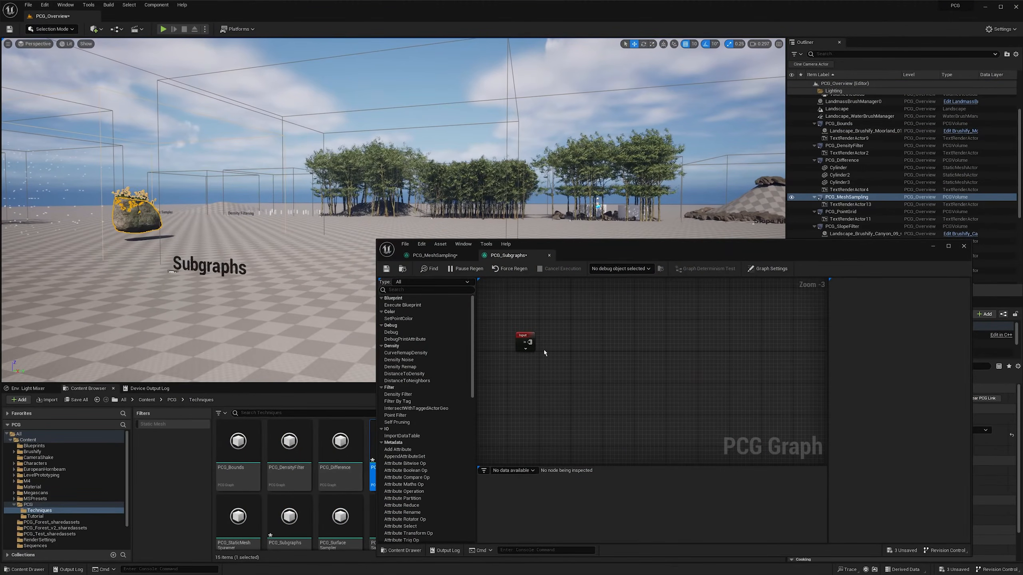
# - Add a Surface Sampler fed by the Input node in the PCG_Subgraphs graph and turn on its debug display
pyautogui.moveTo(562, 343)
pyautogui.mouseDown()
pyautogui.moveTo(605, 337)
pyautogui.moveTo(574, 363)
pyautogui.mouseUp()
pyautogui.write('surface')
pyautogui.press('Return')
pyautogui.press('d')
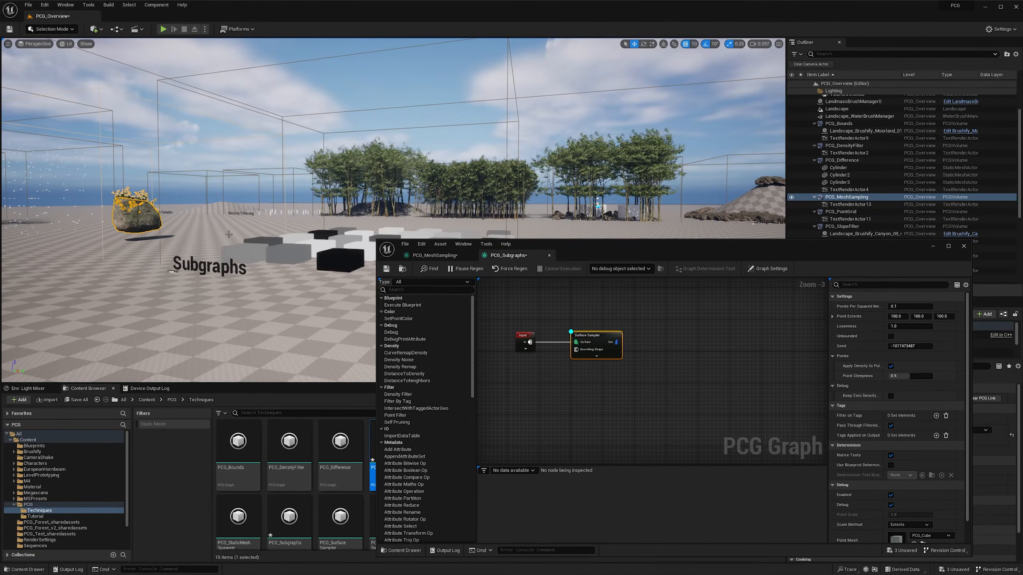
pyautogui.moveTo(166, 219); pyautogui.dragTo(166, 219, button='right')
pyautogui.press('w')
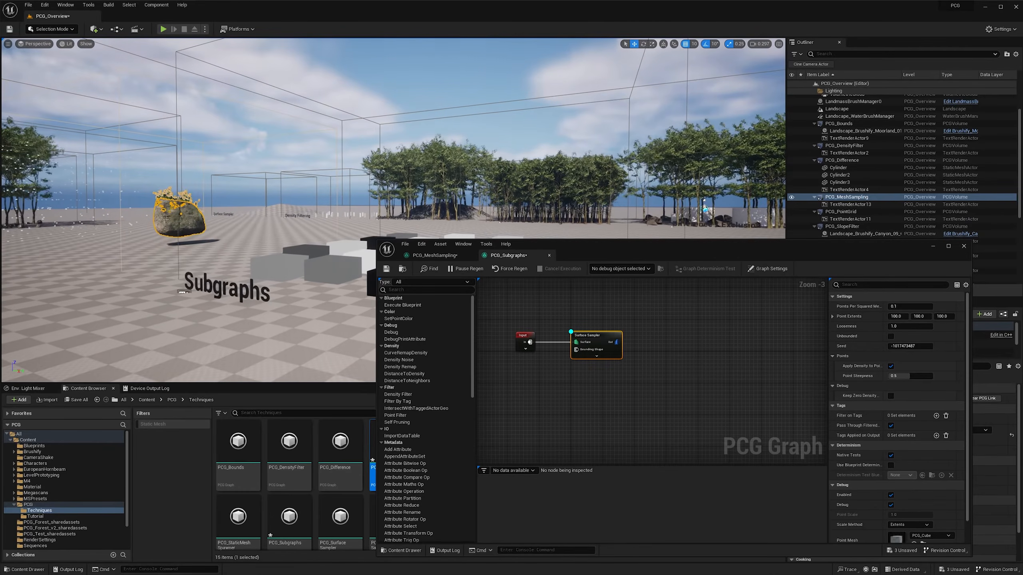
pyautogui.moveTo(298, 247); pyautogui.dragTo(298, 247, button='right')
# - Set the Surface Sampler's Looseness to 2.0
pyautogui.click(922, 328)
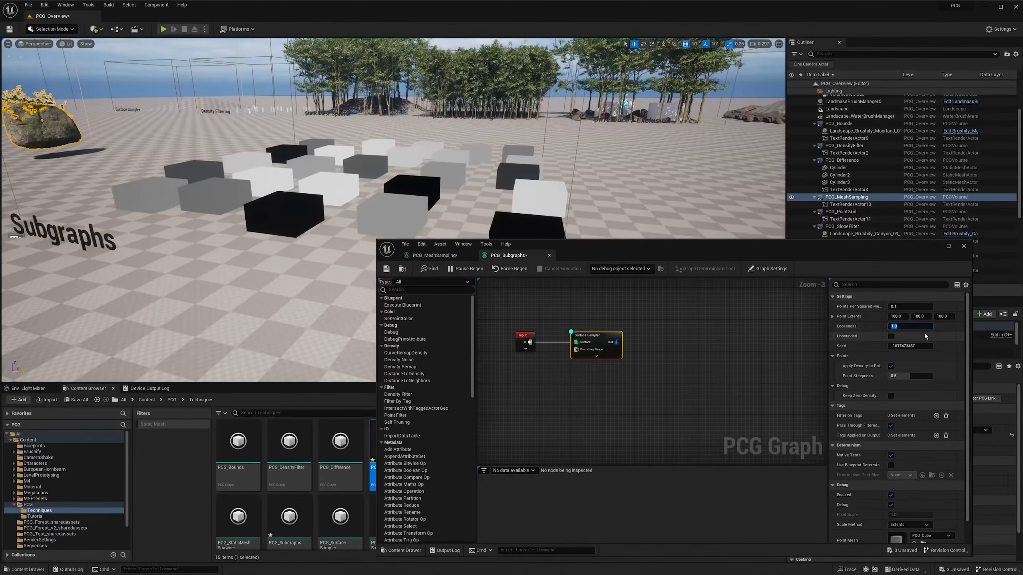
pyautogui.press('Return')
pyautogui.moveTo(455, 193); pyautogui.dragTo(455, 194, button='right')
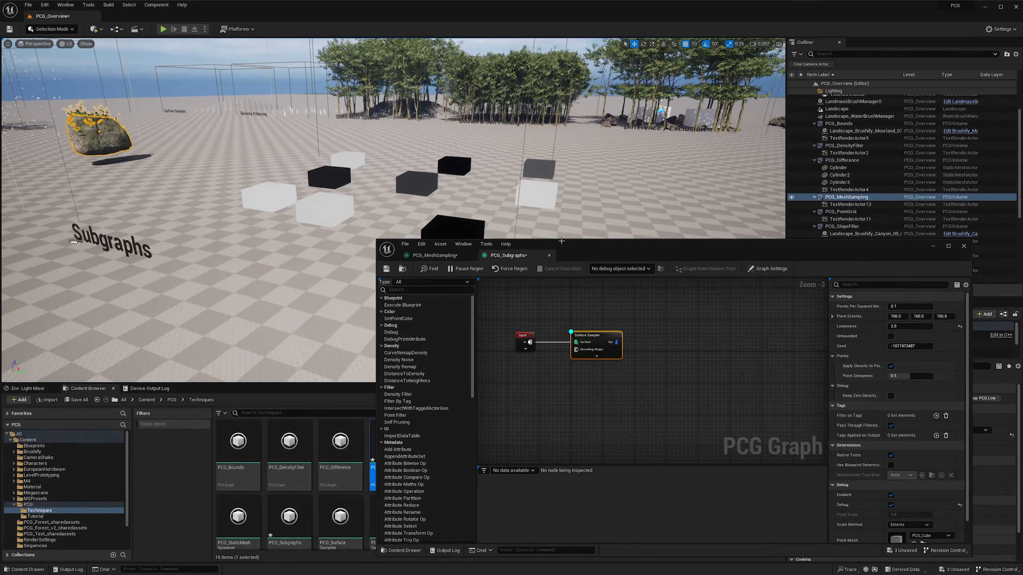
# - Add the PCG_MeshSampling graph asset as a subgraph node in PCG_Subgraphs and connect the Surface Sampler's output to it
pyautogui.moveTo(562, 249); pyautogui.dragTo(598, 249)
pyautogui.moveTo(646, 360); pyautogui.dragTo(630, 355, button='right')
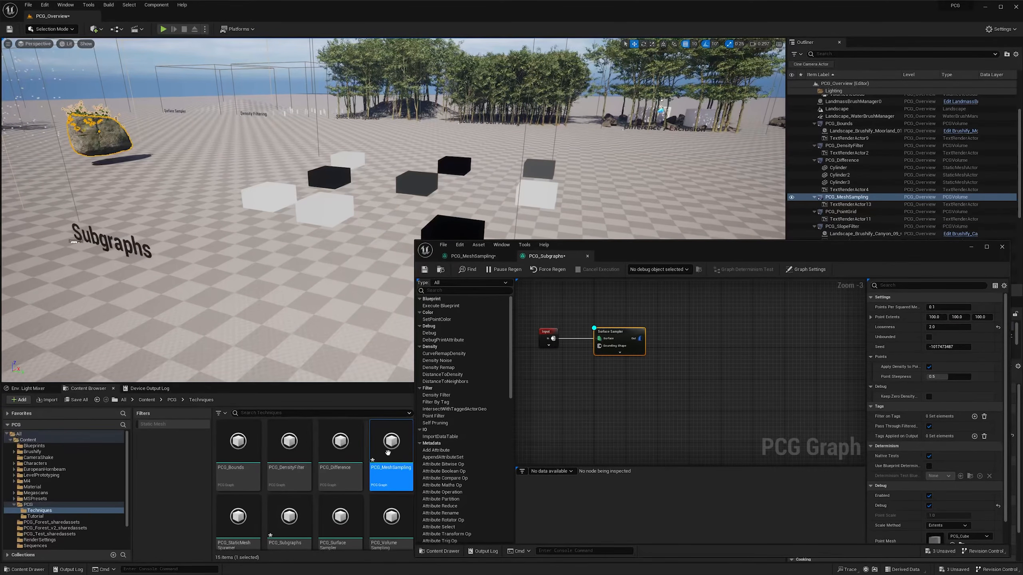
pyautogui.moveTo(387, 453); pyautogui.dragTo(707, 335)
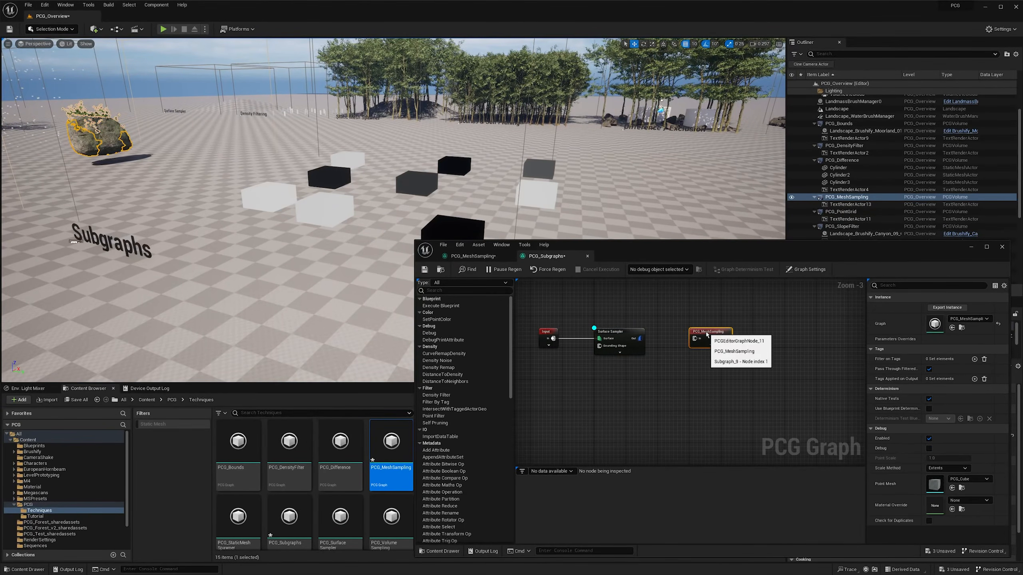
pyautogui.moveTo(640, 338); pyautogui.dragTo(697, 342)
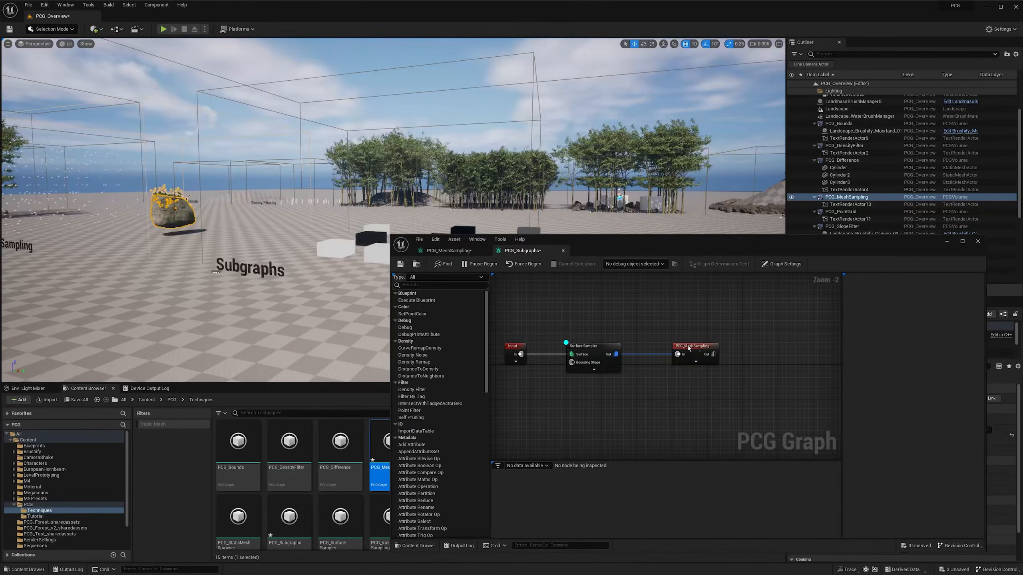
# - Open the PCG_MeshSampling subgraph and disconnect Create Points from the first Transform Points node
pyautogui.doubleClick(688, 349)
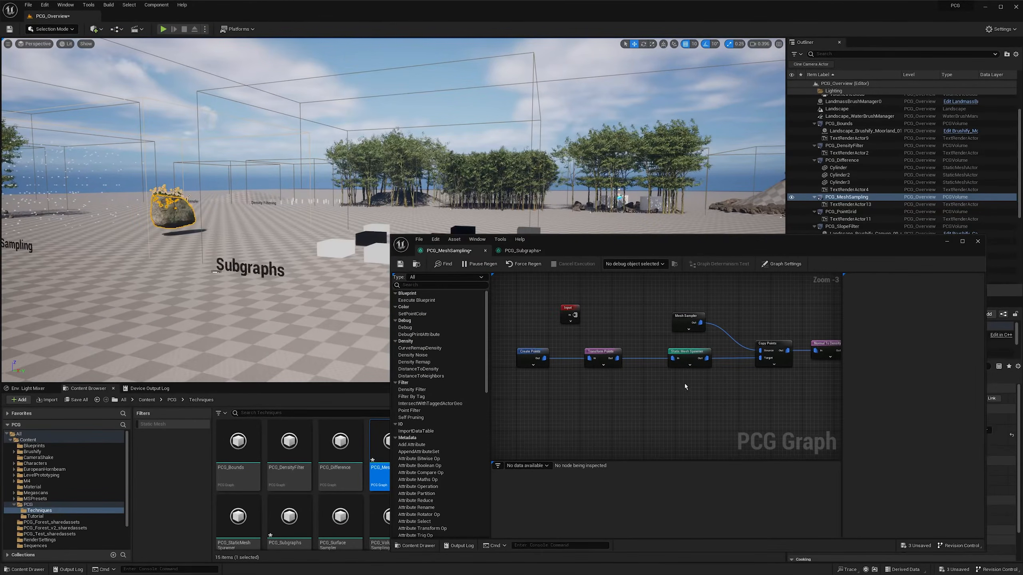
pyautogui.moveTo(574, 381); pyautogui.dragTo(595, 381, button='right')
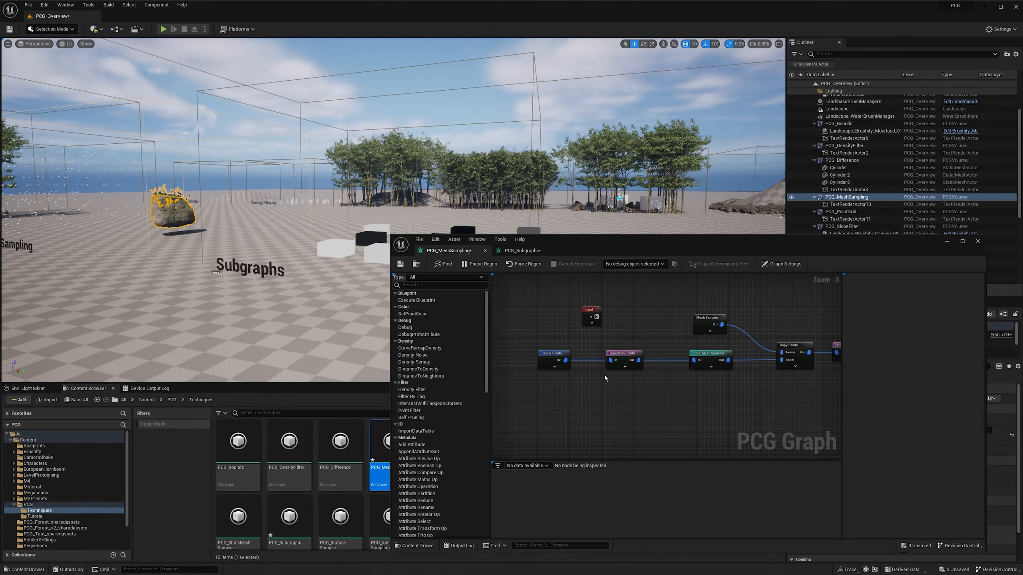
pyautogui.keyDown('ctrl'); pyautogui.moveTo(609, 362); pyautogui.dragTo(587, 376); pyautogui.keyUp('ctrl')
pyautogui.click(702, 370)
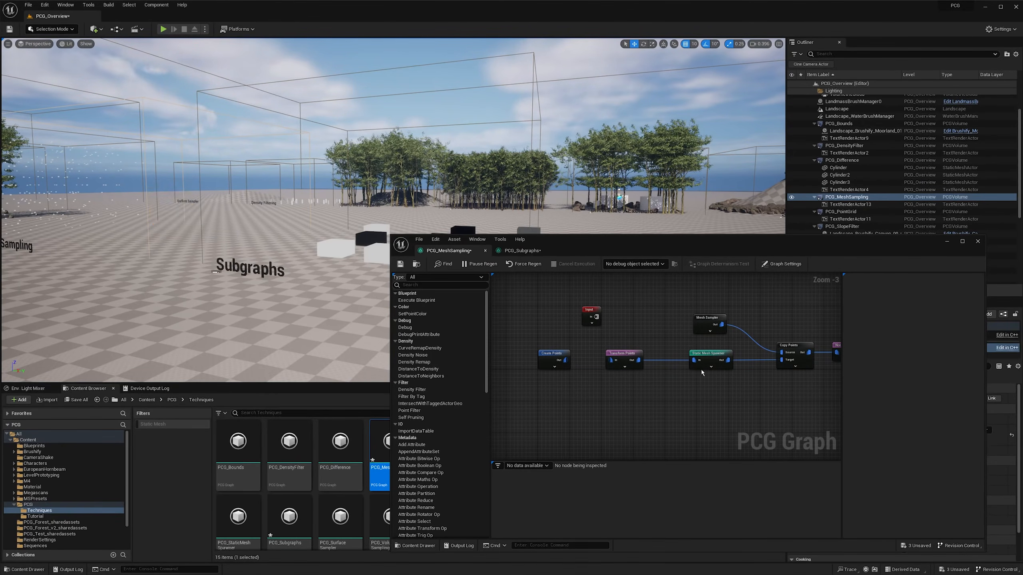
pyautogui.moveTo(750, 245); pyautogui.dragTo(549, 252)
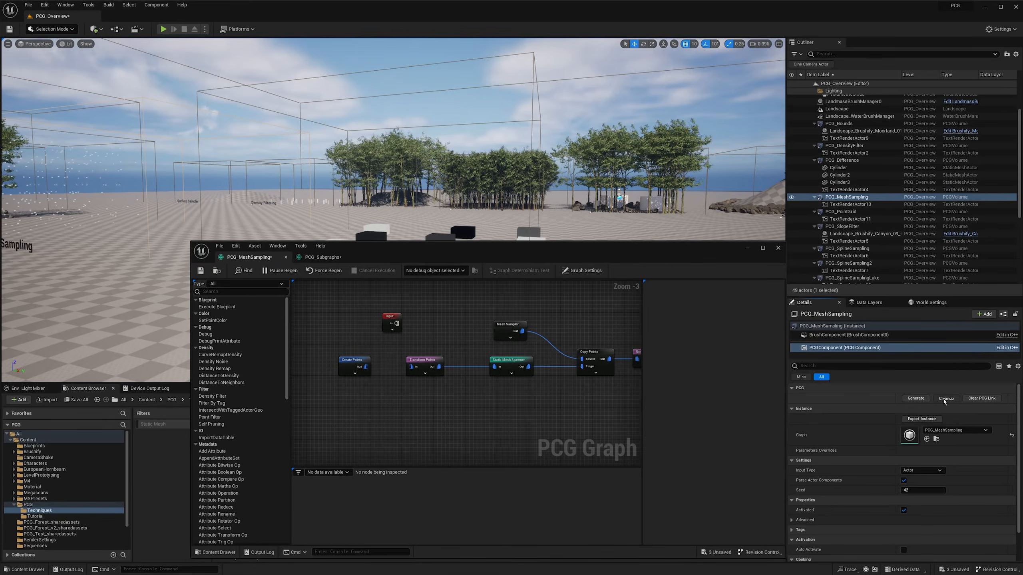
pyautogui.moveTo(432, 401); pyautogui.dragTo(438, 401, button='right')
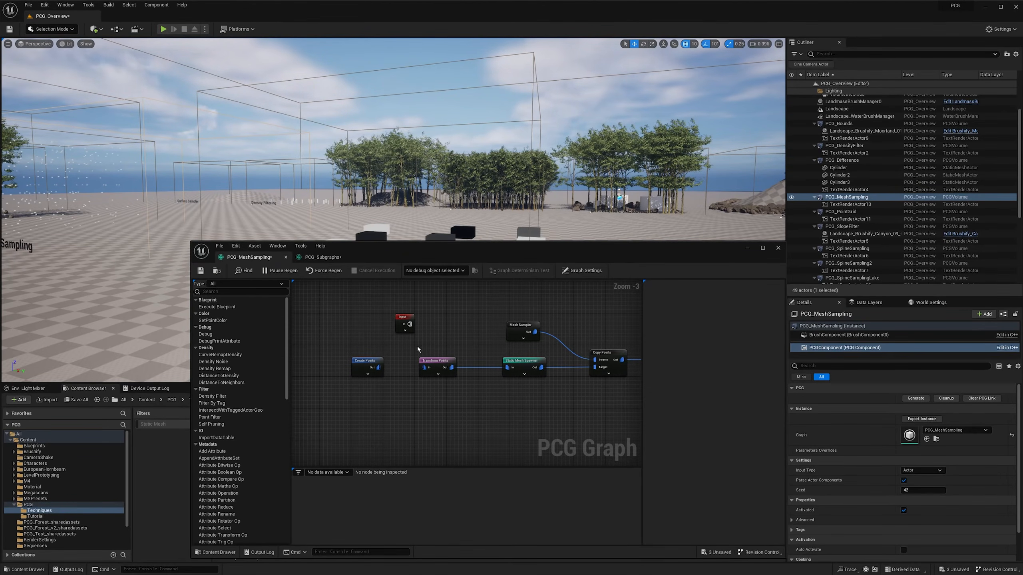
pyautogui.moveTo(425, 344); pyautogui.dragTo(429, 345, button='right')
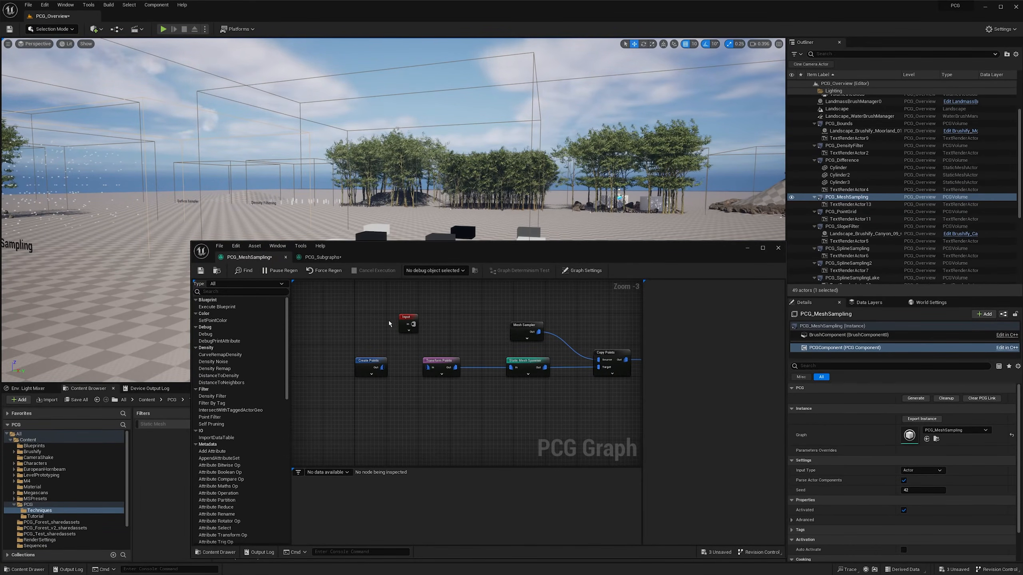
pyautogui.moveTo(386, 323); pyautogui.dragTo(386, 324, button='right')
# - Connect the Input node to the first Transform Points node in PCG_MeshSampling and check the boulders spawned in the Subgraphs volume
pyautogui.moveTo(268, 183); pyautogui.dragTo(238, 193, button='right')
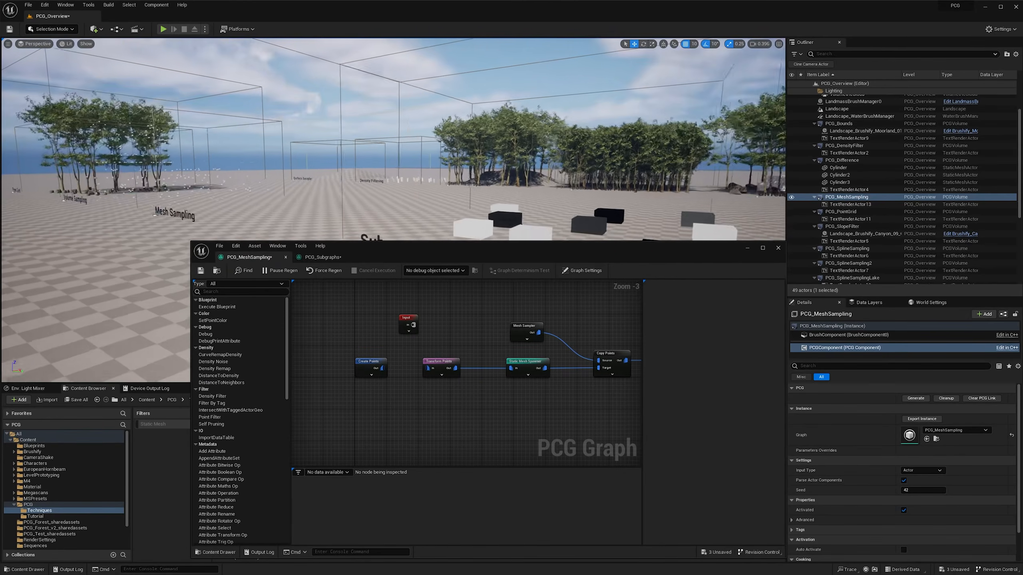
pyautogui.press('w')
pyautogui.scroll(2, 370, 167)
pyautogui.moveTo(370, 166)
pyautogui.mouseDown(button='right')
pyautogui.moveTo(351, 162)
pyautogui.moveTo(375, 167)
pyautogui.mouseUp(button='right')
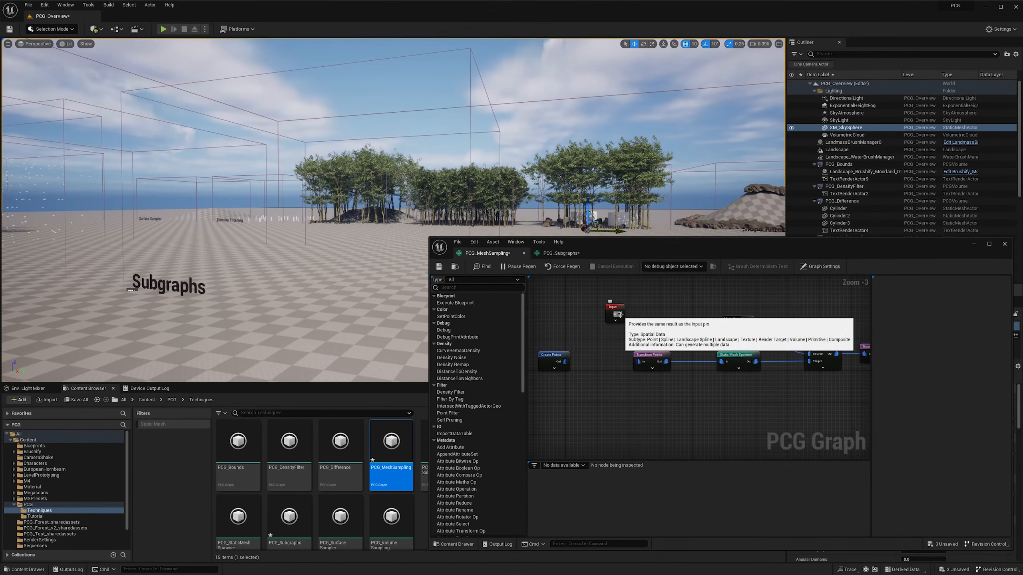
pyautogui.moveTo(619, 316); pyautogui.dragTo(638, 361)
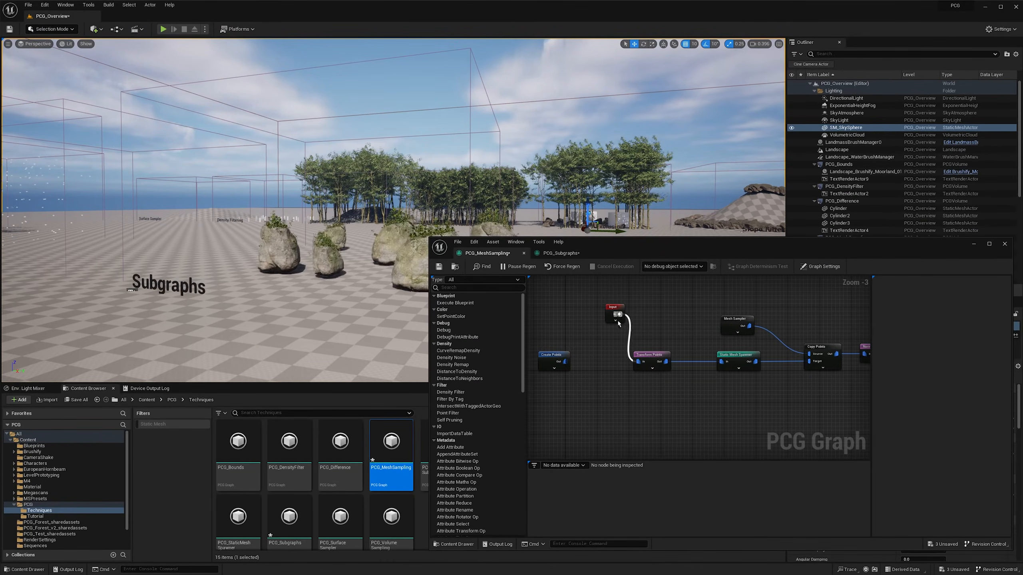
pyautogui.moveTo(306, 193); pyautogui.dragTo(353, 205, button='right')
pyautogui.scroll(1, 353, 204)
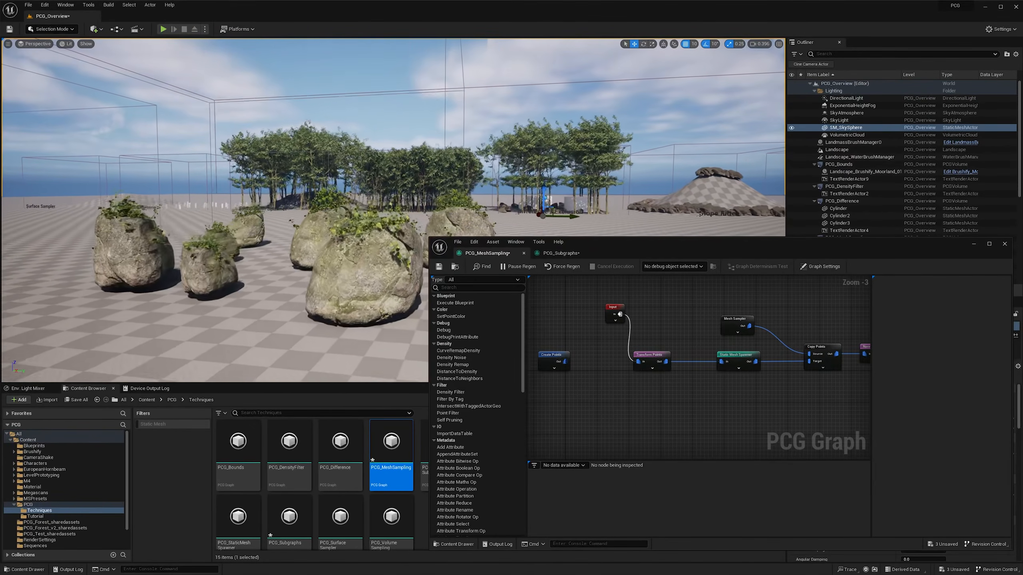
pyautogui.moveTo(363, 181); pyautogui.dragTo(600, 197, button='right')
pyautogui.scroll(-1, 411, 189)
# - Return to the PCG_Subgraphs graph, show the Surface Sampler's debug points and compare them with the boulder positions
pyautogui.click(560, 254)
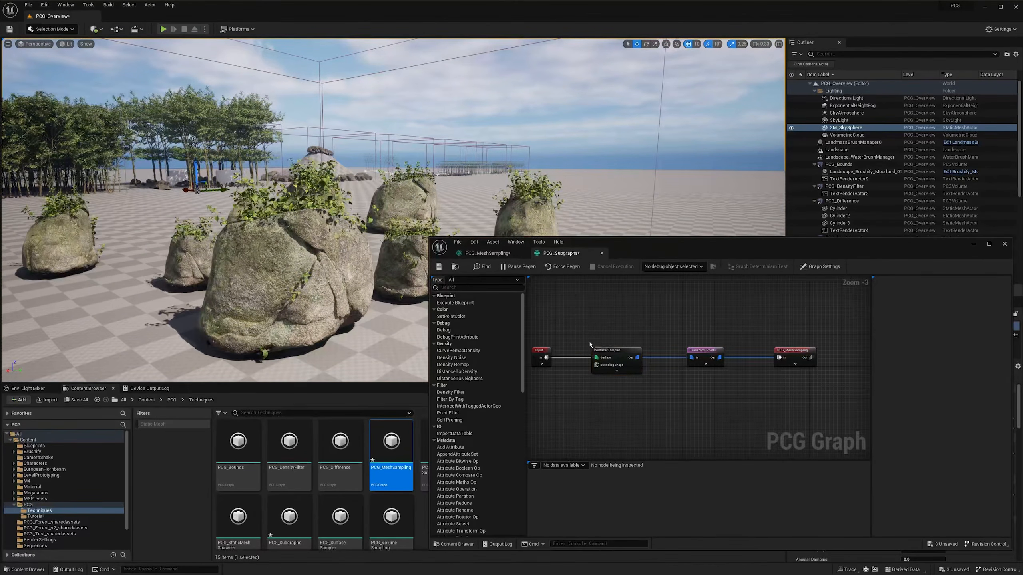
pyautogui.click(618, 368)
pyautogui.scroll(-1, 354, 209)
pyautogui.moveTo(322, 193)
pyautogui.mouseDown(button='right')
pyautogui.moveTo(435, 229)
pyautogui.moveTo(445, 206)
pyautogui.moveTo(275, 191)
pyautogui.moveTo(302, 193)
pyautogui.mouseUp(button='right')
pyautogui.press('w')
pyautogui.press('a')
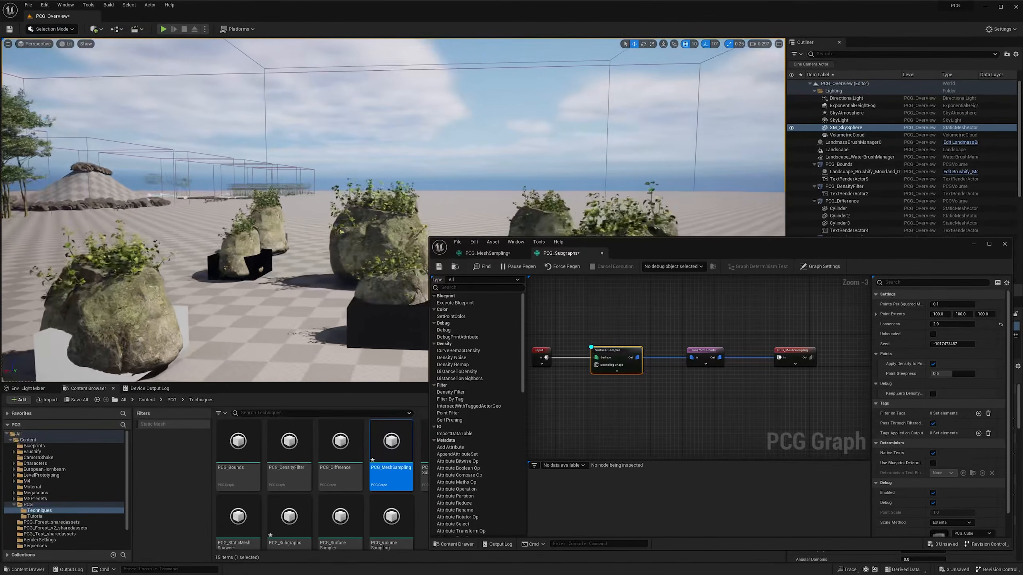